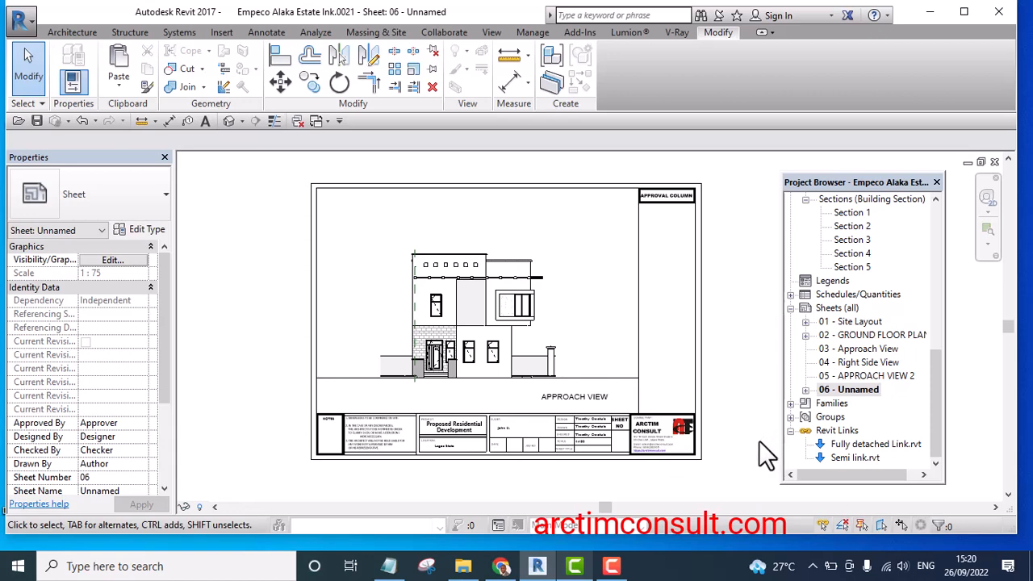
middle_click_drag(759, 440, 735, 452)
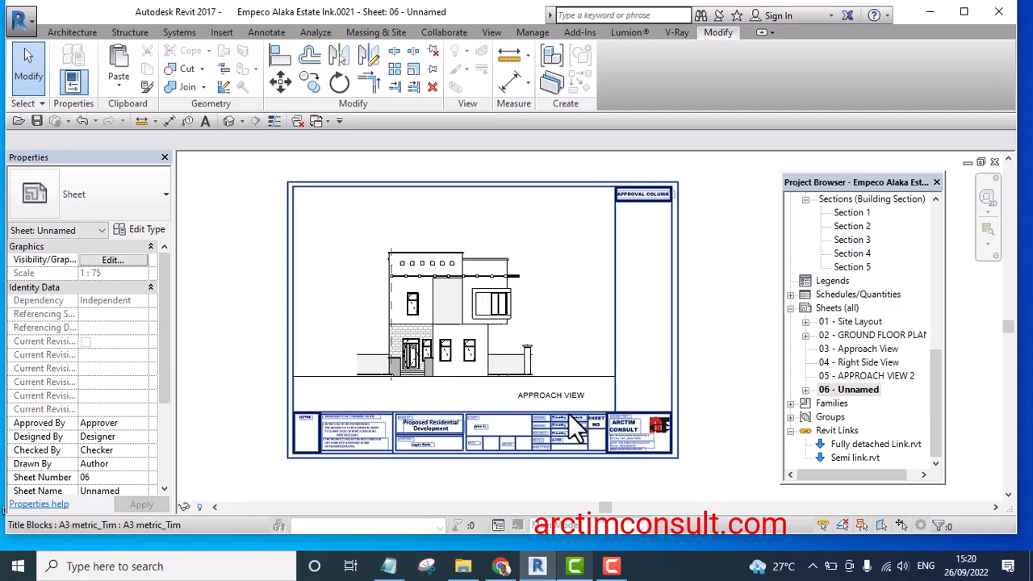
scroll(617, 433, "up", 1)
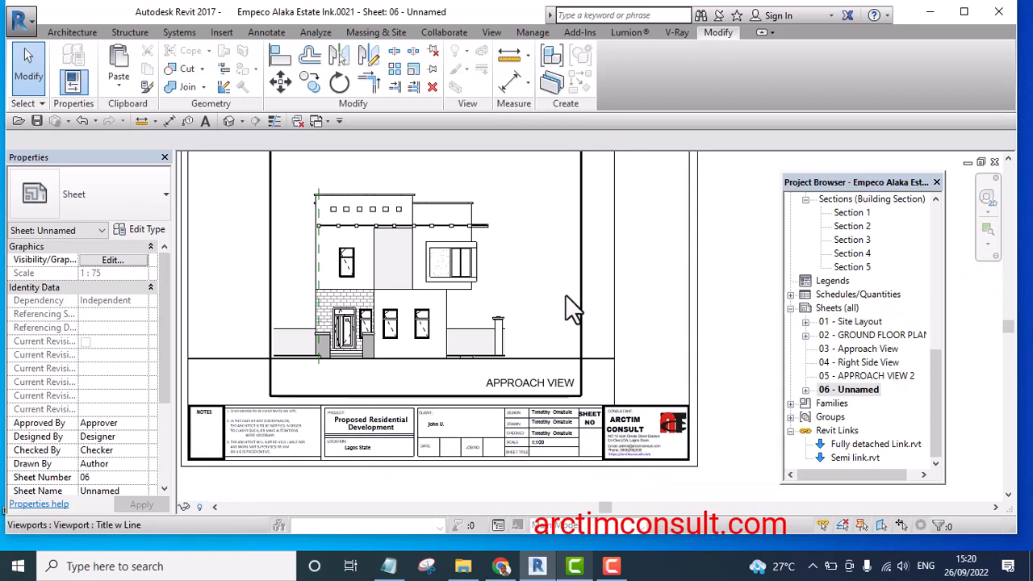
scroll(577, 312, "down", 2)
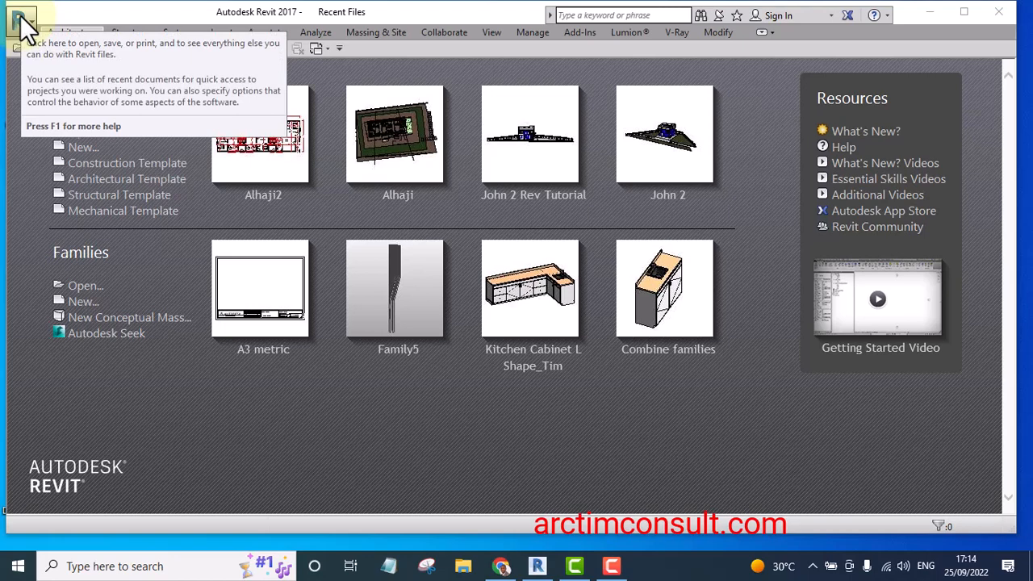
Open the A3 metric family from the Titleblocks folder of the US Metric library
left_click(84, 287)
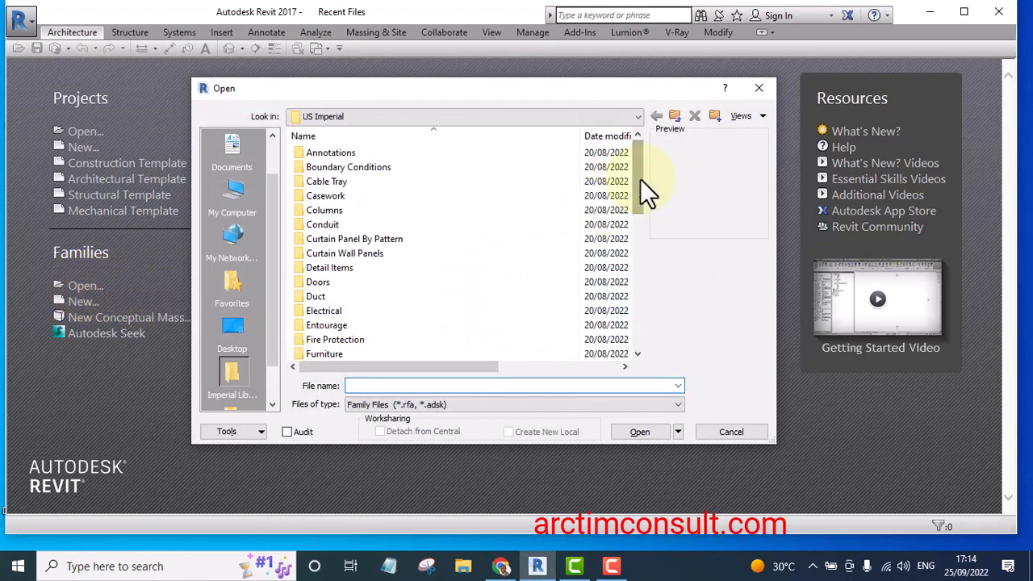
left_click(641, 179)
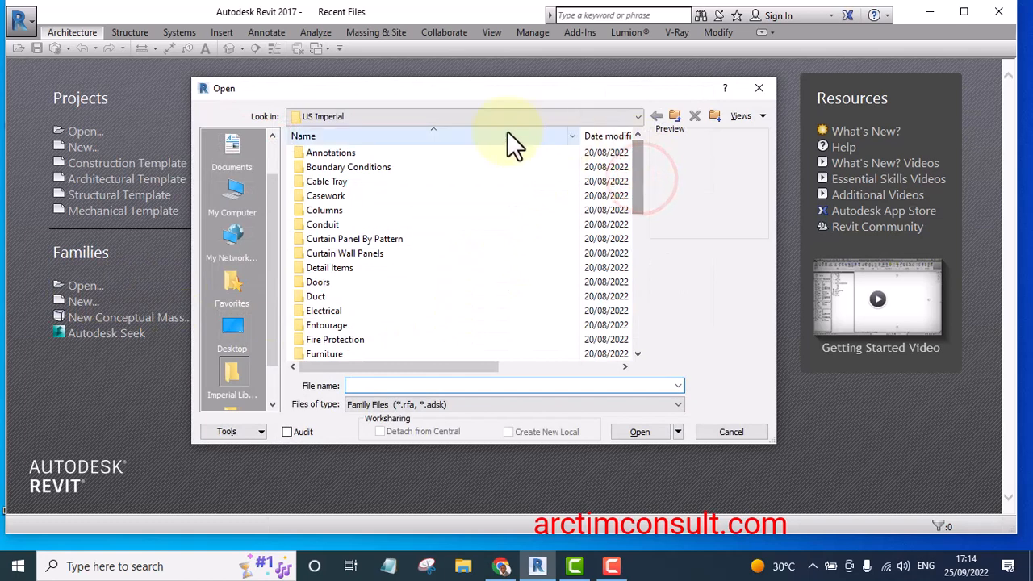
left_click(438, 117)
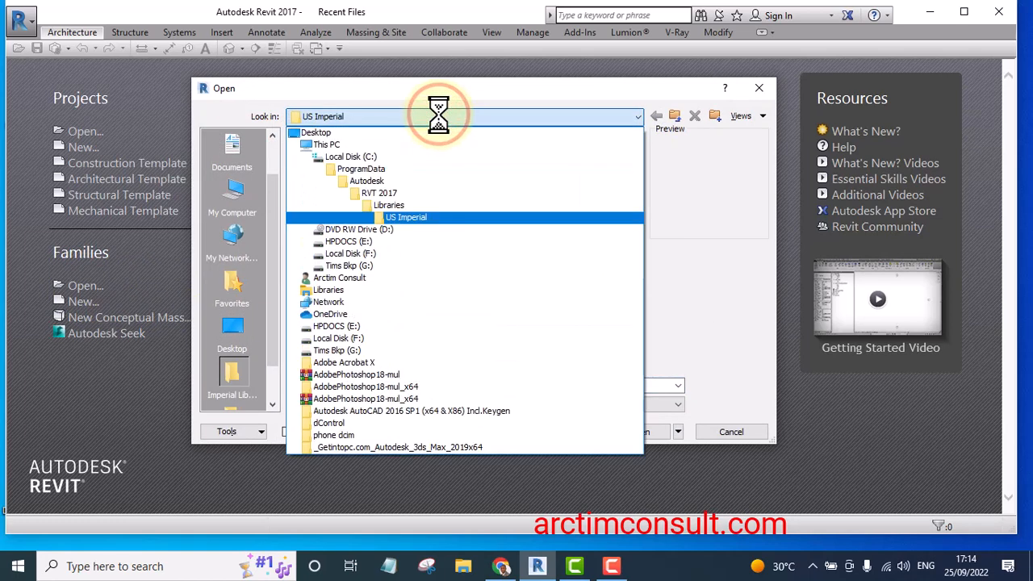
left_click(387, 207)
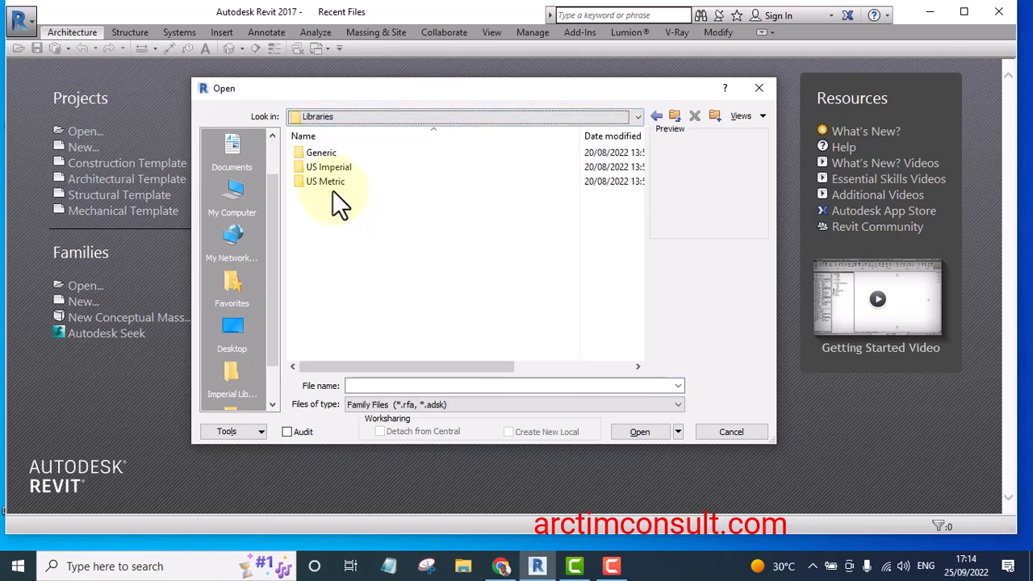
double_click(327, 183)
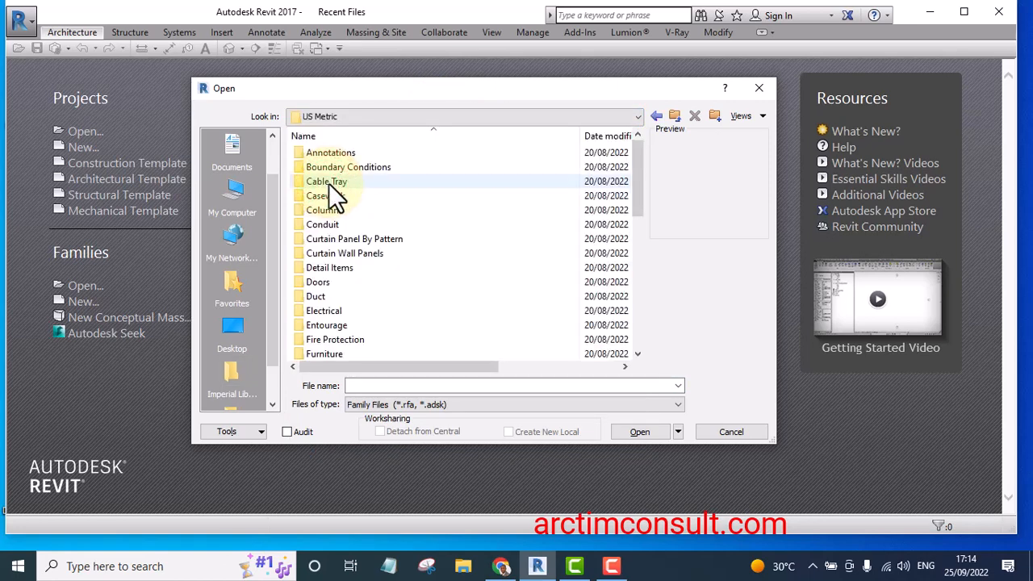
left_click_drag(638, 171, 638, 315)
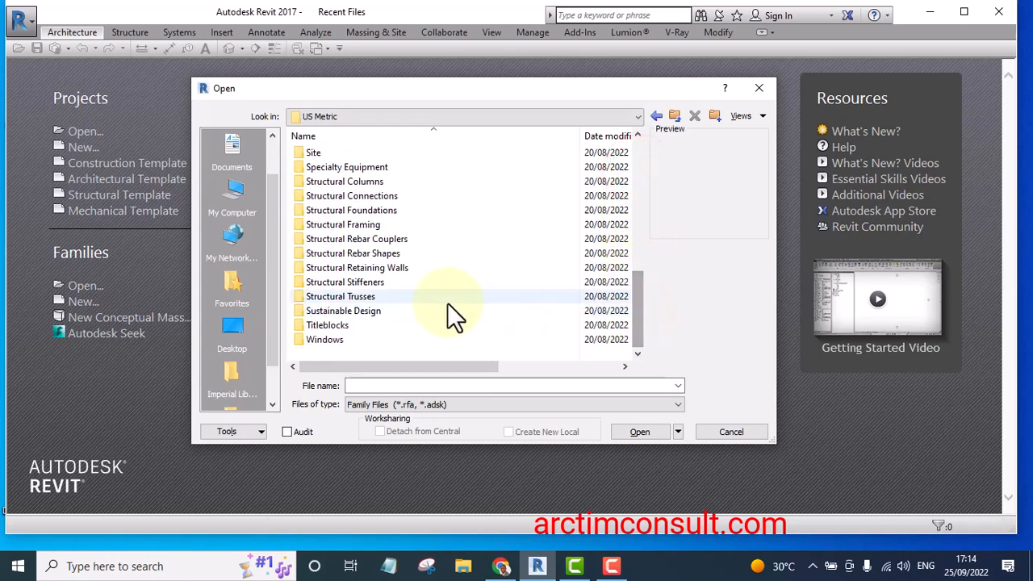
left_click(325, 327)
double_click(326, 327)
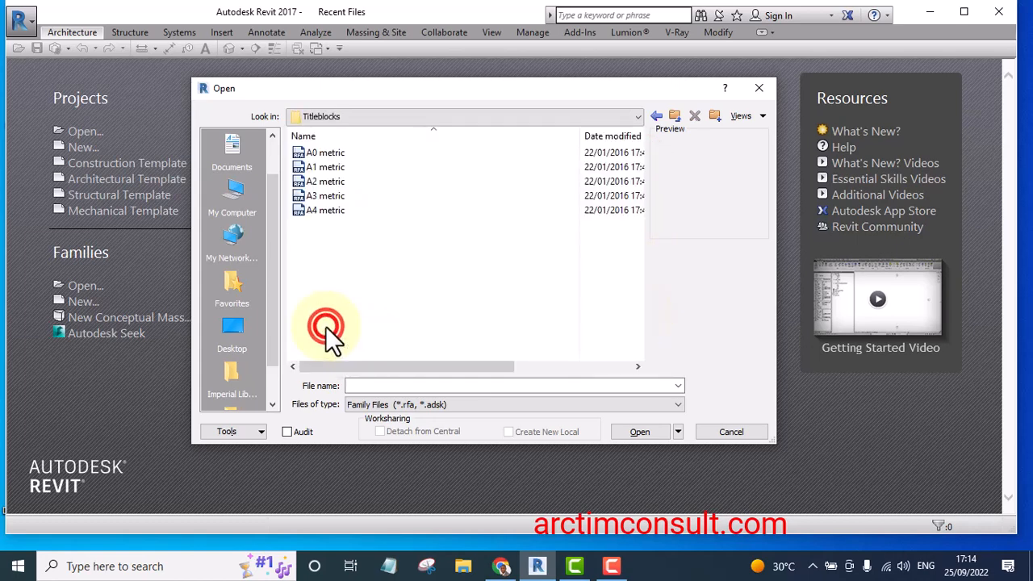
left_click(321, 196)
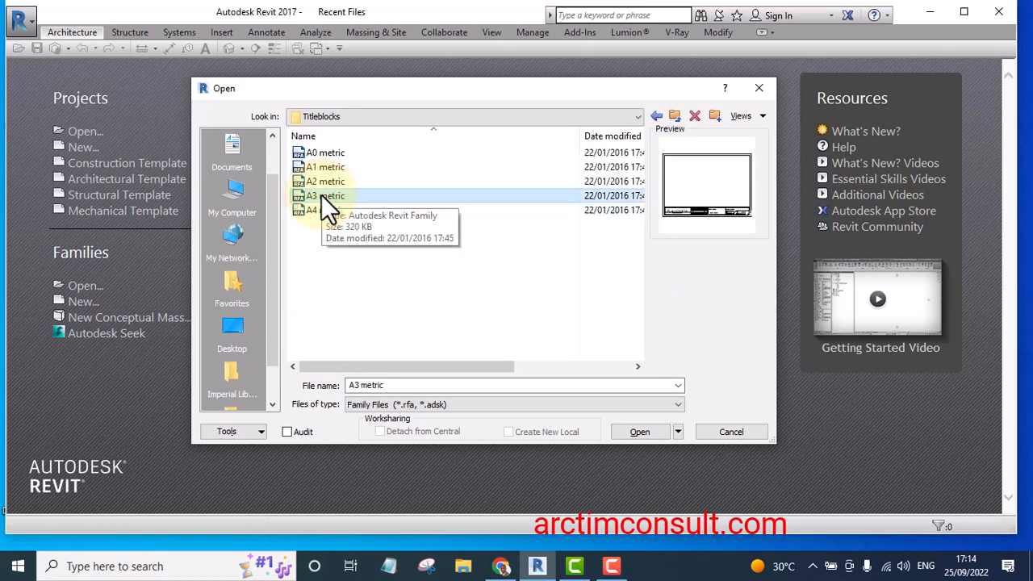
left_click(638, 432)
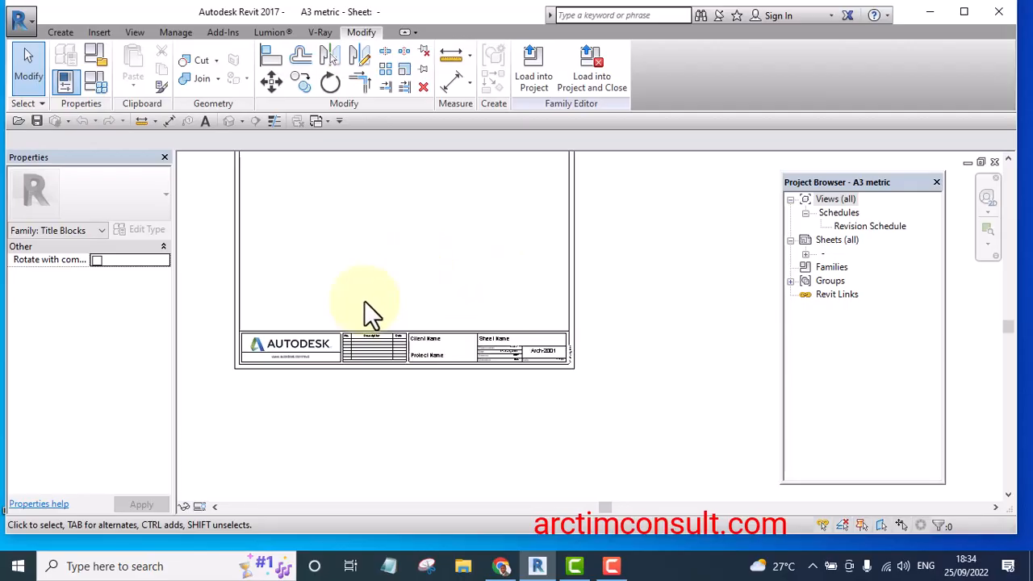
Delete the Autodesk logo image and the website text from the title block's first cell
scroll(339, 363, "up", 2)
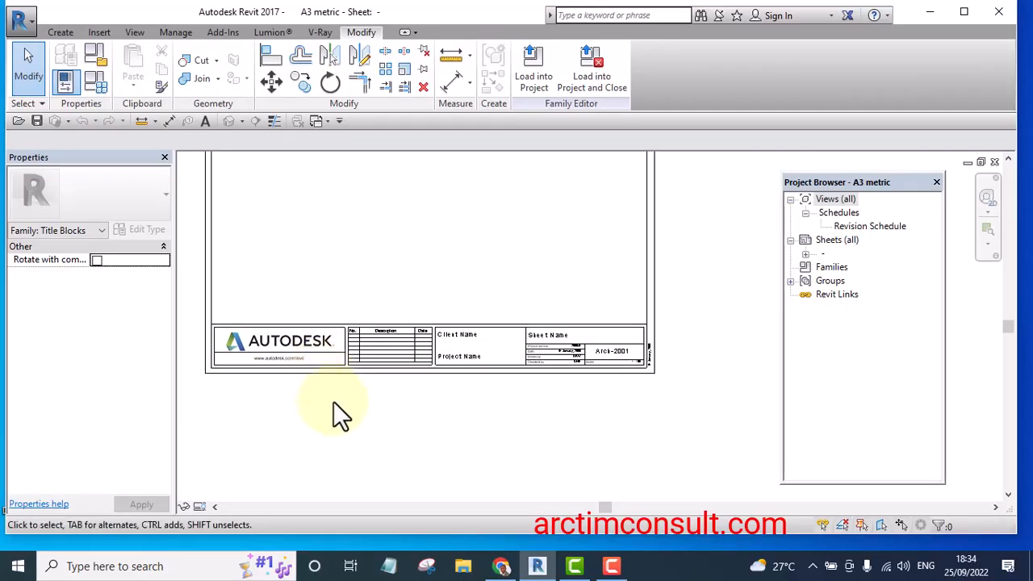
scroll(319, 339, "up", 2)
left_click(323, 335)
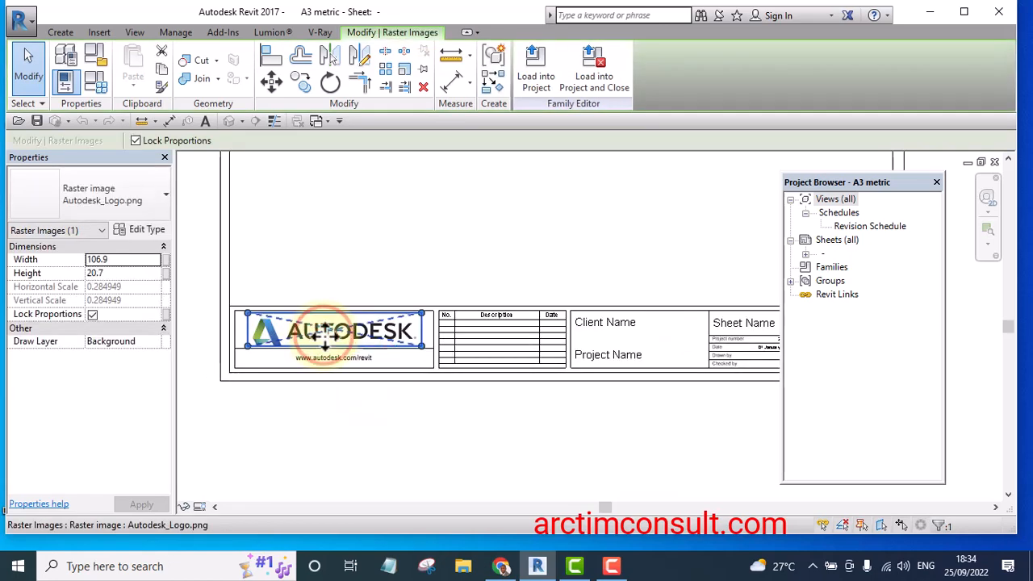
key("Delete")
scroll(333, 360, "up", 2)
left_click(334, 357)
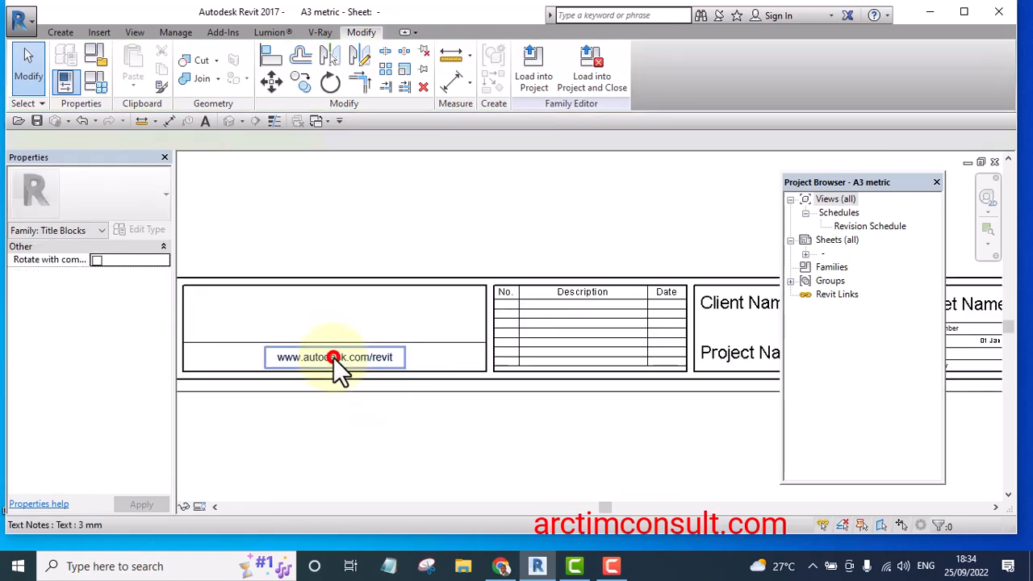
key("Delete")
Delete the revision schedule from the title block's second cell
scroll(356, 352, "down", 2)
scroll(501, 310, "up", 3)
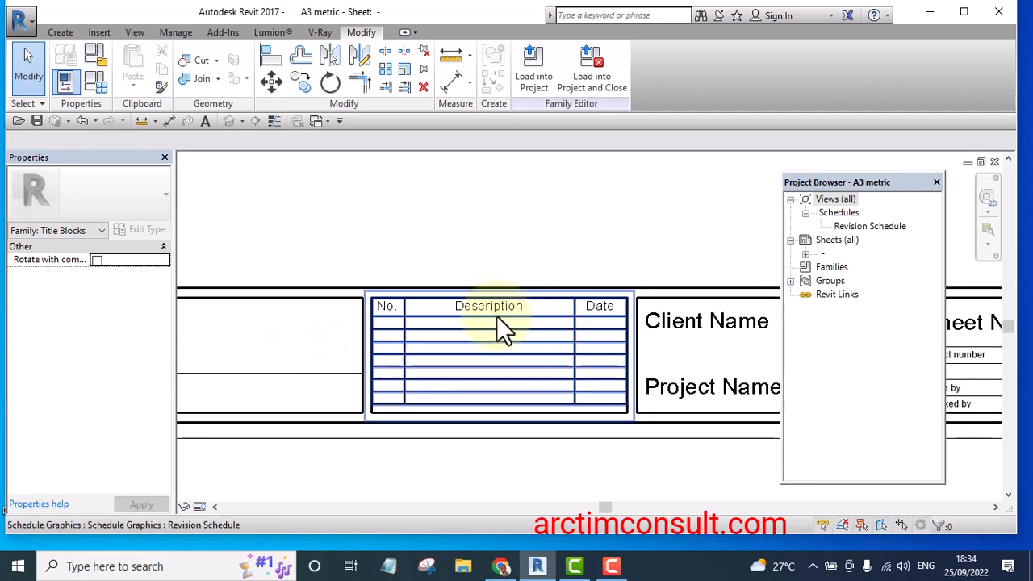
left_click(496, 322)
key("Delete")
Delete the Client Name and Project Name labels from the title block
scroll(486, 325, "down", 2)
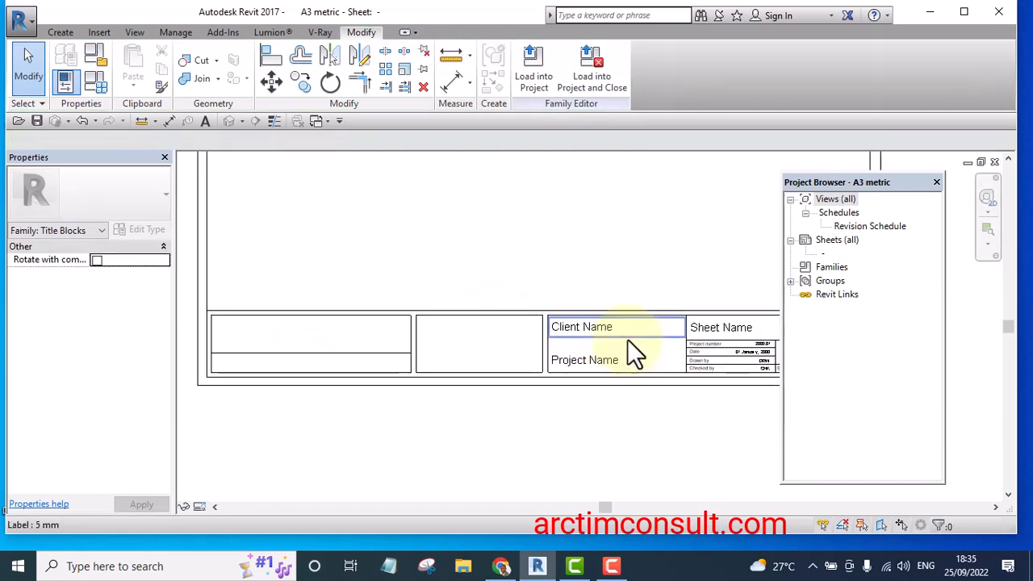
scroll(627, 339, "up", 2)
left_click(574, 317)
key("Delete")
left_click(577, 373)
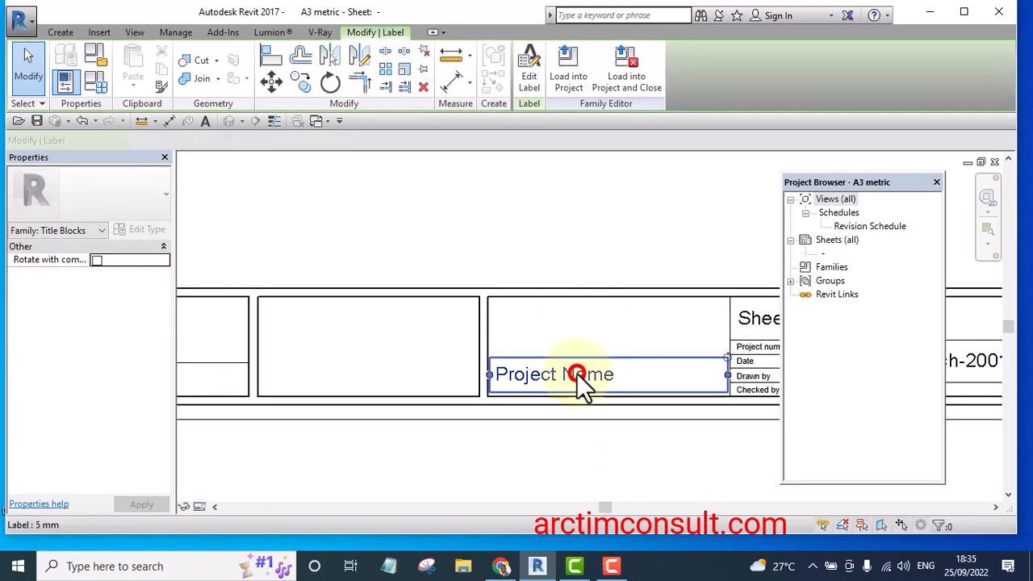
key("Delete")
Delete the Sheet Name label from the title block's last cell
scroll(578, 373, "down", 2)
middle_click_drag(579, 376, 387, 392)
scroll(478, 337, "up", 2)
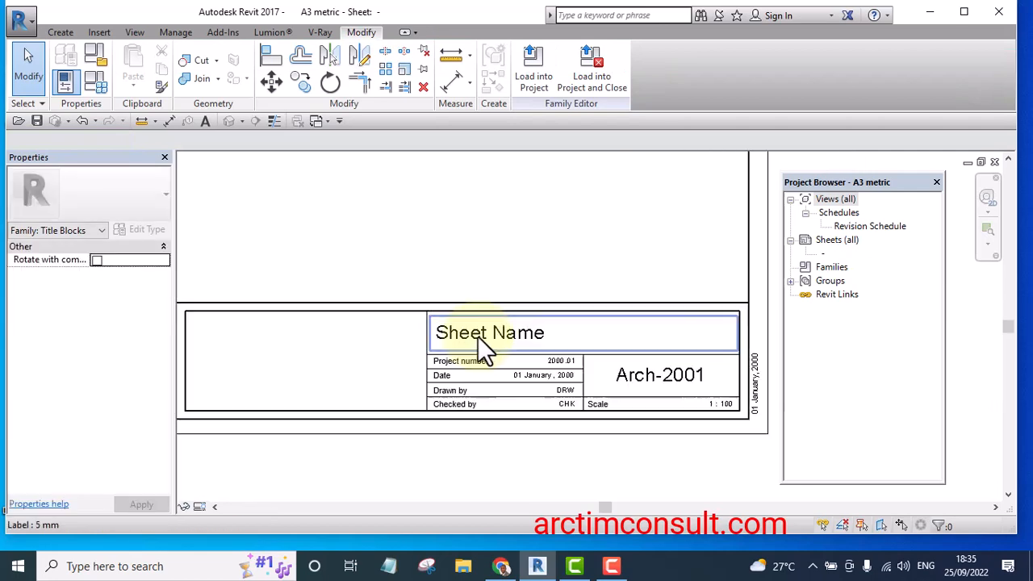
left_click(478, 334)
key("Delete")
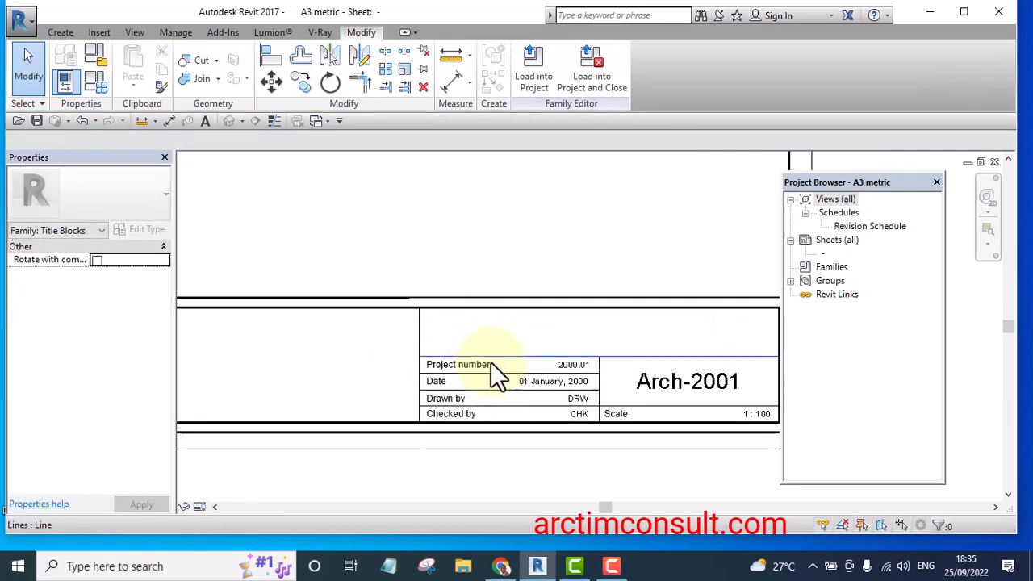
Delete the project number caption with its value and the date value from the title block's small rows
scroll(484, 400, "up", 3)
scroll(420, 378, "down", 2)
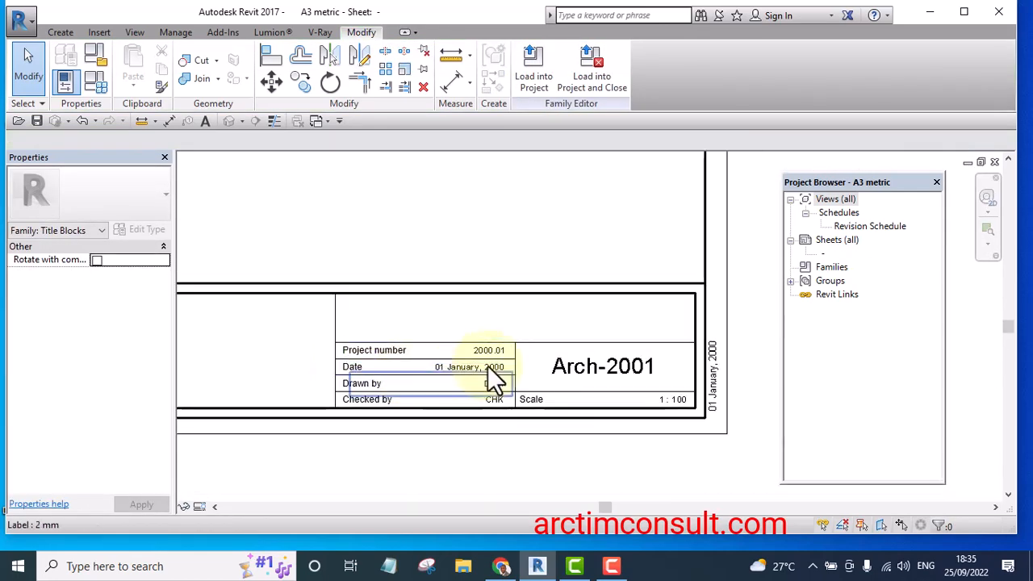
scroll(486, 359, "up", 2)
left_click(485, 336)
key("Delete")
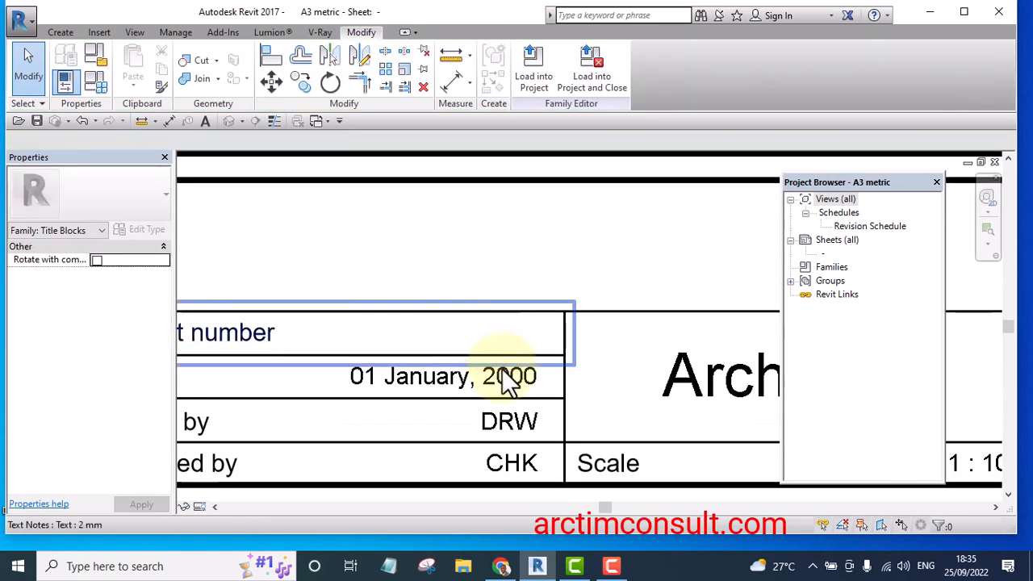
left_click(503, 370)
key("Delete")
scroll(505, 379, "down", 2)
left_click(475, 380)
key("Delete")
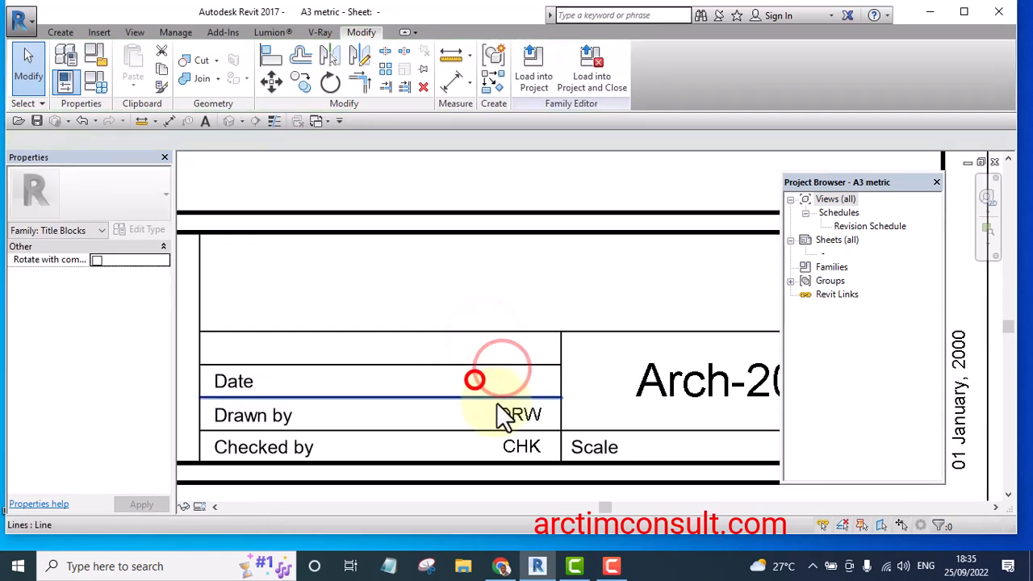
Delete the Date caption and the drawn-by and checked-by captions and values from the title block's small rows
scroll(507, 410, "up", 1)
left_click(517, 416)
key("Delete")
left_click(344, 425)
key("d")
key("e")
left_click(327, 432)
key("d")
key("e")
left_click(256, 350)
key("d")
key("e")
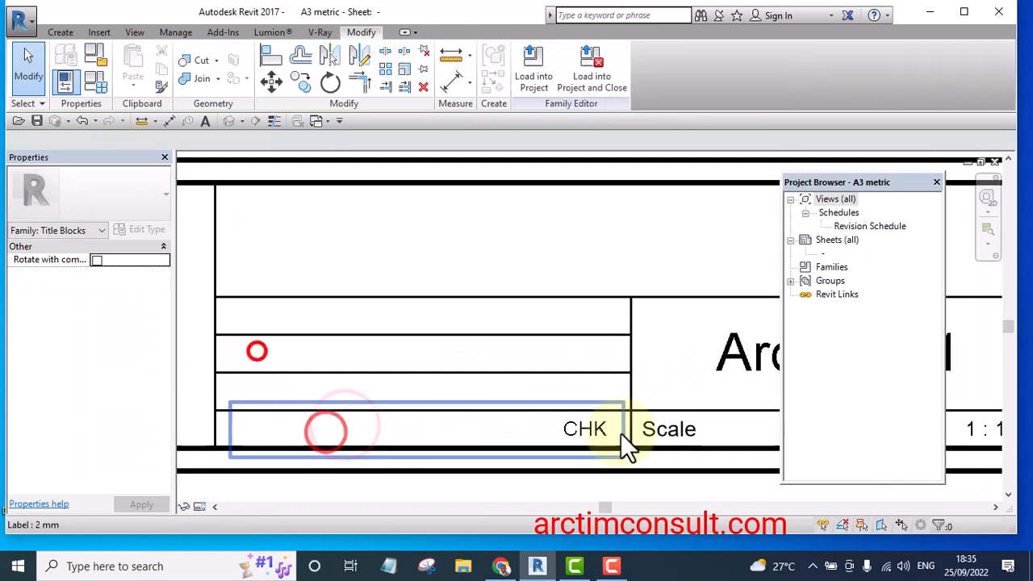
left_click(599, 422)
key("d")
key("e")
Delete the Scale caption and the Arch-2001 sheet number label
left_click(646, 387)
key("d")
key("e")
left_click(526, 434)
key("d")
key("e")
Delete the vertical date label beside the border and the 1 : 100 scale value
left_click(648, 414)
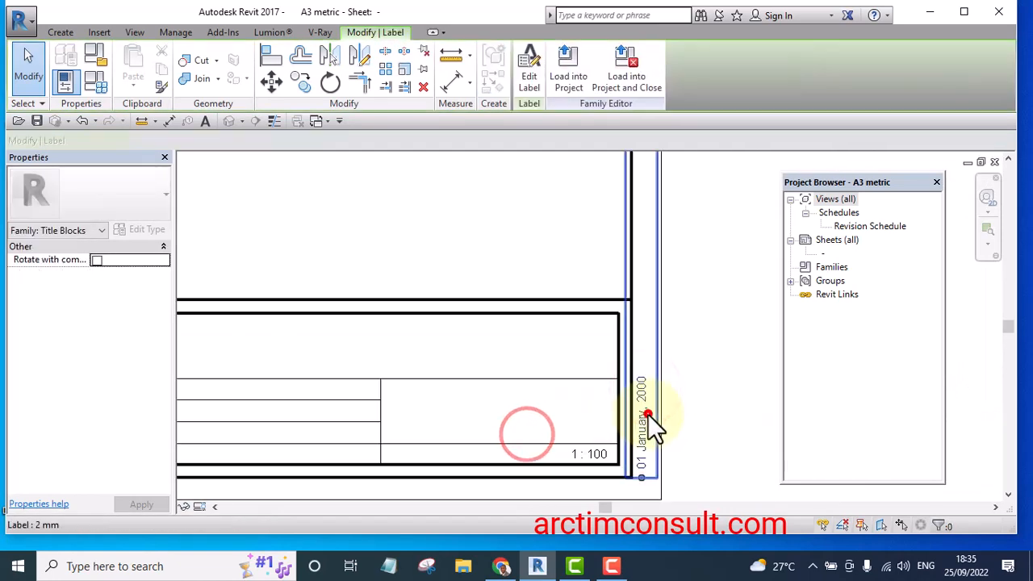
key("d")
key("e")
scroll(597, 454, "up", 2)
left_click(596, 456)
key("d")
key("e")
Look over the title block's cells and the whole sheet border
scroll(658, 380, "down", 3)
scroll(347, 423, "down", 2)
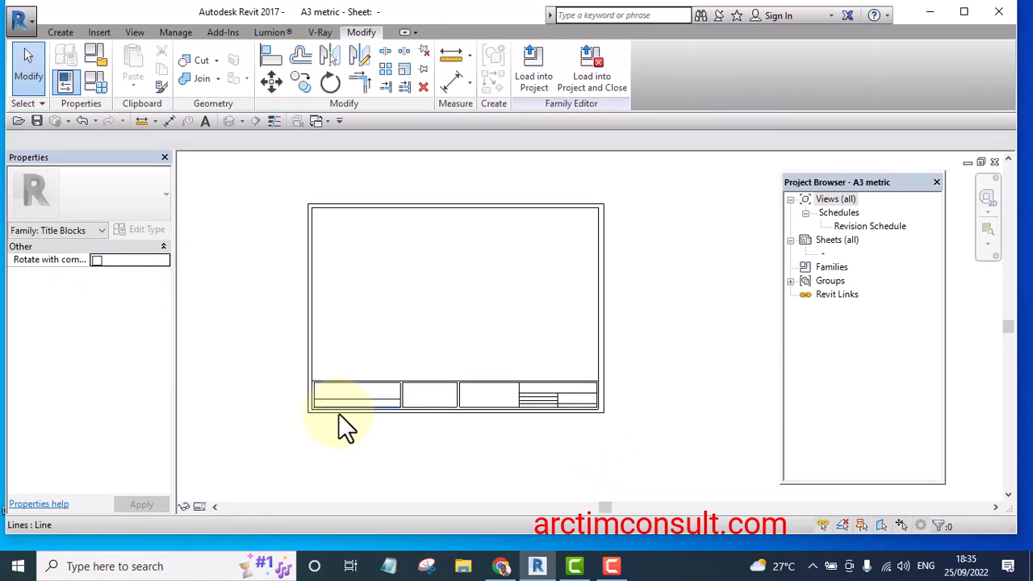
scroll(342, 427, "up", 4)
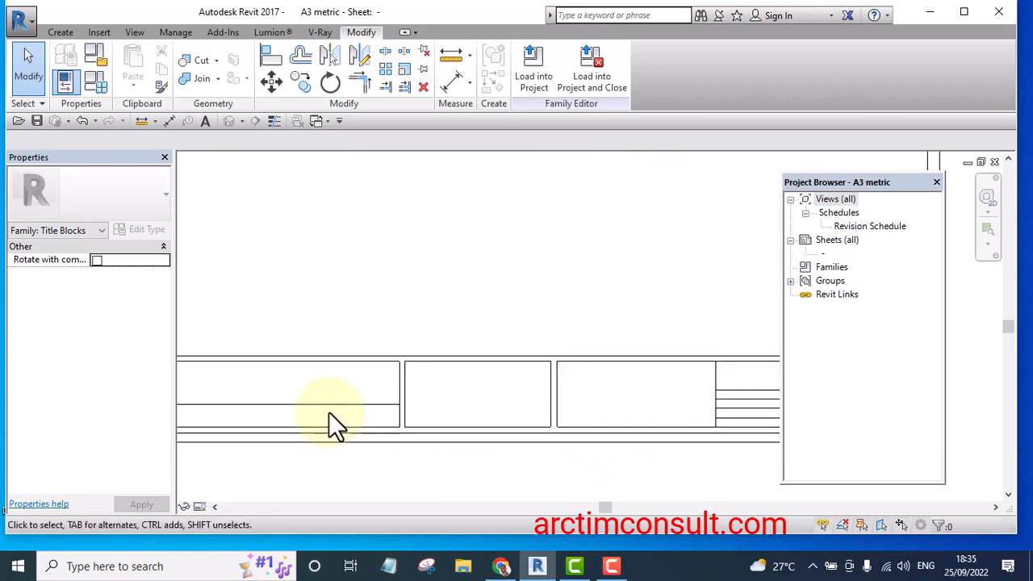
scroll(508, 369, "down", 4)
scroll(571, 402, "up", 1)
middle_click_drag(590, 415, 539, 423)
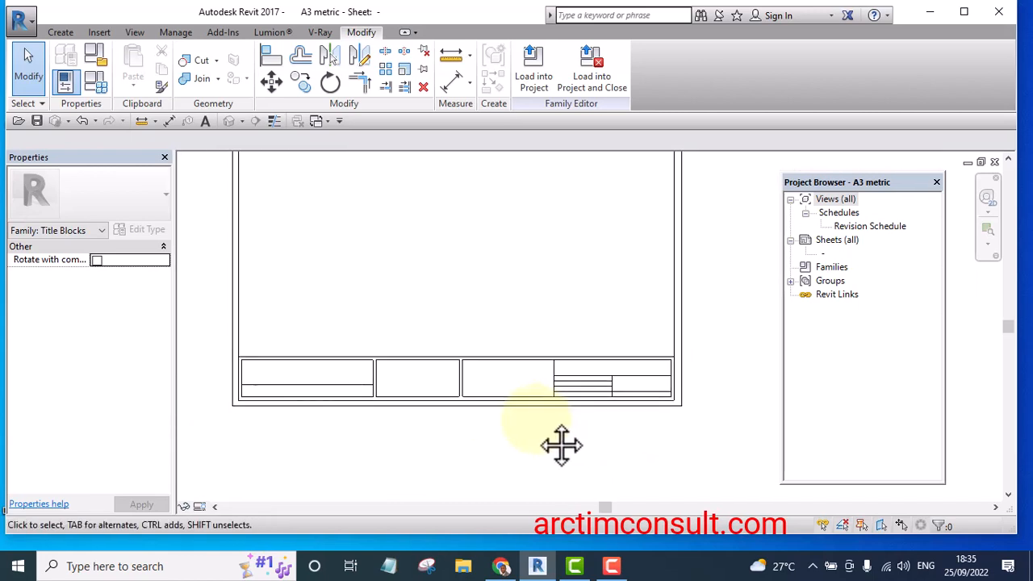
scroll(536, 419, "down", 2)
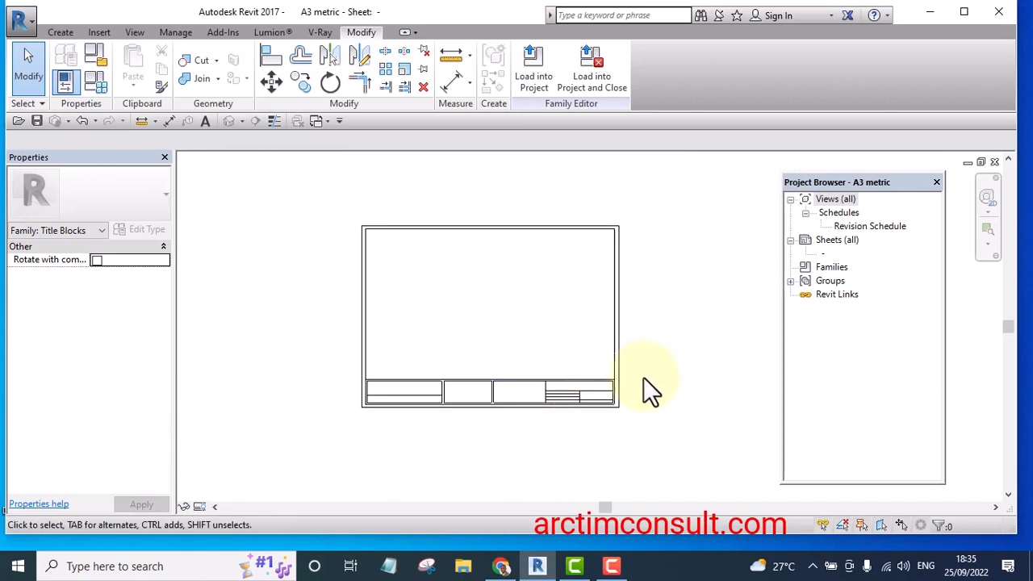
mouse_move(650, 418)
middle_mouse_down()
mouse_move(646, 433)
mouse_move(635, 415)
middle_mouse_up()
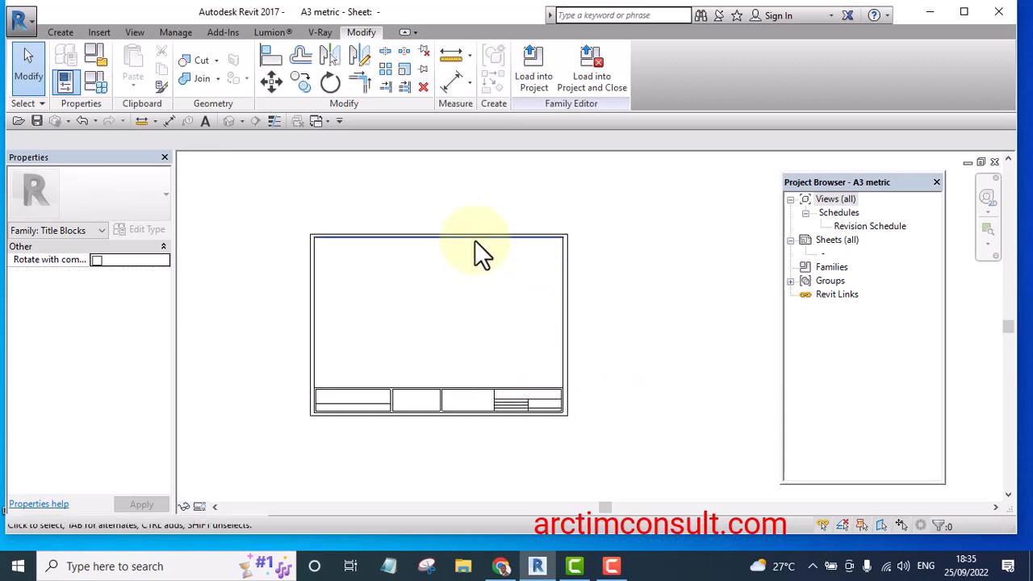
Draw a vertical line from the upper inner border down to the title strip, about 80 mm from the right inner border
left_click(60, 32)
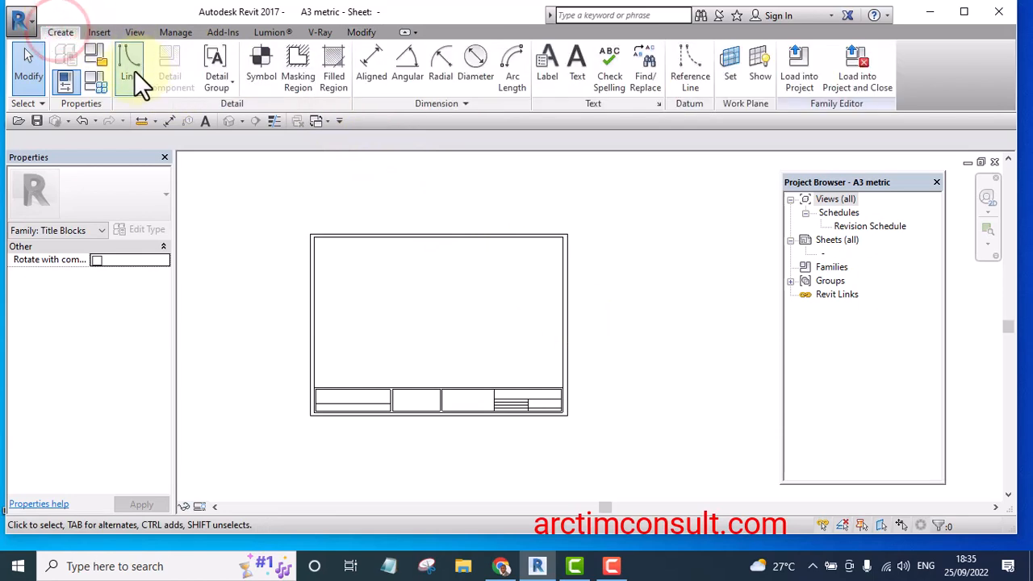
left_click(132, 66)
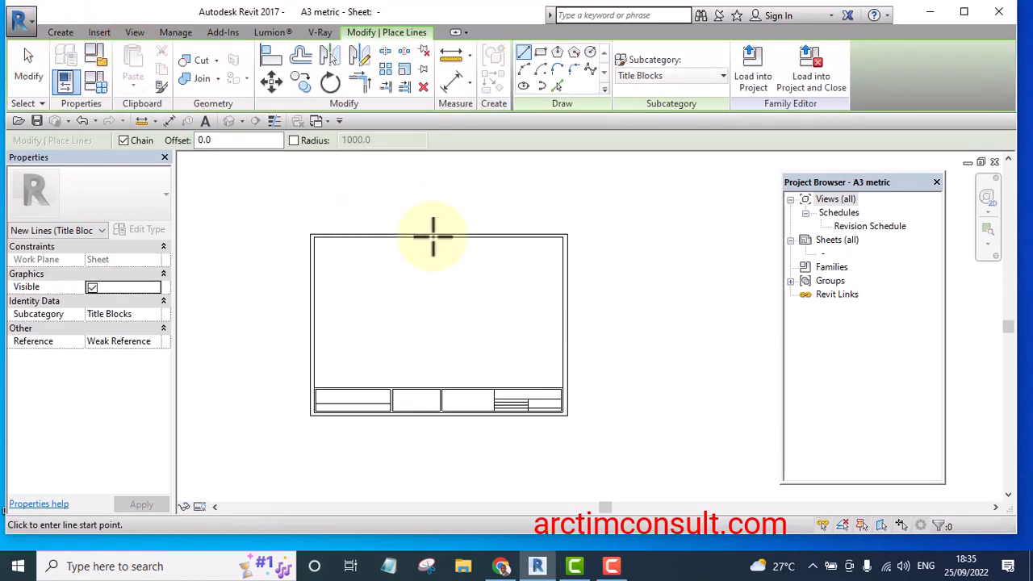
scroll(528, 272, "up", 3)
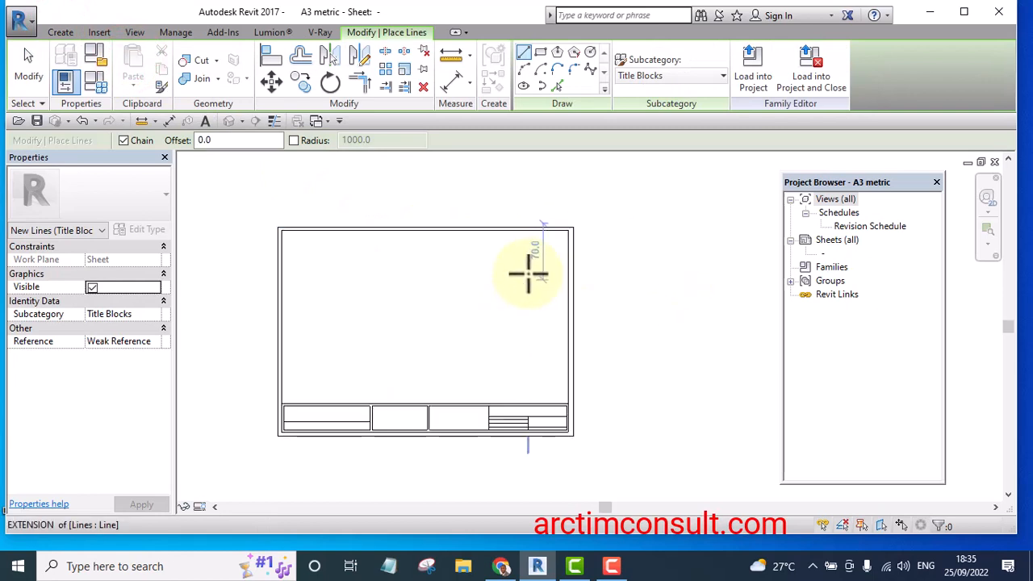
left_click(509, 219)
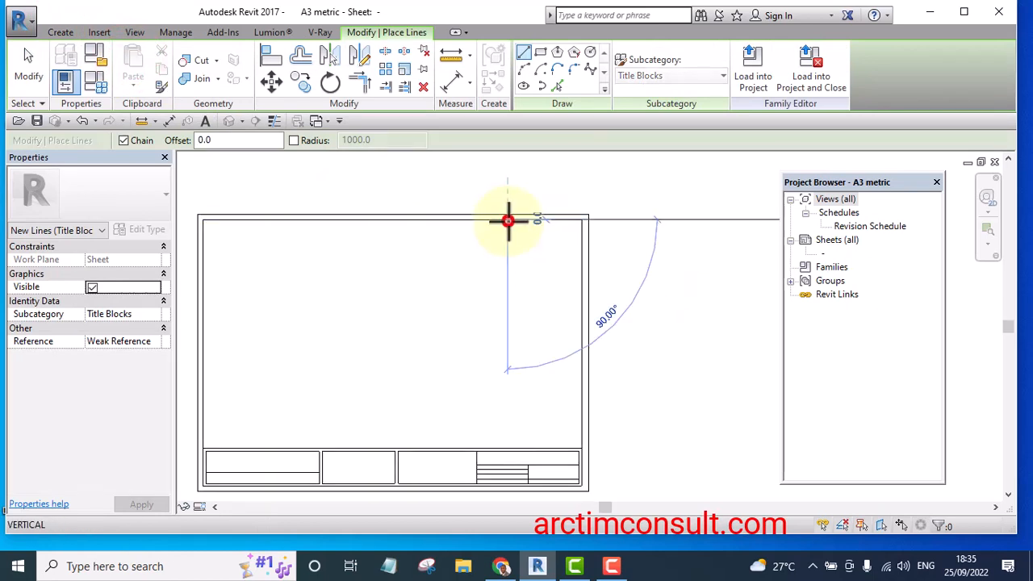
left_click(509, 449)
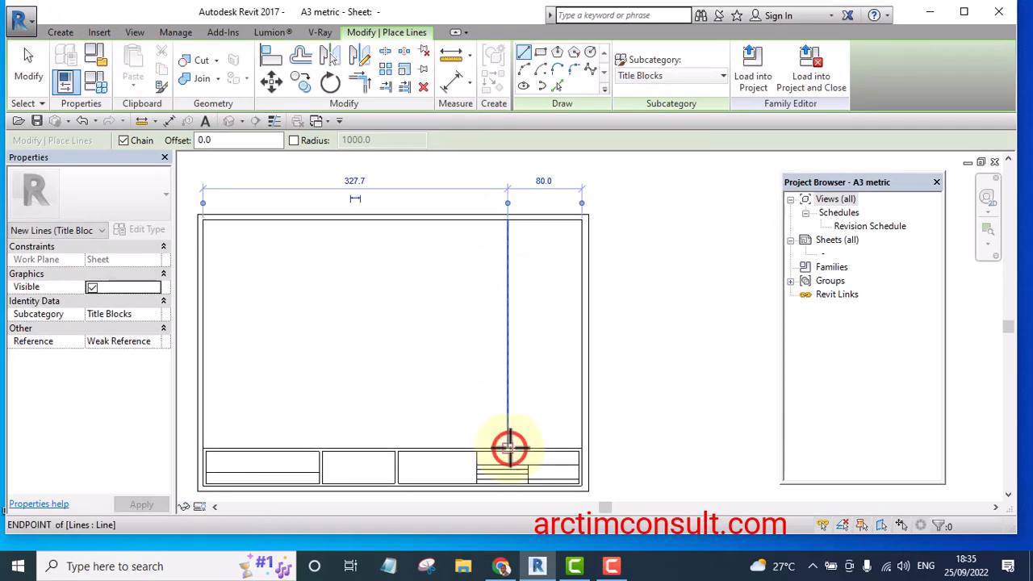
Place an aligned dimension between the new vertical line and the right inner border
key("Escape")
left_click(446, 85)
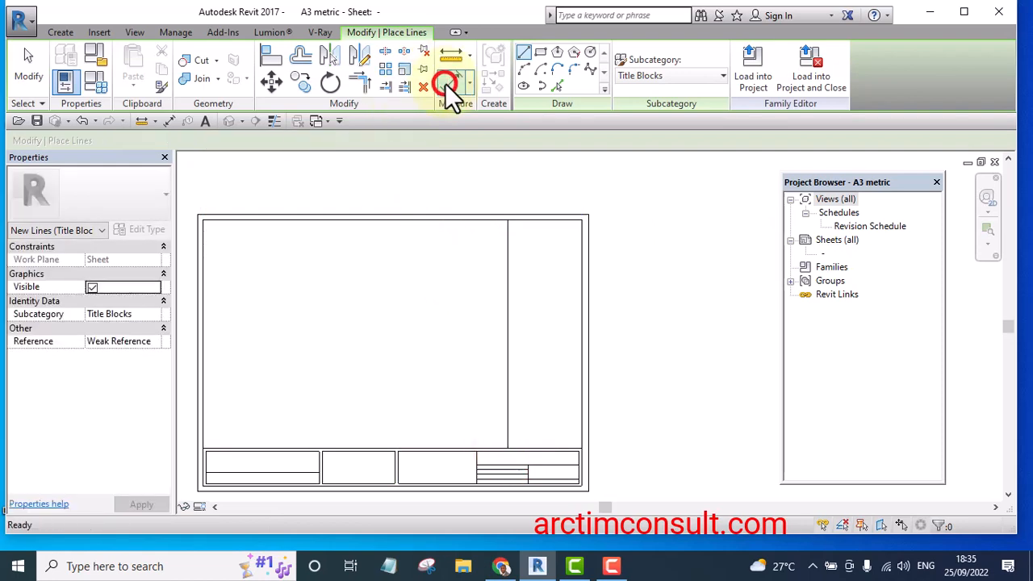
scroll(516, 332, "up", 2)
left_click(506, 323)
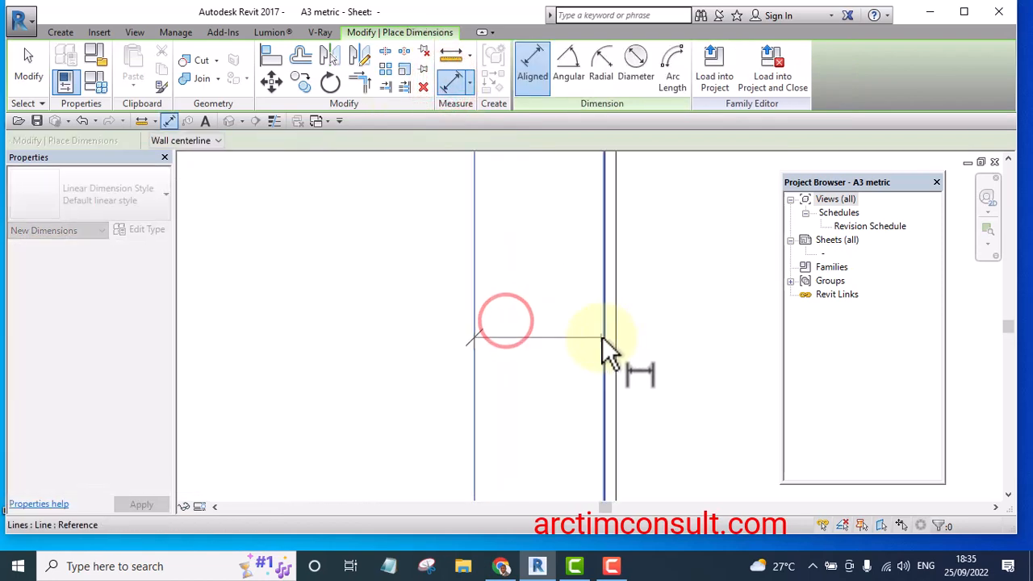
left_click(602, 337)
left_click(536, 336)
key("Escape")
key("Escape")
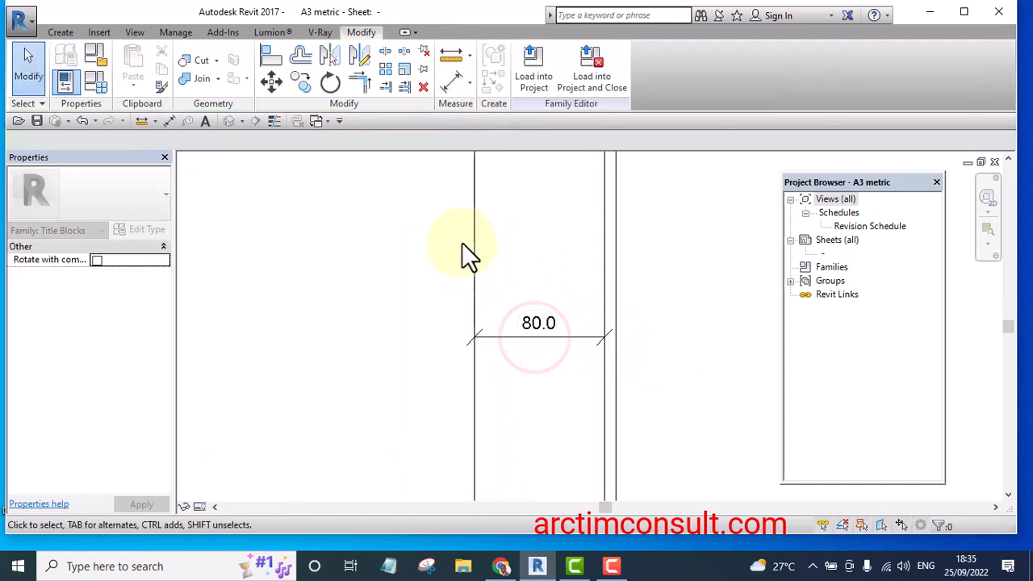
Set the vertical line's distance from the right inner border to 61 mm, and delete that dimension
left_click(474, 247)
left_click(540, 323)
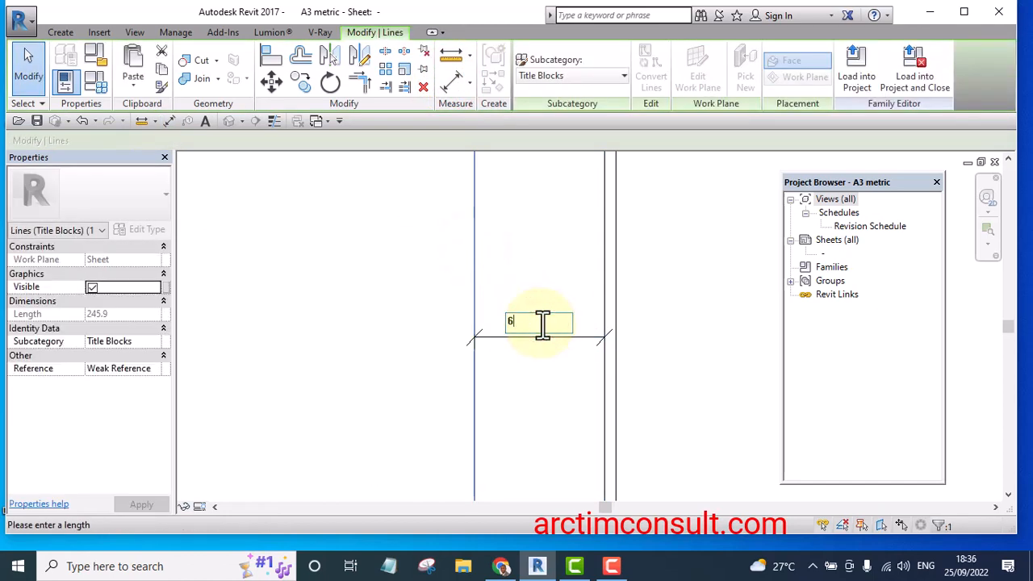
key("Return")
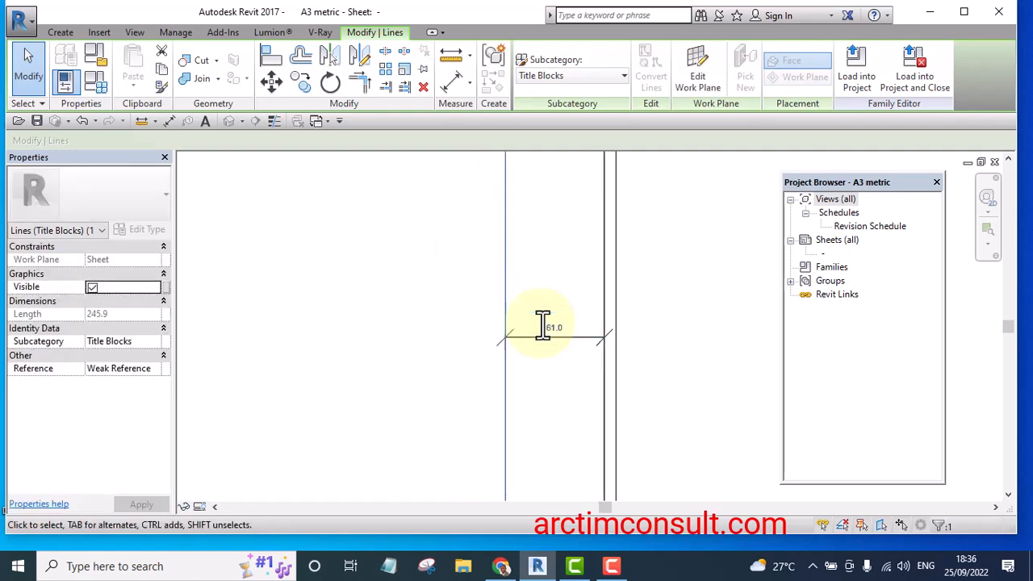
left_click(759, 190)
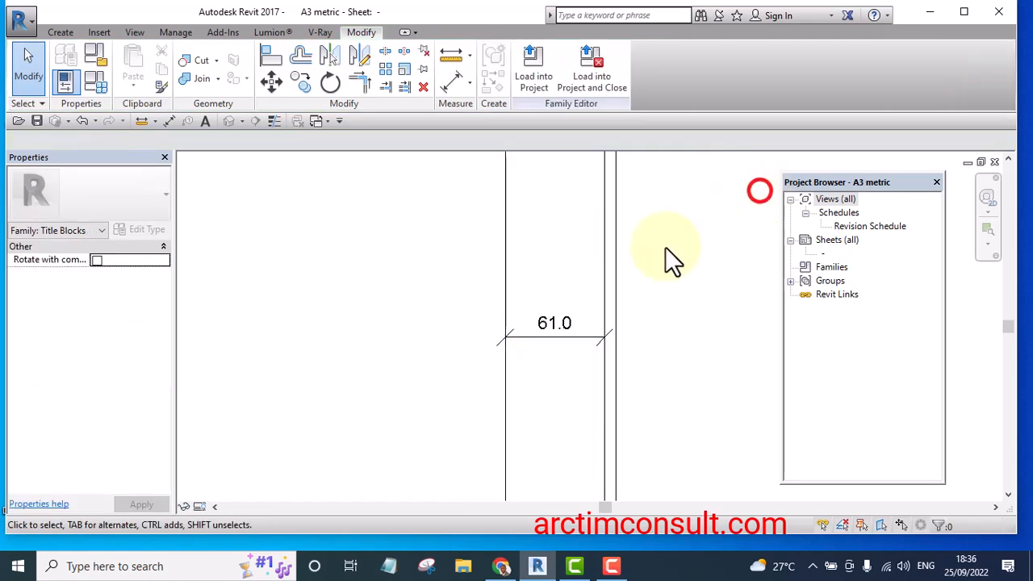
left_click(543, 338)
key("Delete")
Draw a horizontal line across the right-hand column, about 20 mm below the upper inner border
scroll(516, 323, "down", 6)
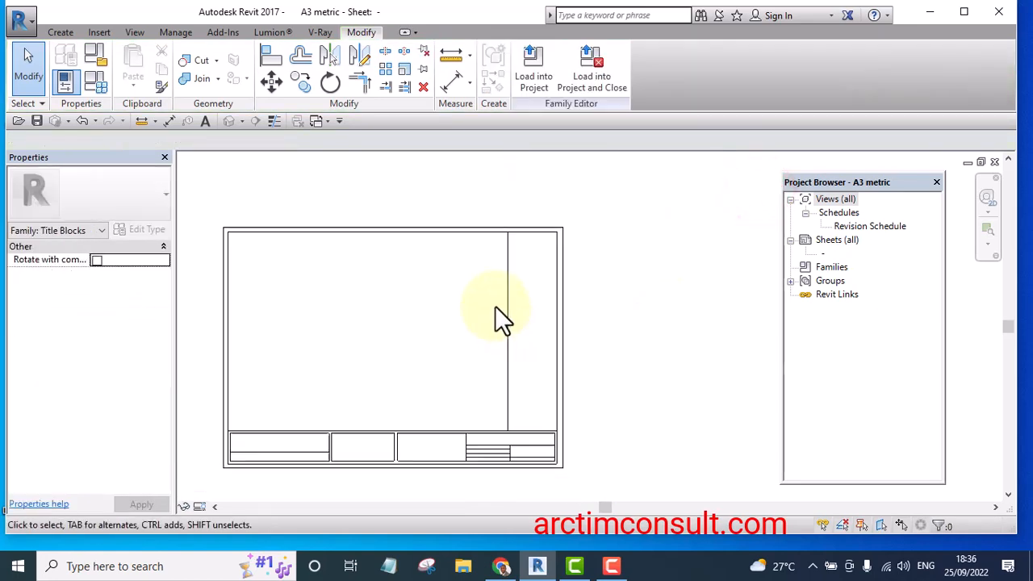
scroll(487, 277, "up", 3)
middle_click_drag(470, 241, 470, 264)
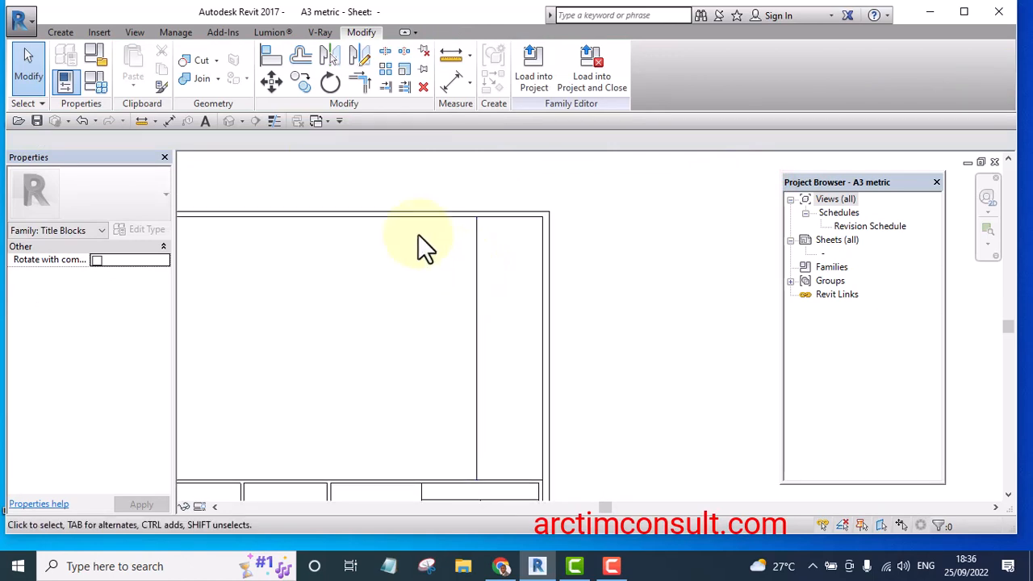
left_click(61, 33)
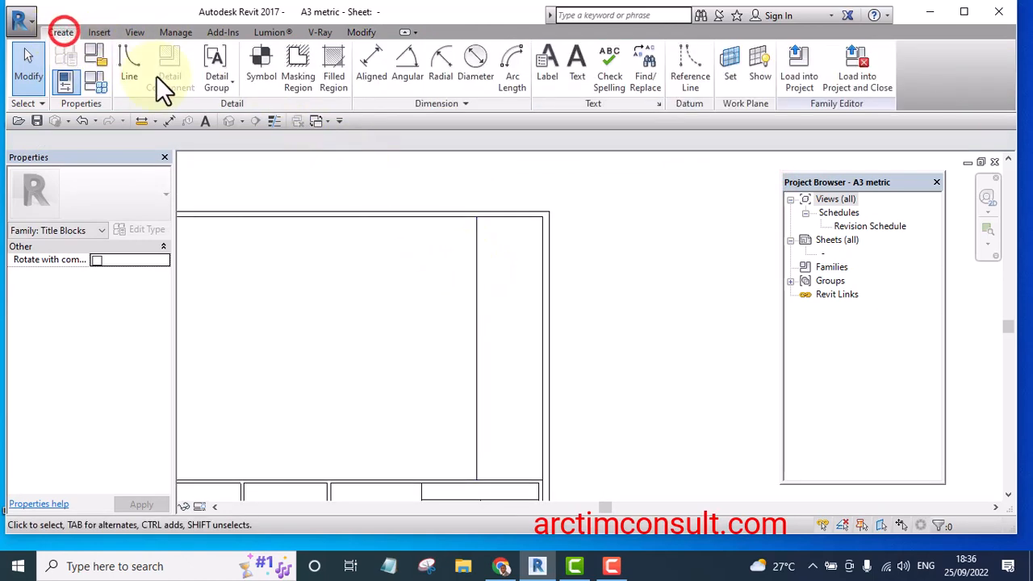
left_click(129, 63)
scroll(475, 260, "up", 1)
scroll(479, 232, "up", 2)
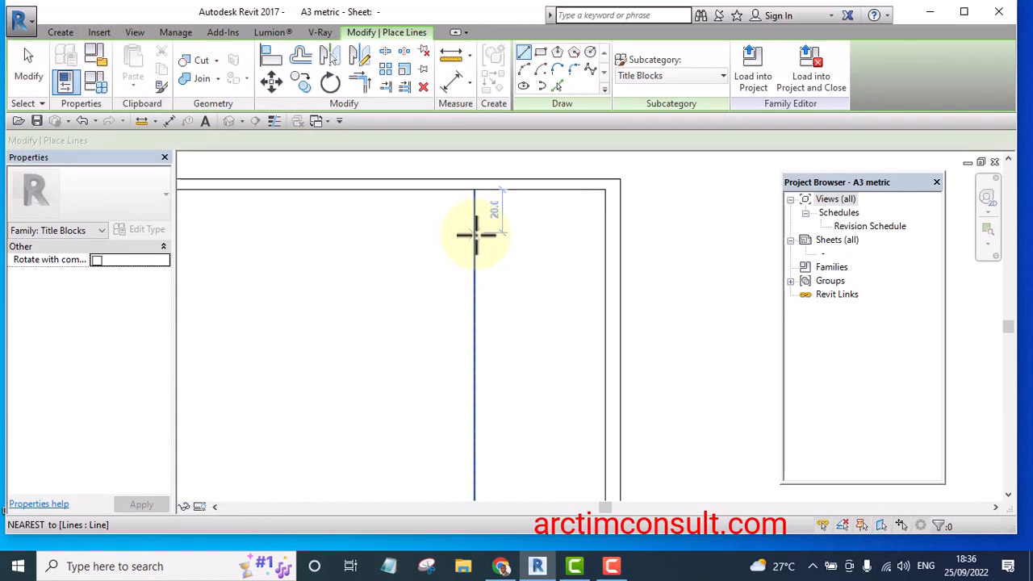
left_click(473, 231)
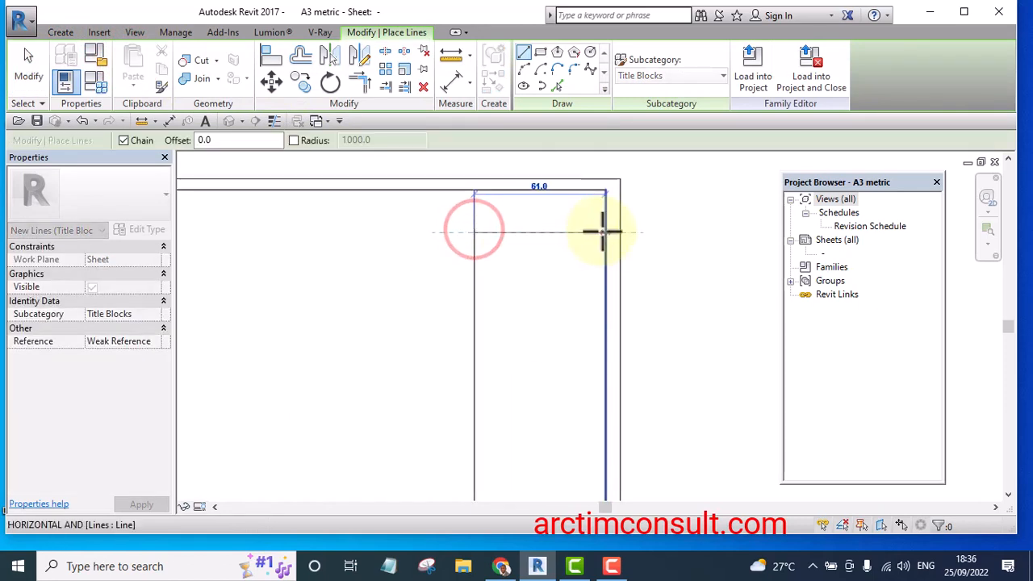
left_click(605, 232)
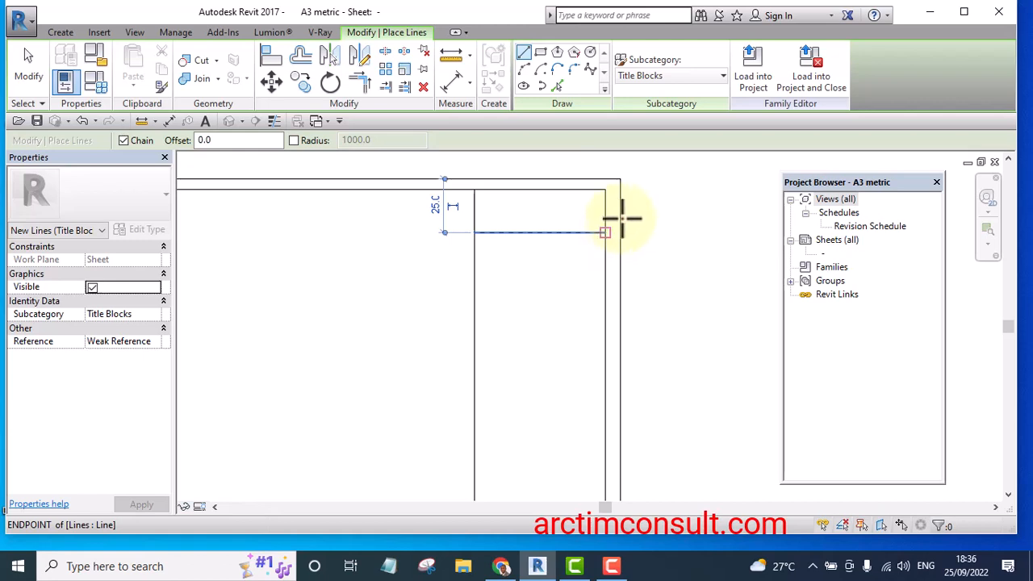
Place an aligned dimension between the upper inner border and the column's new horizontal line
left_click(449, 80)
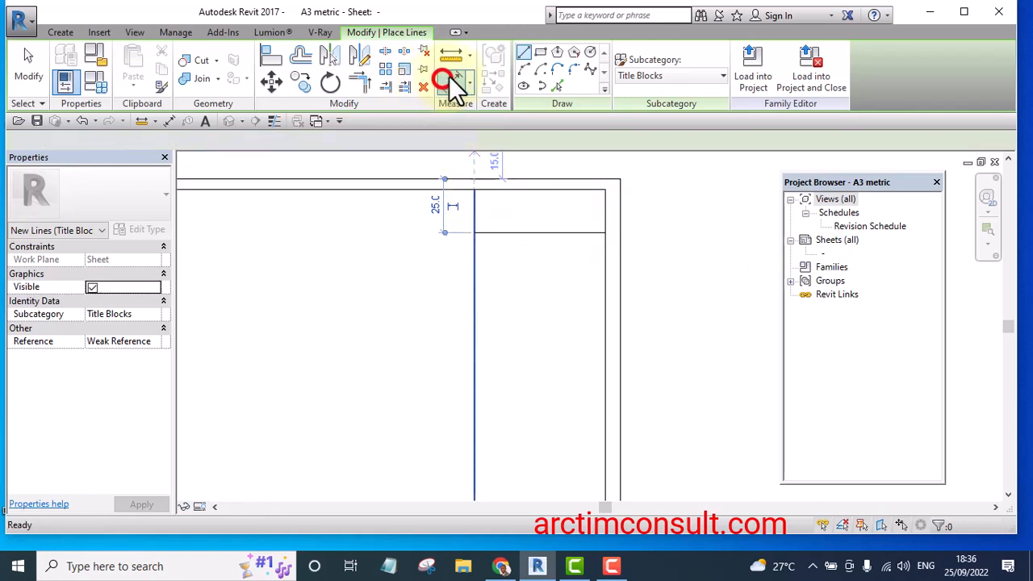
scroll(506, 188, "up", 1)
left_click(503, 185)
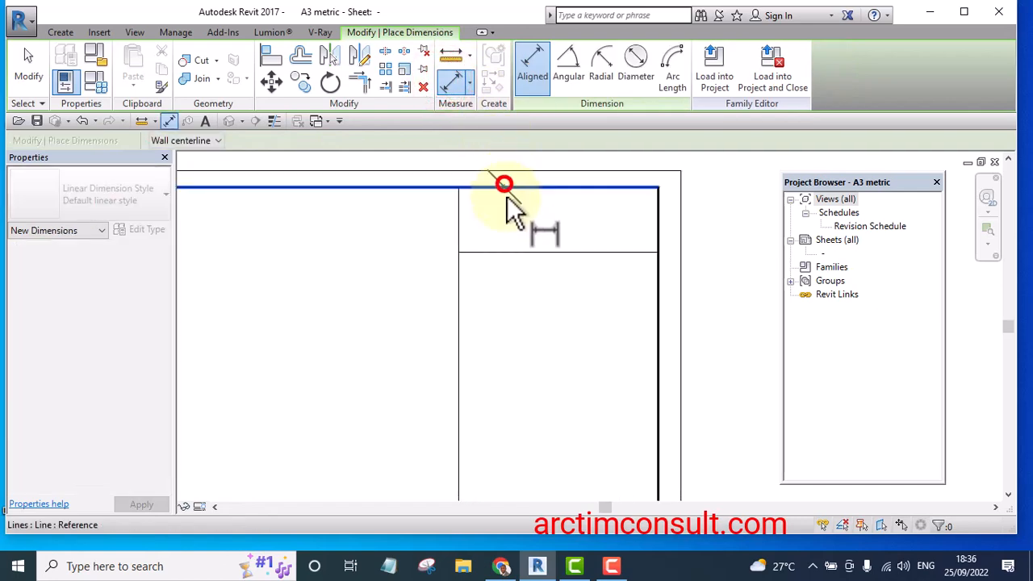
left_click(512, 251)
scroll(424, 283, "down", 1)
left_click(346, 261)
key("Escape")
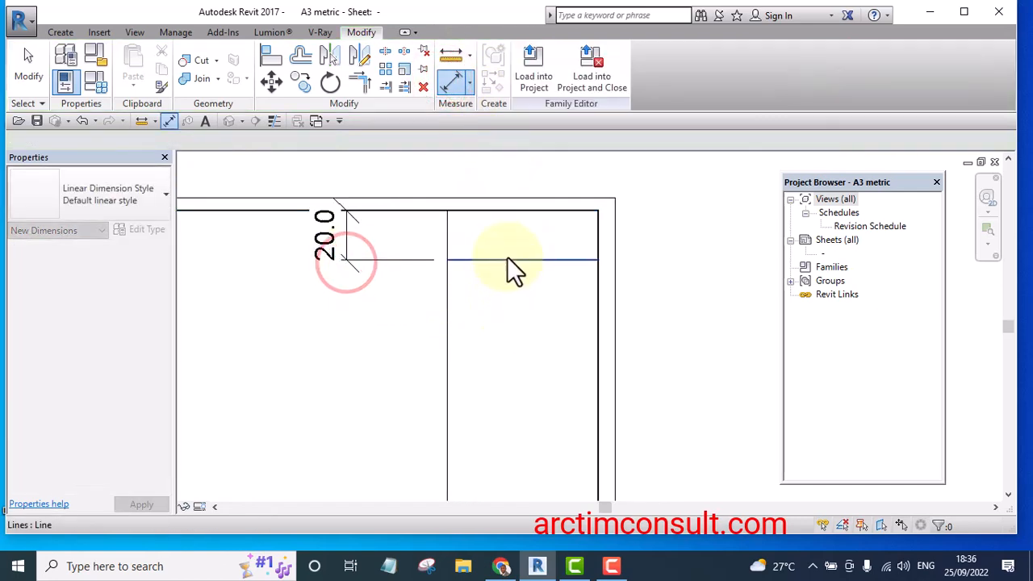
Set the horizontal line's distance below the upper inner border to 16 mm, and delete that dimension
left_click(507, 258)
left_click(333, 234)
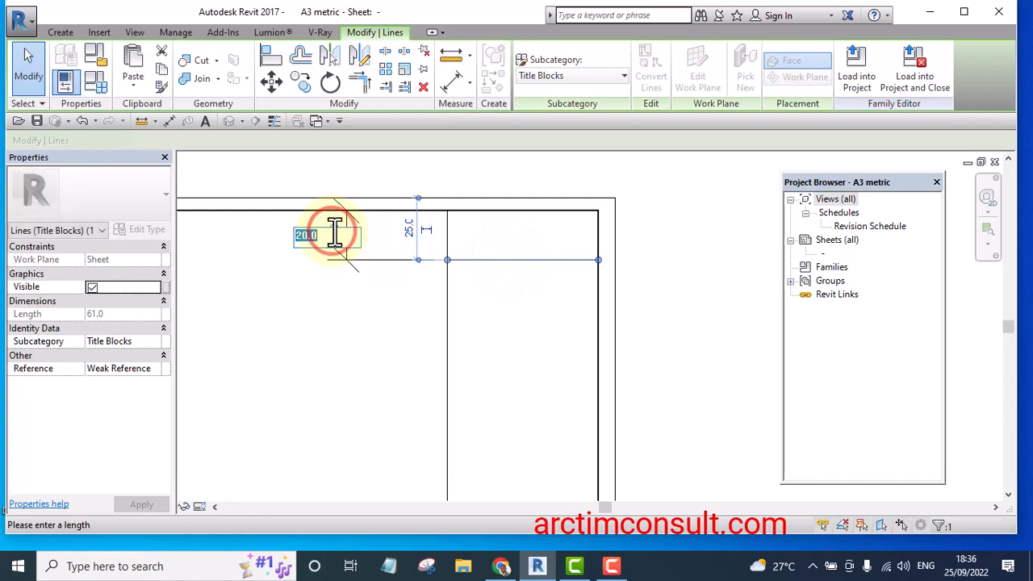
type("16")
left_click(620, 284)
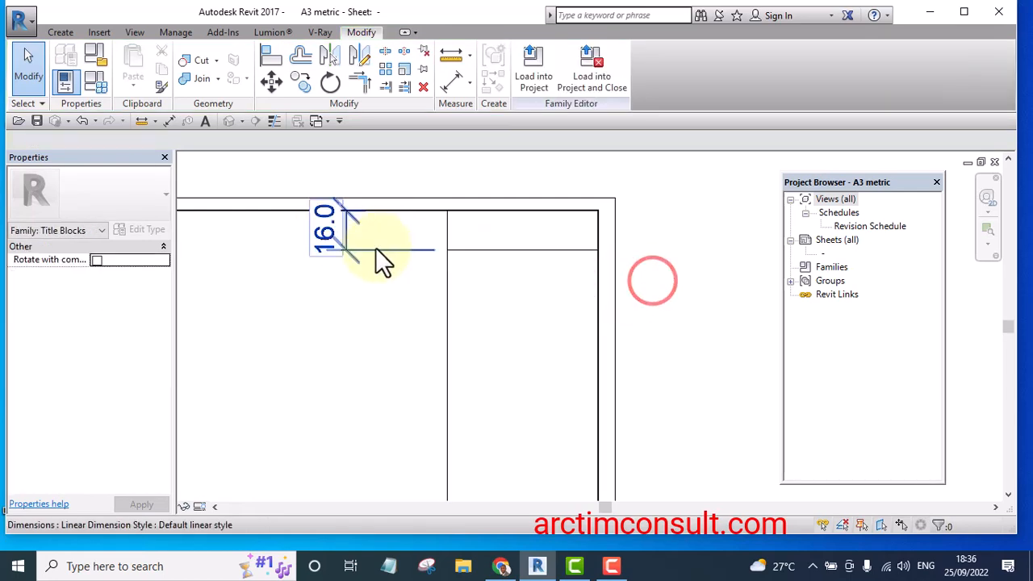
left_click(376, 248)
key("Delete")
left_click(383, 285)
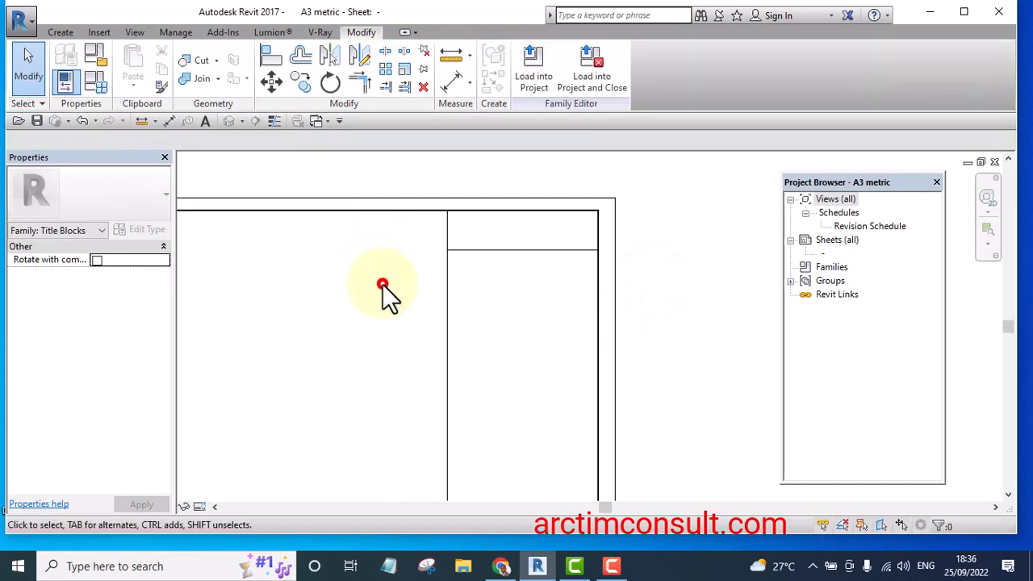
Draw a Medium Lines vertical line through the full height of the title strip's right box, about 70 mm from its right edge
scroll(387, 250, "down", 3)
middle_click_drag(498, 346, 581, 230)
scroll(554, 323, "down", 2)
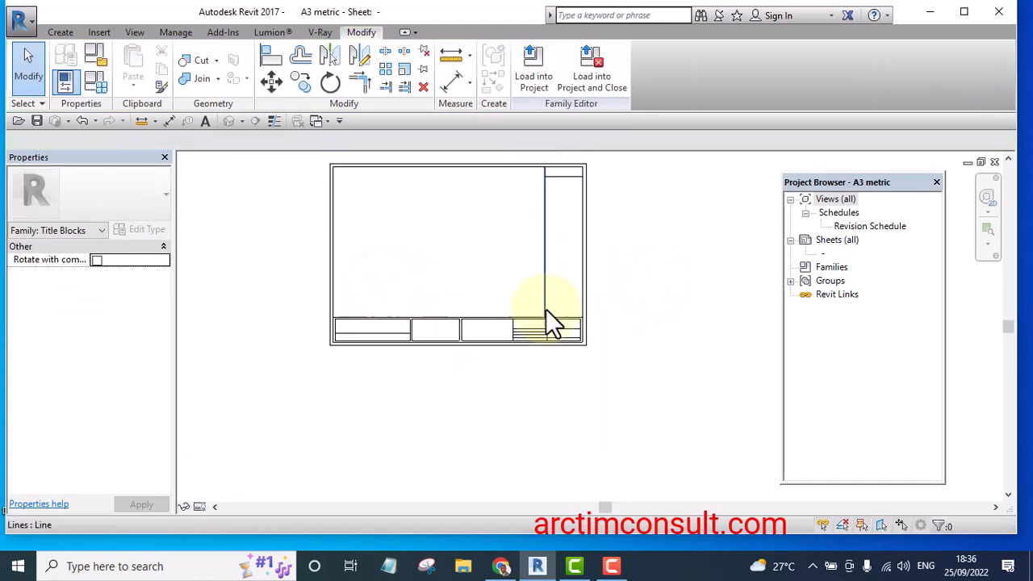
scroll(550, 345, "up", 2)
scroll(554, 347, "up", 2)
left_click(61, 32)
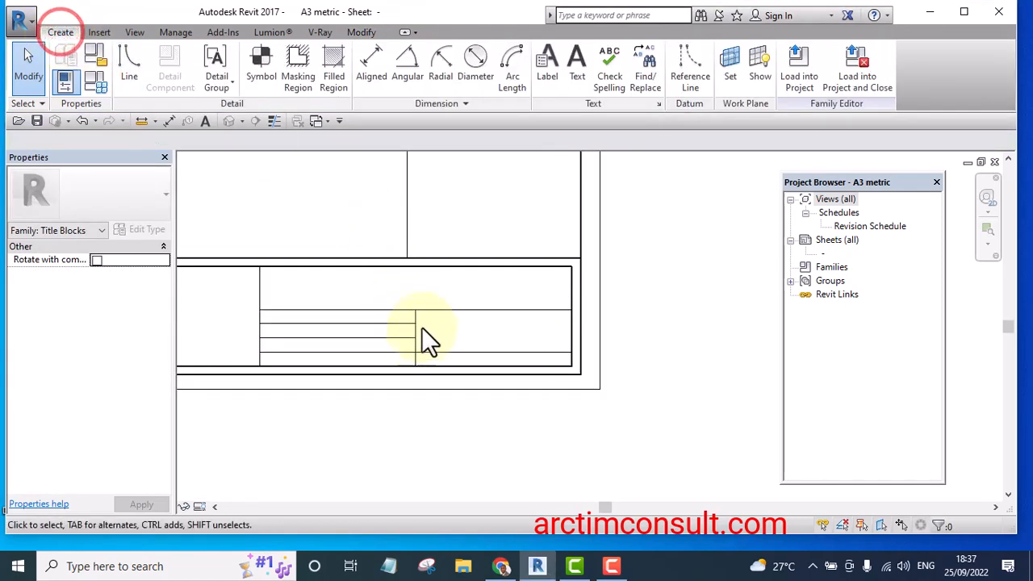
scroll(396, 275, "up", 2)
left_click(129, 71)
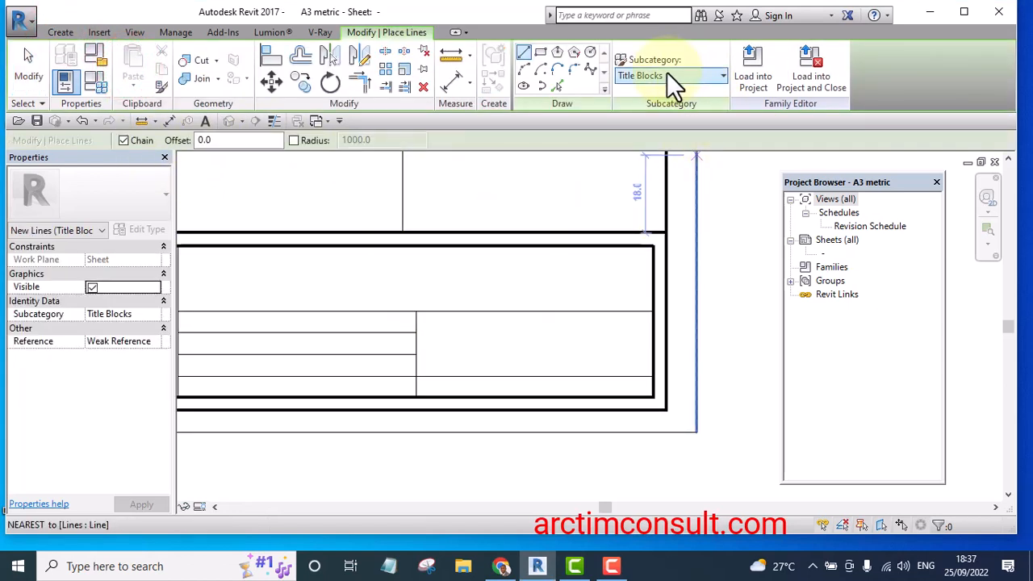
left_click(667, 73)
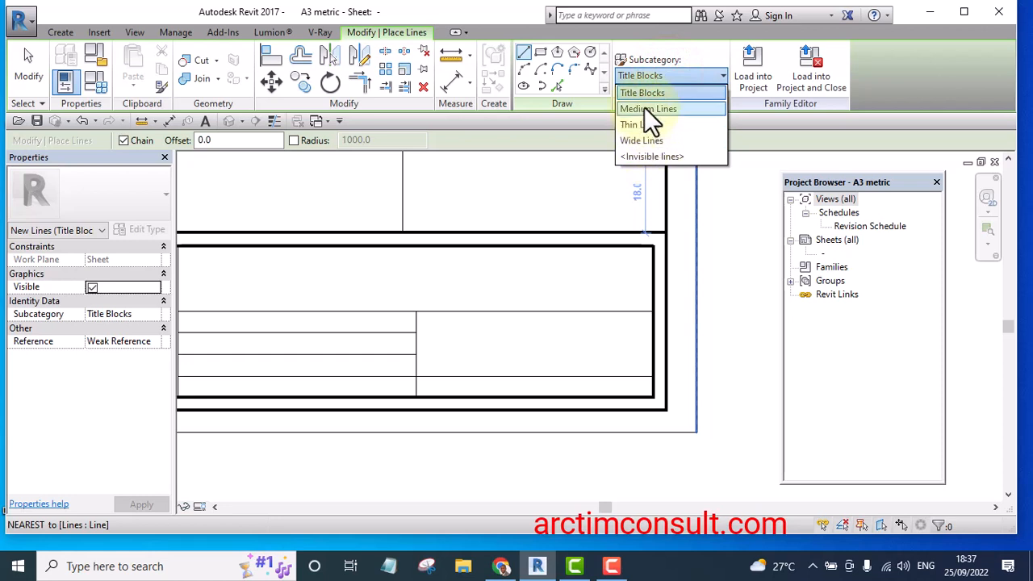
left_click(645, 109)
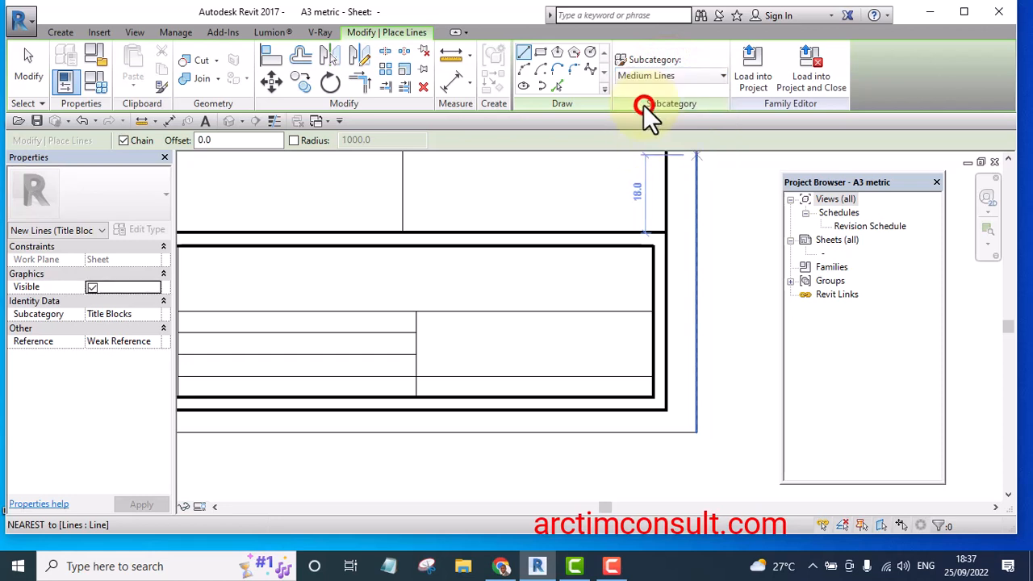
left_click(347, 247)
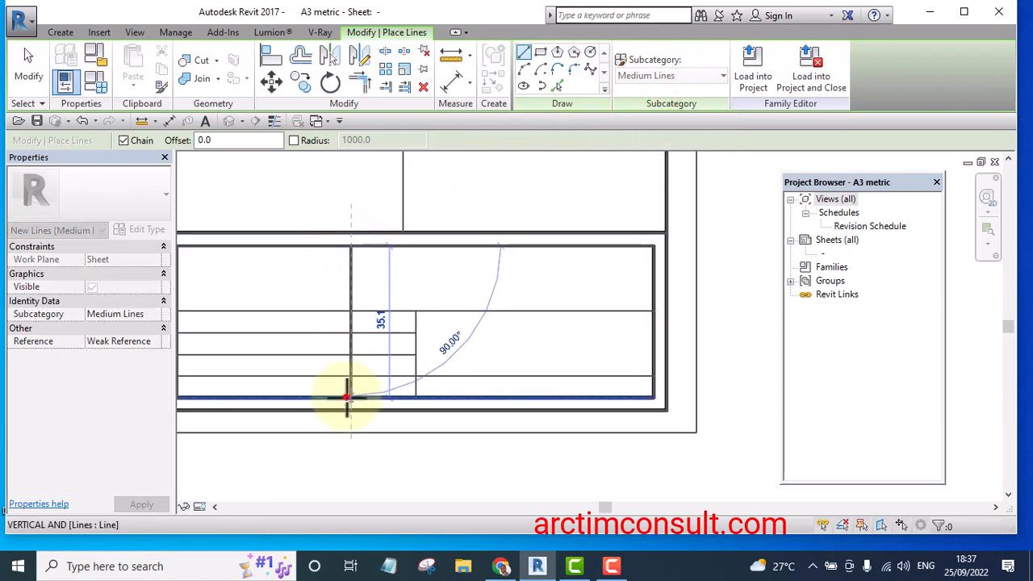
left_click(347, 397)
Place an aligned dimension below the sheet between the medium vertical line and the title strip box's right edge
left_click(443, 82)
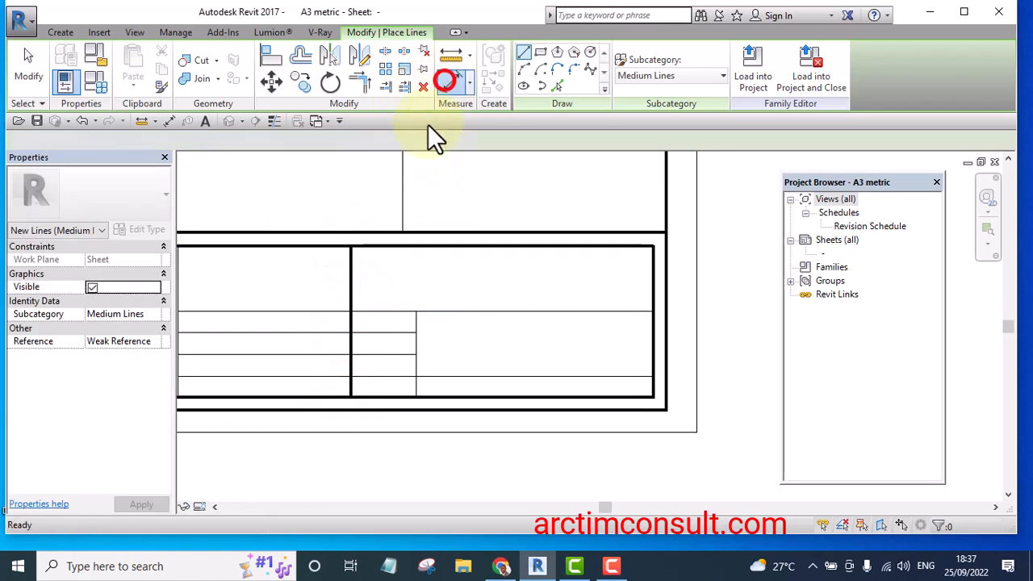
left_click(349, 273)
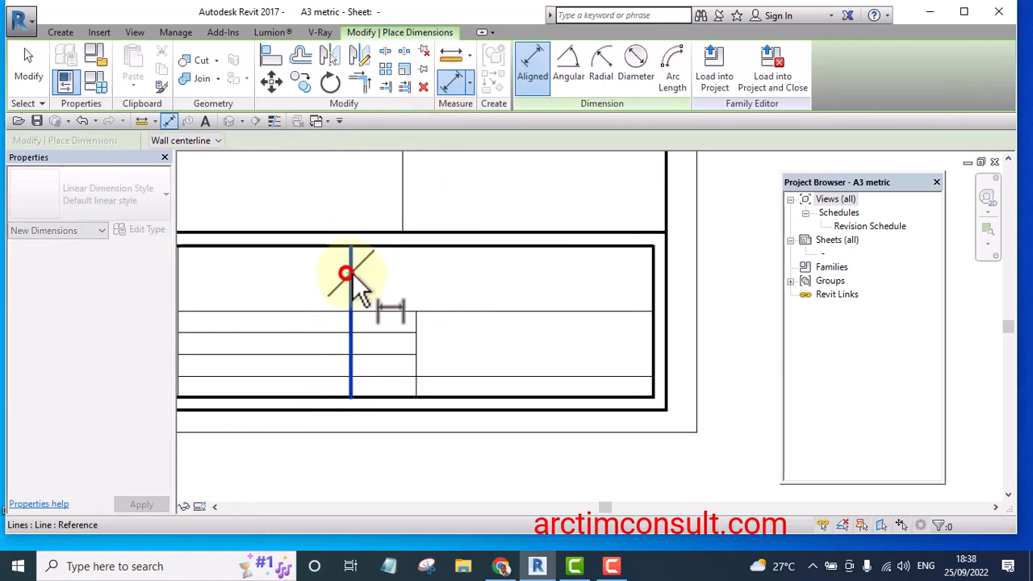
left_click(654, 288)
scroll(584, 431, "down", 2)
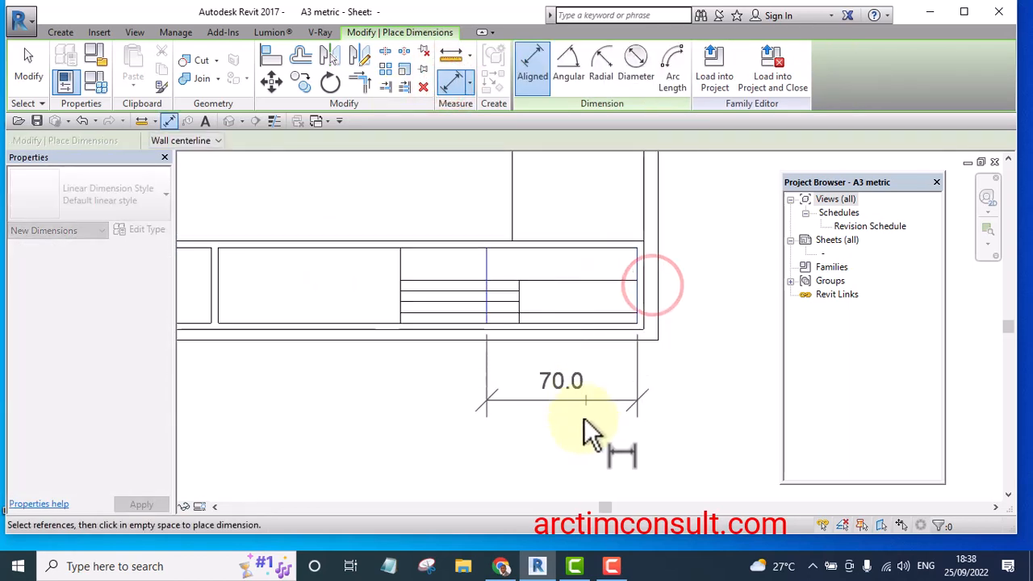
scroll(585, 398, "up", 1)
left_click(585, 398)
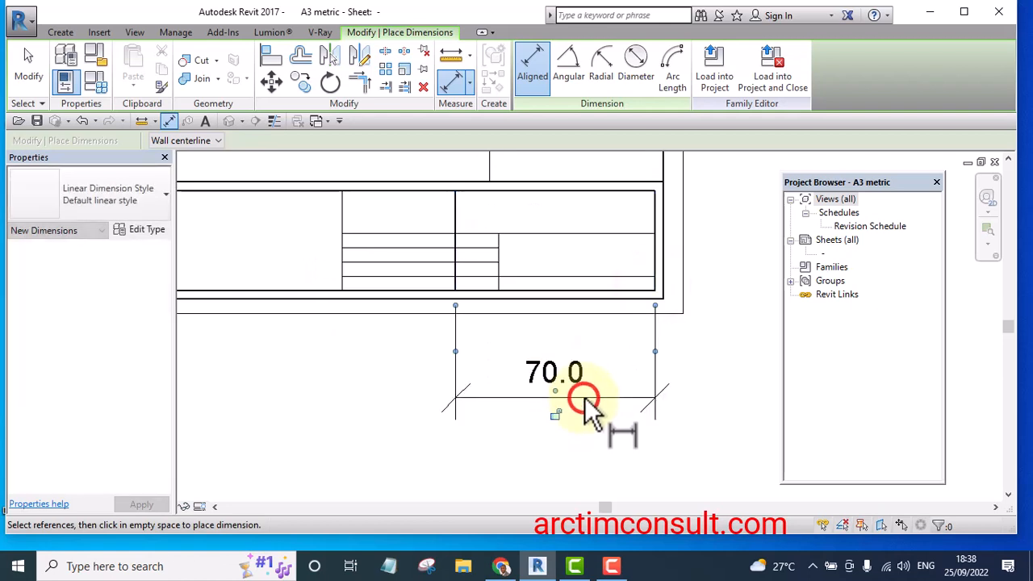
left_click(607, 360)
key("Escape")
key("Escape")
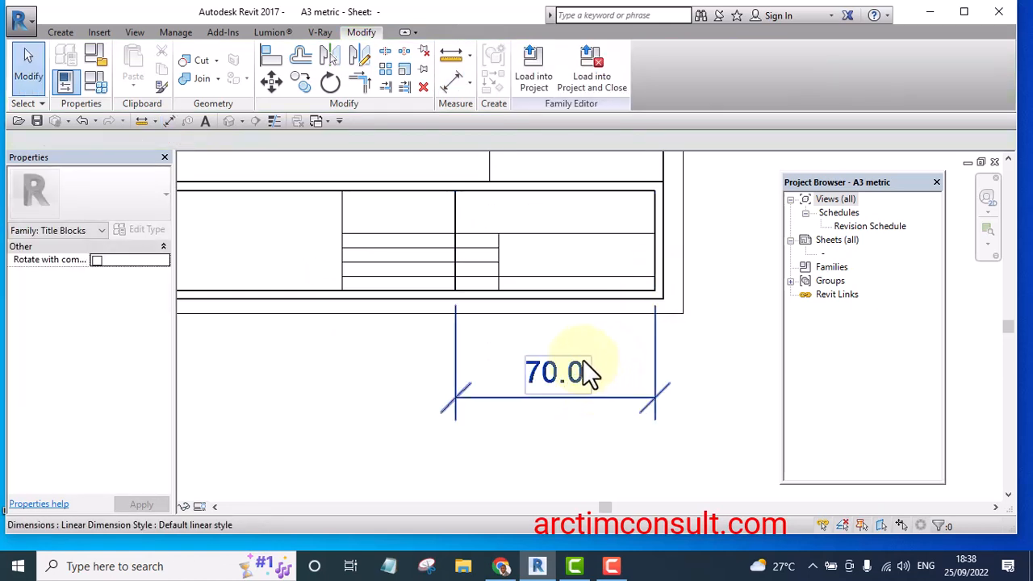
left_click(585, 395)
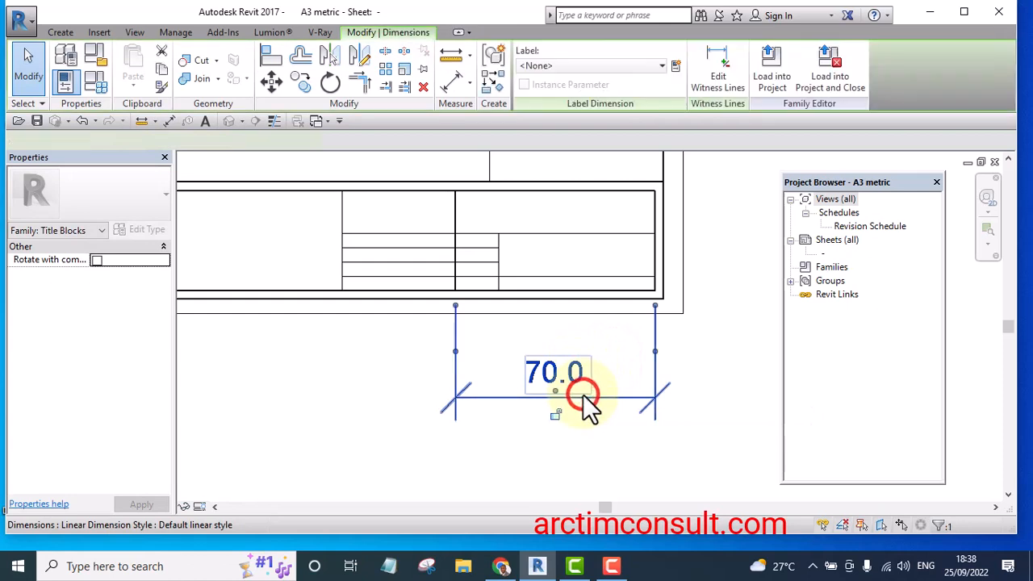
key("Delete")
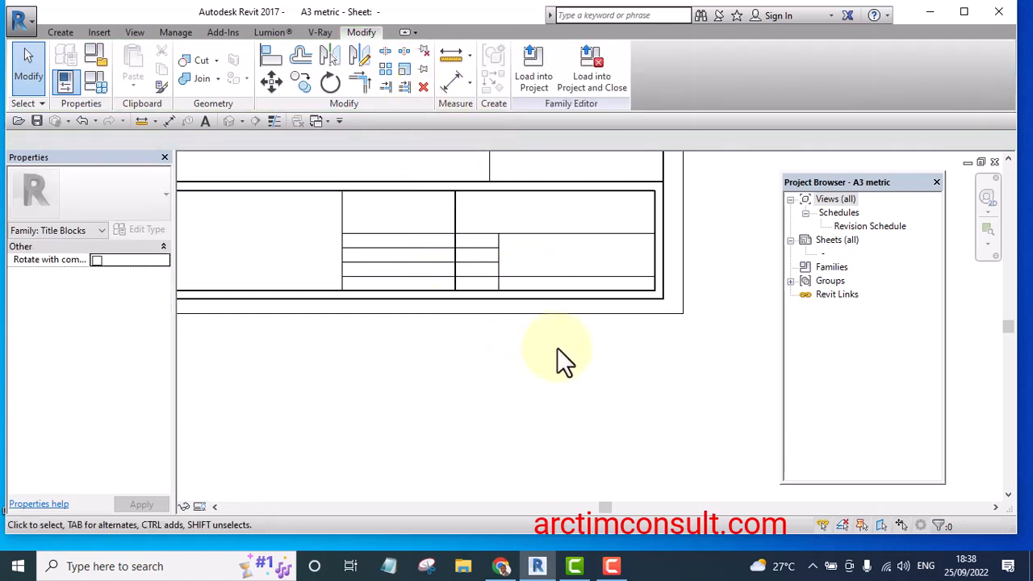
key("ctrl+z")
Set the medium vertical line's distance from the title strip box's right edge to 68 mm
scroll(448, 230, "up", 1)
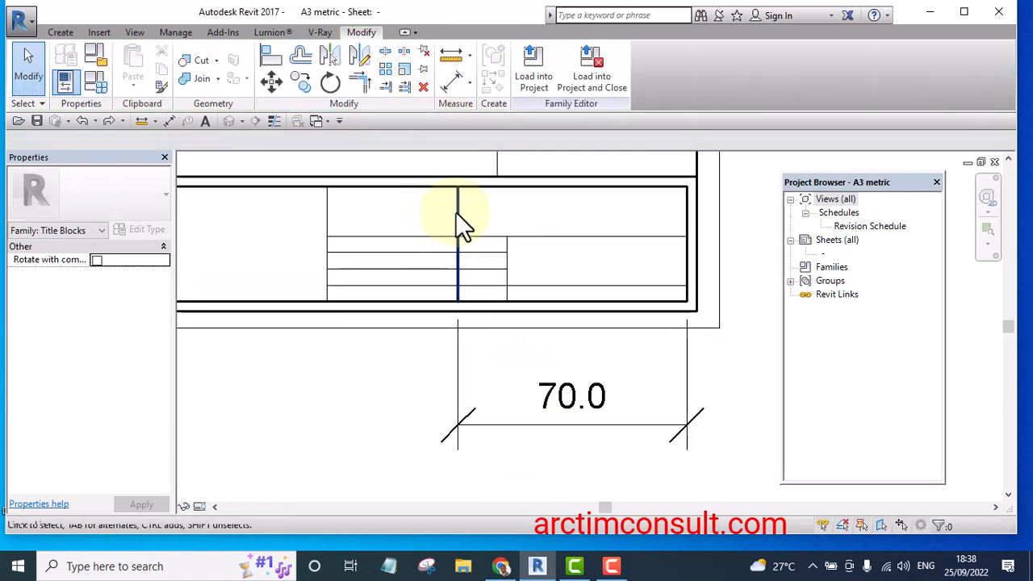
left_click(458, 218)
left_click(569, 404)
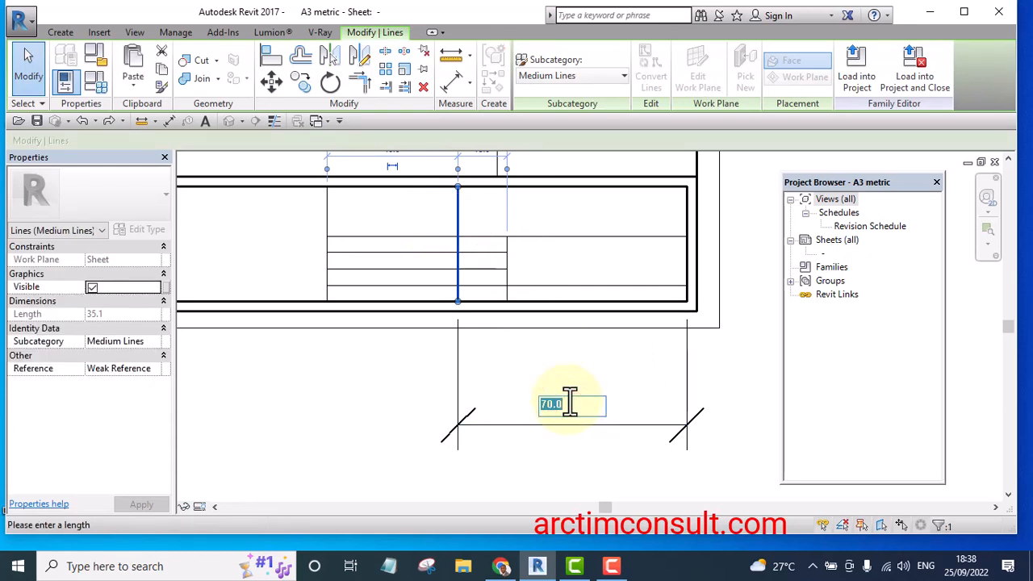
key("Return")
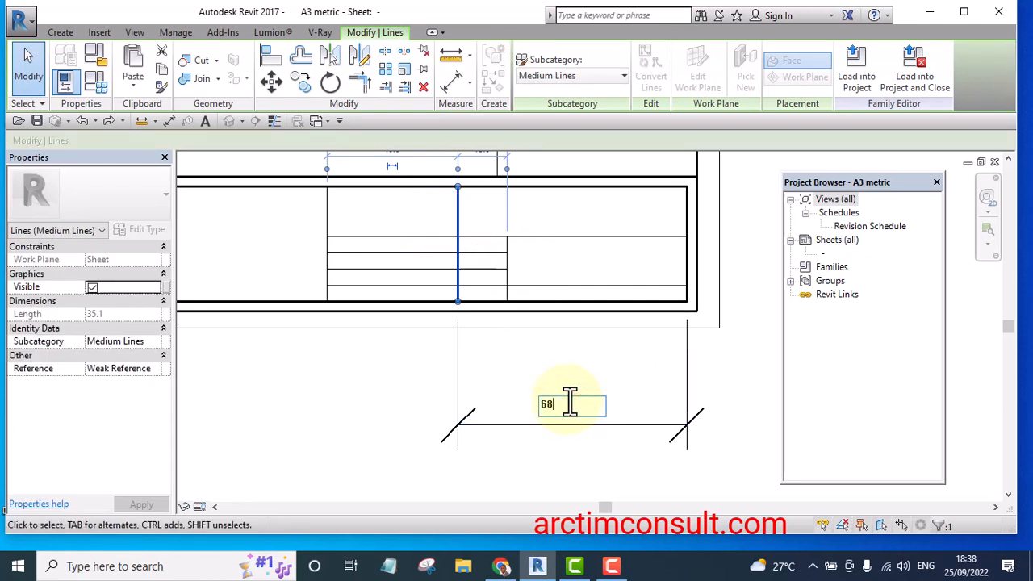
left_click(565, 381)
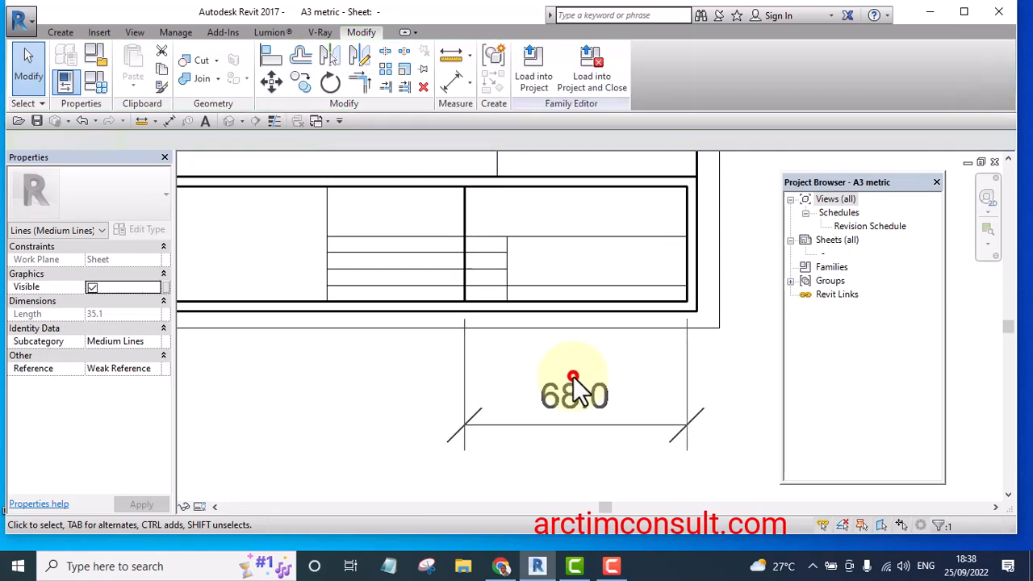
Move the short thin vertical line in the right box to 12 mm left of the medium vertical line
scroll(484, 271, "up", 3)
left_click_drag(504, 271, 361, 274)
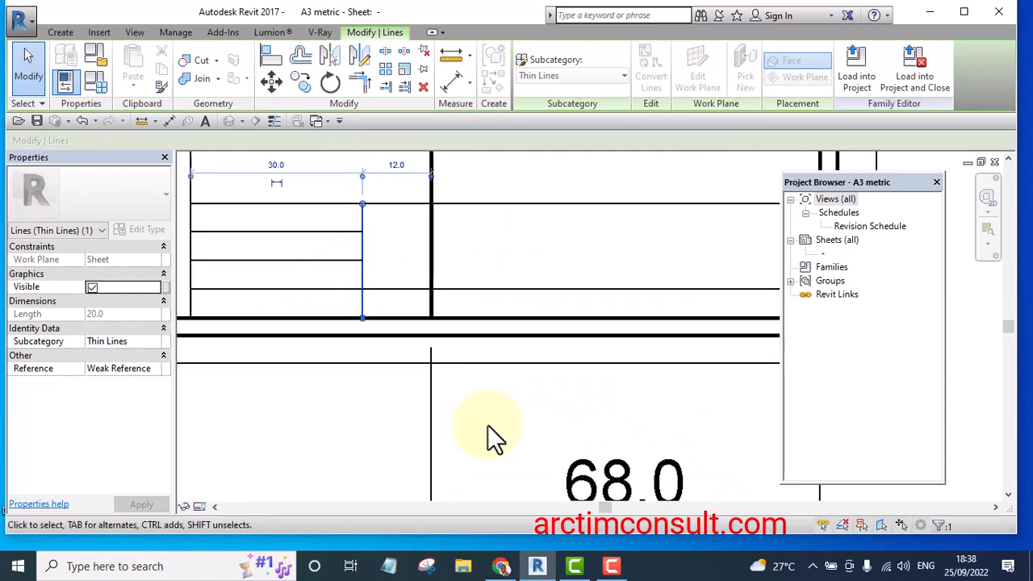
left_click(487, 422)
Shorten the two long thin horizontal lines in the right box so their right ends stop at the medium vertical line
scroll(496, 380, "up", 3)
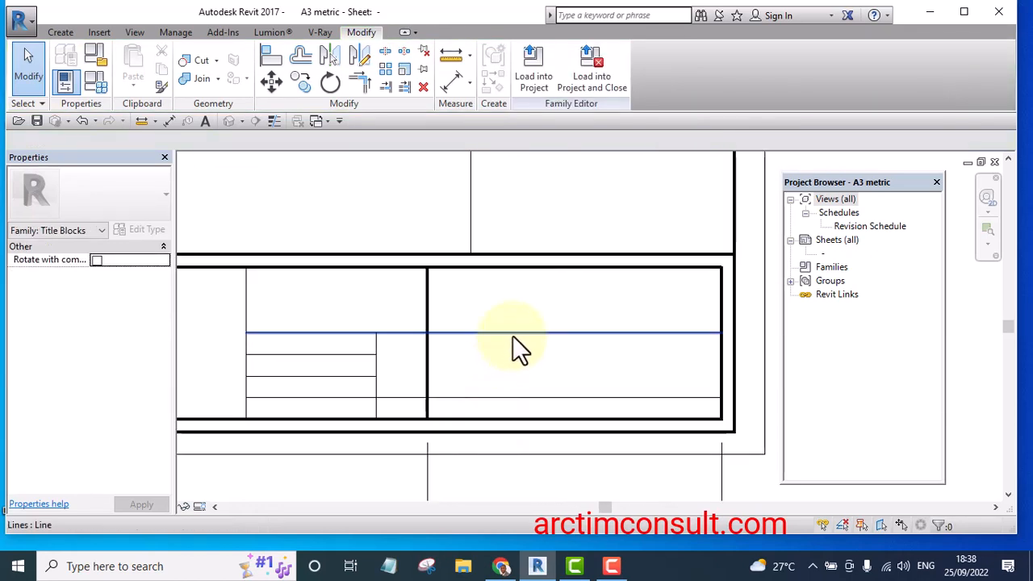
left_click(512, 334)
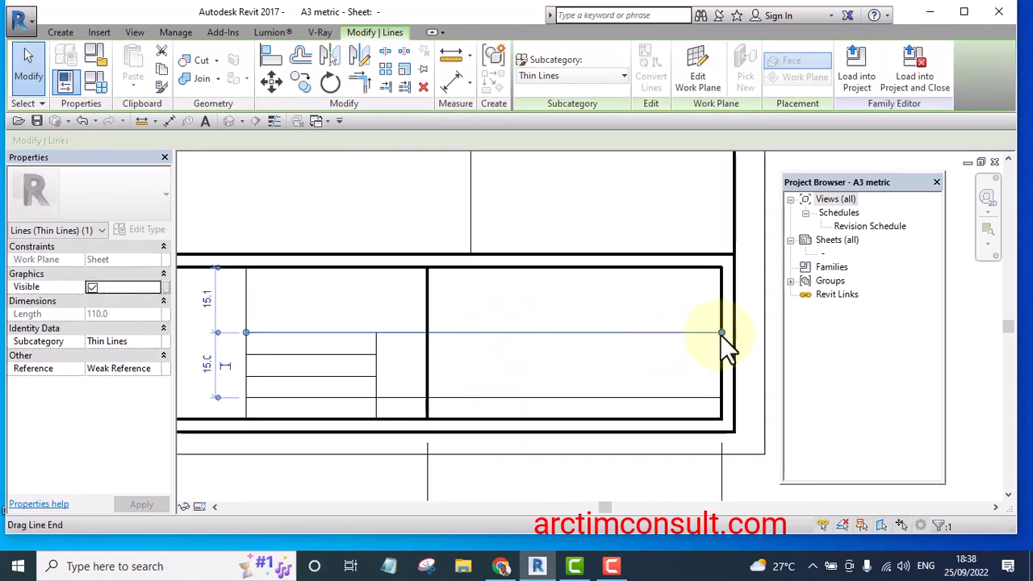
left_click_drag(721, 334, 427, 334)
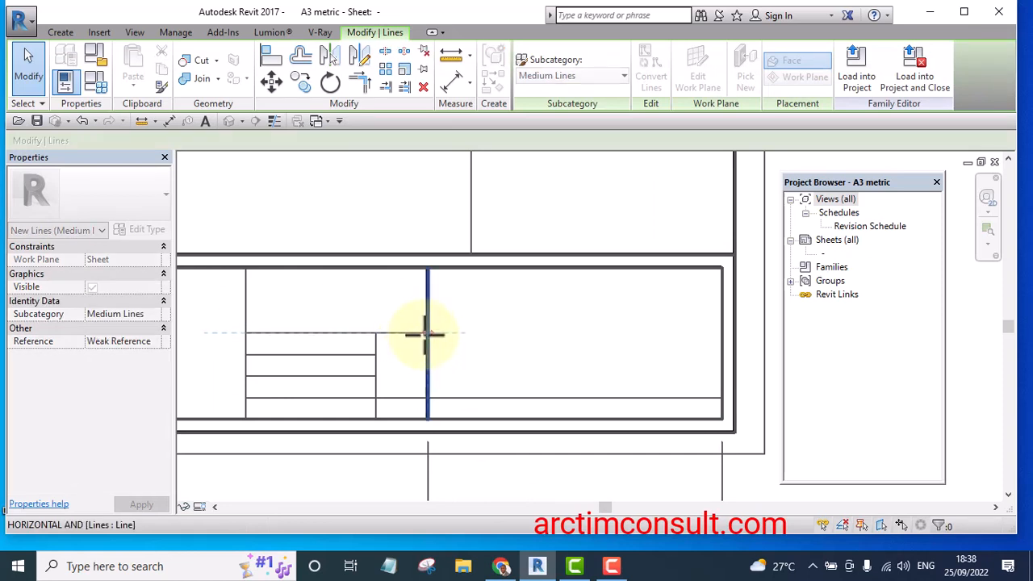
left_click(631, 395)
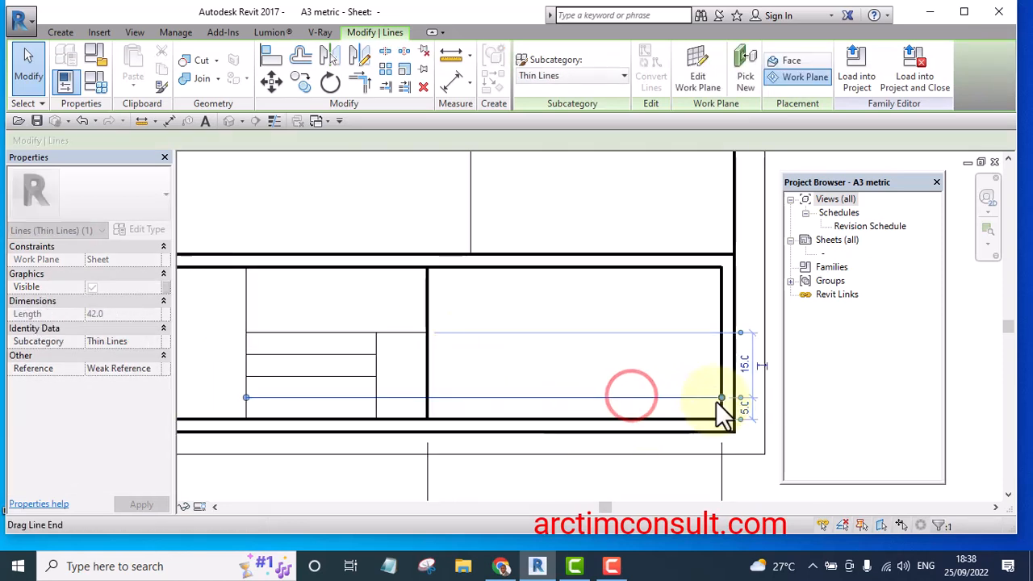
left_click_drag(721, 398, 430, 397)
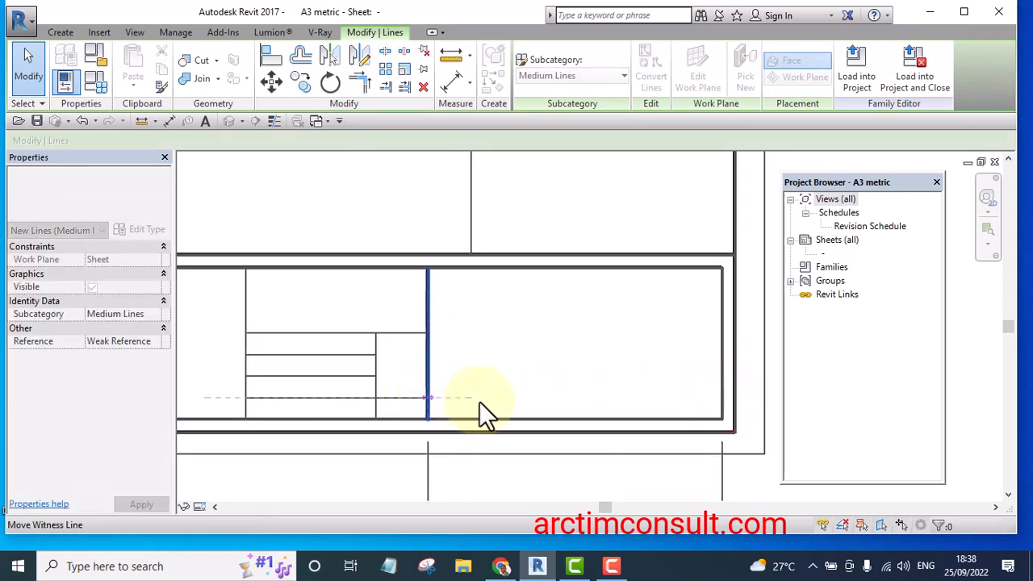
scroll(572, 345, "down", 5)
left_click(659, 303)
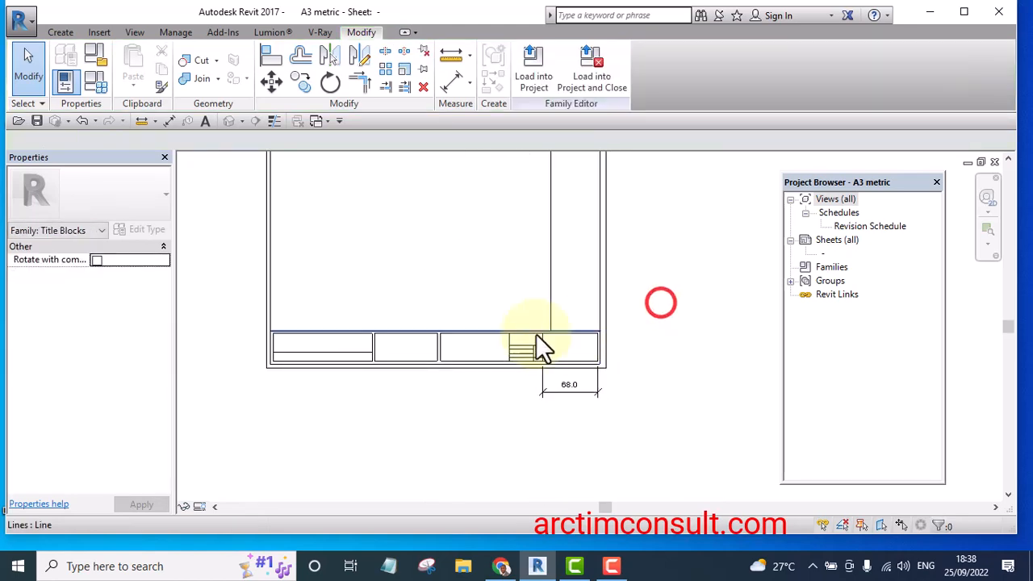
Delete the horizontal line dividing the title strip's left box
scroll(299, 367, "up", 4)
left_click(299, 351)
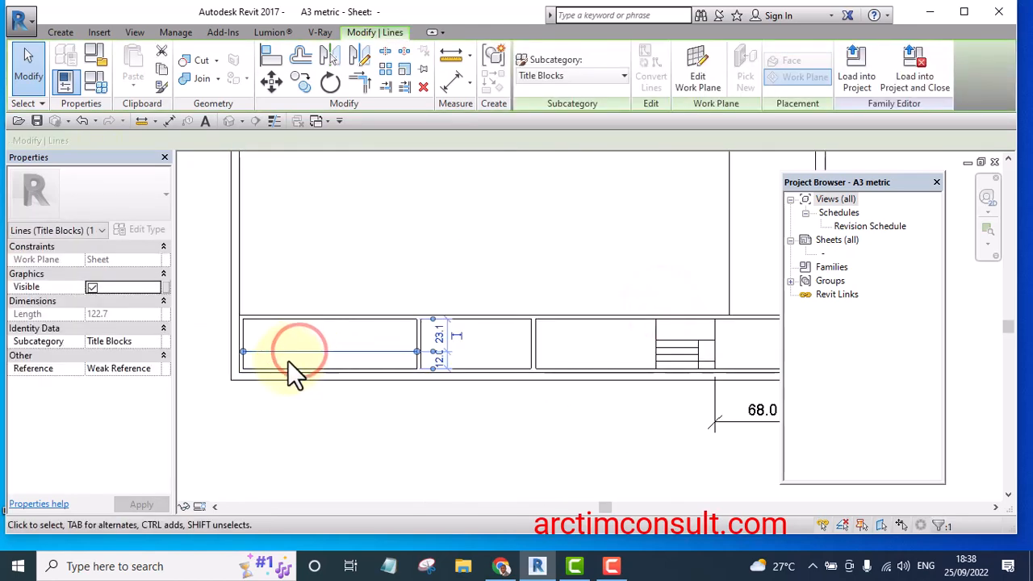
key("Delete")
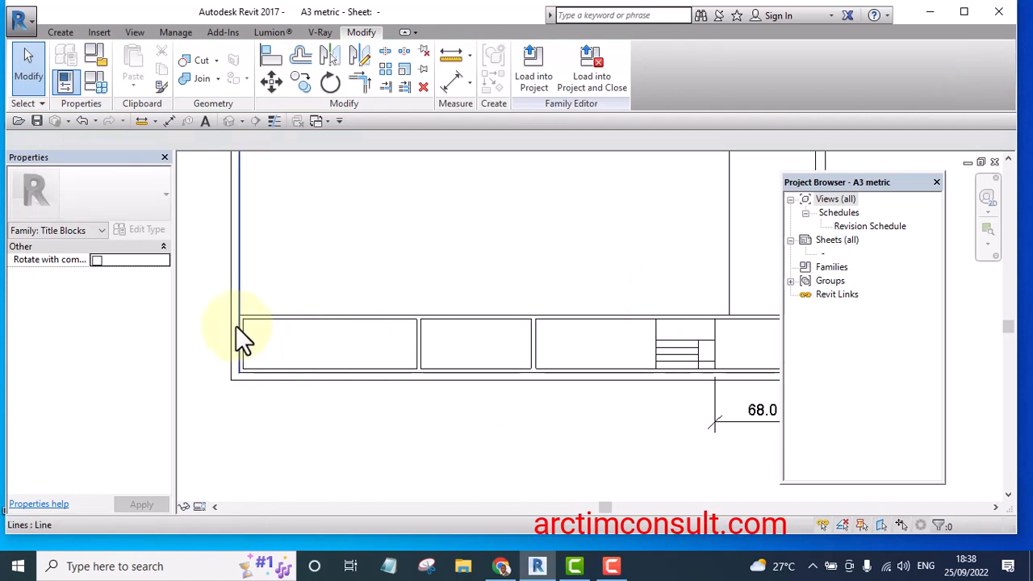
Place the left box's left vertical line 30 mm from the sheet's left inner border, and delete that dimension
scroll(241, 348, "up", 3)
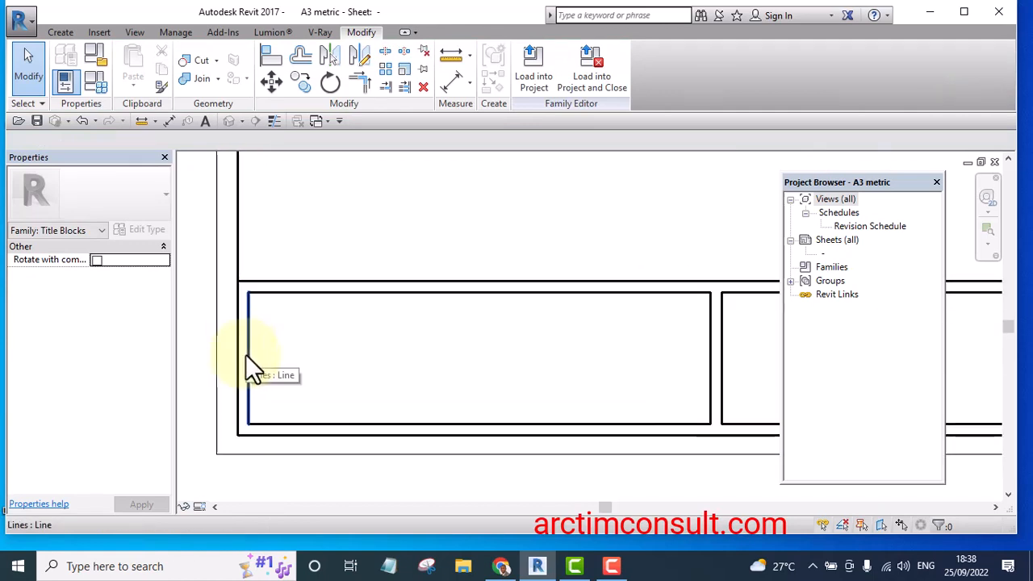
left_click_drag(247, 354, 381, 358)
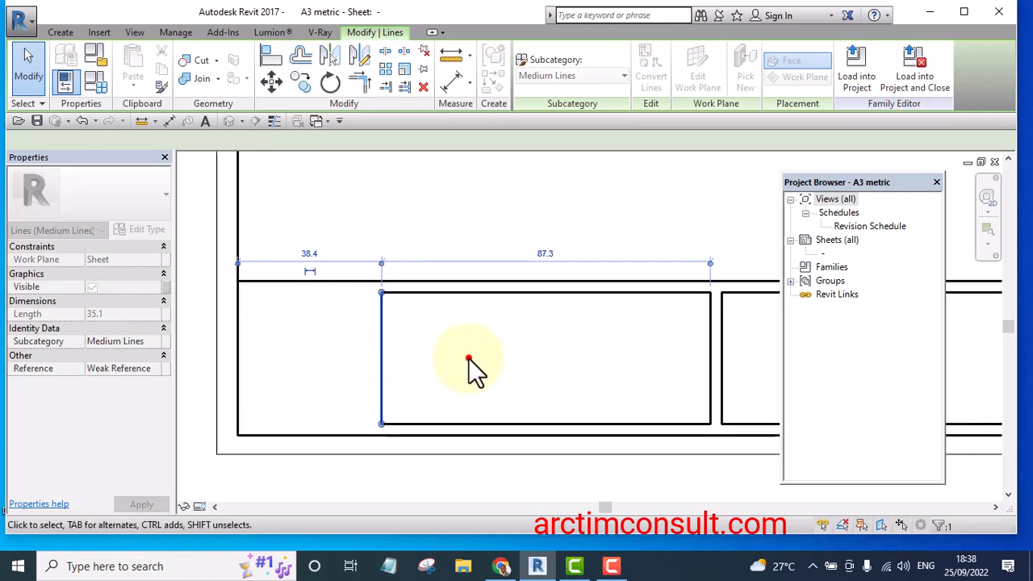
left_click(468, 360)
scroll(456, 360, "down", 2)
scroll(428, 358, "up", 2)
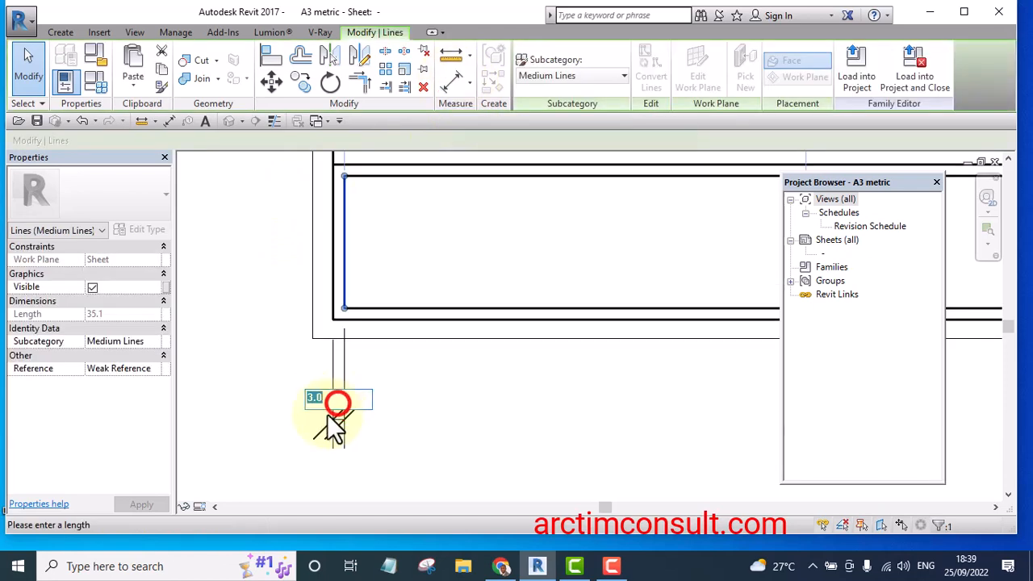
type("30")
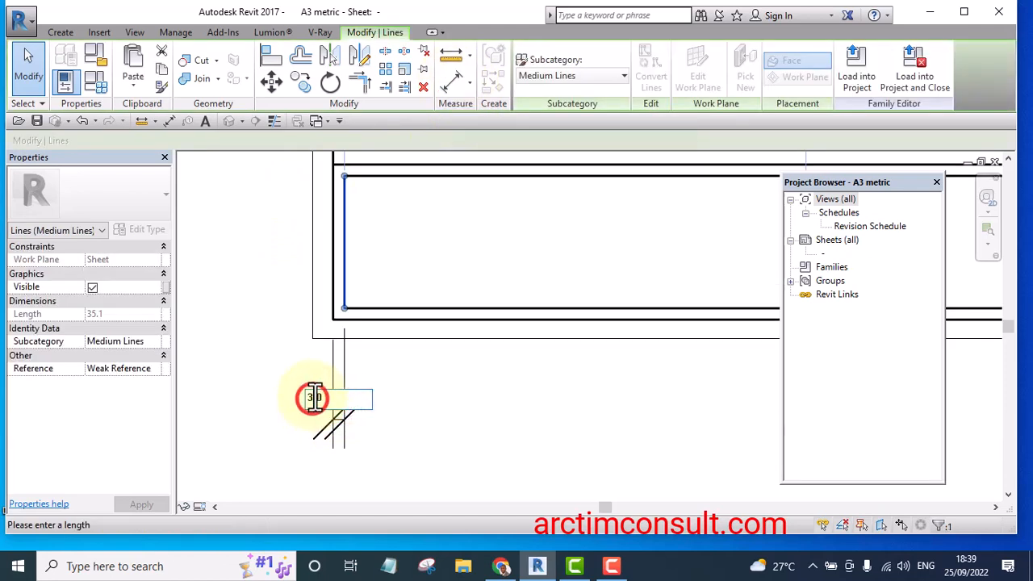
left_click(431, 411)
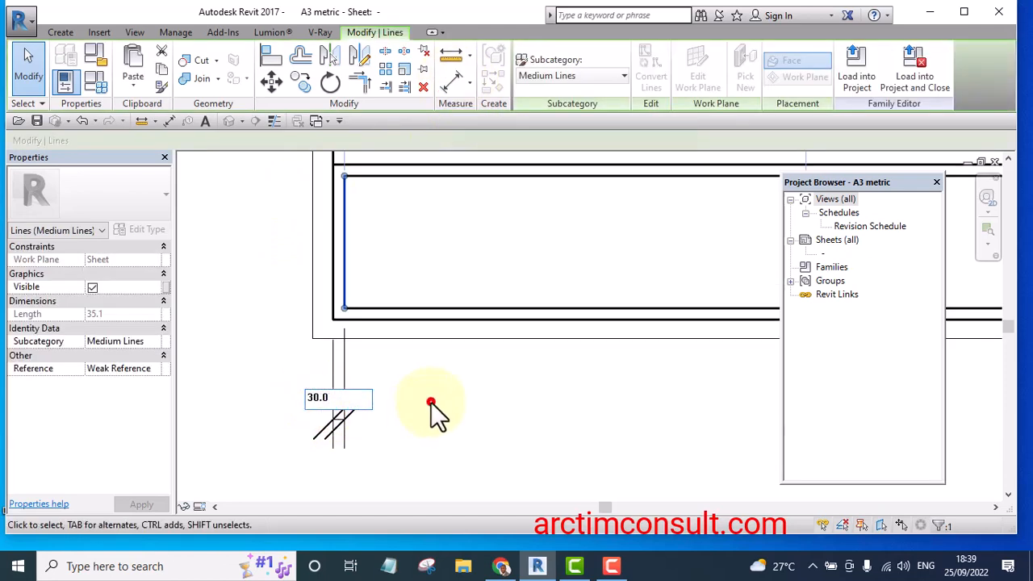
scroll(433, 403, "up", 2)
left_click(529, 416)
scroll(437, 412, "down", 2)
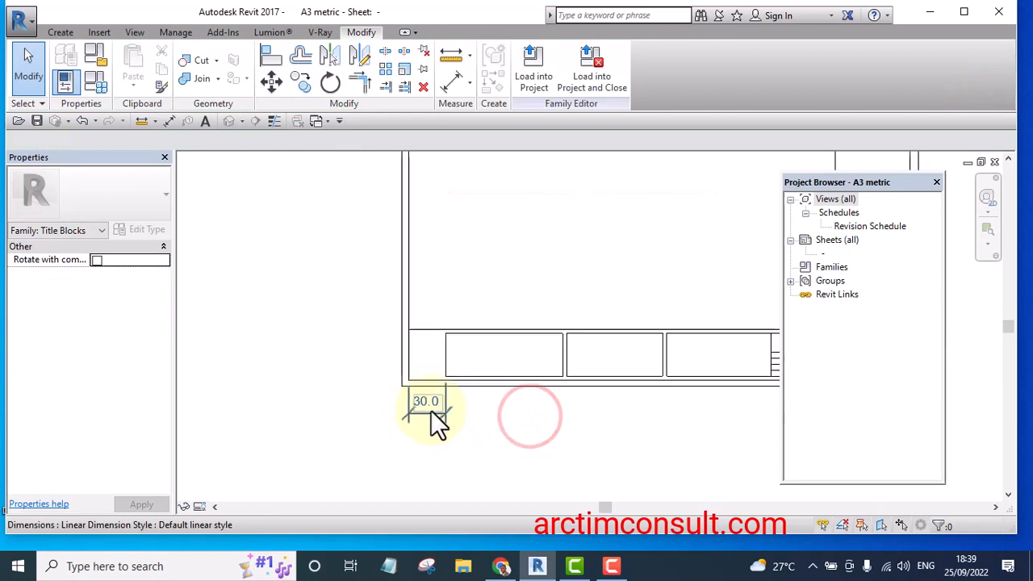
left_click(430, 411)
key("e")
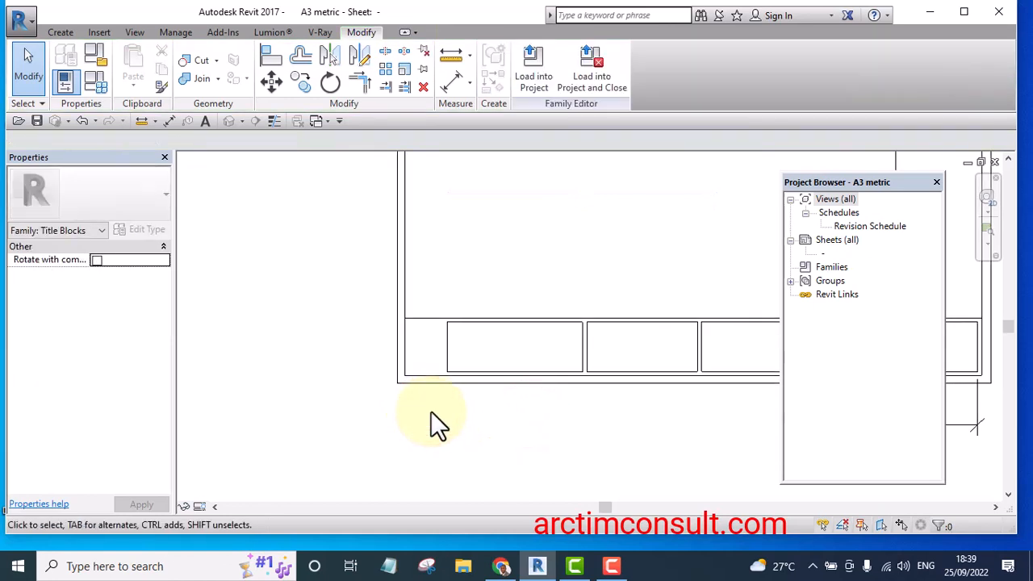
Move the full-height thin vertical line in the right box to 35 mm from the box's left edge
scroll(424, 407, "down", 3)
middle_click_drag(495, 434, 476, 431)
scroll(565, 406, "up", 4)
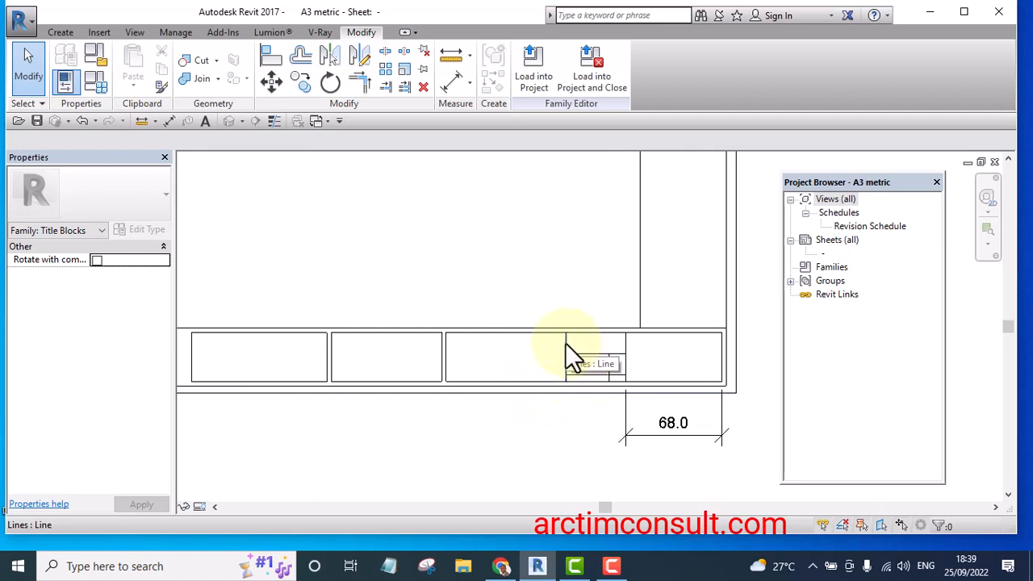
left_click_drag(567, 346, 497, 352)
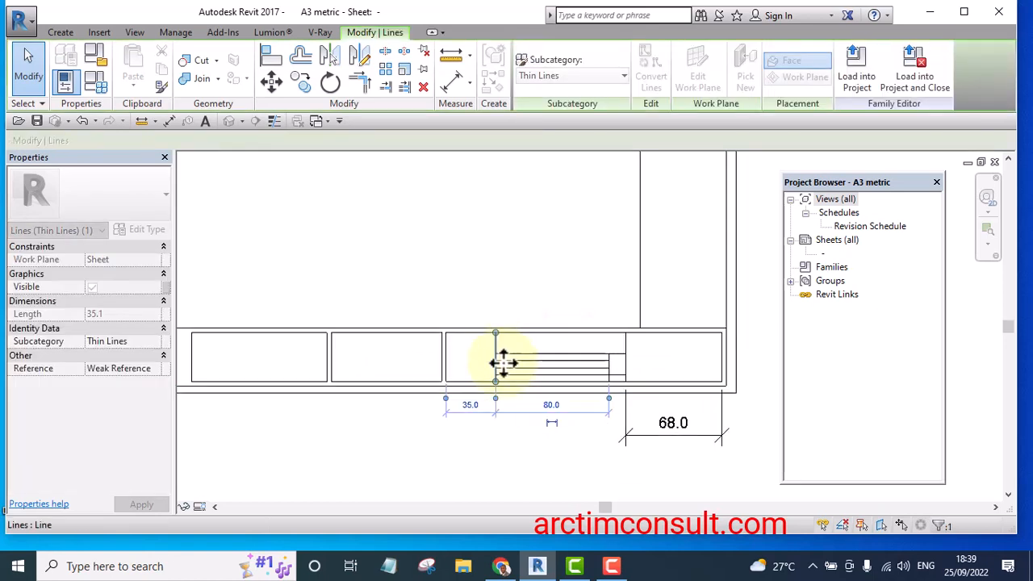
left_click(538, 485)
Place an aligned dimension below the sheet between the right box's full-height thin vertical line and the medium vertical line
left_click(455, 82)
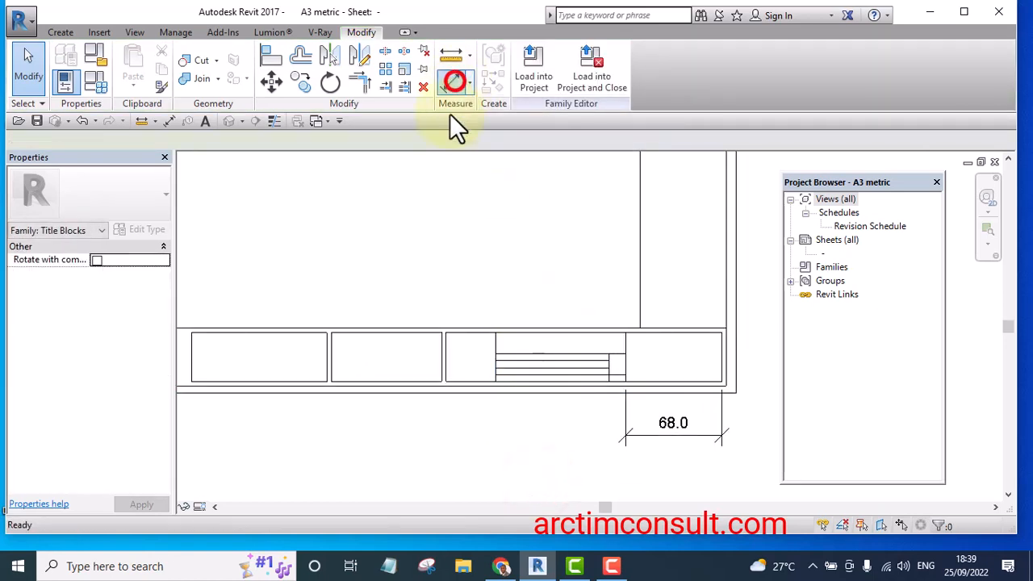
scroll(491, 365, "up", 3)
left_click(494, 334)
scroll(432, 337, "down", 2)
scroll(629, 337, "up", 1)
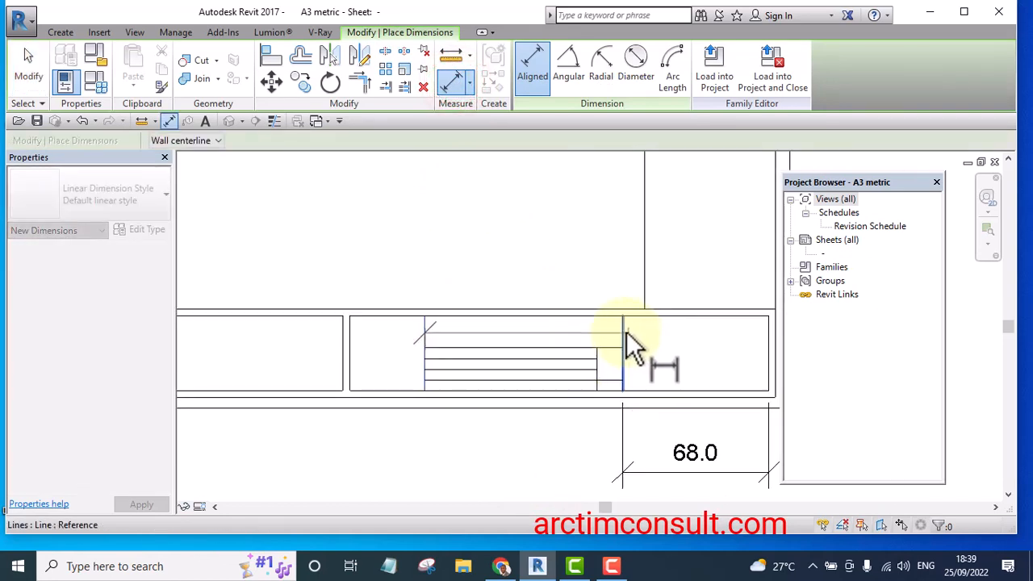
left_click(627, 332)
scroll(605, 307, "down", 1)
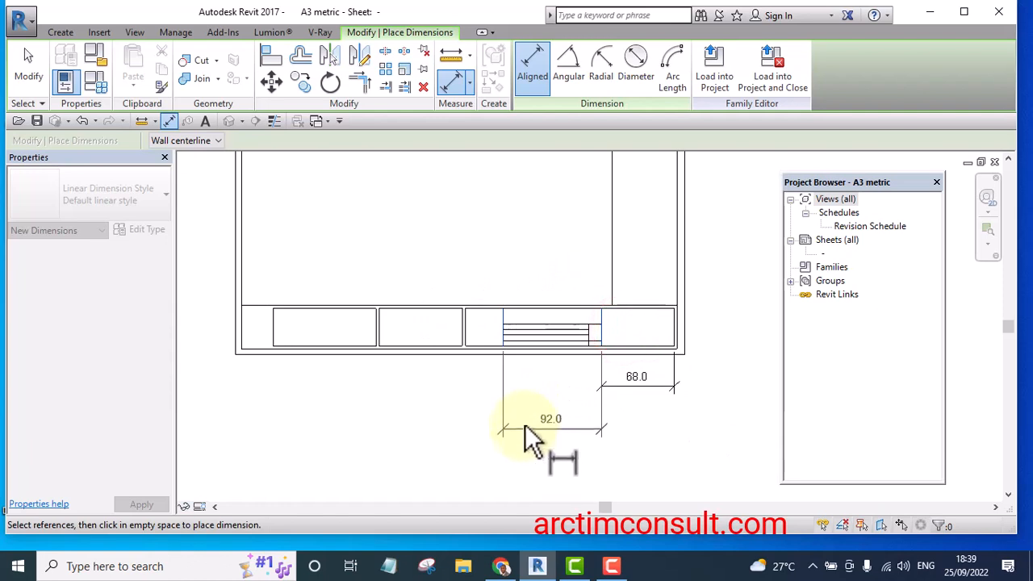
left_click(522, 431)
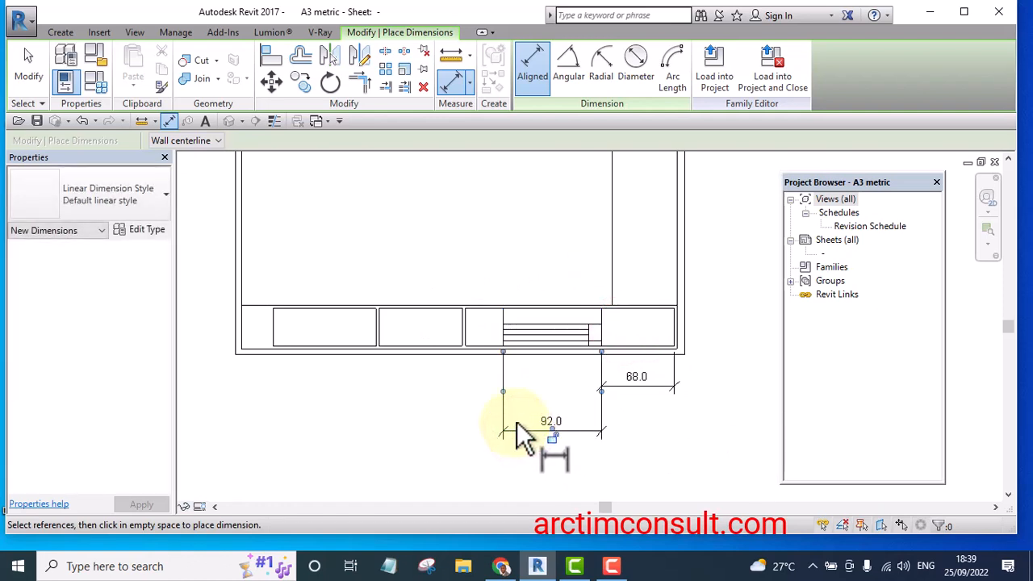
key("Escape")
key("Escape")
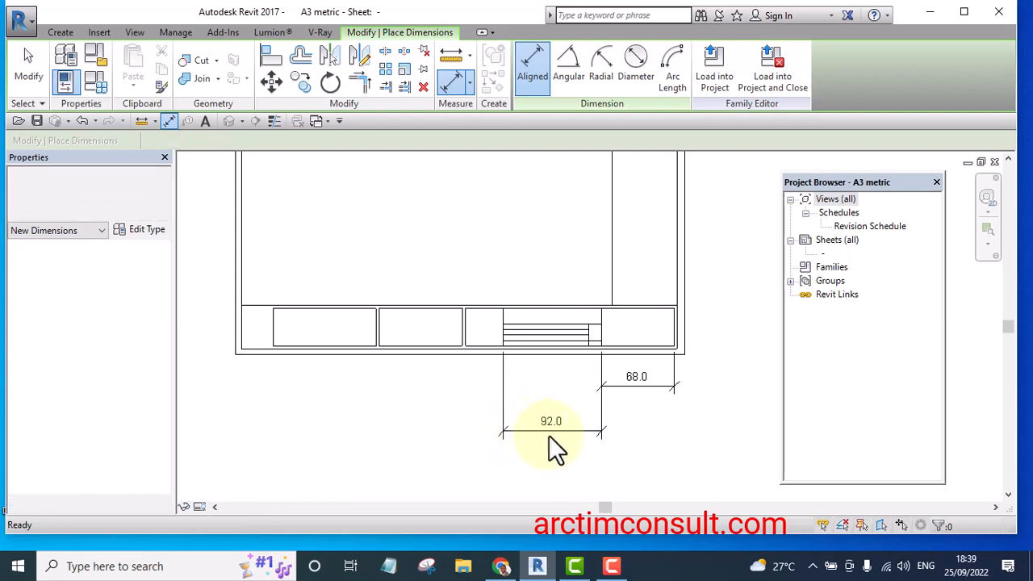
Set the full-height thin vertical line's distance from the medium vertical line to 79.2 mm
scroll(519, 338, "up", 4)
left_click(479, 281)
scroll(477, 284, "down", 3)
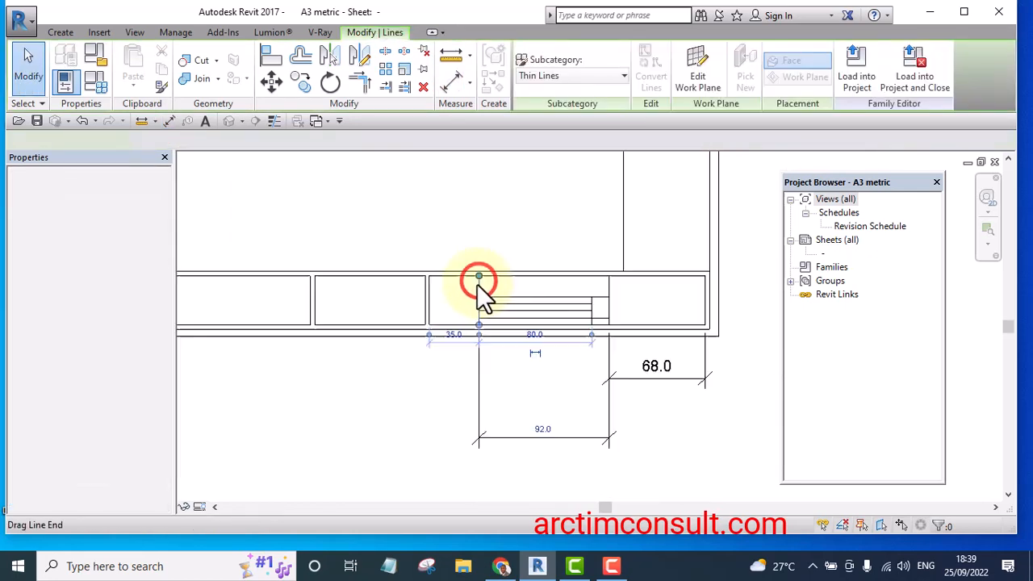
scroll(532, 399, "up", 2)
left_click(529, 384)
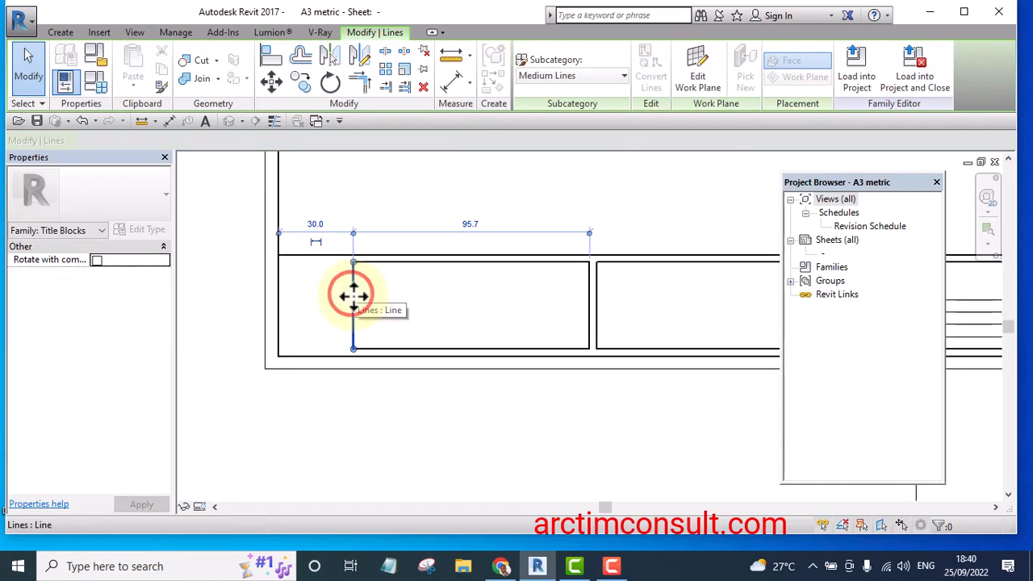
Copy the left box's left vertical line about 63 mm to the right and place an aligned dimension between the two lines below the sheet
left_click_drag(351, 295, 503, 305)
left_click(585, 408)
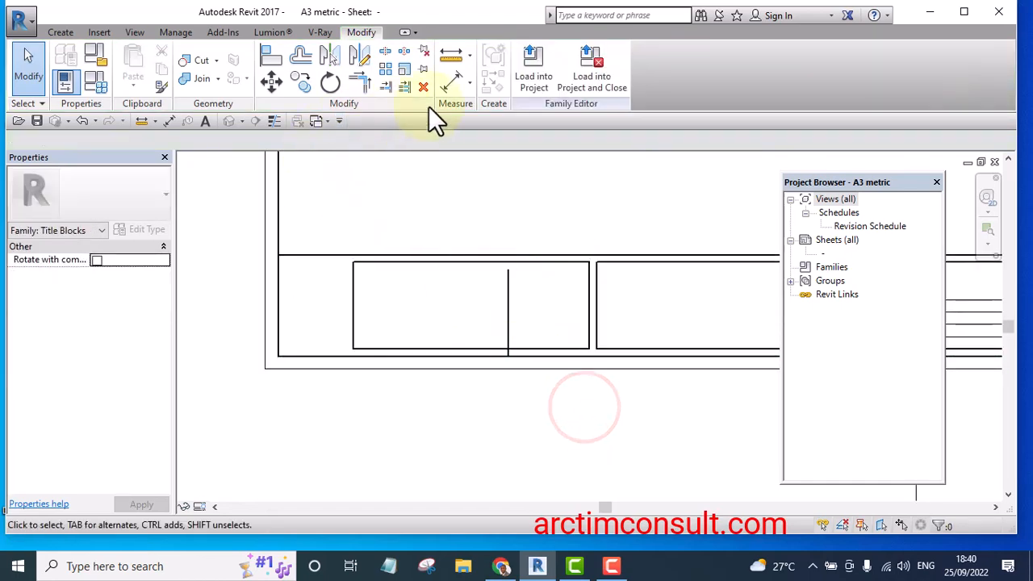
left_click(449, 85)
left_click(354, 324)
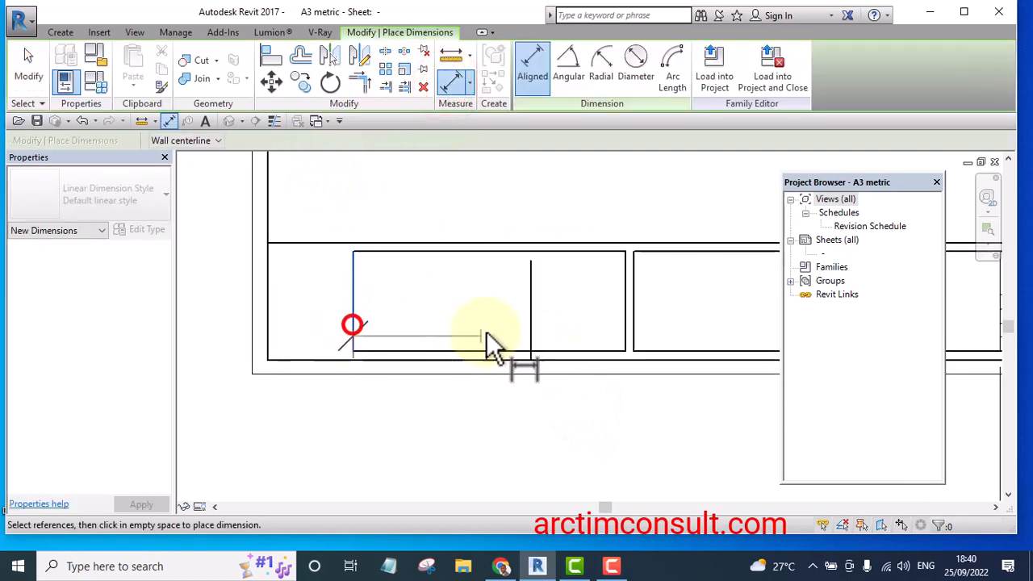
left_click(531, 320)
scroll(516, 294, "down", 3)
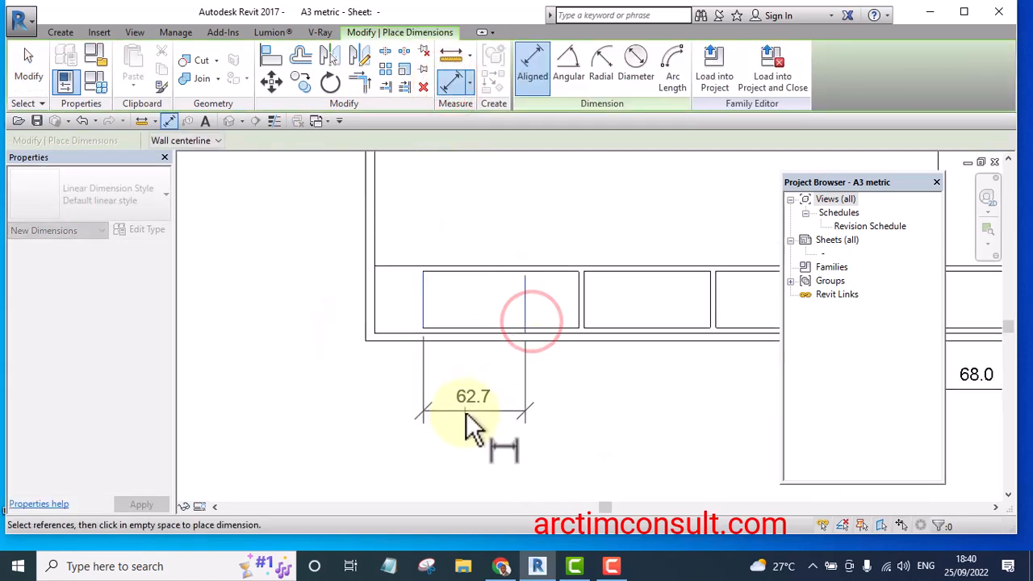
left_click(468, 412)
key("Escape")
Set the copied vertical line's distance from the left box's left edge to 78 mm
scroll(523, 304, "up", 2)
left_click(523, 304)
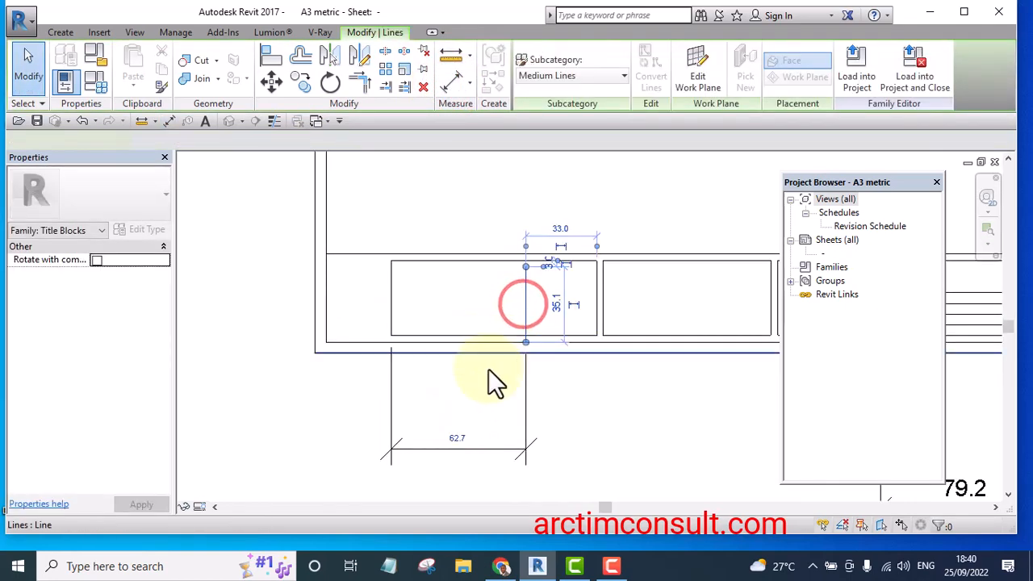
left_click(456, 439)
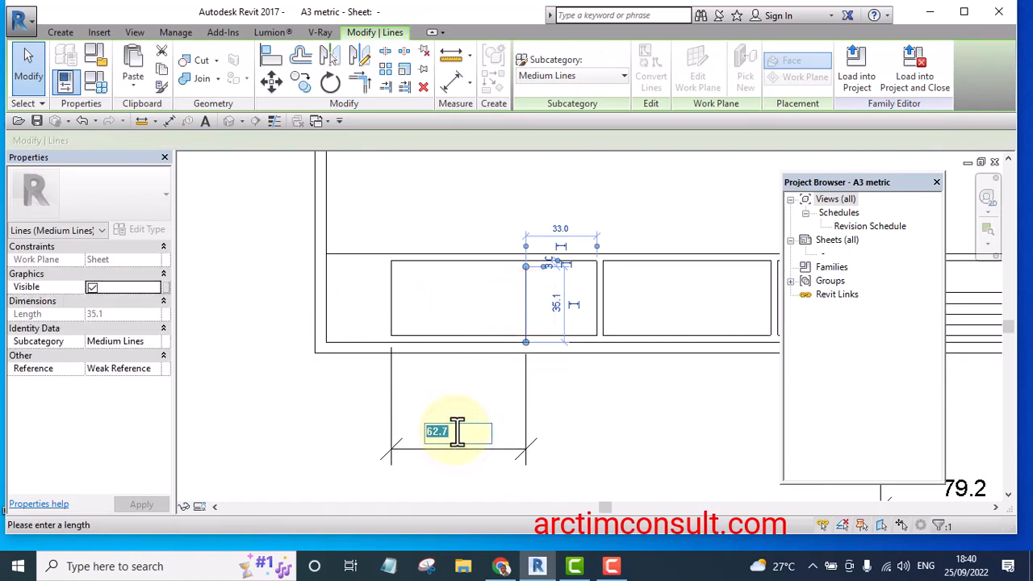
key("Return")
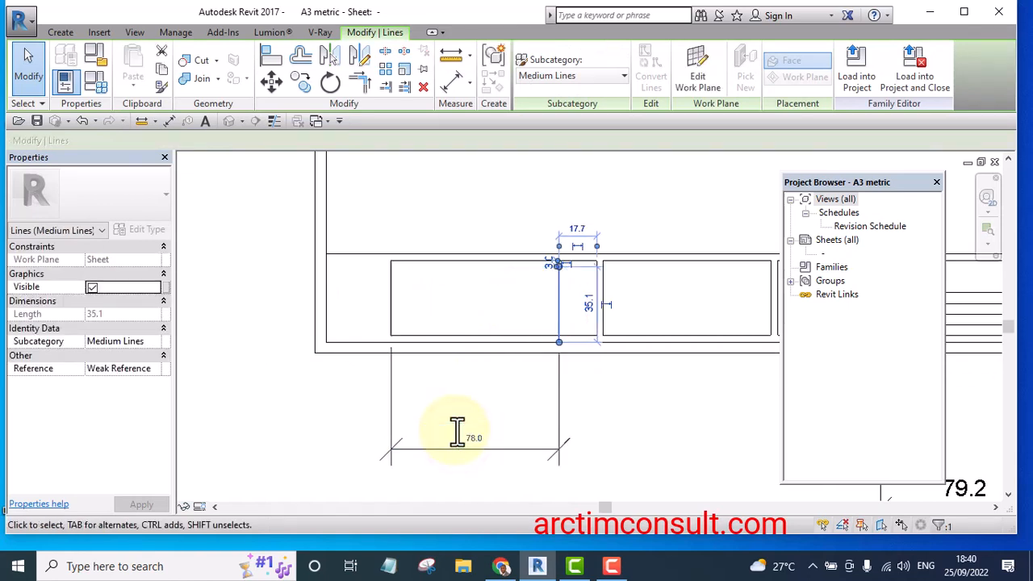
left_click(676, 412)
scroll(603, 386, "down", 2)
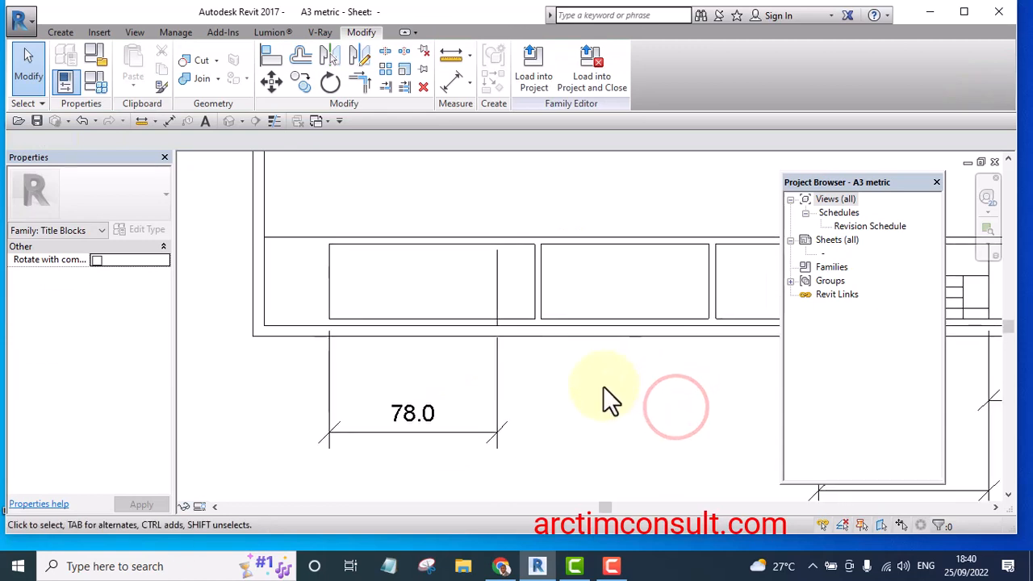
Extend the left box's left vertical line and its copy up to the title strip's upper border line with Trim/Extend Multiple Elements
scroll(482, 231, "up", 1)
left_click(404, 86)
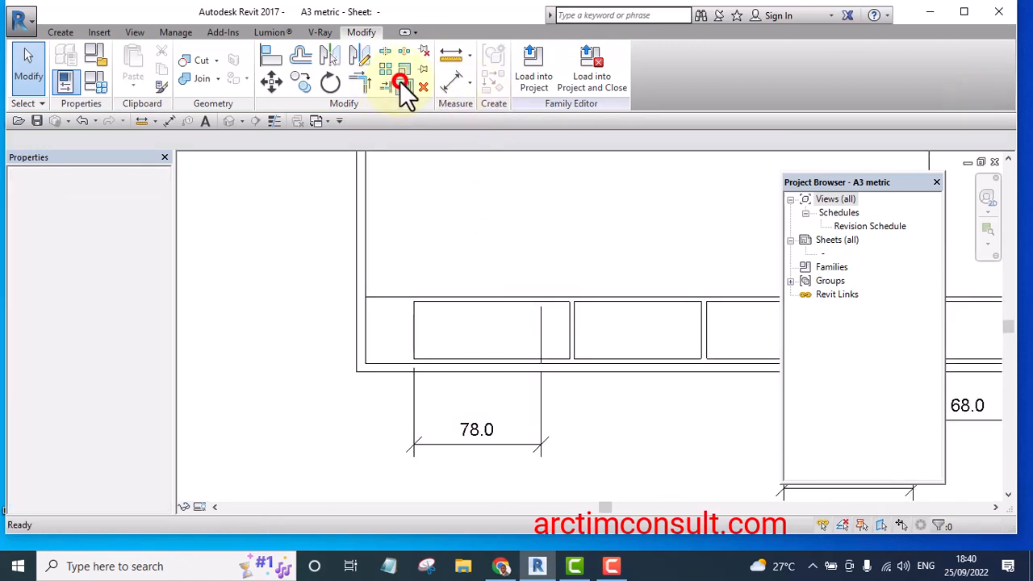
left_click(434, 293)
scroll(414, 322, "up", 1)
left_click(414, 322)
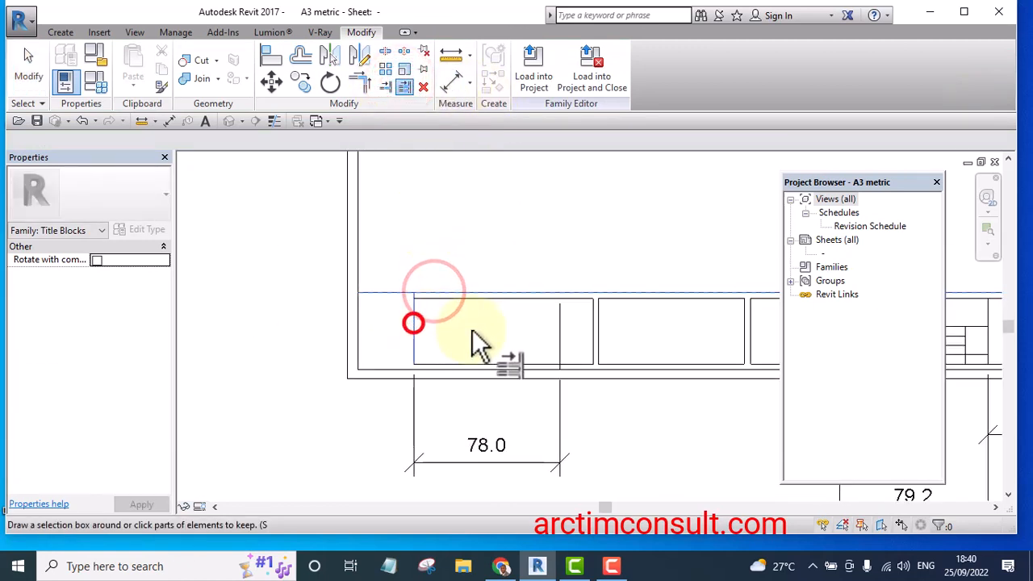
left_click(558, 342)
left_click(633, 401)
middle_click_drag(633, 401, 620, 369)
scroll(459, 359, "up", 2)
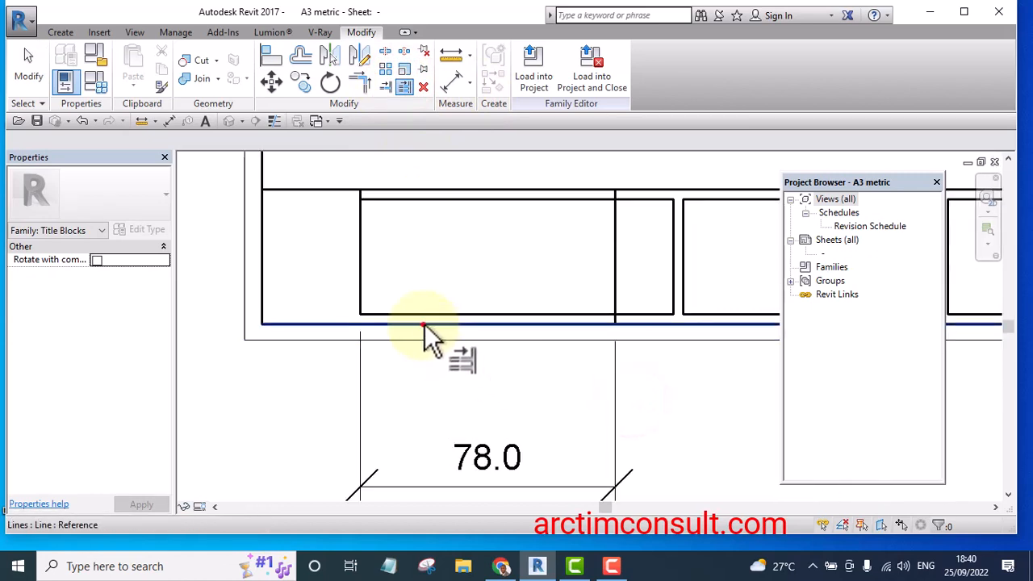
left_click(425, 325)
left_click(419, 266)
scroll(423, 267, "down", 7)
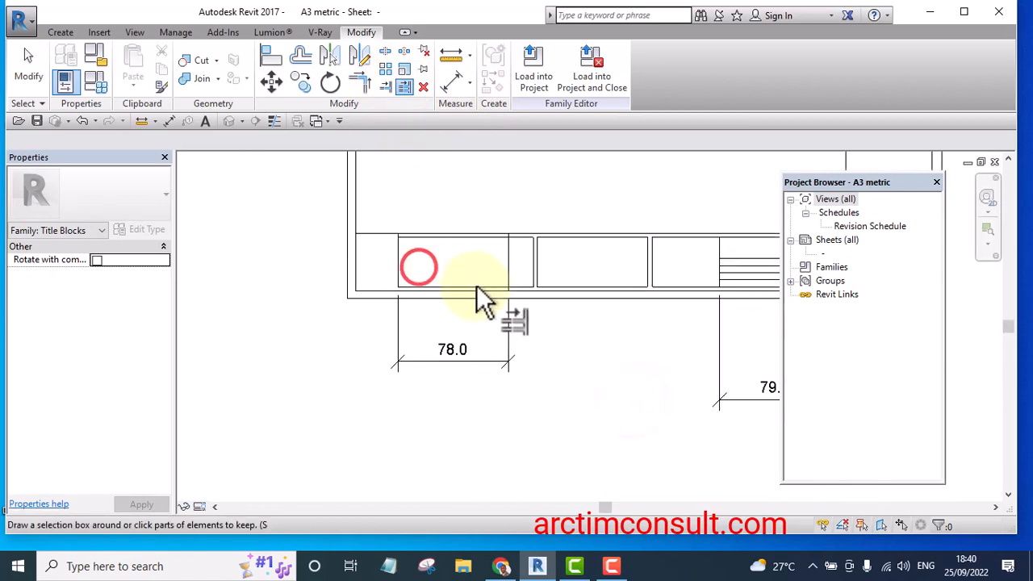
middle_click_drag(626, 352, 512, 370)
key("Escape")
scroll(504, 301, "up", 3)
scroll(408, 297, "down", 1)
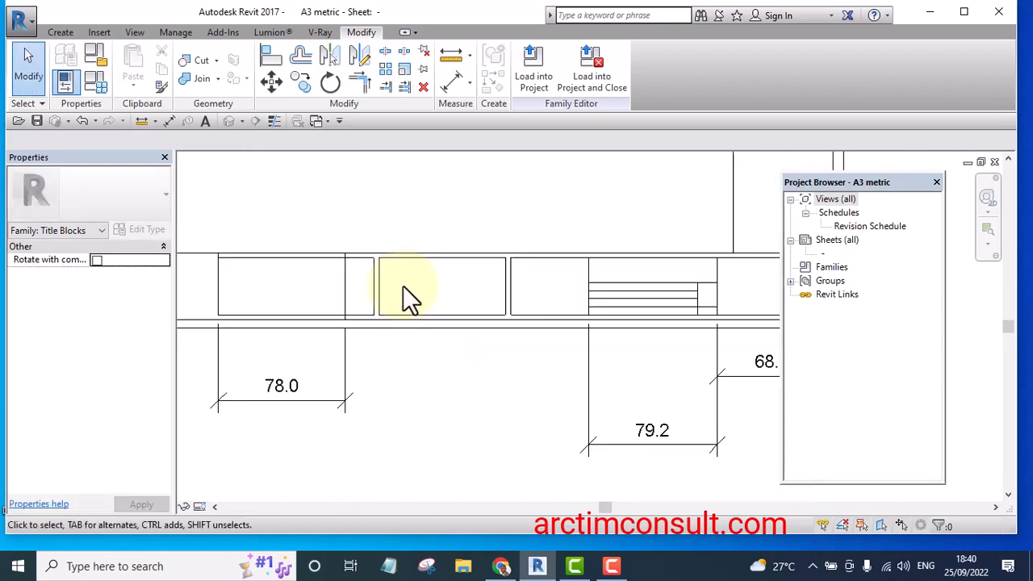
Delete the 78.0, 79.2 and 68.0 dimensions below the sheet
left_click(348, 212)
left_click(333, 397)
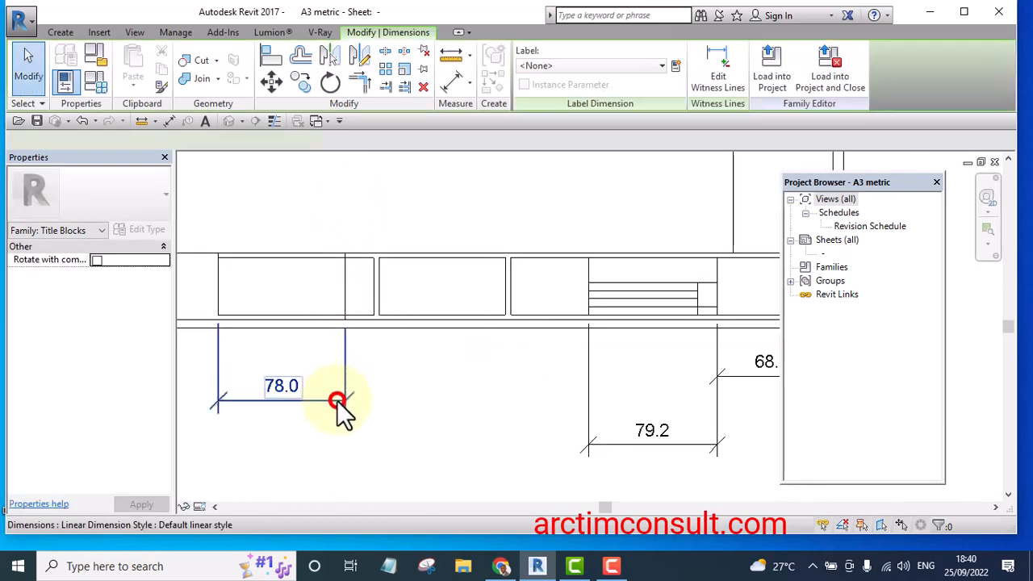
key("Delete")
scroll(337, 398, "down", 2)
scroll(575, 424, "up", 2)
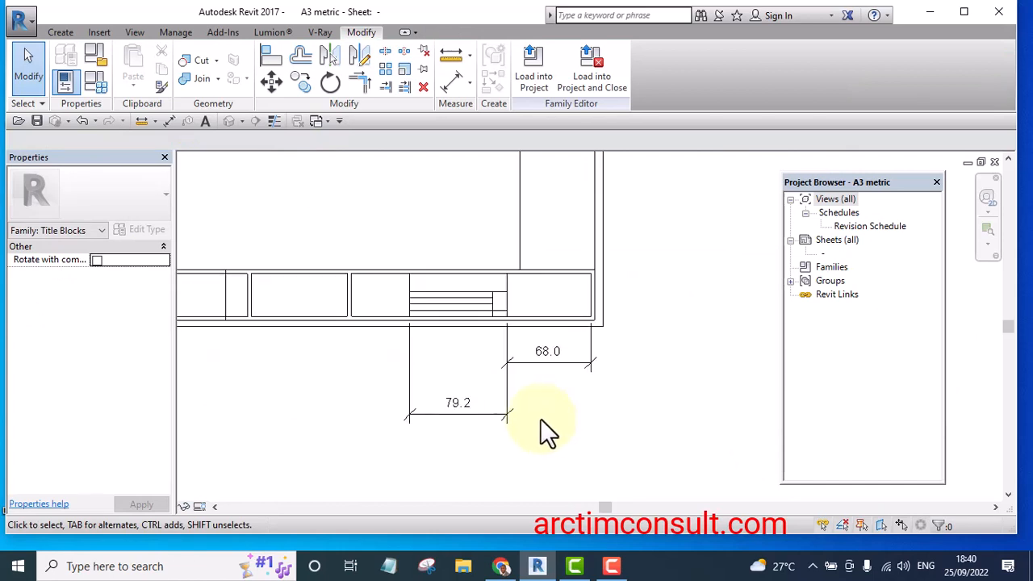
left_click_drag(540, 418, 434, 351)
key("Delete")
Place an aligned dimension below the sheet between the right box's short thin vertical line and the medium vertical line beside it
scroll(492, 294, "up", 3)
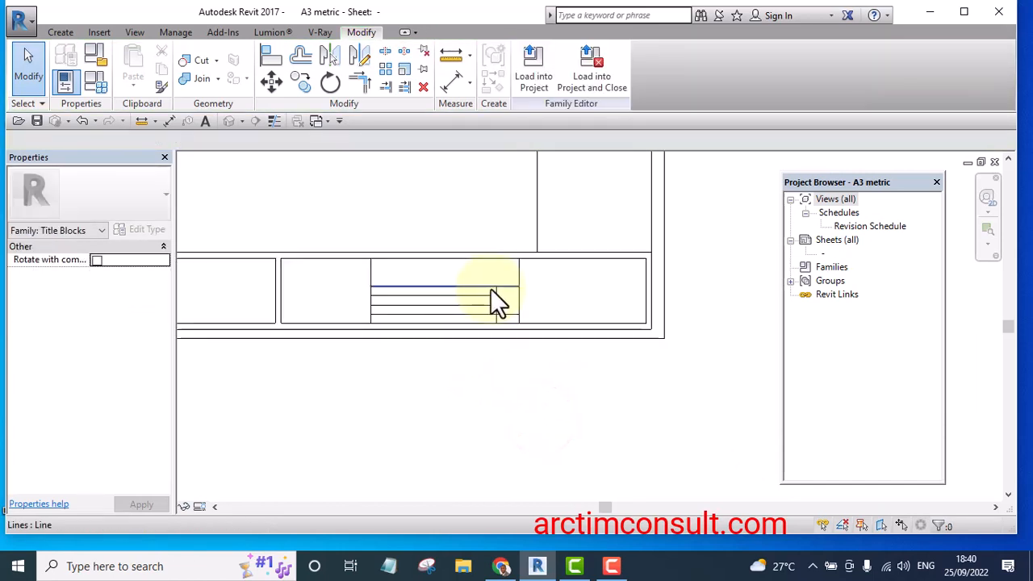
left_click(455, 84)
scroll(500, 287, "up", 2)
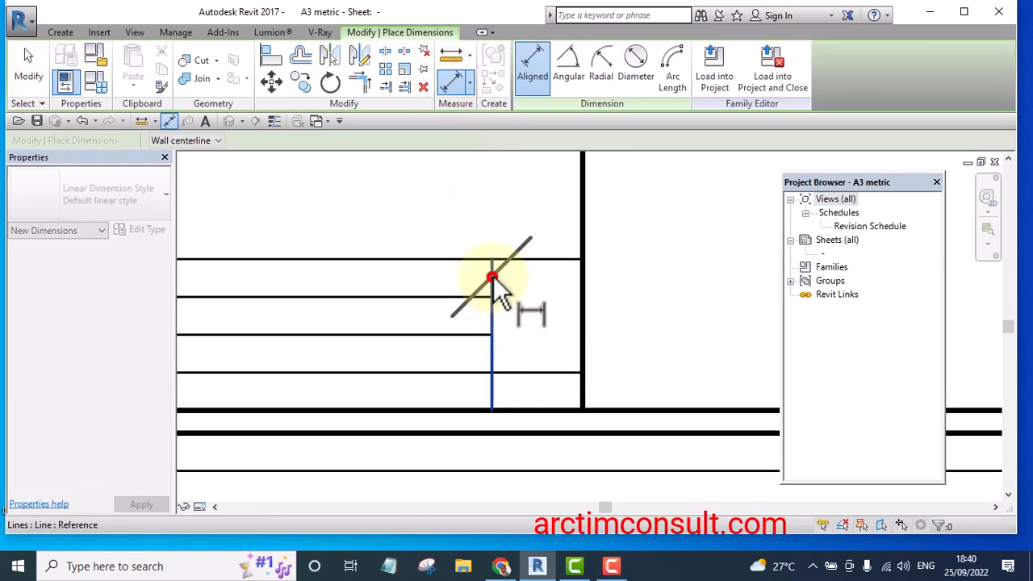
left_click(492, 278)
left_click(584, 306)
scroll(566, 282, "down", 2)
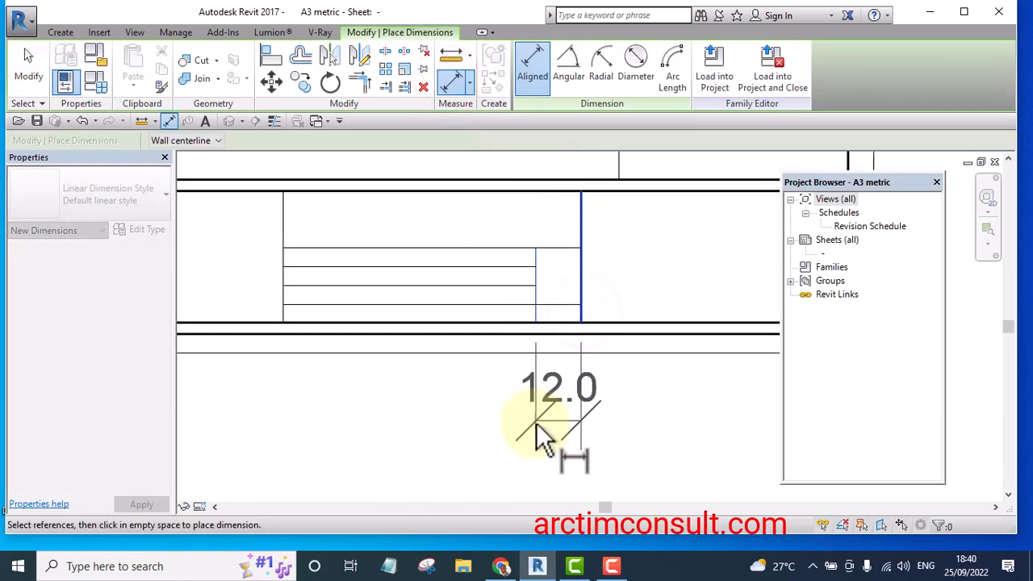
left_click(537, 423)
key("Escape")
key("Escape")
scroll(543, 266, "up", 1)
Set the short thin vertical line's distance from the medium vertical line to 19 mm
left_click(532, 251)
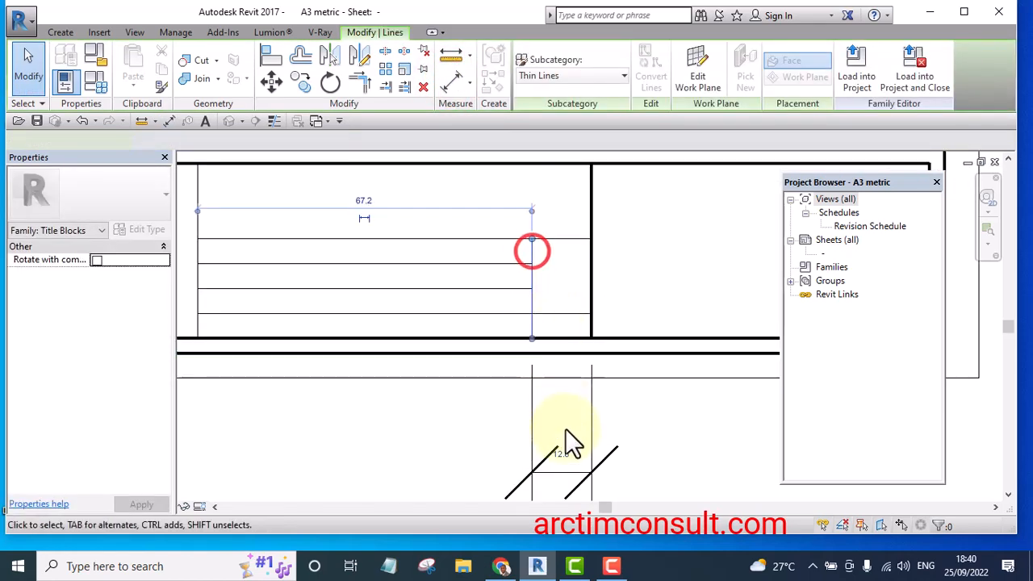
left_click(553, 449)
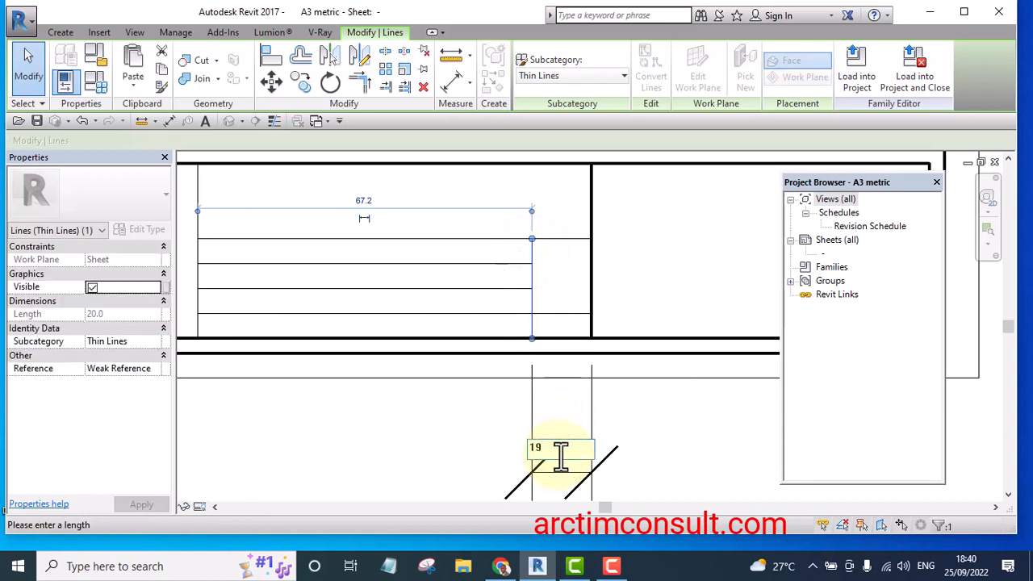
type("19")
key("Return")
left_click(668, 445)
scroll(595, 429, "down", 3)
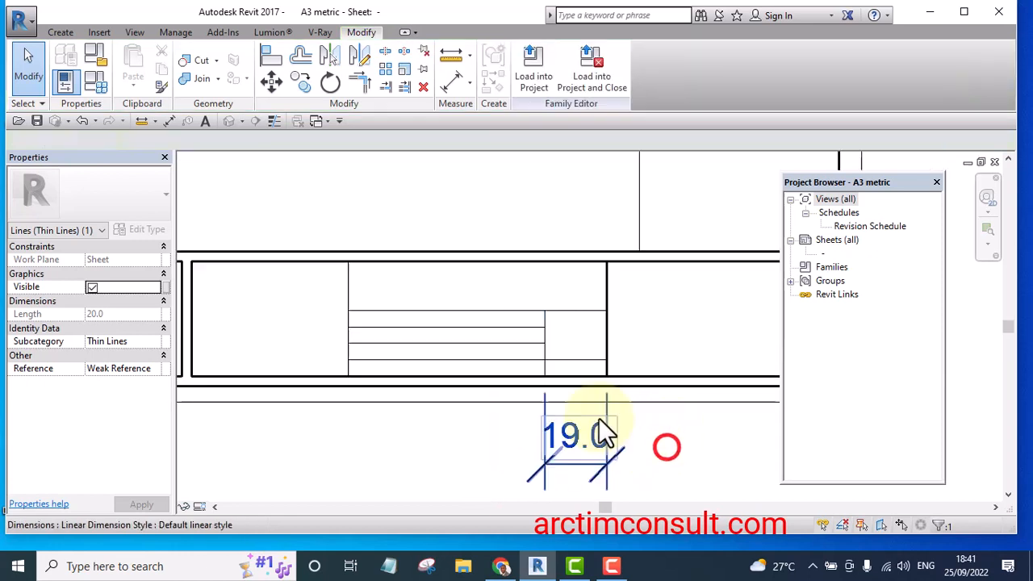
scroll(536, 271, "up", 1)
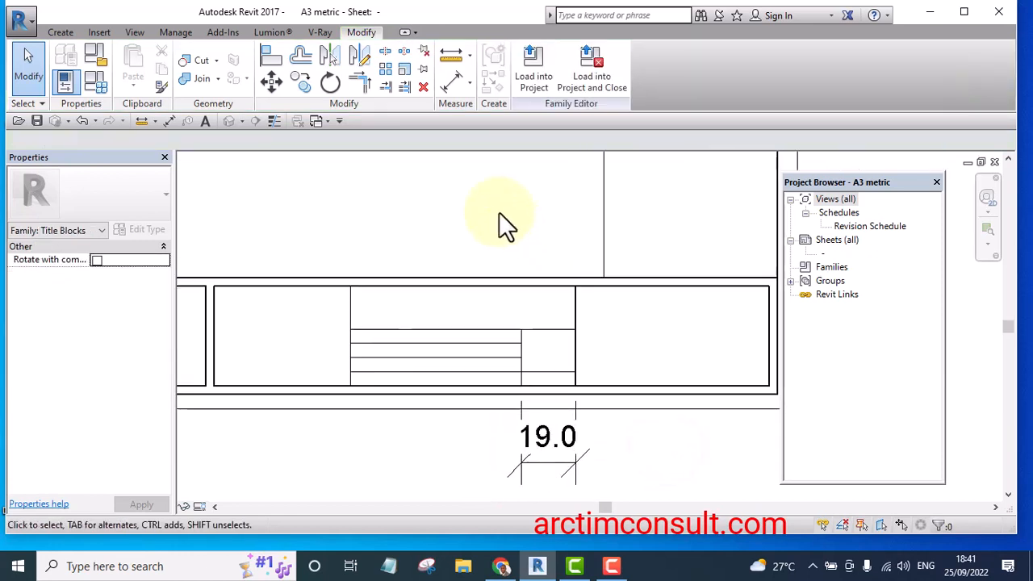
Extend the short thin vertical line up to the right box's top line with Trim/Extend Multiple Elements
left_click(405, 86)
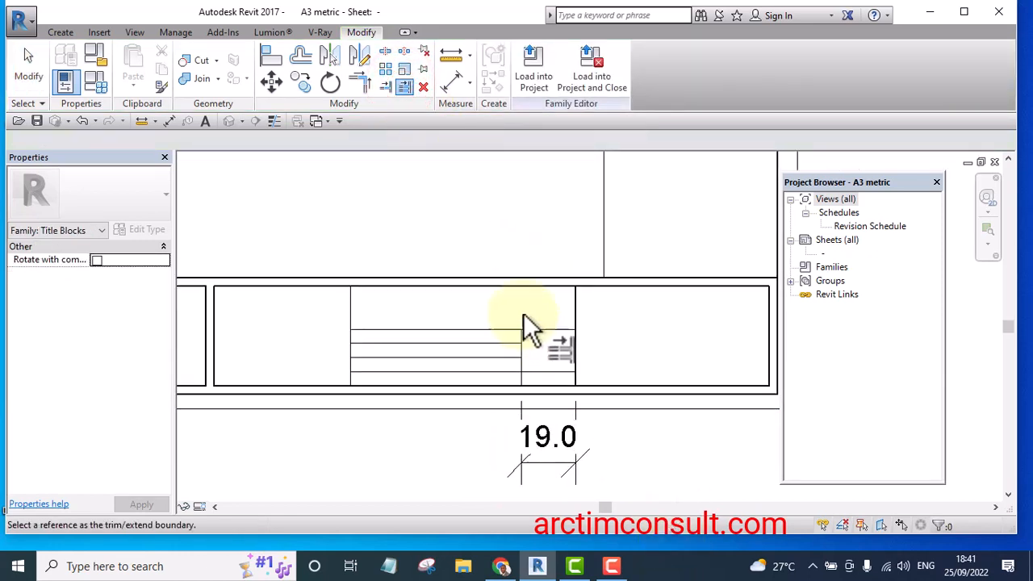
left_click(525, 288)
left_click(521, 349)
left_click(536, 349)
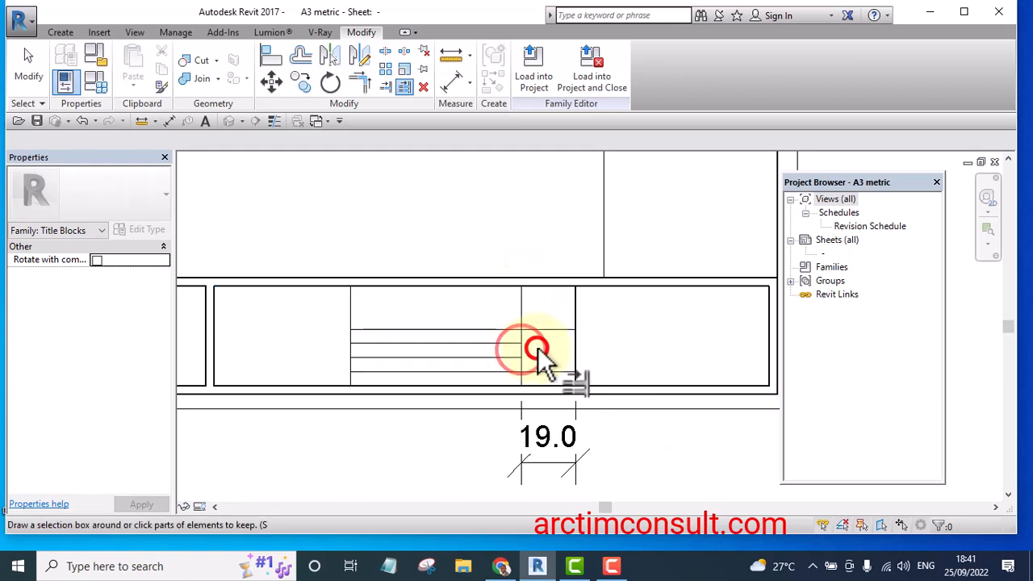
Trim the lowest thin horizontal line back to the thin vertical line, keeping its left part
scroll(533, 359, "up", 3)
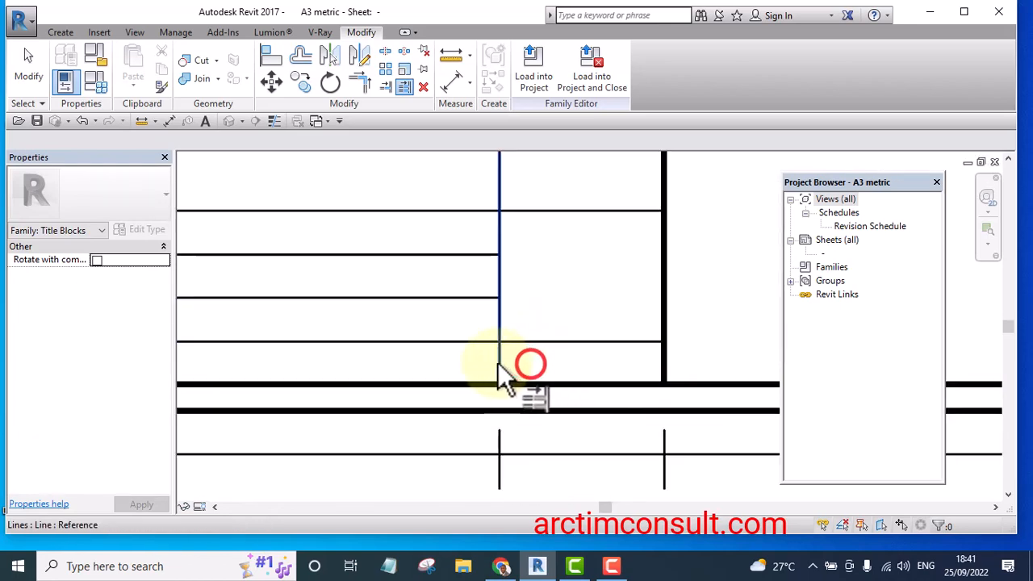
left_click(495, 362)
left_click(470, 345)
scroll(565, 352, "down", 3)
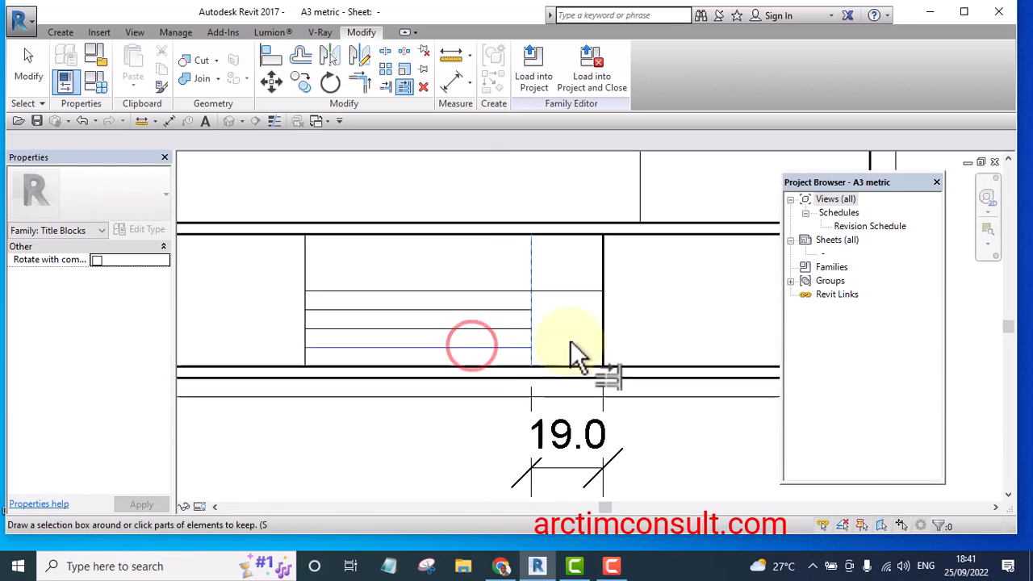
Delete the 19.0 dimension below the sheet
scroll(571, 346, "down", 3)
left_click(580, 419)
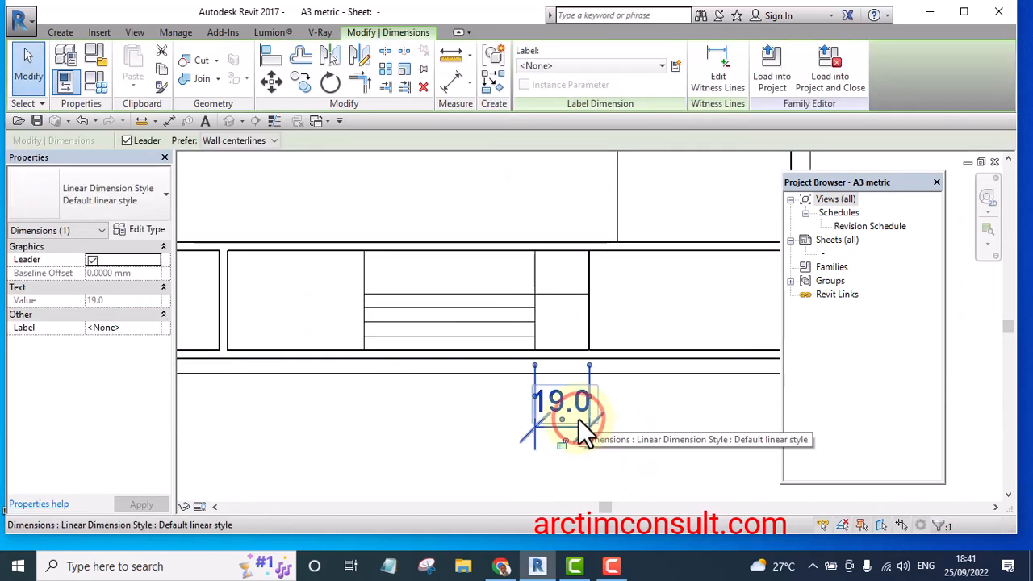
key("Delete")
scroll(632, 364, "down", 4)
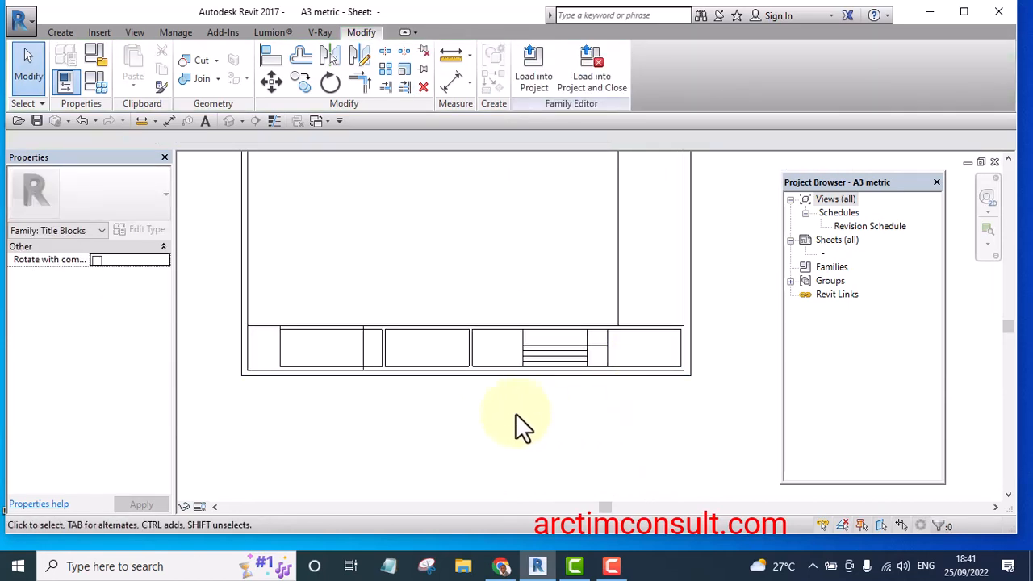
Move the pair of vertical lines between the middle and right boxes leftward to narrow the middle box
middle_click_drag(517, 416, 577, 427)
scroll(407, 359, "up", 3)
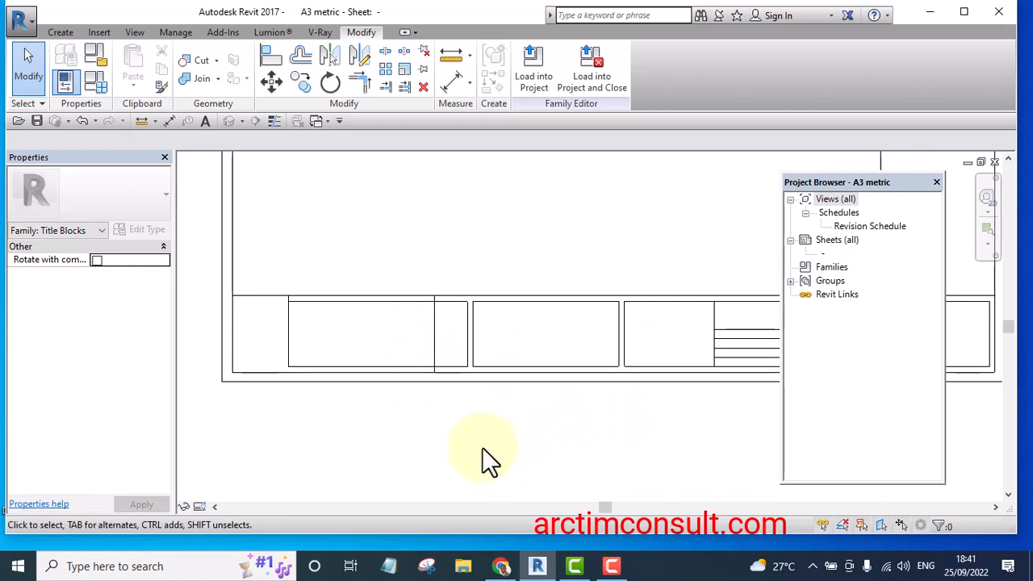
scroll(474, 322, "up", 3)
scroll(442, 348, "down", 7)
scroll(553, 352, "up", 2)
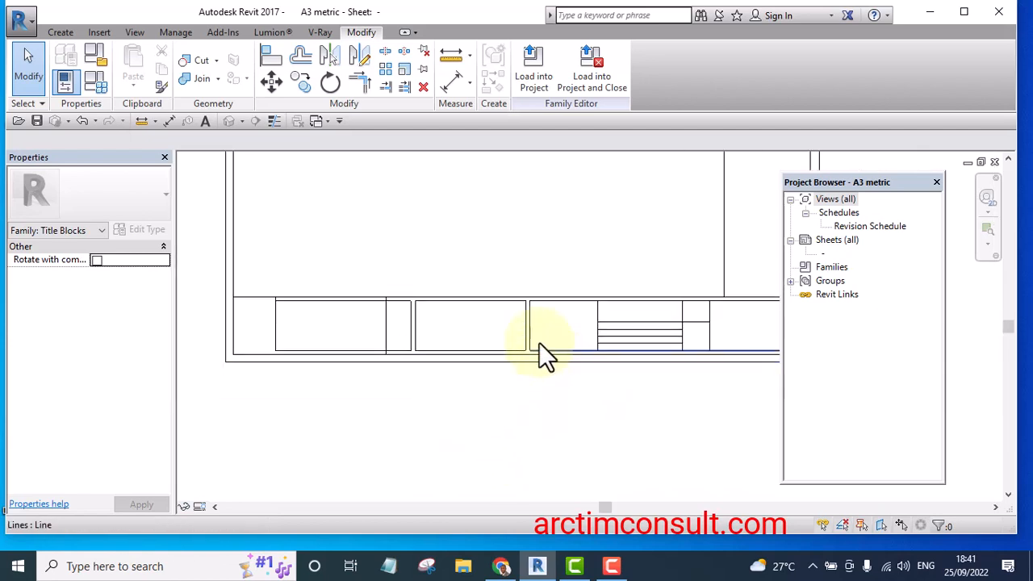
scroll(545, 355, "up", 1)
left_click_drag(391, 373, 404, 407)
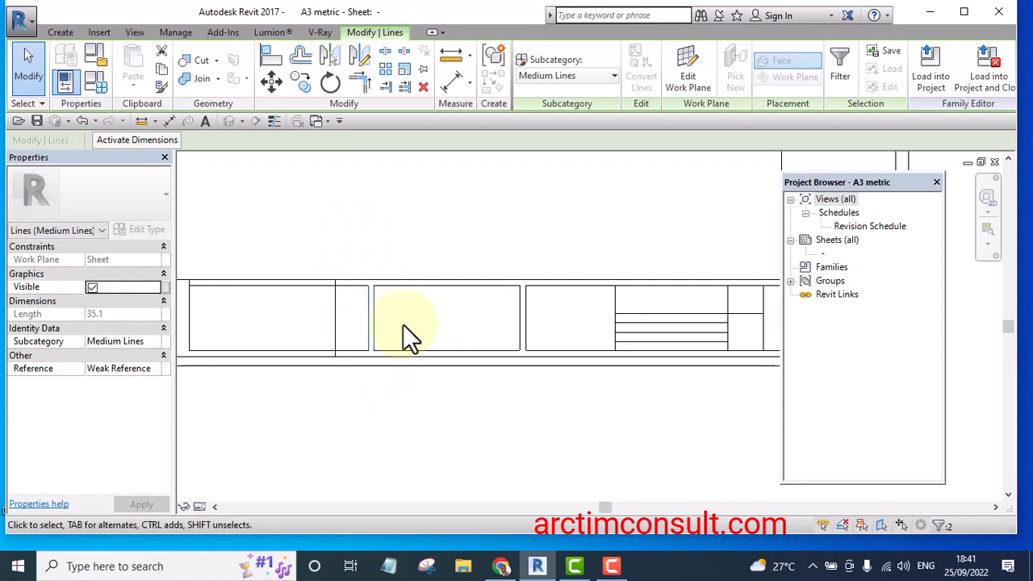
left_click(489, 236)
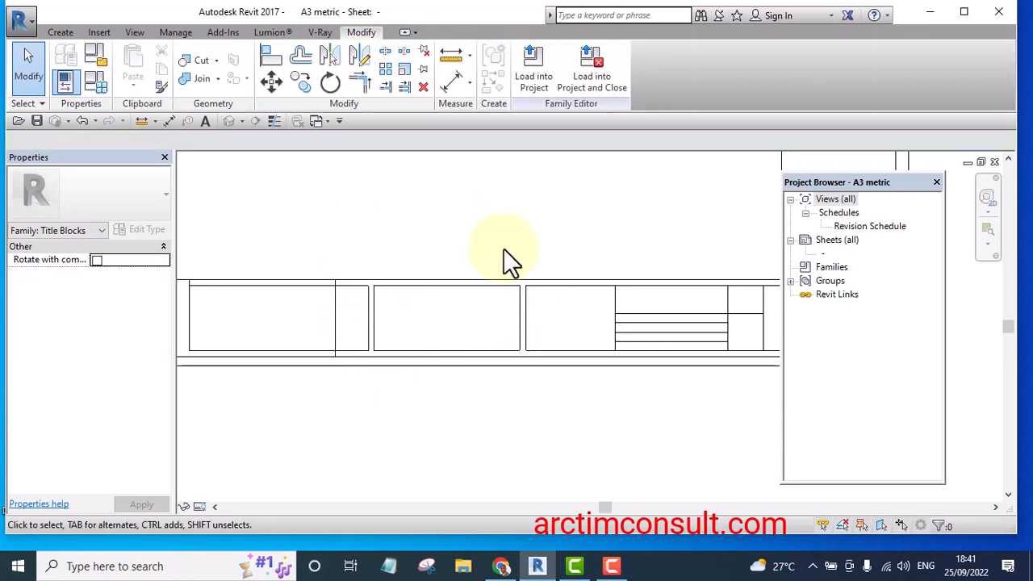
left_click_drag(485, 228, 565, 396)
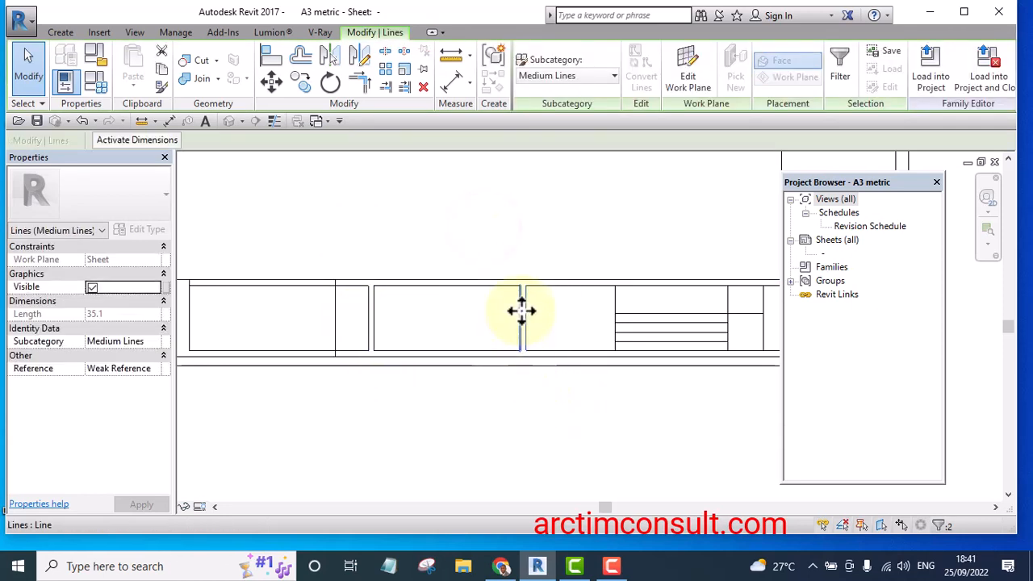
left_click_drag(522, 306, 465, 325)
left_click(479, 416)
Move the pair of vertical lines between the left and middle boxes leftward onto the full-height copied vertical line
scroll(357, 293, "up", 3)
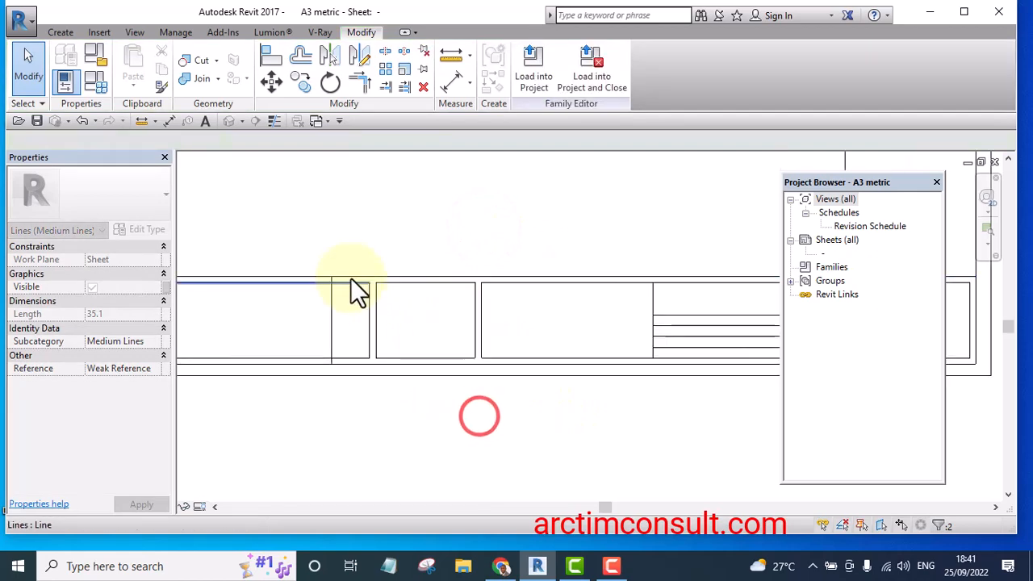
left_click_drag(357, 230, 445, 466)
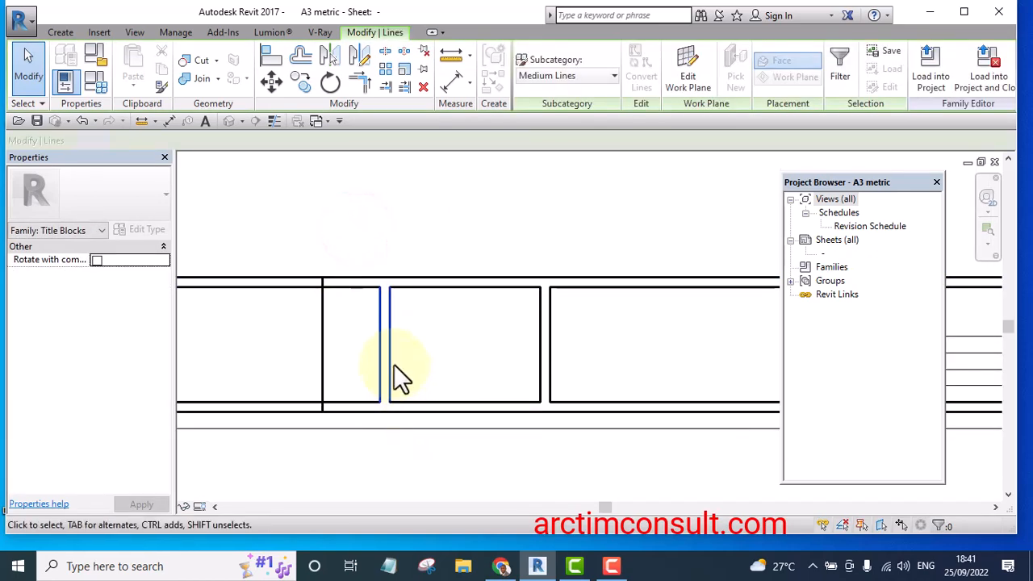
left_click_drag(377, 352, 322, 352)
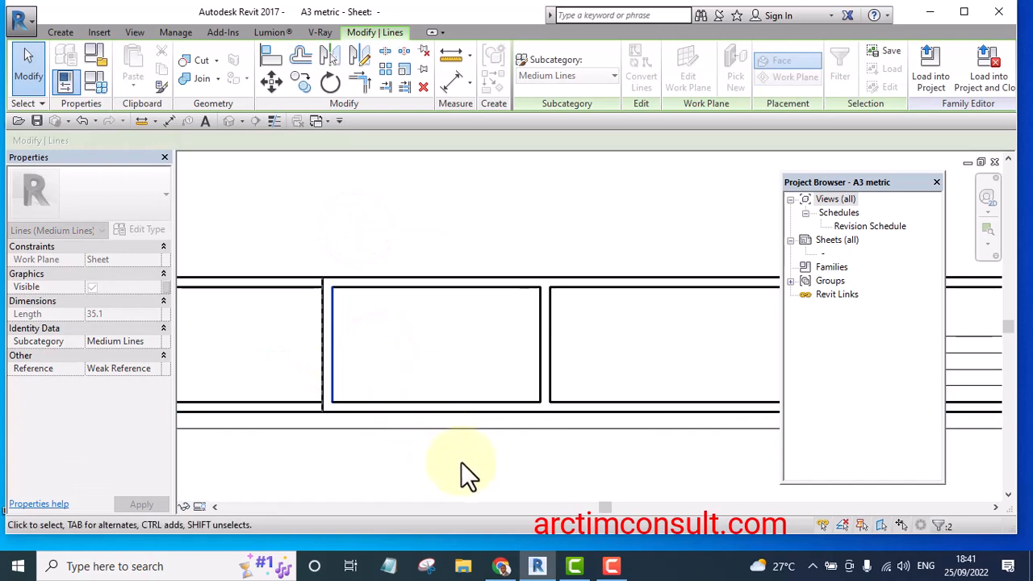
left_click(466, 473)
Move the pair of vertical lines between the middle and right boxes slightly rightward to even out the box widths
scroll(427, 399, "down", 4)
left_click_drag(442, 297, 571, 489)
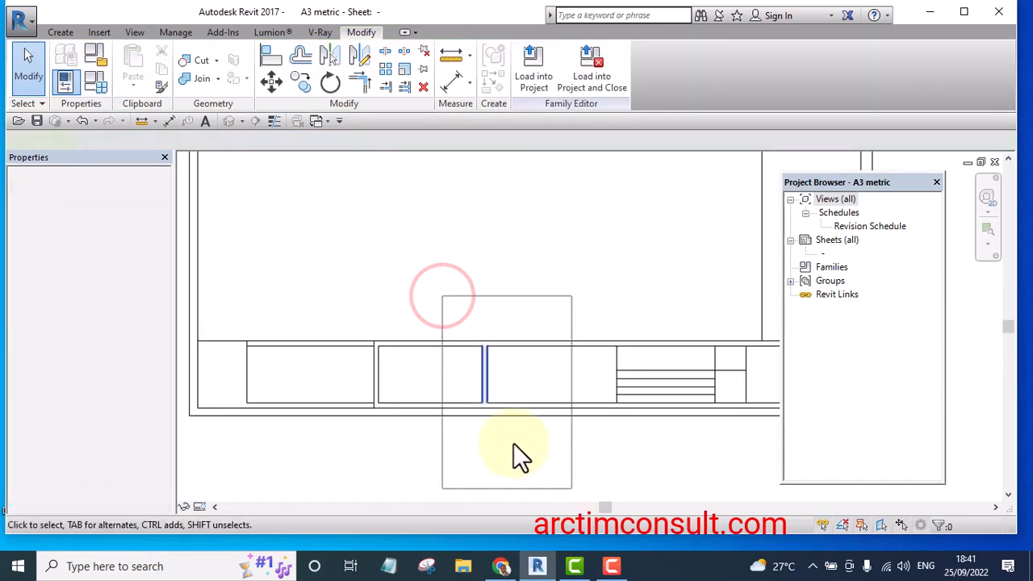
left_click_drag(482, 381, 498, 379)
left_click(553, 384)
scroll(520, 371, "up", 1)
middle_click_drag(520, 370, 491, 388)
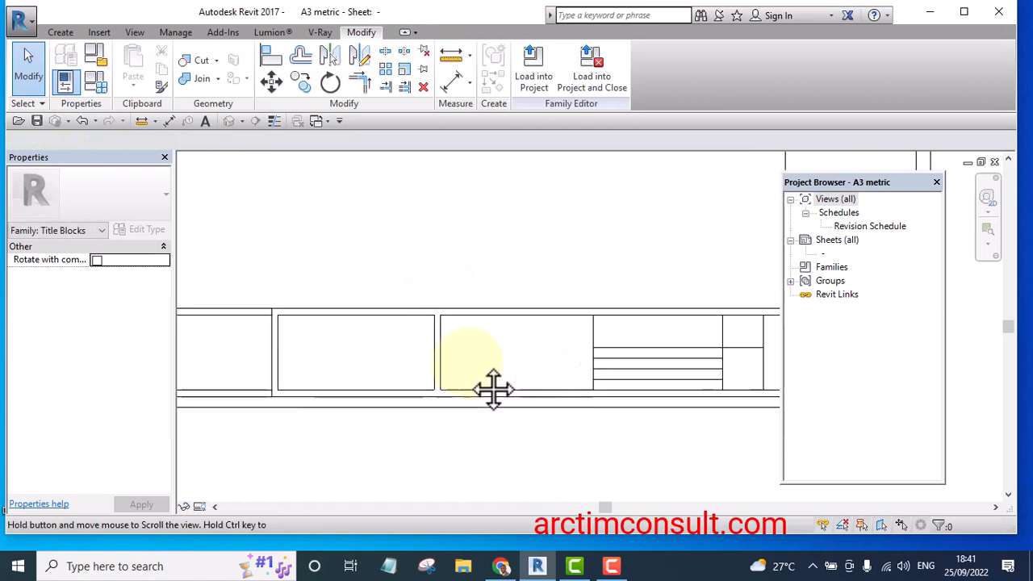
Trim the topmost thin horizontal line in the right box back to the thin vertical line, keeping its left part
scroll(516, 343, "down", 3)
scroll(431, 353, "up", 2)
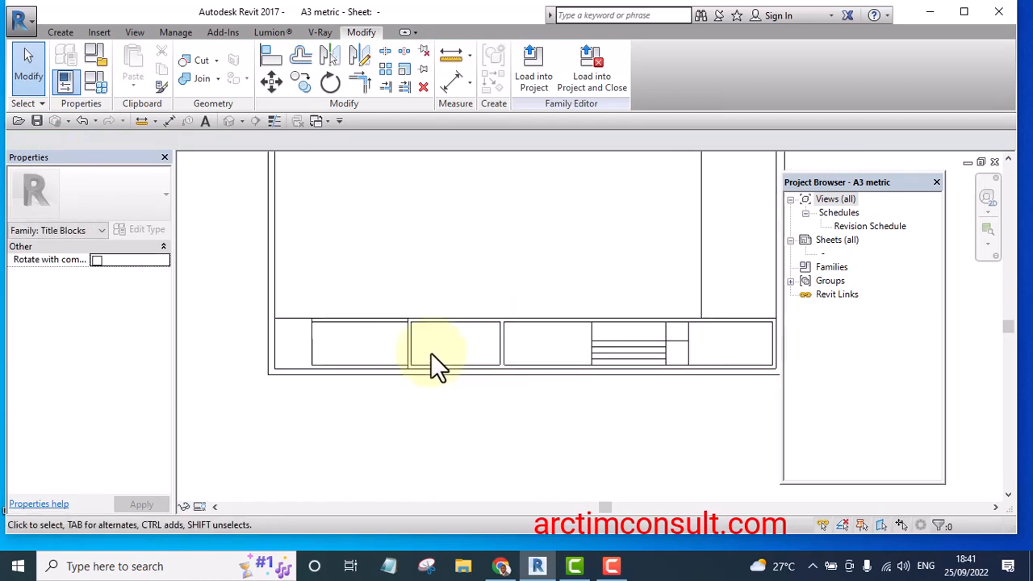
scroll(492, 393, "down", 2)
scroll(406, 358, "up", 2)
scroll(374, 355, "up", 2)
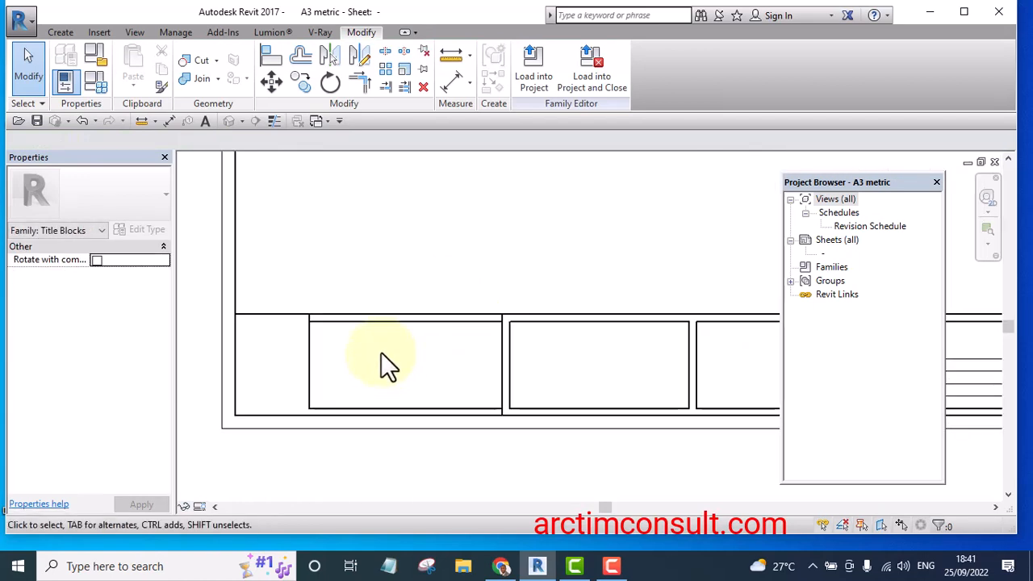
scroll(381, 359, "down", 4)
scroll(509, 281, "up", 5)
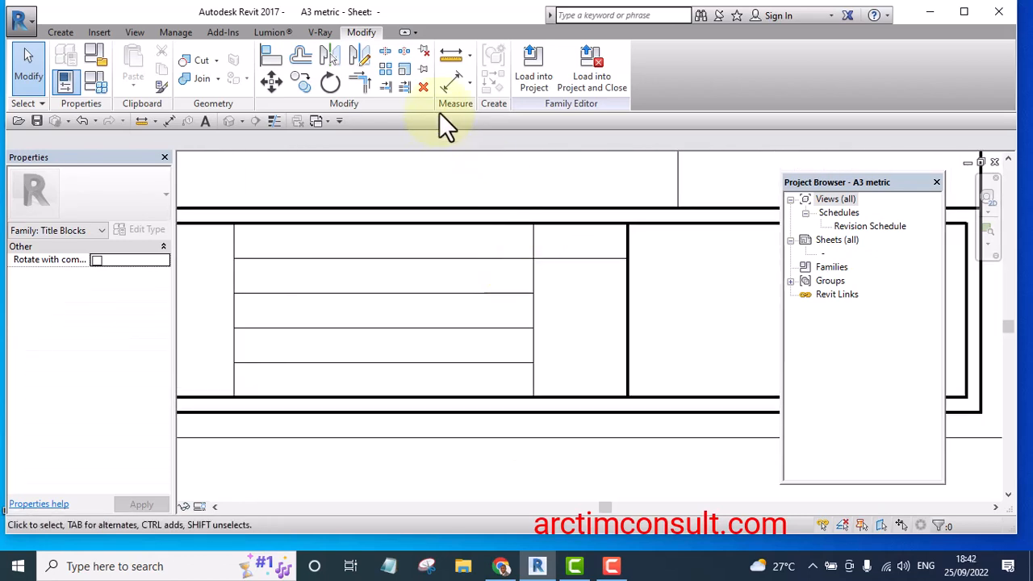
left_click(404, 86)
left_click(532, 275)
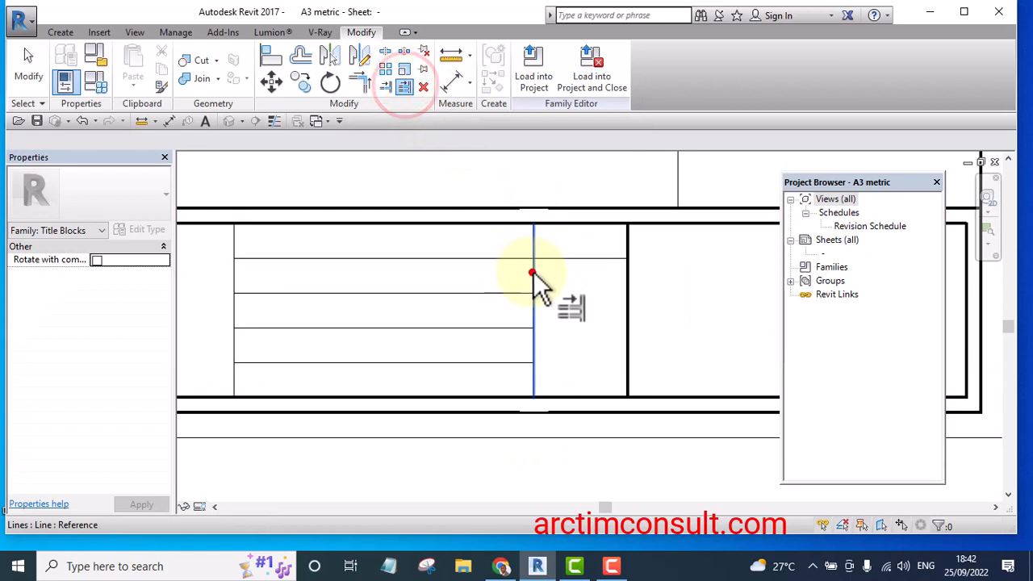
left_click(512, 257)
Extend the second thin horizontal line from the top rightward to the medium vertical line
left_click(574, 291)
left_click(626, 304)
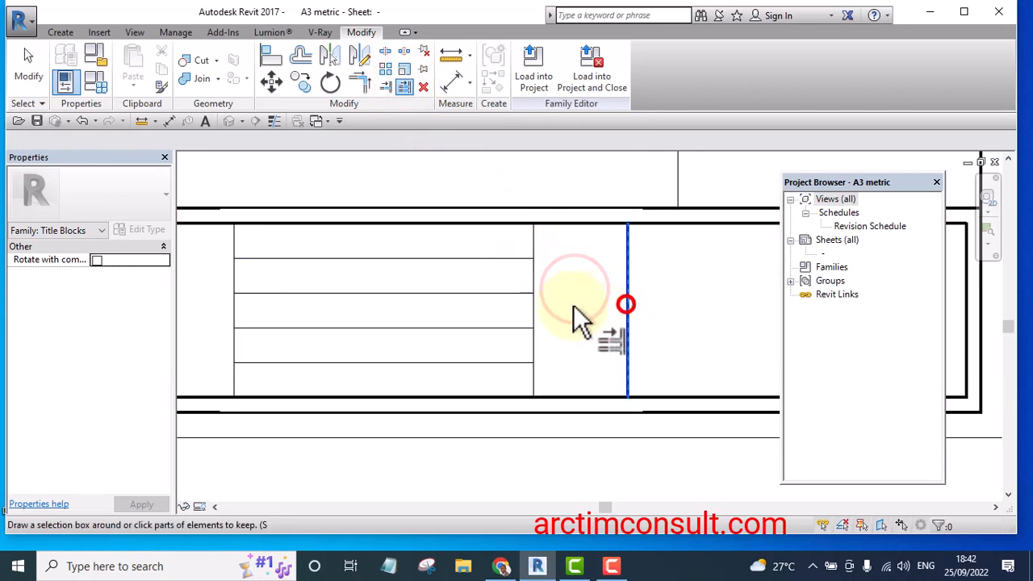
left_click(527, 293)
left_click(595, 341)
scroll(618, 316, "down", 4)
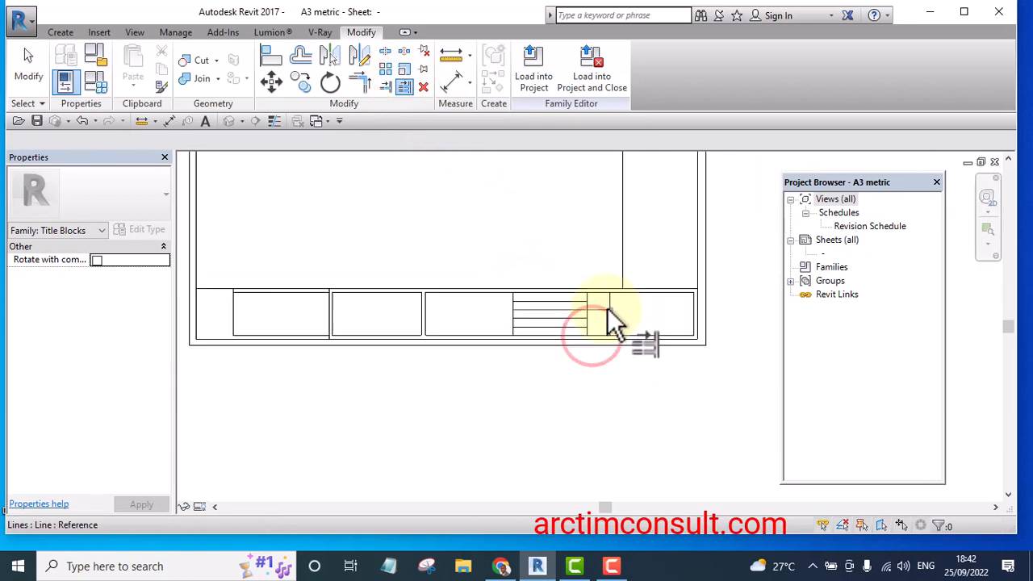
scroll(573, 375, "up", 4)
middle_click_drag(525, 387, 510, 376)
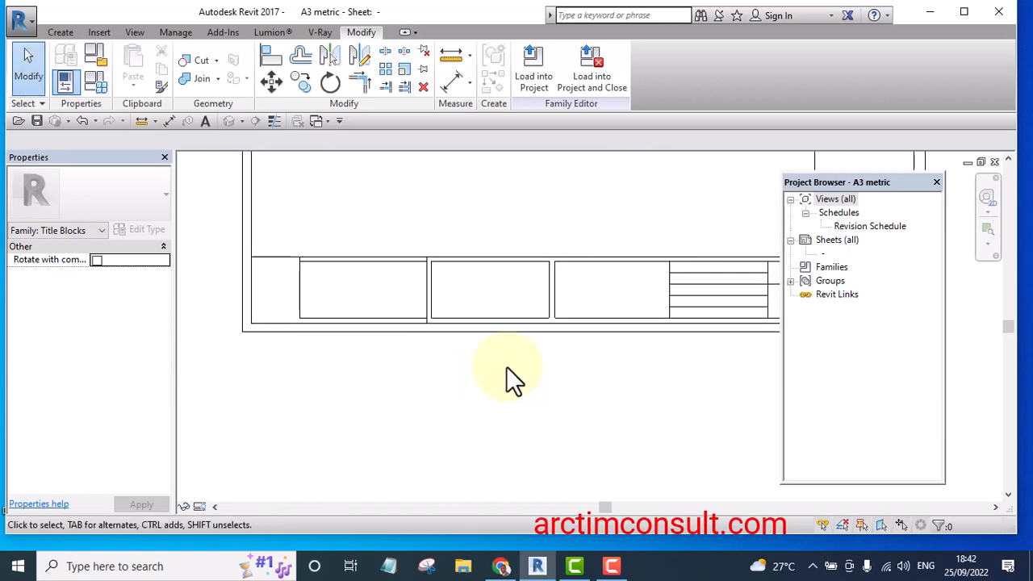
scroll(316, 289, "up", 3)
middle_click_drag(317, 291, 363, 334)
scroll(397, 335, "down", 5)
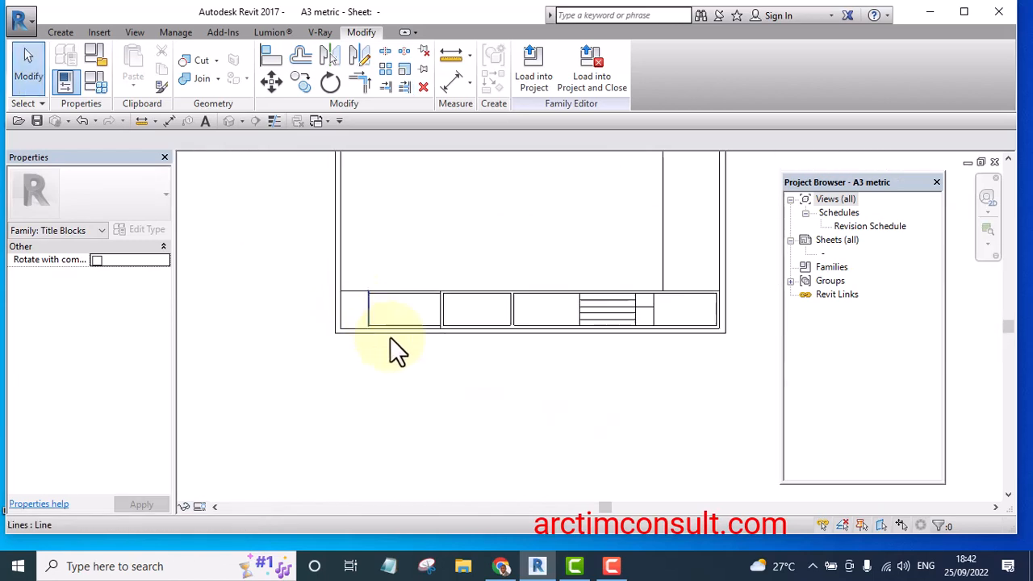
Review the overall title block layout, including the bottom row of boxes and the right-hand column
middle_click_drag(537, 374, 501, 445)
scroll(560, 346, "down", 3)
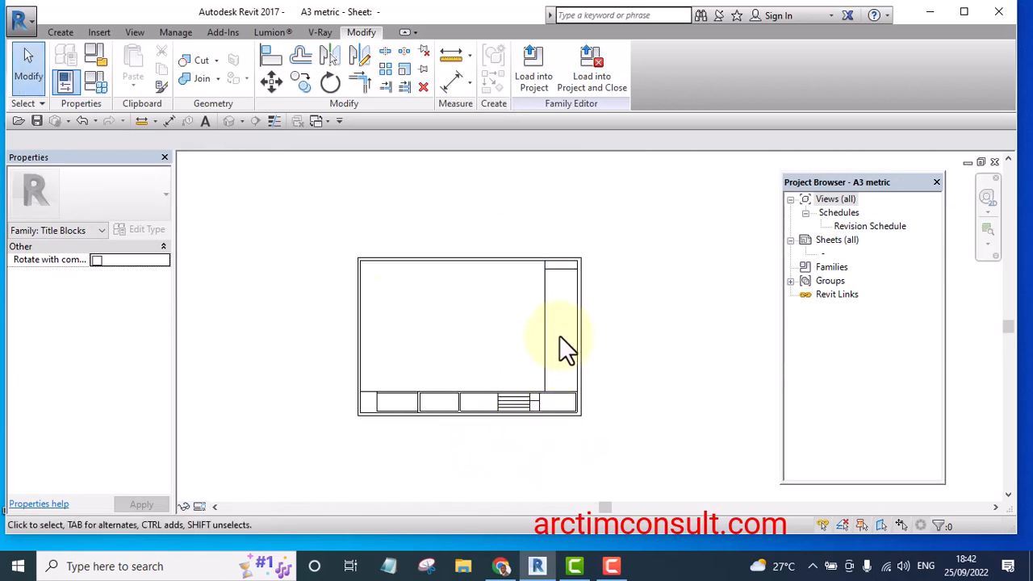
scroll(574, 355, "up", 3)
middle_click_drag(585, 369, 565, 347)
scroll(546, 420, "up", 2)
middle_click_drag(547, 419, 569, 343)
scroll(568, 340, "down", 5)
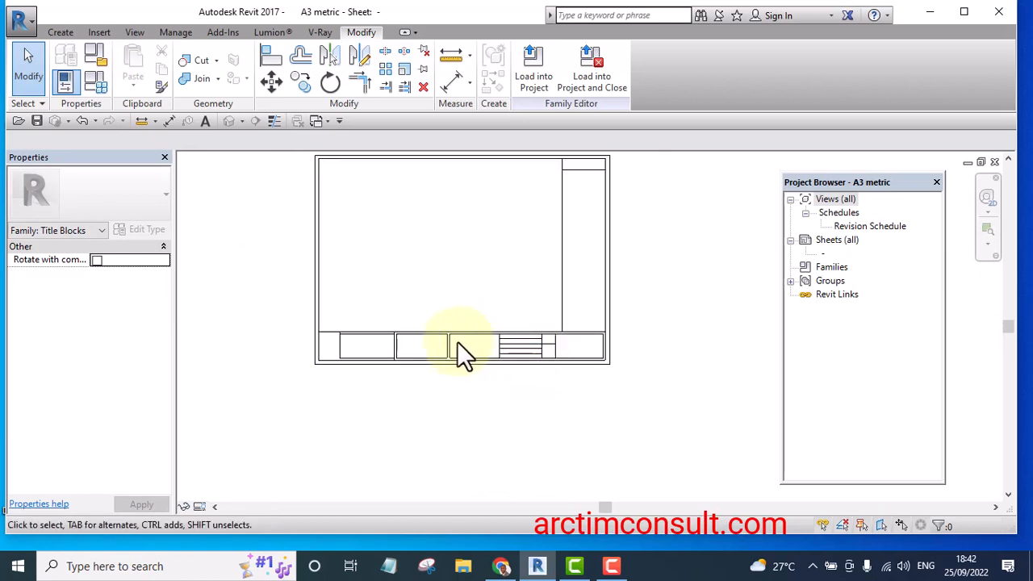
Add an aligned dimension from the bottom strip's top line to the sheet's outer bottom edge
scroll(457, 346, "up", 3)
left_click(452, 82)
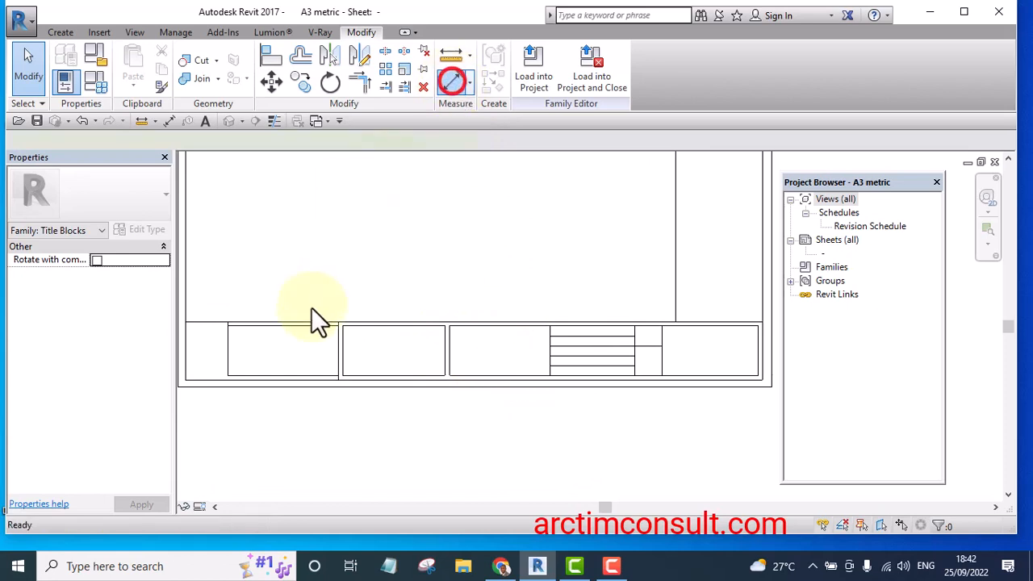
scroll(312, 323, "up", 3)
scroll(315, 323, "down", 2)
scroll(323, 404, "up", 3)
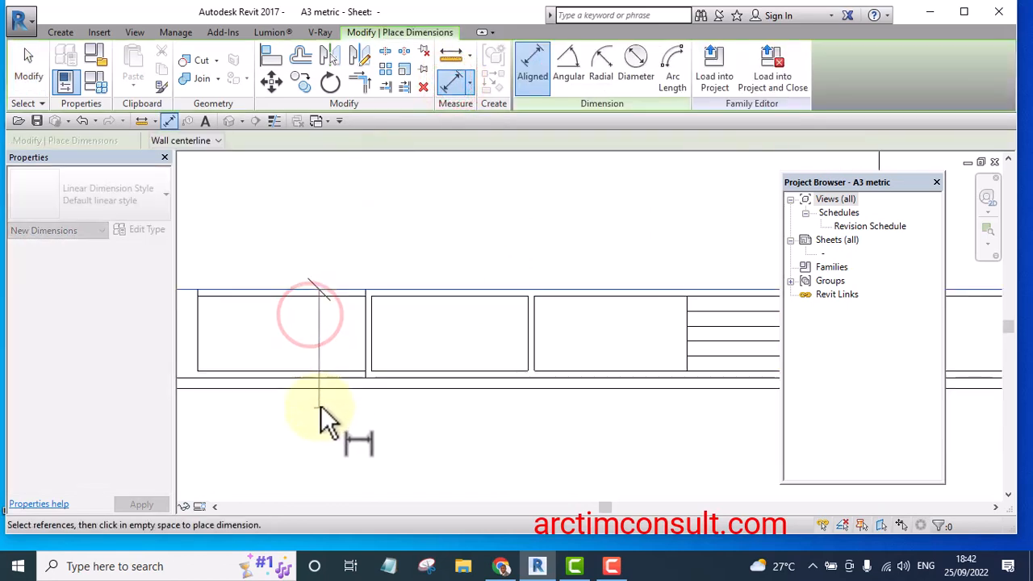
left_click(324, 379)
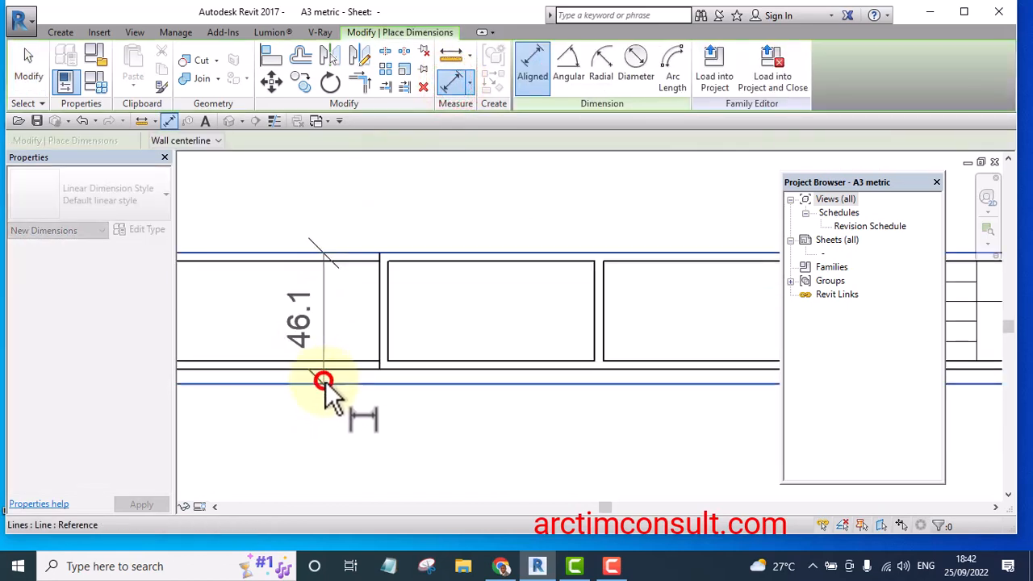
scroll(360, 393, "down", 3)
left_click(334, 413)
scroll(318, 325, "down", 2)
key("Escape")
key("Escape")
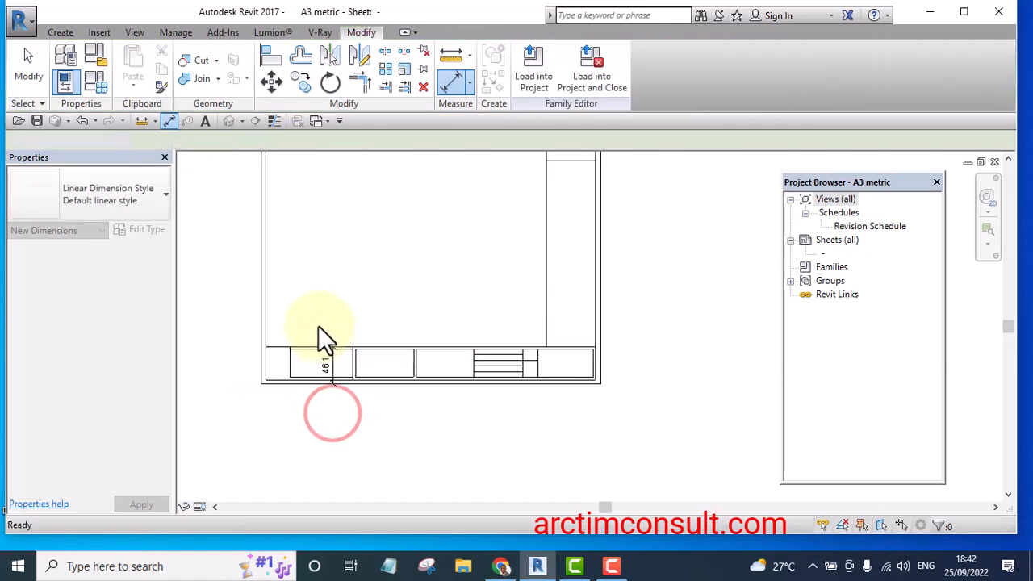
Nudge the bottom strip's upper horizontal lines upward until the strip's height dimension reads 51.1
left_click_drag(180, 291, 706, 353)
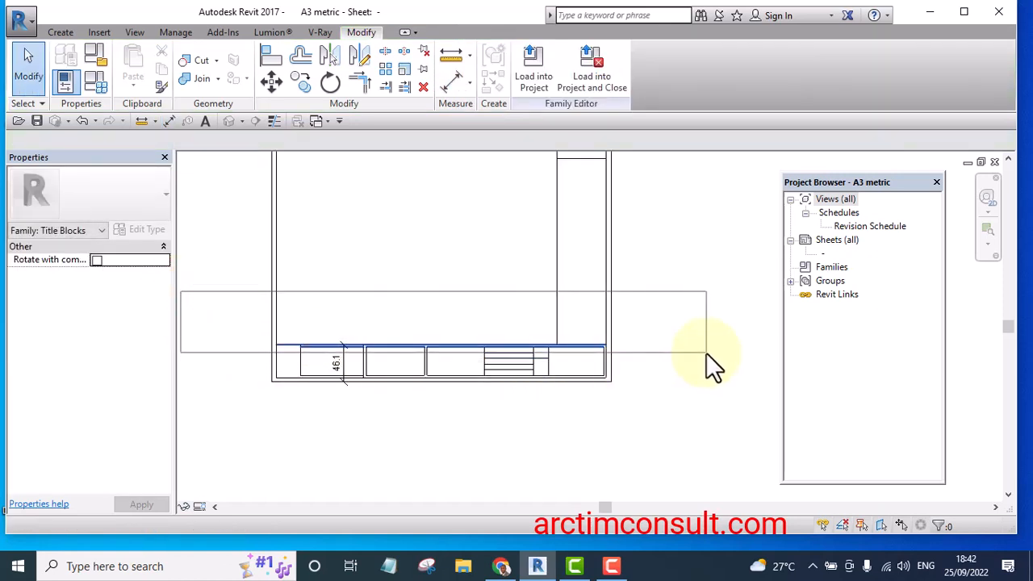
scroll(598, 403, "up", 1)
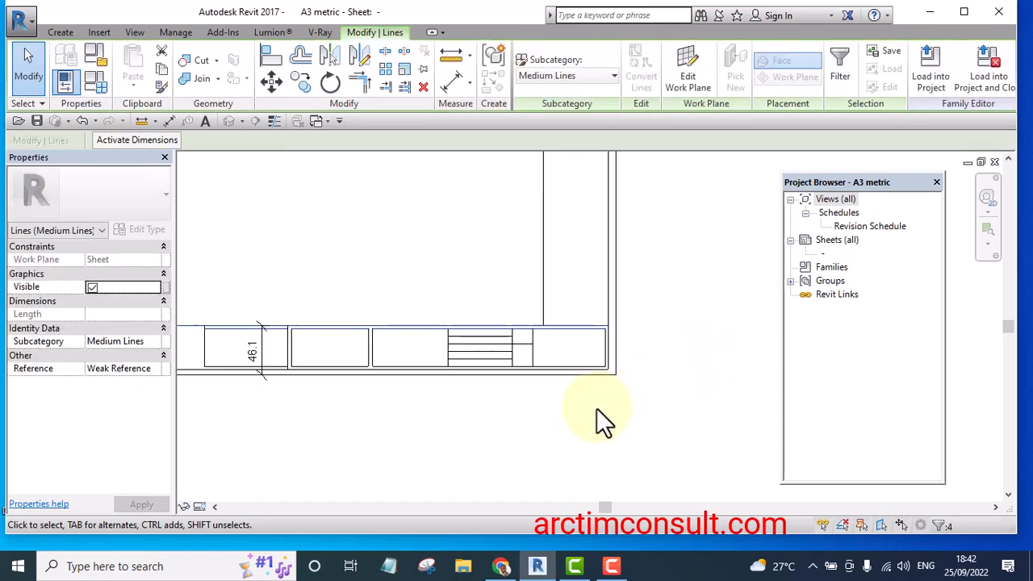
key("Up")
key("Up")
key("Up")
key("Down")
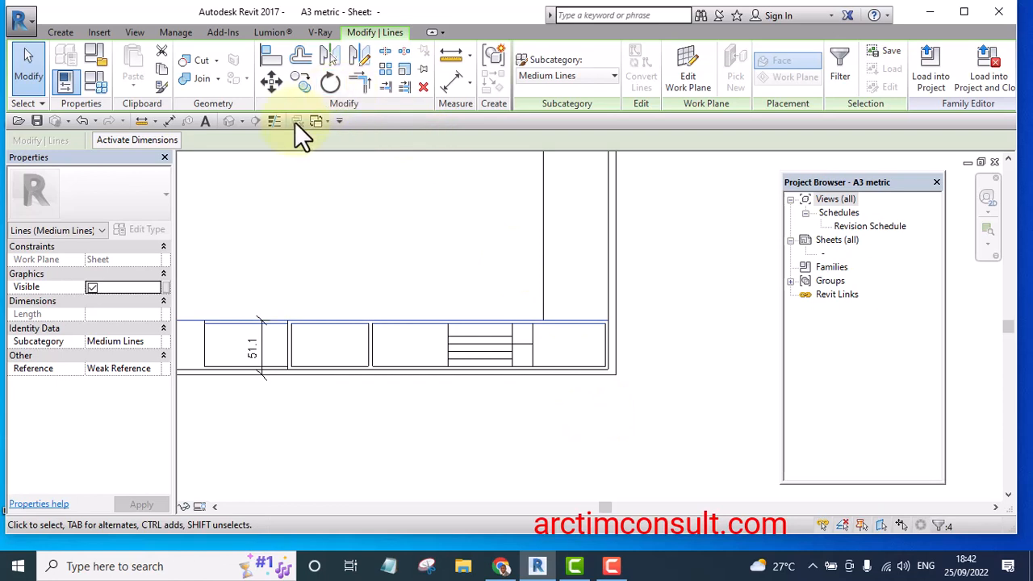
Move the strip's upper horizontal lines down by 1, and remove the strip's height dimension
left_click(274, 83)
left_click(371, 197)
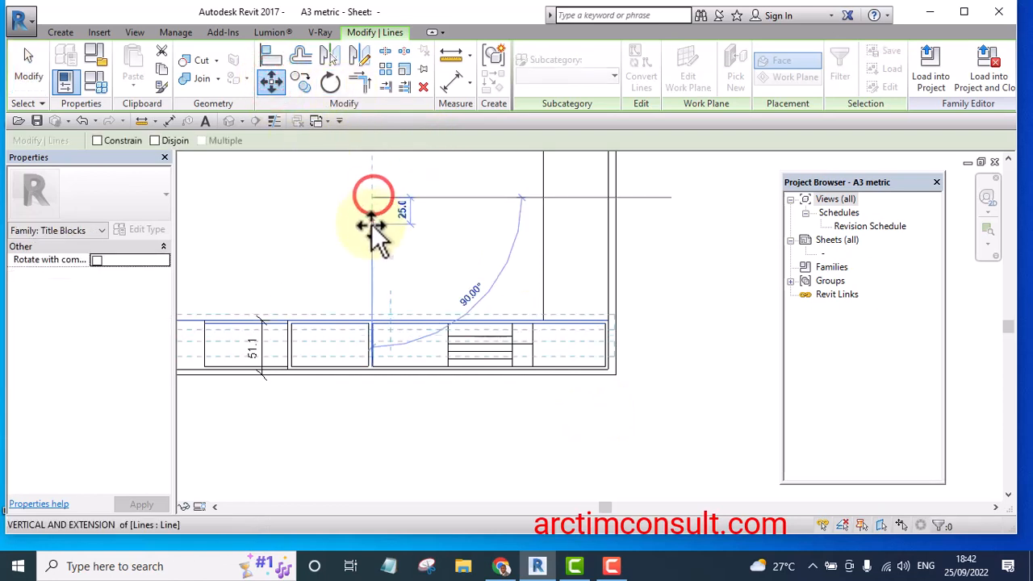
type("1")
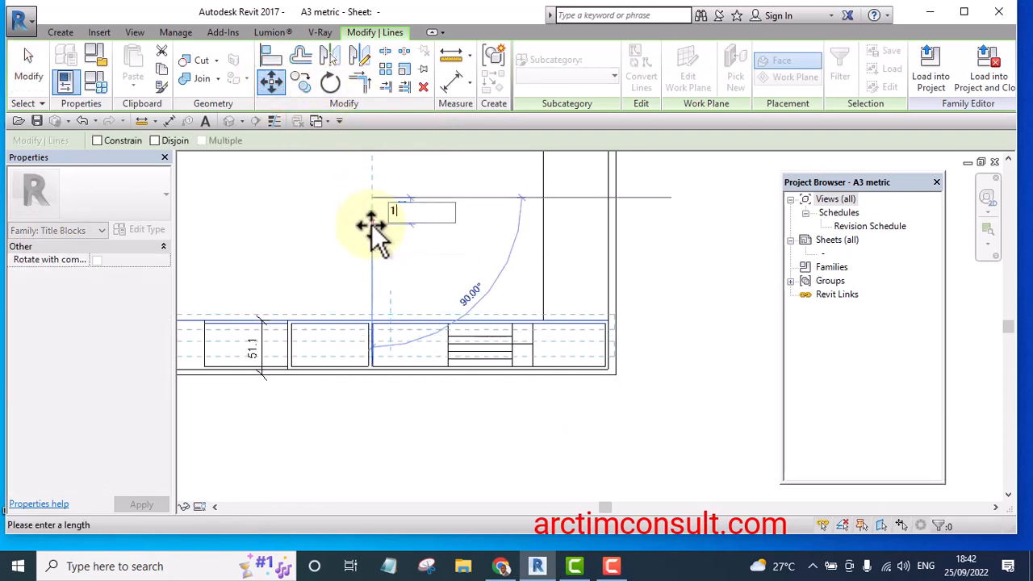
key("Return")
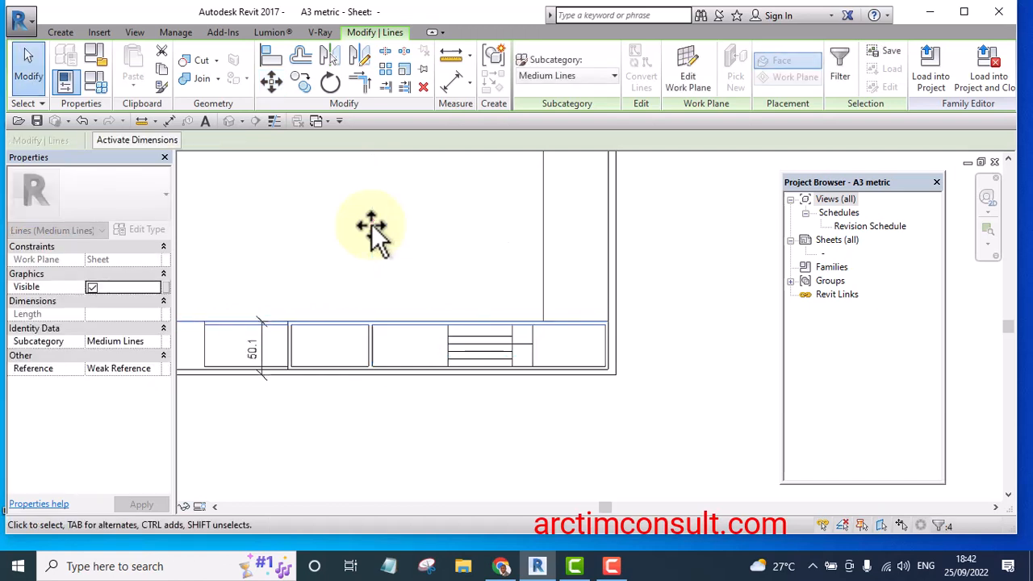
scroll(503, 395, "down", 4)
scroll(512, 401, "up", 2)
scroll(512, 401, "up", 6)
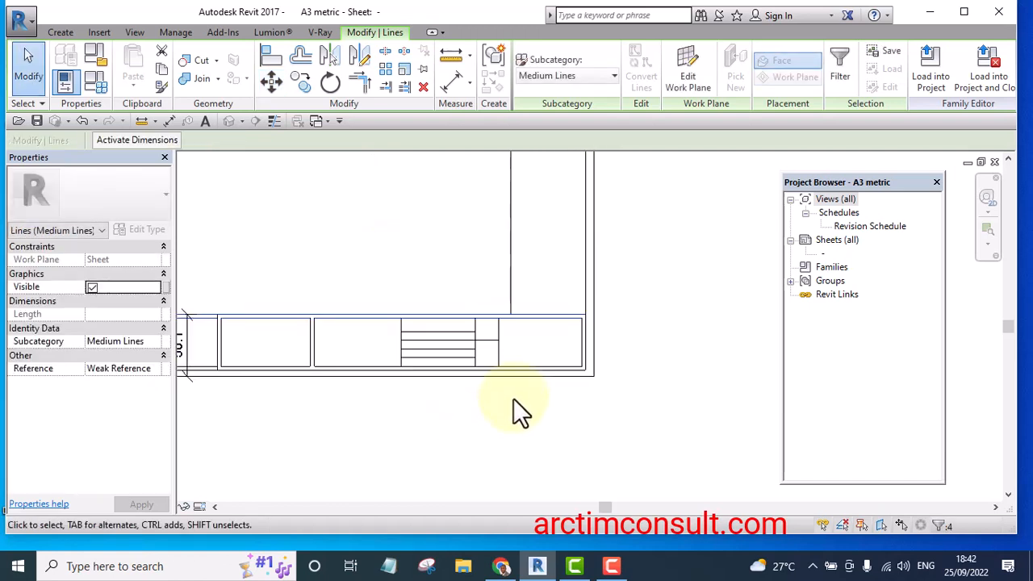
key("Escape")
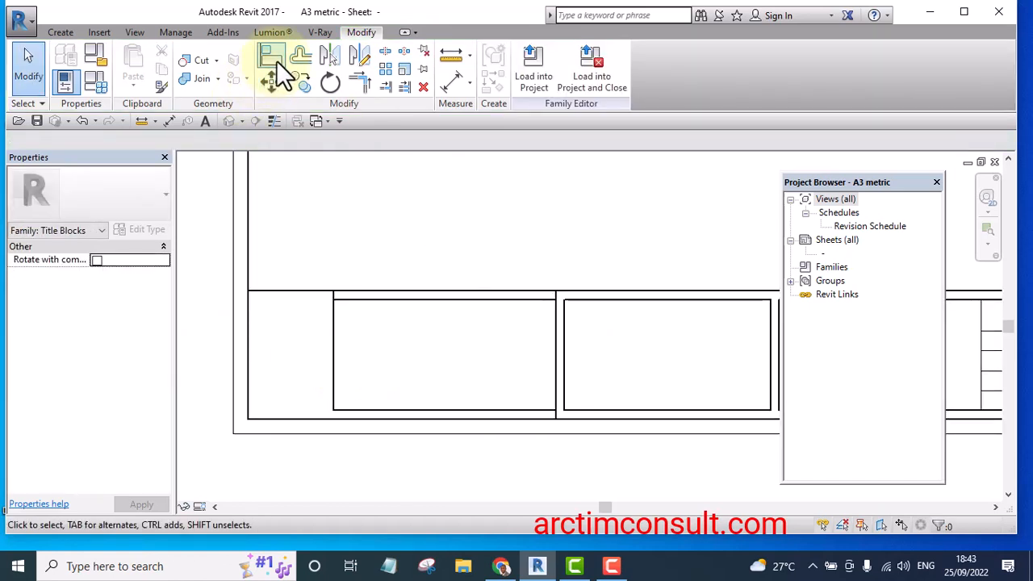
Offset copies of the leftmost bottom box's four sides inward by 1.7
left_click(301, 67)
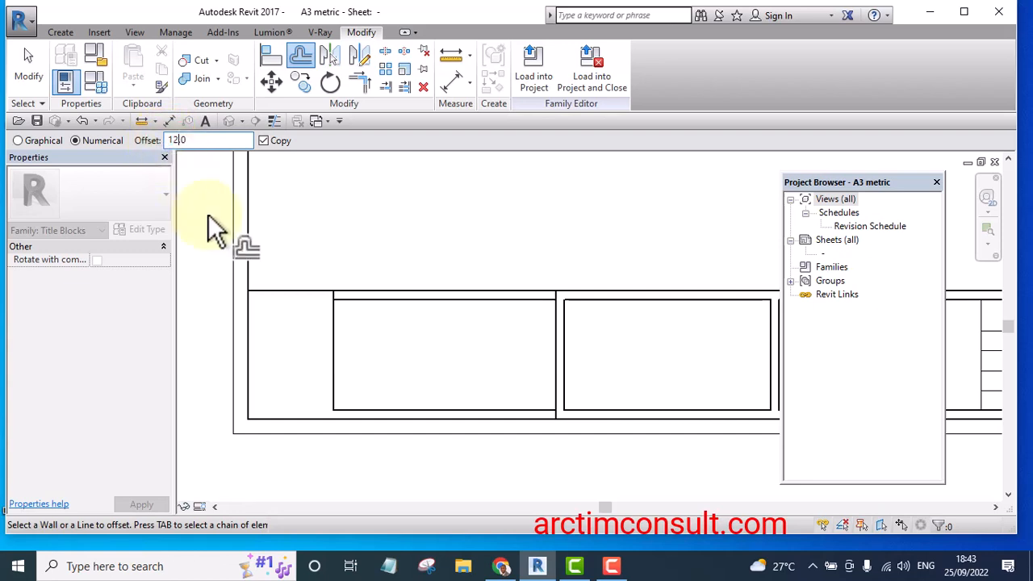
type("2")
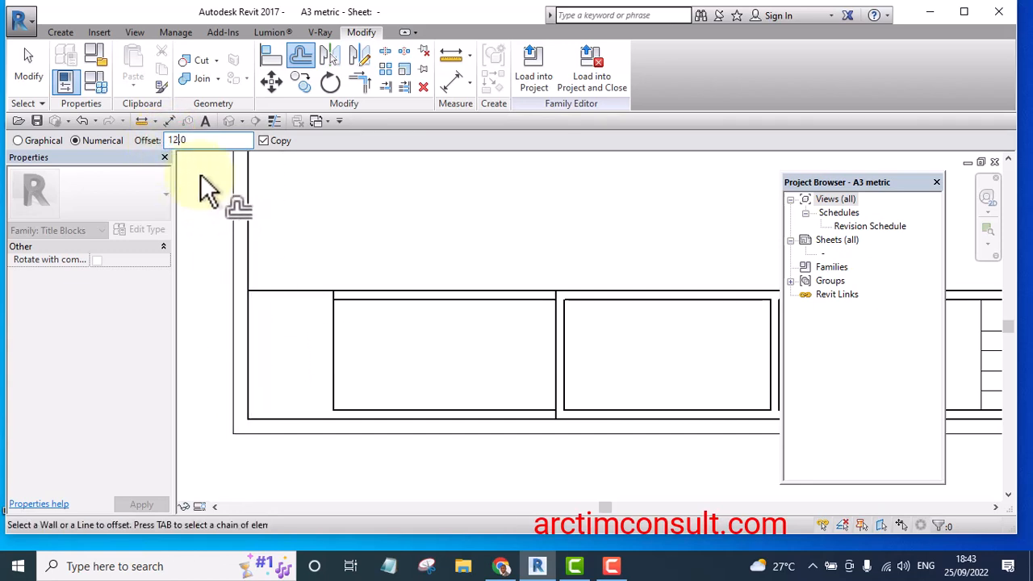
left_click_drag(194, 140, 156, 145)
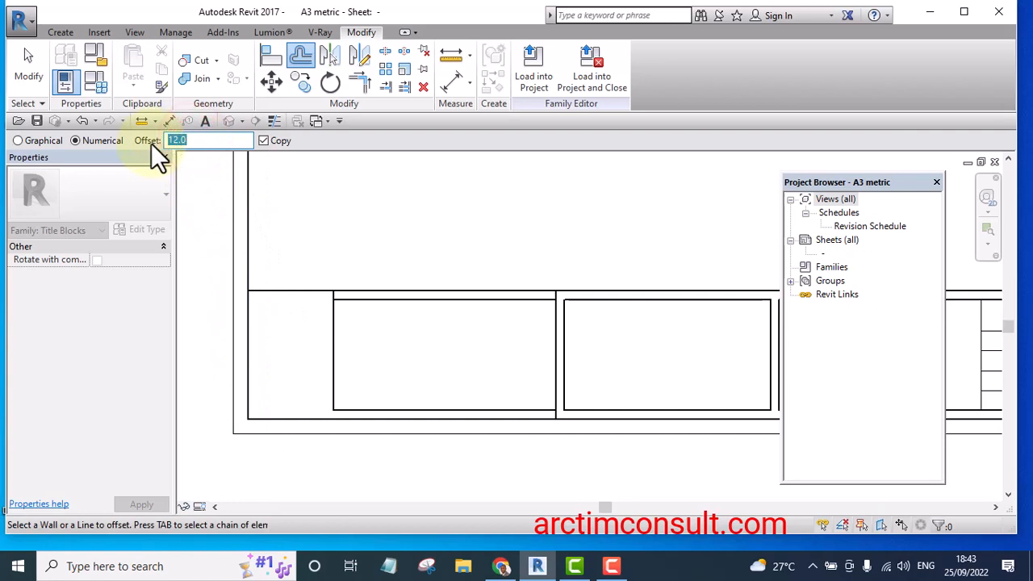
type("1")
left_click(251, 361)
scroll(287, 323, "up", 2)
left_click(293, 273)
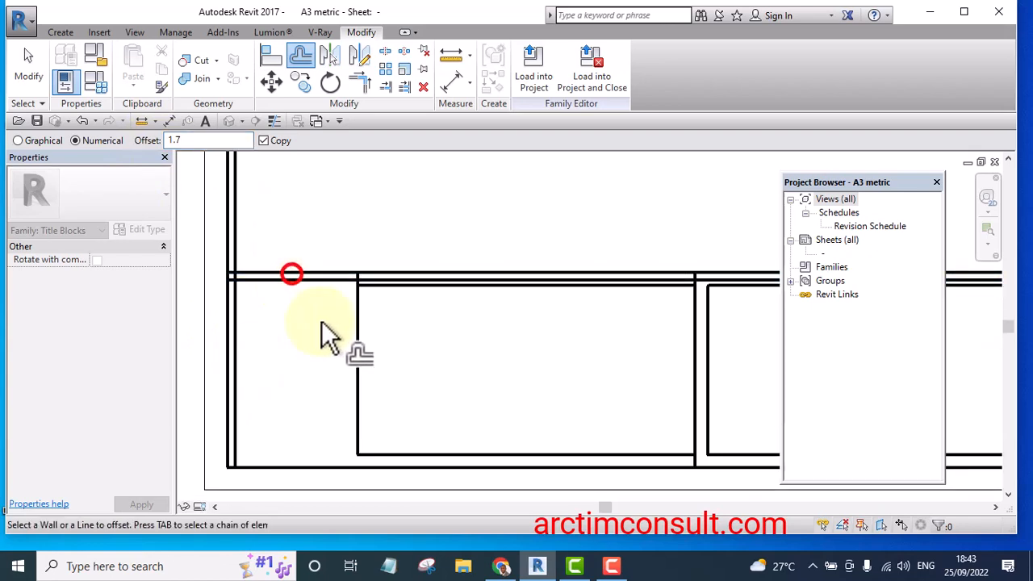
left_click(356, 370)
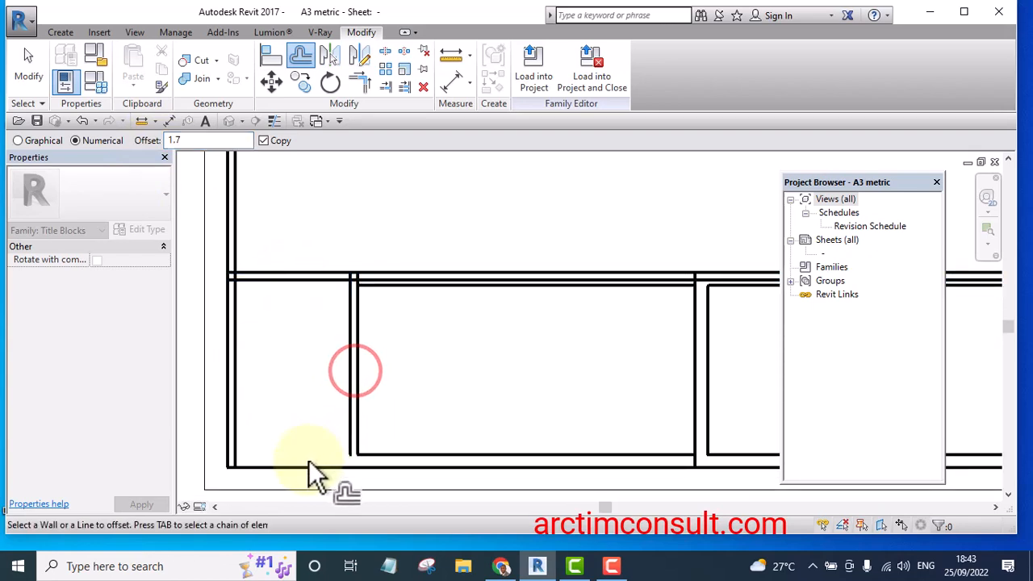
left_click(308, 463)
scroll(234, 383, "down", 3)
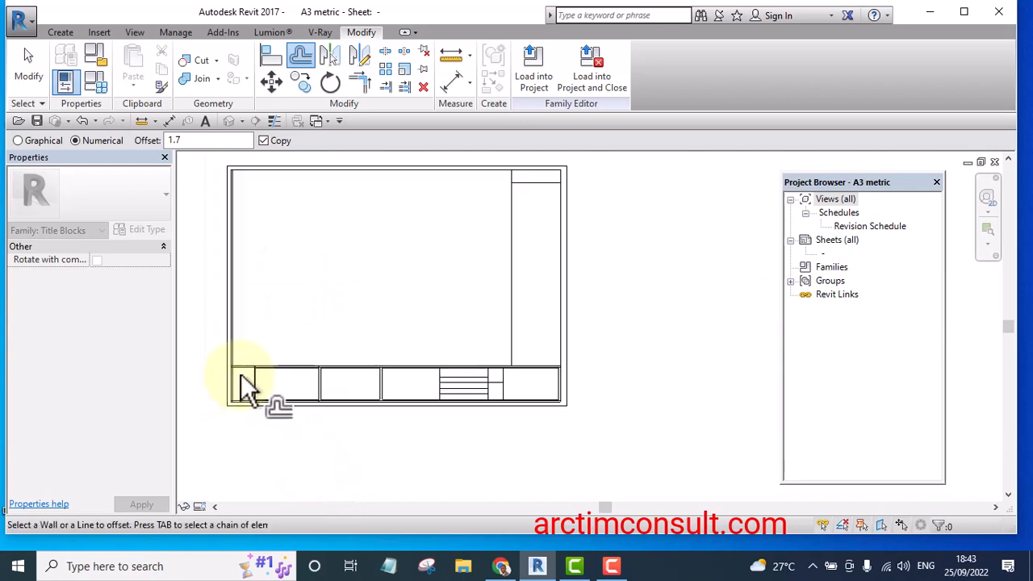
Offset copies of the four sides of the right column's top cell inward by 1.7
scroll(429, 250, "up", 5)
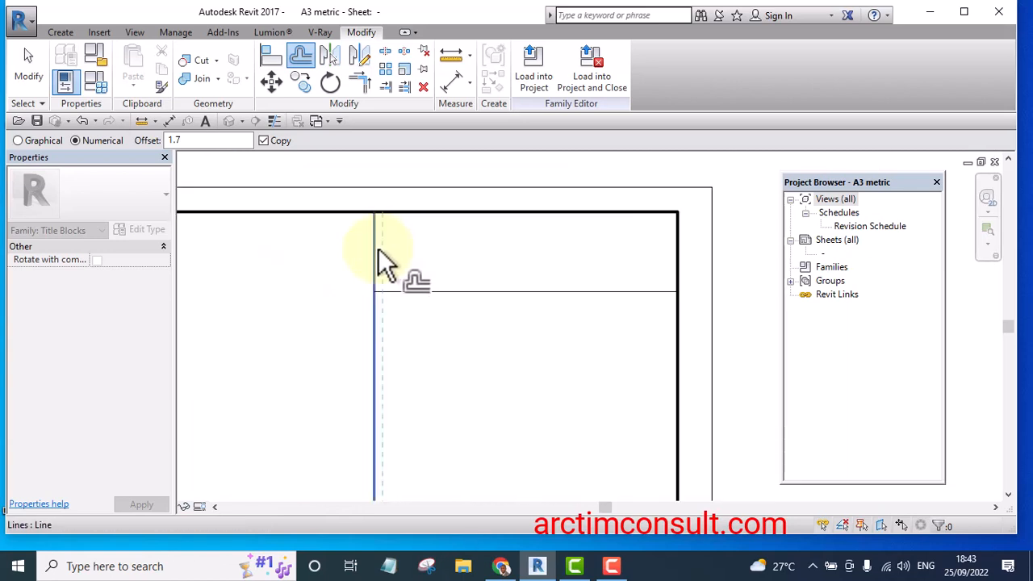
left_click(377, 248)
left_click(461, 286)
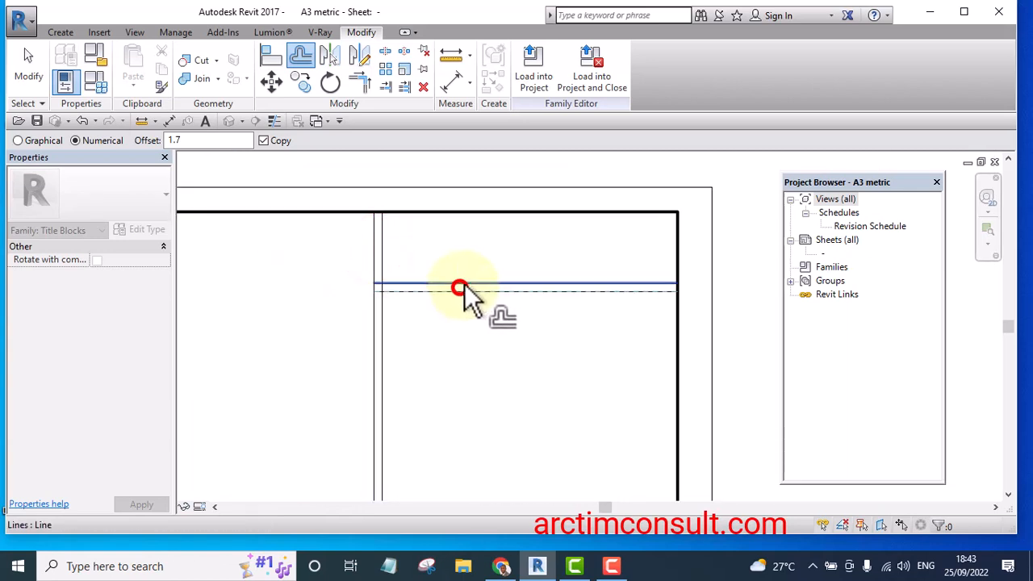
left_click(474, 214)
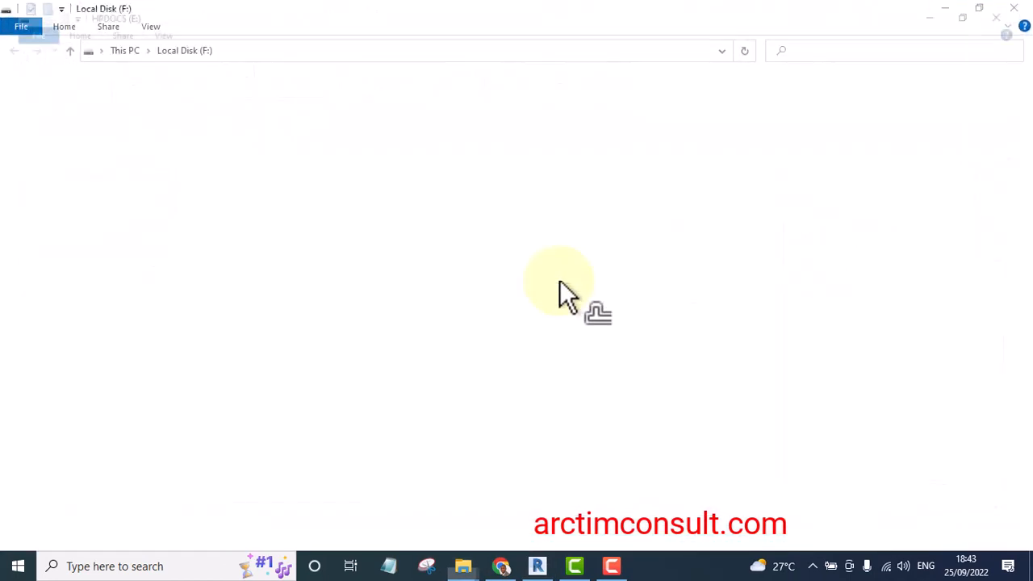
left_click(674, 249)
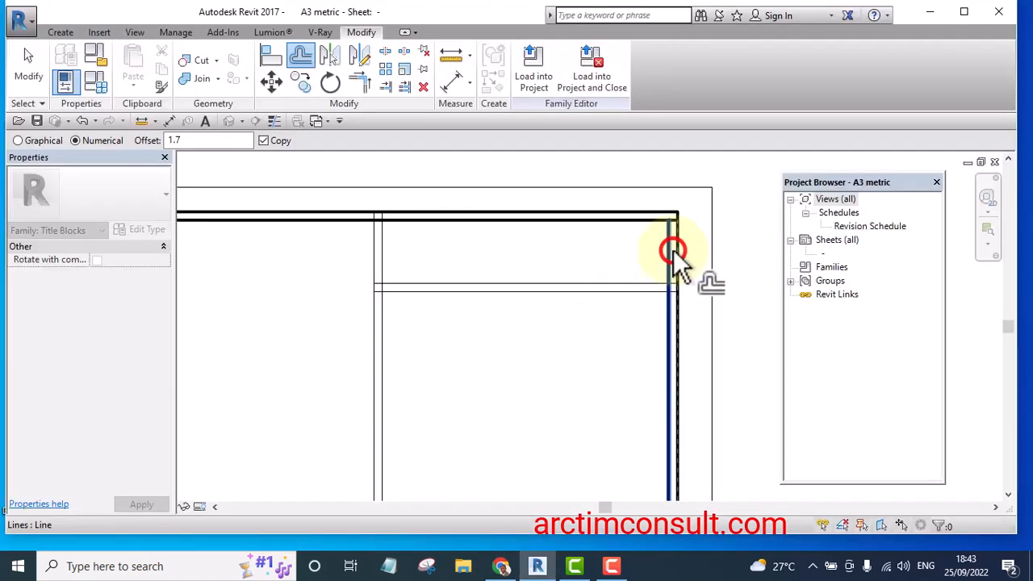
scroll(627, 202, "down", 5)
Offset copies of the rightmost bottom box's left side and the bottom strip's top line by 1.7
scroll(614, 380, "up", 8)
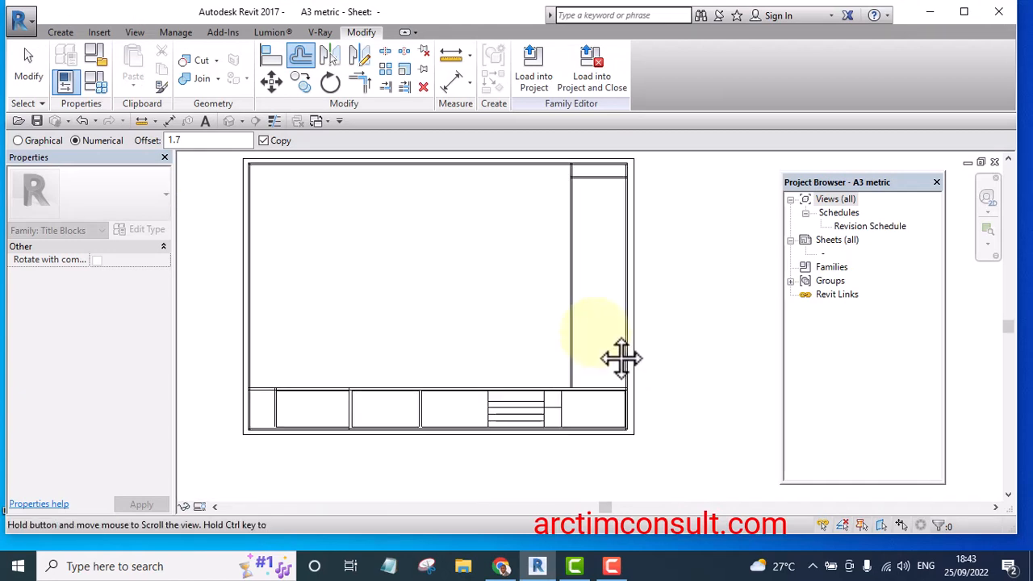
left_click(514, 276)
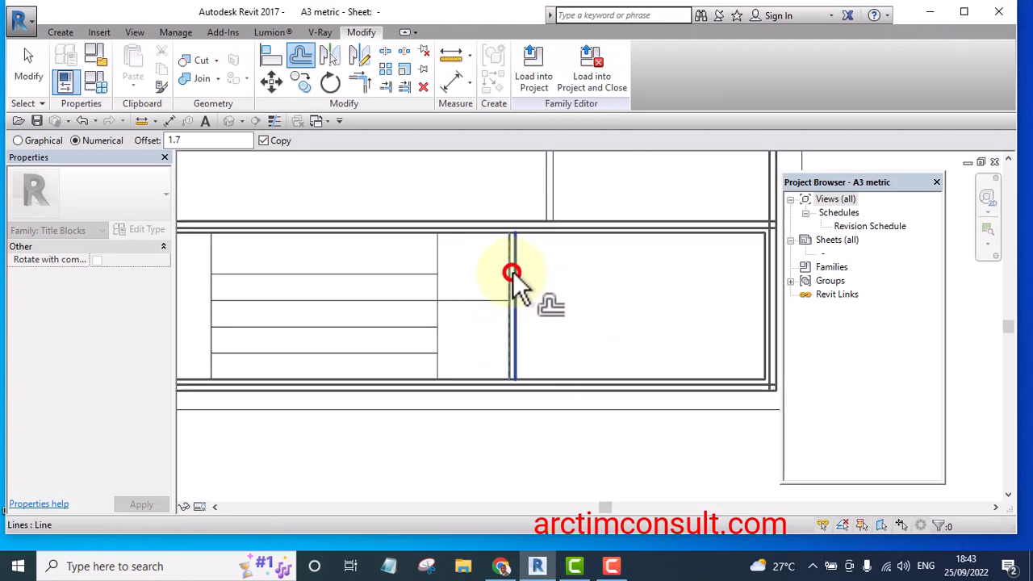
scroll(581, 233, "up", 6)
left_click(555, 224)
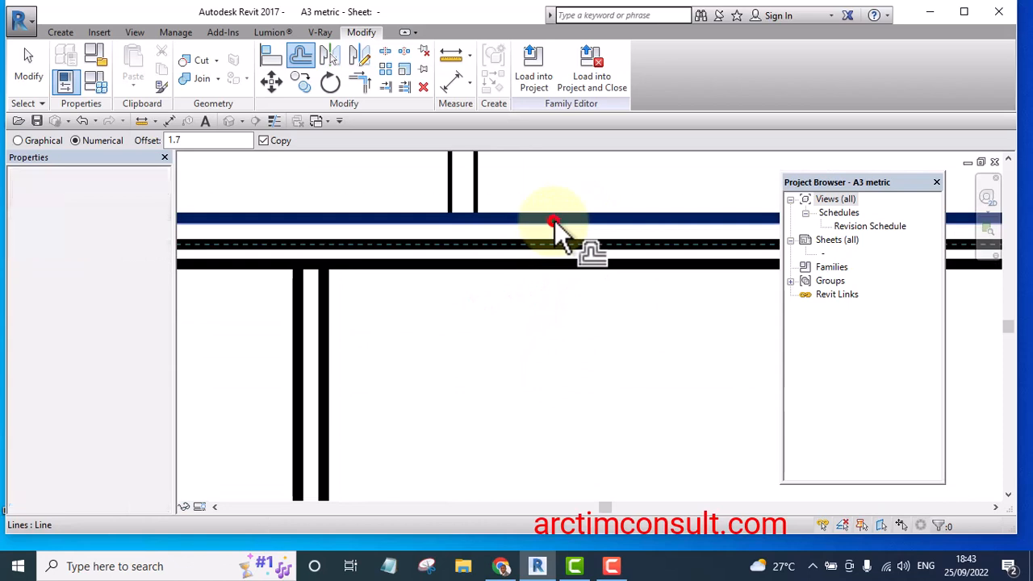
scroll(487, 240, "down", 5)
scroll(645, 404, "up", 3)
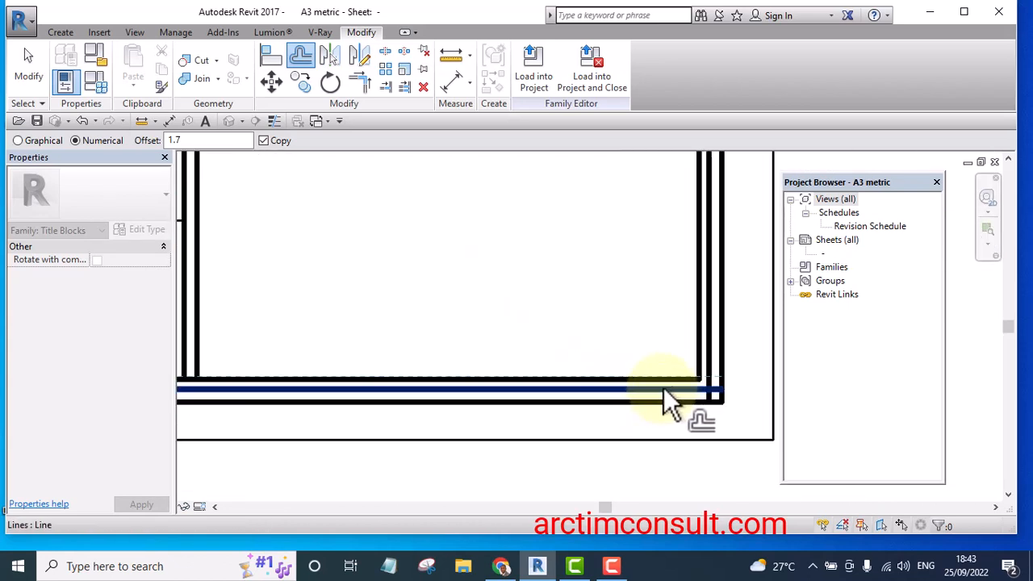
scroll(671, 378, "down", 9)
scroll(358, 364, "up", 10)
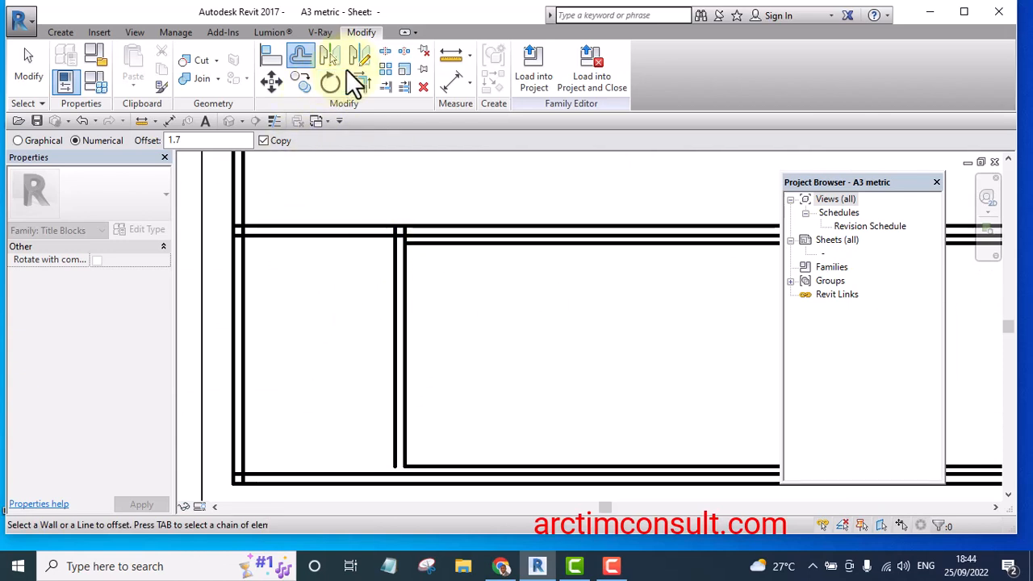
Trim the inner offset lines of the leftmost bottom box to corners so they form a closed rectangle
left_click(361, 81)
scroll(270, 243, "up", 1)
left_click(255, 236)
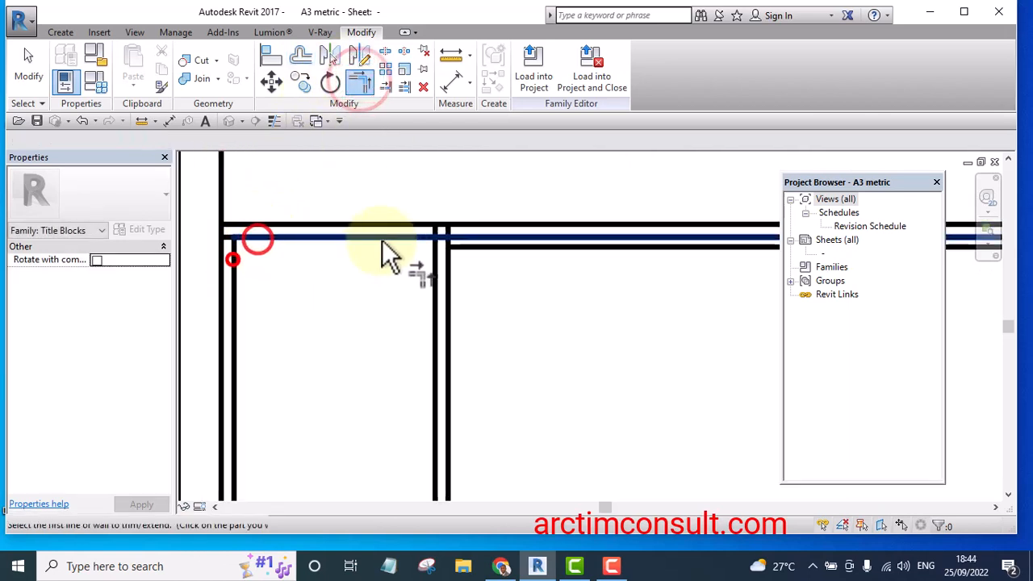
left_click(432, 266)
scroll(436, 279, "down", 3)
scroll(420, 315, "up", 3)
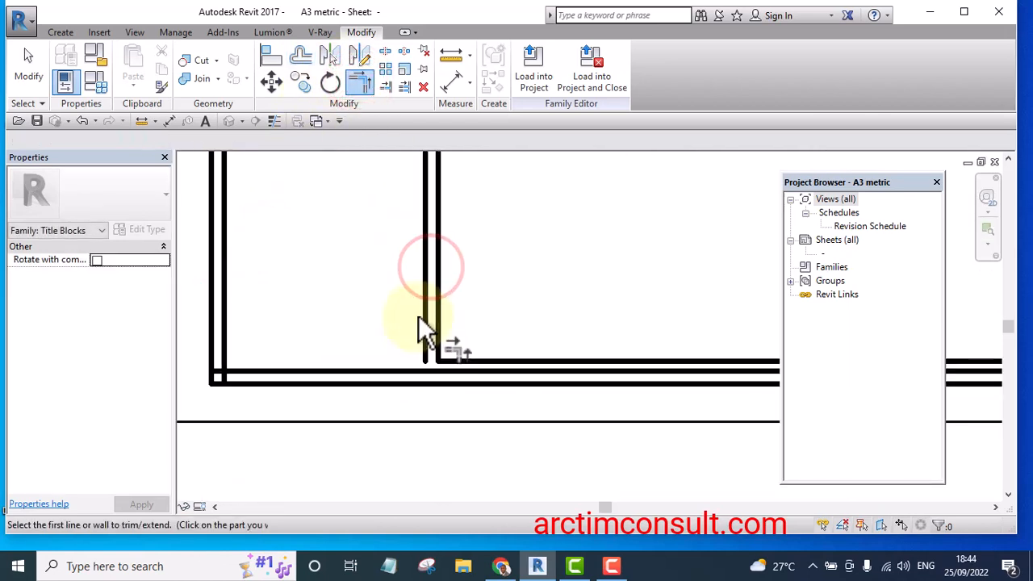
left_click(424, 315)
left_click(403, 373)
left_click(223, 323)
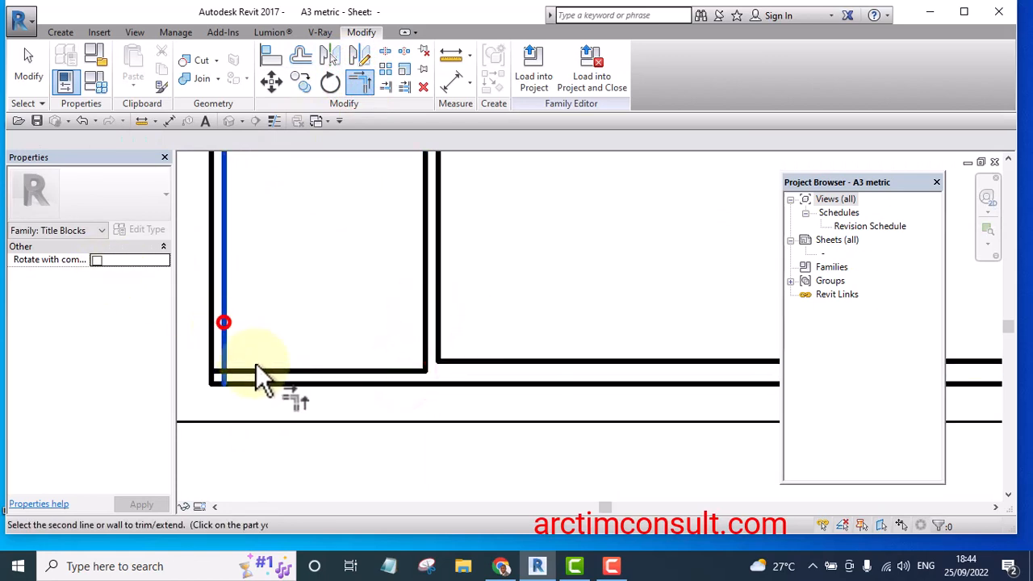
left_click(257, 370)
scroll(669, 235, "down", 2)
scroll(300, 401, "down", 4)
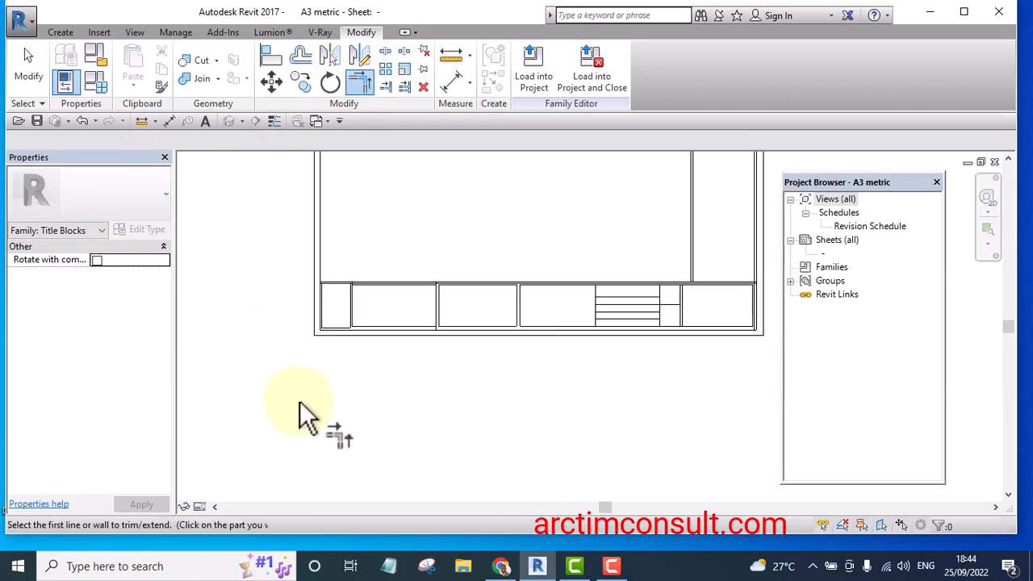
Trim the inner offset lines of the right column's top cell to corners so they form a closed rectangle
scroll(484, 246, "up", 4)
left_click(473, 260)
left_click(438, 277)
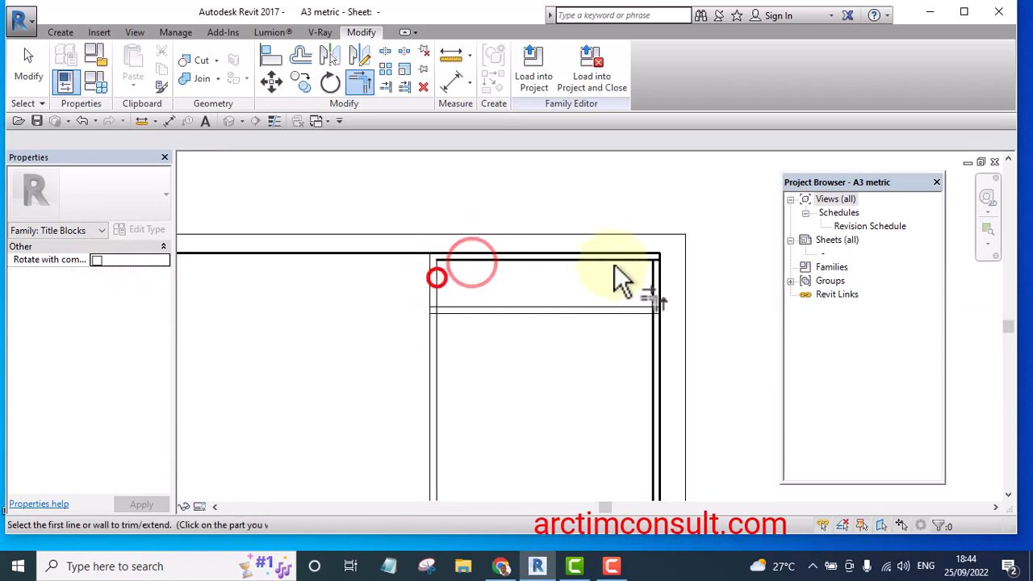
left_click(614, 260)
left_click(651, 277)
left_click(645, 299)
left_click(438, 282)
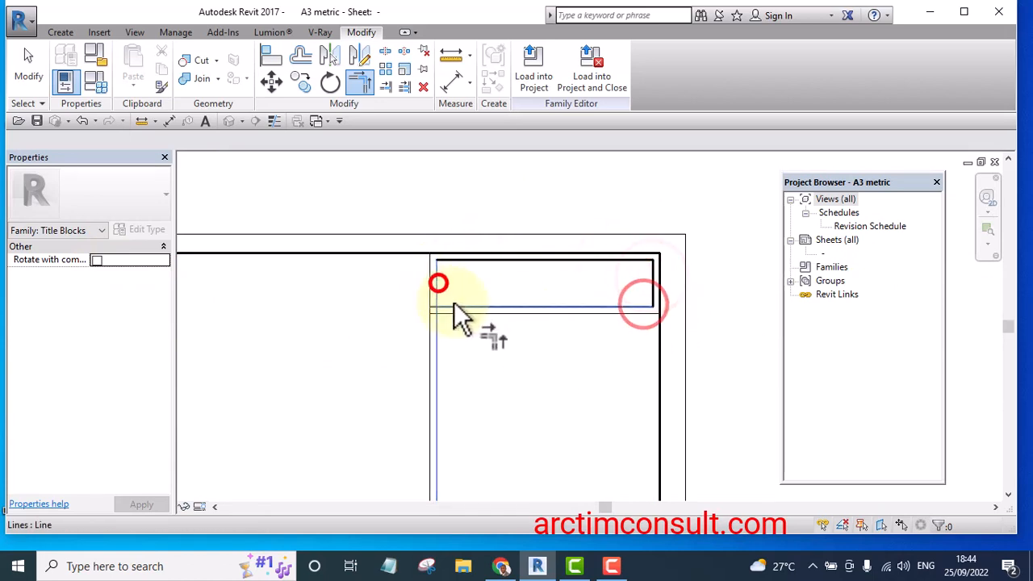
left_click(454, 303)
Trim the offset line above the rightmost bottom box and the box's inner left line to a corner
scroll(456, 266, "down", 3)
scroll(468, 339, "down", 3)
scroll(438, 318, "up", 8)
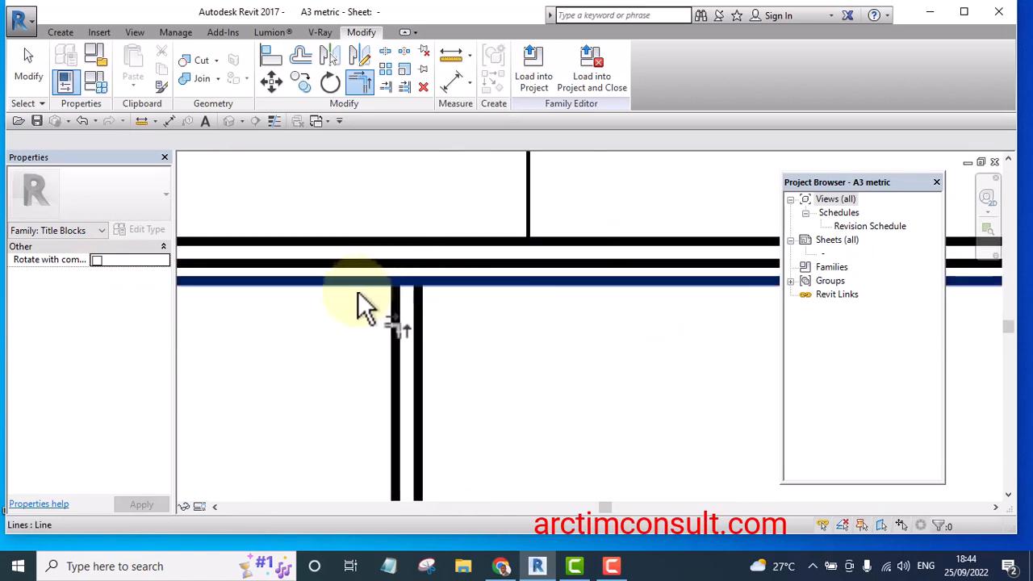
left_click(412, 275)
left_click(335, 336)
scroll(318, 310, "down", 3)
scroll(533, 305, "up", 3)
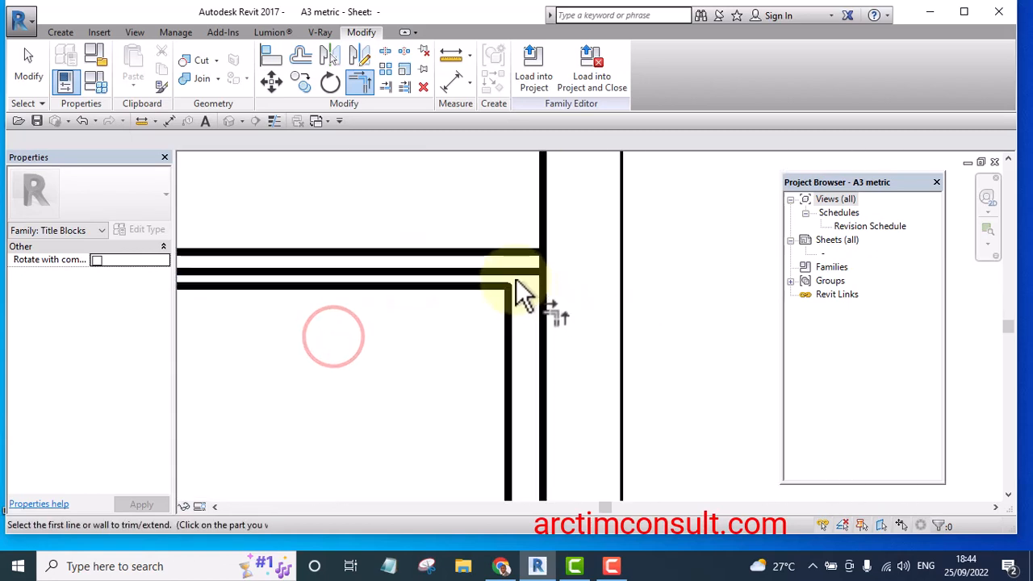
Trim the bottom strip's inner top line at the rightmost box's outer left side, keeping the part outside the box
scroll(594, 241, "down", 3)
scroll(307, 379, "up", 3)
scroll(363, 315, "down", 2)
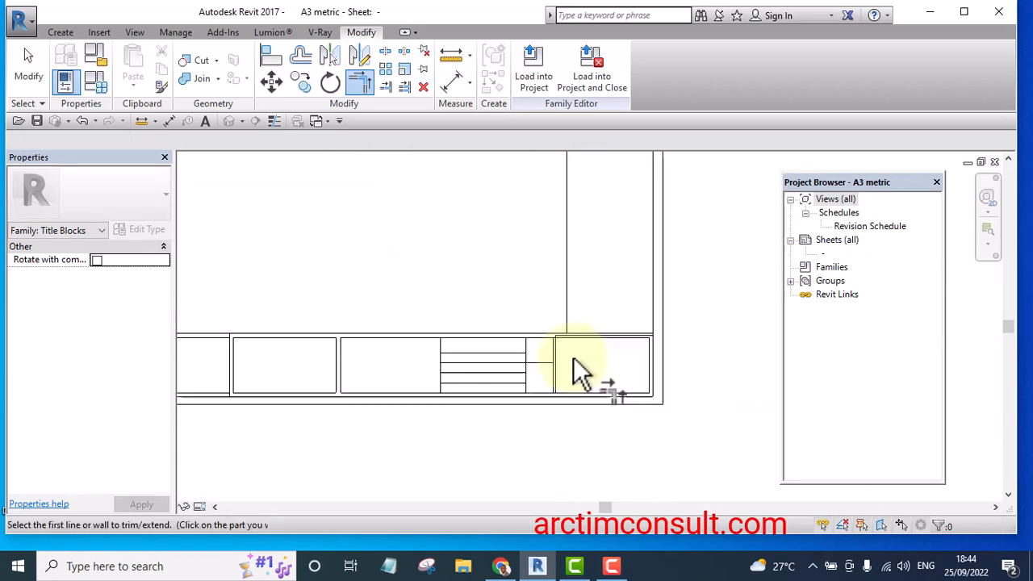
scroll(485, 368, "down", 3)
scroll(392, 401, "up", 4)
scroll(465, 353, "down", 2)
scroll(340, 348, "down", 2)
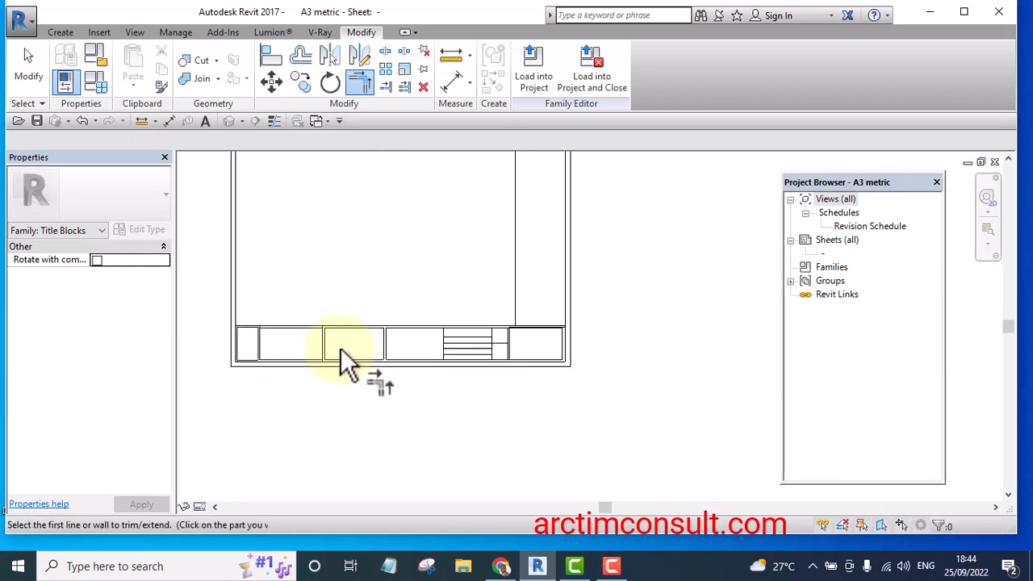
scroll(490, 353, "up", 3)
scroll(477, 343, "up", 2)
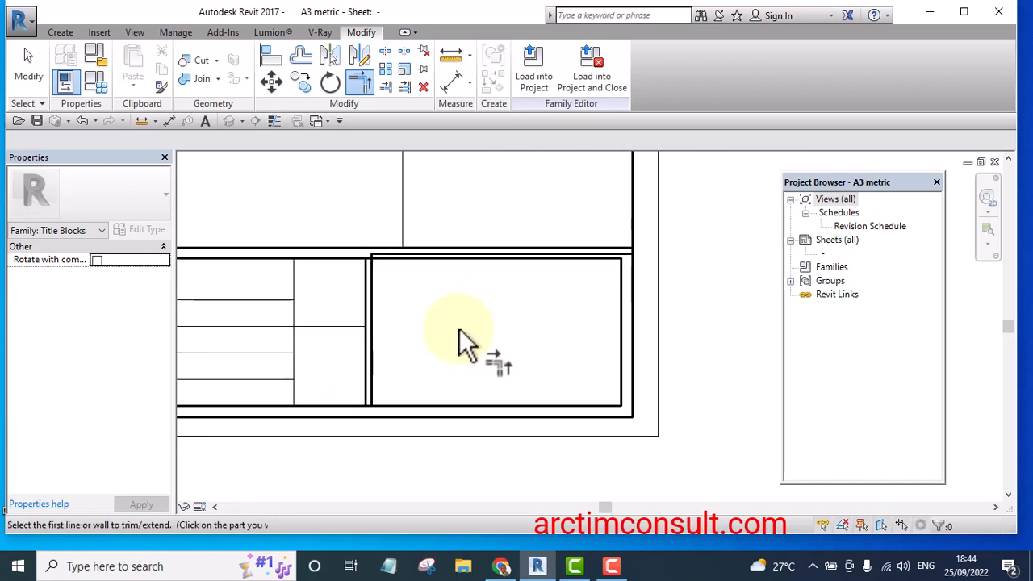
left_click(403, 86)
scroll(376, 291, "up", 1)
scroll(365, 284, "up", 1)
scroll(362, 278, "up", 2)
left_click(361, 278)
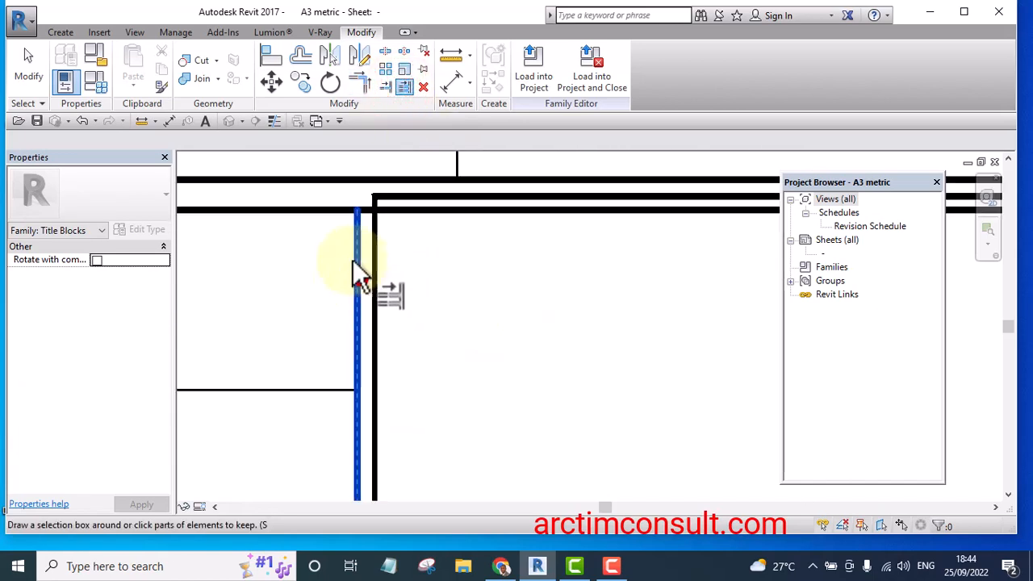
left_click(328, 207)
scroll(328, 208, "down", 4)
scroll(373, 287, "up", 2)
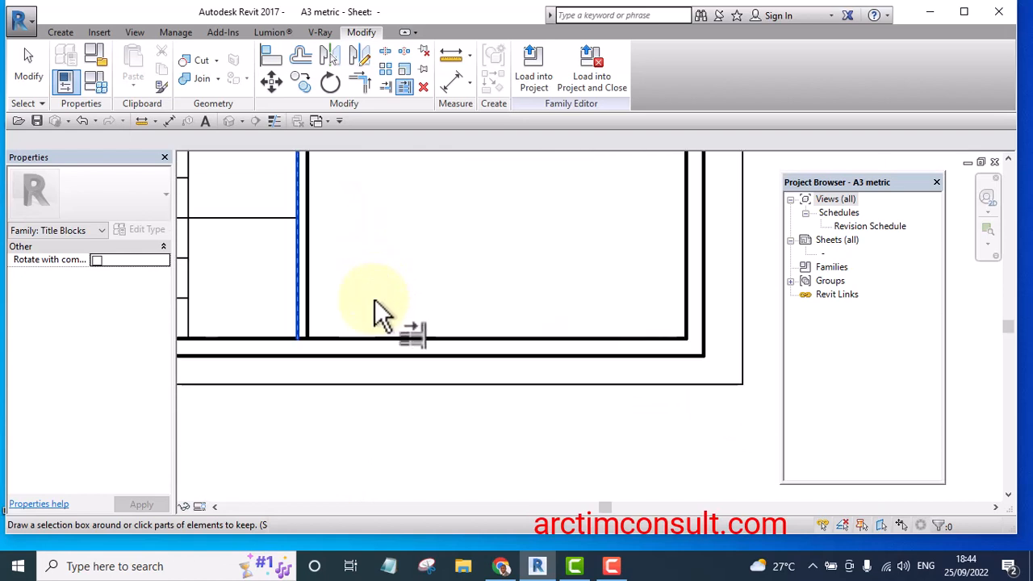
Dimension the gap between the rightmost bottom box's inner right line and the frame's right line
scroll(371, 295, "down", 3)
scroll(532, 235, "up", 1)
scroll(531, 235, "up", 1)
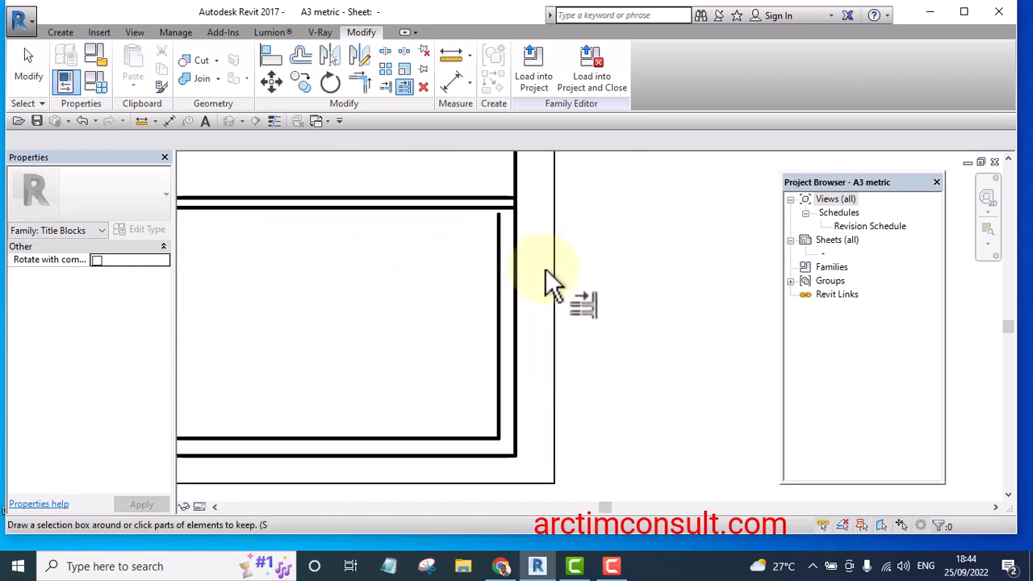
left_click(445, 85)
scroll(492, 315, "up", 1)
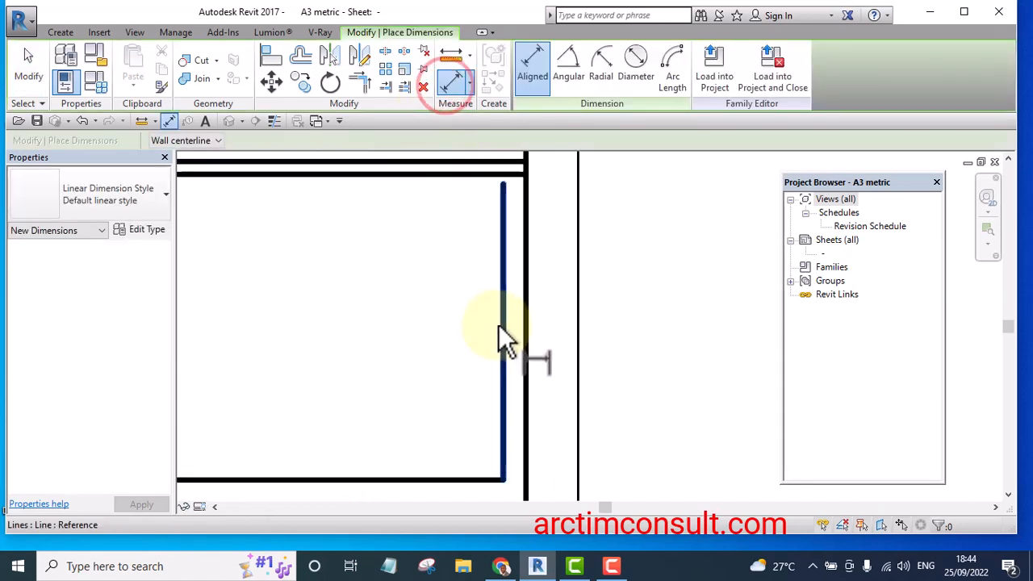
left_click(498, 328)
left_click(526, 346)
left_click(417, 352)
key("Escape")
key("Escape")
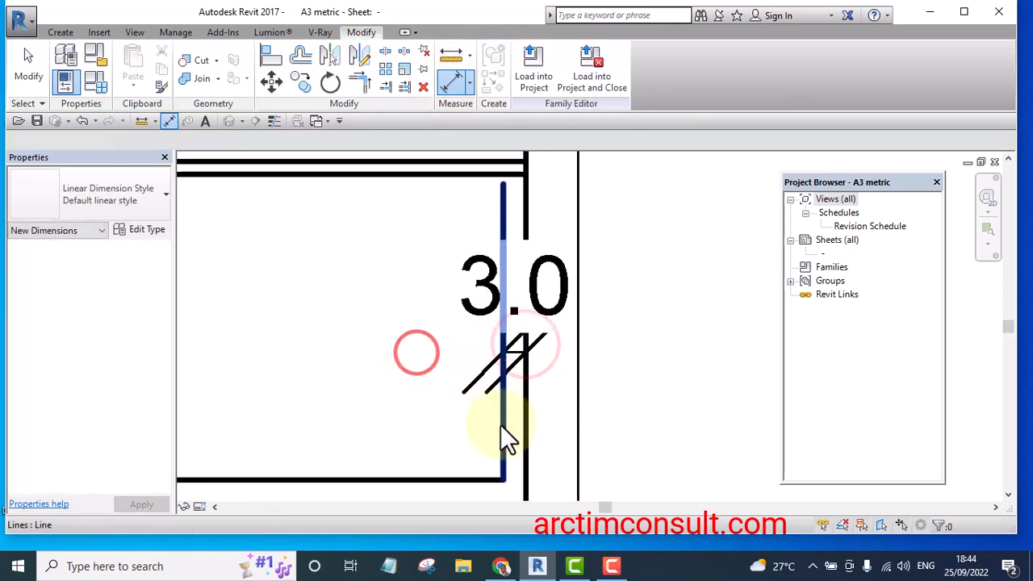
Set the gap between the box's inner right line and the frame to 1.7, and delete the dimension
left_click(502, 427)
left_click(513, 329)
left_click(515, 327)
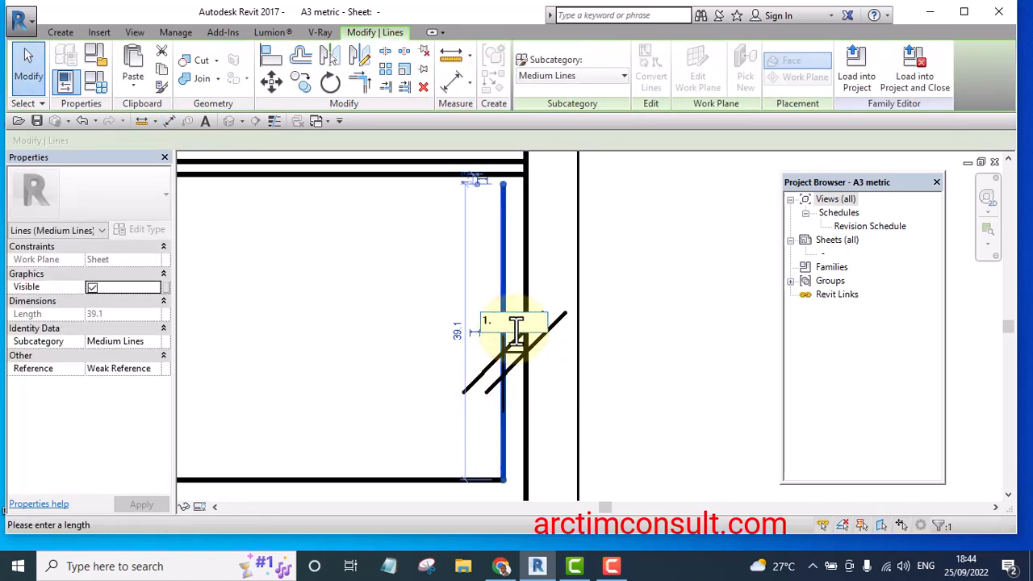
key("Return")
left_click(651, 250)
left_click(561, 335)
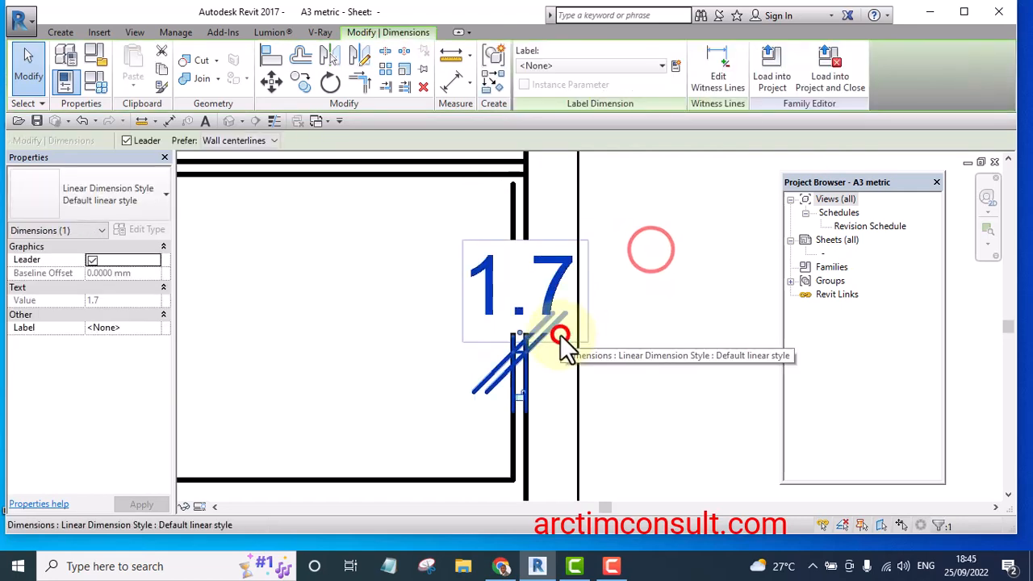
key("Delete")
Offset a copy of the frame's bottom line upward by 1.7 below the rightmost bottom box
scroll(565, 337, "down", 5)
scroll(557, 347, "up", 3)
scroll(529, 342, "down", 2)
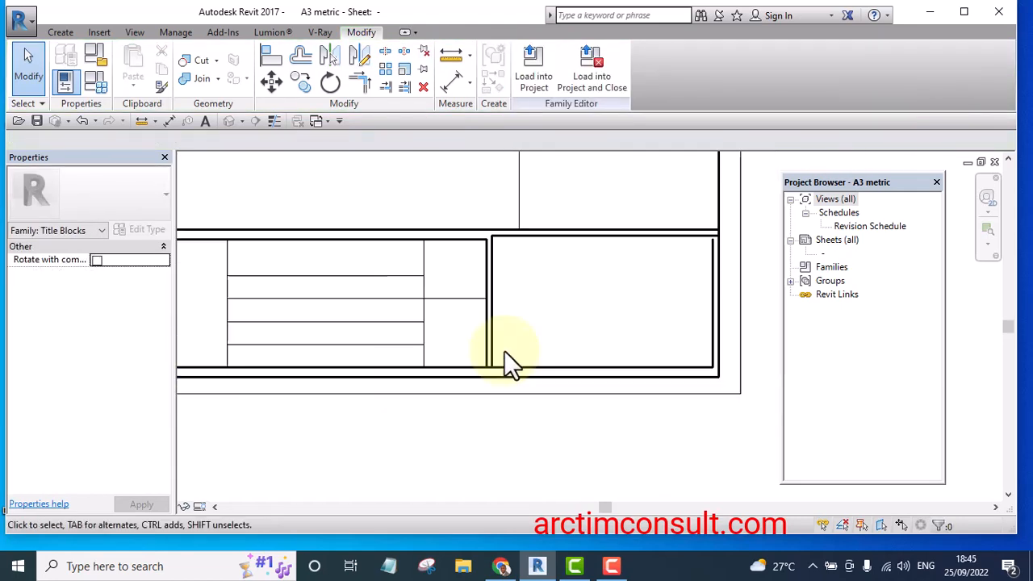
scroll(500, 354, "up", 3)
scroll(498, 356, "down", 1)
left_click(498, 347)
left_click(301, 57)
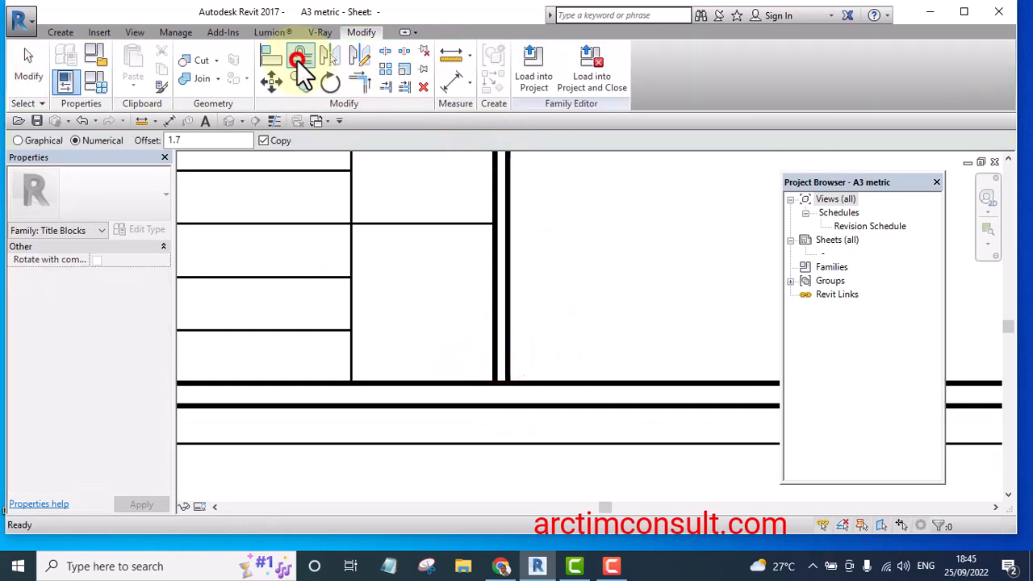
left_click(548, 402)
key("Escape")
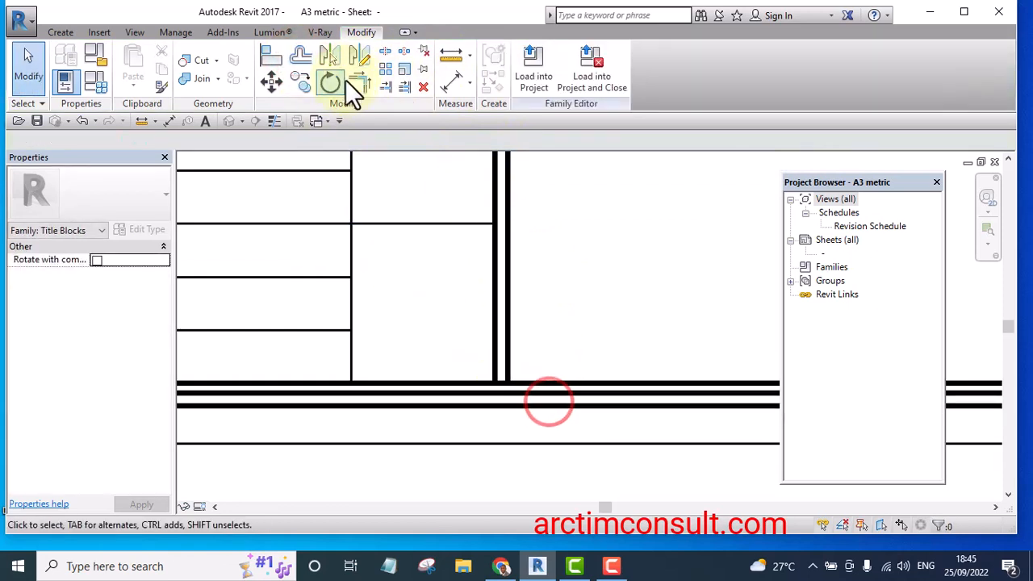
Trim the rightmost box's inner left line with the new bottom offset line, and its inner top and right lines, to corners
left_click(358, 83)
left_click(508, 312)
left_click(554, 394)
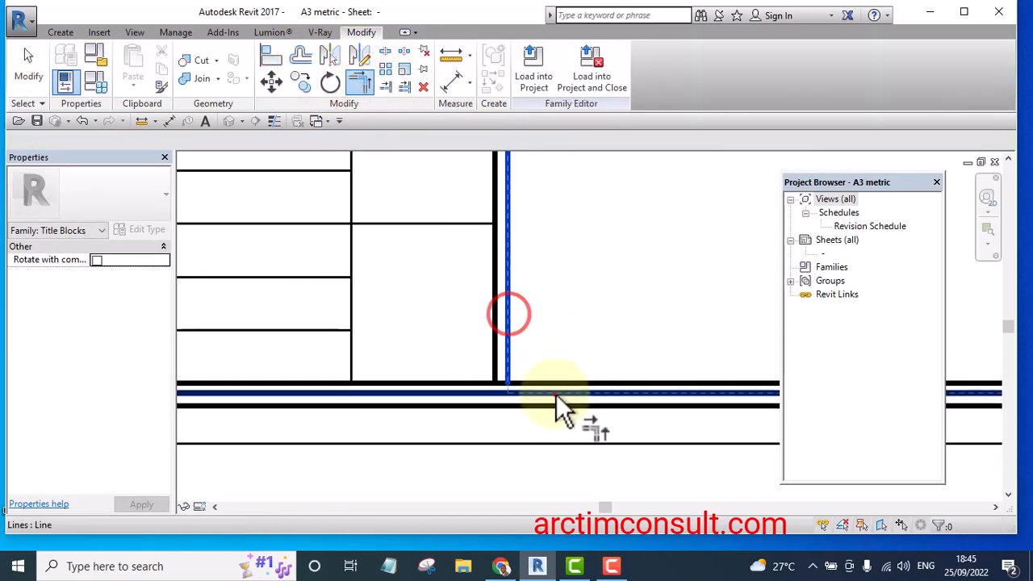
left_click(495, 324)
scroll(517, 319, "down", 2)
scroll(688, 345, "up", 4)
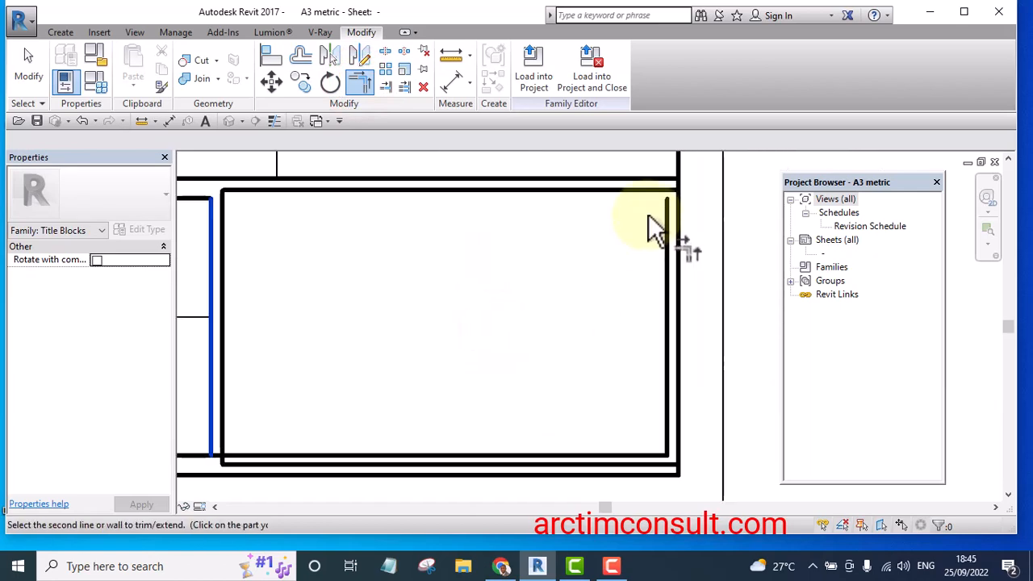
left_click(641, 187)
left_click(964, 511)
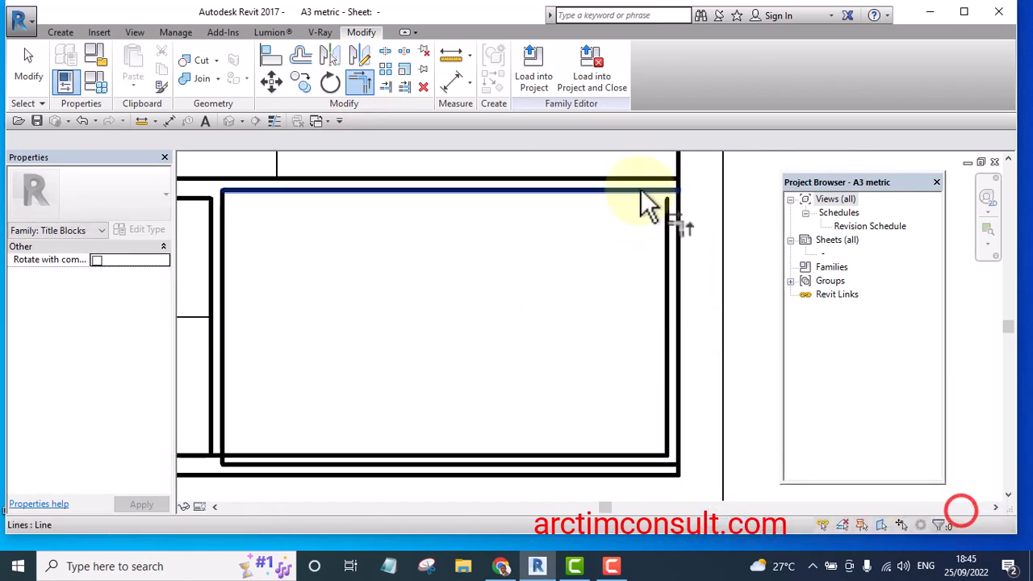
Trim the rightmost box's outer left line and the new bottom offset line to a corner
scroll(665, 246, "down", 3)
scroll(611, 339, "up", 3)
scroll(597, 331, "down", 1)
scroll(396, 352, "up", 2)
scroll(307, 304, "up", 3)
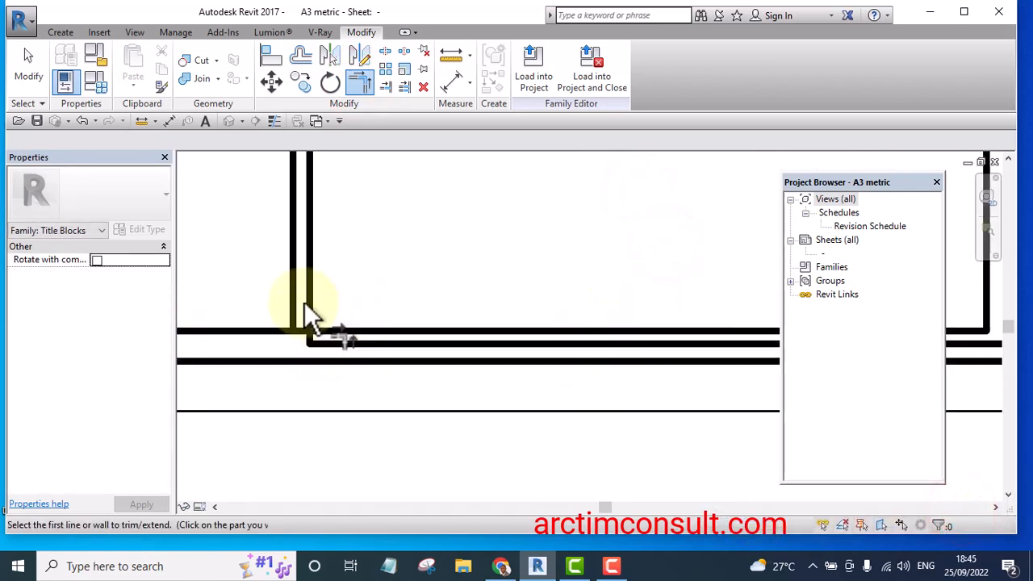
left_click(294, 281)
left_click(361, 347)
scroll(411, 328, "down", 2)
scroll(669, 339, "up", 2)
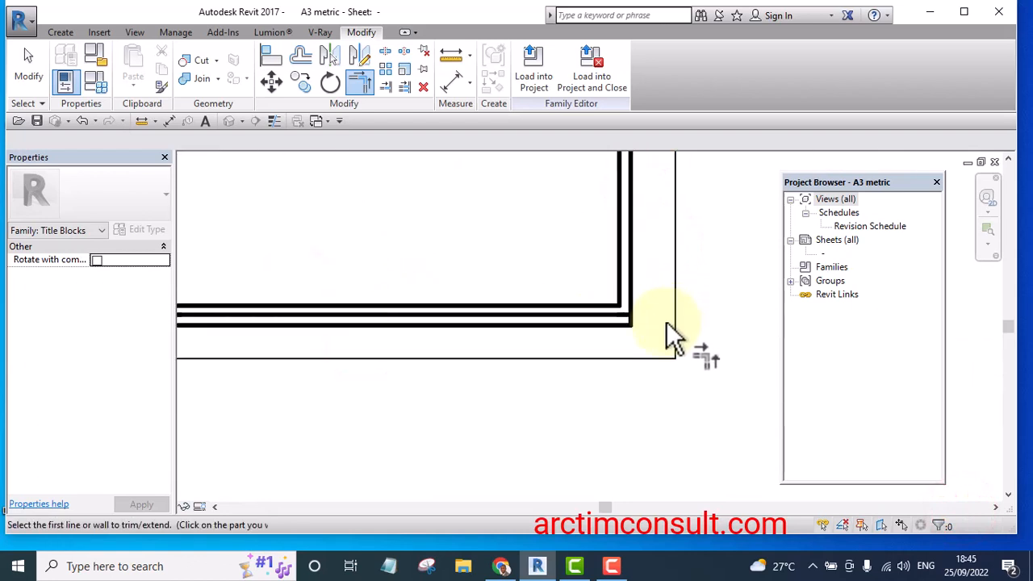
scroll(386, 305, "up", 2)
Split the strip's inner bottom line on both sides of the rightmost box's double left line and delete the segment between
left_click(385, 50)
scroll(347, 323, "up", 2)
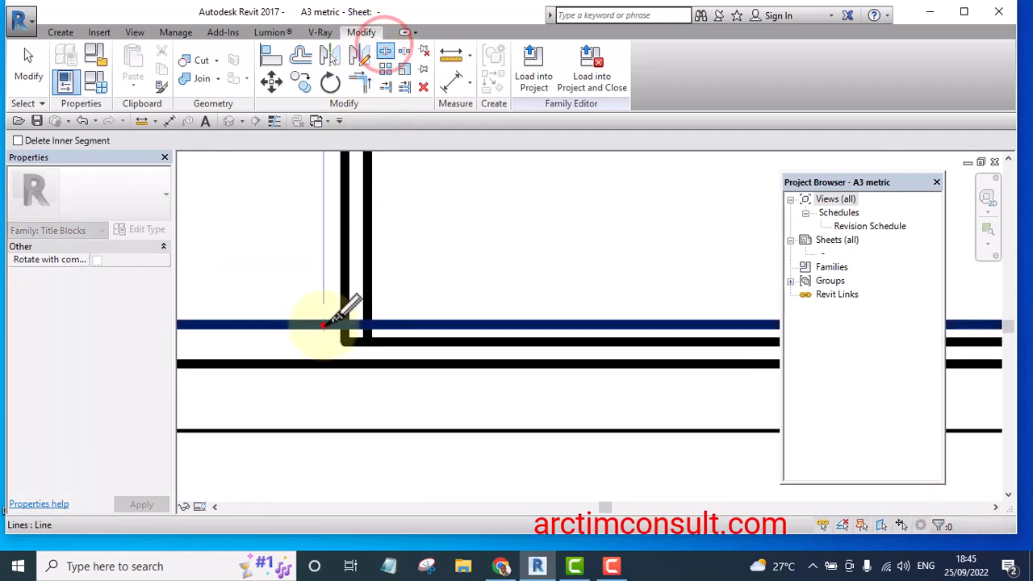
left_click(323, 325)
left_click(400, 326)
key("Escape")
left_click(387, 324)
key("Delete")
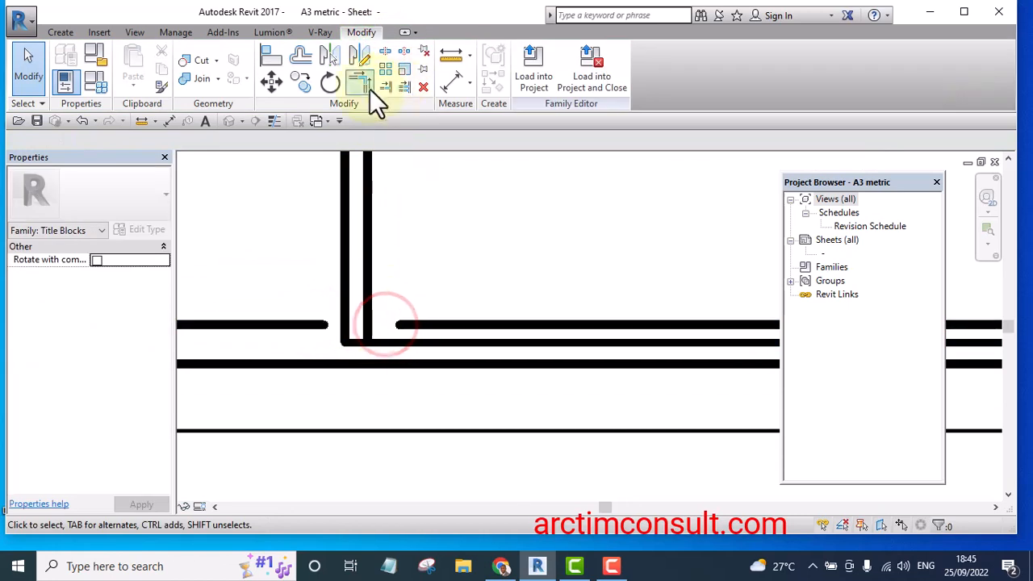
Extend the strip's inner bottom line to the box's outer left line, and join the box's inner left and bottom lines in a corner
left_click(406, 86)
left_click(347, 247)
left_click(306, 325)
left_click(360, 83)
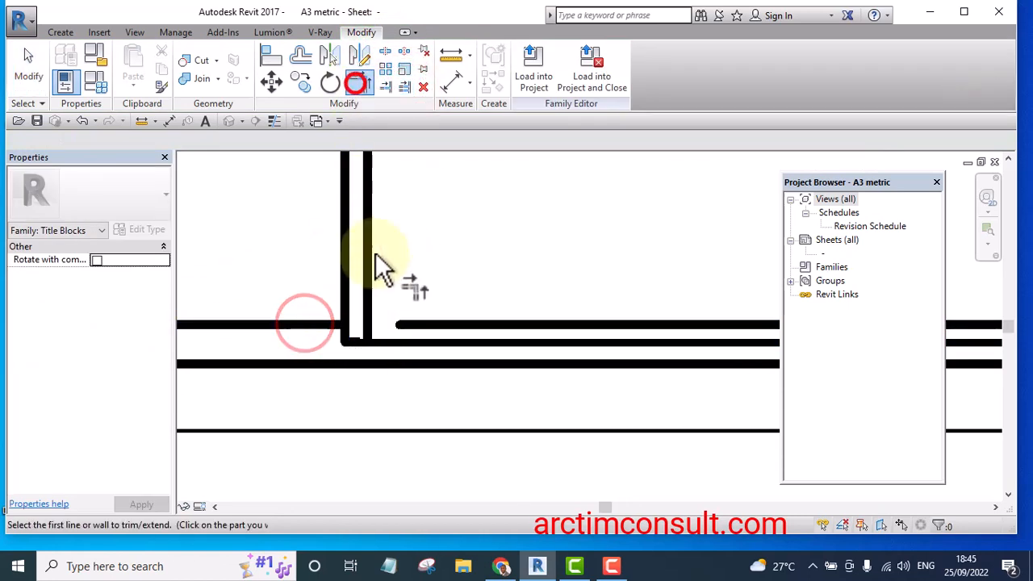
left_click(366, 227)
left_click(425, 323)
scroll(375, 324, "down", 5)
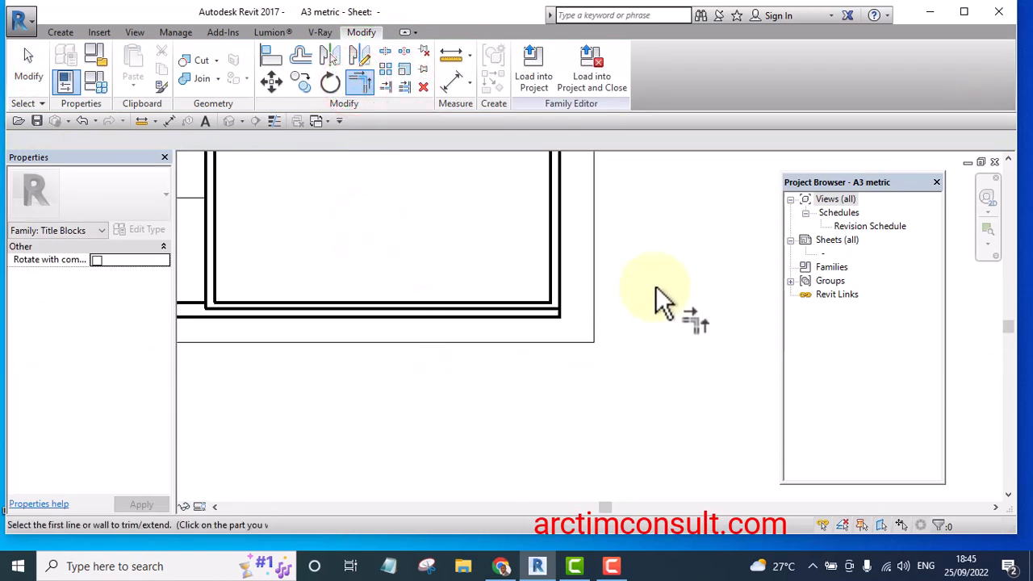
Move the rightmost box's two bottom lines down together so the lower one lies on the frame's bottom line
key("Escape")
scroll(358, 266, "up", 3)
scroll(314, 249, "down", 1)
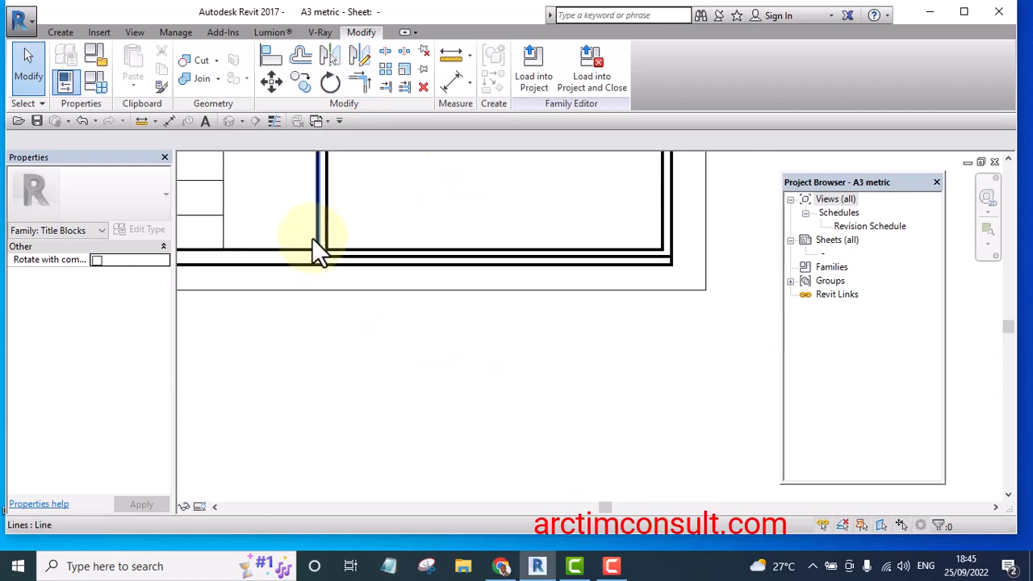
left_click_drag(293, 216, 739, 316)
left_click(271, 82)
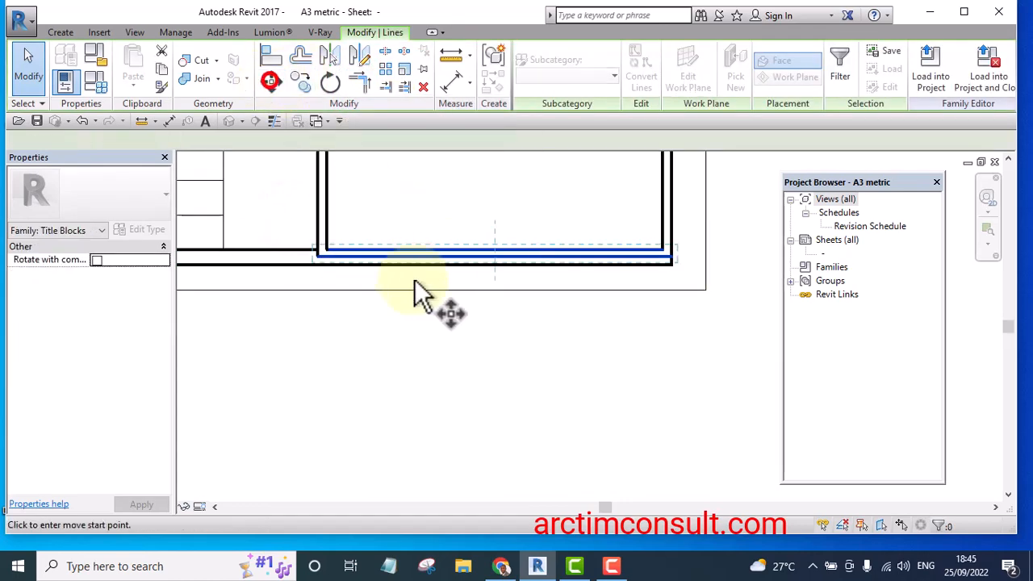
scroll(413, 258, "up", 3)
left_click(411, 241)
left_click(410, 261)
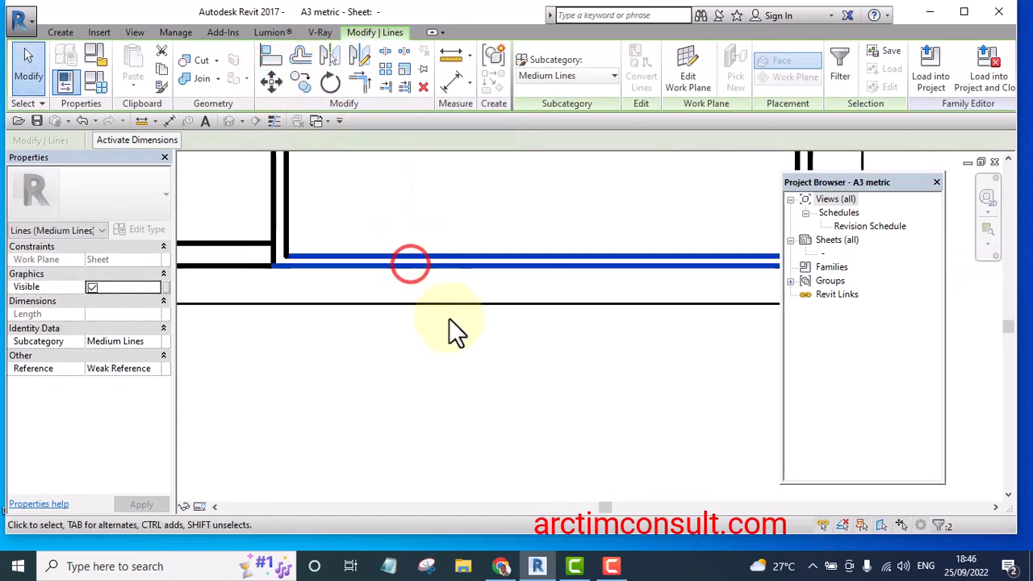
scroll(635, 325, "down", 3)
scroll(624, 303, "up", 2)
left_click(603, 283)
Examine the complete title block layout, including the bottom strip and the right column
scroll(629, 269, "down", 3)
scroll(398, 322, "up", 2)
middle_click_drag(440, 343, 428, 369)
scroll(444, 347, "down", 3)
scroll(565, 351, "up", 2)
middle_click_drag(603, 356, 648, 328)
scroll(654, 339, "down", 2)
scroll(650, 318, "up", 1)
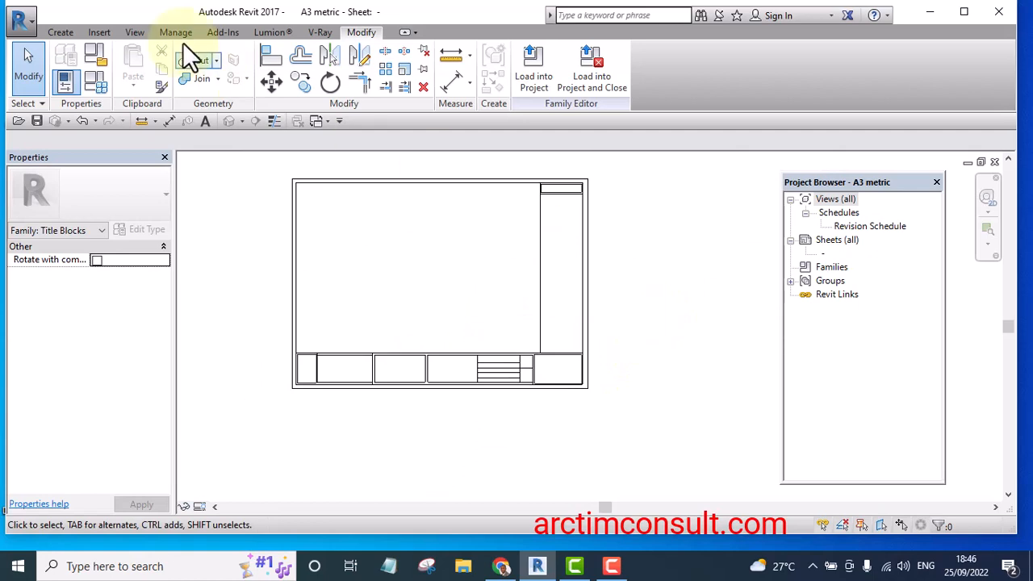
Save the title block as a new family file named A3 metric_Tim, with the maximum backups set to 1
left_click(29, 20)
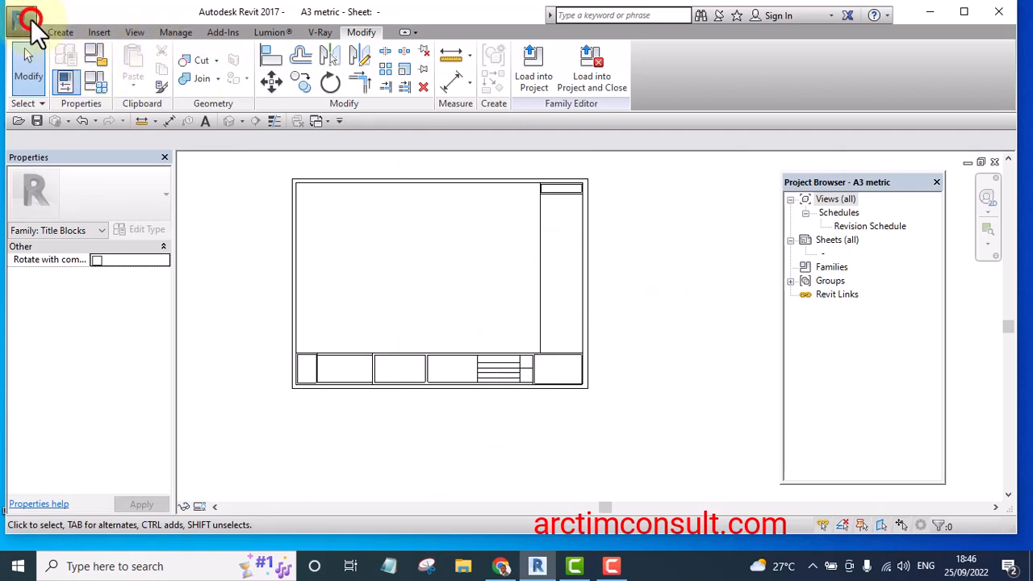
left_click(71, 193)
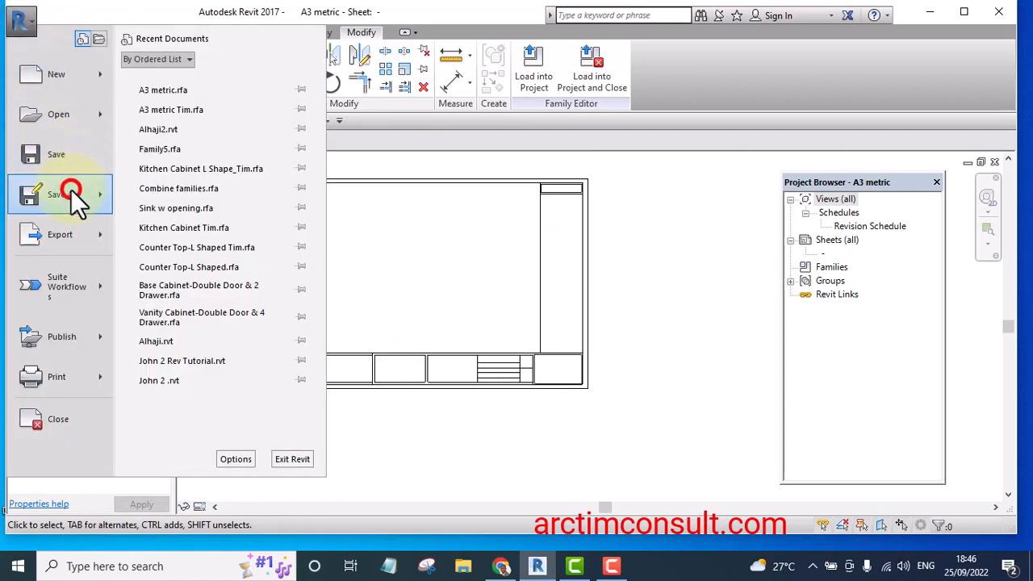
left_click(194, 134)
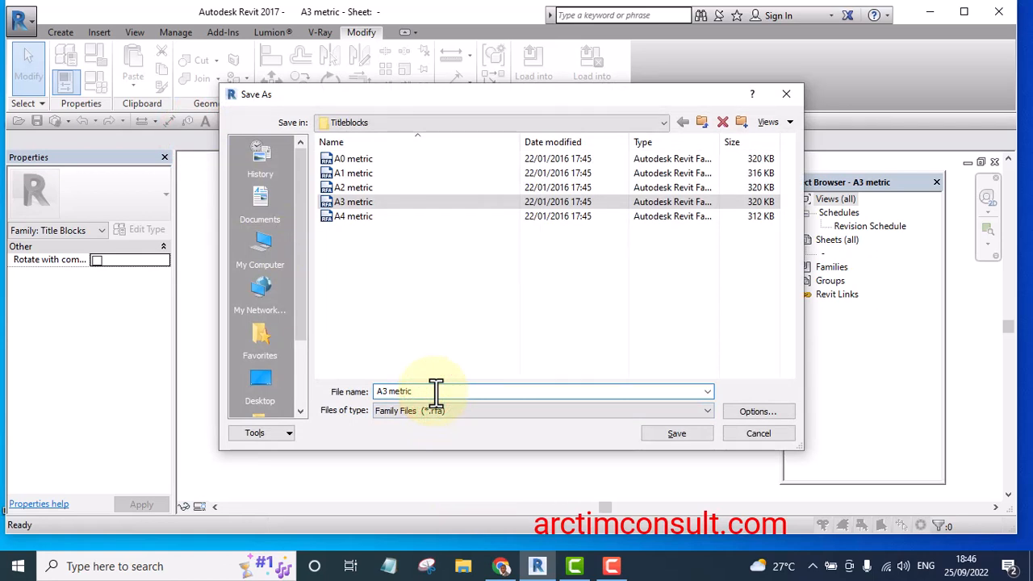
key("BackSpace")
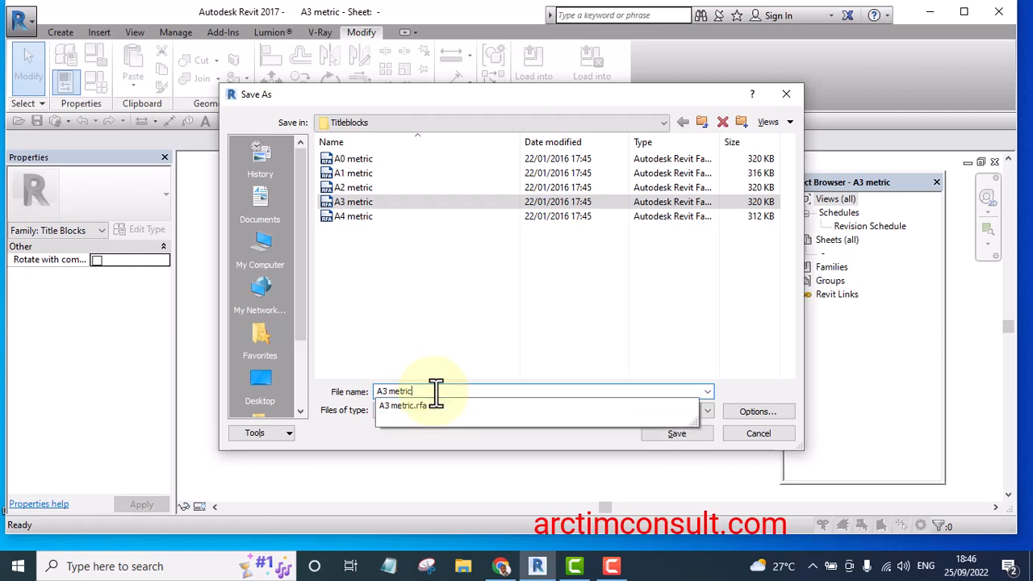
type("_Tim")
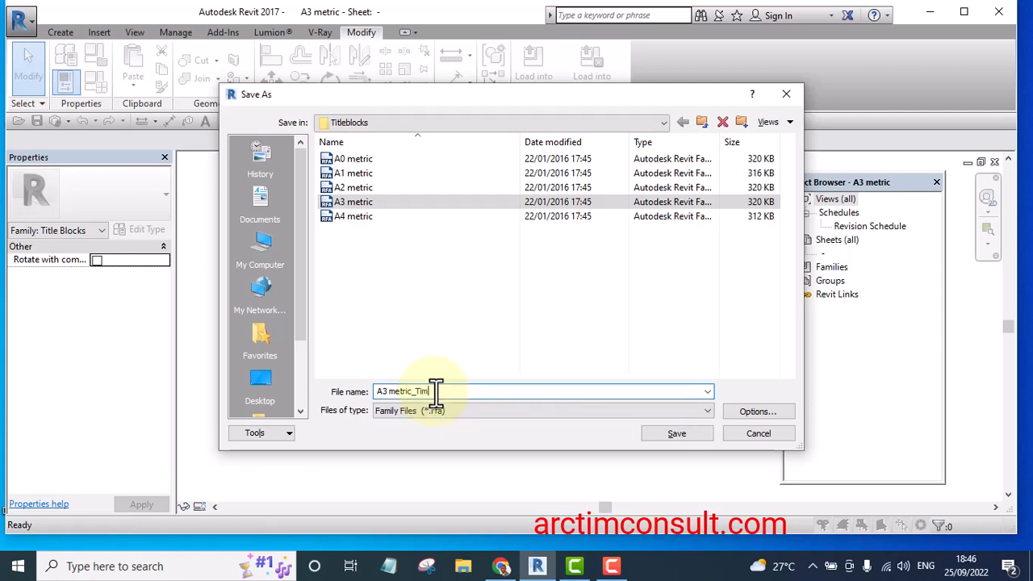
left_click(760, 411)
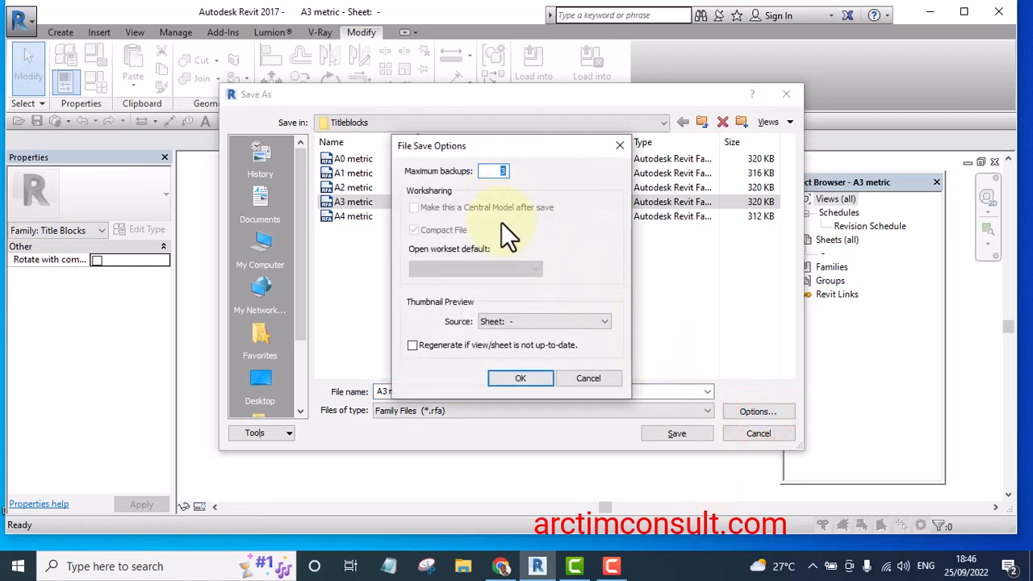
type("1")
left_click(520, 378)
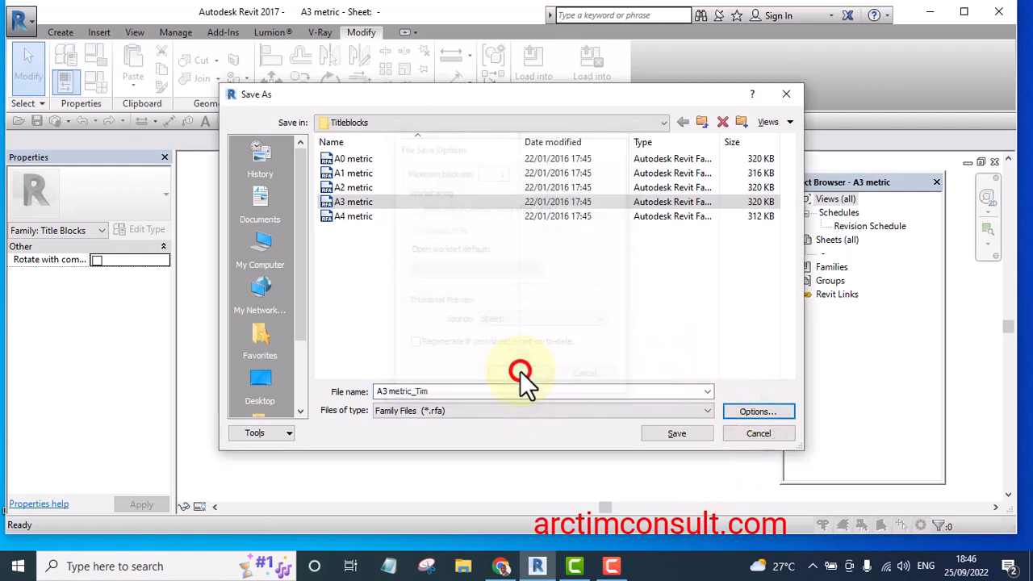
left_click(667, 434)
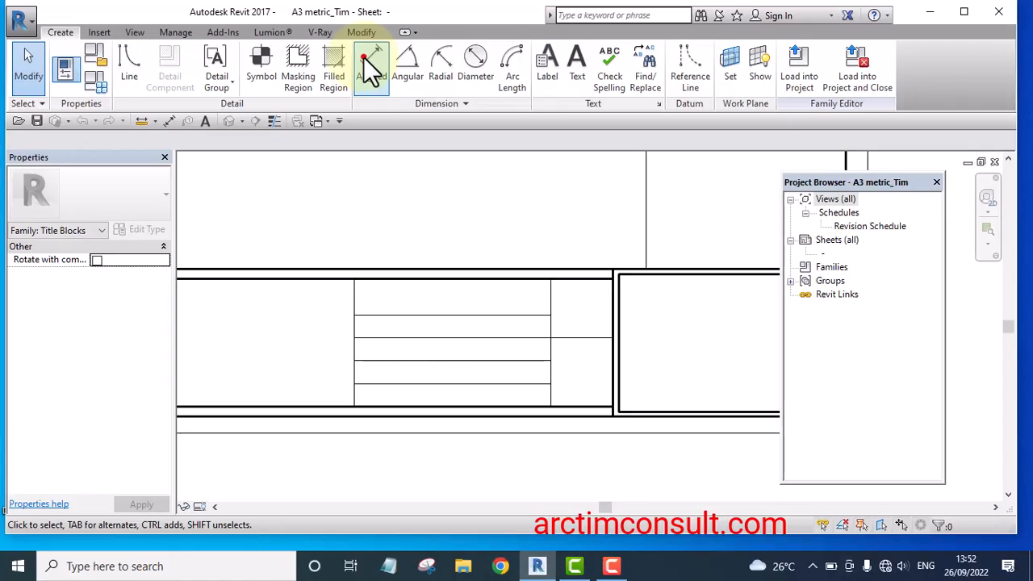
Place an aligned dimension string across the bottom strip's row lines, from its inner top line through each row to its inner bottom line
left_click(371, 67)
scroll(432, 279, "up", 1)
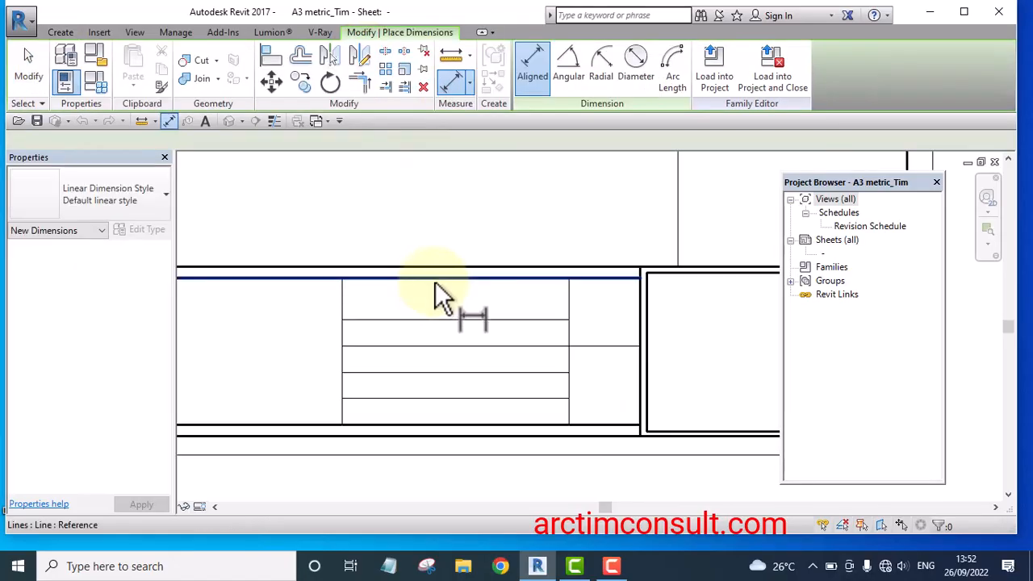
left_click(438, 279)
left_click(445, 319)
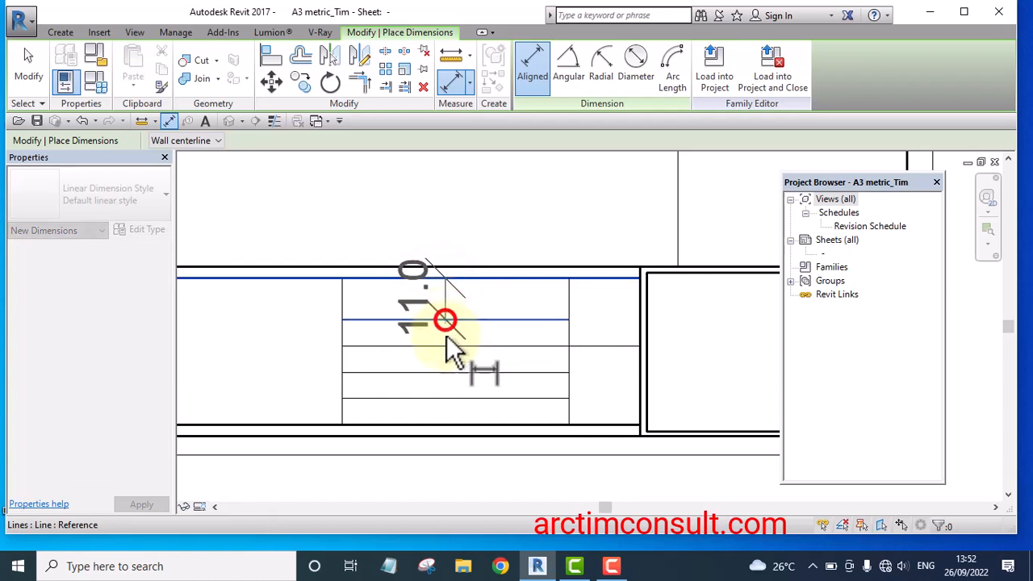
left_click(450, 349)
left_click(445, 373)
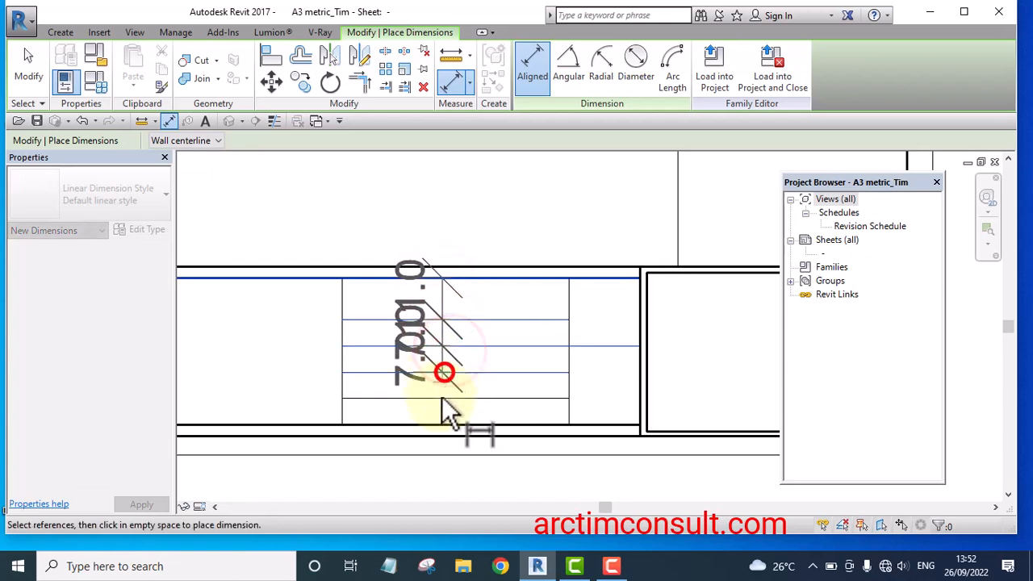
left_click(442, 398)
left_click(442, 426)
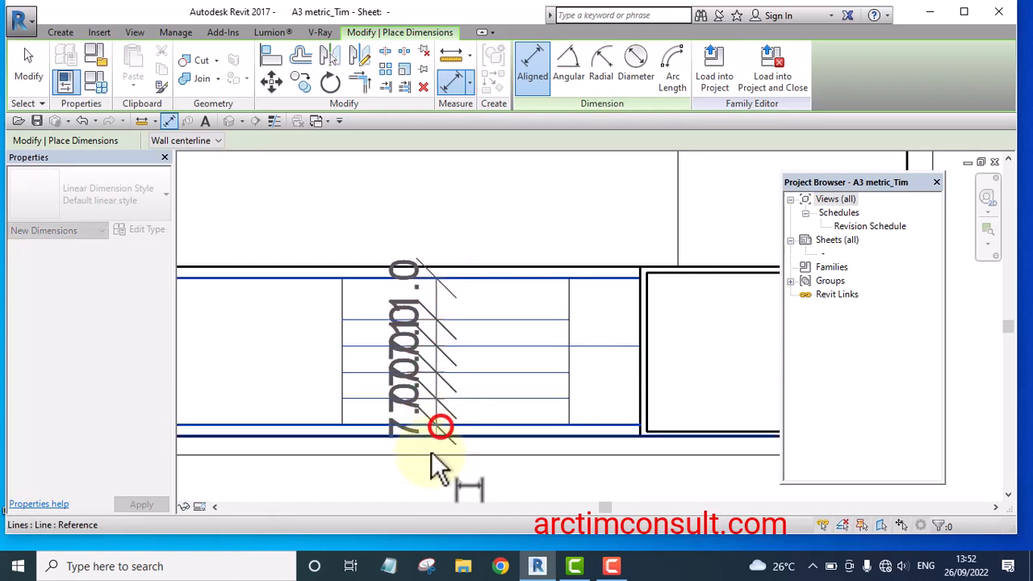
left_click(423, 473)
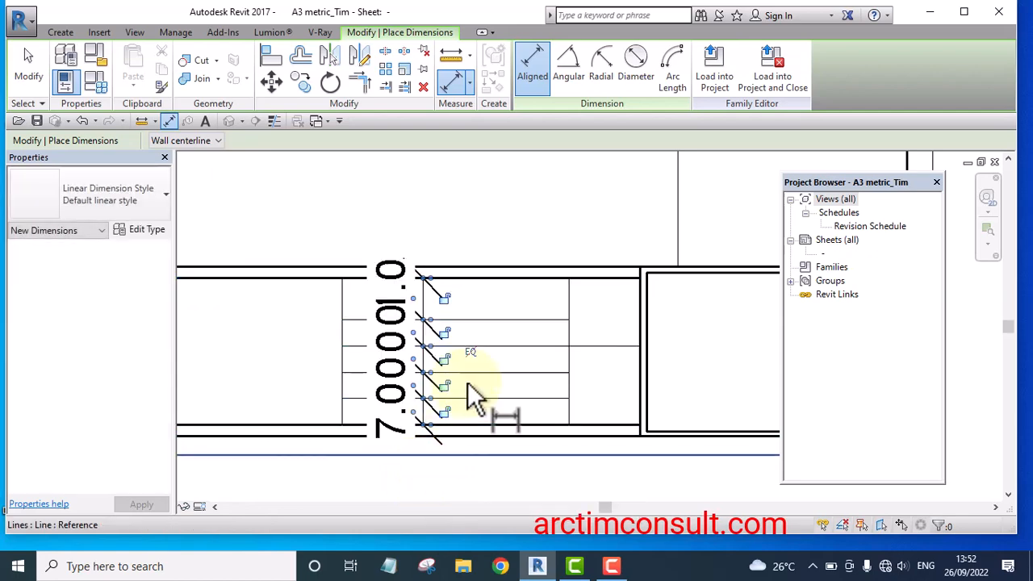
Make the dimensioned row lines equally spaced, and delete the dimension string
left_click(473, 351)
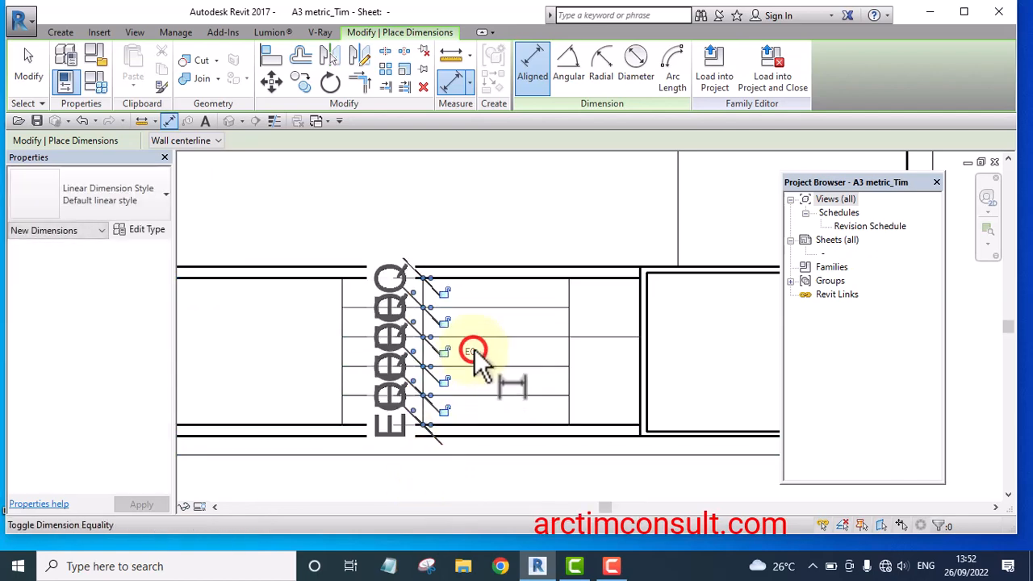
key("Escape")
key("Escape")
left_click(428, 325)
key("d")
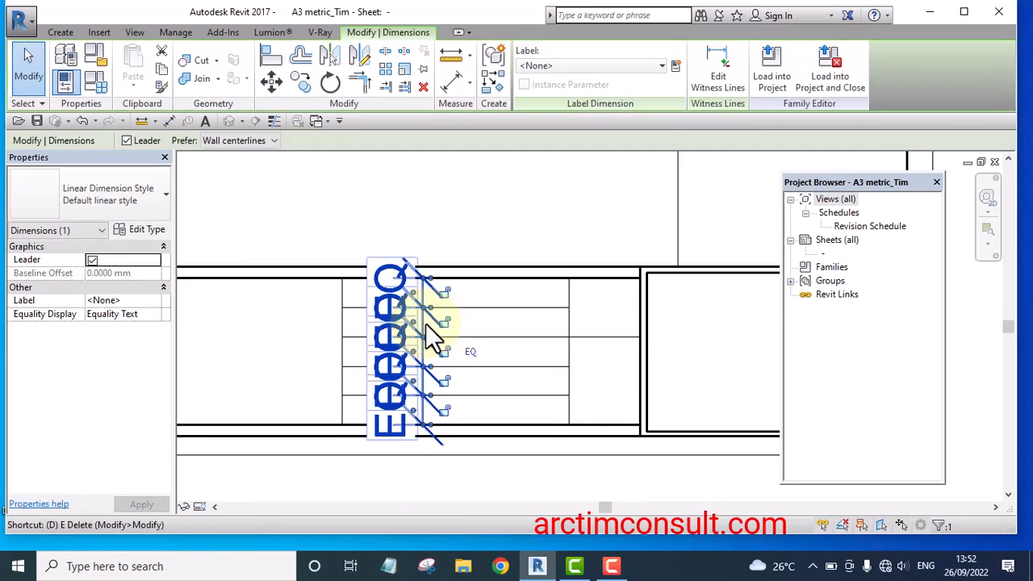
key("e")
scroll(500, 313, "down", 6)
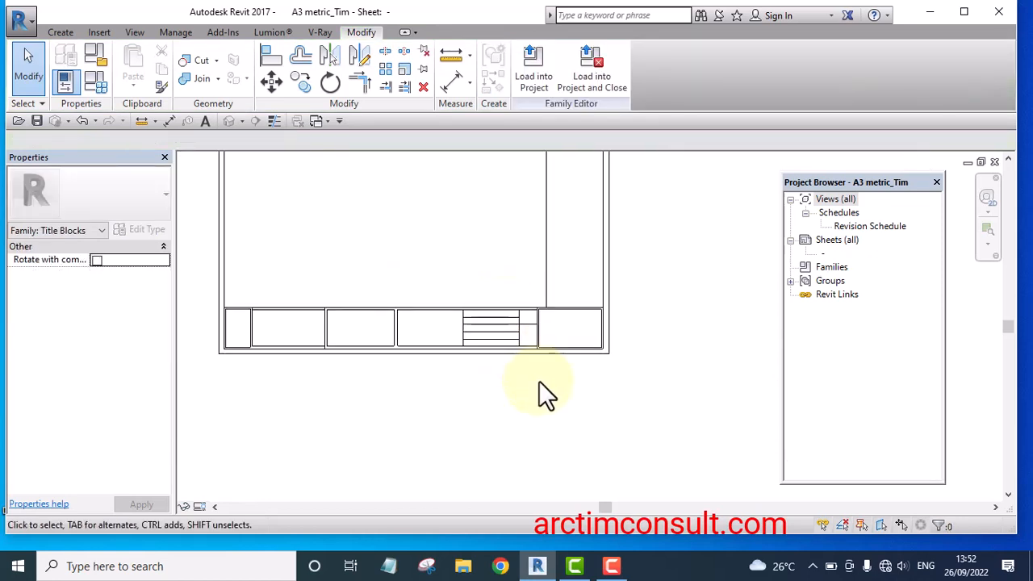
middle_click_drag(487, 316, 533, 342)
scroll(608, 304, "up", 5)
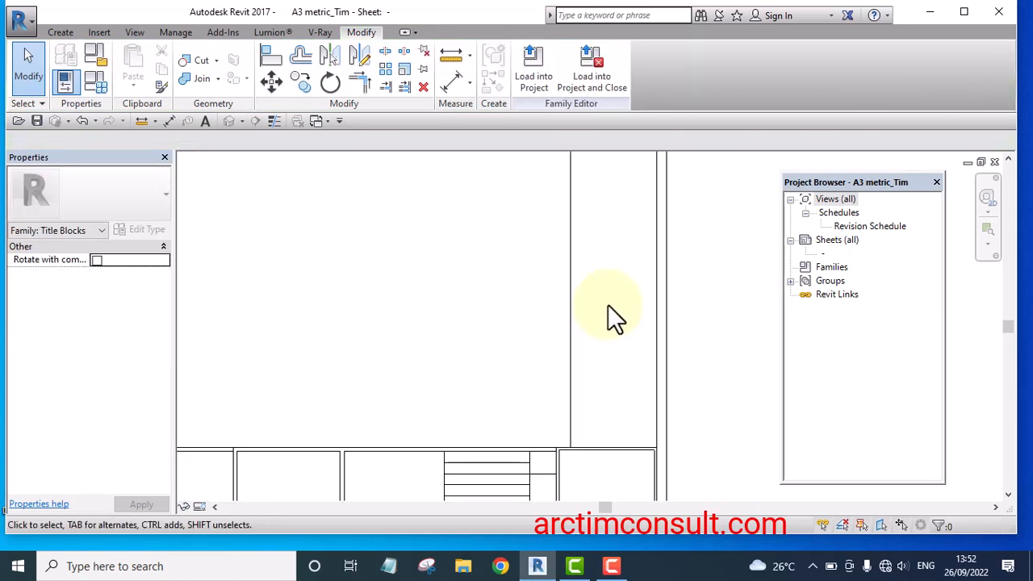
right_click(617, 237)
left_click(617, 237)
scroll(617, 237, "down", 4)
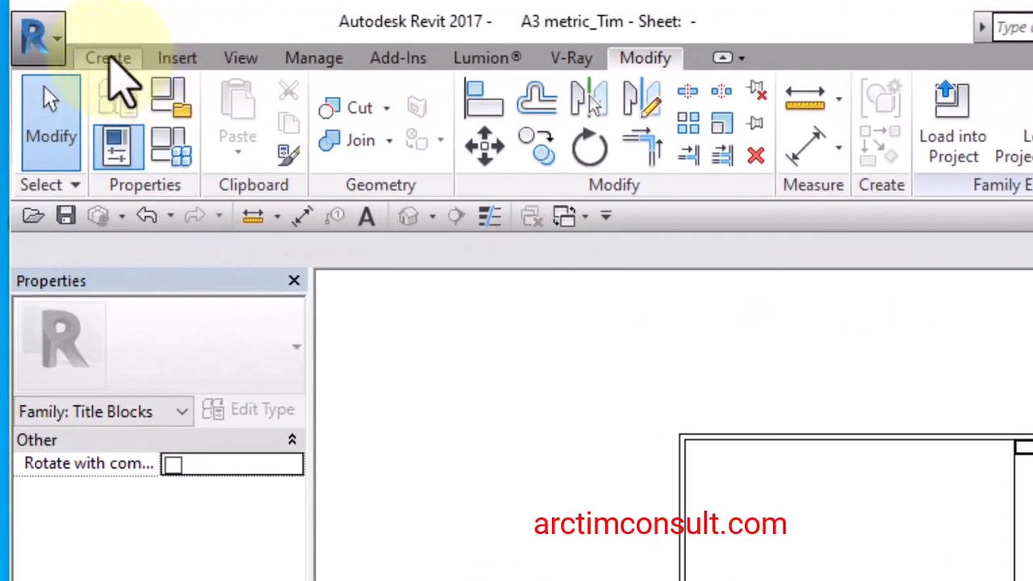
Start a filled region and duplicate its type Filled region 1 as a new type named Solid Black
left_click(92, 49)
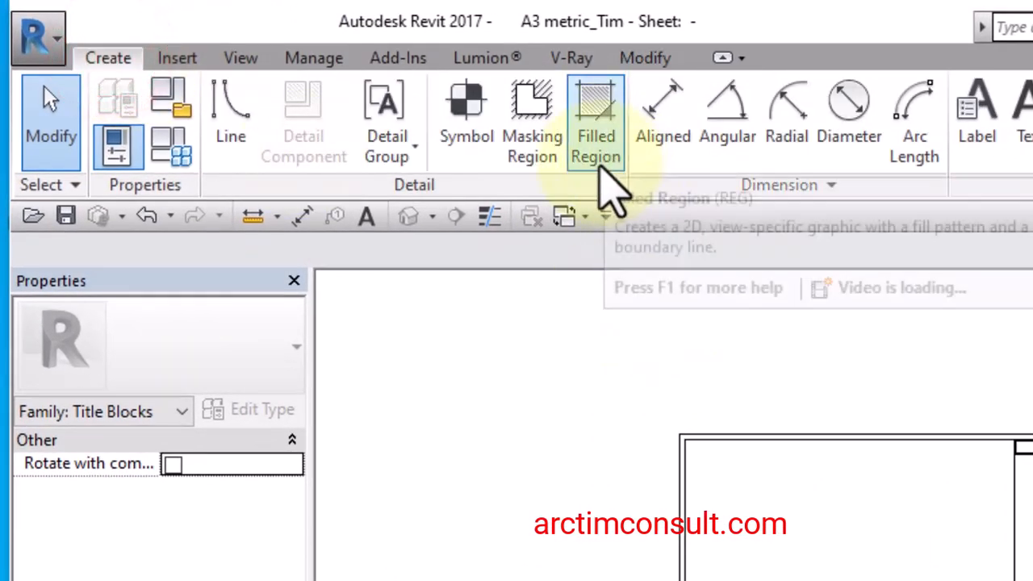
left_click(596, 123)
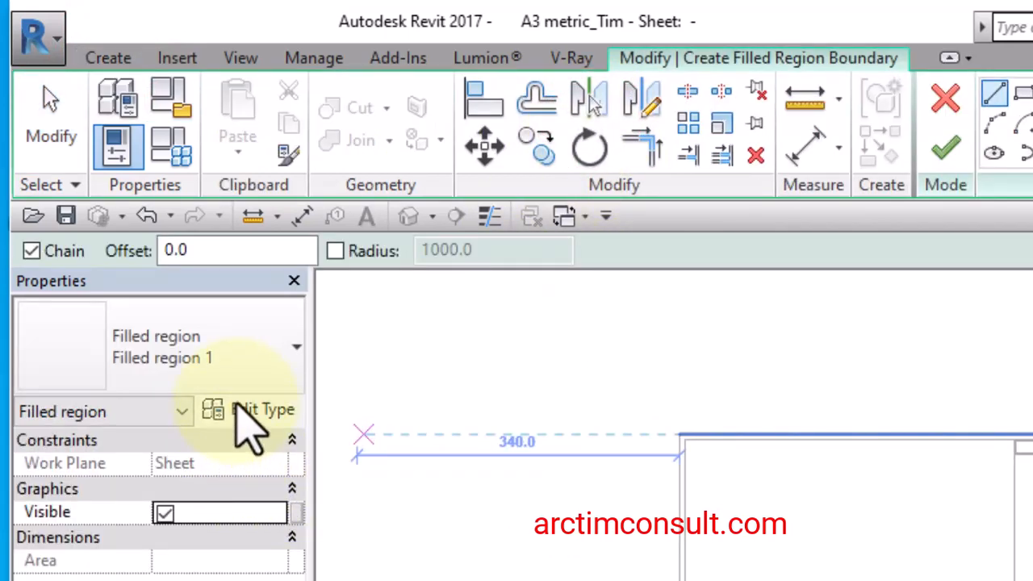
left_click(242, 342)
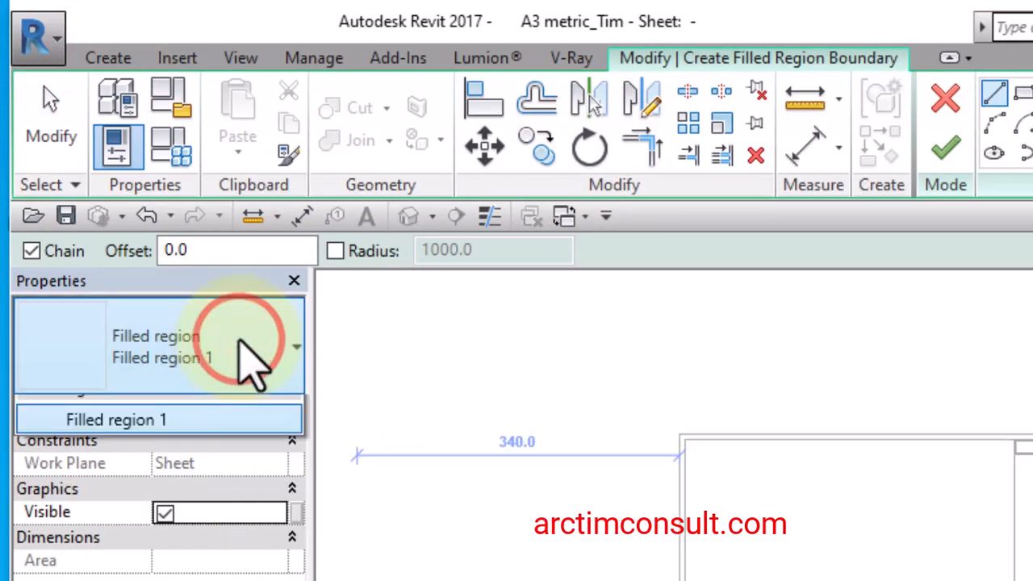
left_click(242, 342)
left_click(233, 331)
left_click(233, 331)
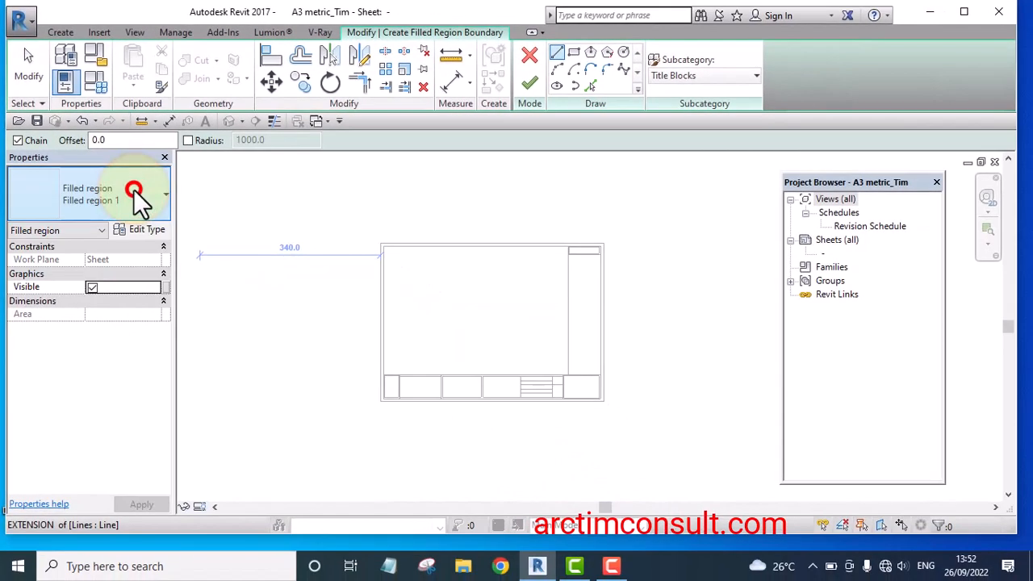
left_click(218, 401)
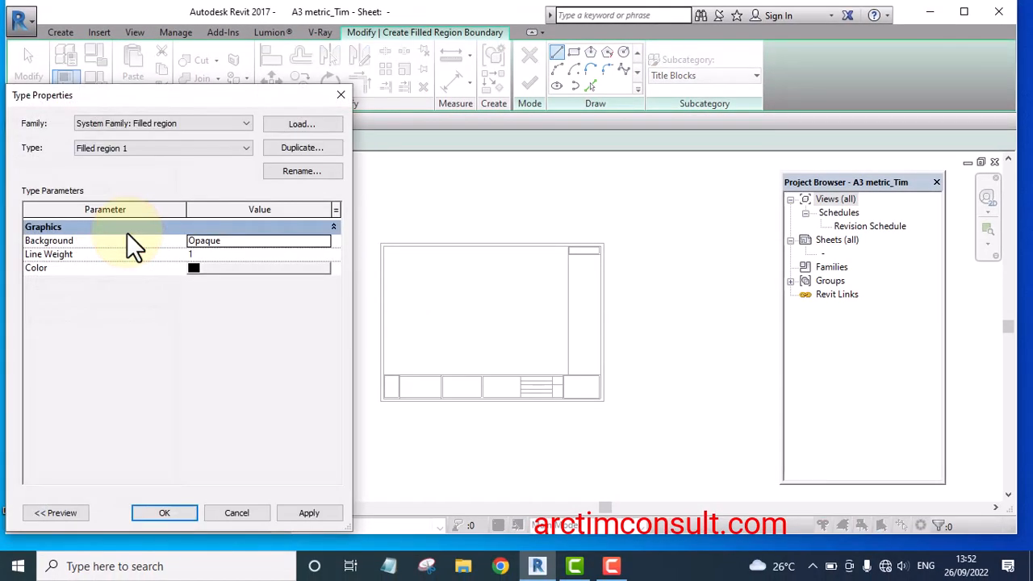
left_click(294, 146)
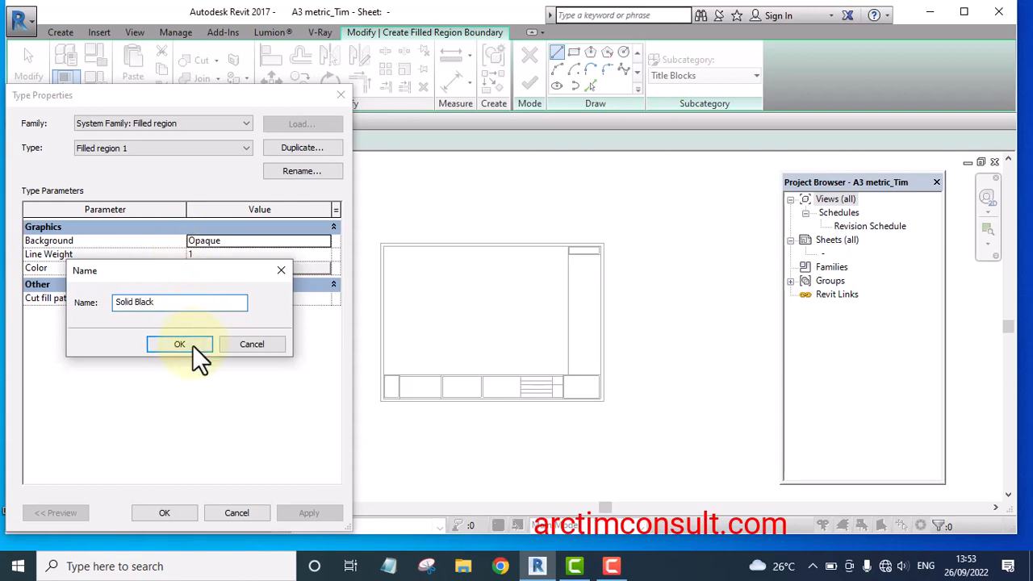
left_click(179, 344)
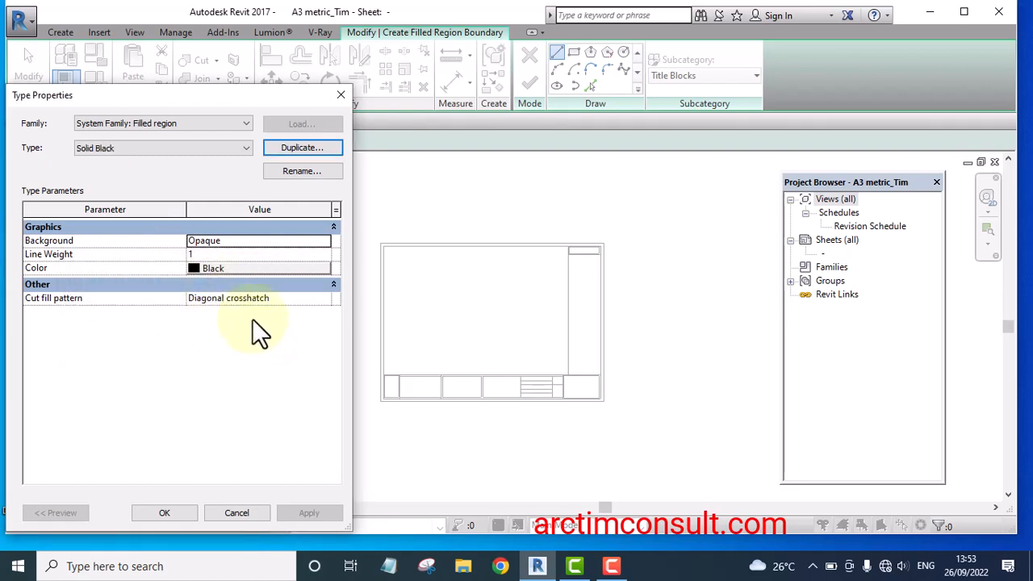
Set the Solid Black type's cut fill pattern to Solid fill, keep its color Black, and accept the type properties
left_click(194, 268)
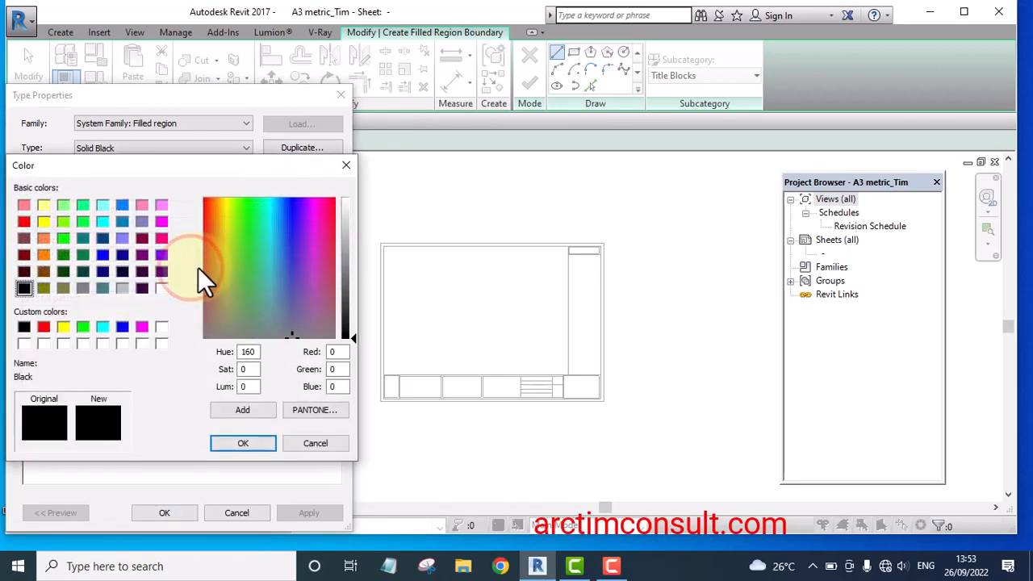
left_click(345, 166)
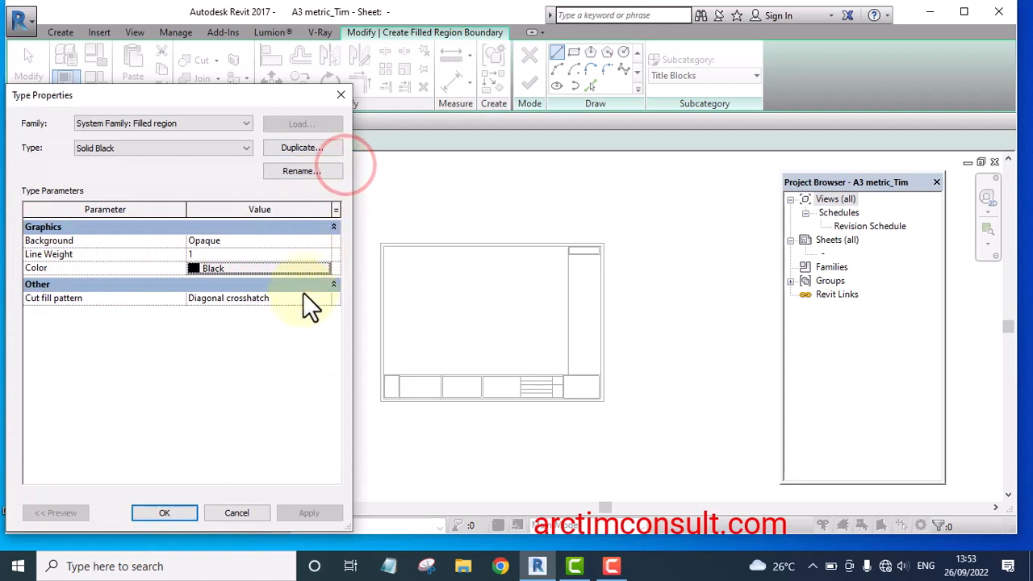
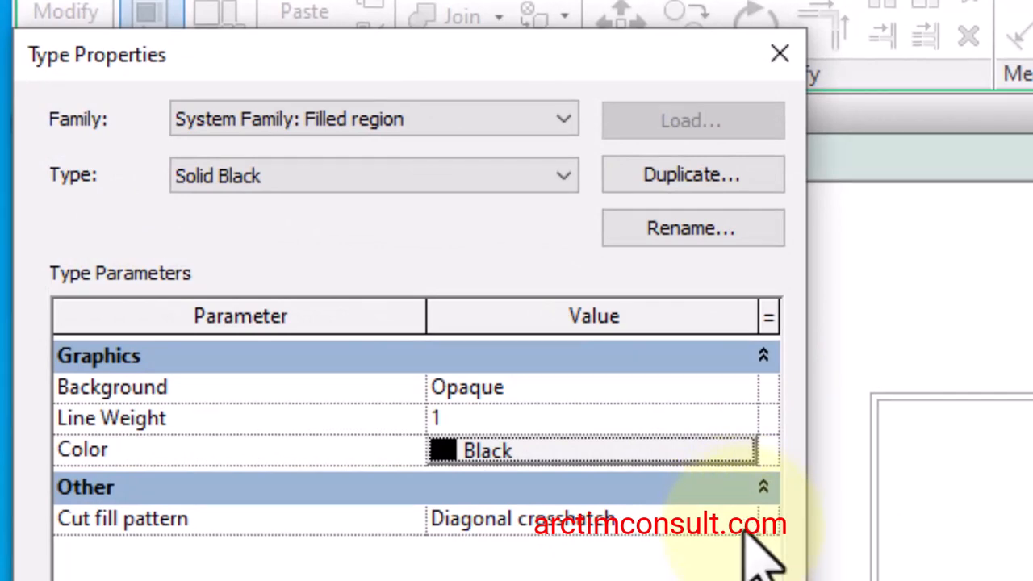
left_click(747, 519)
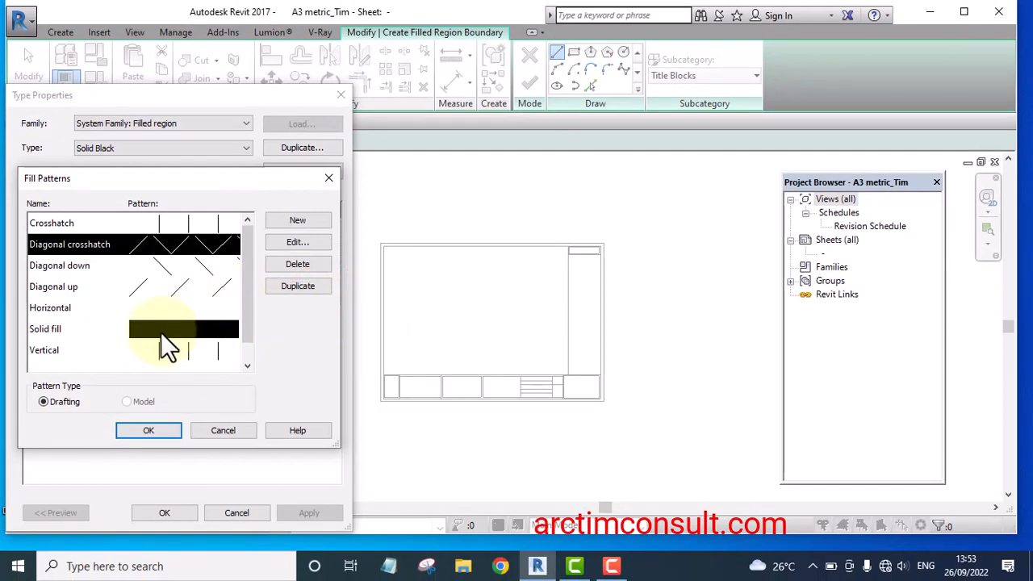
left_click(160, 328)
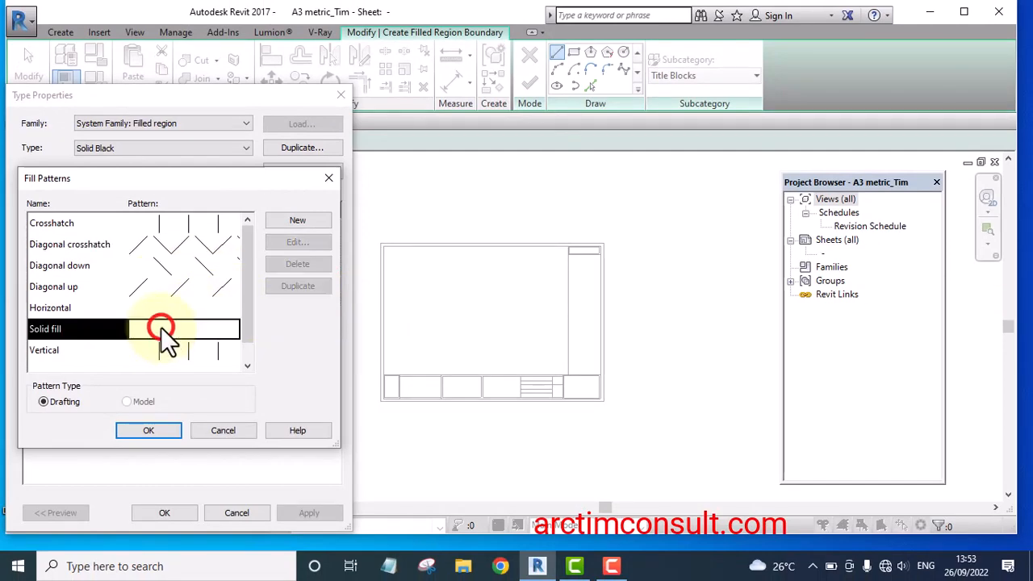
left_click(142, 431)
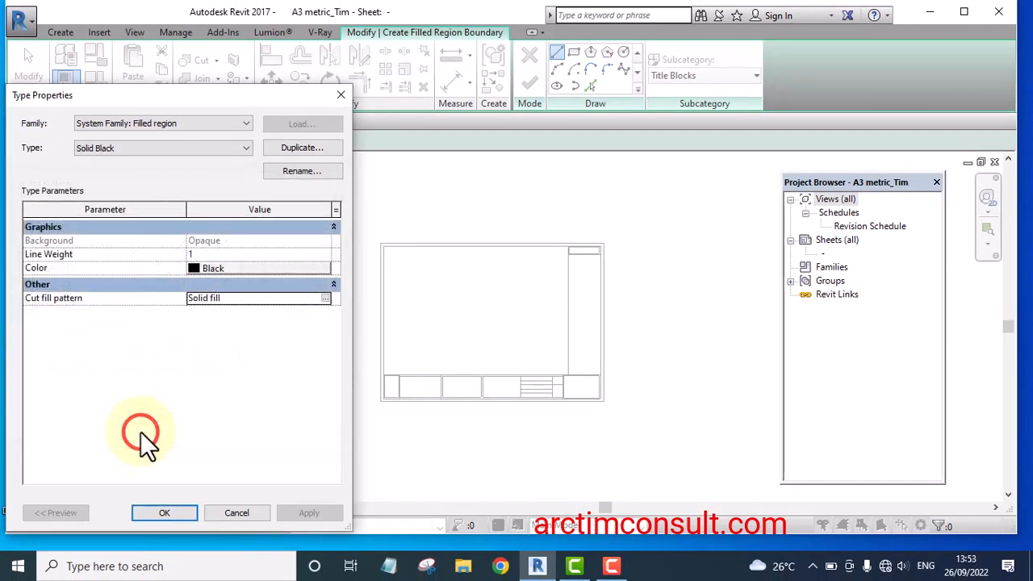
left_click(165, 513)
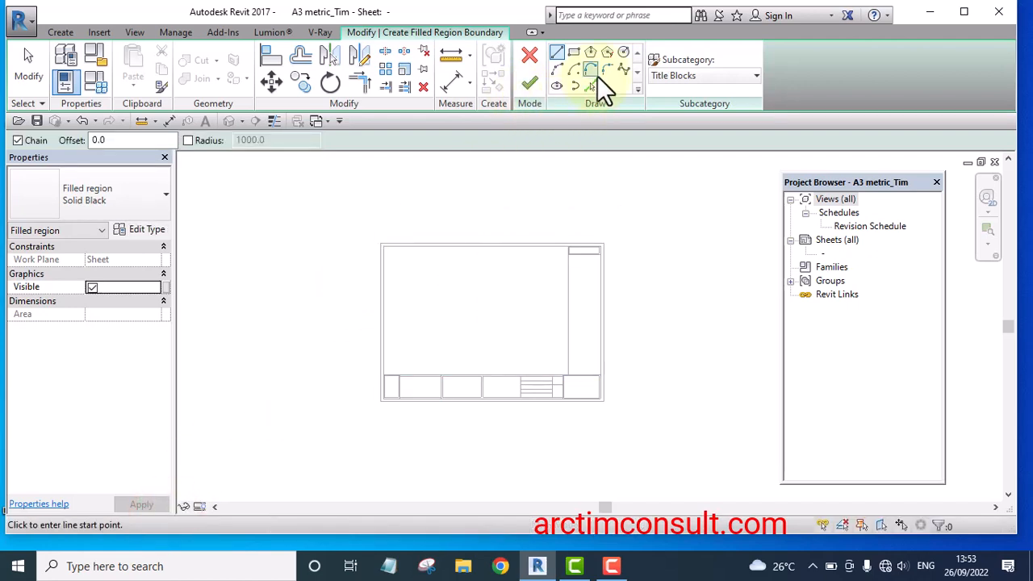
Sketch a rectangular filled region boundary along the outer lines of the narrow box at the bottom strip's left end
left_click(574, 52)
scroll(395, 392, "up", 4)
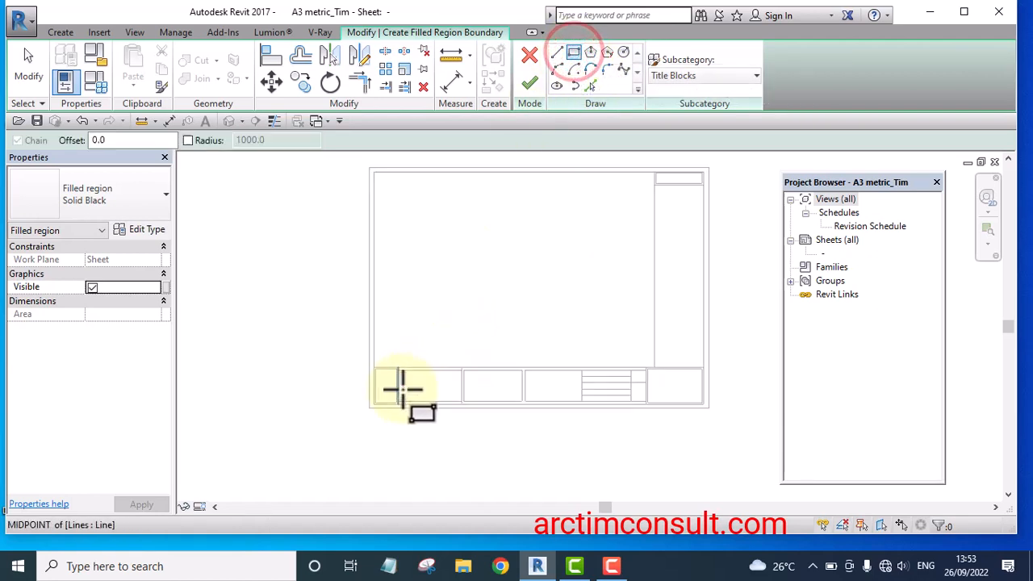
scroll(394, 396, "up", 3)
scroll(418, 227, "up", 3)
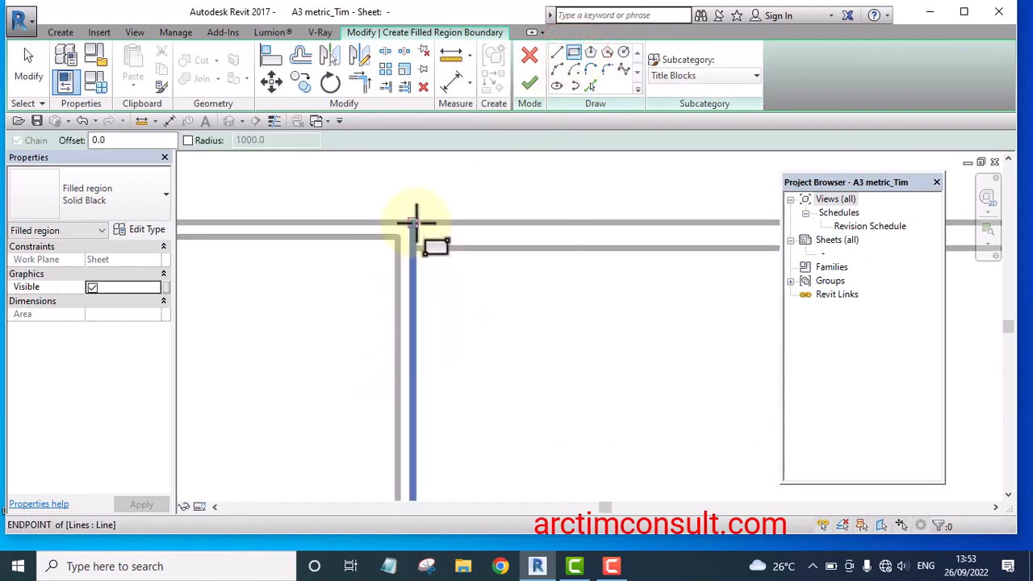
left_click(417, 221)
scroll(413, 219, "down", 4)
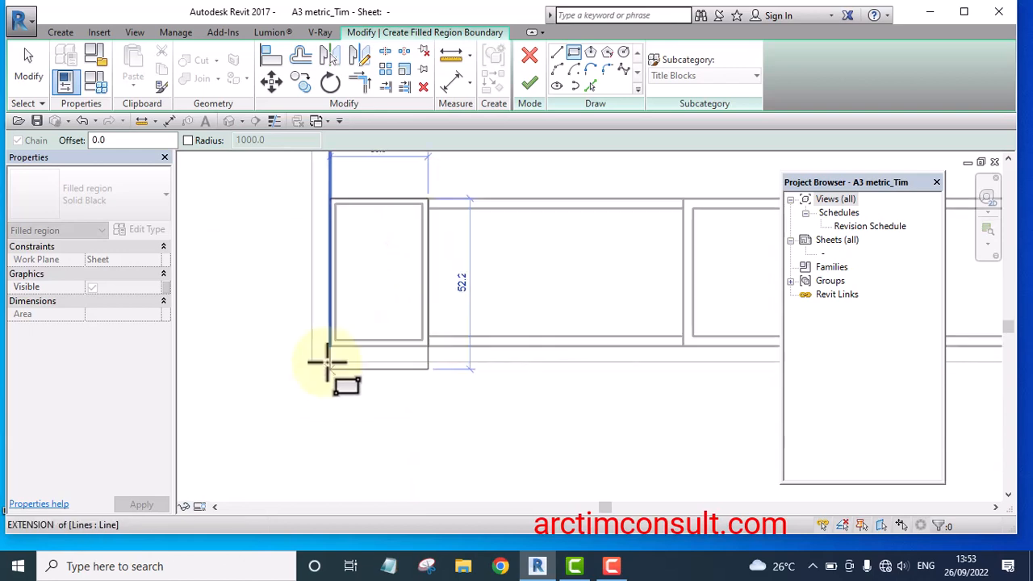
scroll(329, 349, "up", 3)
scroll(327, 343, "up", 2)
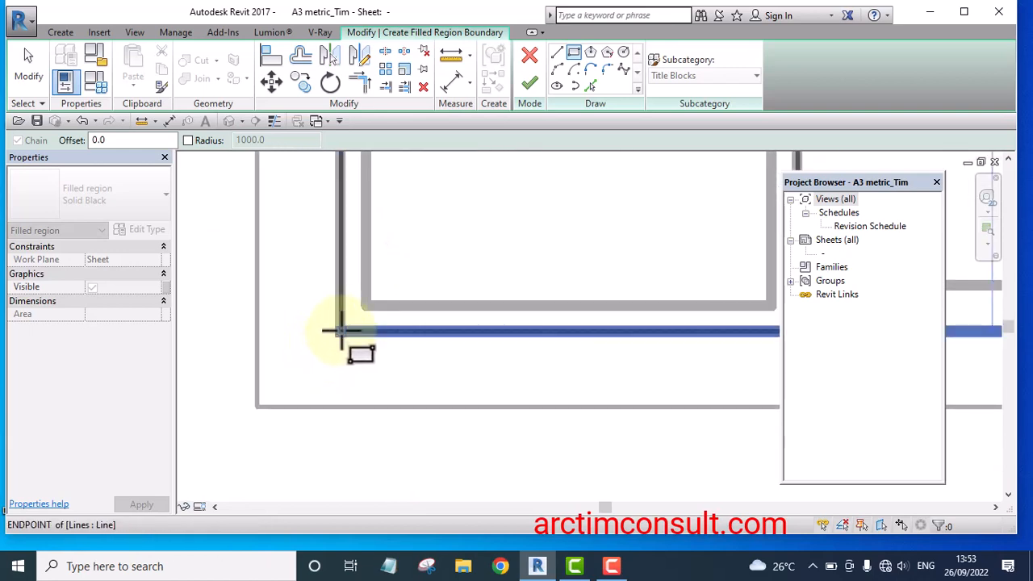
left_click(341, 330)
Sketch a second boundary rectangle along the inner lines of the same narrow left-end box
scroll(315, 349, "down", 2)
scroll(312, 358, "up", 3)
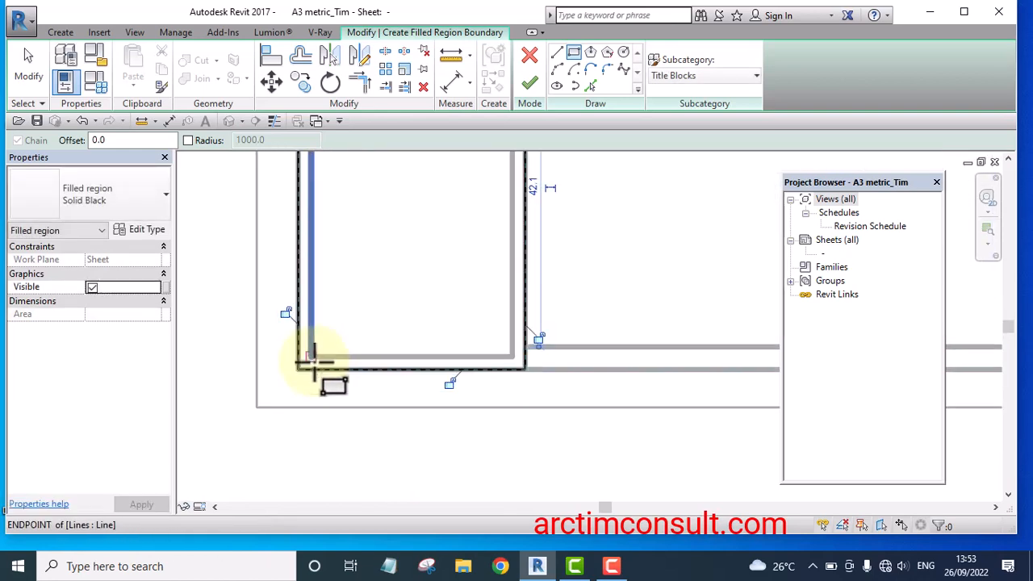
scroll(312, 356, "up", 2)
left_click(307, 359)
scroll(307, 358, "down", 3)
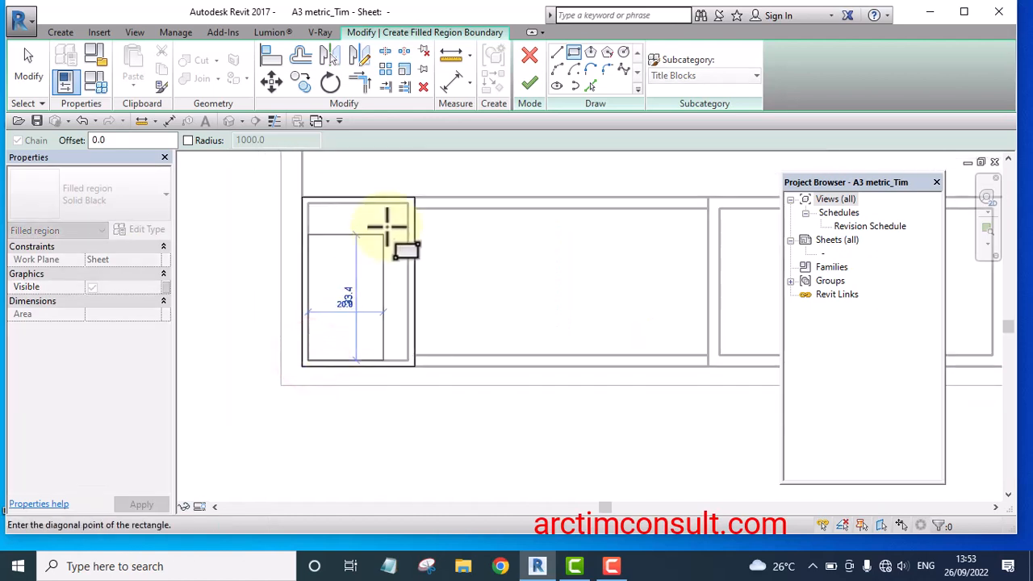
scroll(406, 196, "up", 3)
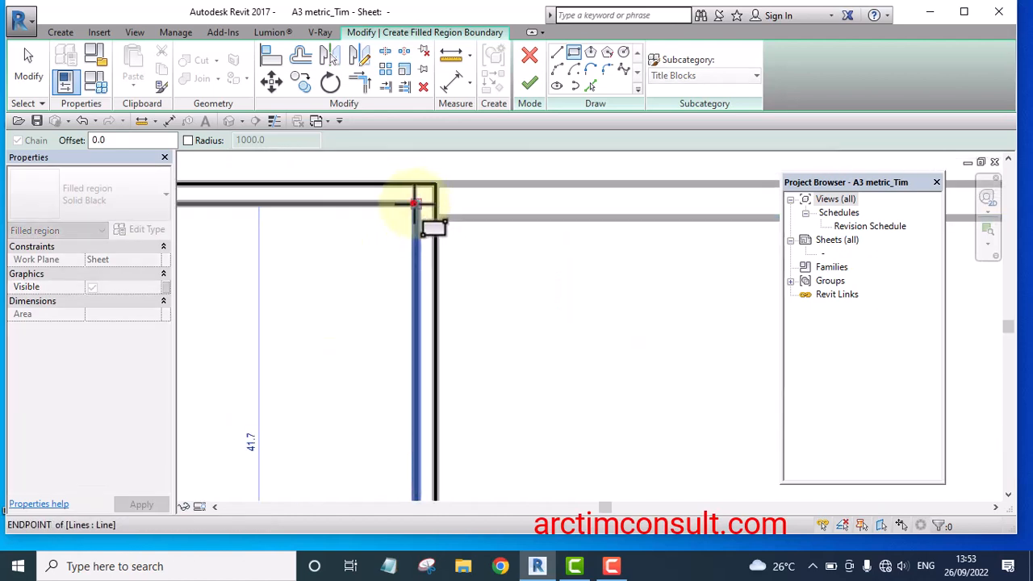
left_click(414, 202)
Sketch a boundary rectangle along the outer lines of the large box in the sheet's lower-right corner
scroll(364, 285, "down", 4)
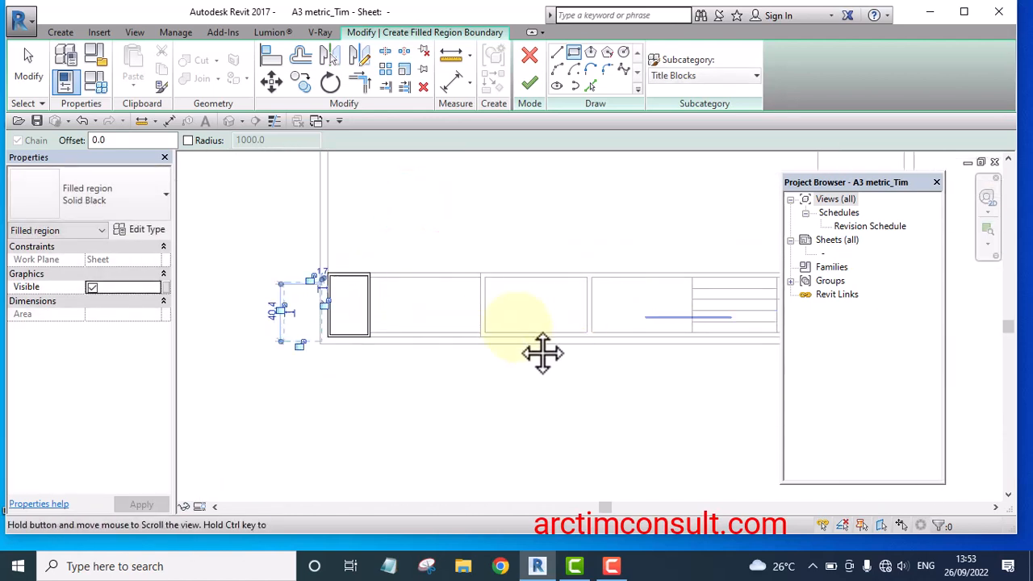
middle_click_drag(542, 352, 314, 353)
scroll(380, 330, "up", 4)
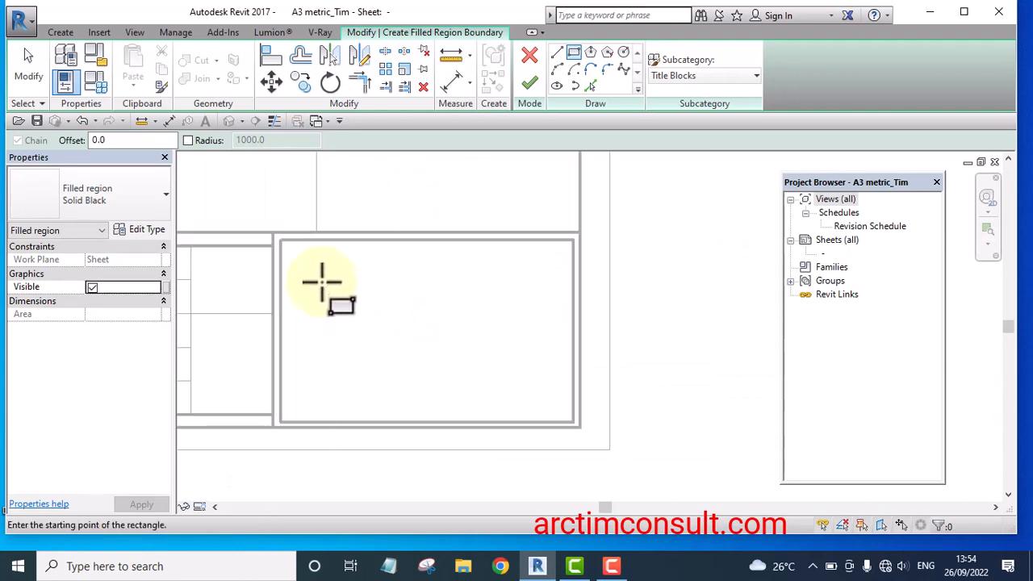
scroll(308, 267, "up", 5)
scroll(251, 227, "down", 4)
scroll(247, 215, "up", 2)
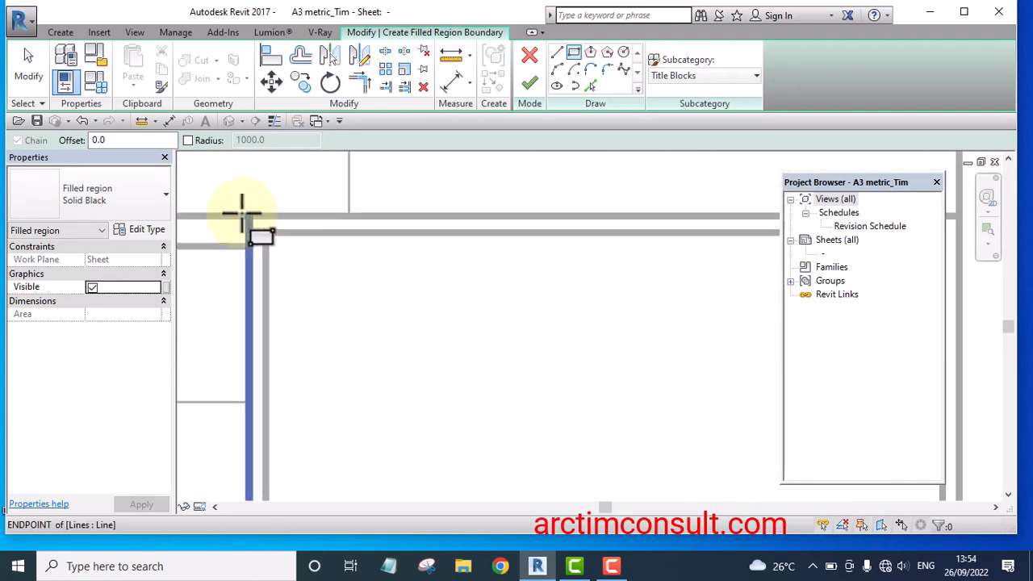
left_click(246, 216)
scroll(248, 218, "down", 3)
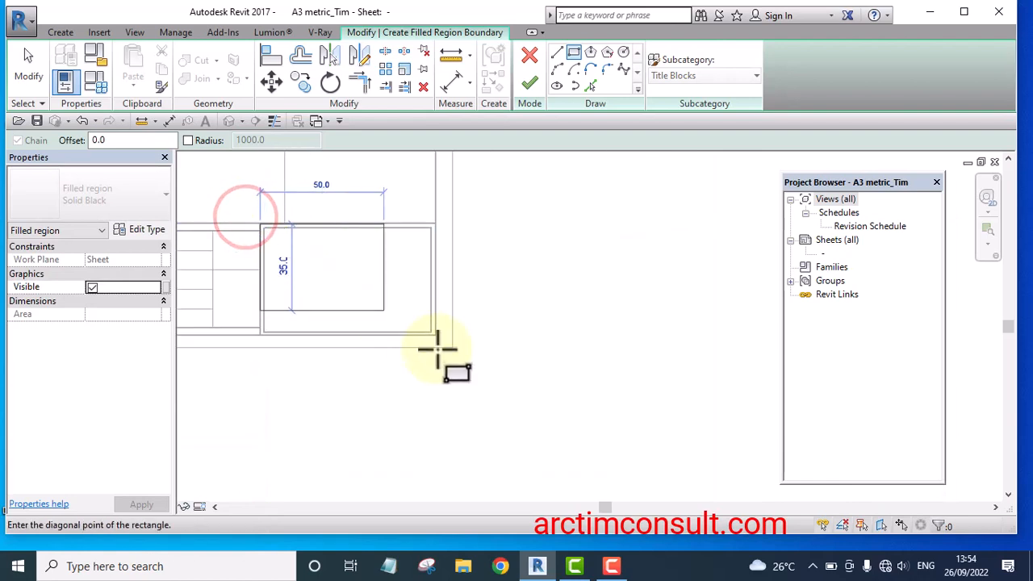
scroll(438, 343, "up", 3)
left_click(427, 339)
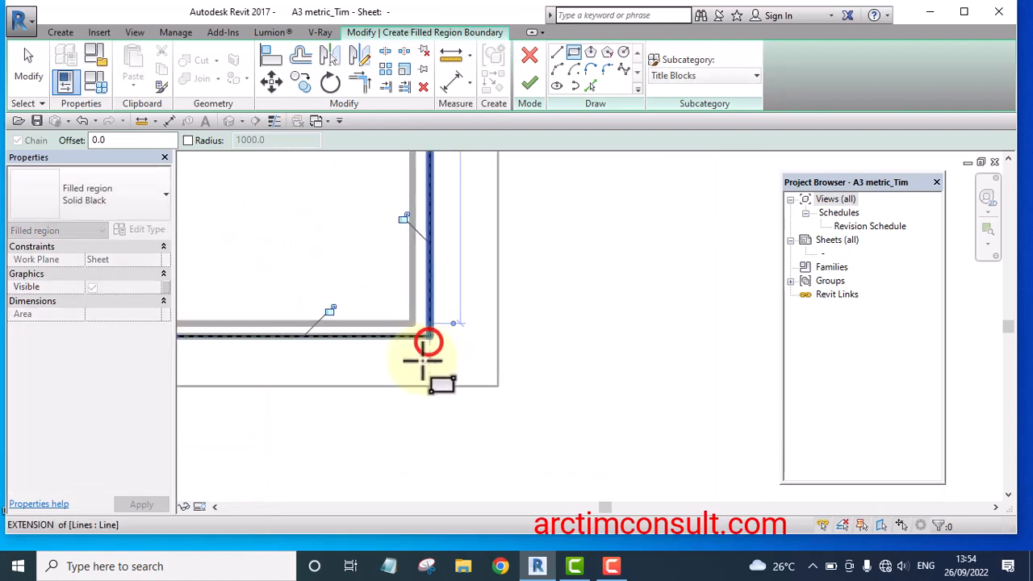
Sketch a second boundary rectangle along the inner lines of the lower-right corner box
scroll(427, 339, "up", 2)
left_click(410, 304)
scroll(459, 365, "down", 3)
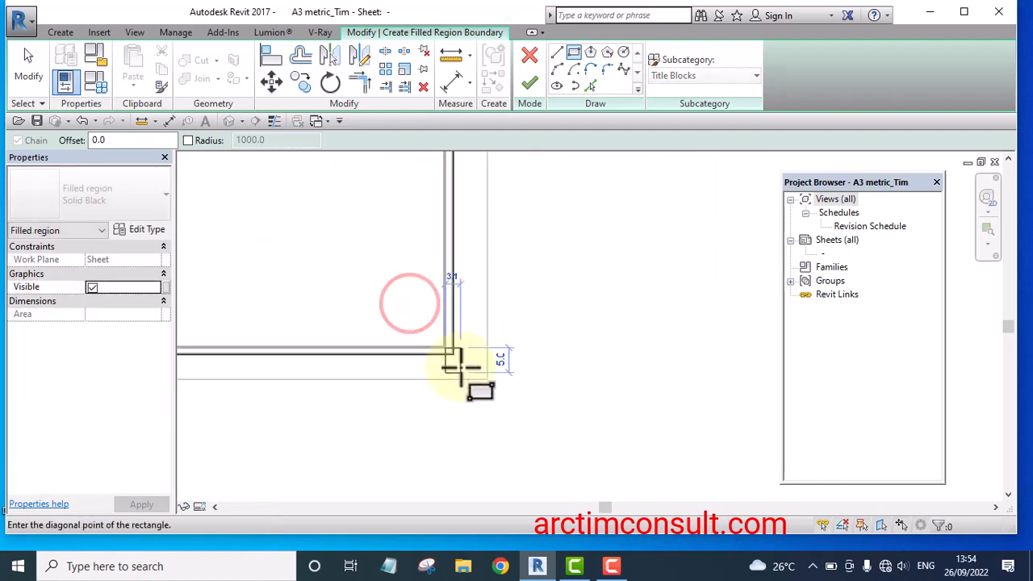
scroll(376, 323, "down", 2)
scroll(330, 283, "down", 1)
scroll(340, 270, "up", 2)
scroll(342, 278, "up", 1)
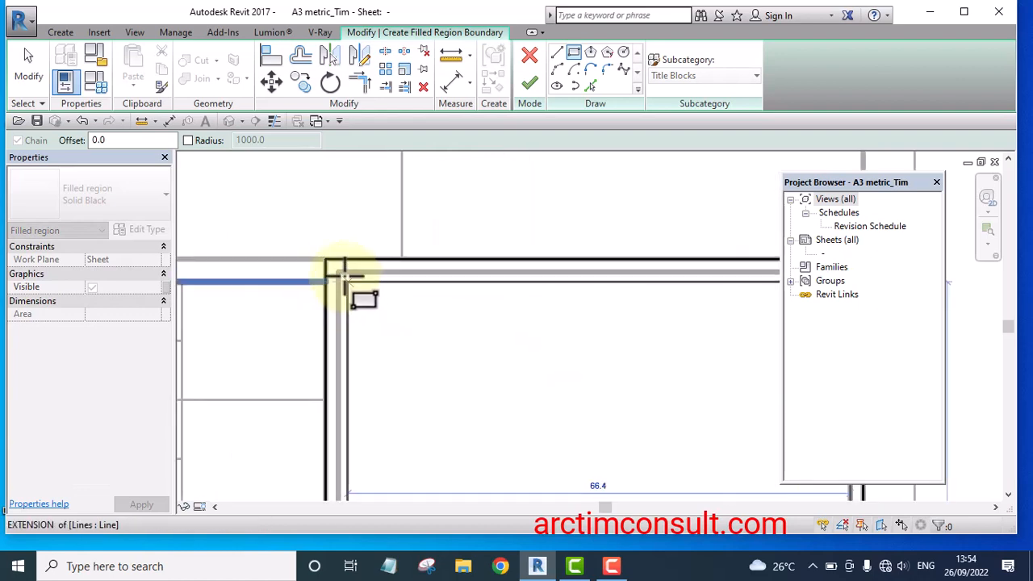
scroll(343, 270, "down", 1)
left_click(341, 272)
Sketch a boundary rectangle along the outer lines of the small box at the head of the right-hand column
scroll(412, 426, "down", 2)
scroll(417, 426, "down", 2)
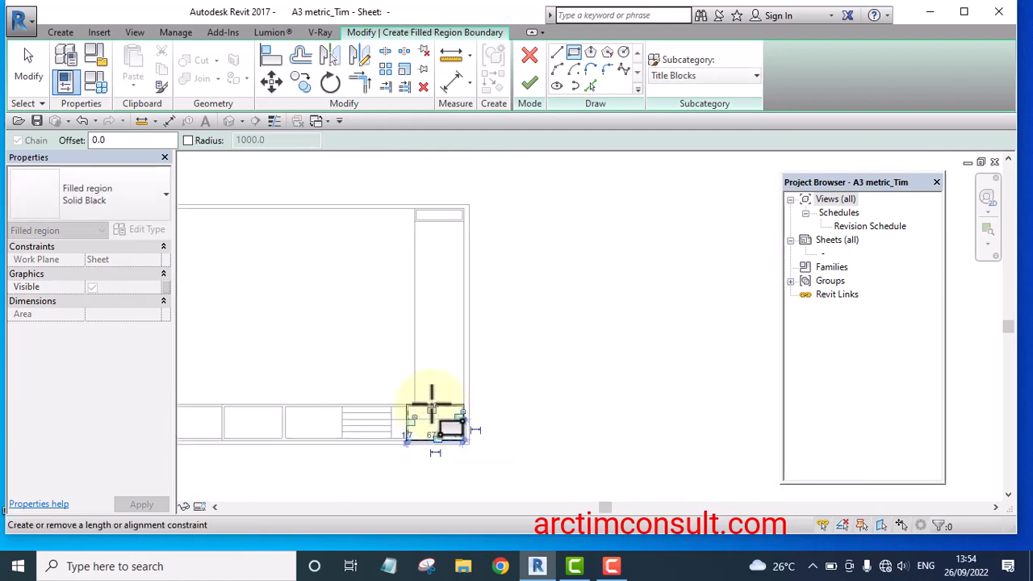
scroll(429, 277, "up", 4)
scroll(396, 290, "up", 2)
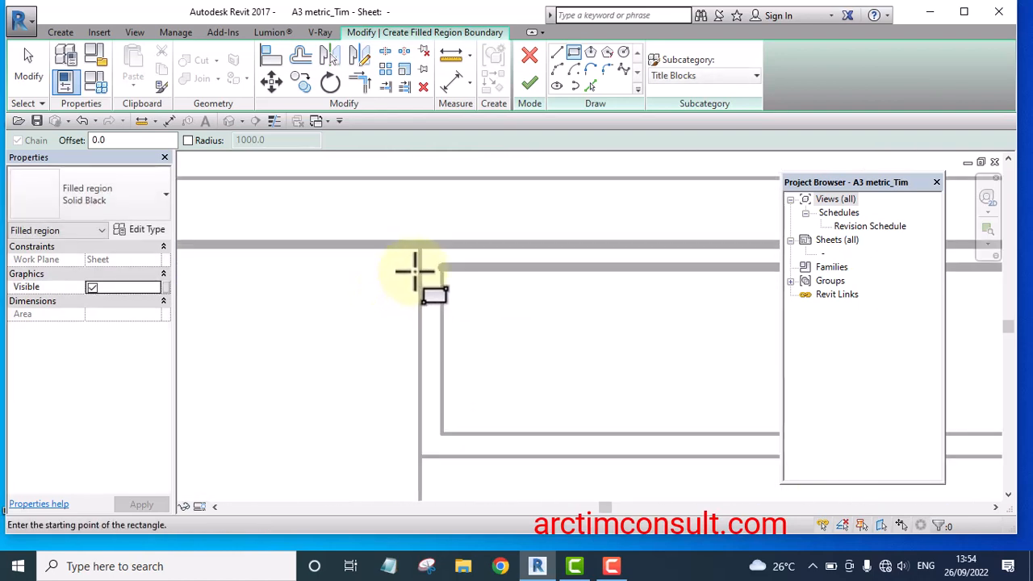
left_click(419, 244)
scroll(403, 288, "down", 2)
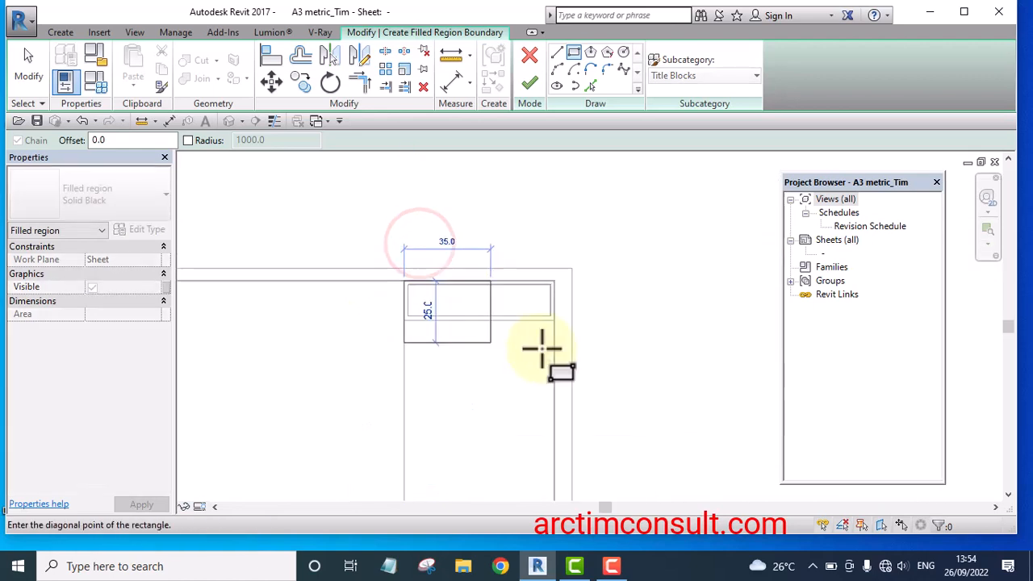
scroll(546, 347, "up", 3)
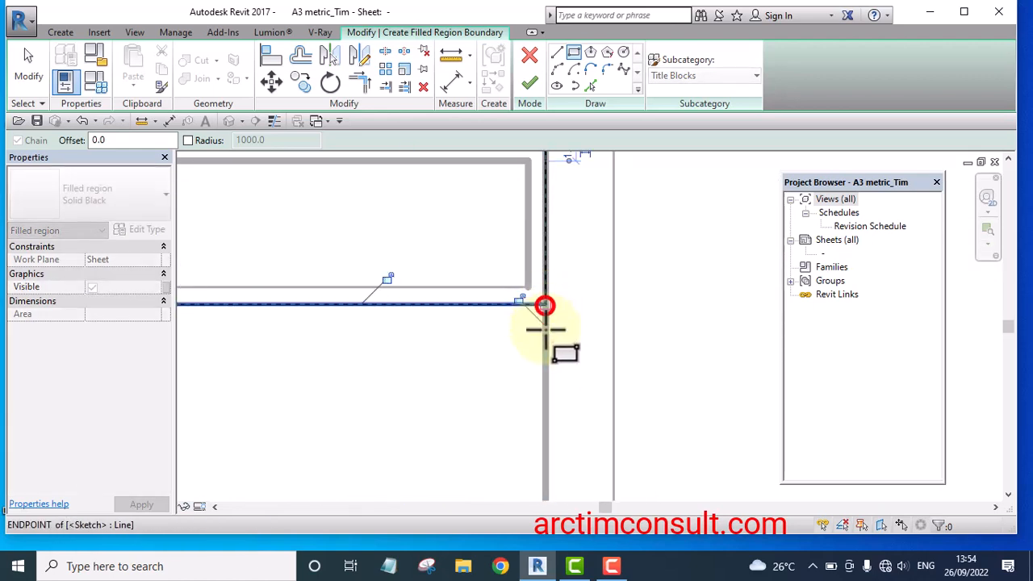
left_click(547, 304)
Sketch a boundary rectangle along the inner lines of the right column's small head box, and finish the Solid Black filled region
scroll(537, 307, "down", 1)
scroll(537, 313, "up", 2)
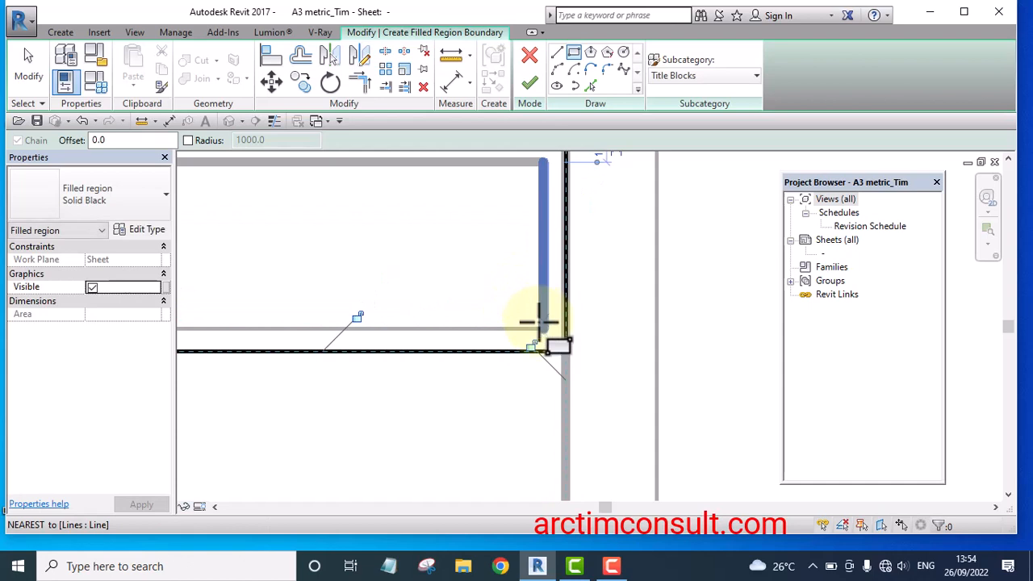
left_click(540, 330)
scroll(540, 330, "down", 3)
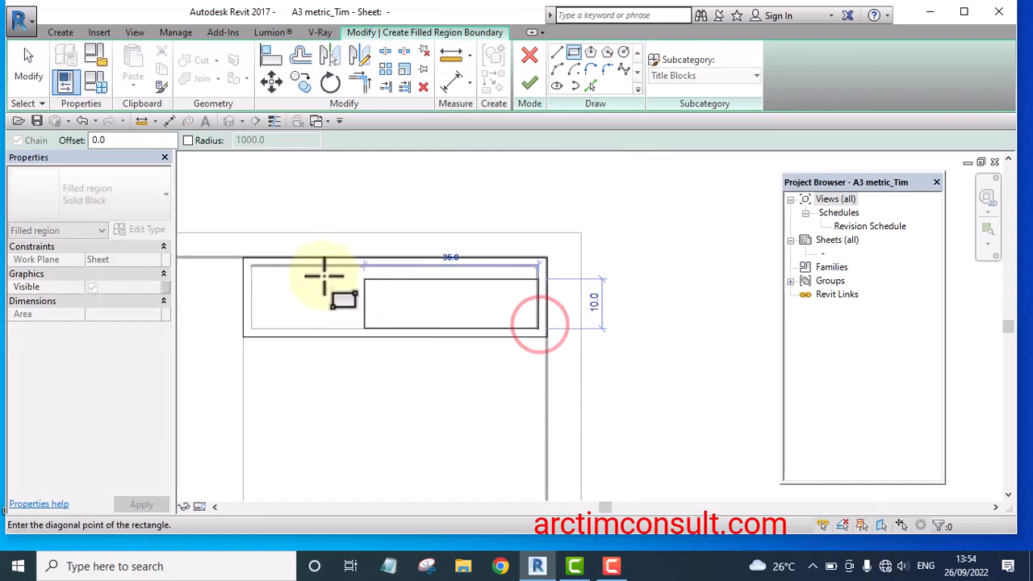
scroll(247, 258, "up", 2)
left_click(250, 262)
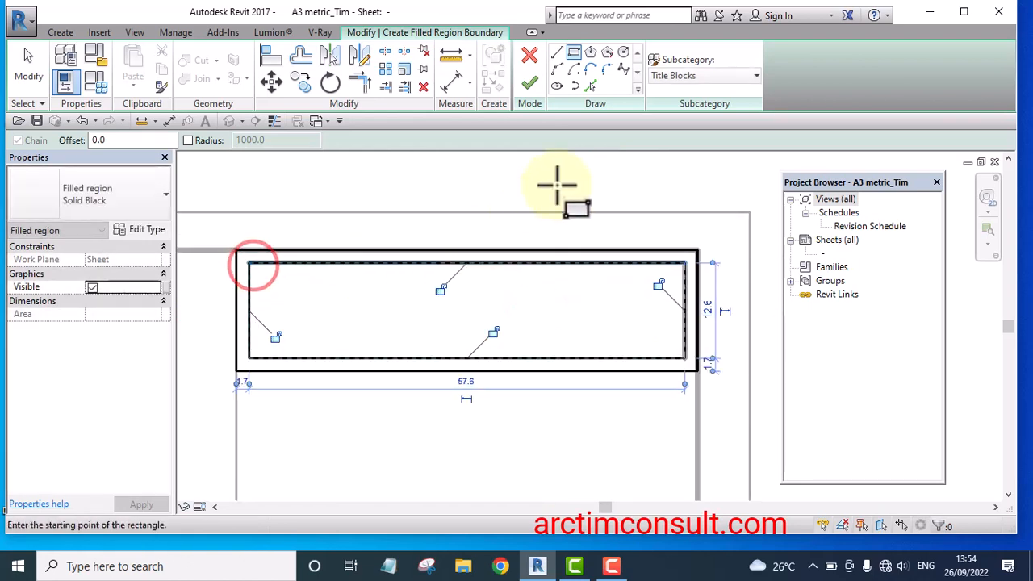
left_click(530, 83)
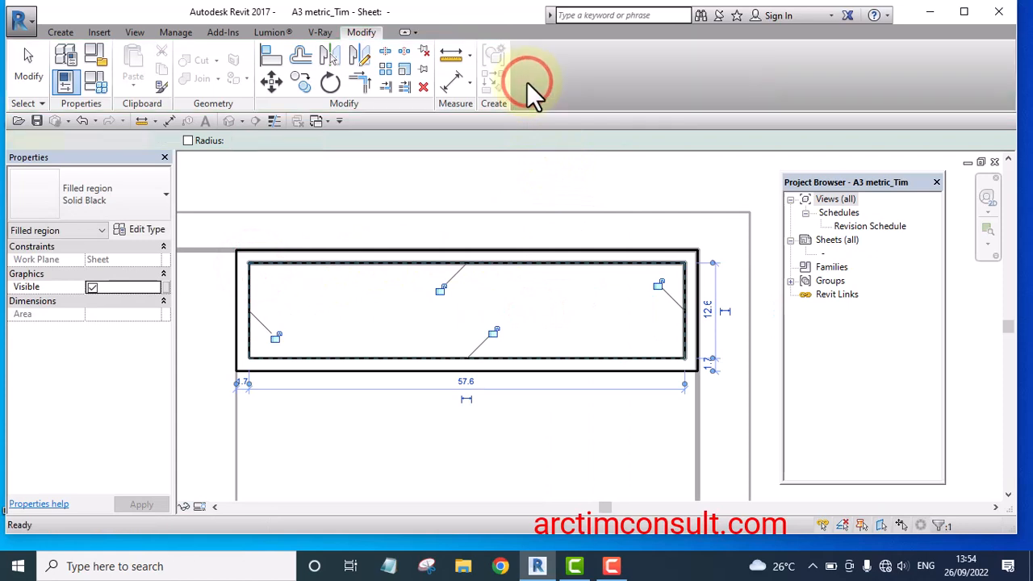
scroll(742, 350, "down", 4)
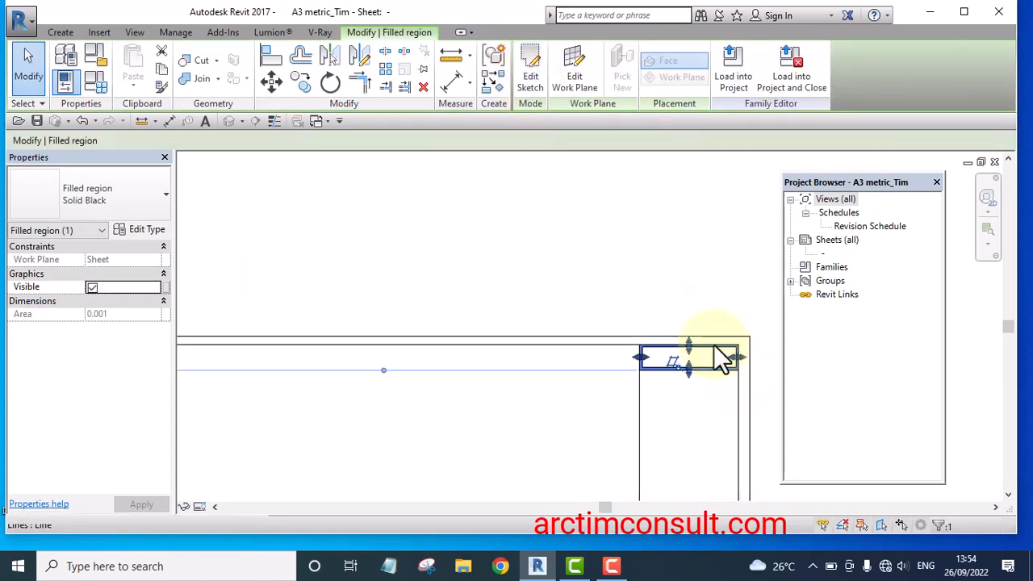
left_click(627, 210)
Examine the filled borders of the boxes at both ends of the bottom strip and the boxes between them
scroll(626, 210, "down", 2)
scroll(634, 282, "down", 2)
scroll(600, 354, "up", 4)
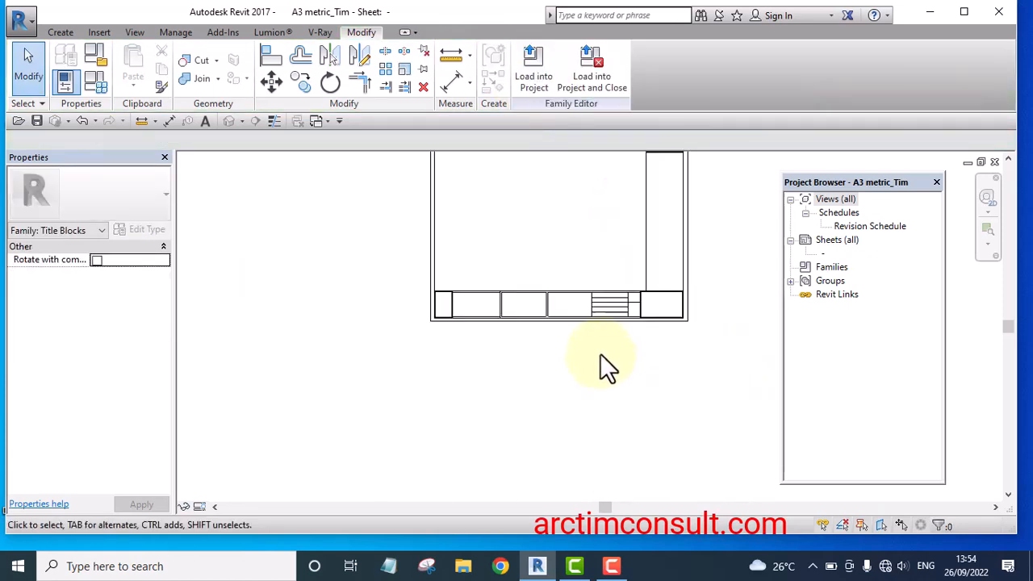
middle_click_drag(540, 358, 496, 408)
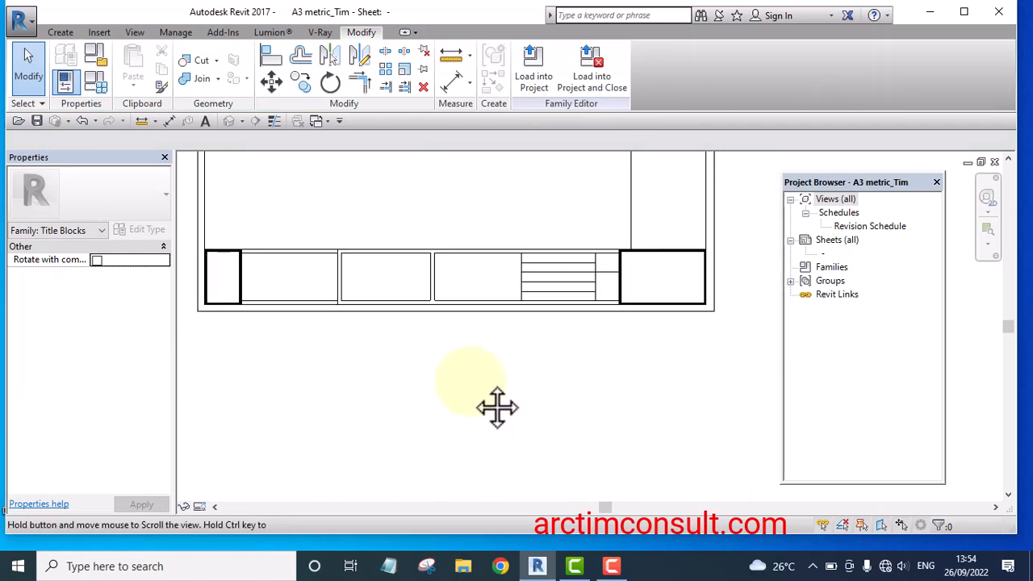
scroll(541, 375, "down", 3)
scroll(379, 339, "up", 4)
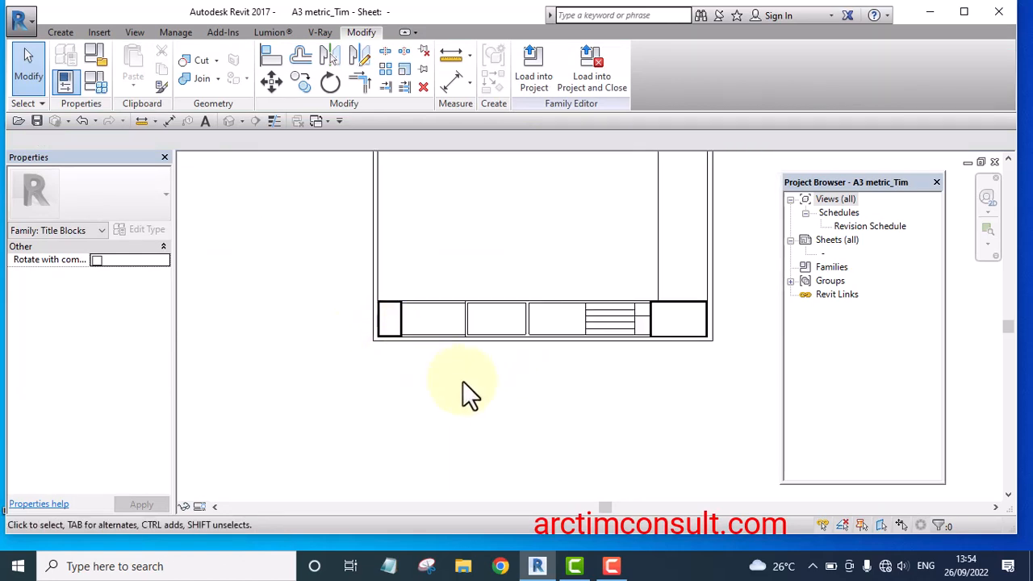
scroll(380, 296, "up", 2)
scroll(306, 313, "down", 3)
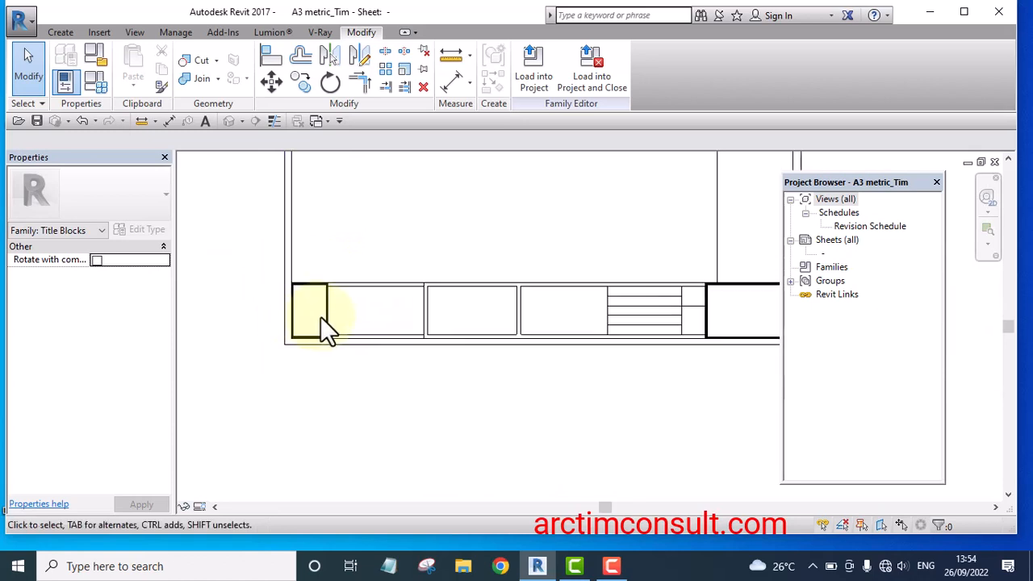
scroll(694, 352, "up", 1)
middle_click_drag(694, 352, 483, 387)
scroll(611, 369, "up", 2)
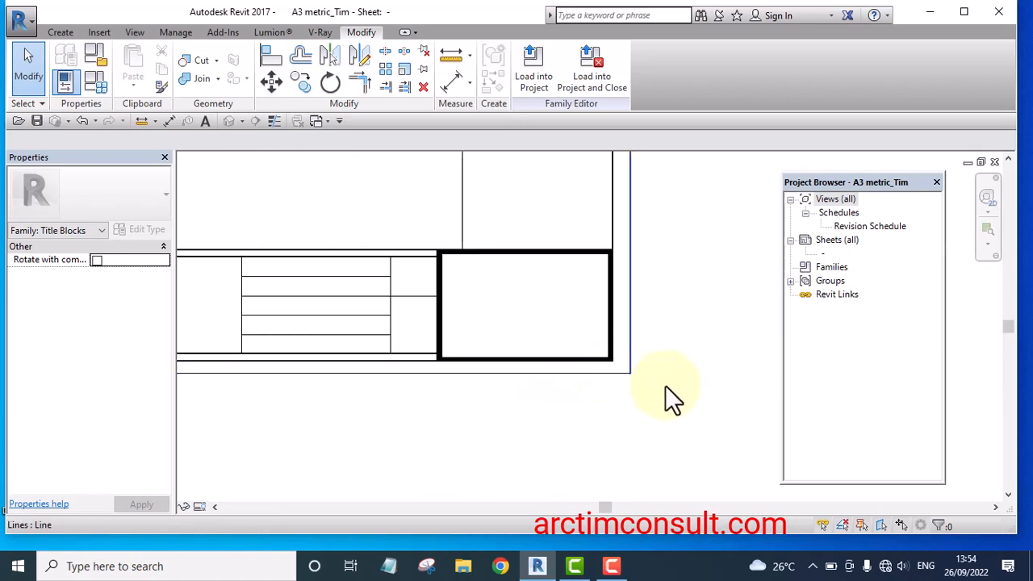
scroll(713, 399, "down", 4)
scroll(714, 399, "down", 2)
scroll(503, 396, "up", 5)
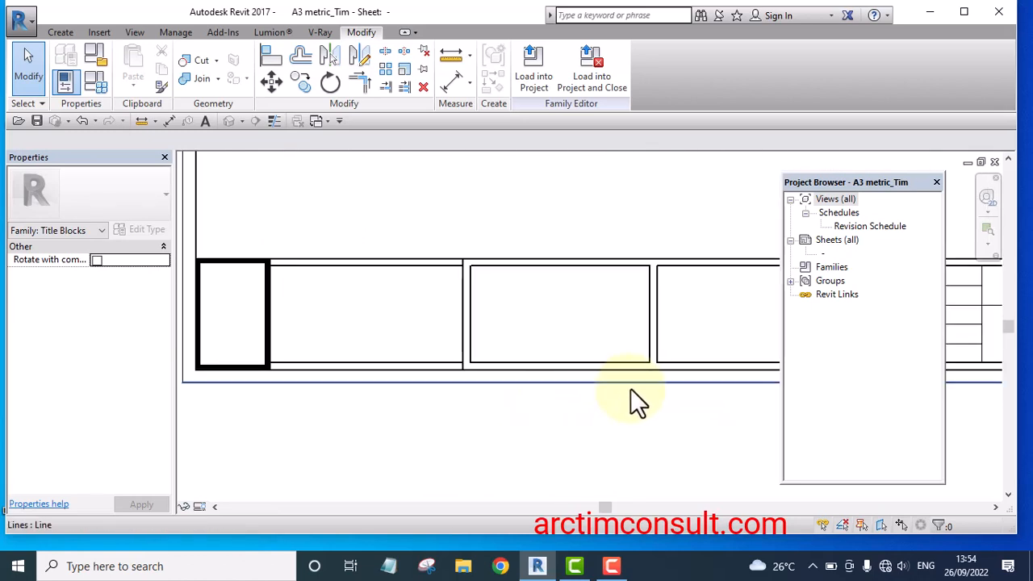
middle_click_drag(637, 396, 528, 428)
scroll(528, 428, "down", 2)
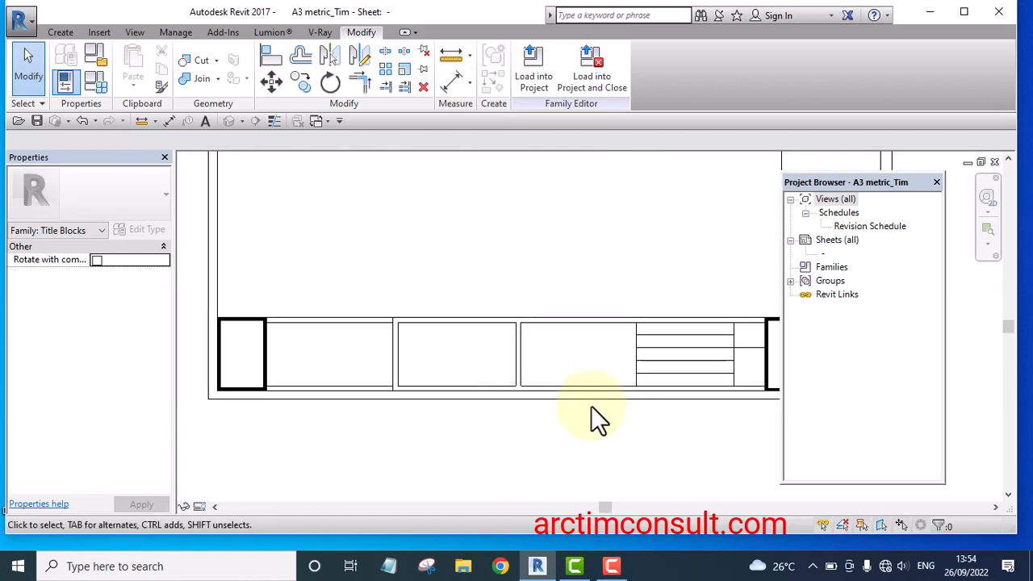
middle_click_drag(608, 381, 515, 359)
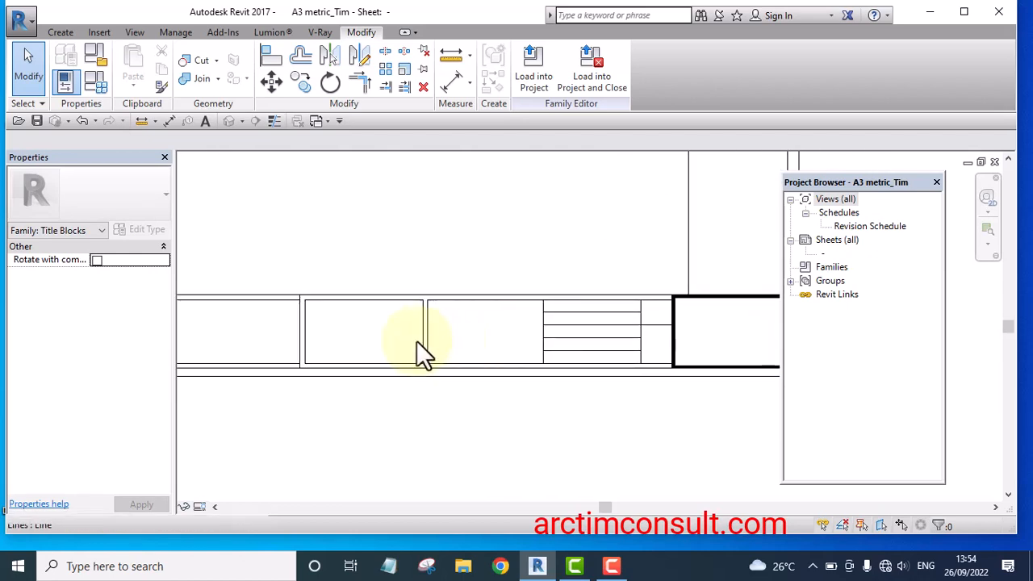
Draw a horizontal Medium Lines line across the box beside the row lines, about 16.4 mm above the strip's outer bottom line
left_click(58, 32)
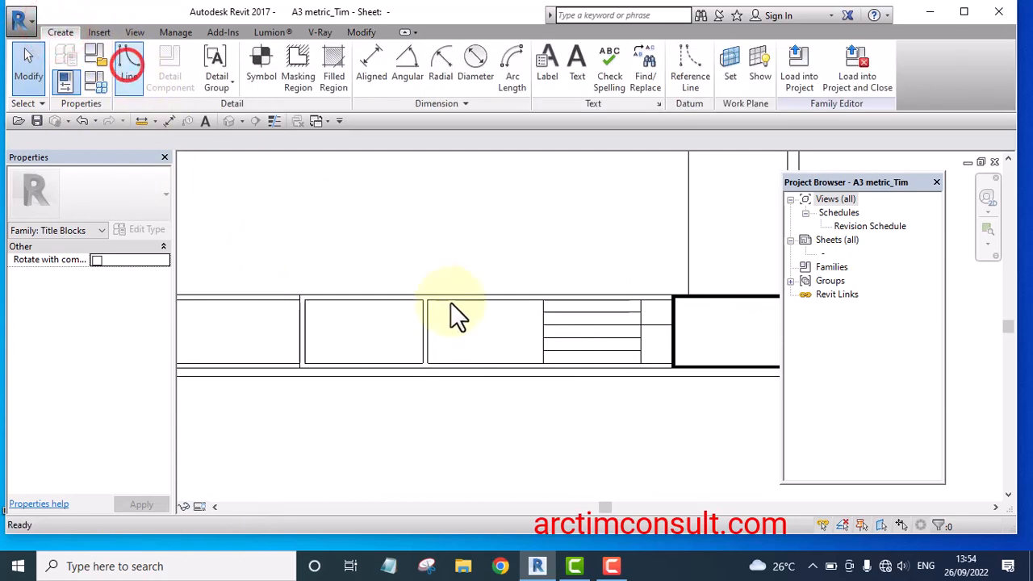
scroll(457, 341, "up", 4)
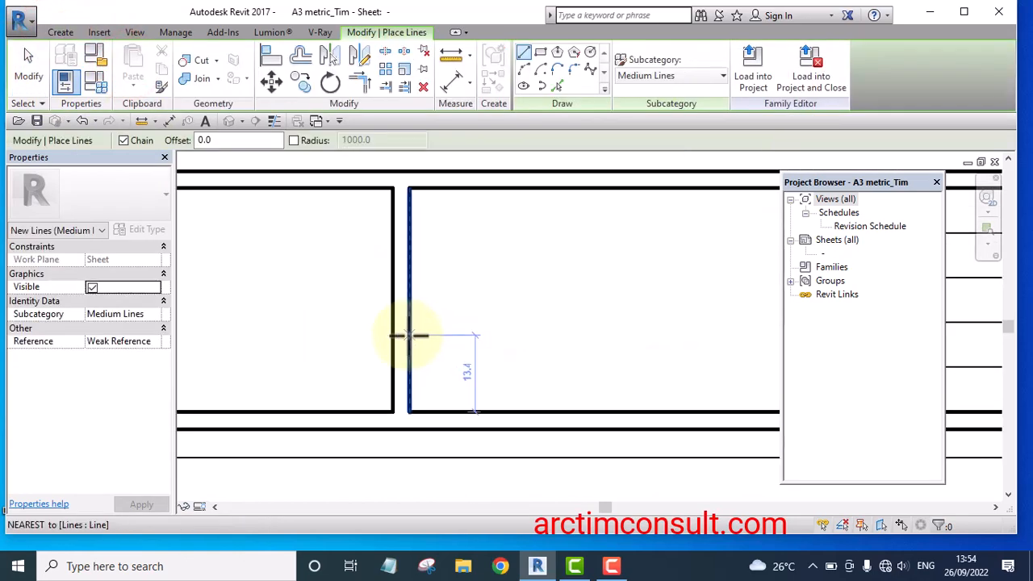
left_click(410, 335)
scroll(408, 335, "down", 3)
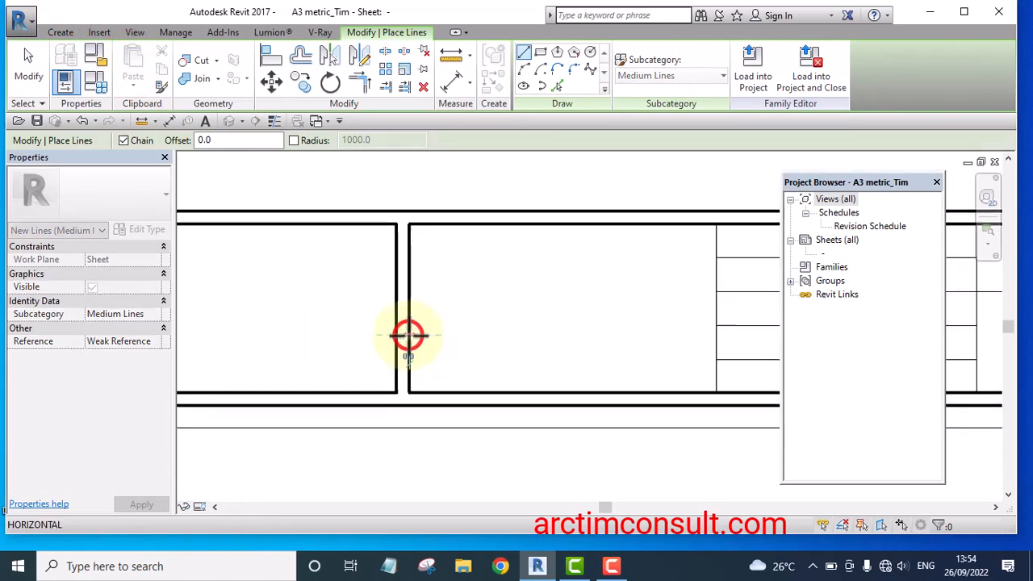
left_click(640, 337)
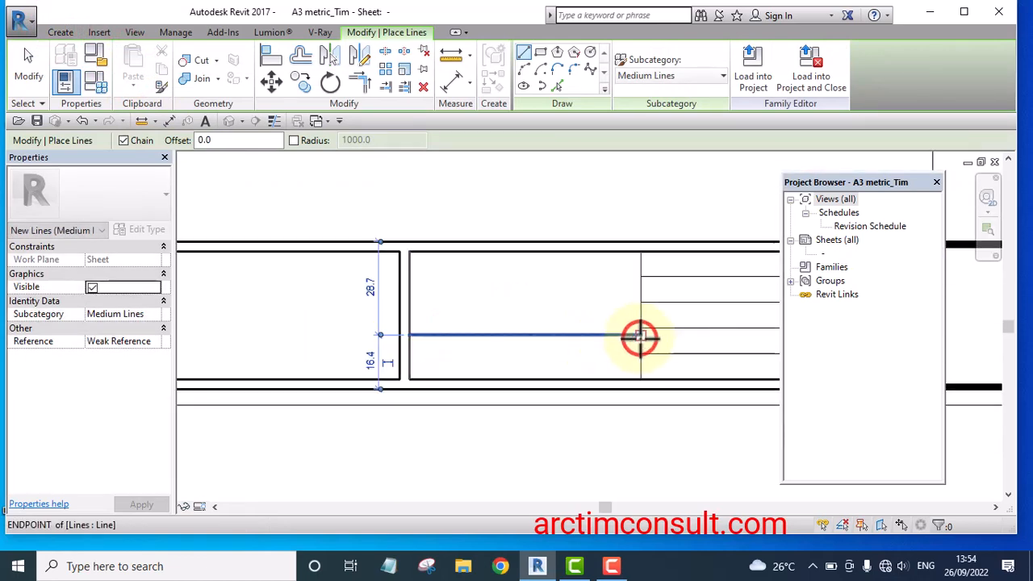
Align the horizontal Medium Lines line in the box with the third row line from the top of the adjacent rows
key("Escape")
key("Escape")
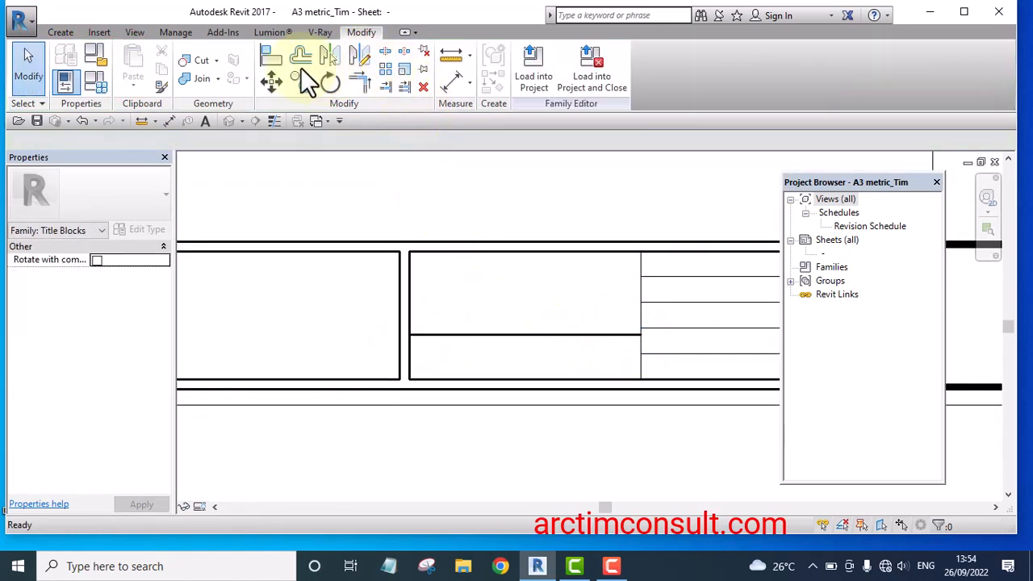
left_click(271, 59)
scroll(726, 335, "up", 2)
left_click(683, 323)
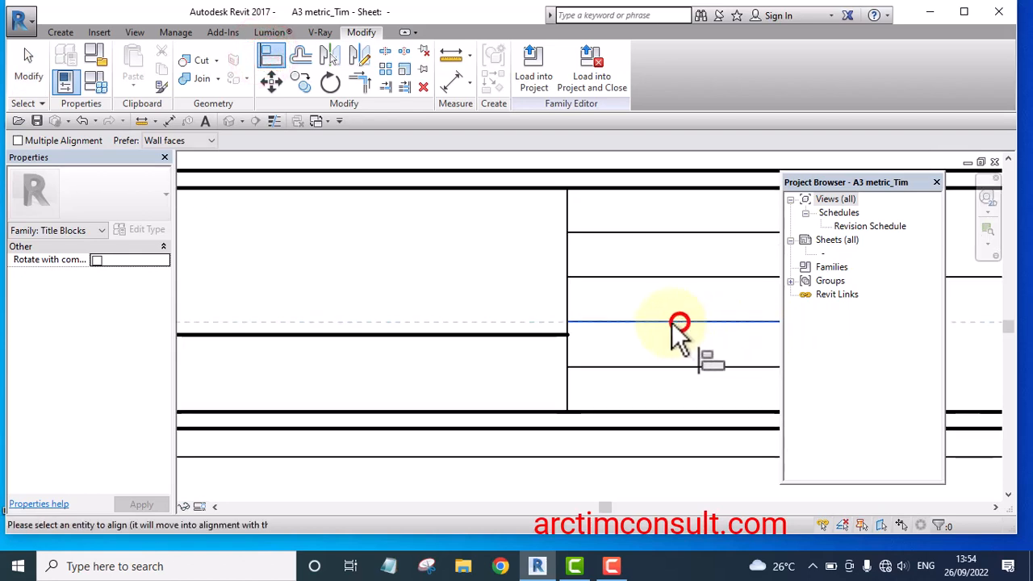
left_click(506, 337)
scroll(517, 331, "down", 3)
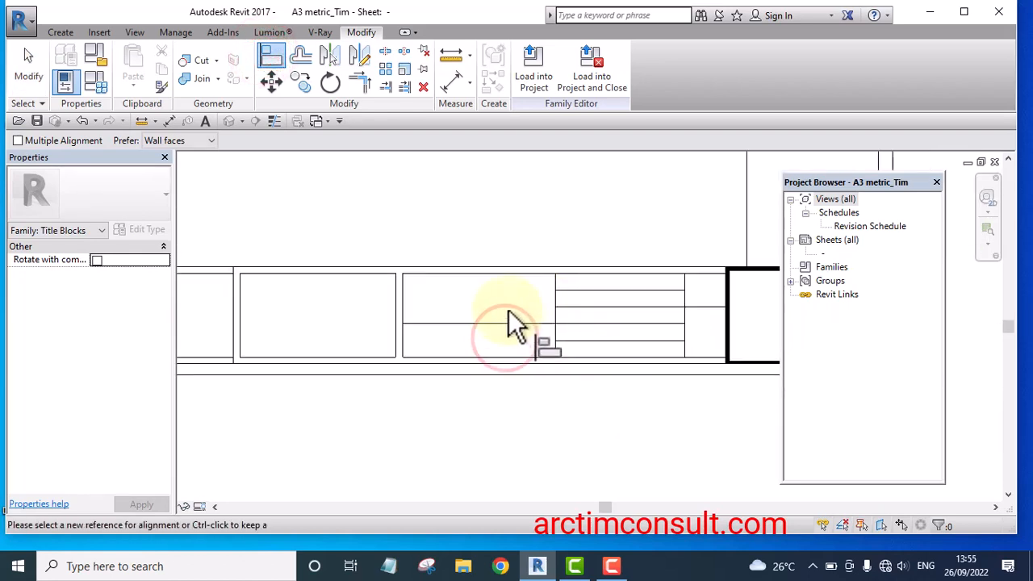
key("Escape")
key("Escape")
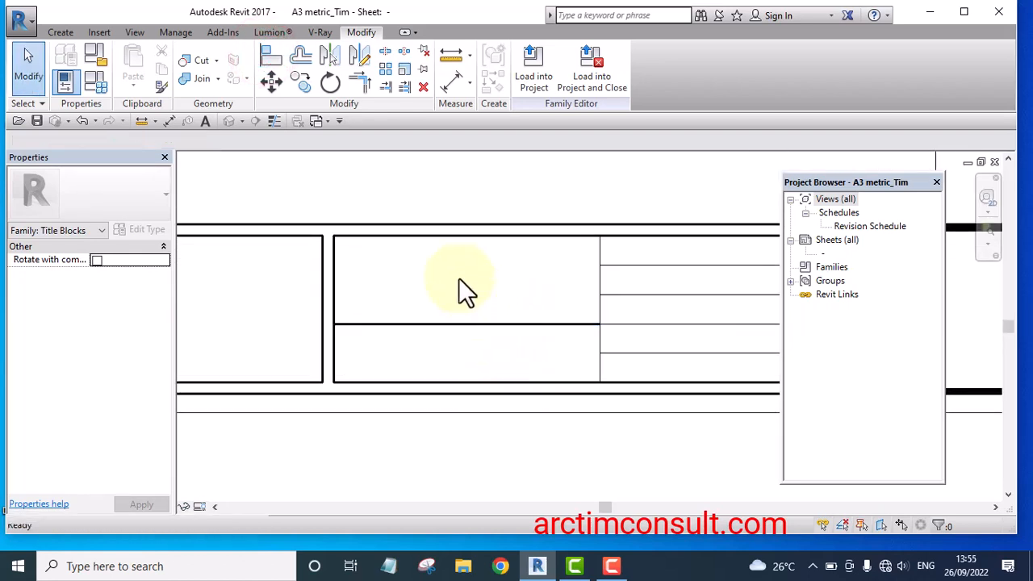
Draw a vertical Title Blocks line across the lower compartment, about 16.1 mm from the box's left inner edge
left_click(58, 31)
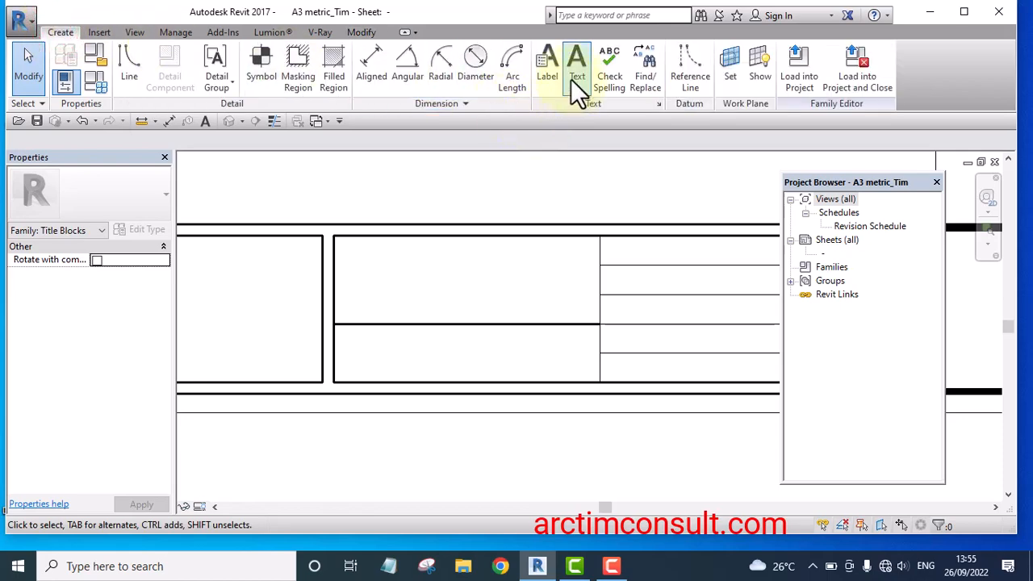
left_click(129, 67)
left_click(690, 76)
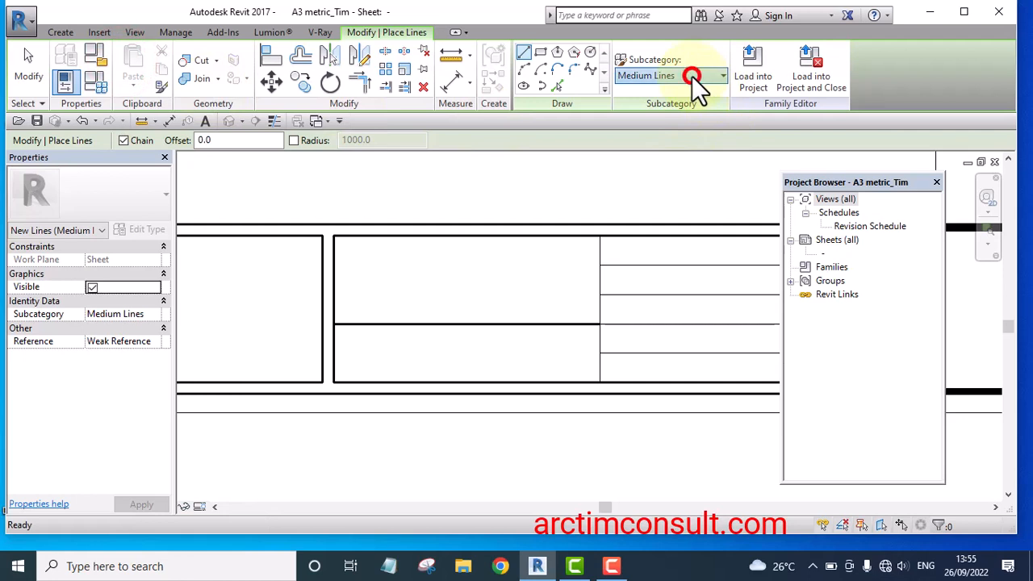
left_click(665, 92)
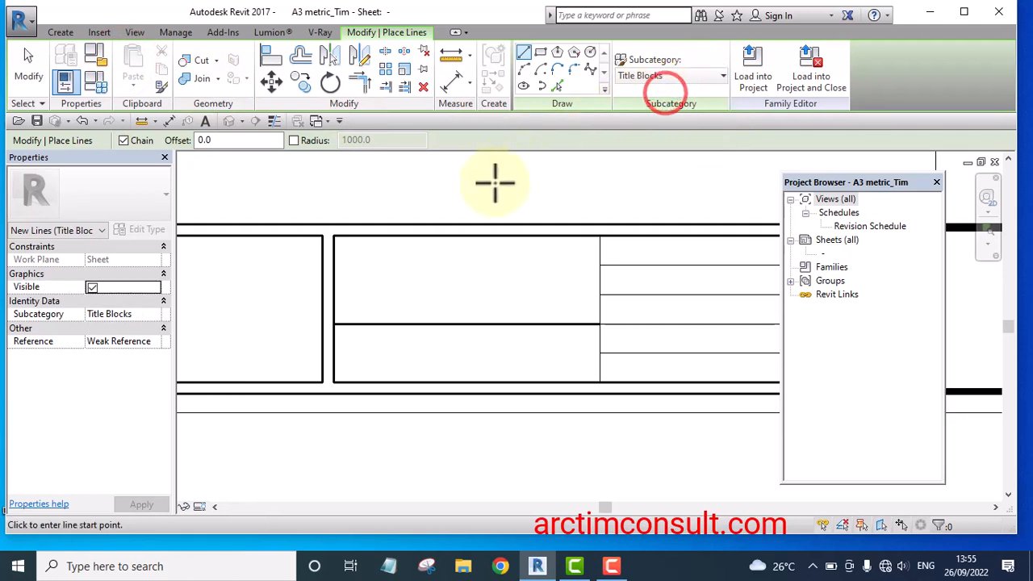
scroll(404, 369, "up", 5)
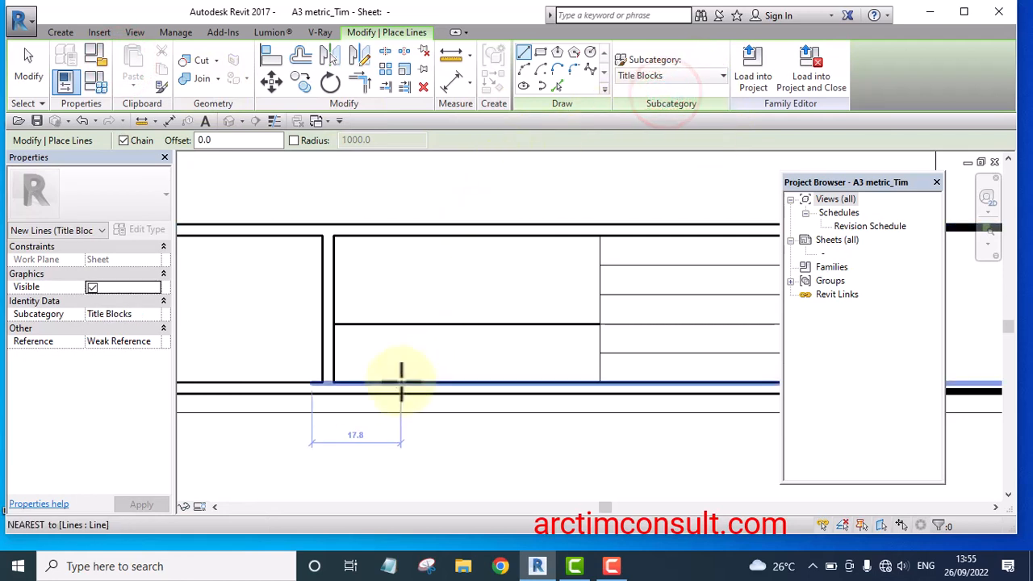
left_click(393, 239)
left_click(393, 400)
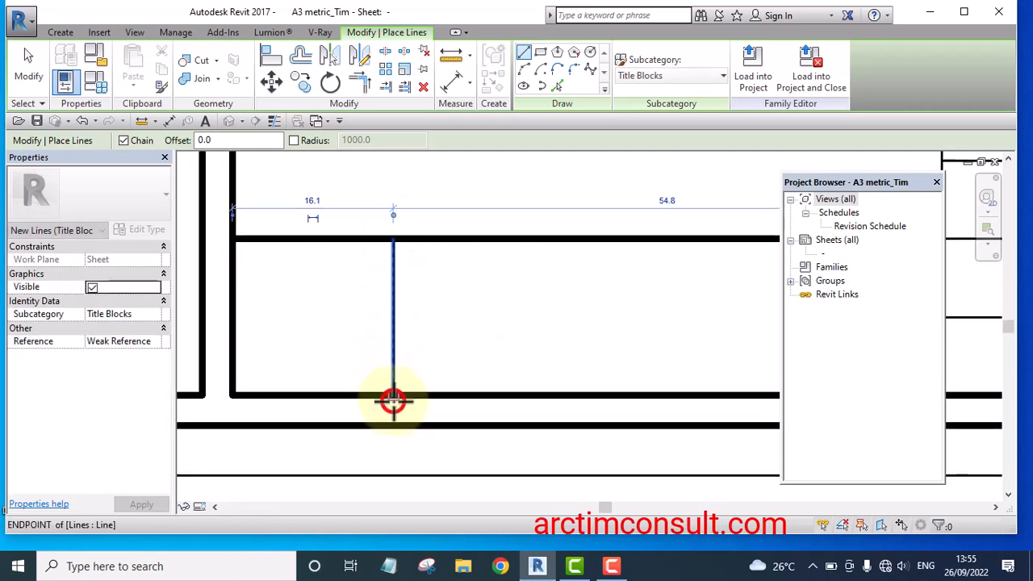
Draw two more vertical Title Blocks lines across the lower compartment, spaced about 17.5 mm and 15 mm apart
scroll(396, 391, "down", 4)
left_click(453, 343)
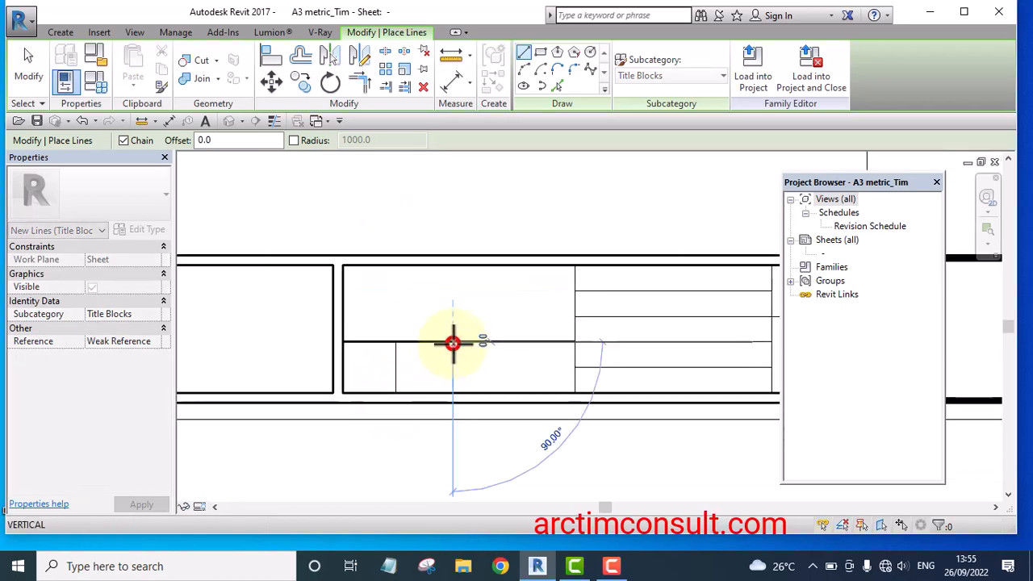
left_click(453, 393)
key("Escape")
left_click(502, 343)
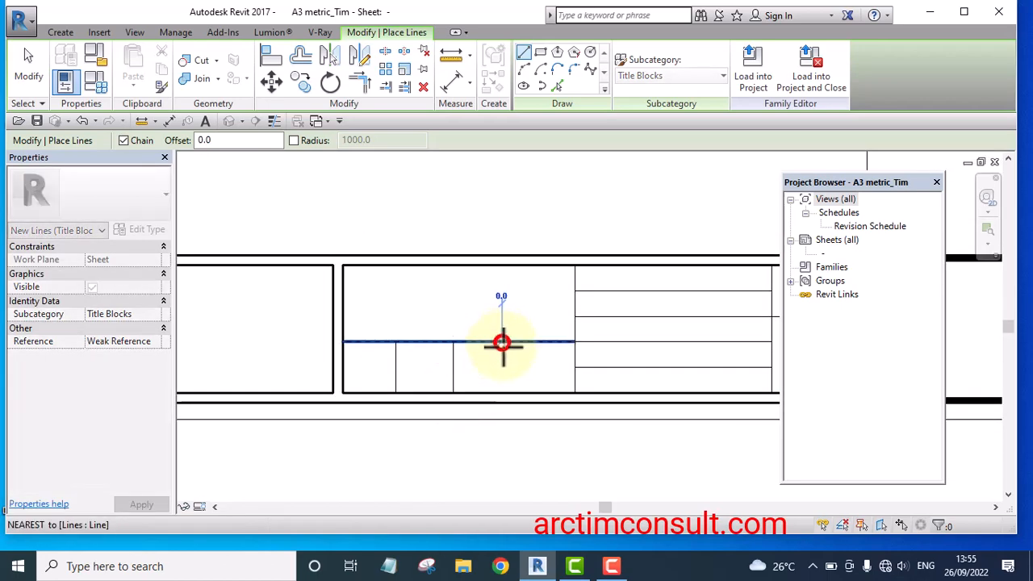
left_click(502, 393)
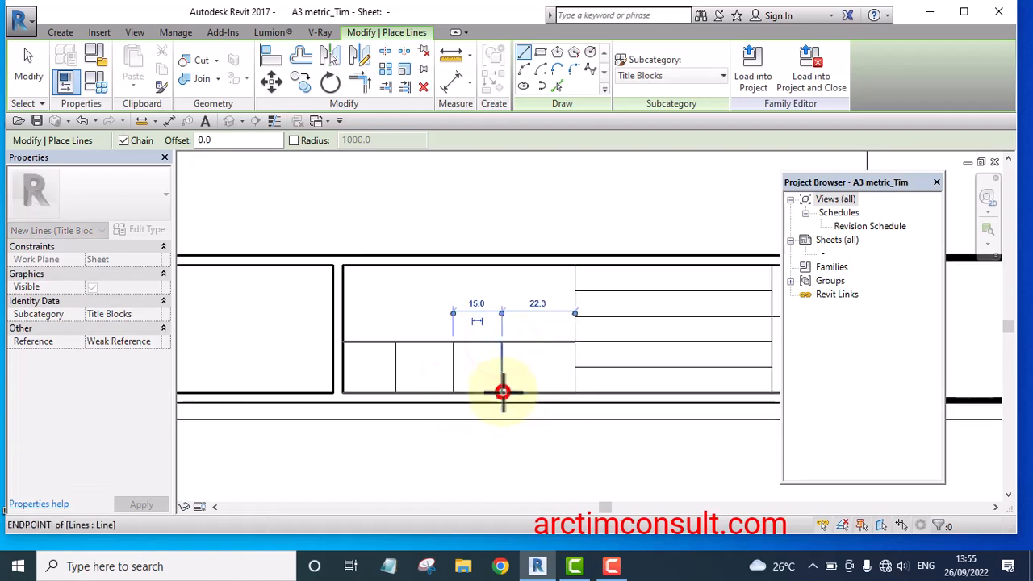
Place an aligned dimension string below the strip, referencing the lower compartment's left edge, three divider lines and right edge
left_click(454, 82)
scroll(366, 386, "up", 4)
left_click(330, 345)
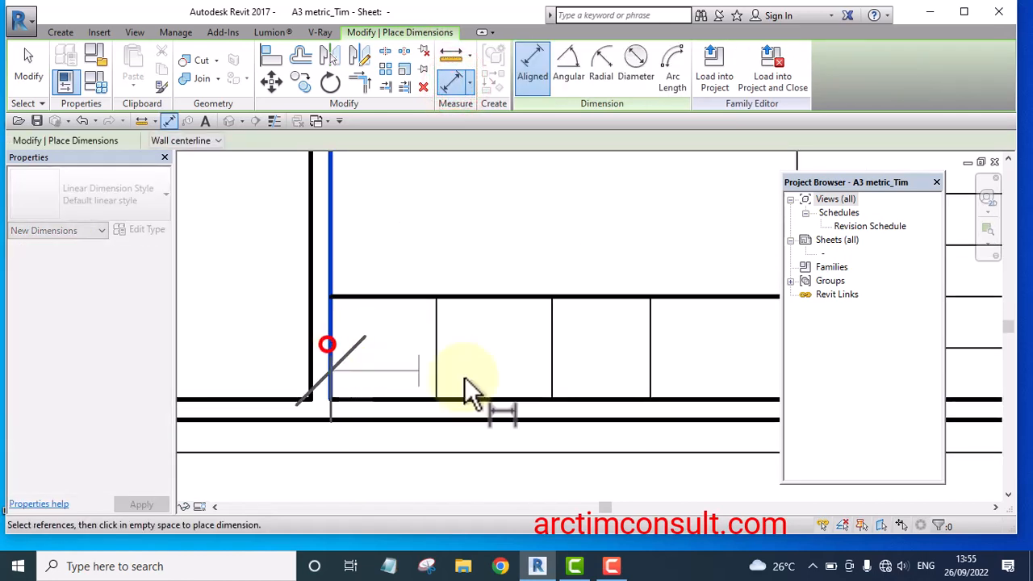
left_click(437, 356)
left_click(552, 349)
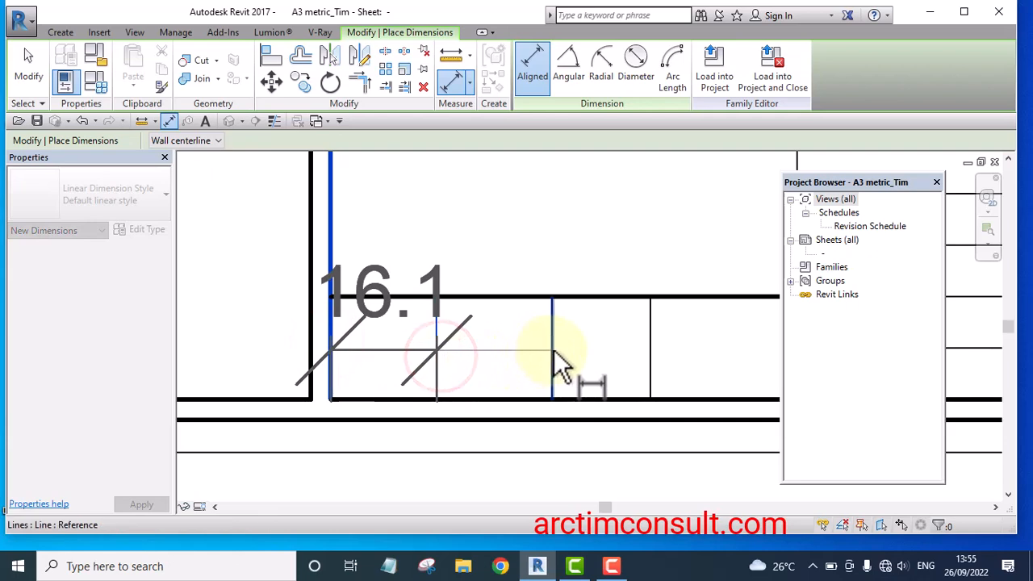
left_click(650, 356)
scroll(493, 369, "down", 4)
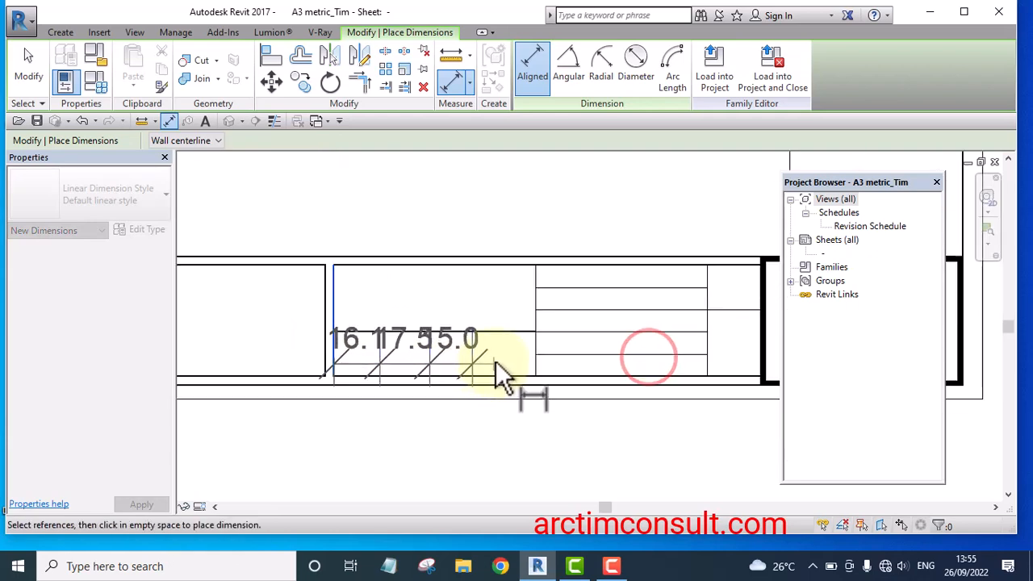
scroll(546, 350, "up", 1)
left_click(547, 337)
scroll(524, 364, "down", 3)
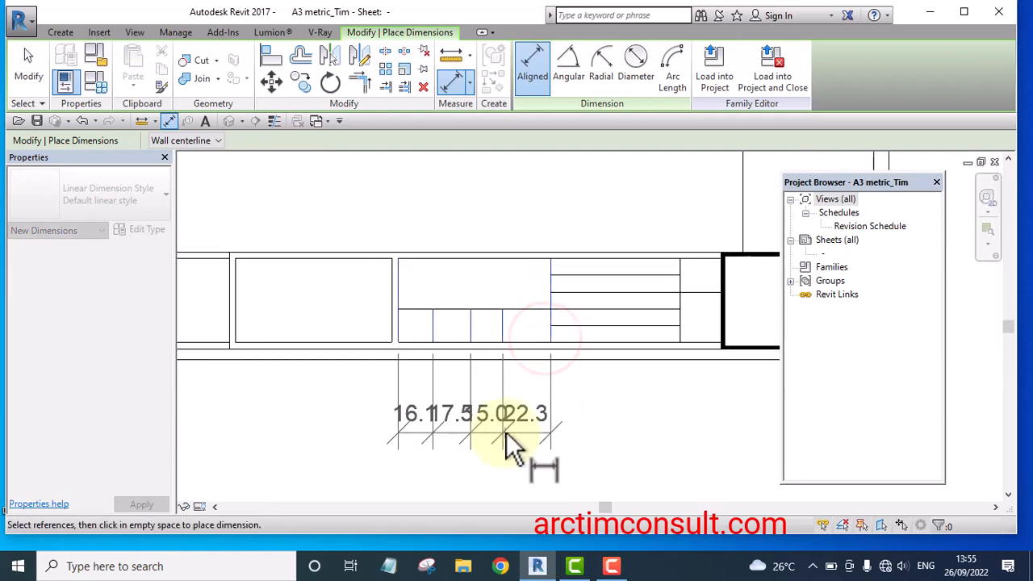
left_click(509, 431)
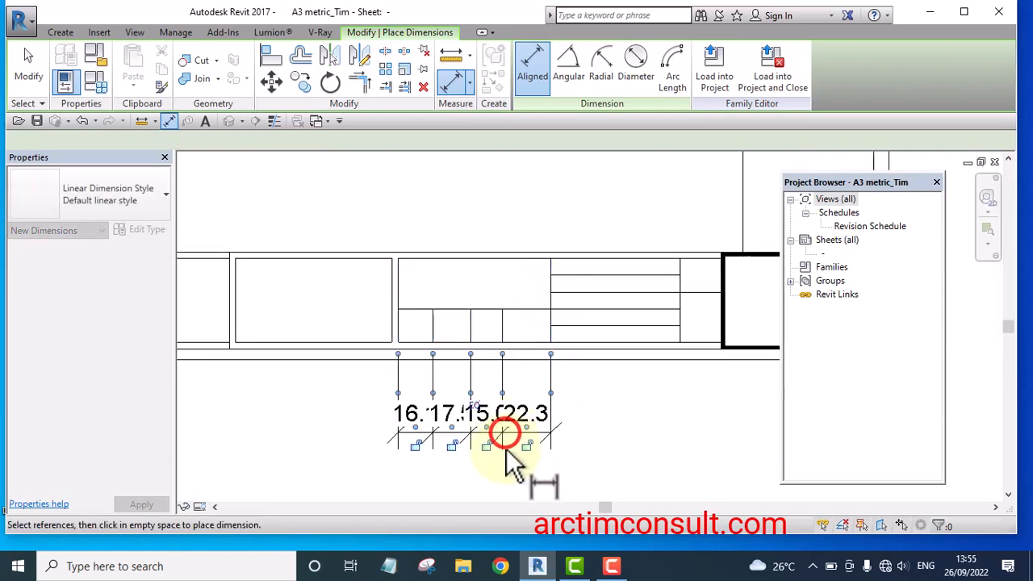
Equalize the spacing of the three dividers with the dimension string's EQ constraint, and delete the dimension string
left_click(476, 413)
key("Escape")
key("Escape")
left_click_drag(572, 401, 338, 454)
key("Delete")
Examine the divided compartments in the bottom strip and the layout of the whole title block
scroll(395, 344, "up", 5)
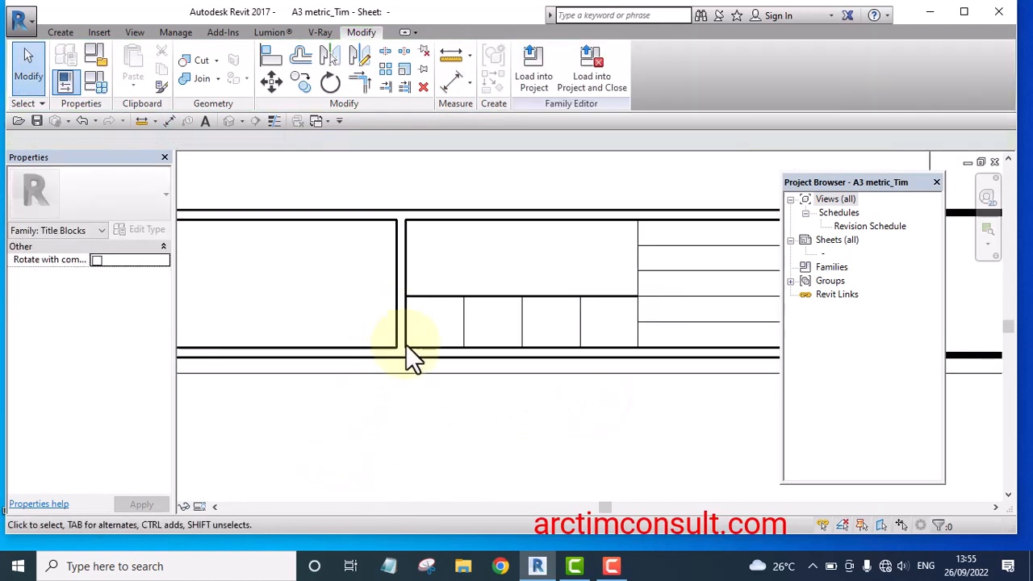
middle_click_drag(493, 413, 357, 376)
scroll(357, 376, "down", 3)
scroll(420, 347, "up", 2)
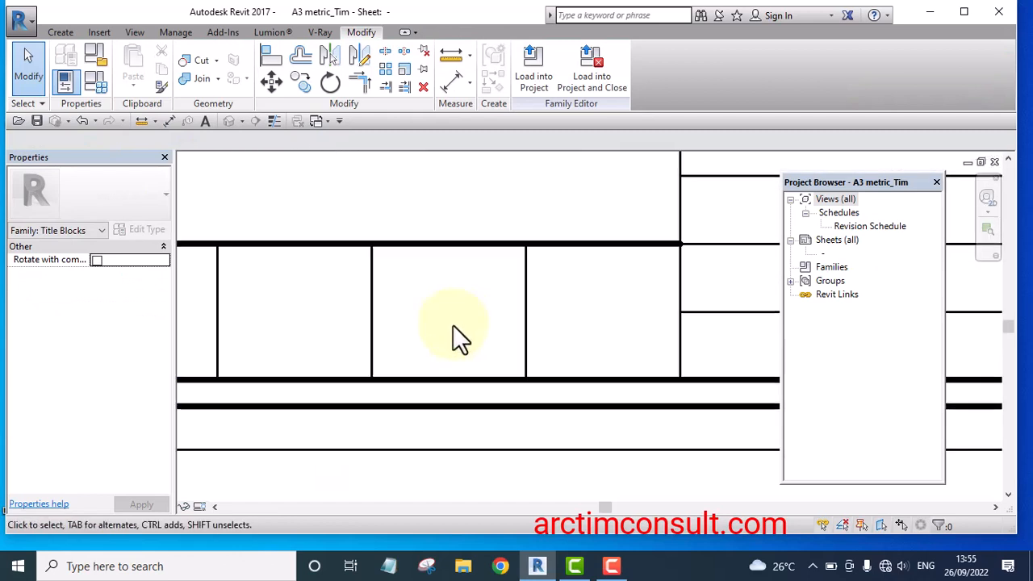
scroll(549, 339, "down", 5)
scroll(549, 352, "up", 3)
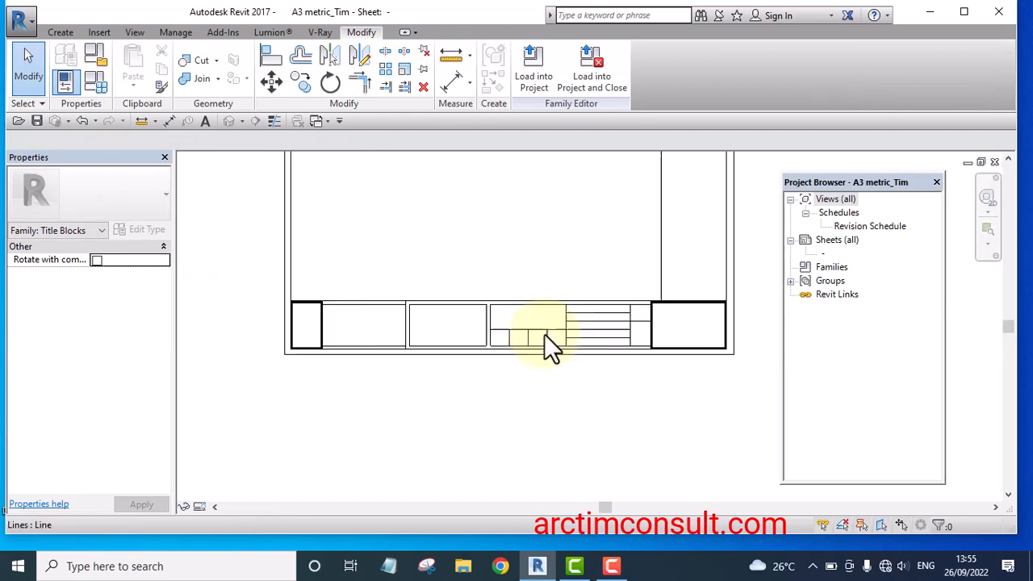
scroll(573, 367, "down", 3)
scroll(497, 368, "up", 3)
middle_click_drag(497, 365, 475, 452)
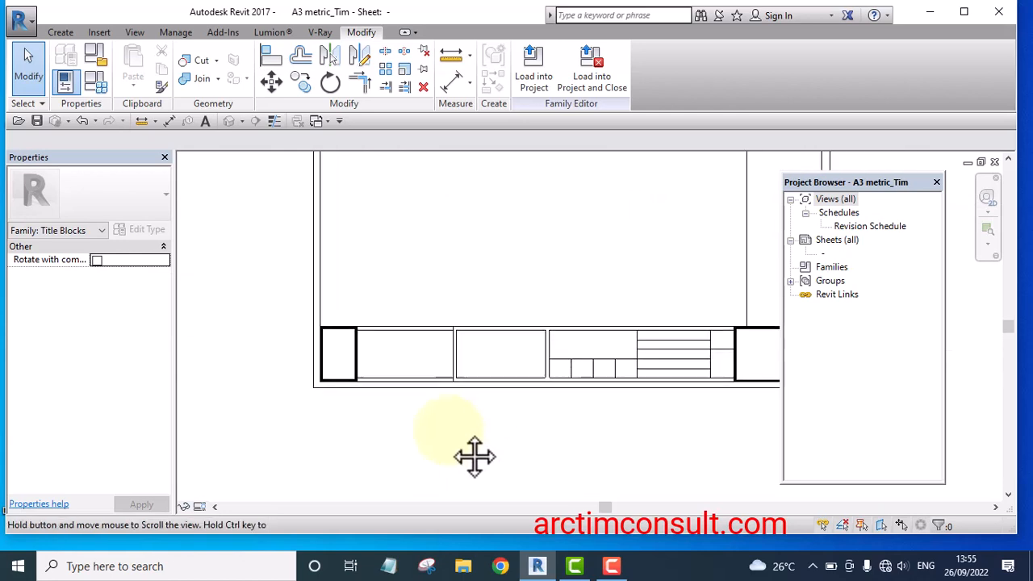
scroll(441, 408, "down", 3)
scroll(529, 405, "up", 3)
scroll(558, 257, "down", 3)
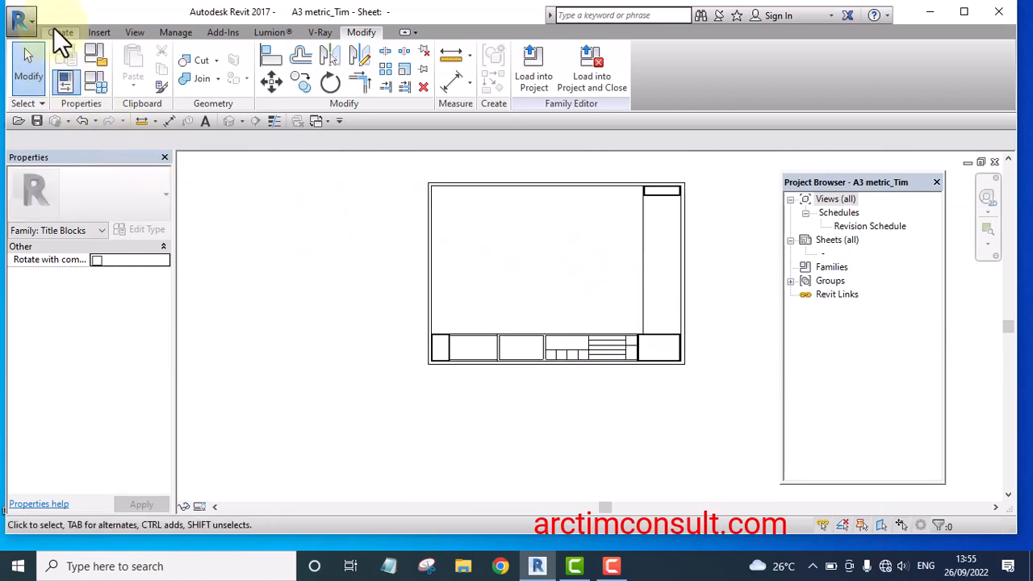
left_click(207, 121)
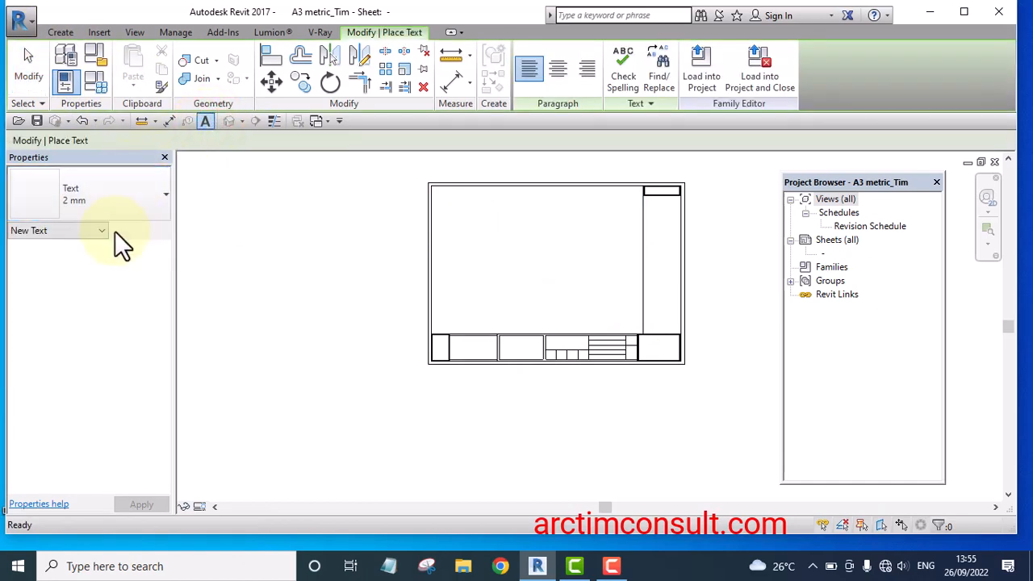
scroll(638, 376, "up", 3)
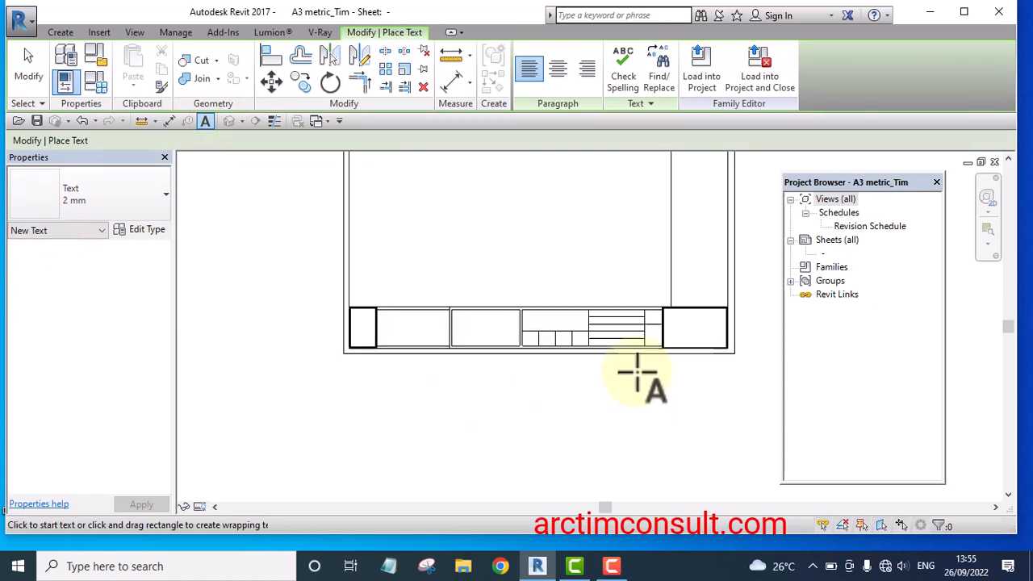
scroll(380, 423, "down", 1)
scroll(431, 397, "up", 5)
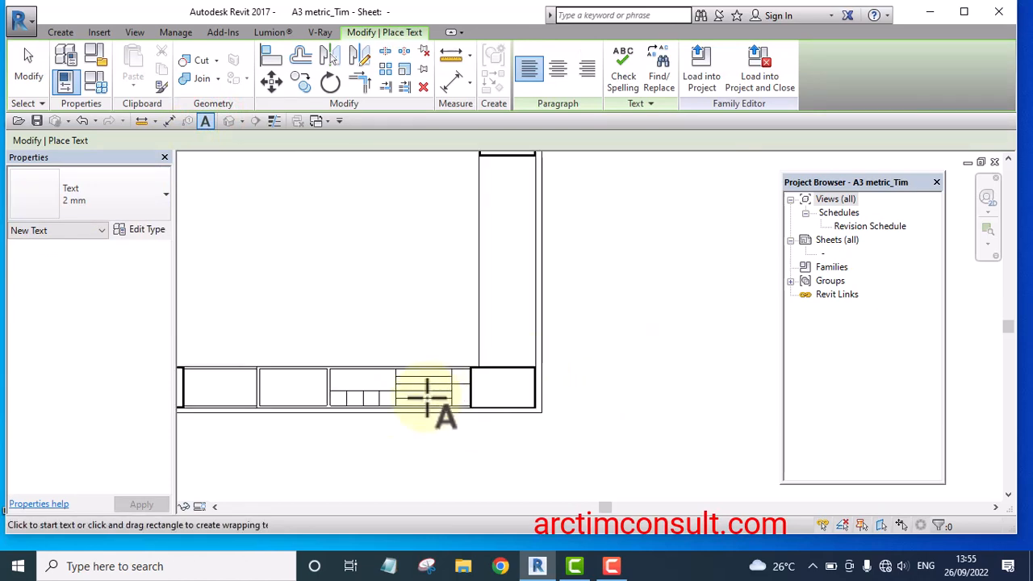
scroll(478, 300, "up", 3)
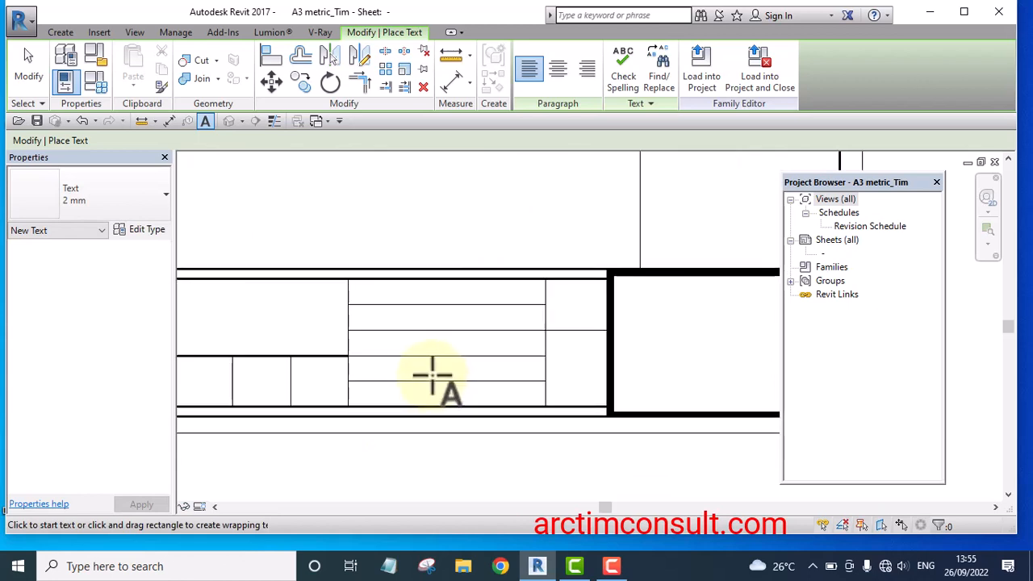
key("Escape")
Copy the vertical Thin Lines line at the rows' left end to about one third of the way across the rows
scroll(367, 319, "up", 2)
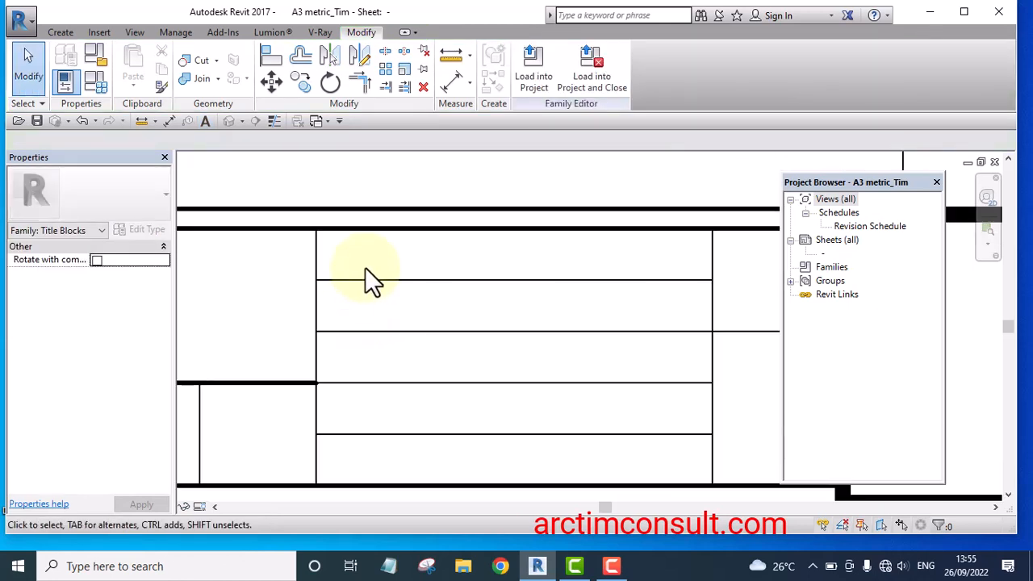
left_click(315, 250)
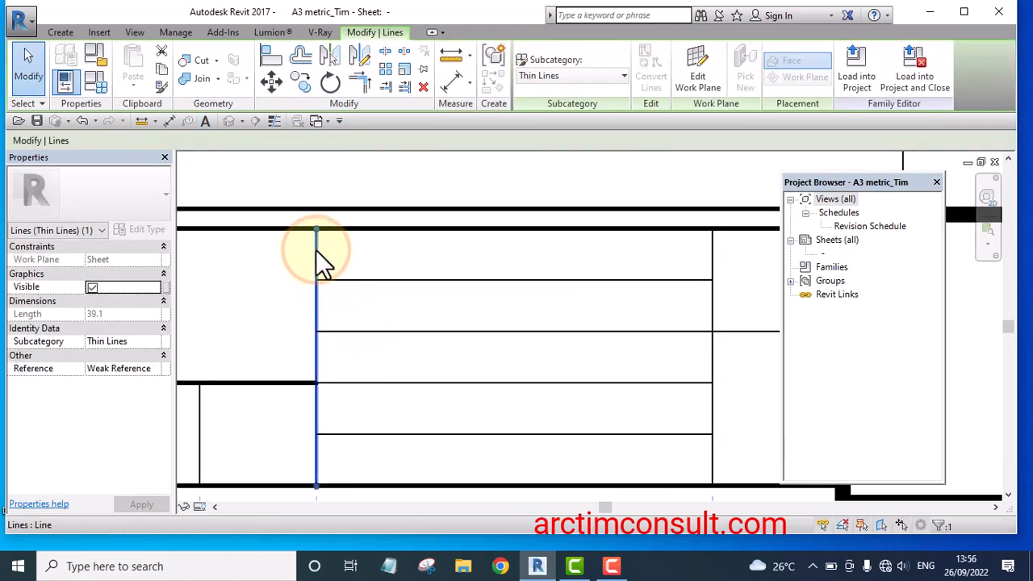
left_click_drag(316, 250, 445, 252)
left_click(498, 249)
scroll(468, 323, "down", 2)
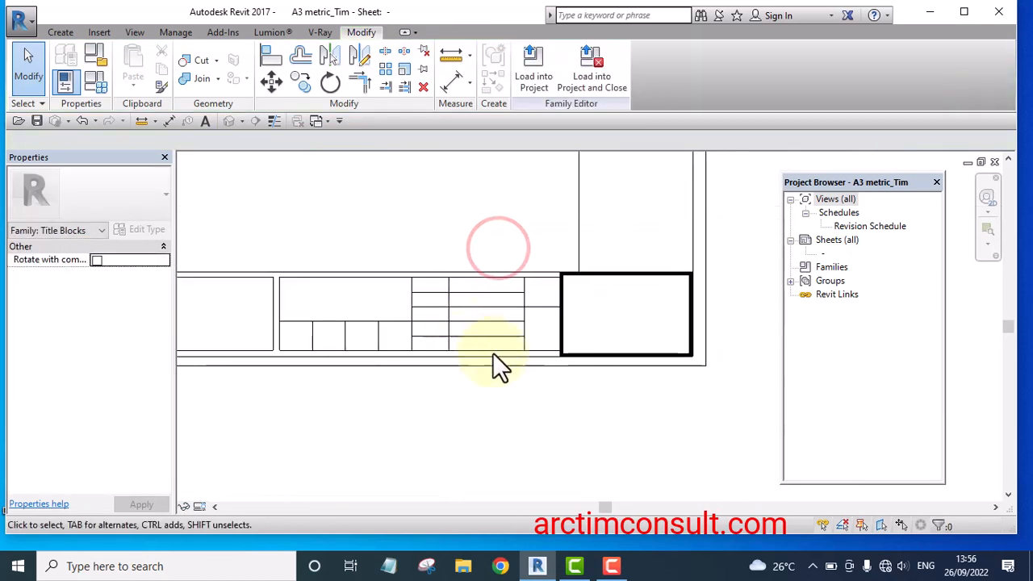
Add the 2 mm text label DESIGN in the first row's narrow cell of the five-row table in the bottom strip
scroll(509, 371, "up", 2)
middle_click_drag(572, 422, 592, 405)
scroll(593, 406, "down", 3)
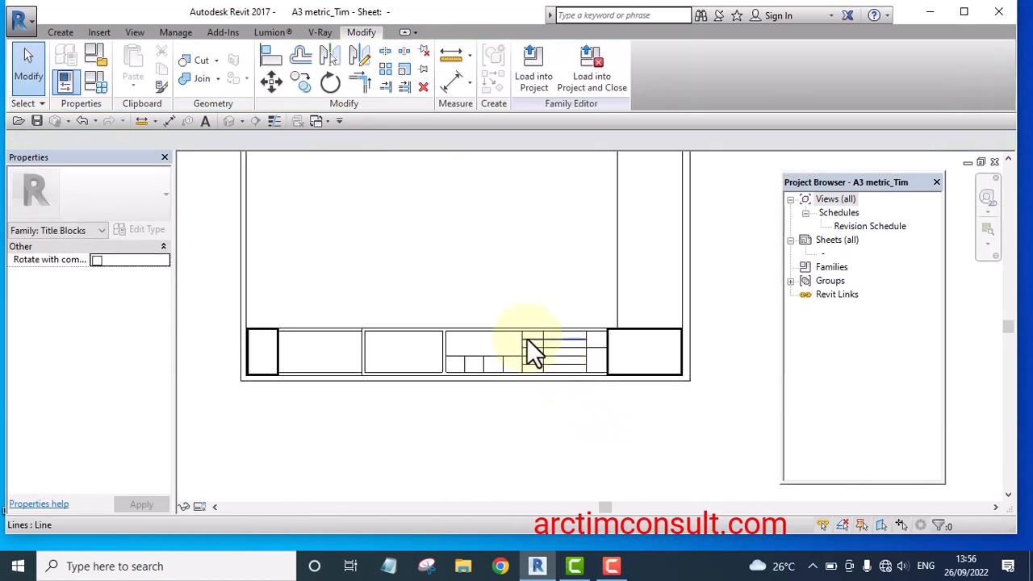
scroll(512, 371, "up", 3)
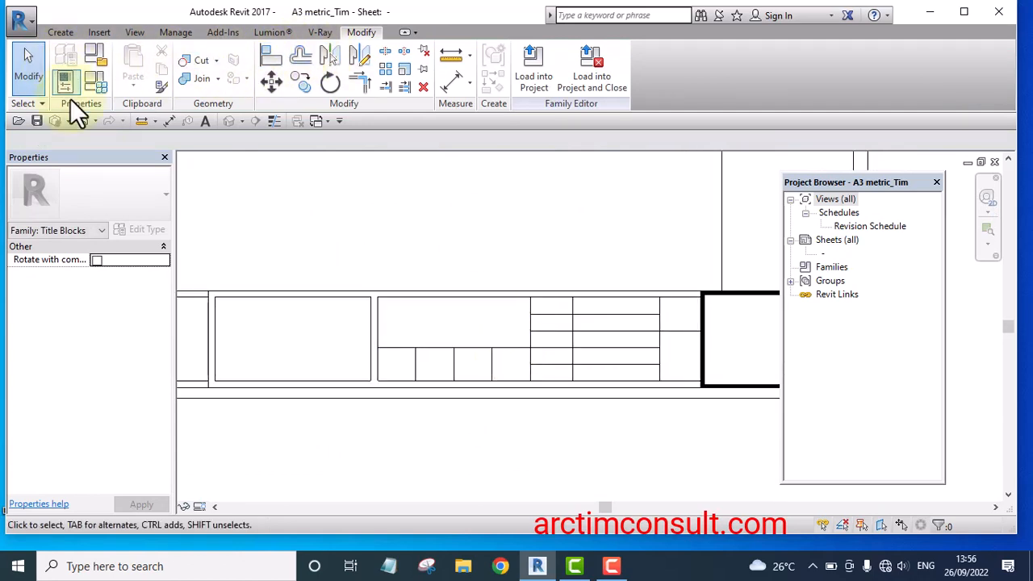
left_click(203, 119)
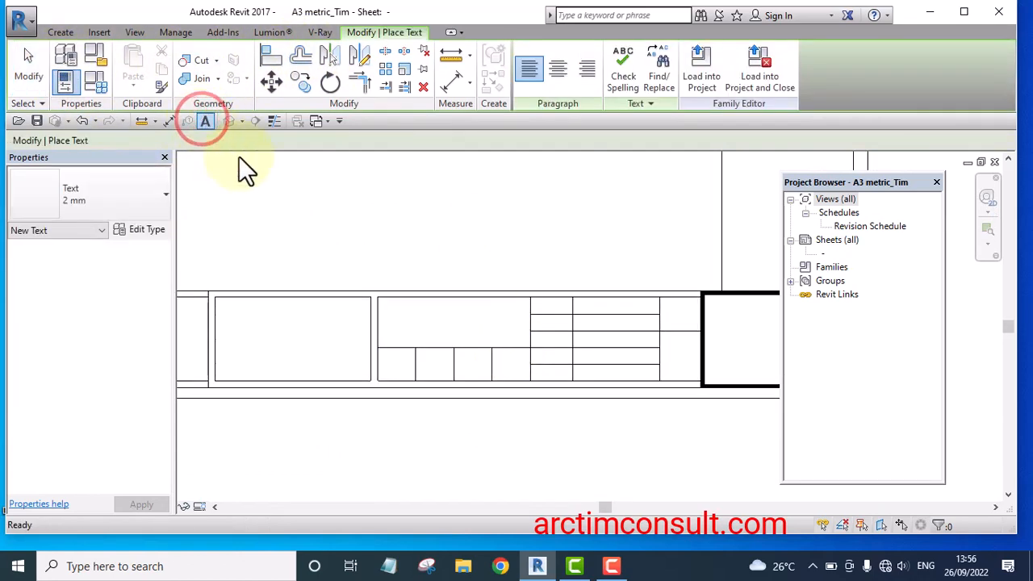
middle_click_drag(439, 261, 299, 261)
scroll(411, 341, "down", 5)
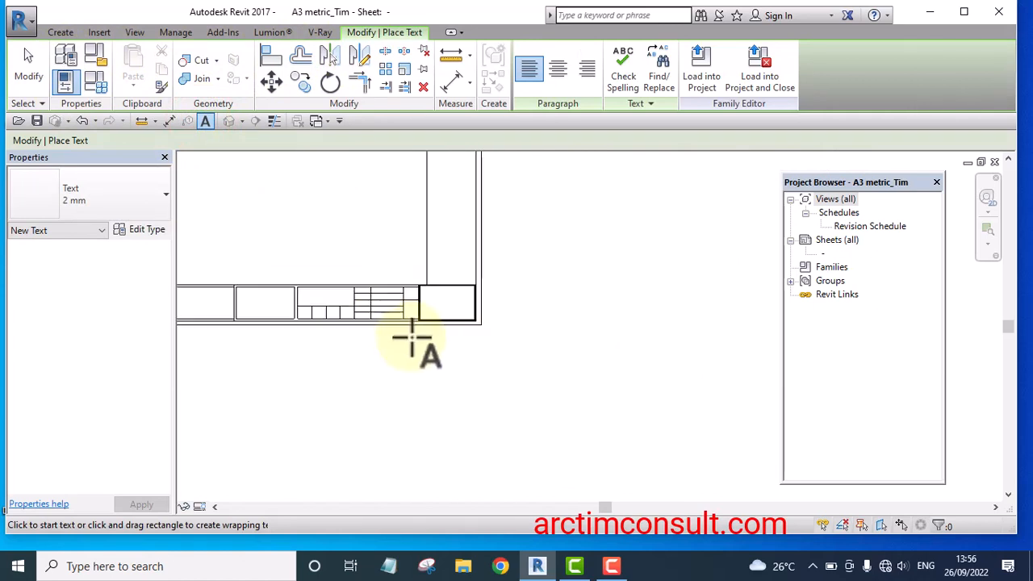
scroll(403, 343, "up", 6)
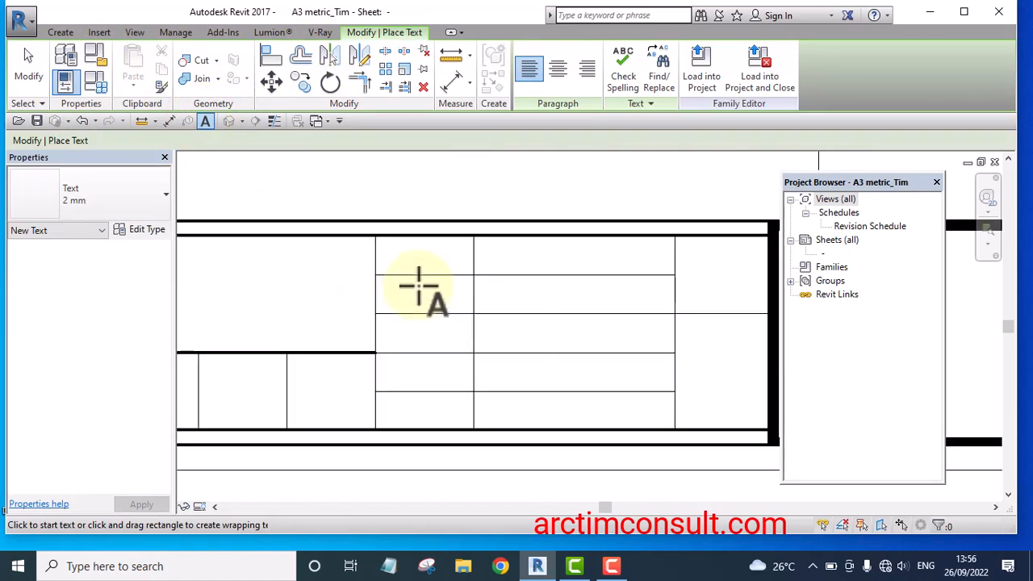
left_click(359, 218)
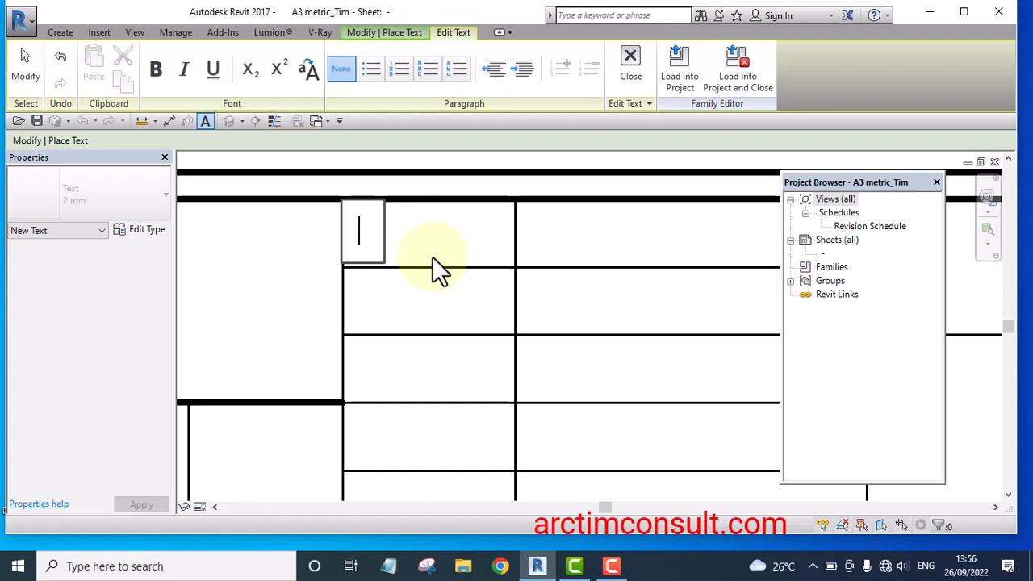
type("DESIGN")
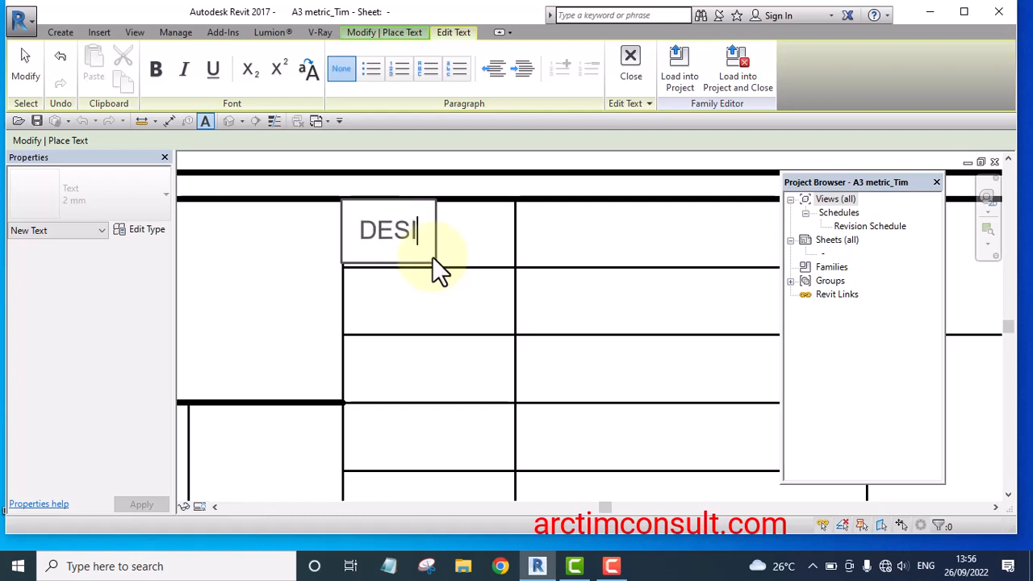
left_click(443, 297)
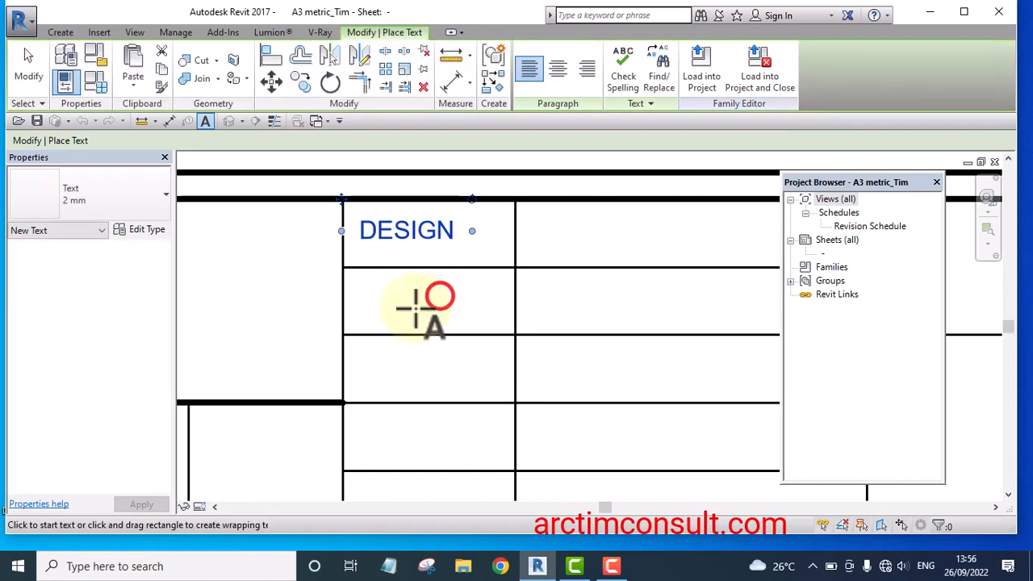
Label the second row's narrow cell DRAWN and the third row's narrow cell CHECK
left_click(365, 300)
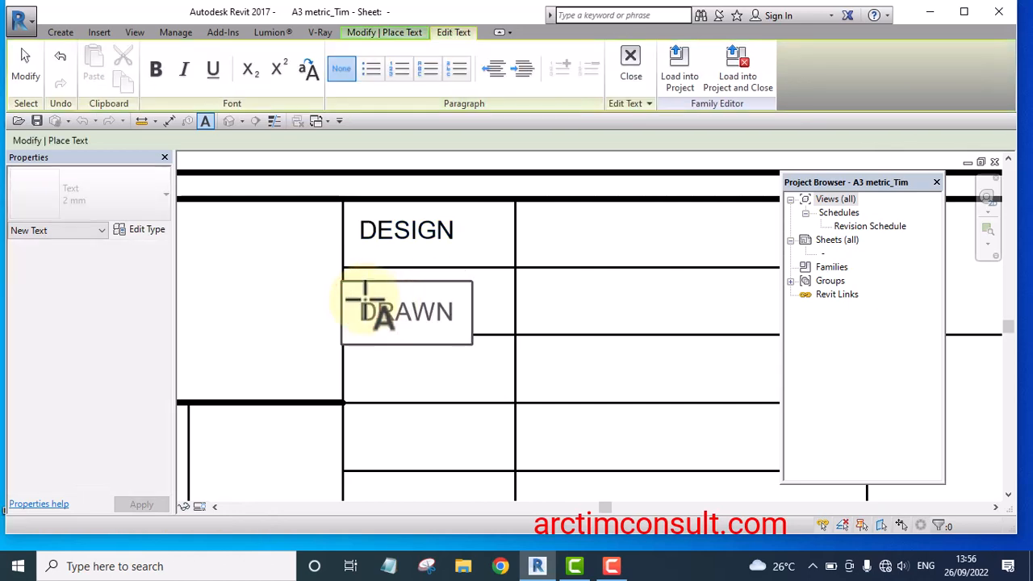
left_click(397, 378)
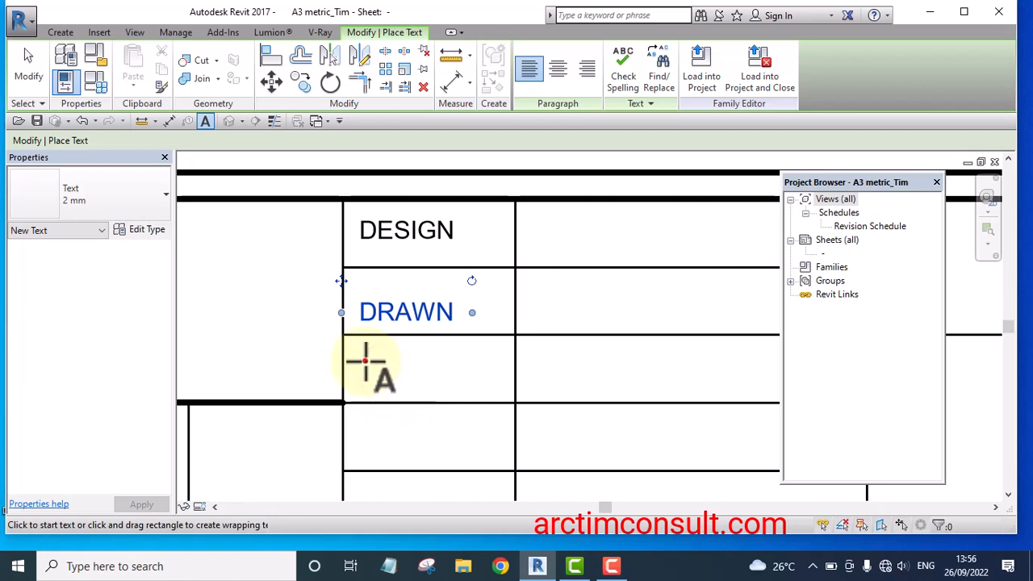
left_click(368, 362)
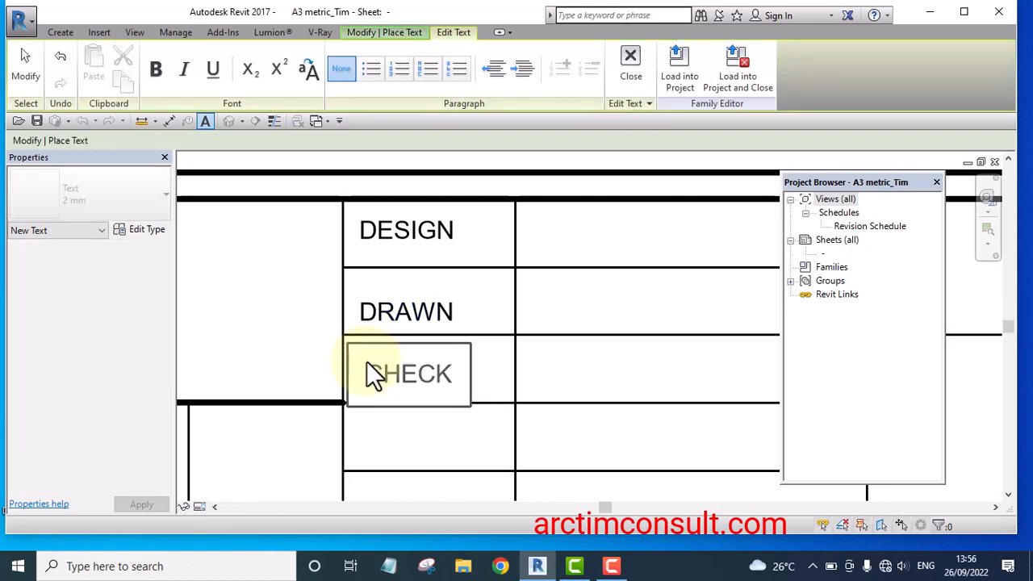
left_click(452, 440)
key("Escape")
key("Escape")
Edit the third row's label to read CHECKED
scroll(441, 356, "down", 4)
scroll(440, 369, "up", 3)
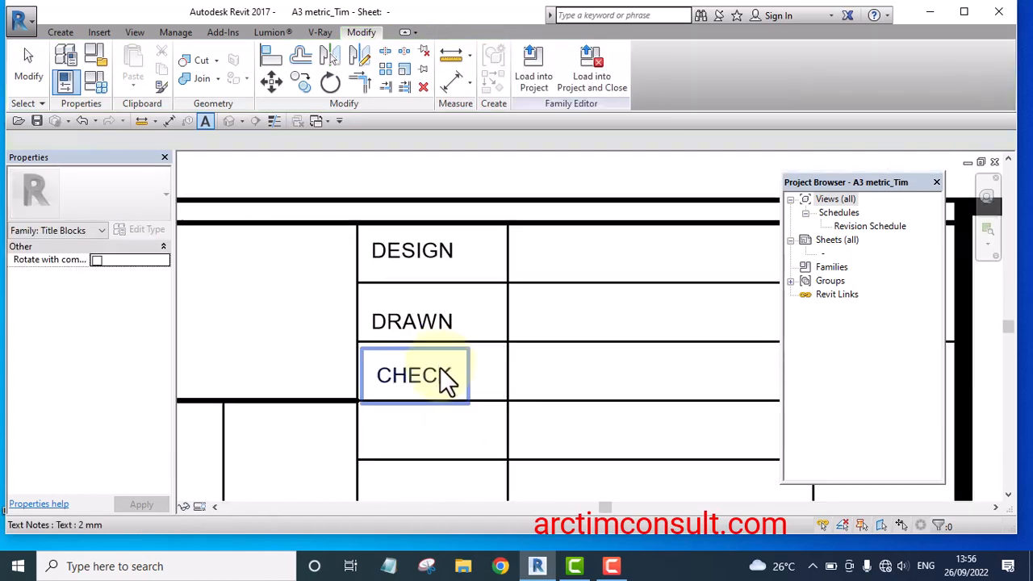
left_click(441, 370)
left_click(452, 372)
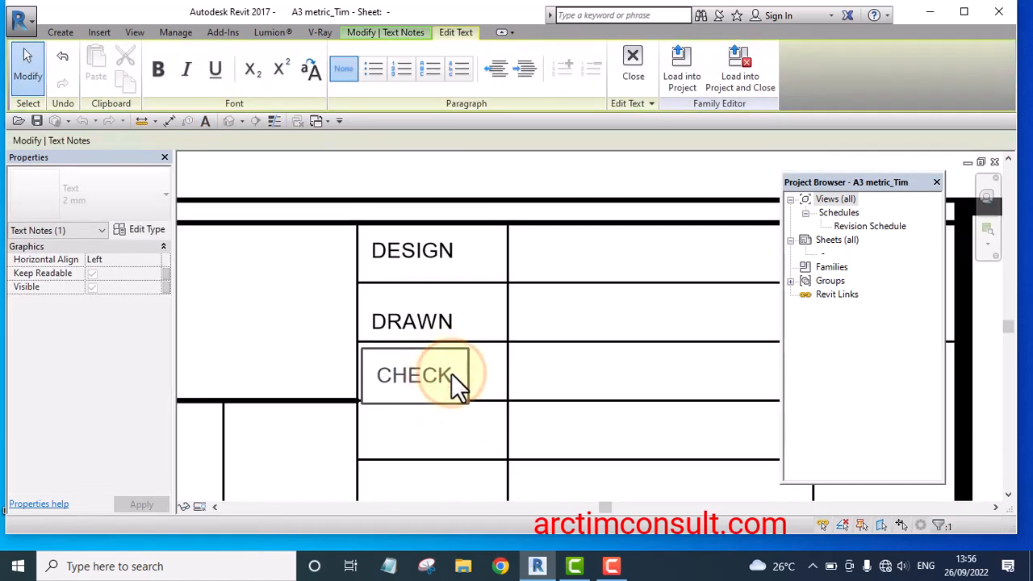
type("ED")
left_click(474, 444)
middle_click_drag(473, 444, 435, 344)
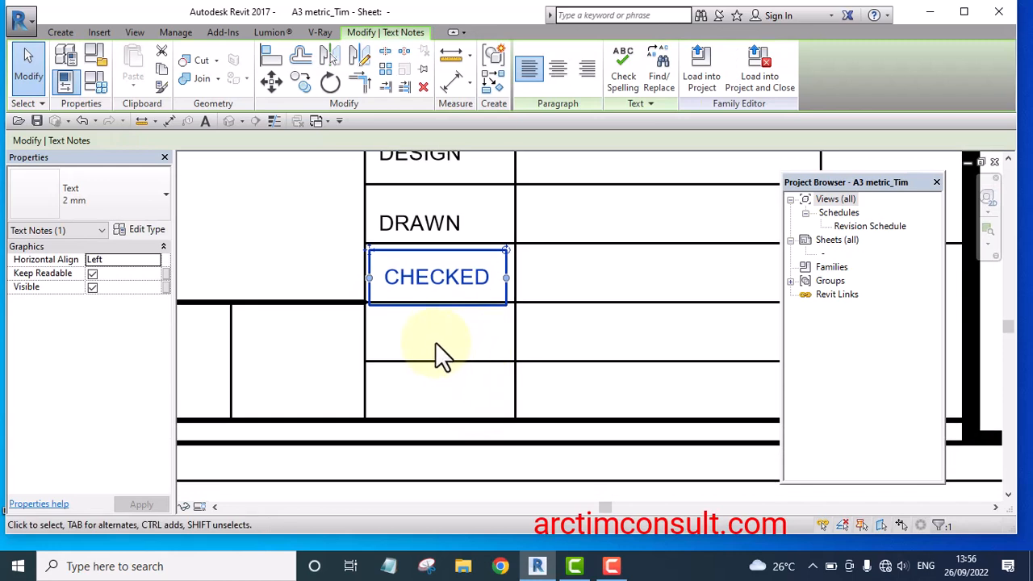
left_click(441, 324)
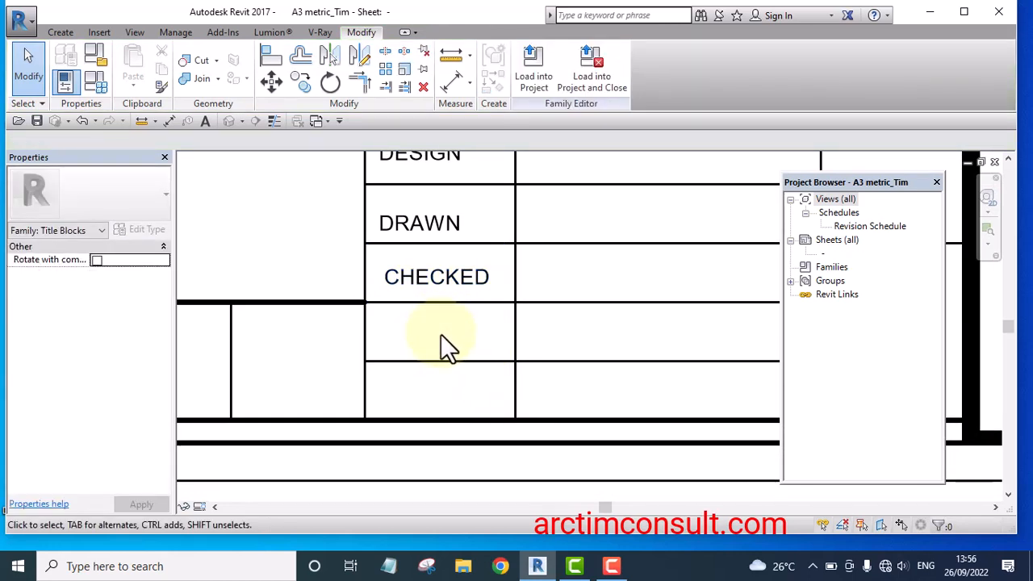
Add the 2 mm text label SCALE in the fourth row's narrow cell
key("t")
key("x")
scroll(380, 331, "up", 2)
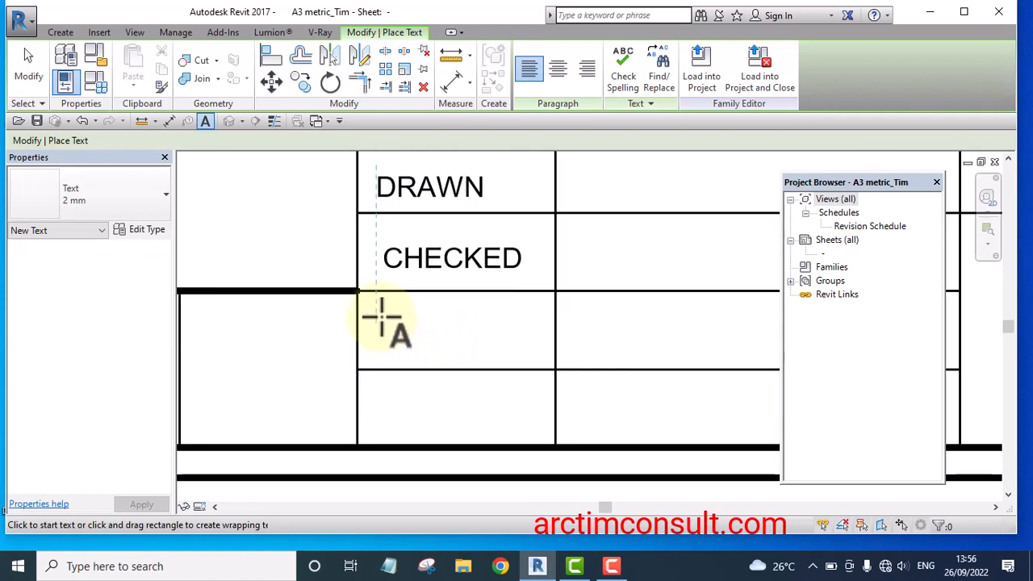
left_click(381, 318)
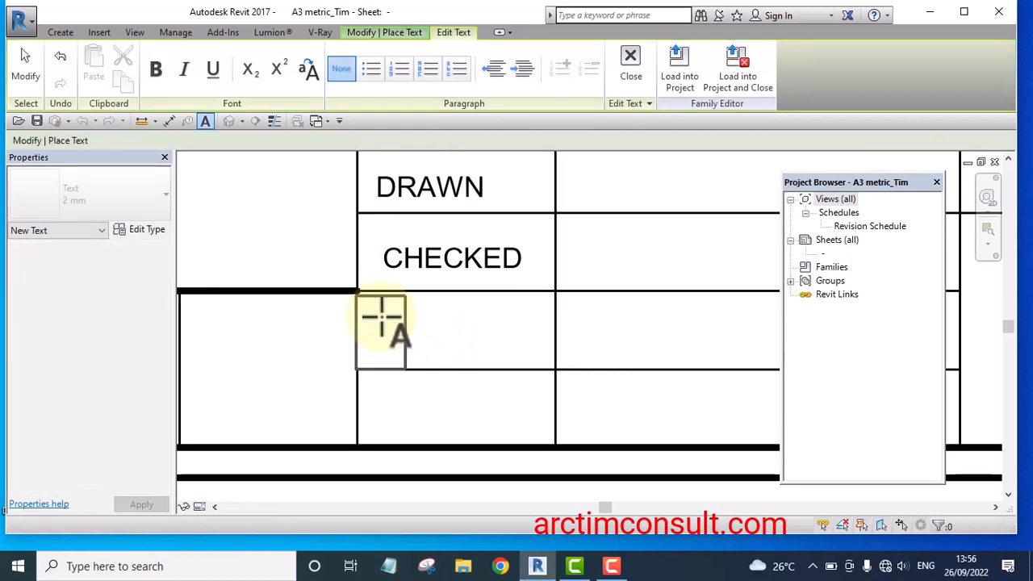
type("SCALE")
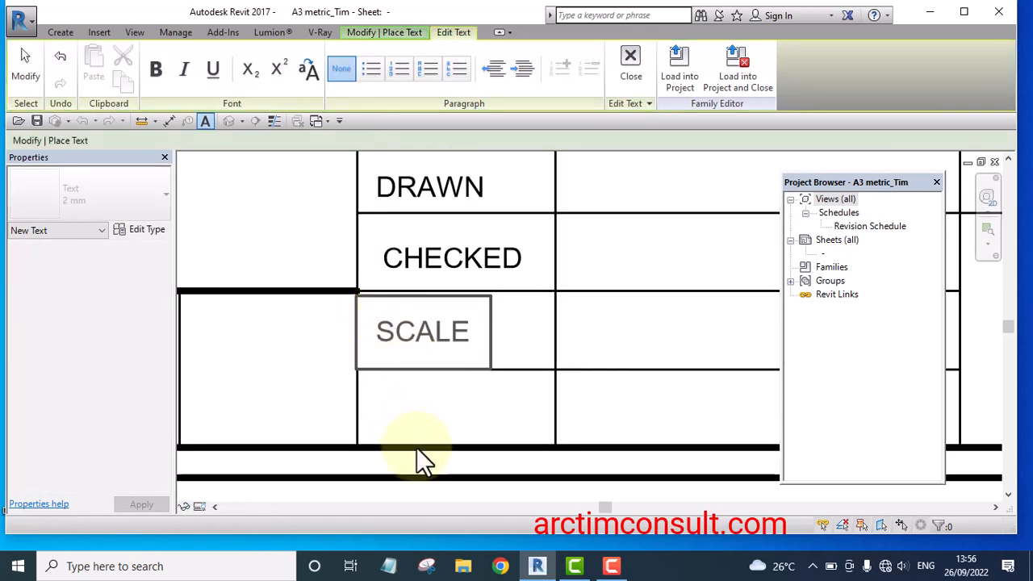
left_click(417, 447)
Add the 2 mm text label SHEET TITLE in the last row's narrow cell
scroll(411, 393, "down", 2)
scroll(404, 411, "up", 3)
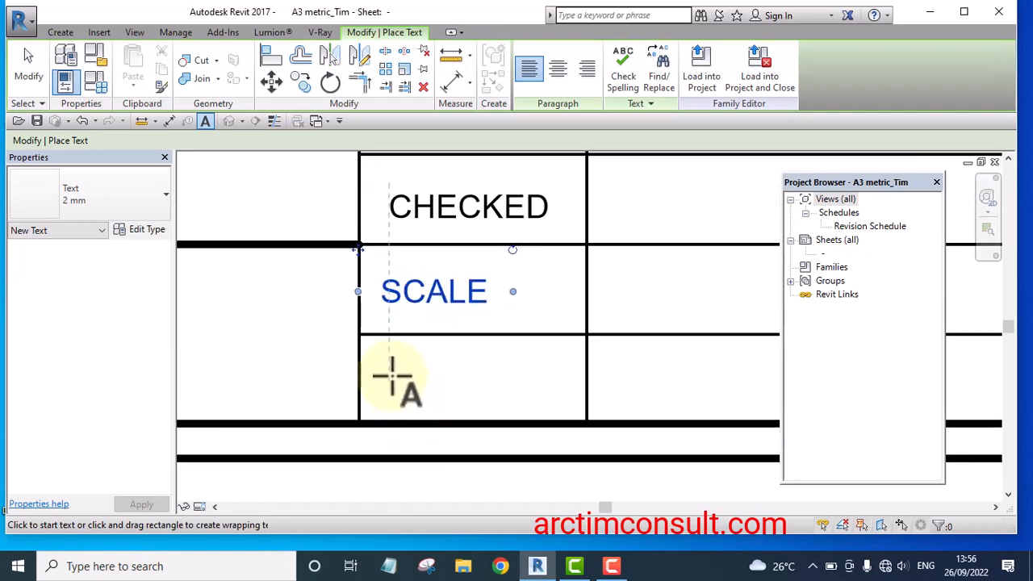
left_click(393, 374)
type("S")
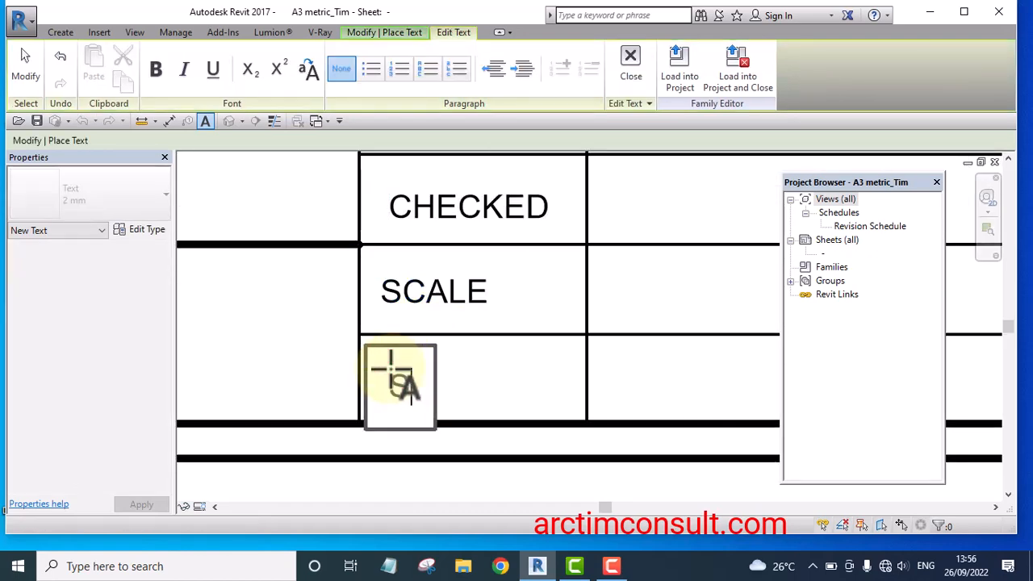
type("HEET ")
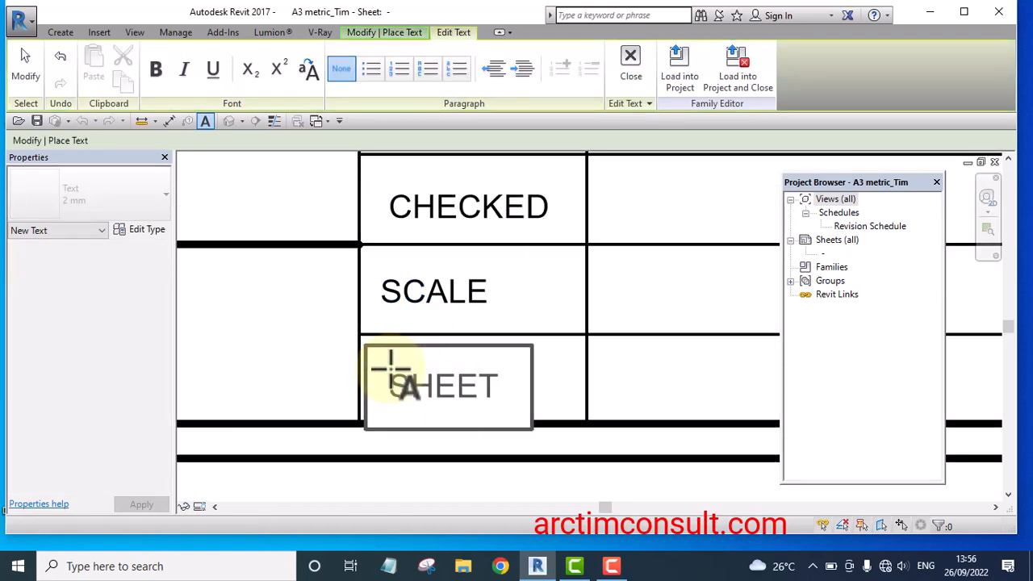
type("TIL")
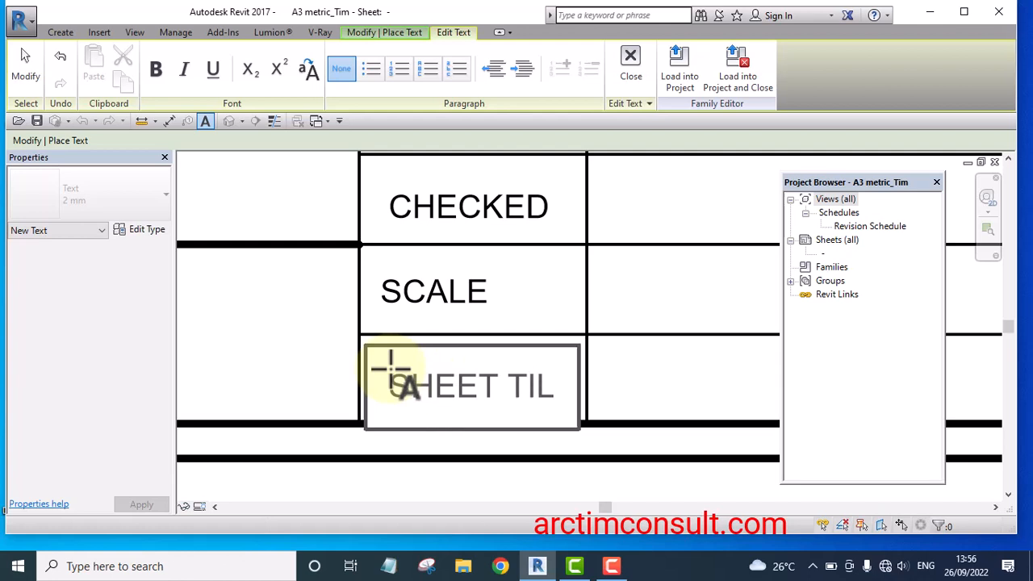
key("BackSpace")
type("TLE")
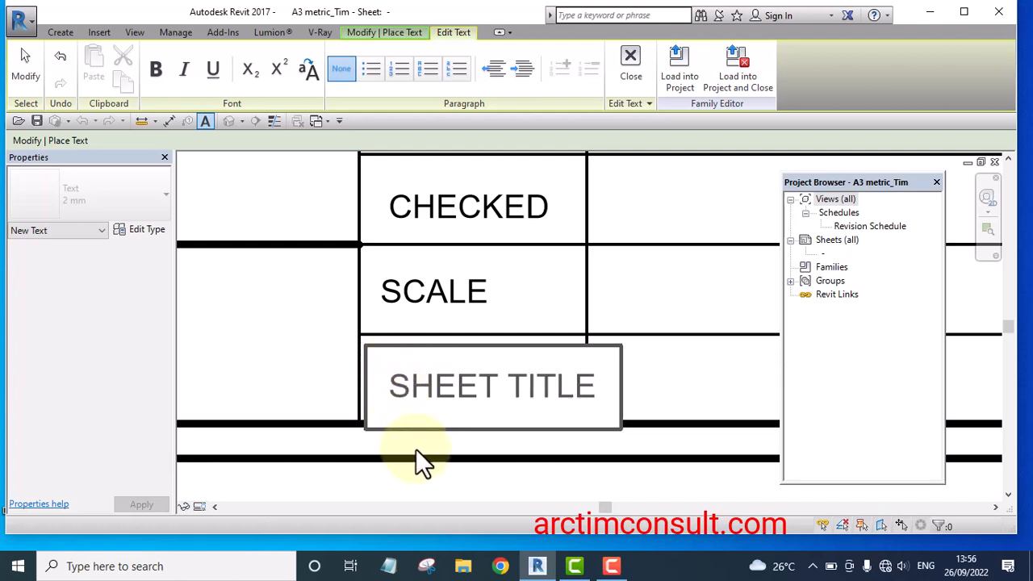
left_click(422, 454)
key("Escape")
Move the SHEET TITLE label left to fit inside its cell, and shift the CHECKED label slightly left
left_click_drag(497, 394, 471, 388)
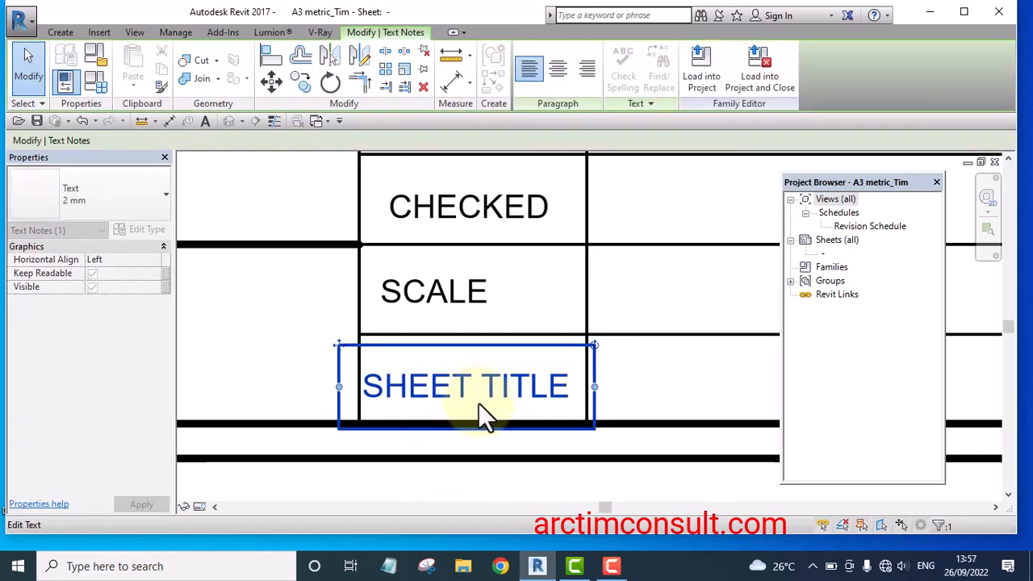
scroll(489, 339, "down", 5)
left_click(537, 440)
scroll(500, 323, "up", 3)
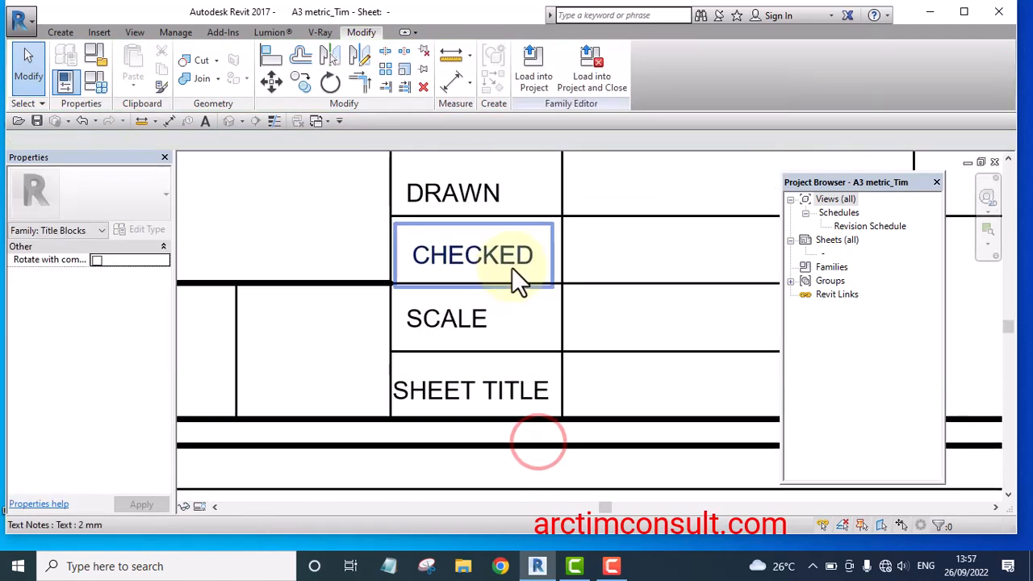
left_click(512, 267)
left_click_drag(512, 267, 501, 261)
scroll(498, 266, "down", 5)
left_click(503, 367)
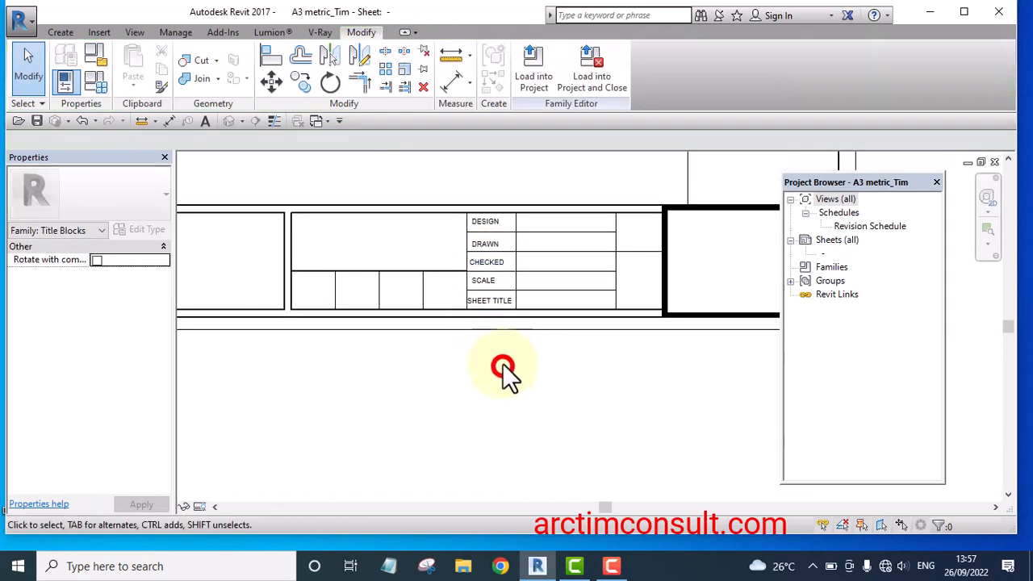
Nudge the CHECKED and SHEET TITLE labels slightly to the right within their cells
scroll(491, 261, "up", 5)
scroll(460, 210, "down", 2)
scroll(454, 202, "up", 3)
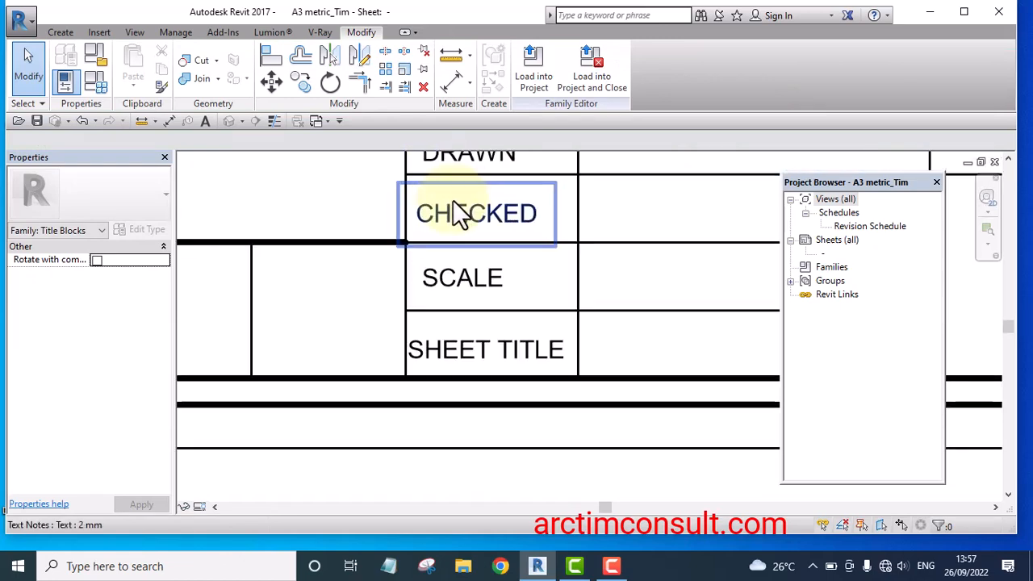
left_click(453, 202)
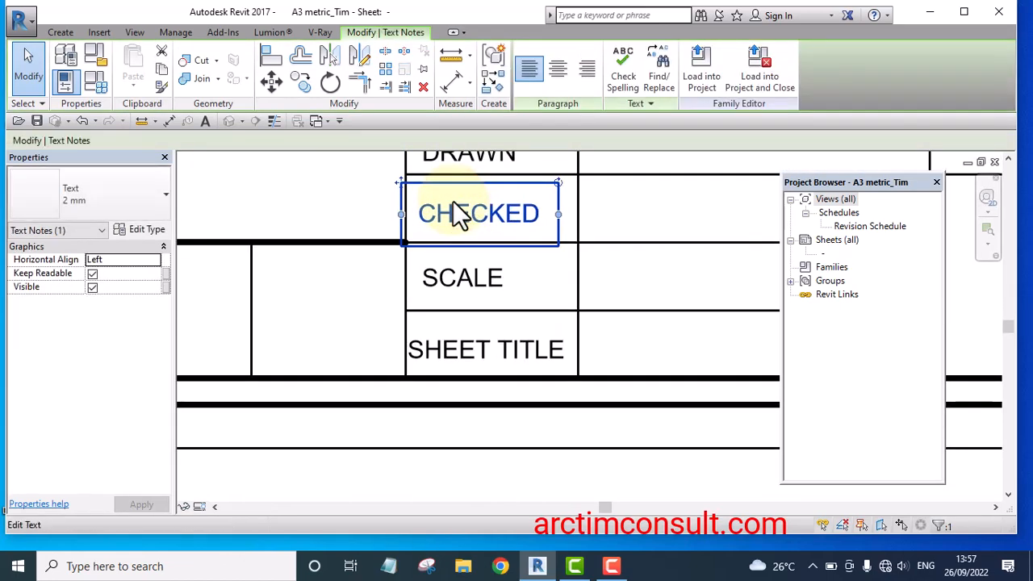
left_click(494, 351)
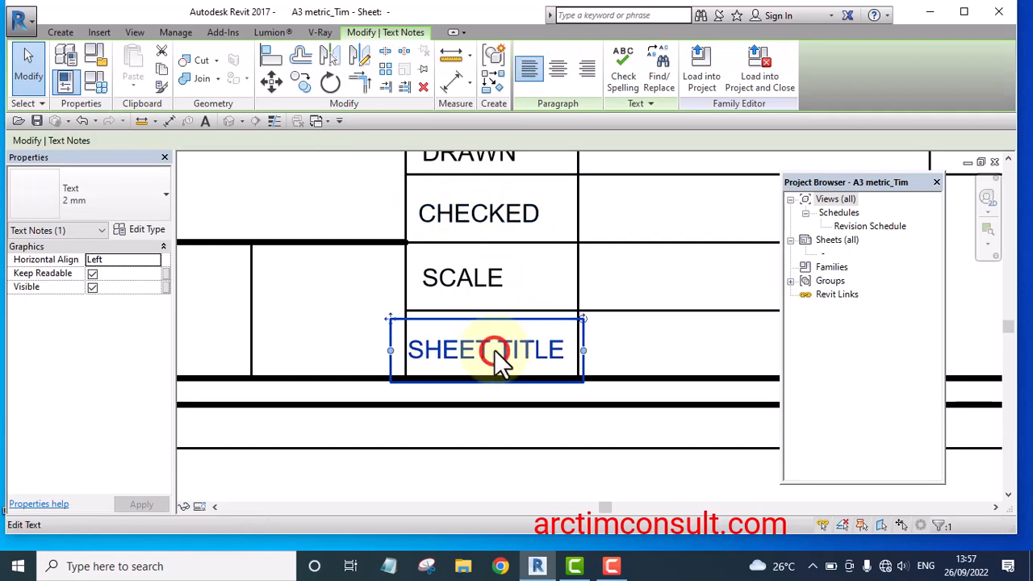
key("Right")
key("Right")
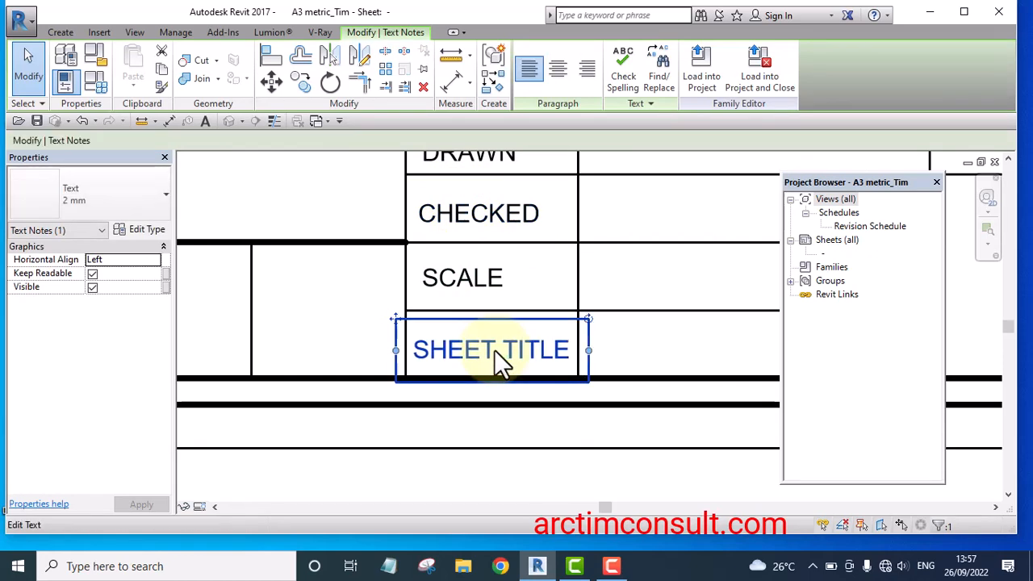
left_click(507, 459)
Add the 2 mm text label DATE in the first small cell of the row left of the SCALE label
scroll(439, 388, "down", 3)
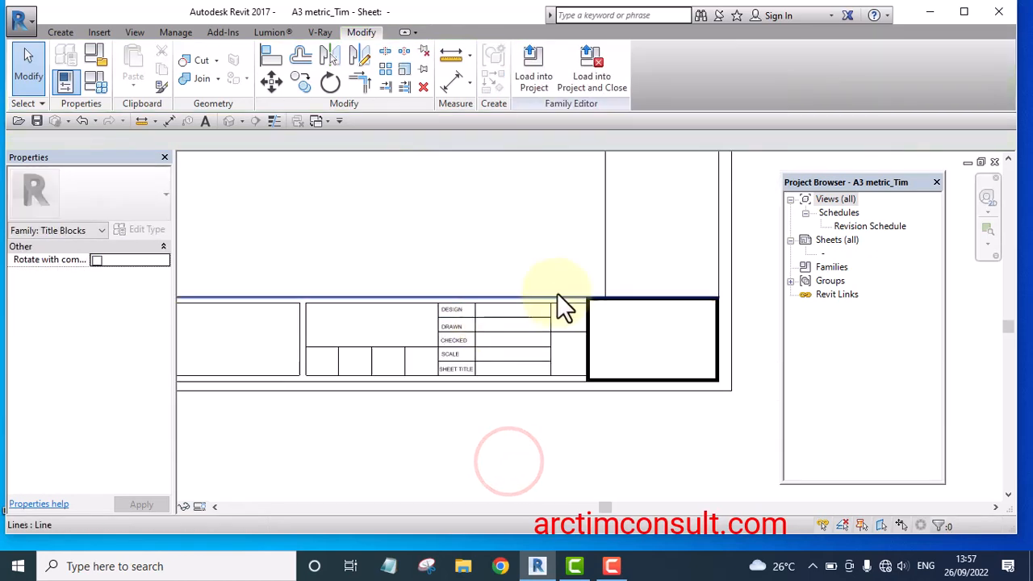
scroll(565, 307, "up", 3)
scroll(614, 364, "down", 5)
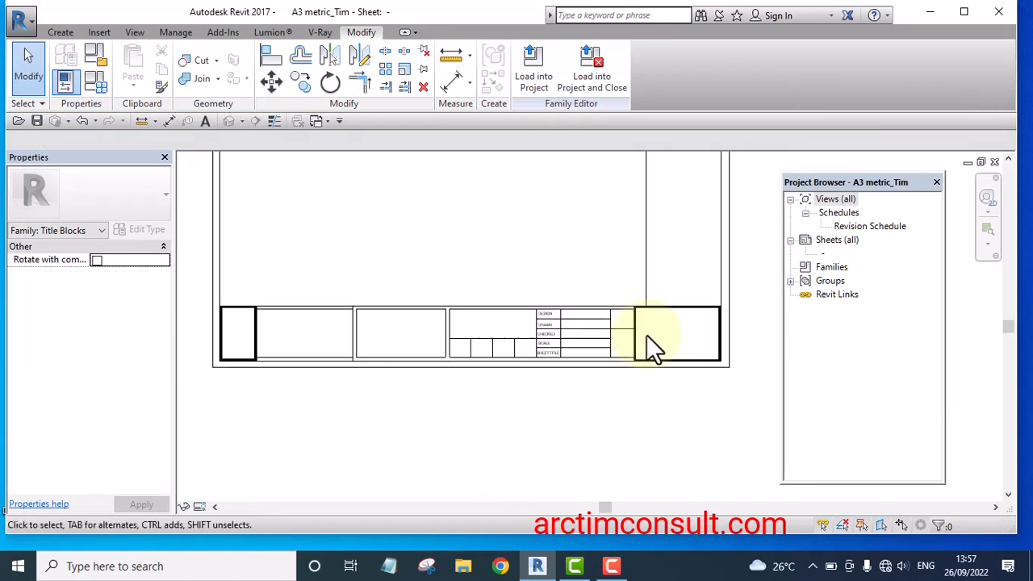
scroll(493, 343, "up", 3)
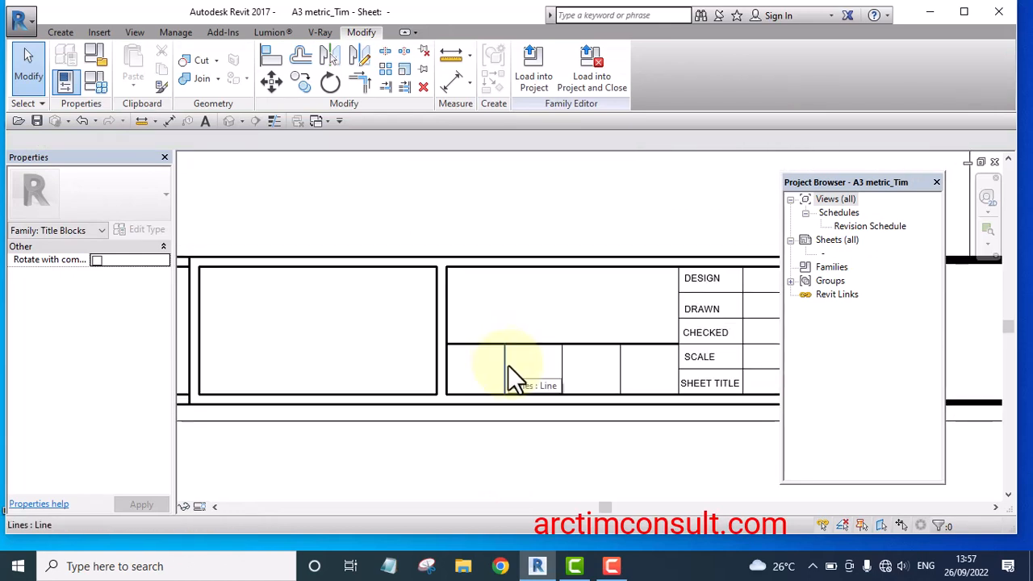
key("x")
scroll(461, 369, "up", 3)
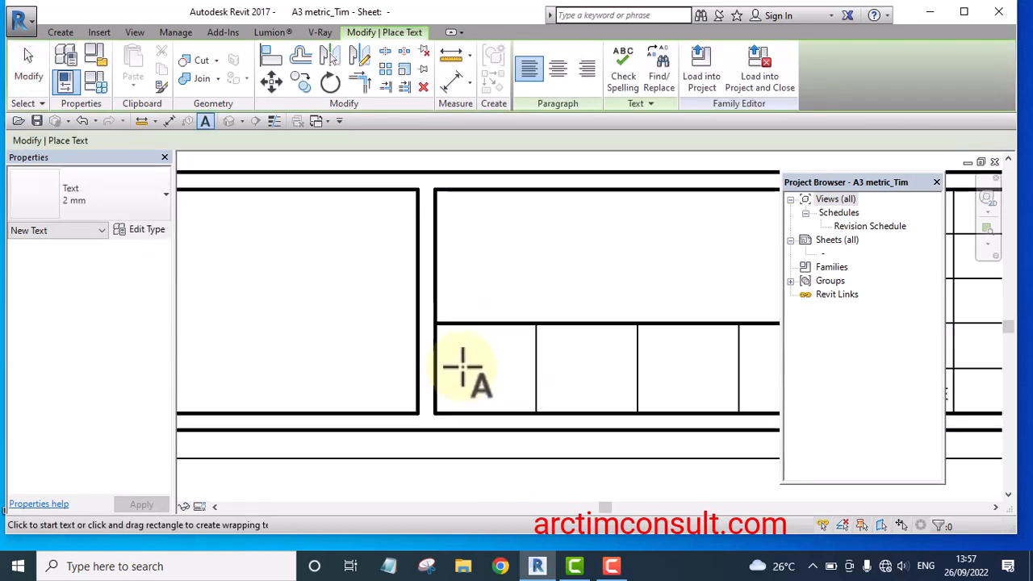
left_click(449, 356)
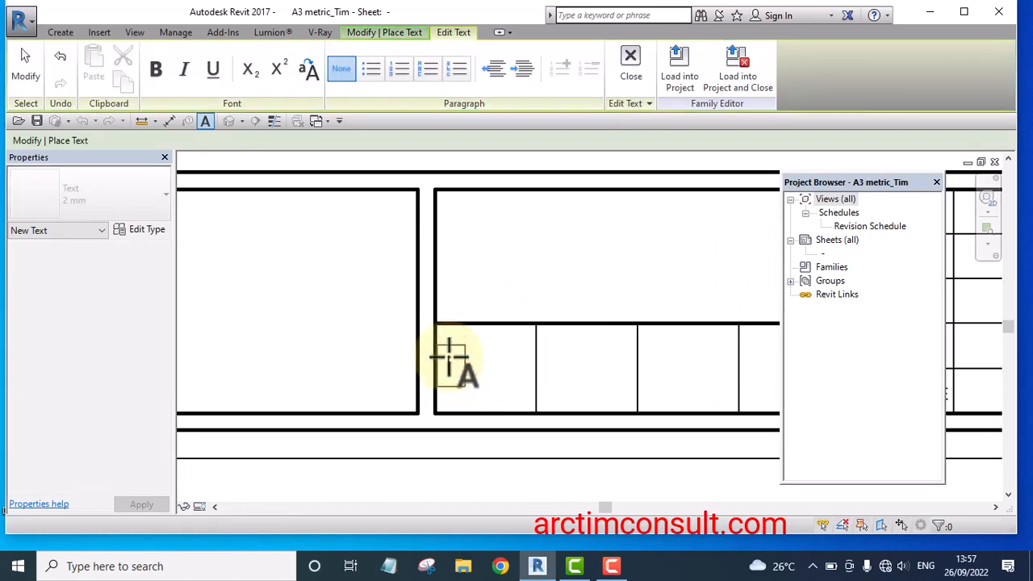
left_click(526, 453)
Add the 2 mm text label JOB NO in the third small cell of the DATE row
mouse_move(623, 410)
middle_mouse_down()
mouse_move(431, 417)
mouse_move(379, 408)
middle_mouse_up()
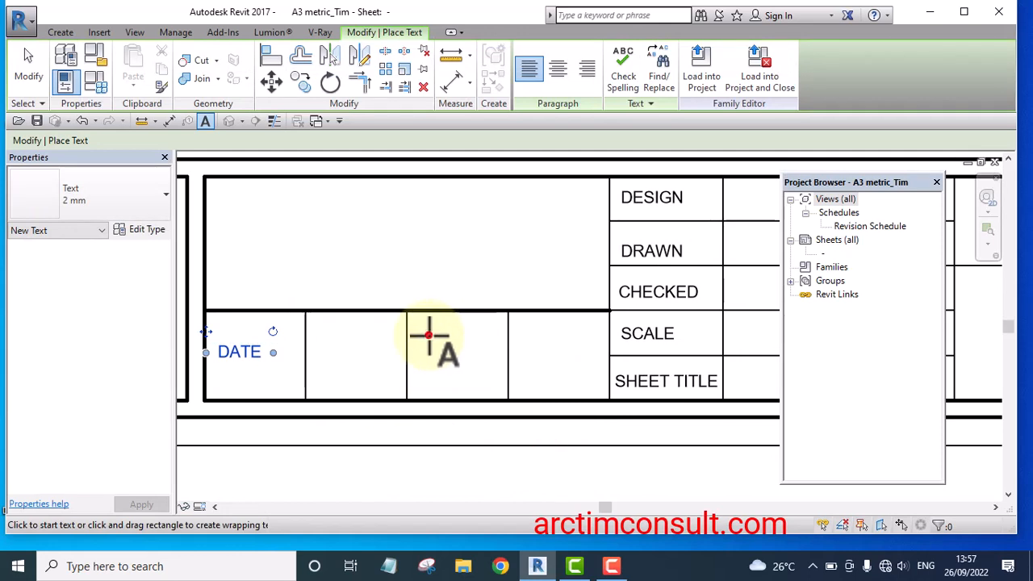
left_click(430, 334)
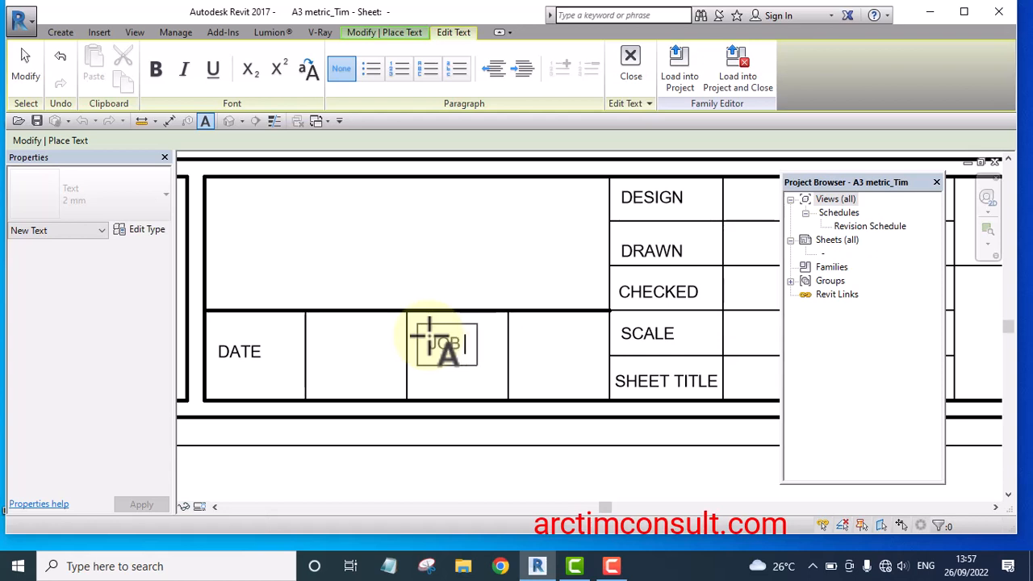
left_click(467, 442)
Add the 2 mm text label CLIENT in the upper-left corner of the large cell above the DATE row
scroll(485, 404, "down", 4)
scroll(456, 371, "up", 5)
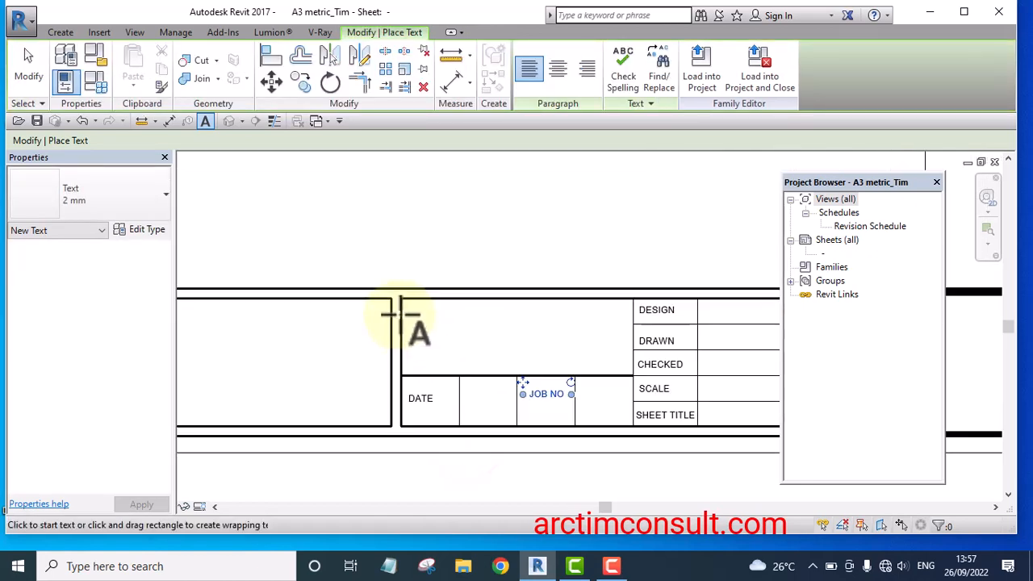
left_click(411, 301)
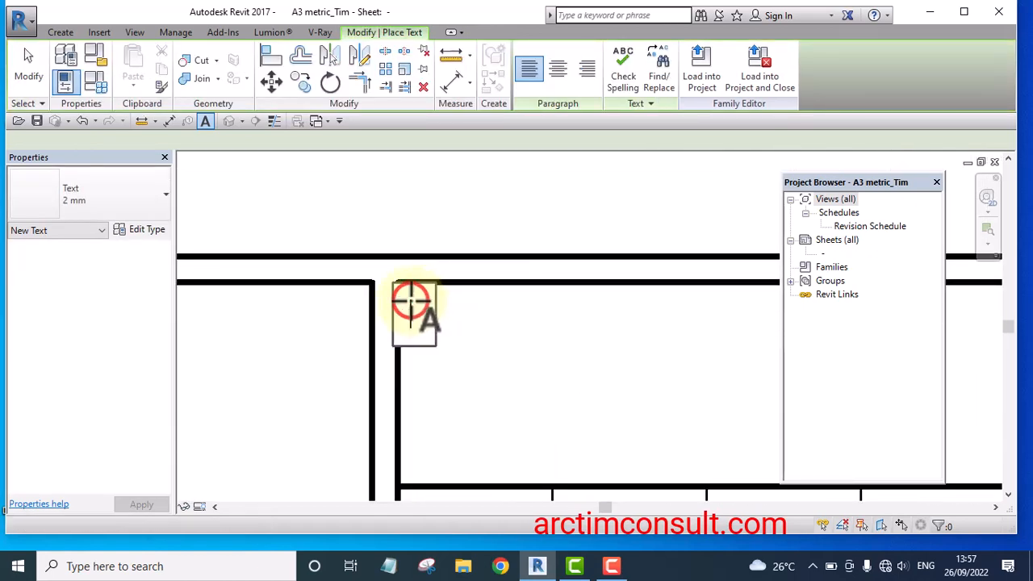
type("CLIENT")
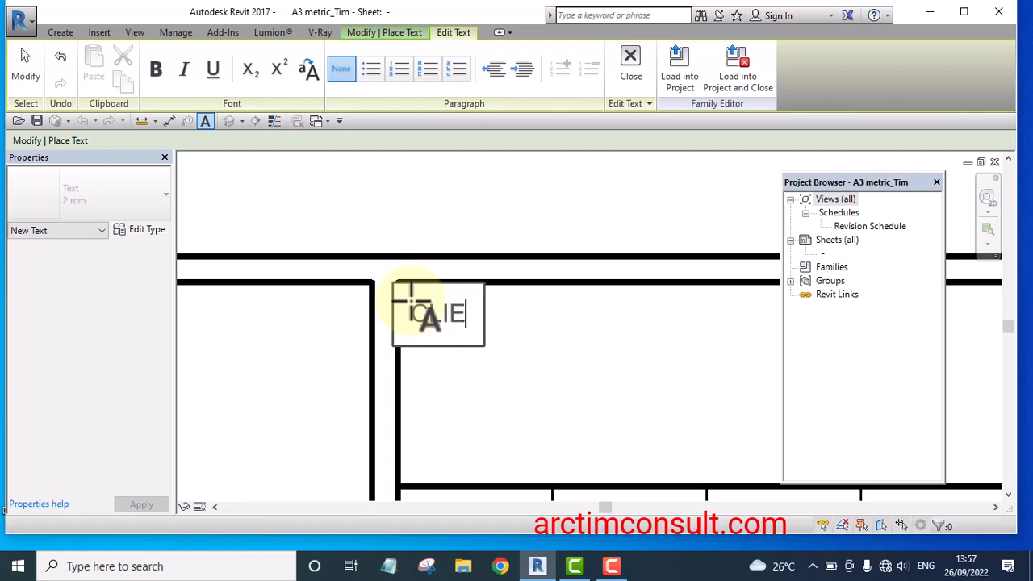
left_click(508, 403)
Add the two-line 2 mm text label SHEET NO in the upper cell beside the thick-bordered right-hand box, and end text placement
scroll(420, 350, "down", 3)
scroll(484, 368, "up", 2)
middle_click_drag(675, 360, 600, 380)
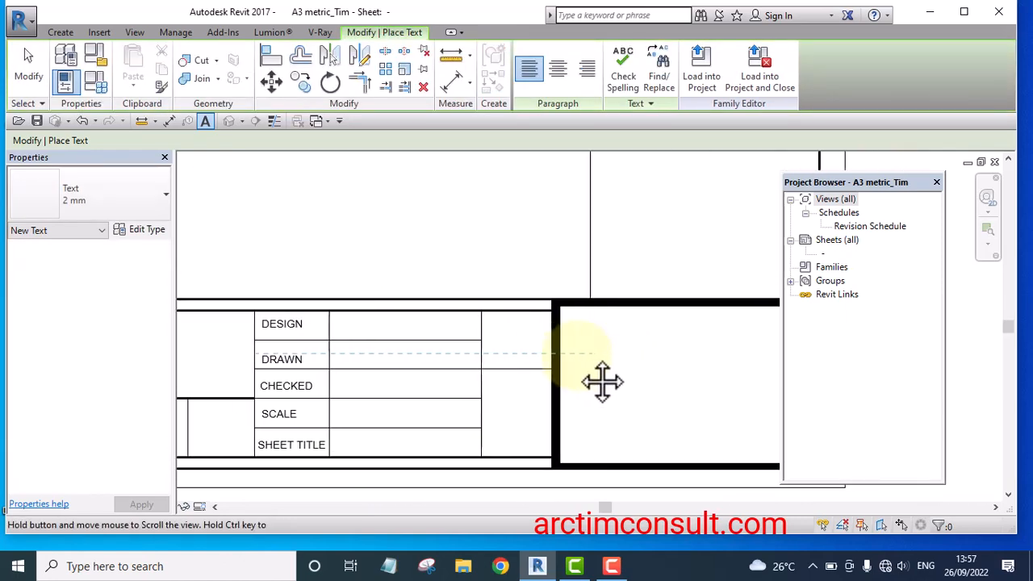
scroll(479, 346, "up", 2)
scroll(477, 351, "down", 1)
scroll(476, 339, "up", 2)
scroll(474, 335, "down", 2)
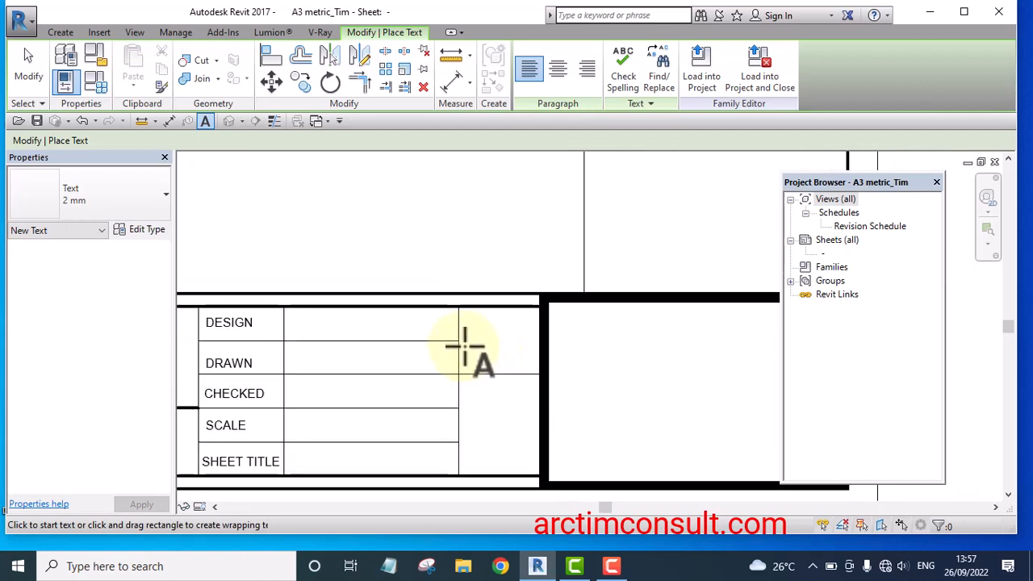
scroll(468, 343, "up", 2)
left_click(466, 346)
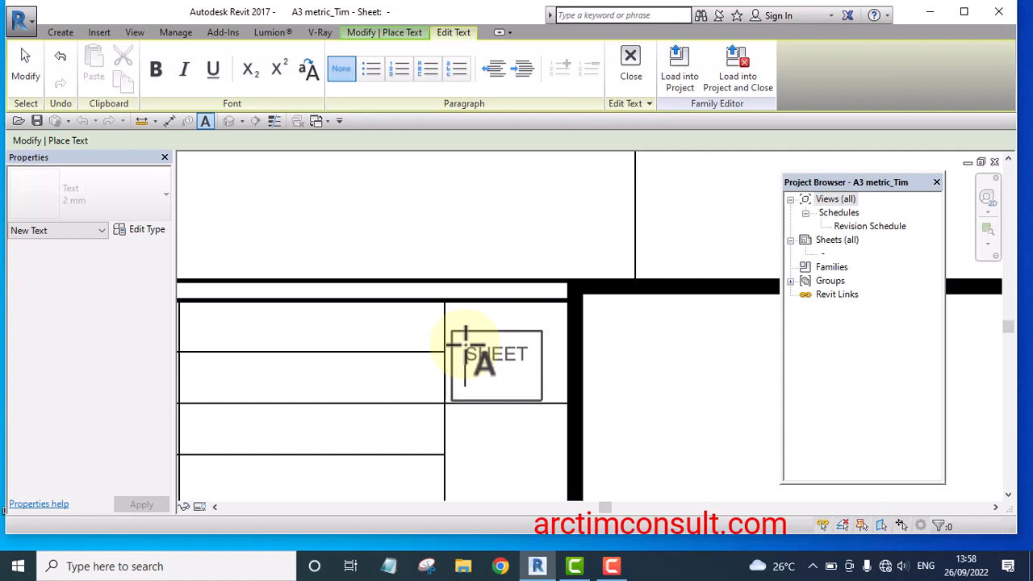
left_click(526, 438)
key("Escape")
key("Escape")
Add the 2 mm text label CONSULTANT in the upper-left corner of the thick-bordered box right of SHEET NO
scroll(519, 382, "up", 1)
scroll(420, 362, "down", 5)
scroll(533, 363, "up", 1)
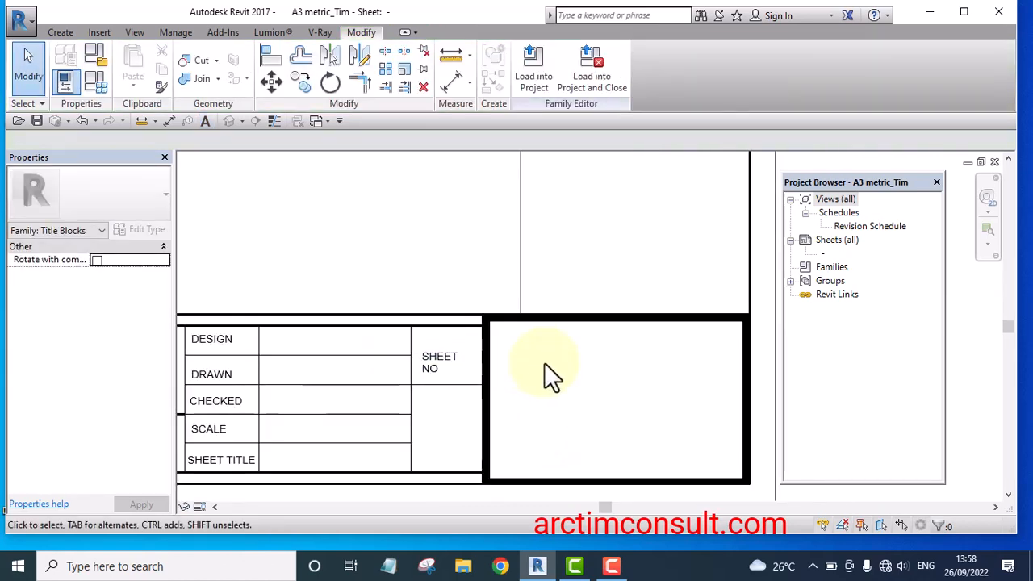
key("t")
key("x")
scroll(523, 340, "up", 2)
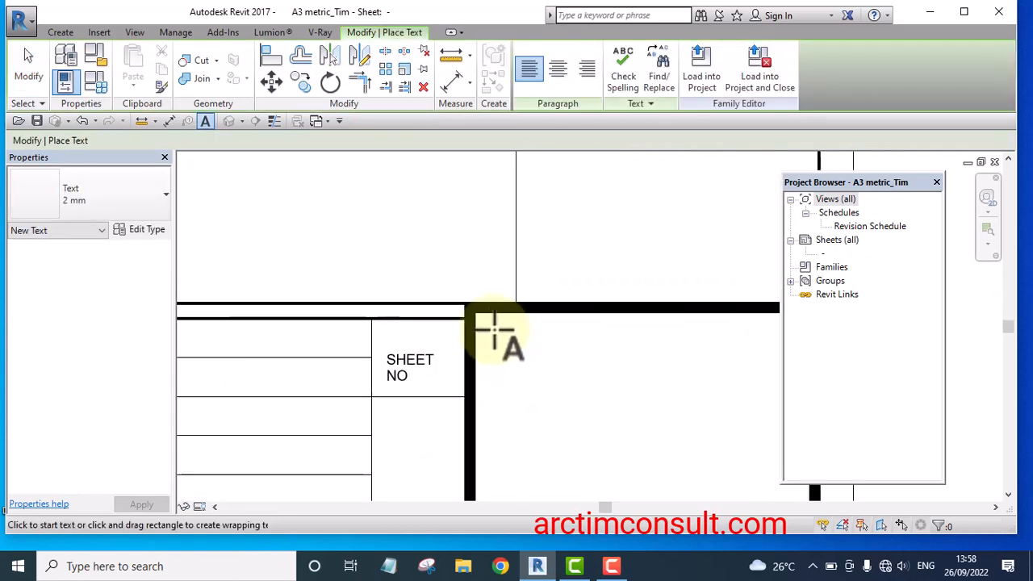
left_click(492, 324)
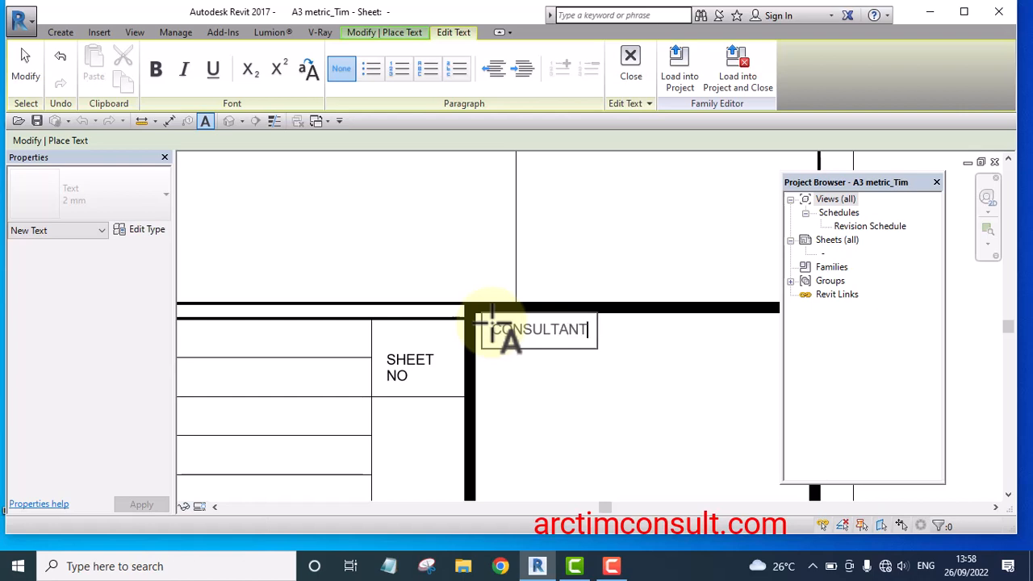
left_click(545, 398)
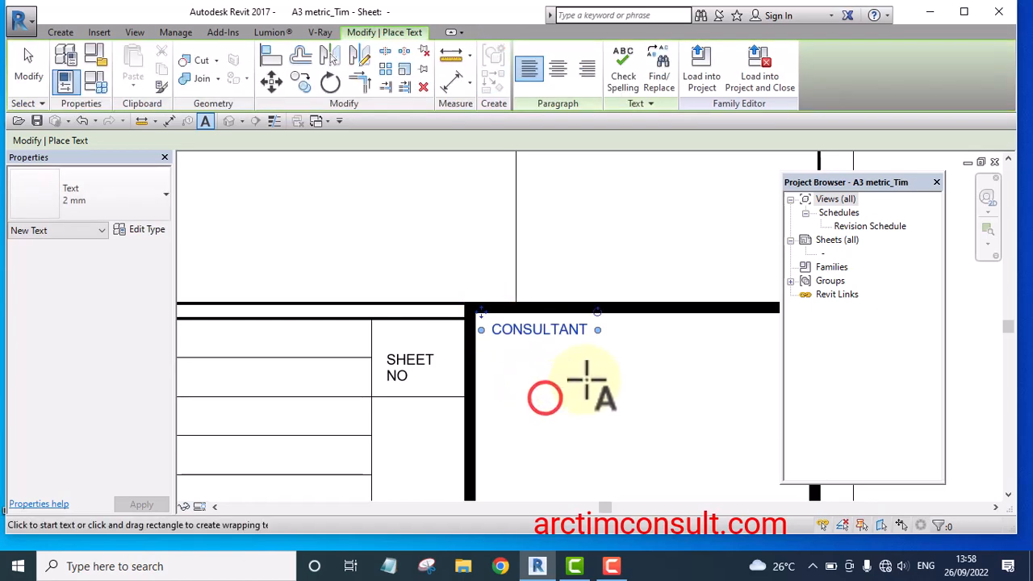
Add the 2 mm text label PROJECT in the upper-left corner of the box left of the CLIENT cell
scroll(595, 366, "down", 4)
scroll(417, 376, "up", 5)
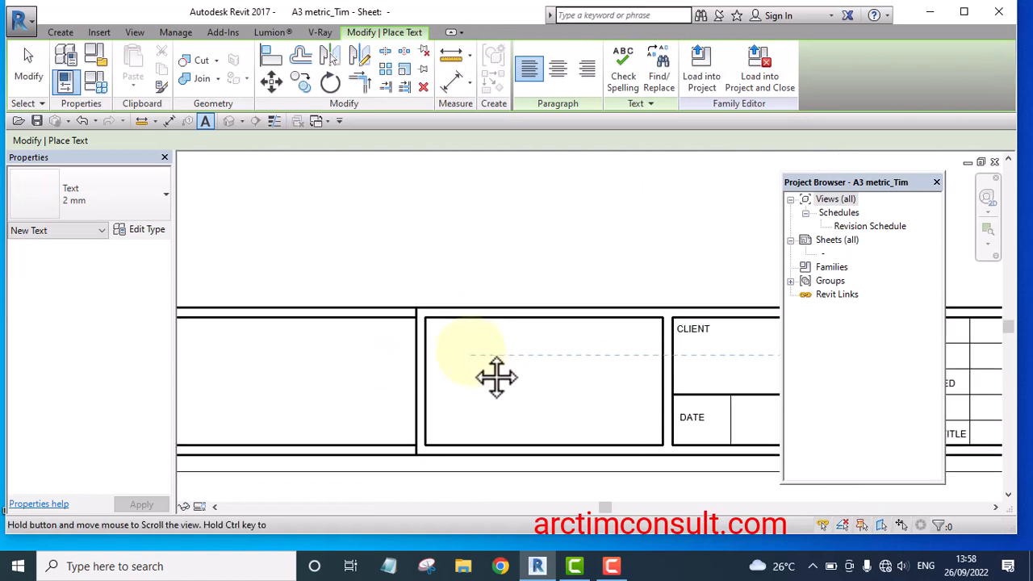
middle_click_drag(475, 352, 440, 352)
scroll(410, 332, "up", 2)
left_click(390, 318)
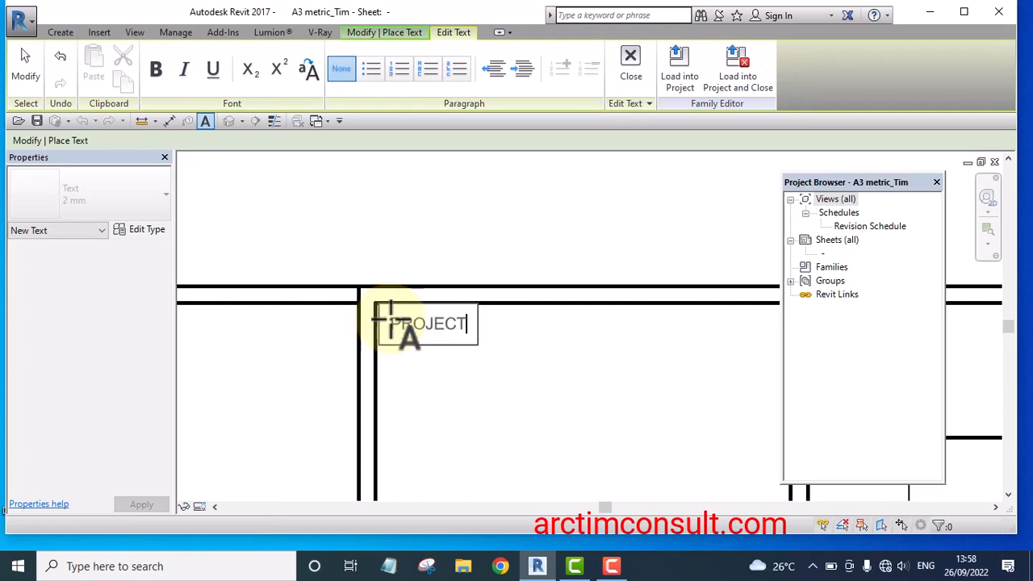
left_click(474, 433)
Add the 2 mm text label NOTES at the top of the thick-bordered box at the strip's far left end
scroll(533, 385, "down", 3)
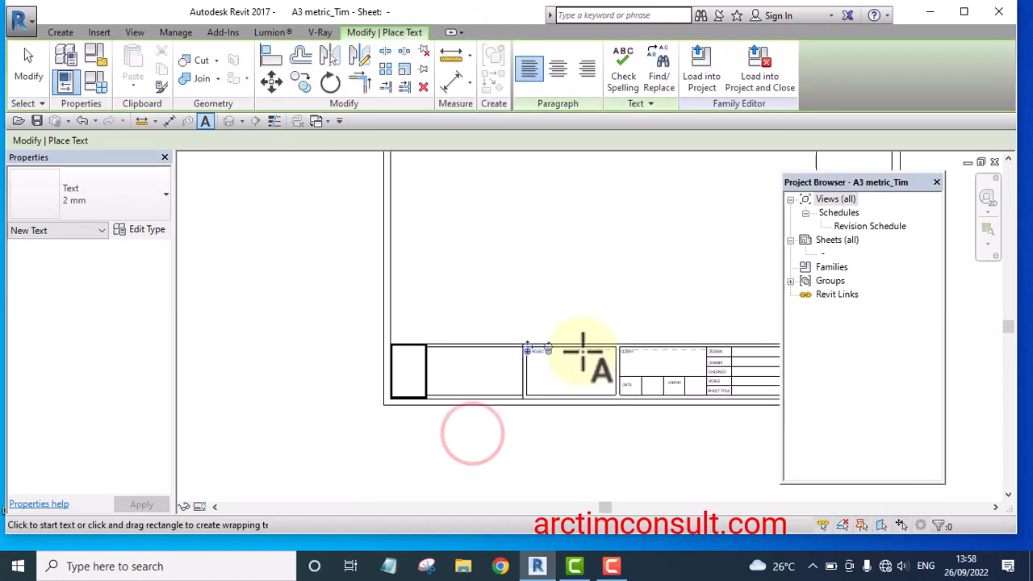
scroll(373, 318, "up", 5)
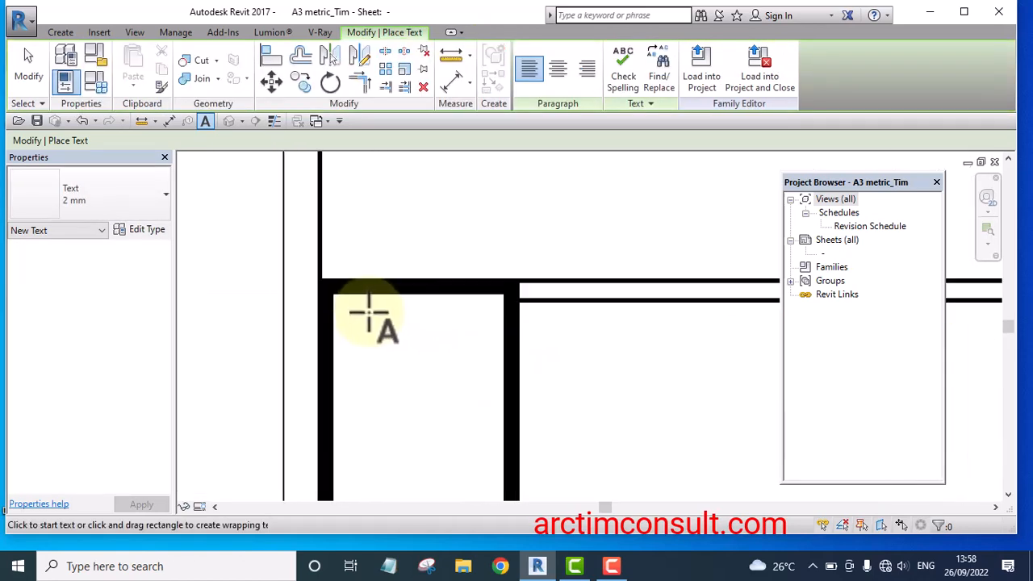
left_click(356, 311)
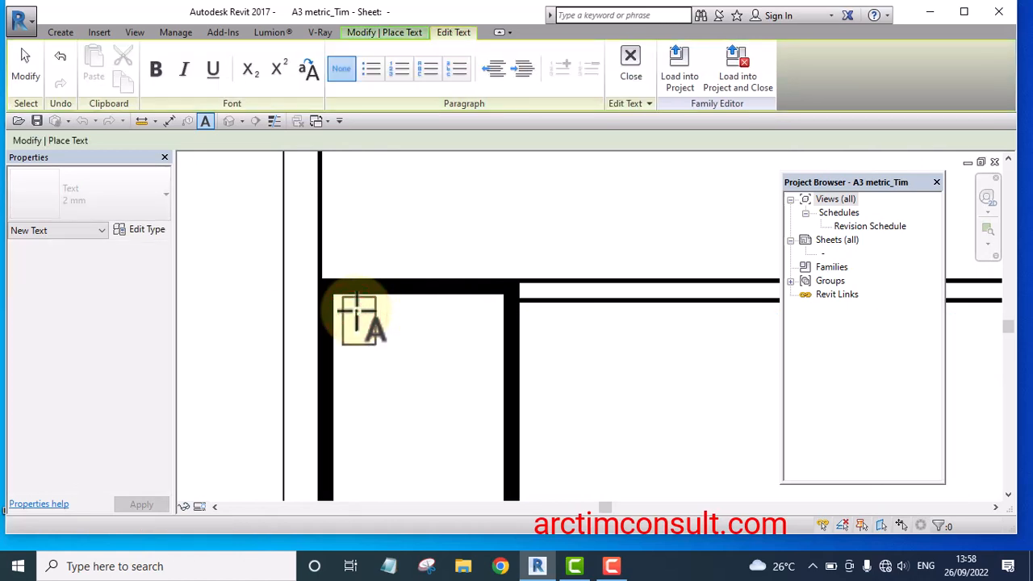
type("NOTE")
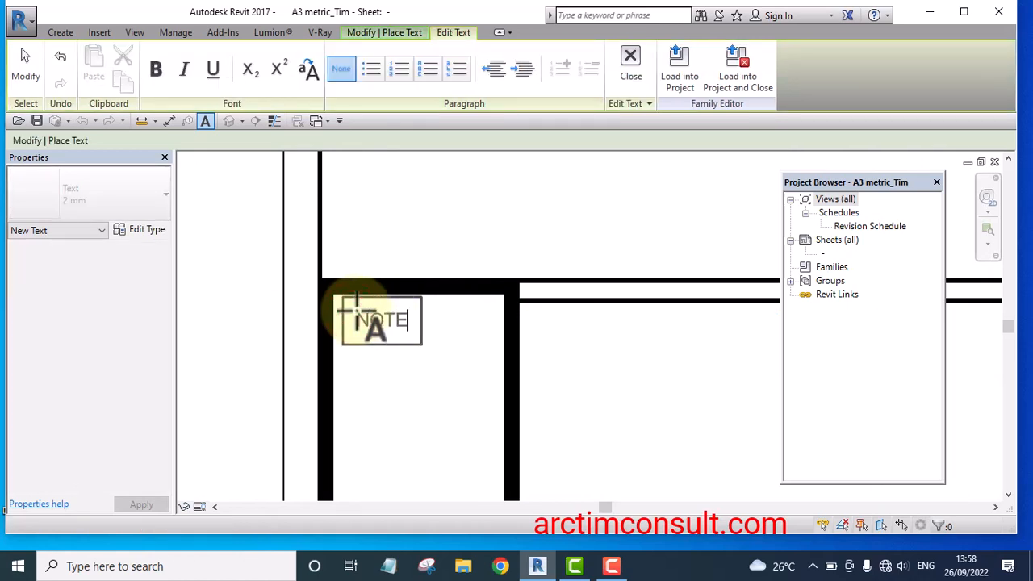
type("S")
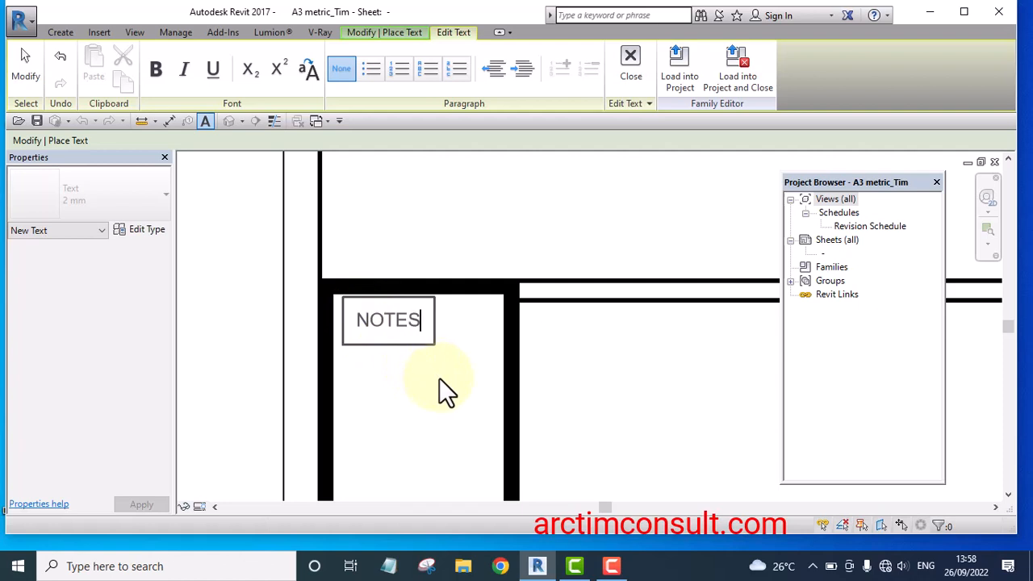
left_click(446, 407)
Add the 2 mm text label APPROVAL COLUMN in the thick-bordered header box at the sheet's upper-right corner, and end text placement
scroll(379, 355, "down", 4)
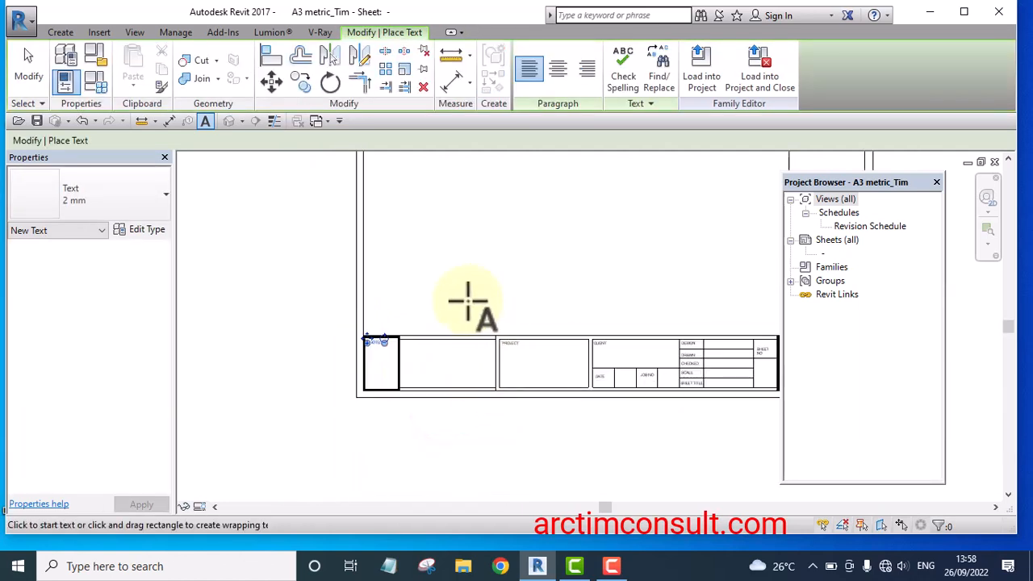
scroll(436, 323, "up", 2)
scroll(501, 400, "down", 2)
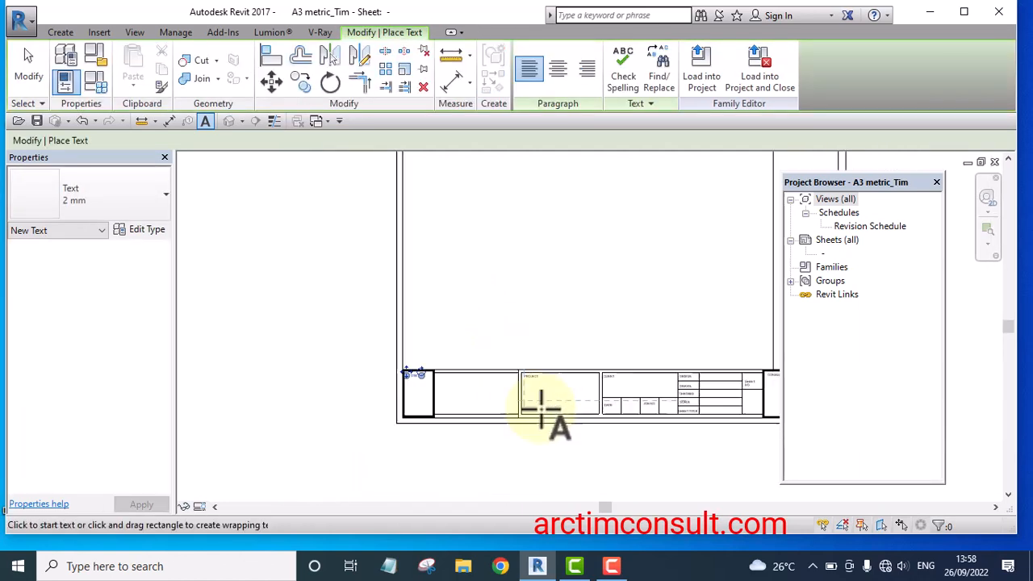
scroll(545, 411, "down", 1)
middle_click_drag(618, 428, 504, 453)
scroll(541, 445, "up", 7)
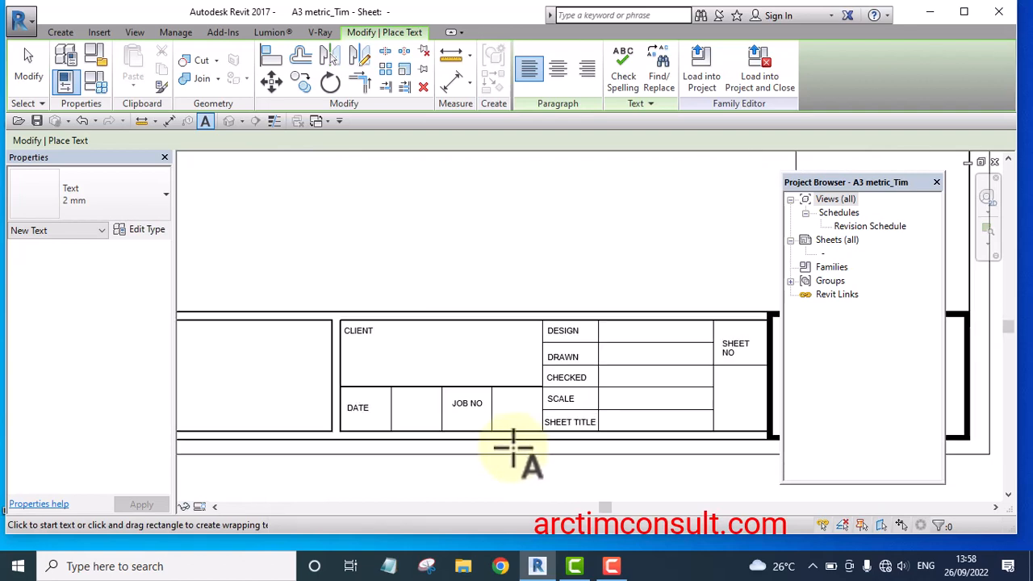
scroll(484, 428, "down", 7)
scroll(581, 242, "up", 5)
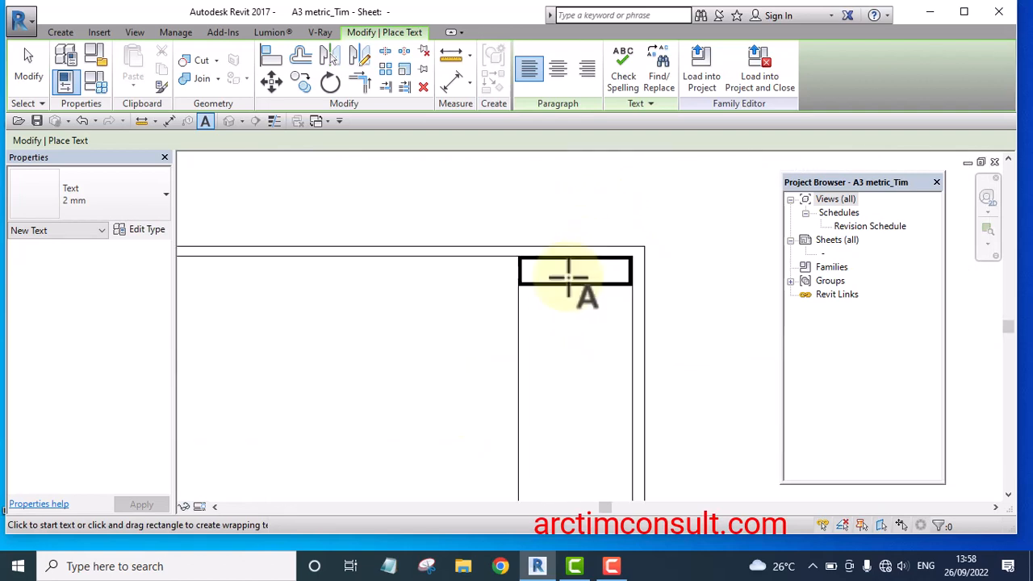
scroll(565, 274, "up", 3)
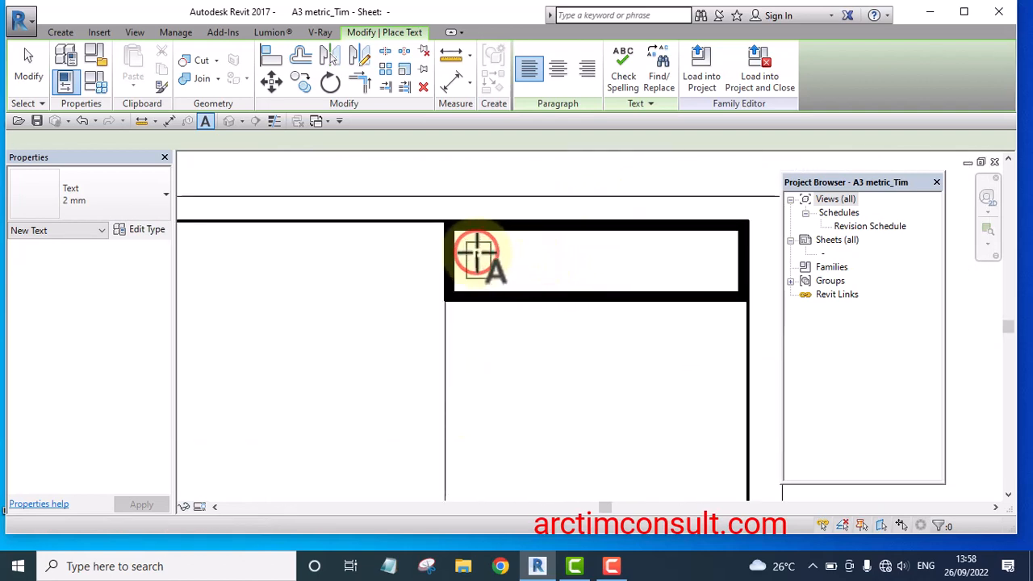
left_click(476, 253)
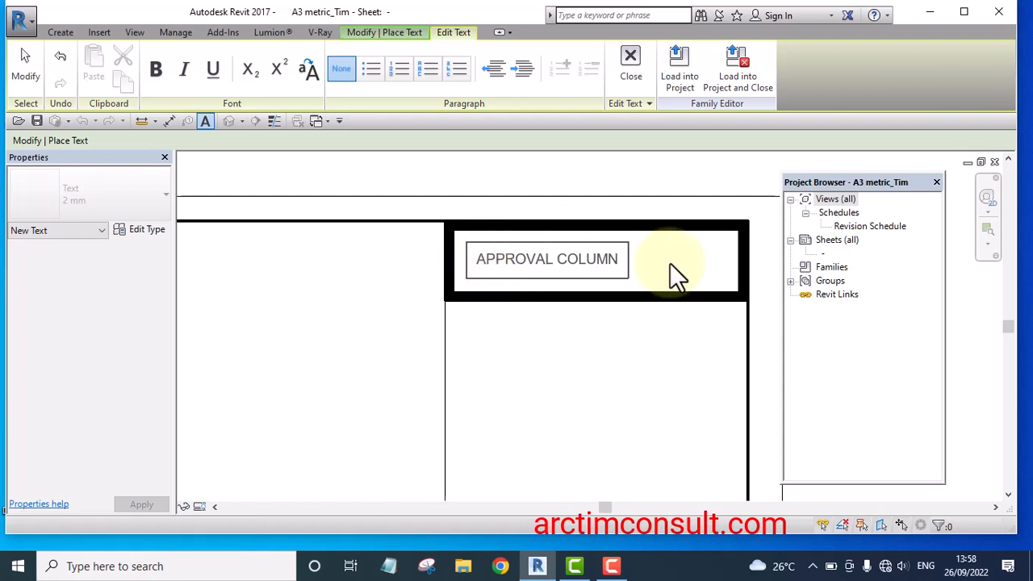
left_click(671, 385)
key("Escape")
Duplicate the APPROVAL COLUMN label's 2 mm text type as a new type named APPROVAL COLUMN
scroll(598, 269, "down", 2)
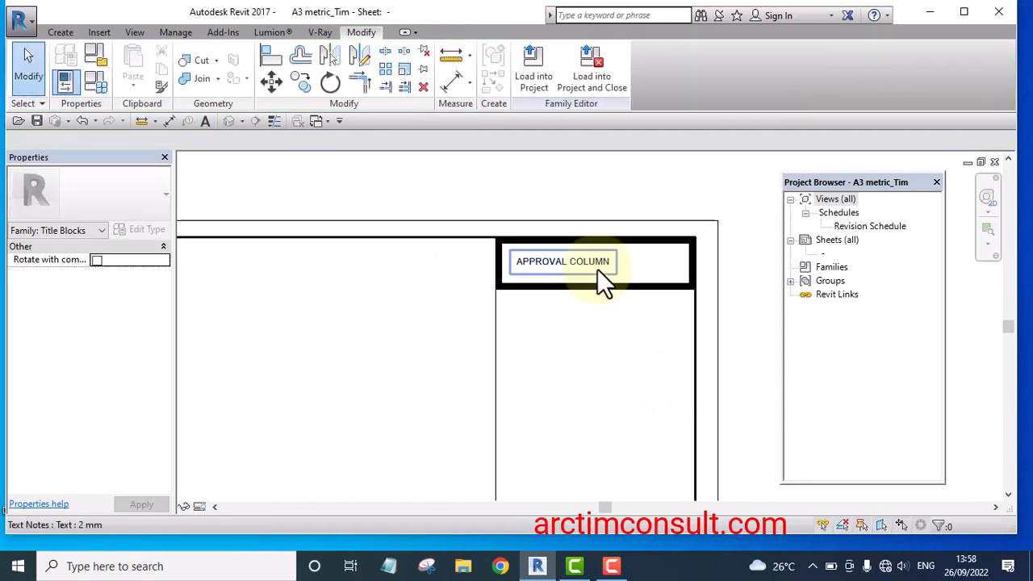
left_click(593, 257)
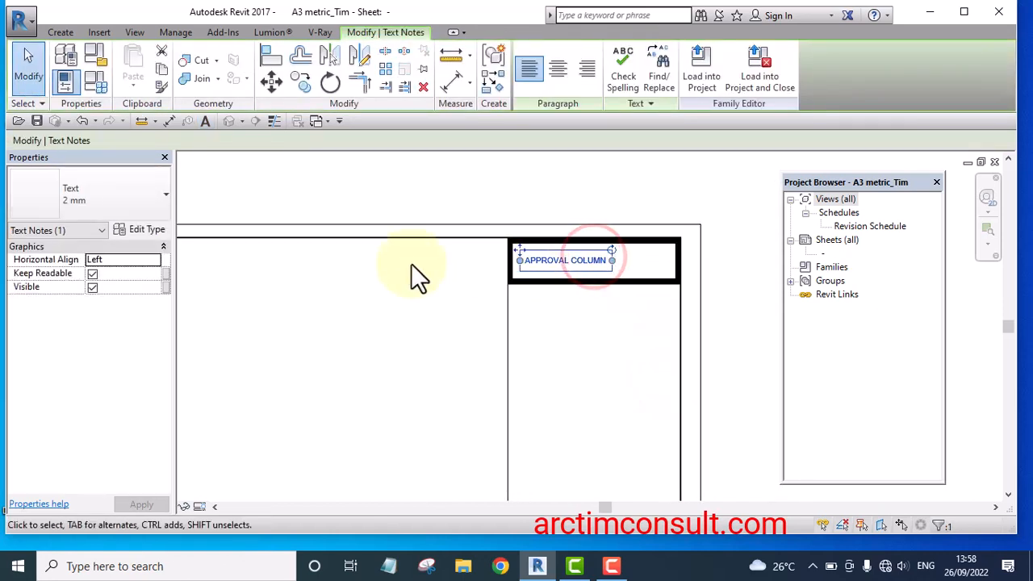
left_click(145, 228)
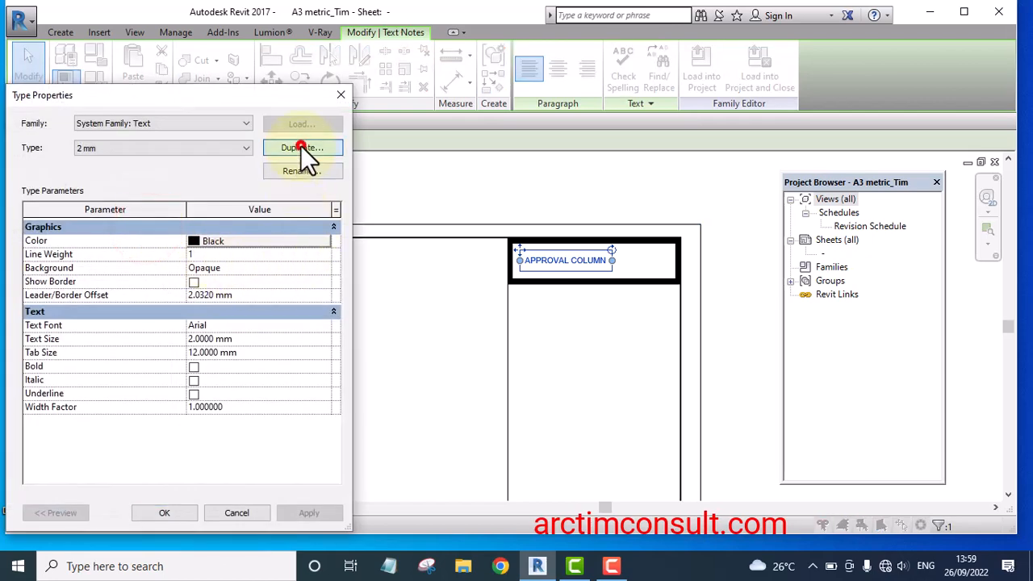
left_click(301, 147)
left_click(182, 300)
left_click_drag(145, 303, 101, 304)
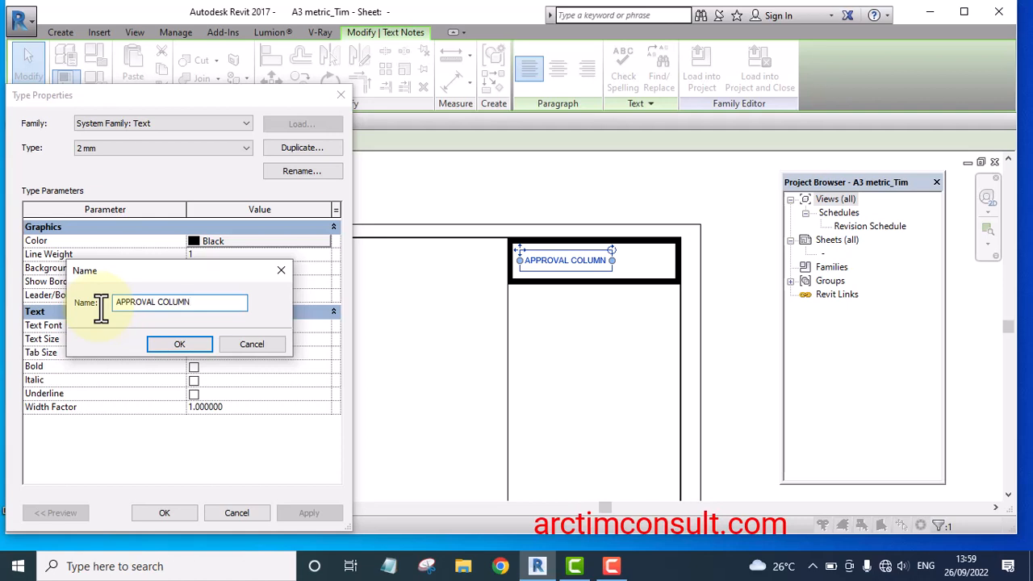
left_click(171, 344)
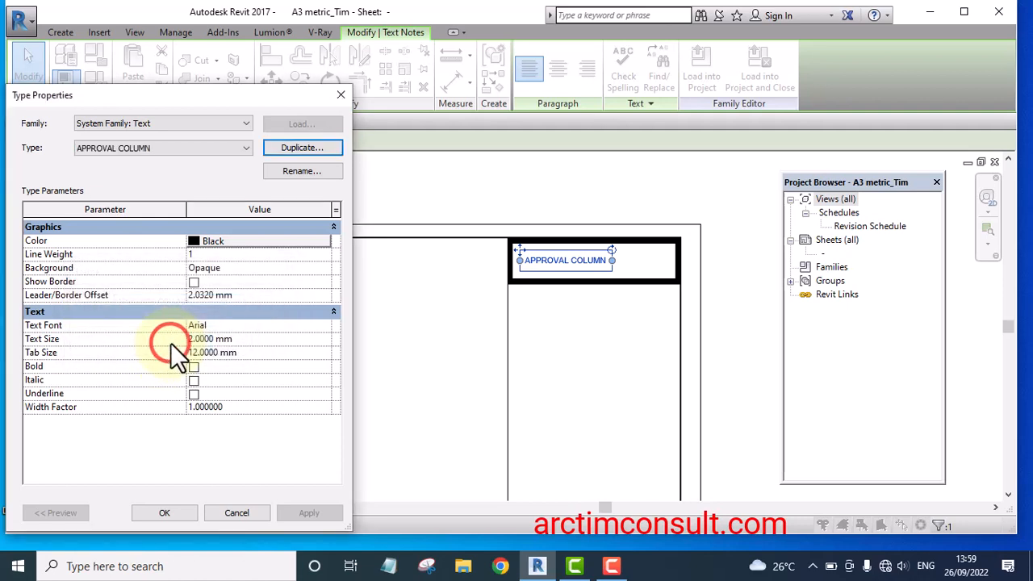
Set the APPROVAL COLUMN text type's font to Arial Black and its text size to 4 mm, and apply the changes
left_click(323, 326)
left_click(324, 325)
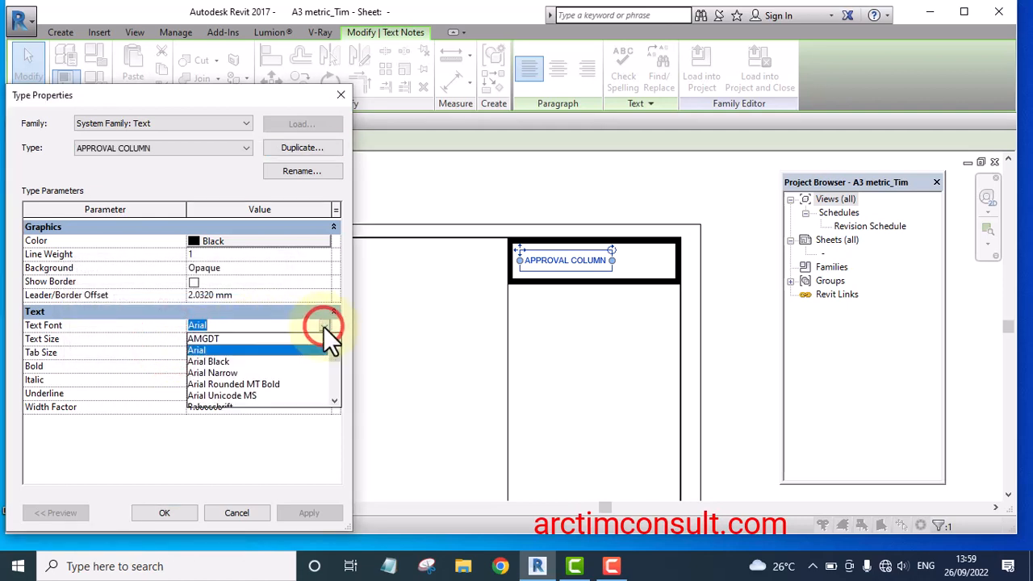
left_click(208, 362)
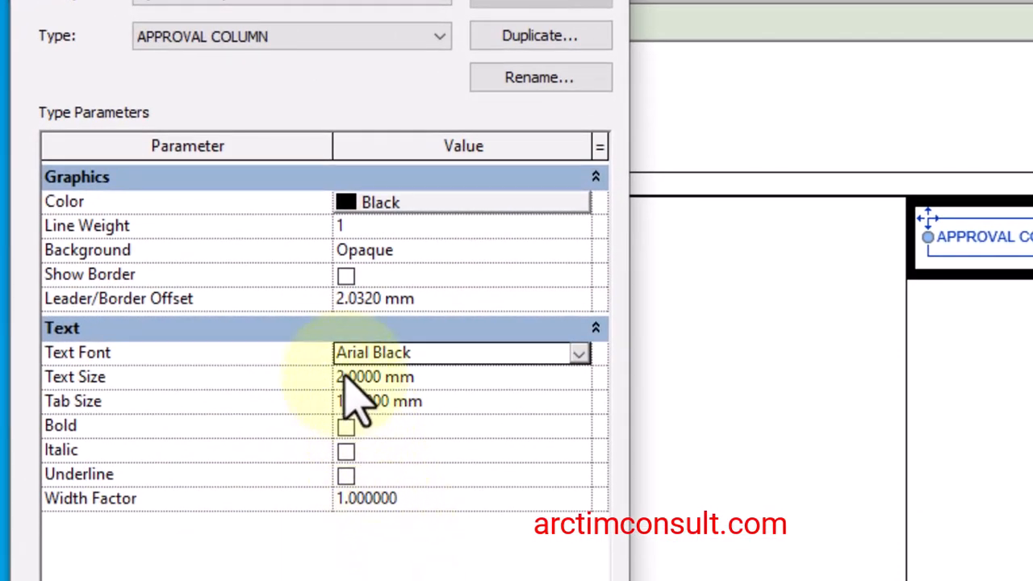
left_click(343, 377)
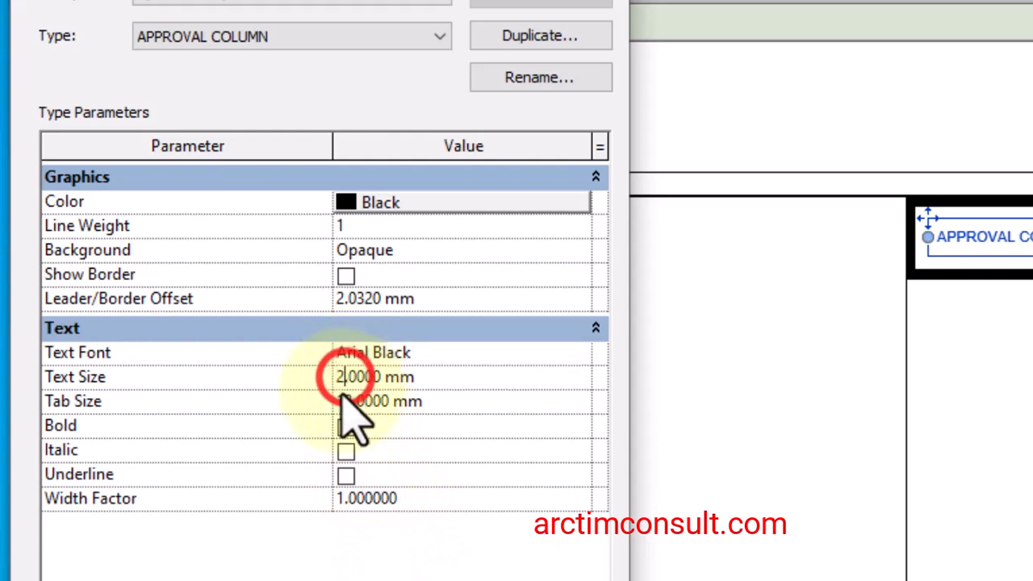
double_click(337, 377)
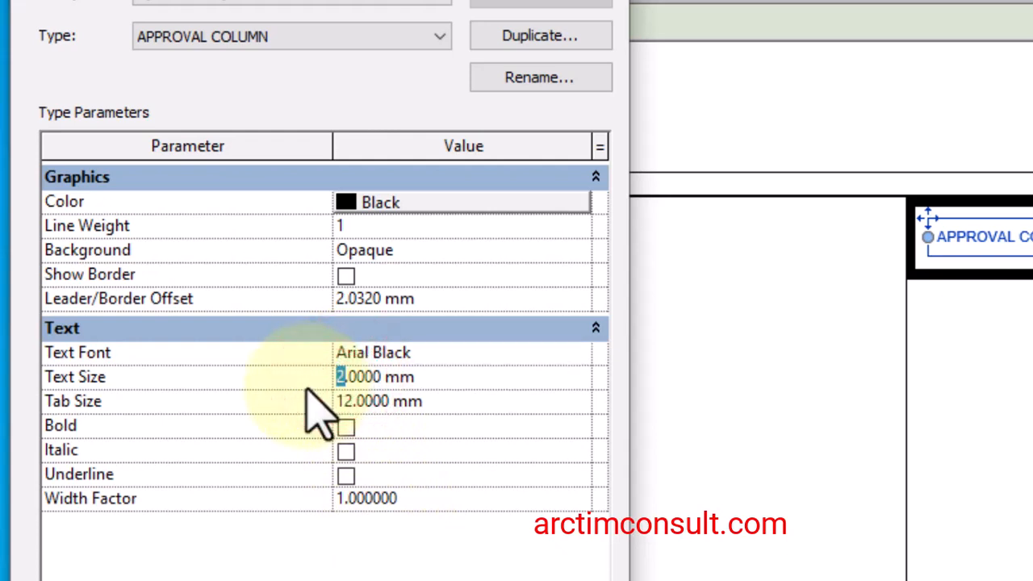
type("4")
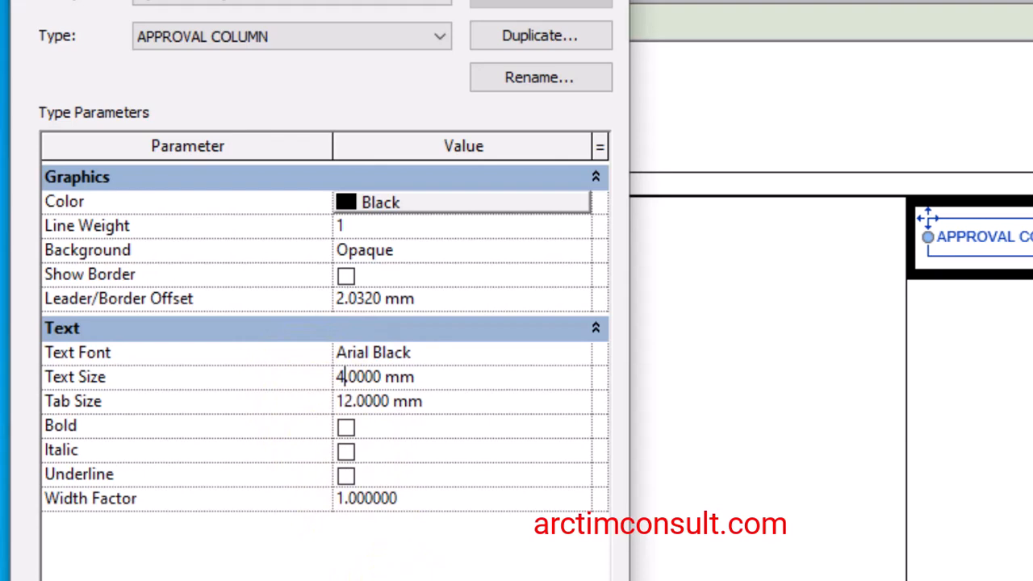
key("Return")
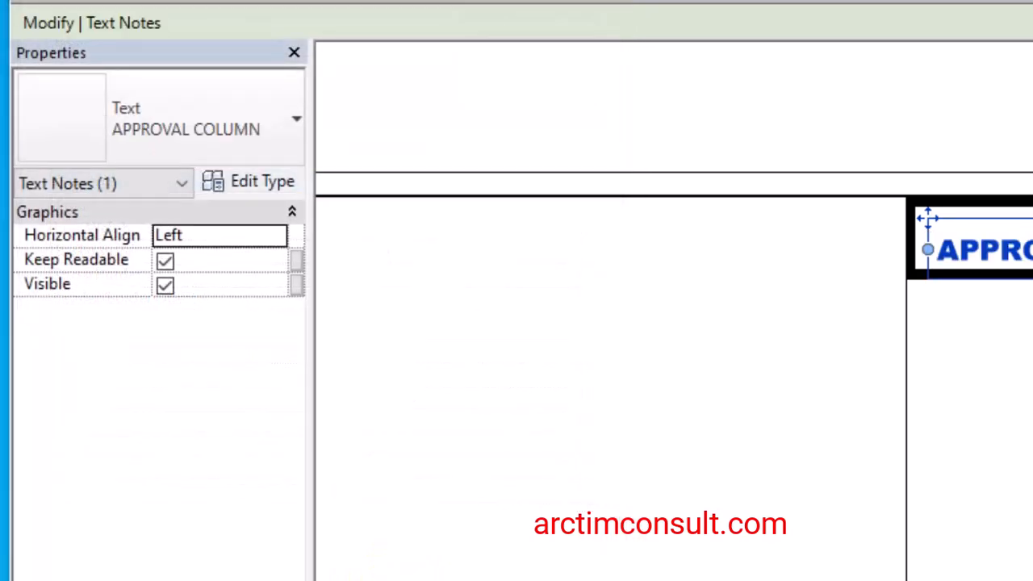
Move the APPROVAL COLUMN text slightly up and left at the thick header box of the approval strip
key("Escape")
scroll(1029, 234, "up", 2)
left_click_drag(1032, 256, 1032, 218)
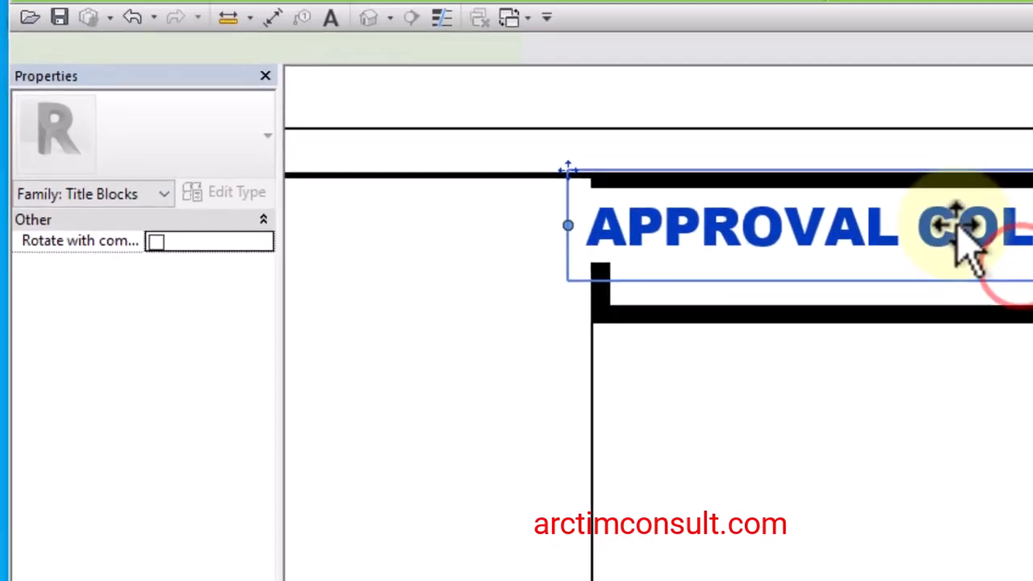
scroll(565, 275, "down", 4)
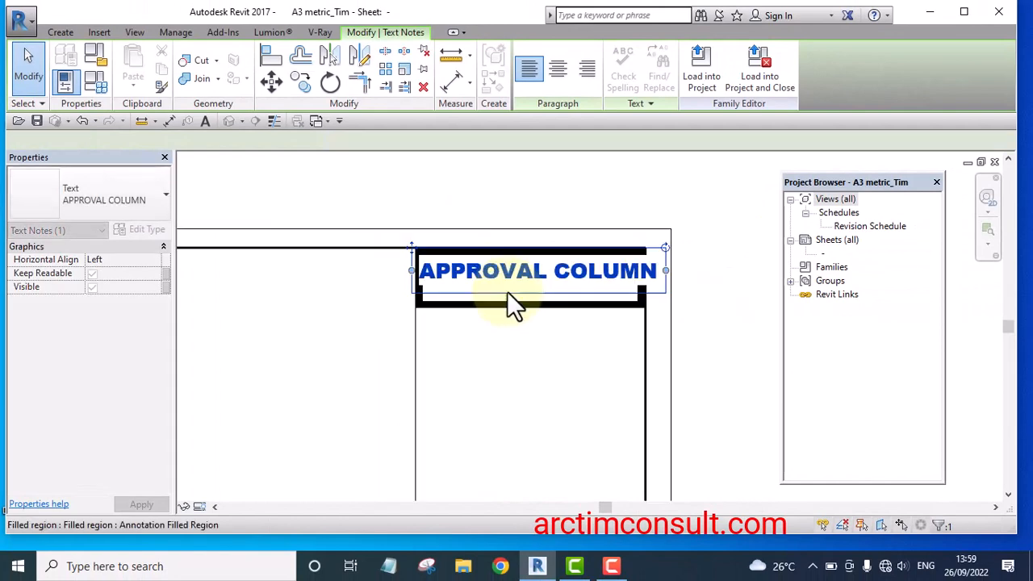
left_click(658, 257)
Set the background of the APPROVAL COLUMN text type to Transparent
left_click(510, 275)
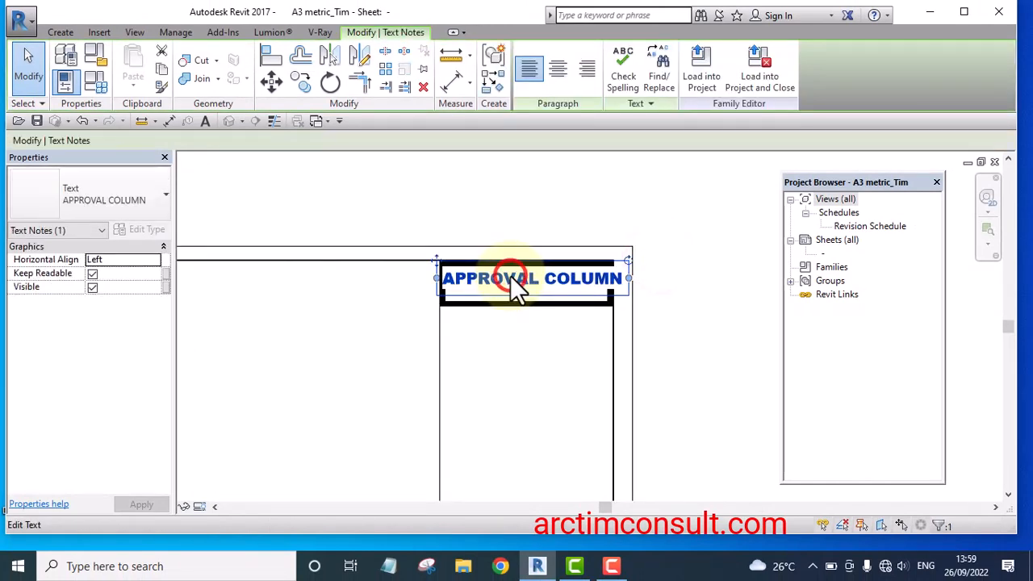
left_click(130, 230)
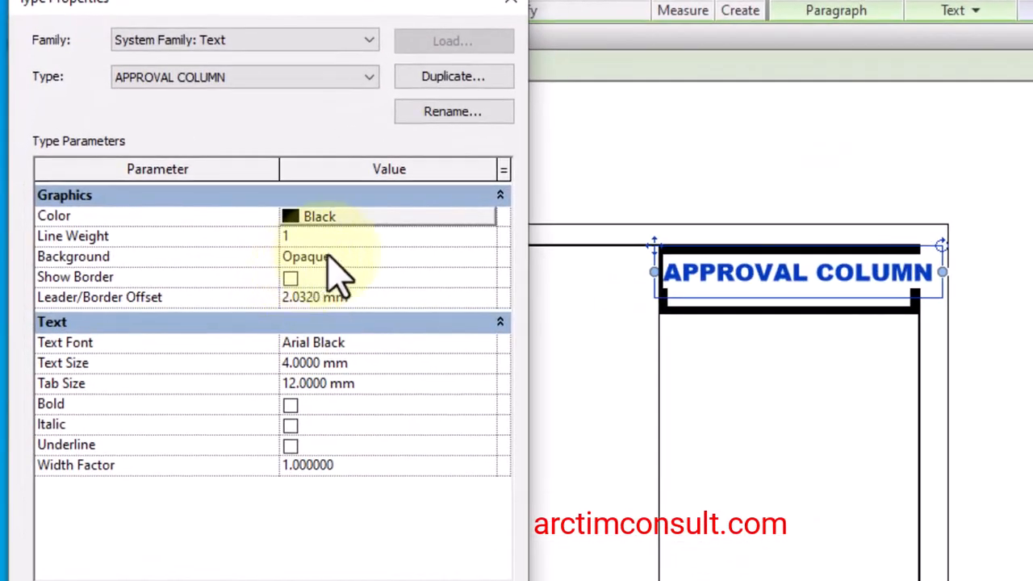
left_click(433, 260)
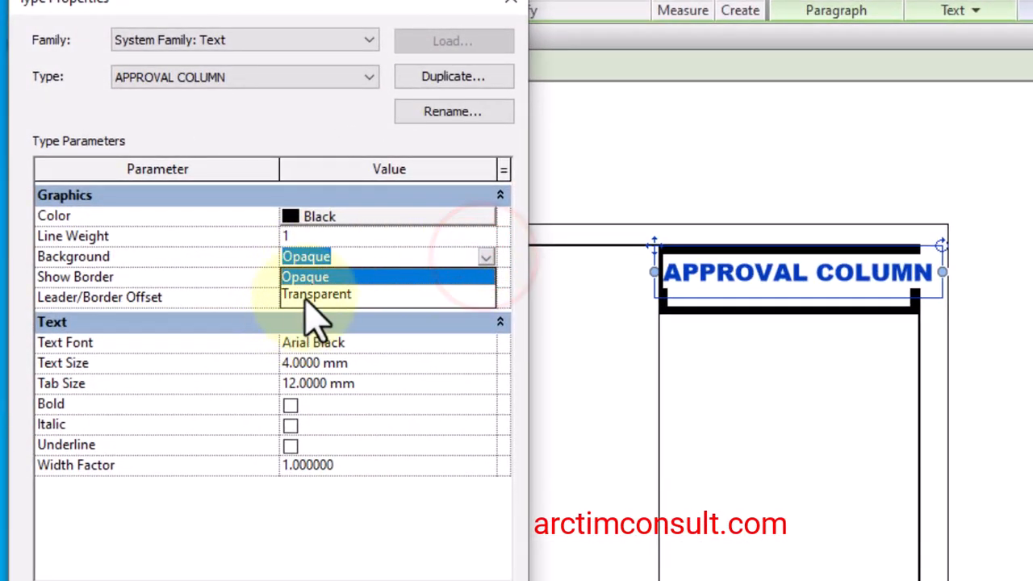
left_click(306, 294)
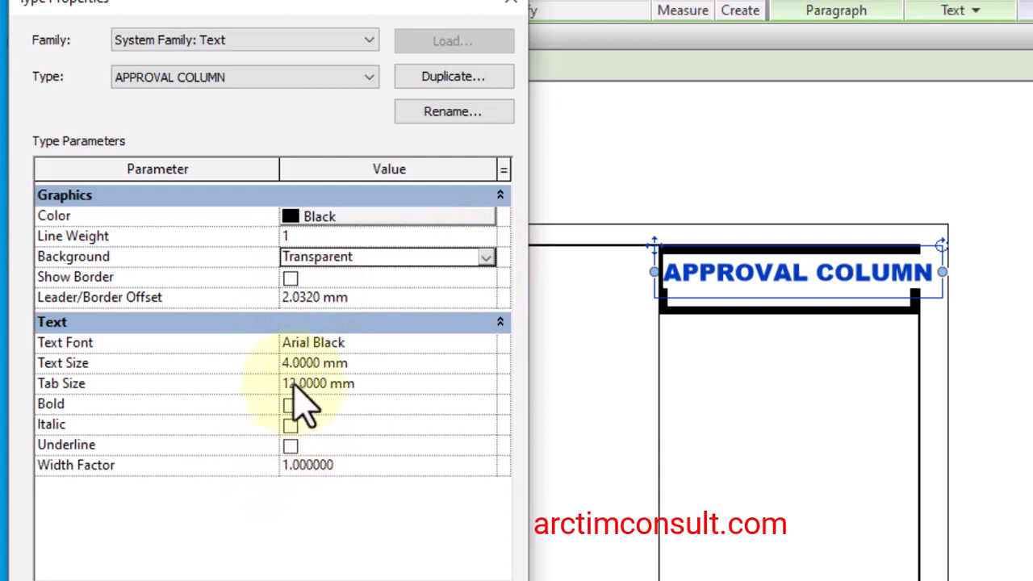
Set the APPROVAL COLUMN type's text size to 3.5 mm and apply the type changes
left_click_drag(292, 364, 277, 364)
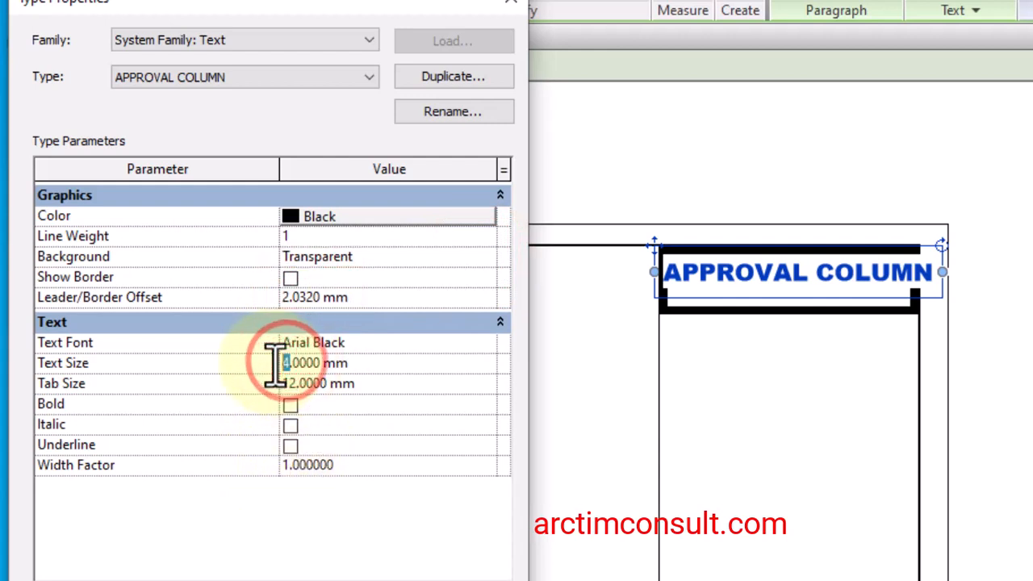
type("3")
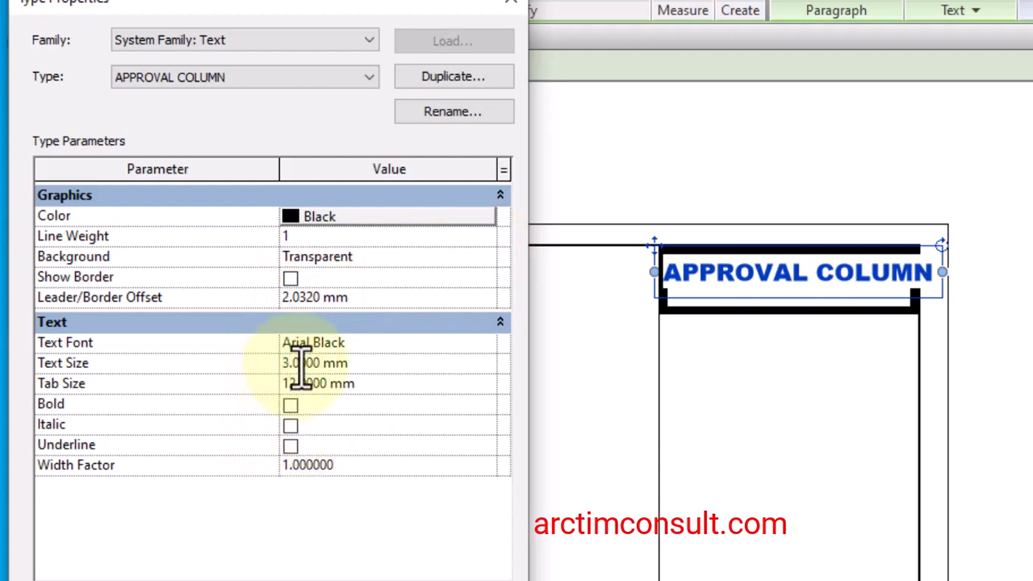
left_click_drag(296, 363, 297, 364)
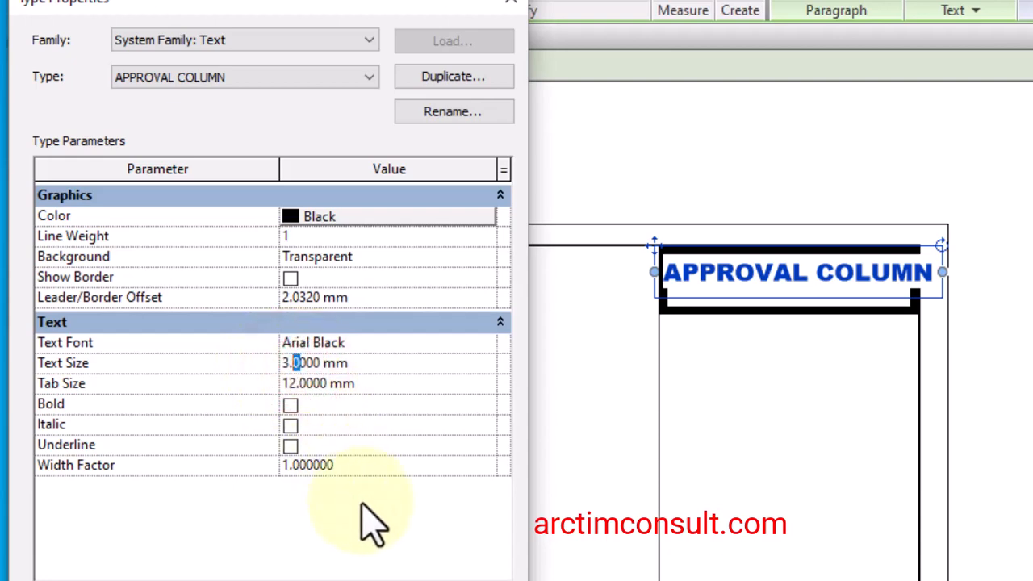
type("5")
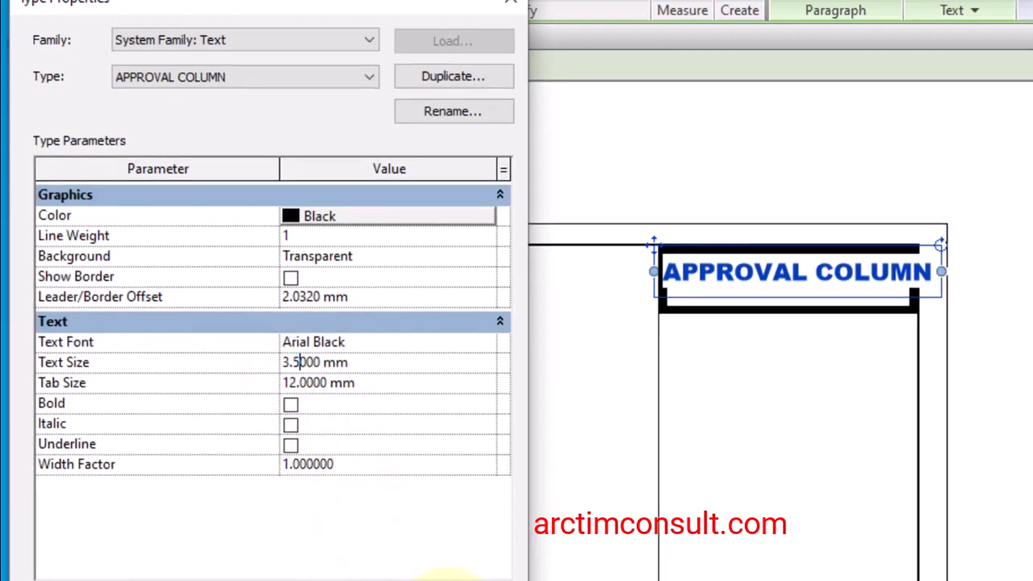
left_click(461, 568)
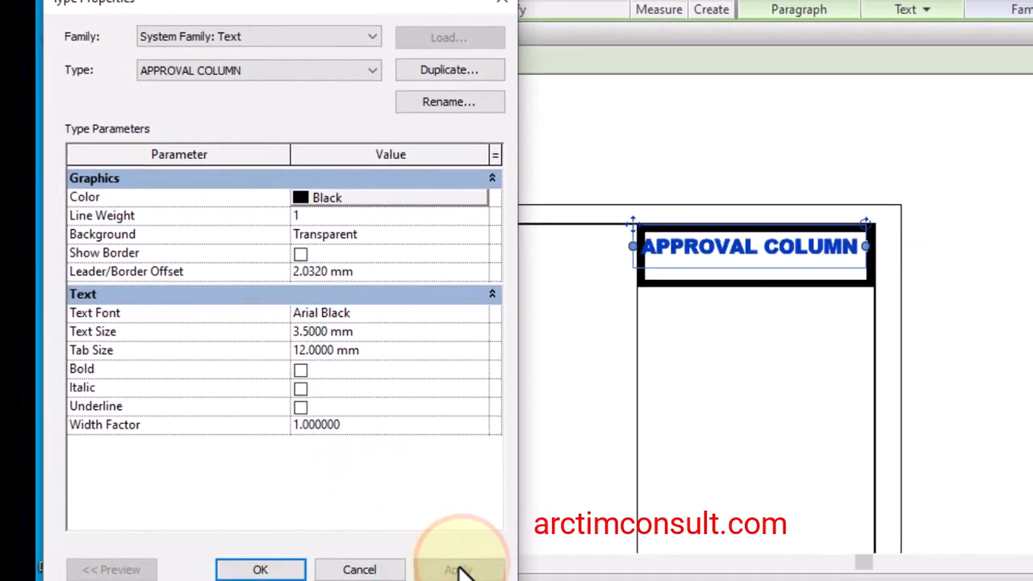
left_click(252, 569)
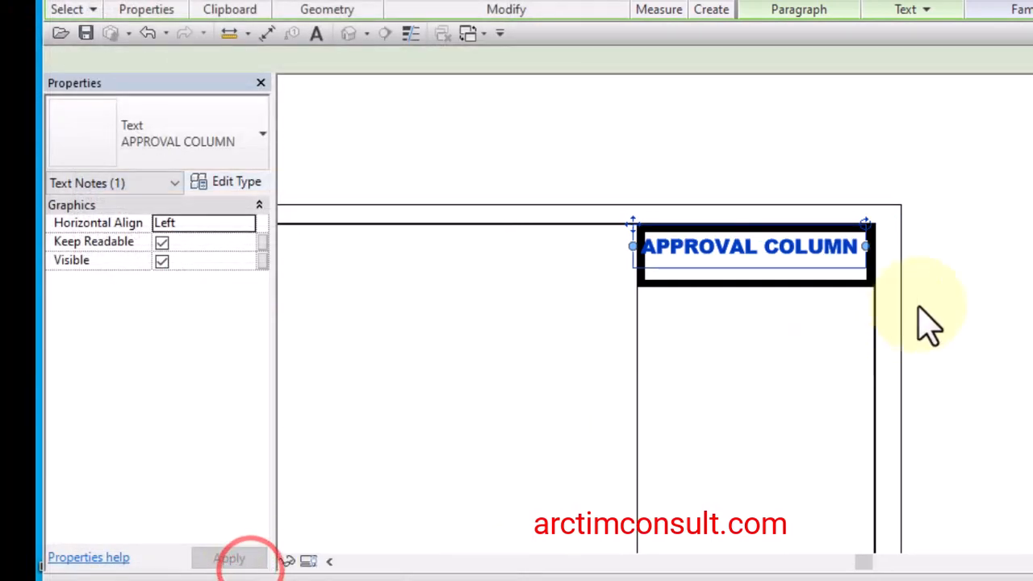
left_click(1008, 153)
Nudge the APPROVAL COLUMN text right and down to centre it inside the thick header box
scroll(775, 291, "up", 3)
middle_click_drag(767, 287, 703, 219)
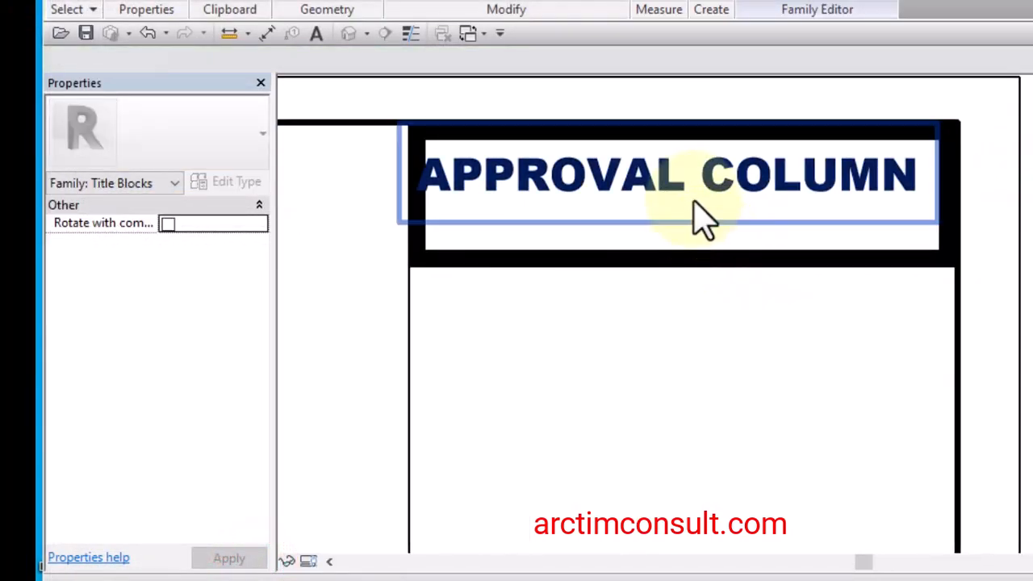
left_click(688, 169)
key("Right")
key("Right")
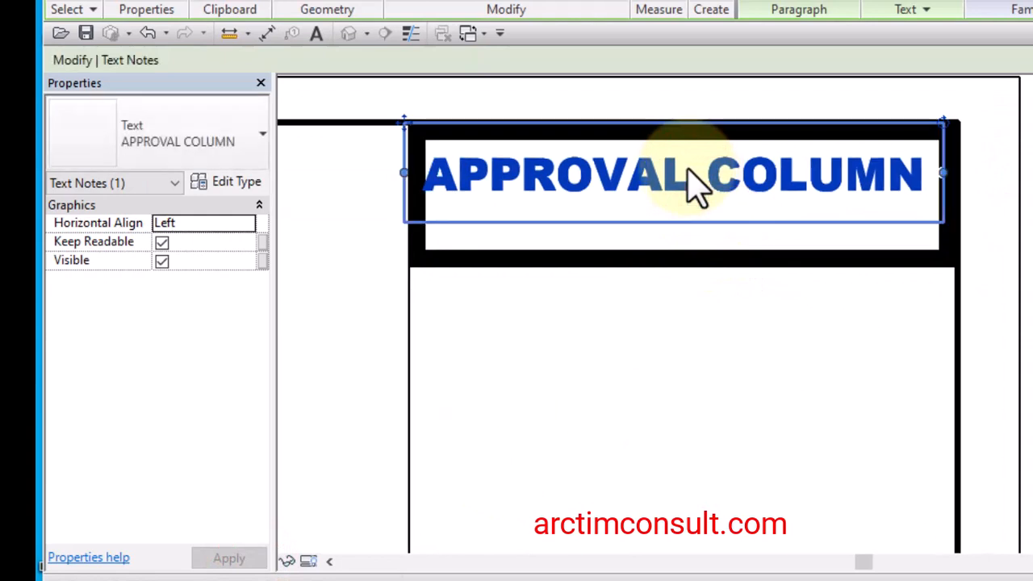
key("Right")
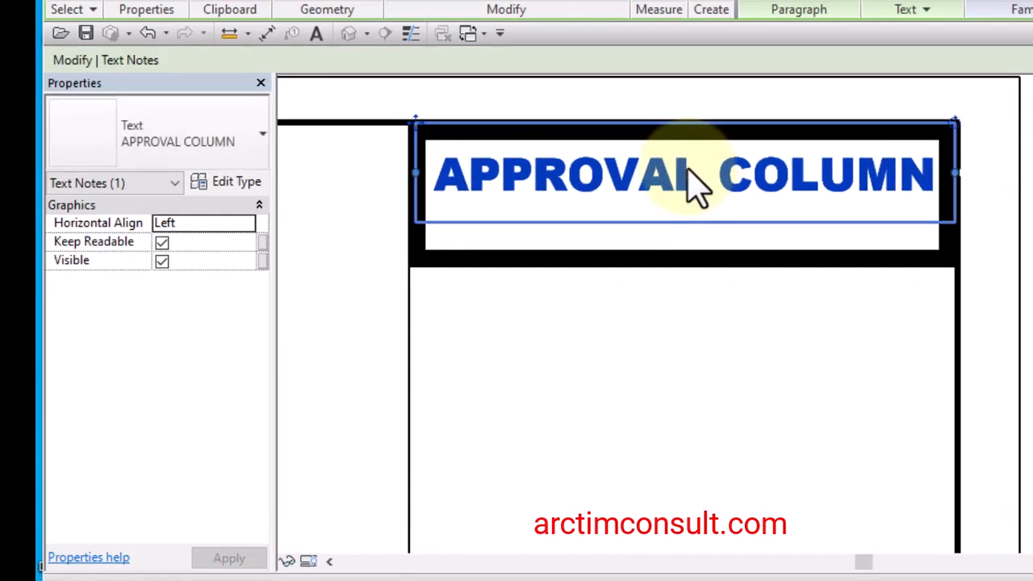
key("Down")
key("Down")
key("Down")
key("Down")
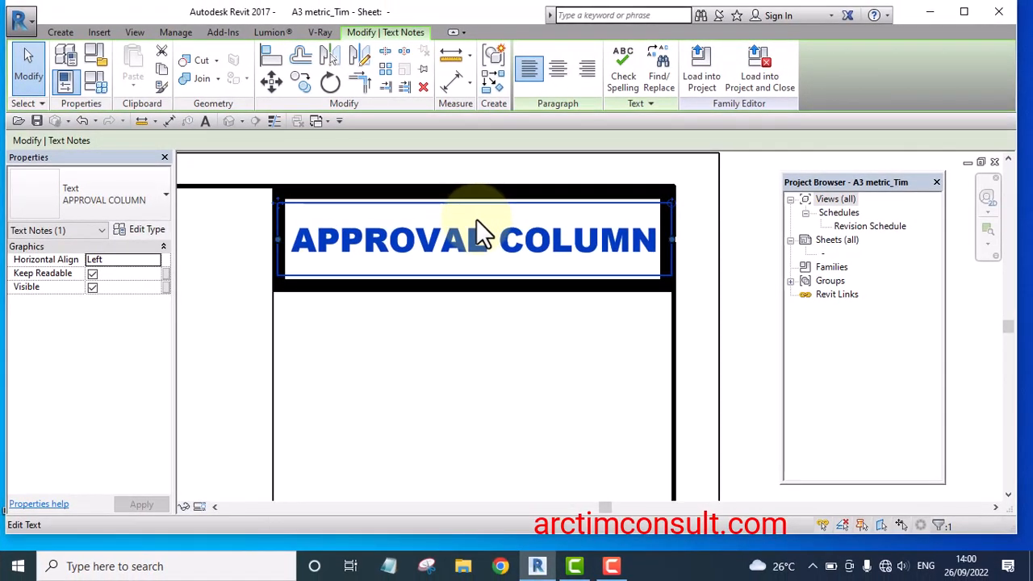
scroll(477, 233, "down", 4)
left_click(650, 258)
Change the SHEET NO text in the title block strip to the APPROVAL COLUMN text type
scroll(644, 269, "down", 4)
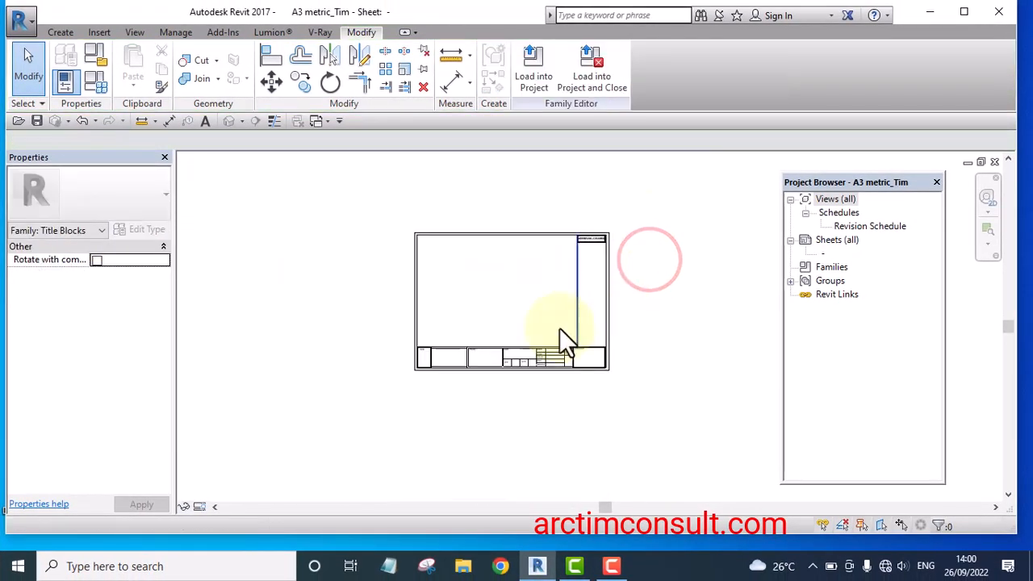
scroll(565, 339, "up", 6)
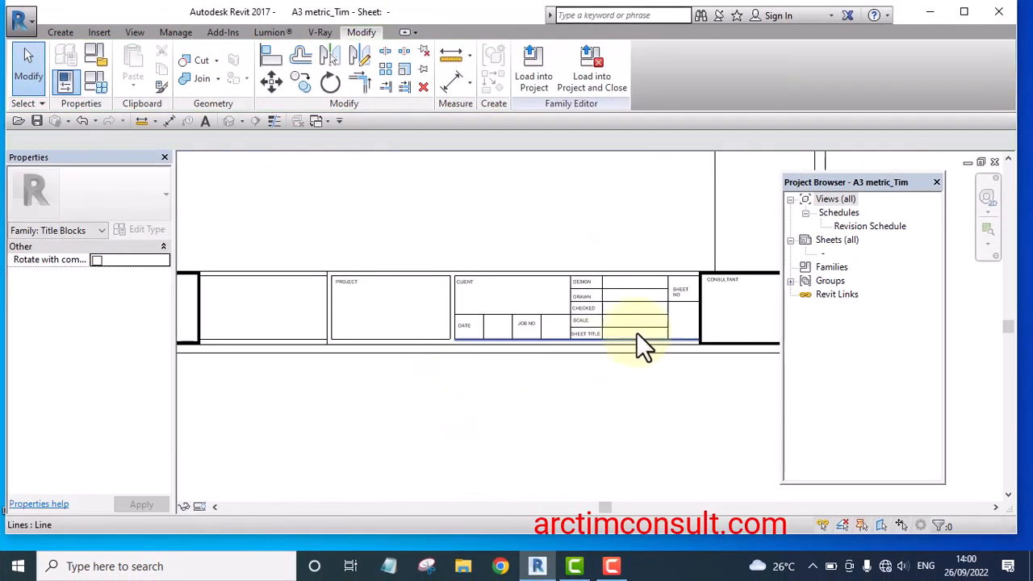
scroll(636, 332, "up", 2)
middle_click_drag(613, 356, 477, 393)
scroll(464, 364, "up", 3)
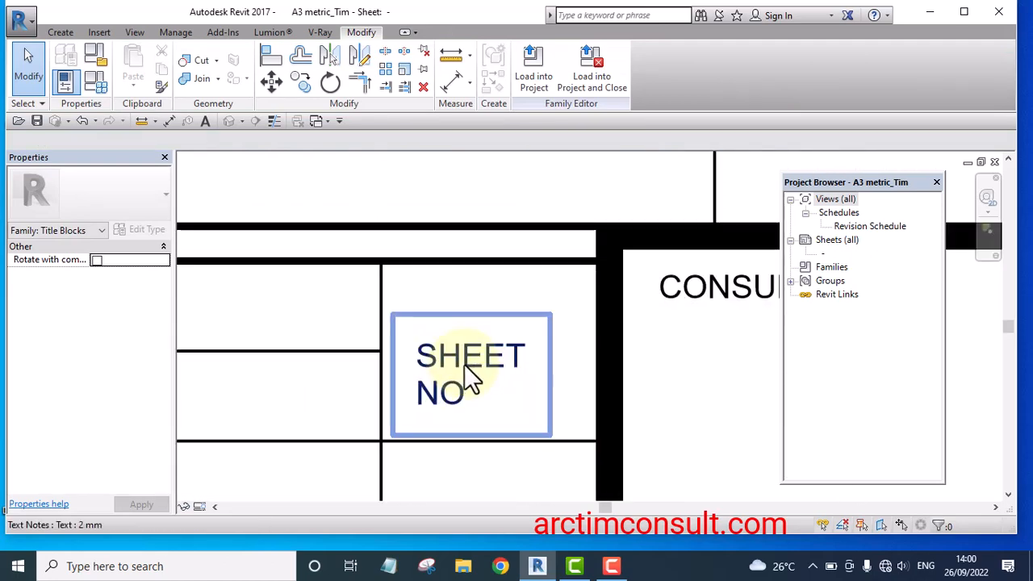
scroll(517, 381, "down", 8)
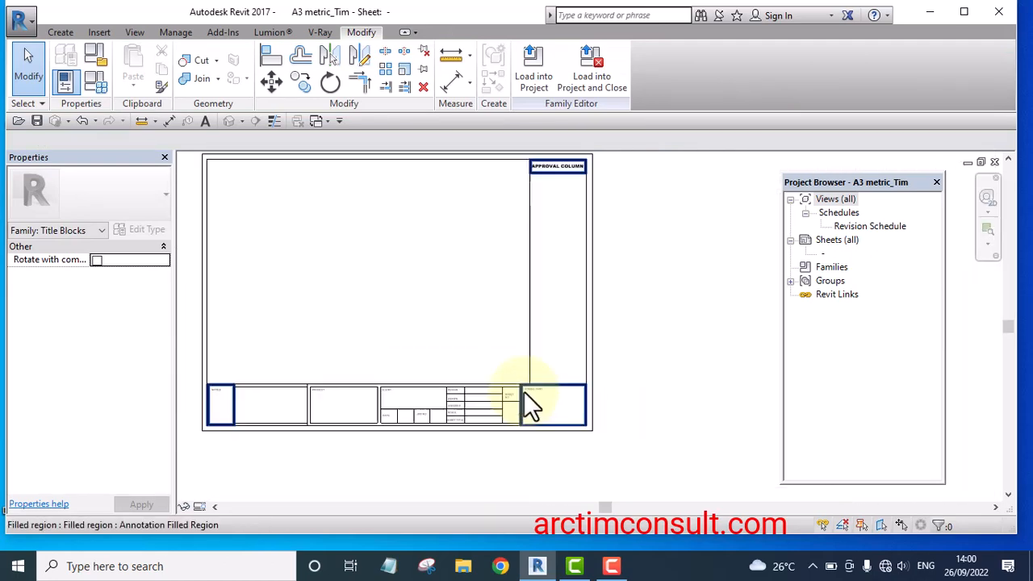
scroll(522, 383, "down", 2)
scroll(575, 213, "up", 5)
scroll(529, 279, "down", 3)
scroll(595, 195, "down", 3)
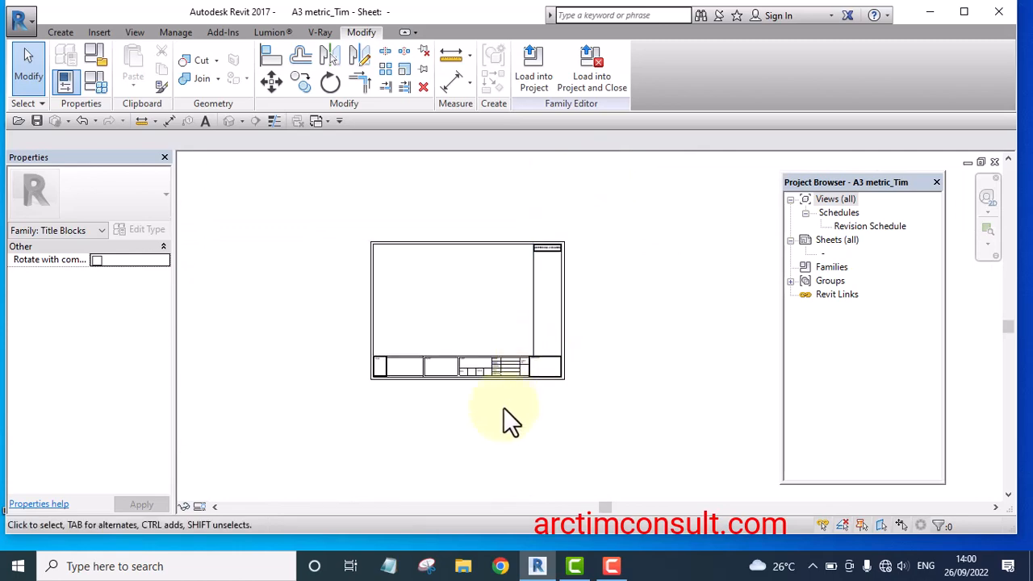
scroll(550, 298, "up", 9)
left_click(535, 374)
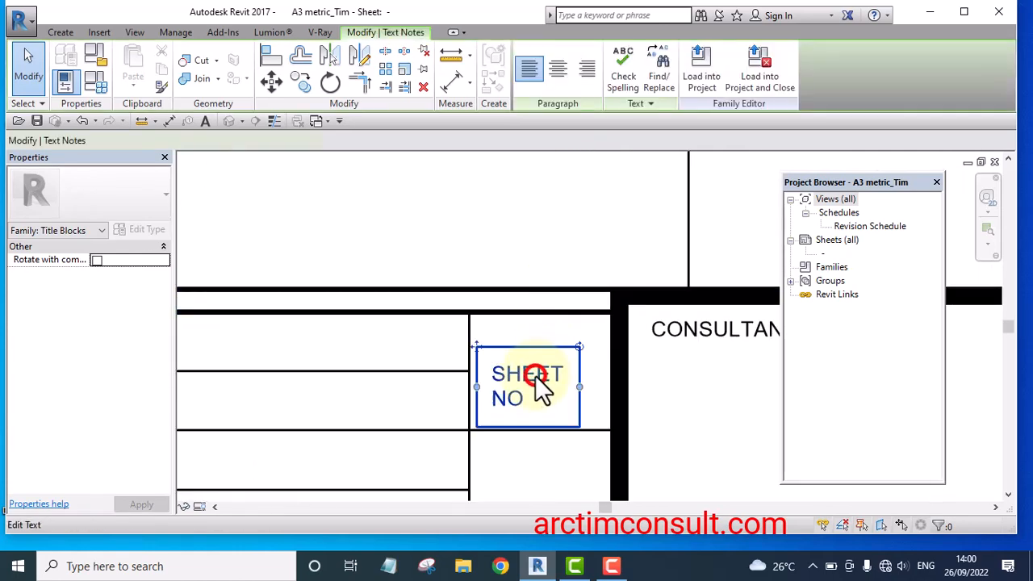
left_click(110, 194)
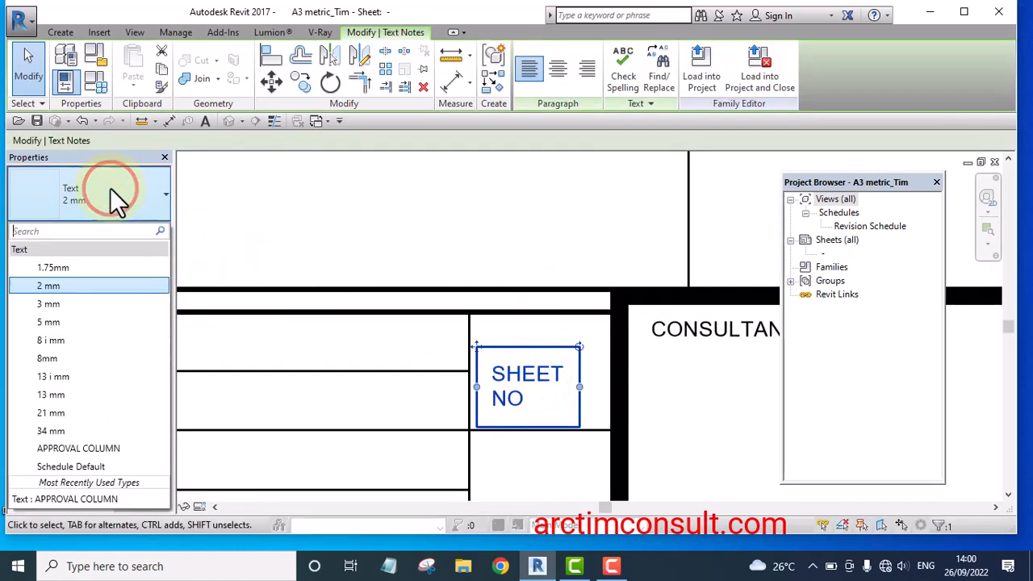
left_click(81, 449)
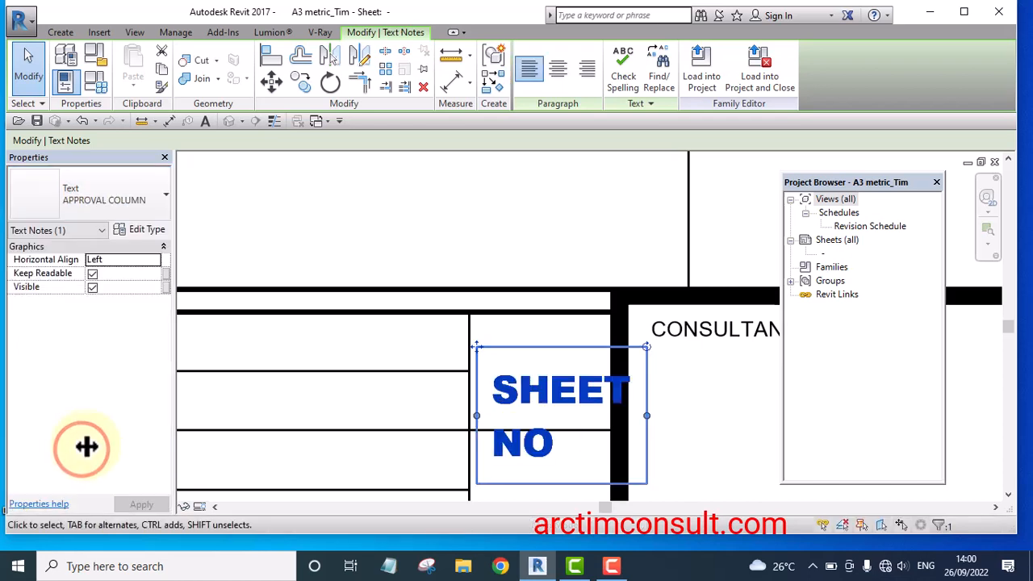
Centre-align the SHEET NO text and move it up and left into its cell beside the CONSULTANT box
left_click(562, 71)
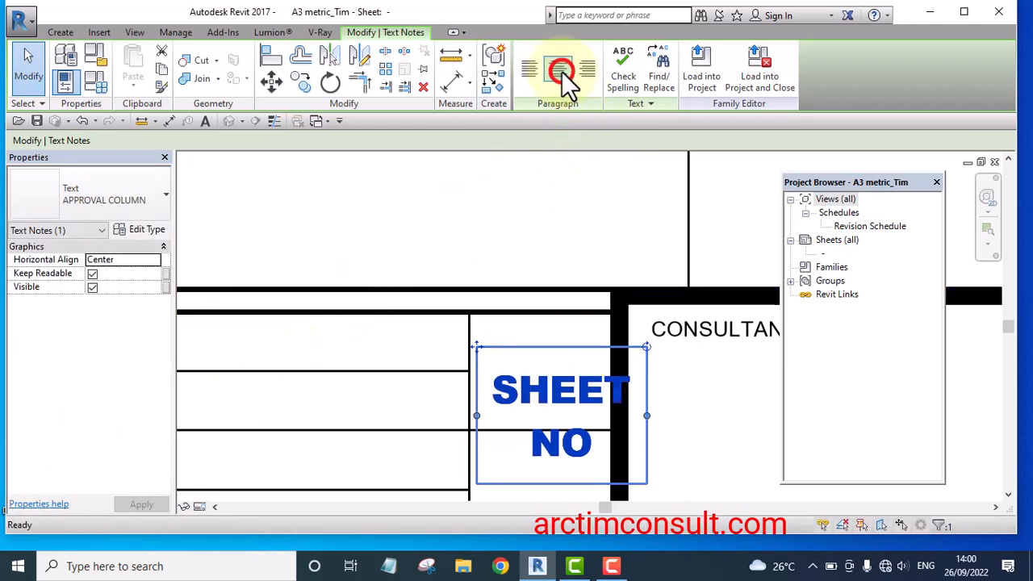
left_click(704, 392)
left_click_drag(573, 396, 552, 353)
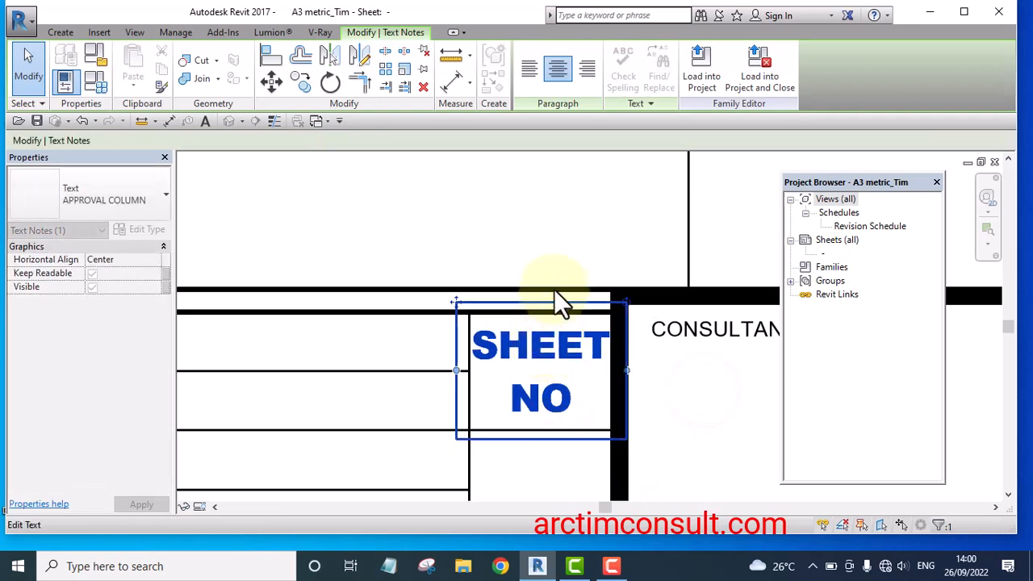
scroll(553, 289, "down", 5)
left_click(614, 429)
Fine-tune the horizontal position of the SHEET NO text so it fits between its cell's borders
scroll(540, 315, "up", 4)
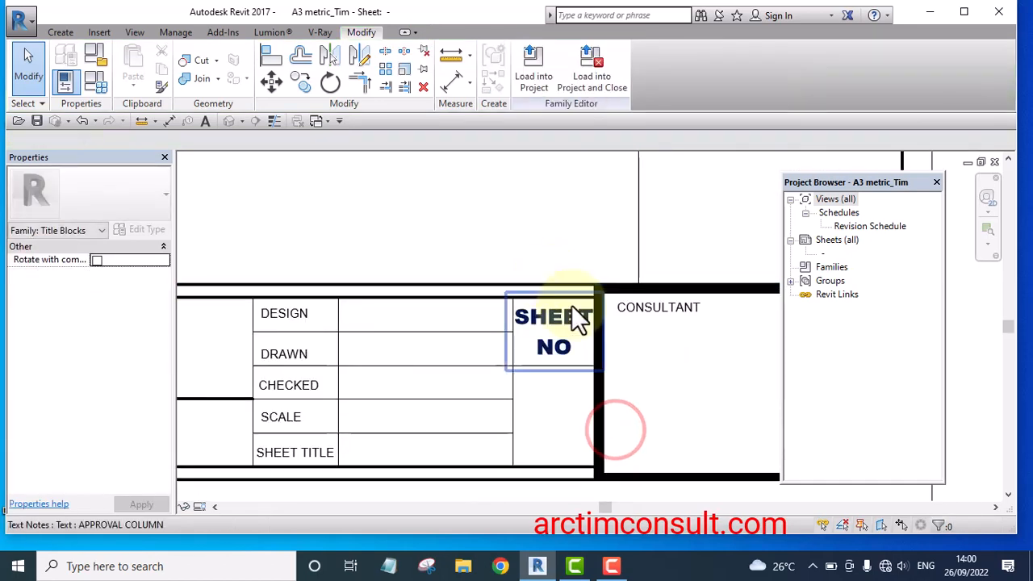
left_click(554, 353)
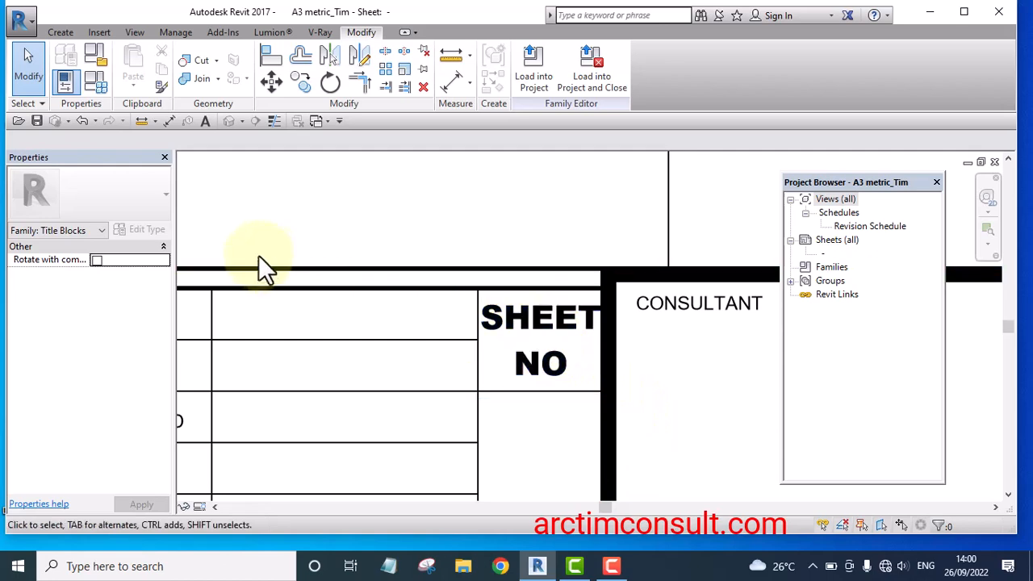
scroll(456, 335, "down", 2)
double_click(525, 341)
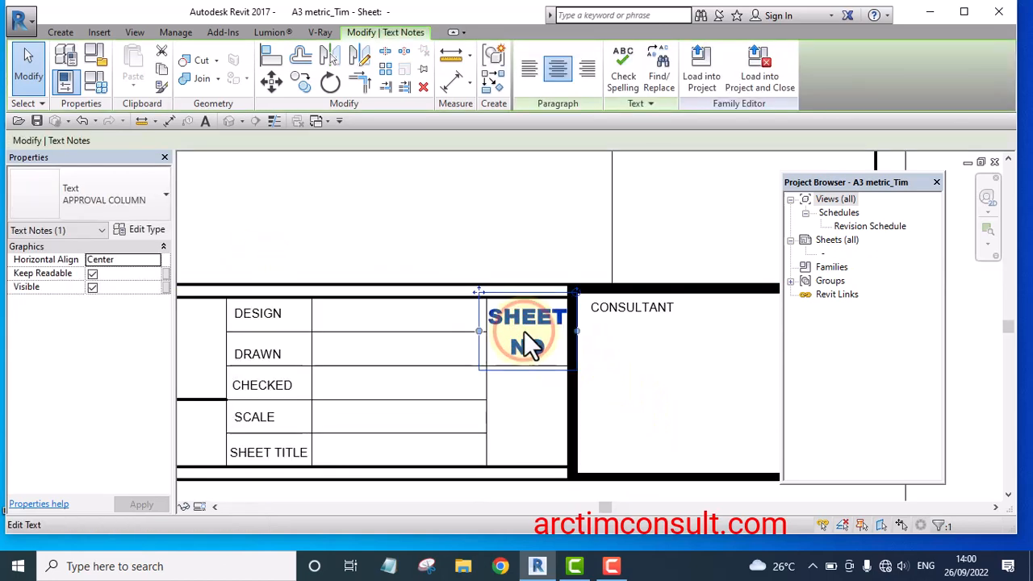
scroll(466, 224, "down", 3)
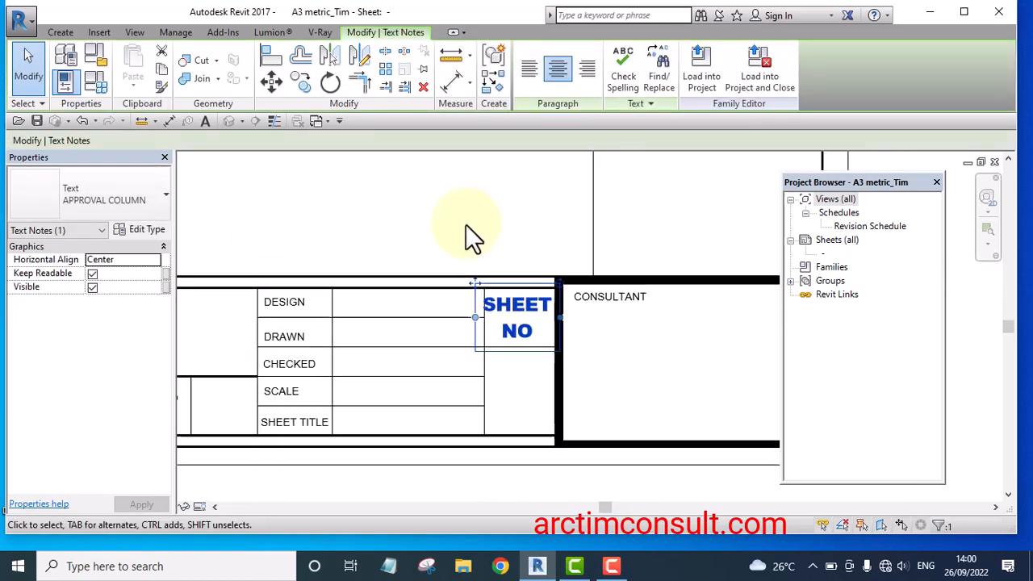
scroll(594, 434, "up", 3)
left_click(592, 445)
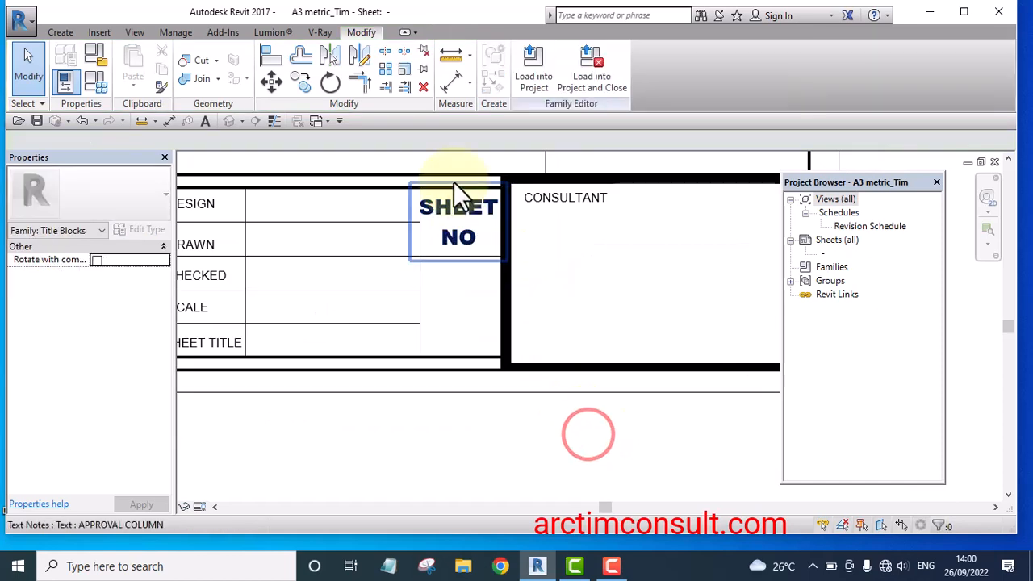
scroll(454, 181, "up", 3)
left_click(468, 221)
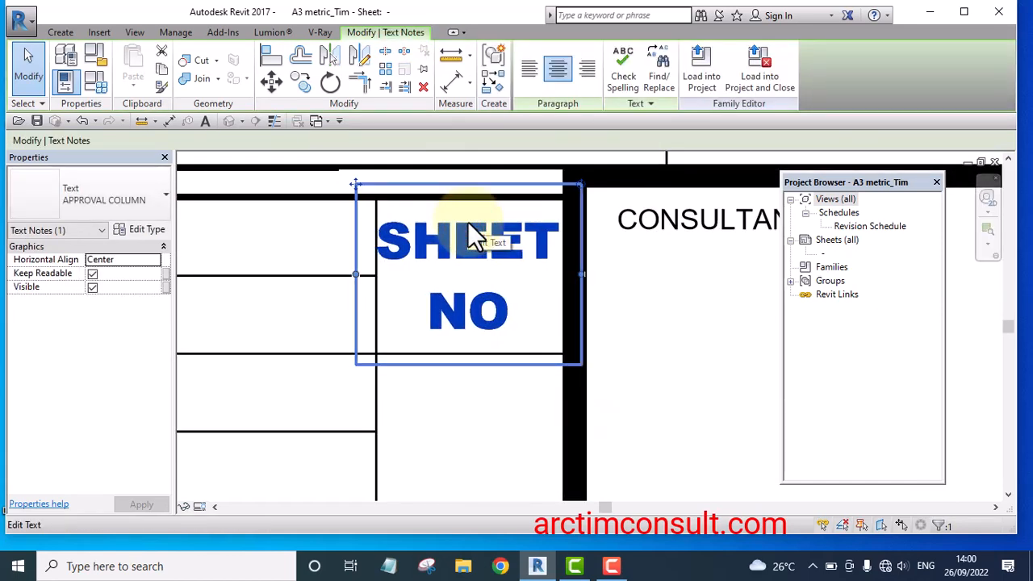
scroll(517, 230, "down", 4)
left_click(570, 418)
scroll(494, 217, "up", 3)
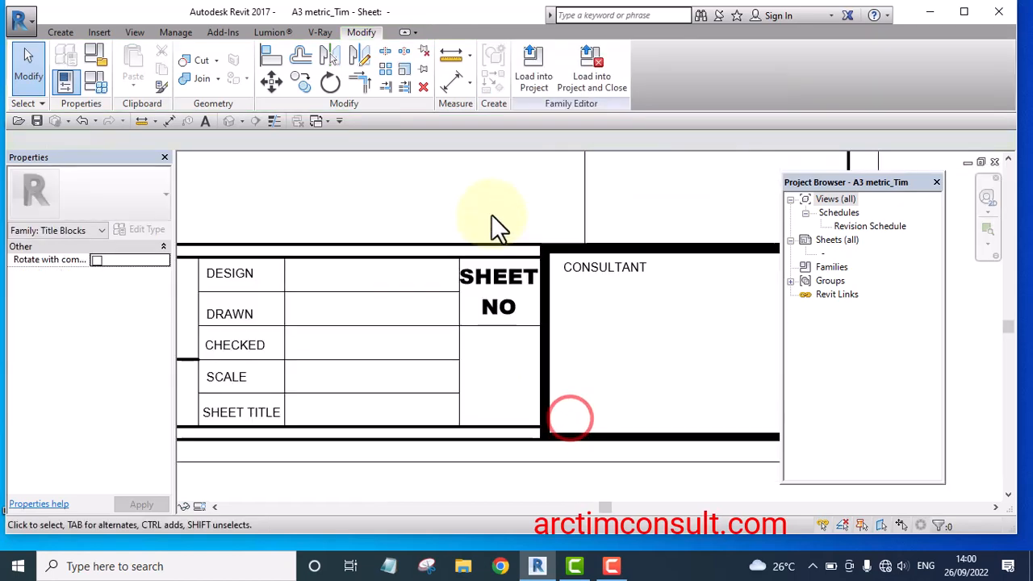
scroll(587, 339, "down", 4)
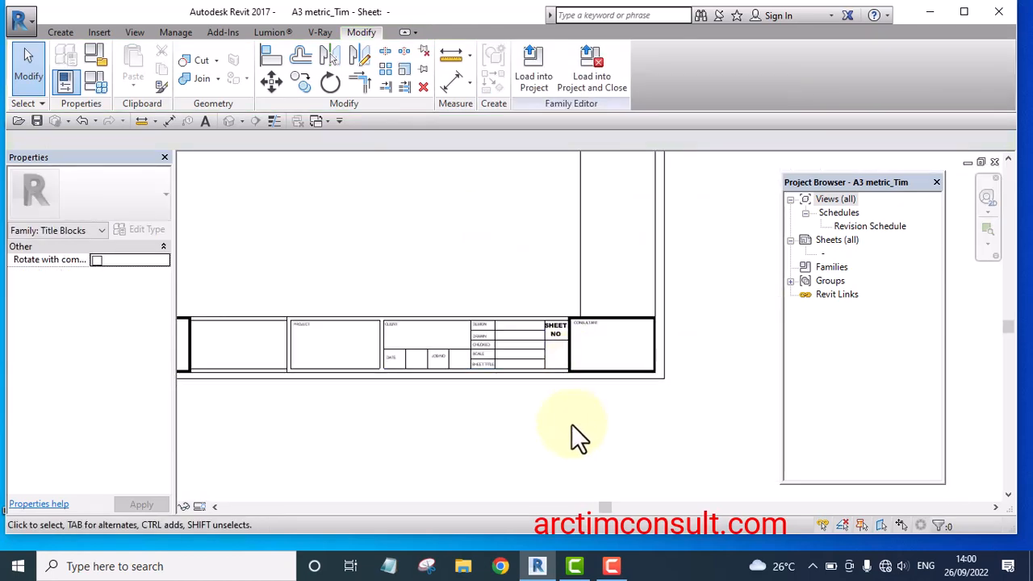
scroll(549, 380, "down", 3)
scroll(331, 331, "up", 5)
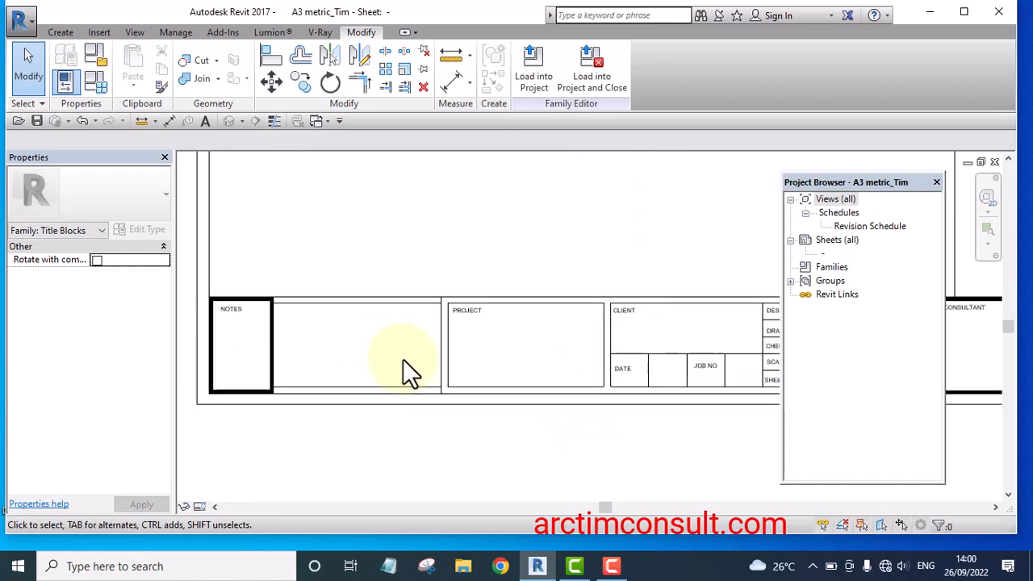
Examine the sheet and the title block strip from the NOTES box to the CONSULTANT box for label placement
scroll(363, 274, "down", 6)
scroll(619, 272, "up", 2)
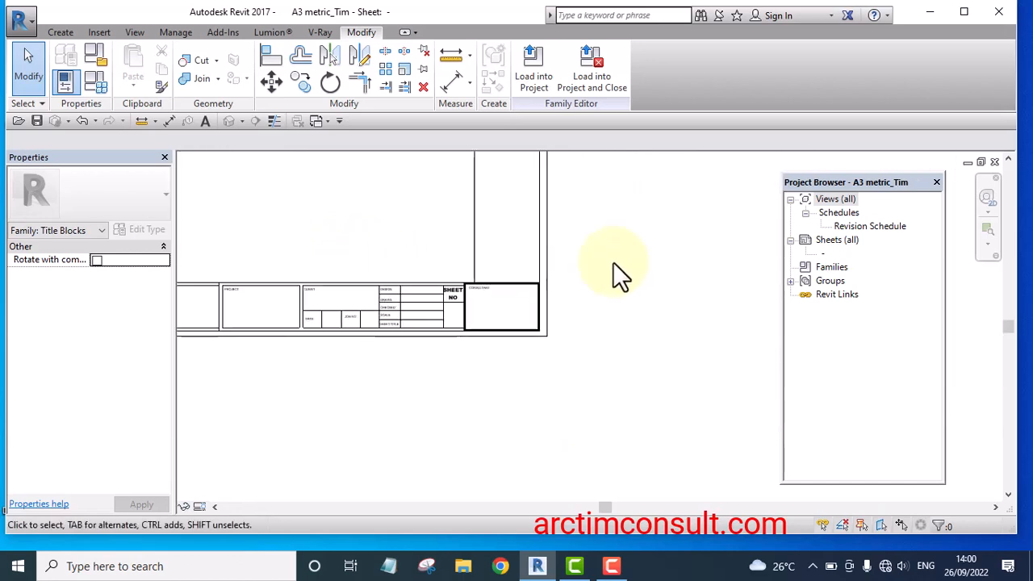
scroll(369, 312, "up", 2)
scroll(703, 358, "up", 2)
scroll(655, 392, "down", 3)
scroll(554, 261, "down", 1)
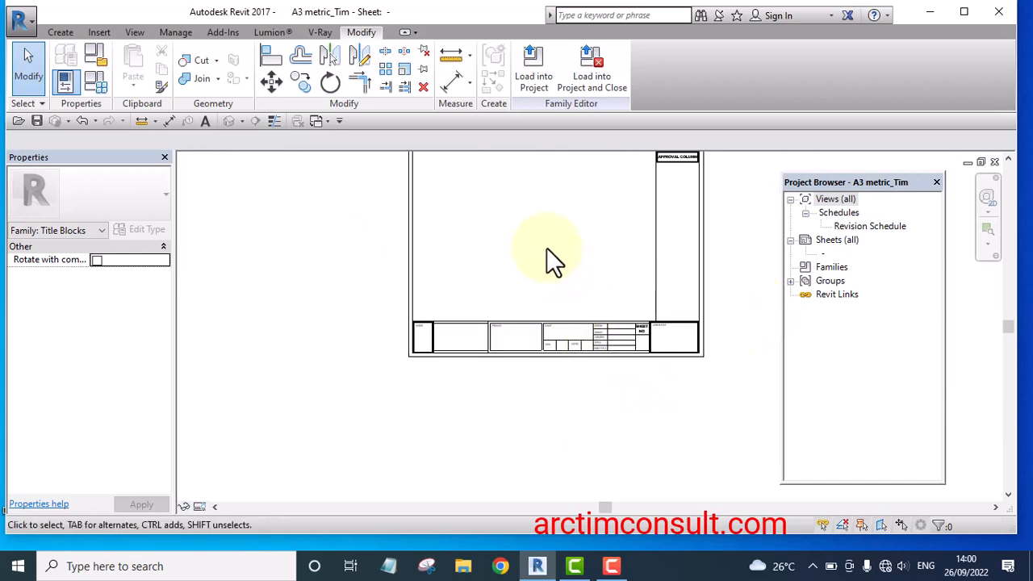
scroll(504, 334, "up", 2)
scroll(504, 355, "up", 2)
scroll(432, 270, "up", 2)
scroll(428, 287, "down", 3)
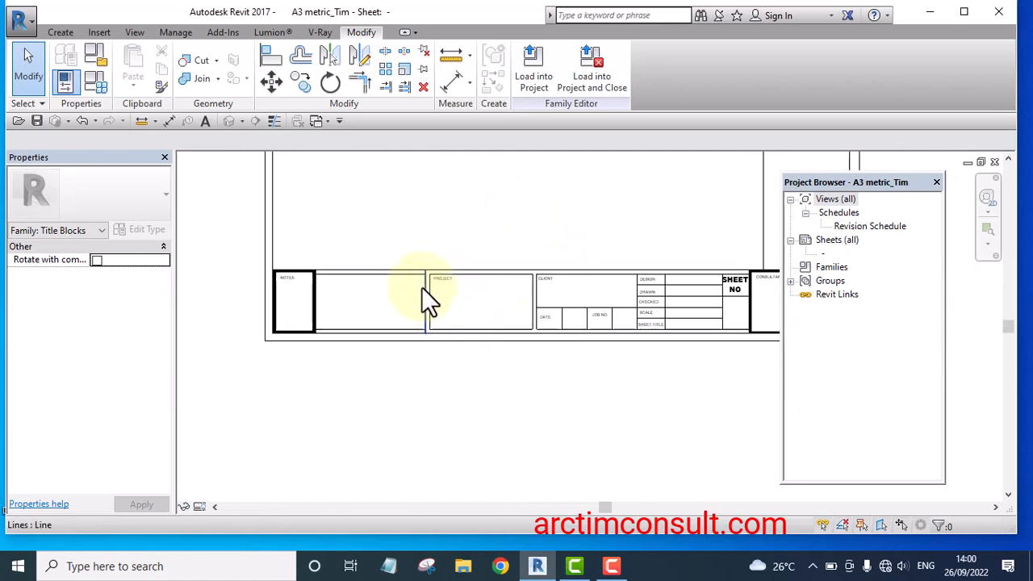
scroll(460, 305, "down", 2)
scroll(484, 311, "up", 3)
middle_click_drag(570, 404, 483, 399)
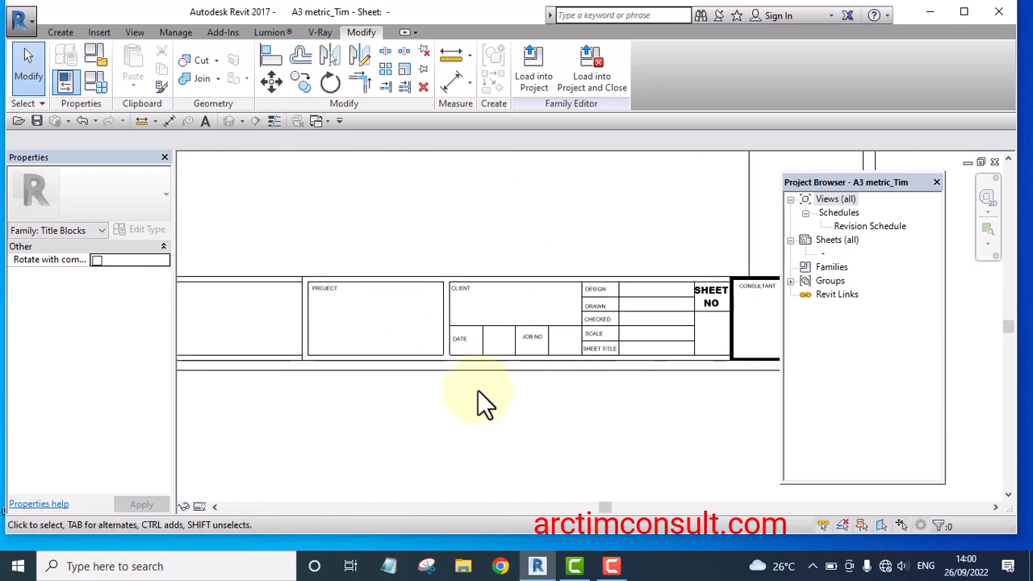
Move the JOB NO text slightly down so it sits vertically centred in its cell below CLIENT
scroll(545, 336, "up", 4)
left_click_drag(507, 340, 508, 348)
left_click(404, 461)
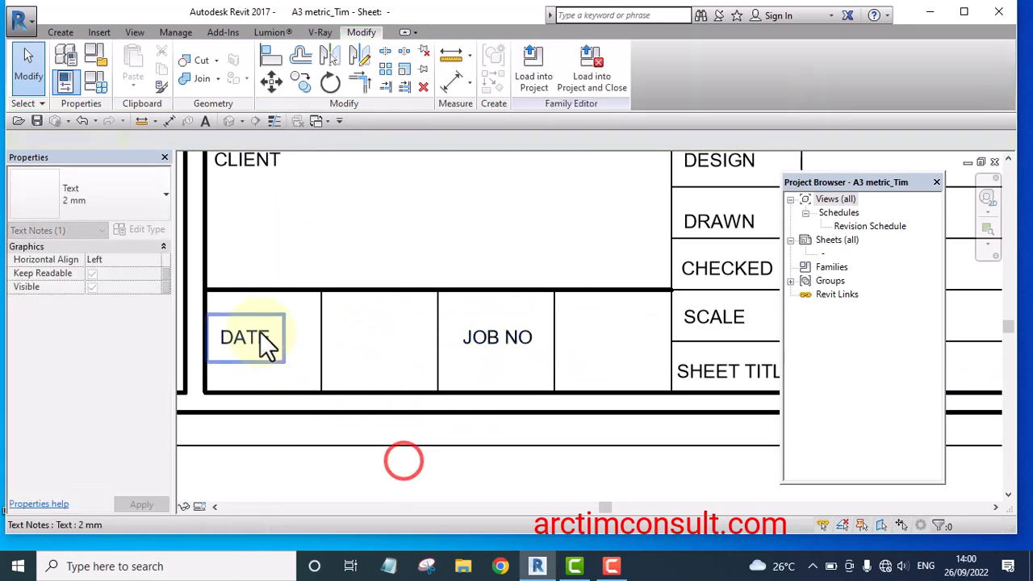
left_click(502, 349)
key("Down")
key("Down")
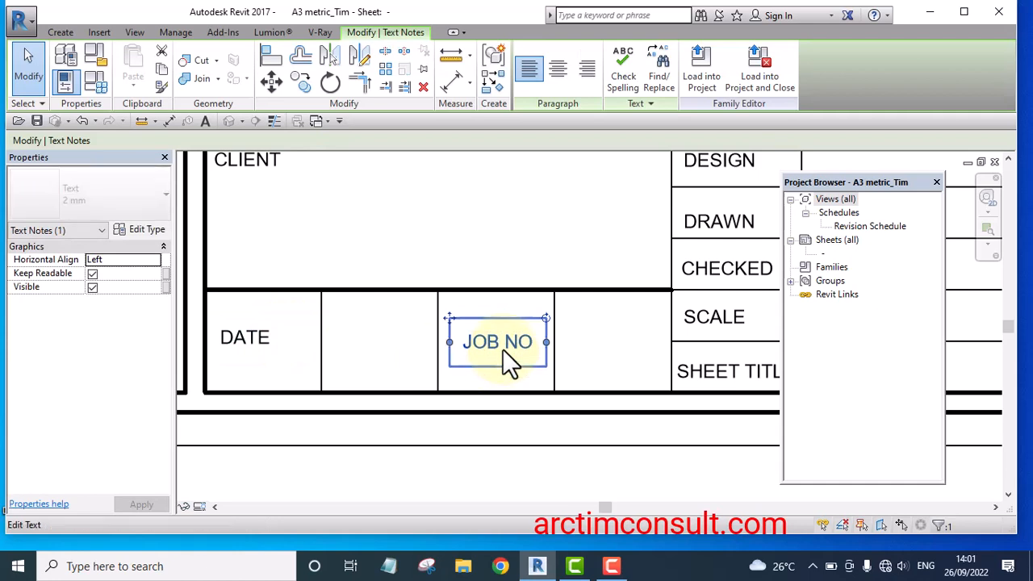
left_click(576, 463)
Examine the overall title block layout and the empty box between the NOTES and PROJECT boxes
scroll(528, 266, "down", 10)
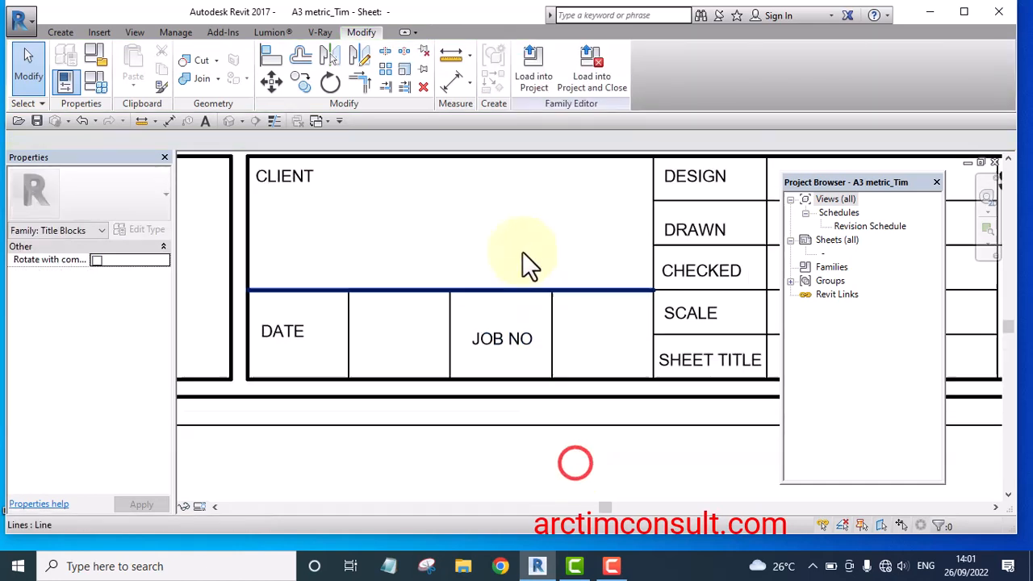
scroll(610, 331, "up", 6)
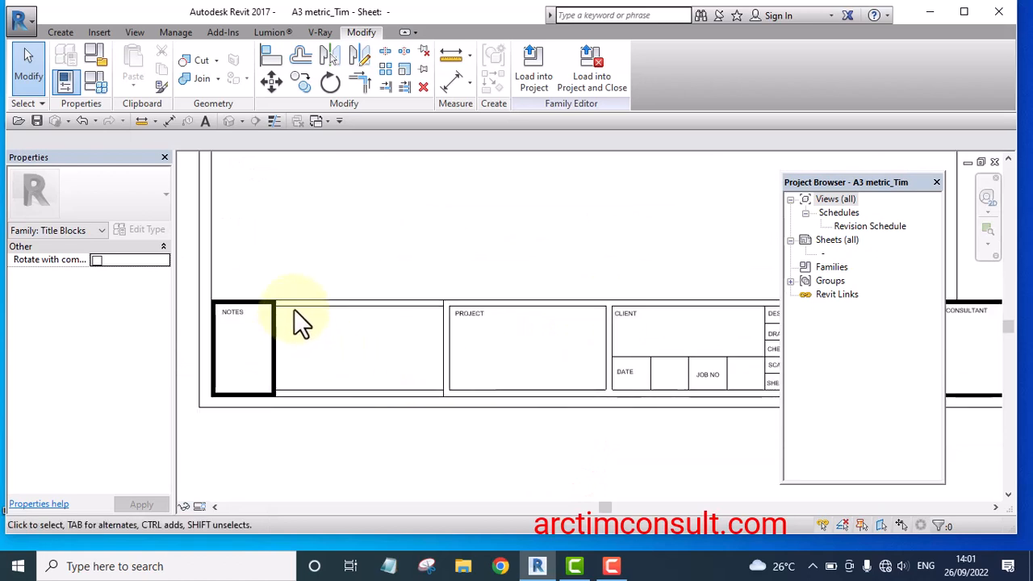
scroll(294, 320, "up", 2)
scroll(336, 315, "down", 1)
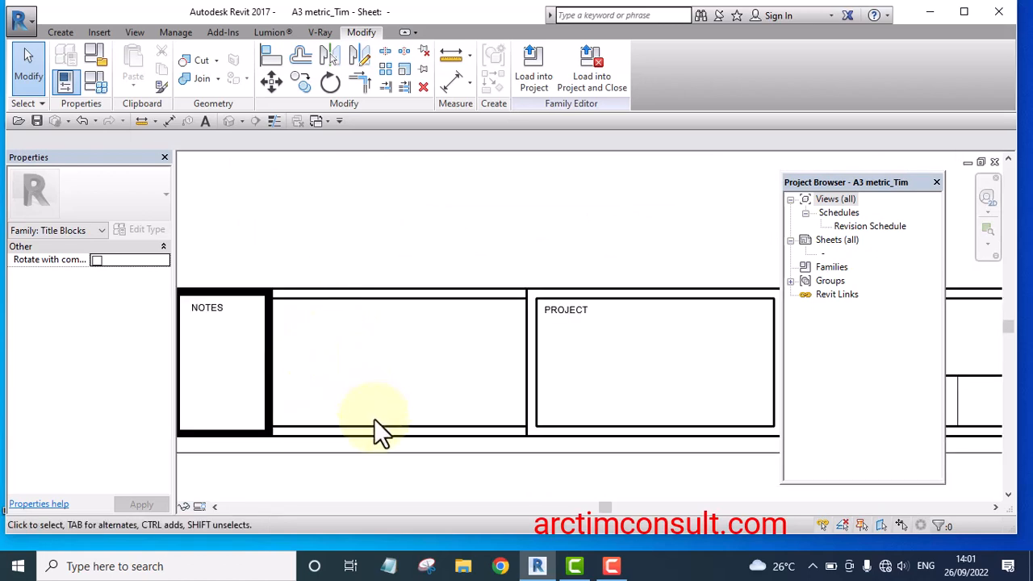
scroll(433, 322, "down", 2)
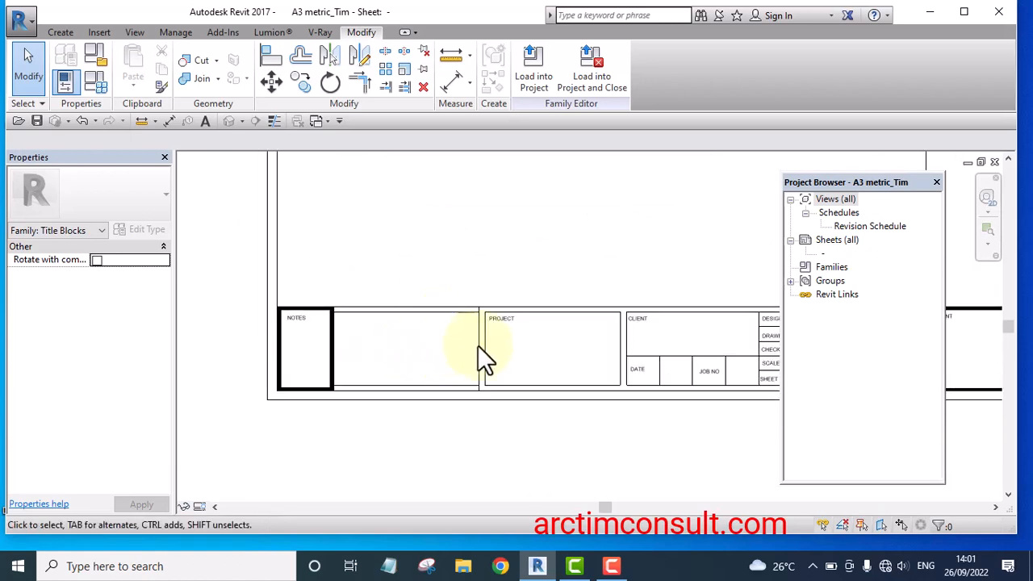
scroll(451, 436, "down", 1)
scroll(444, 416, "down", 3)
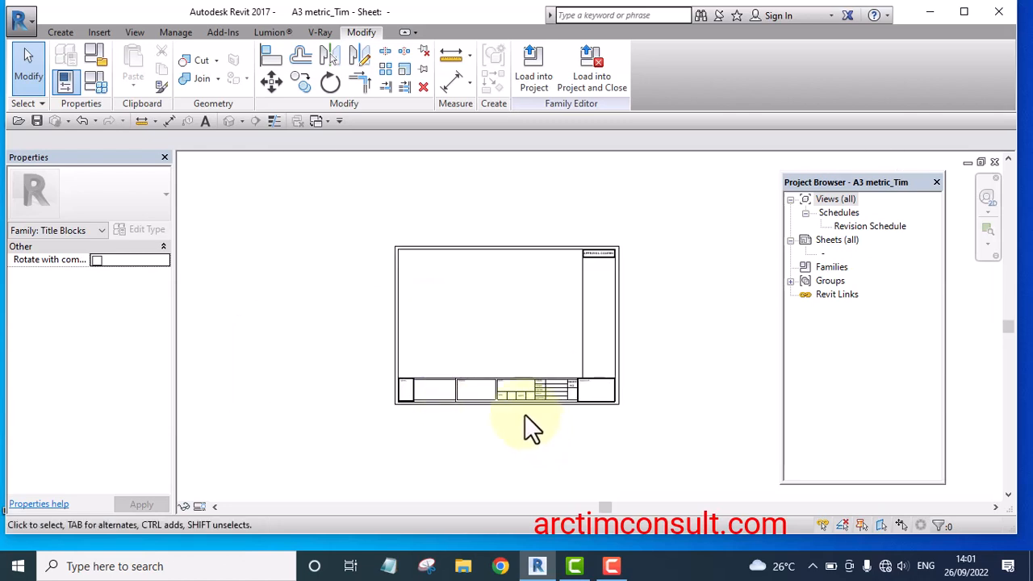
scroll(504, 408, "up", 4)
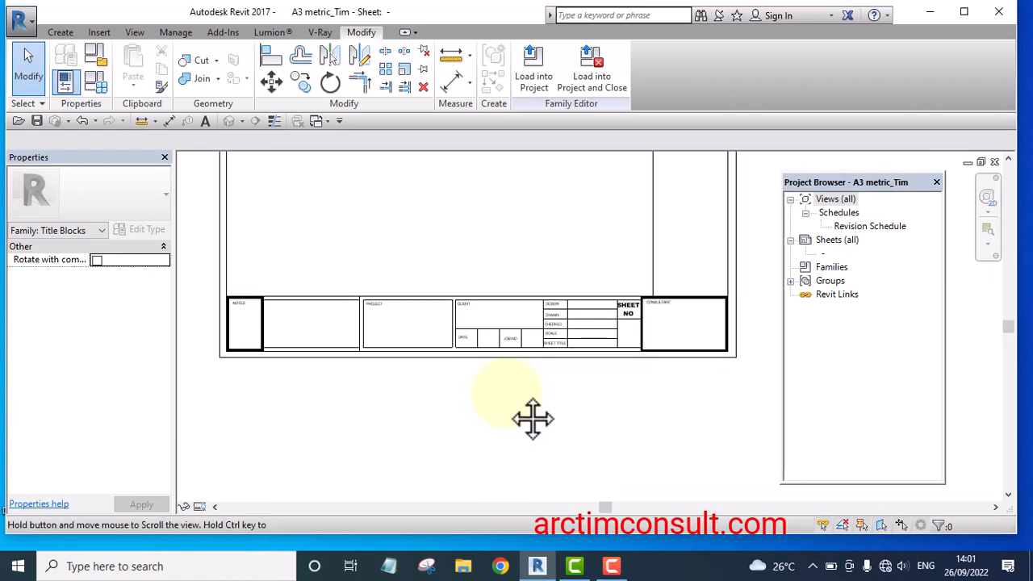
scroll(355, 338, "down", 3)
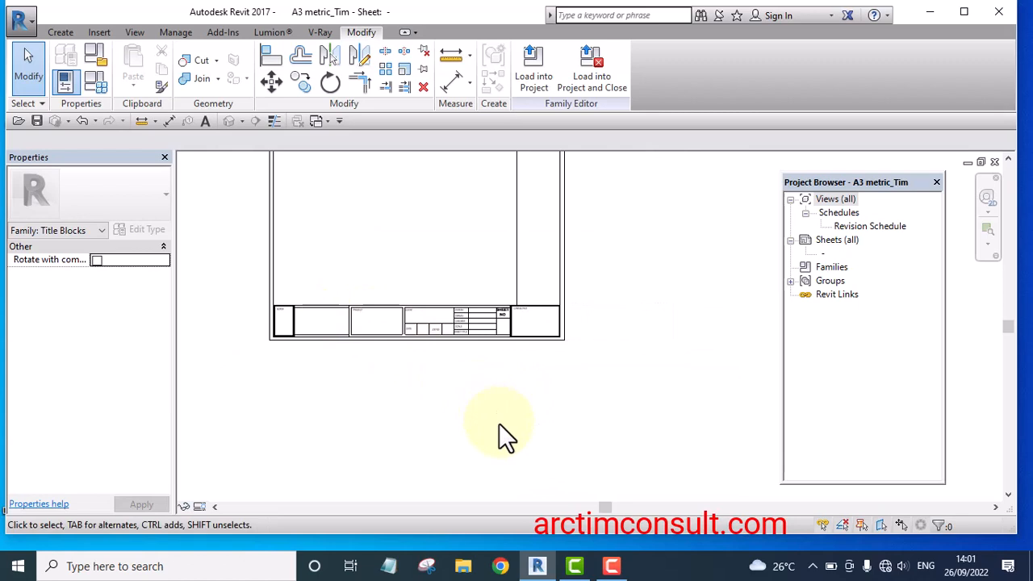
scroll(337, 319, "up", 2)
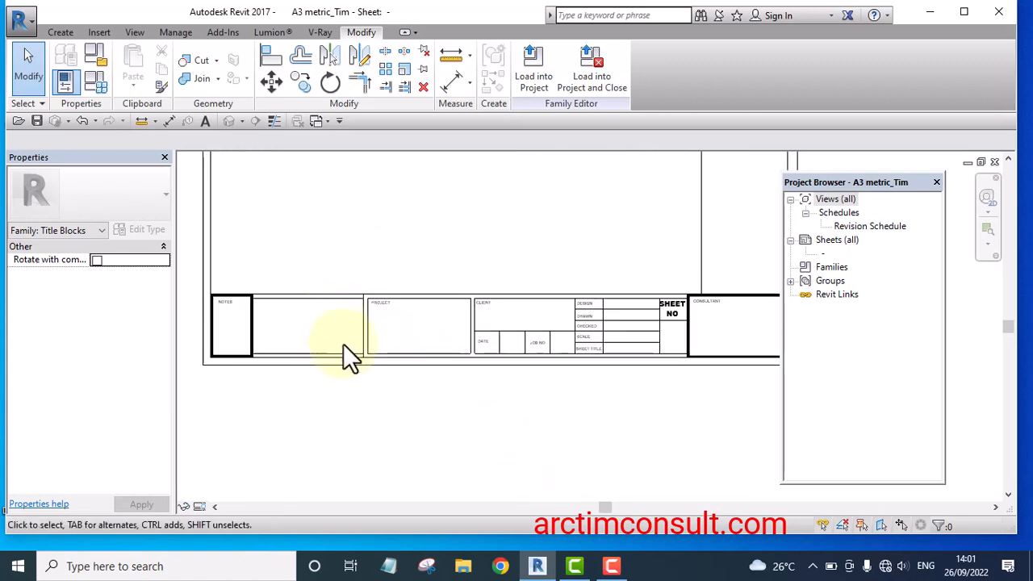
middle_click_drag(343, 344, 369, 381)
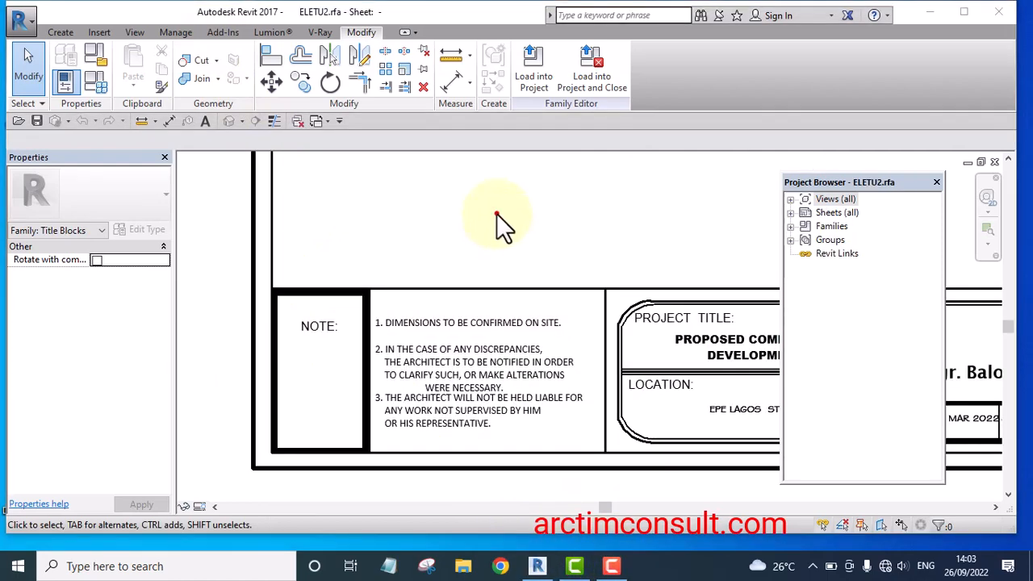
Copy the three numbered text notes beside the NOTE box of ELETU2.rfa to the clipboard
left_click(497, 213)
left_click(502, 312)
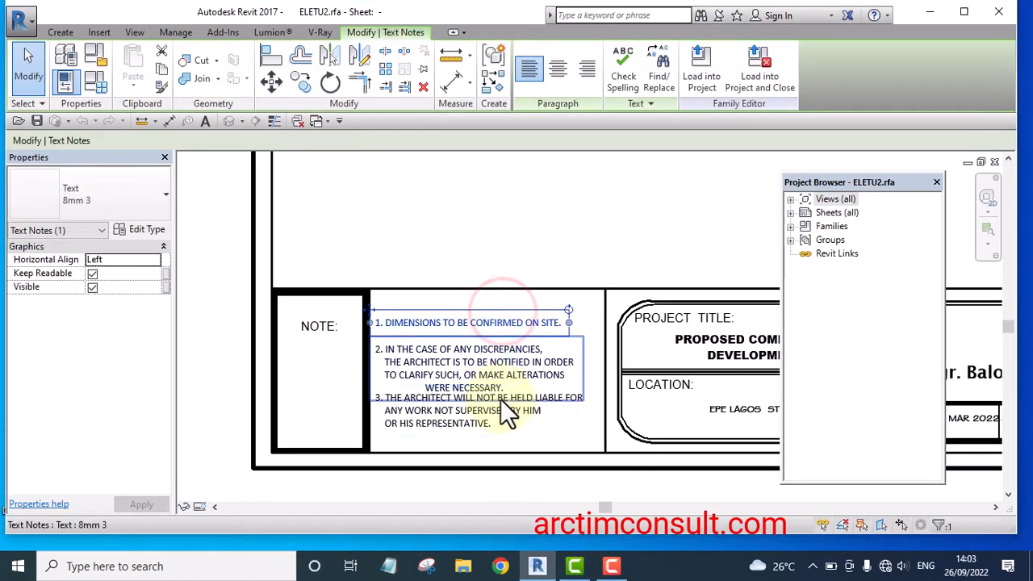
left_click(487, 351, "ctrl")
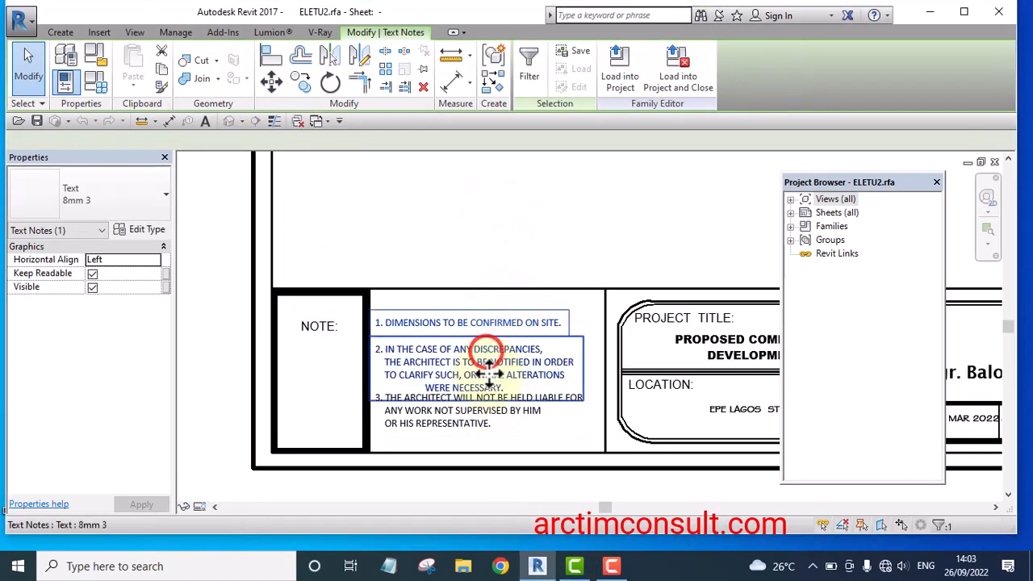
left_click(478, 413, "ctrl")
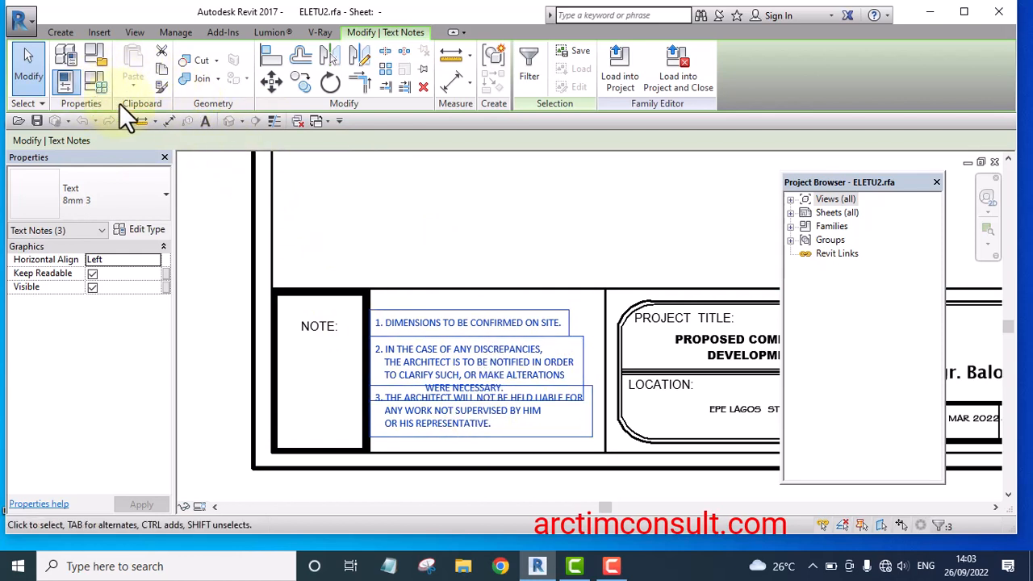
left_click(161, 68)
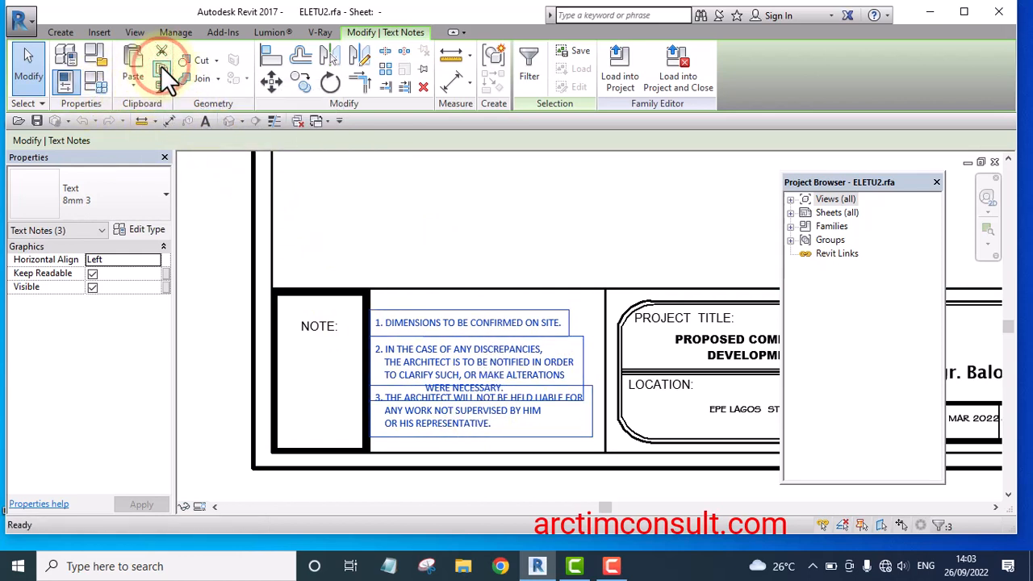
Switch to the A3 metric_Tim sheet and paste the three notes into the empty box beside NOTES
left_click(299, 121)
left_click(327, 121)
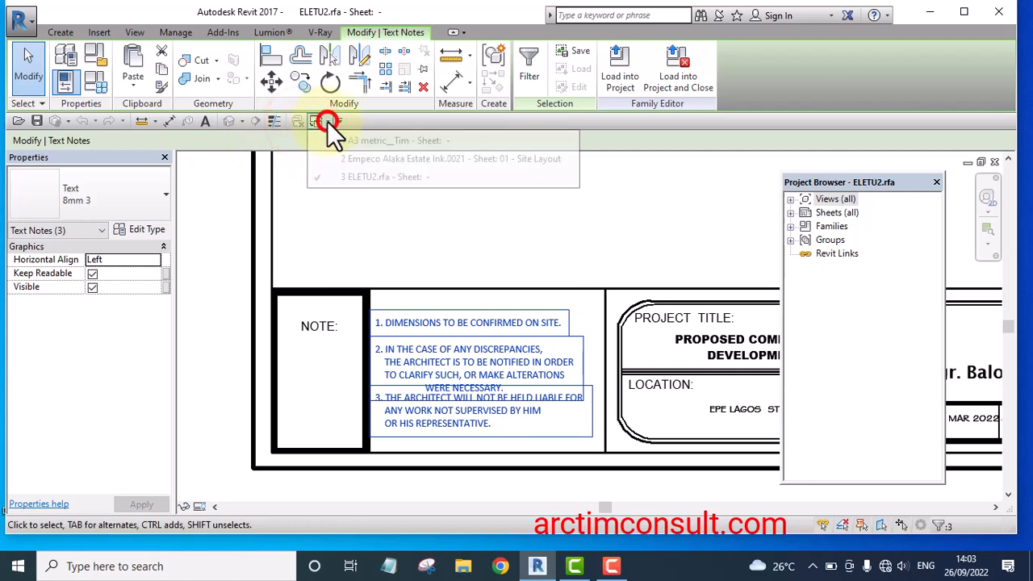
left_click(372, 140)
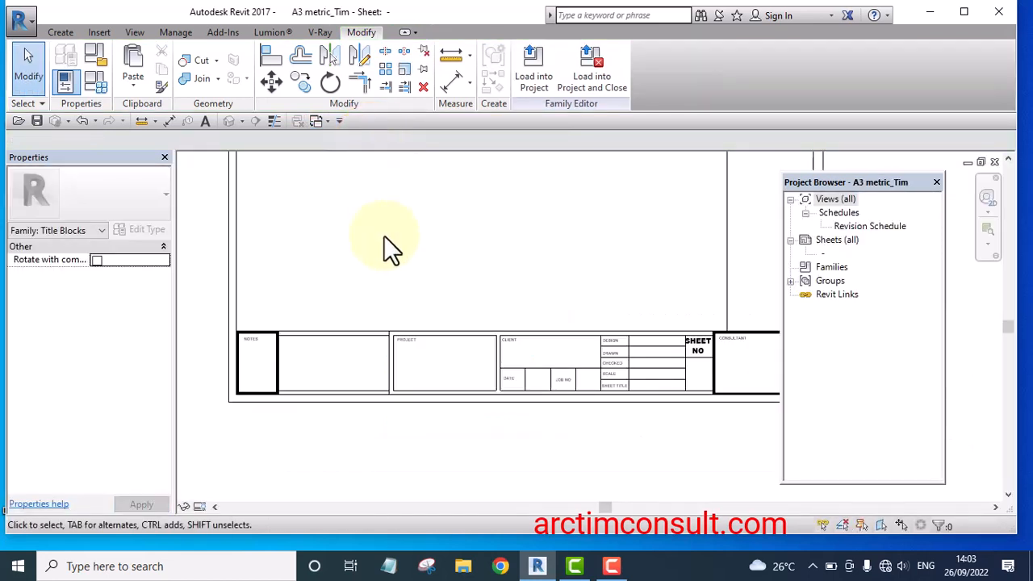
scroll(317, 373, "up", 2)
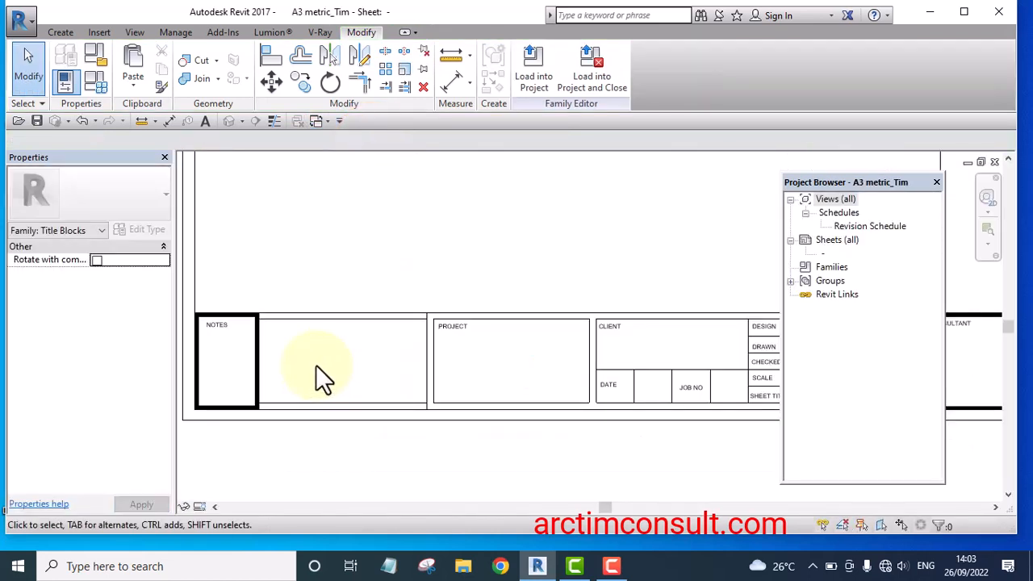
key("c")
key("ctrl+v")
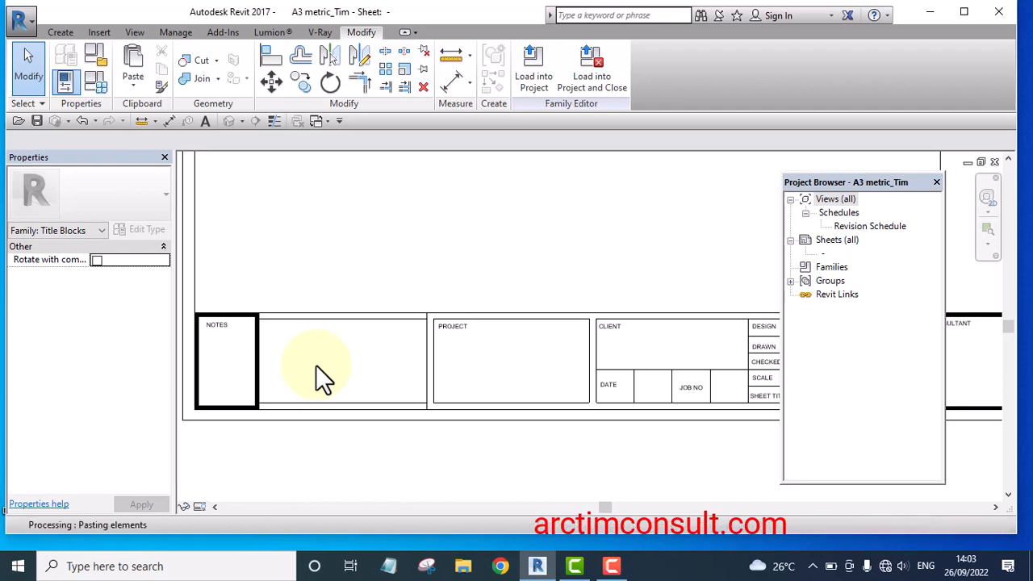
left_click(315, 365)
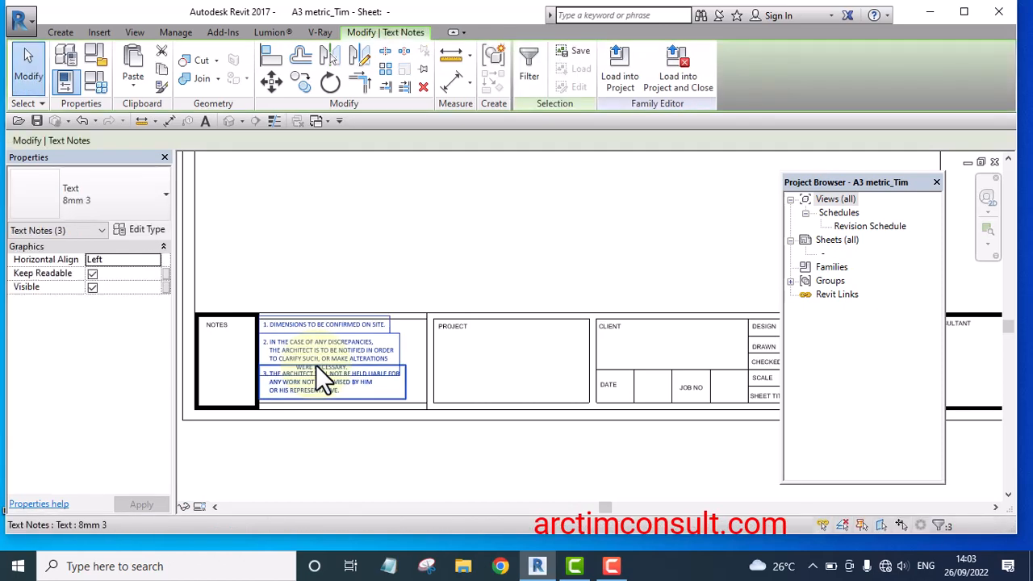
left_click(352, 443)
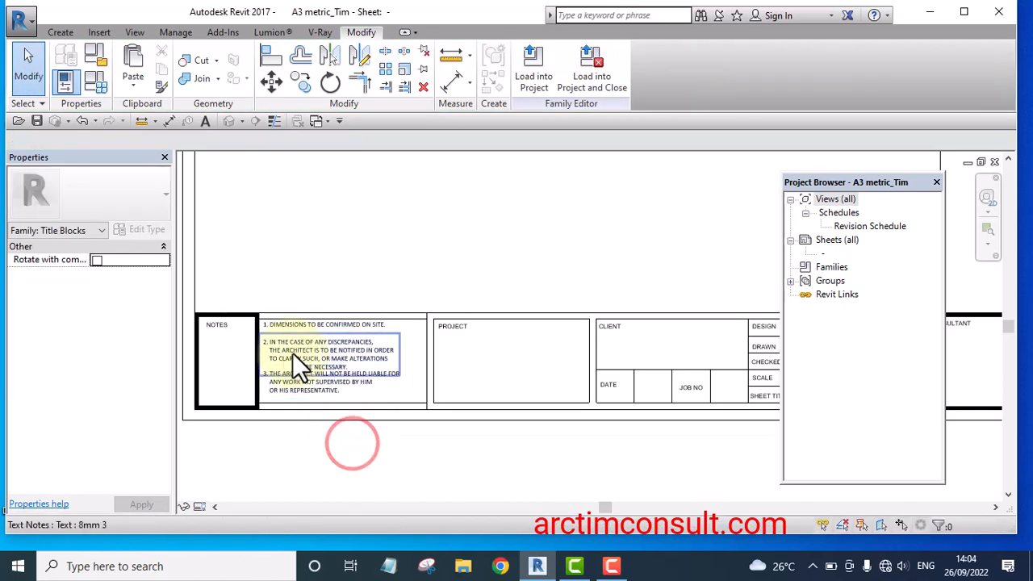
Nudge the third note, about the architect's liability, down to clear the last line of the second note
scroll(284, 342, "up", 3)
scroll(476, 371, "down", 4)
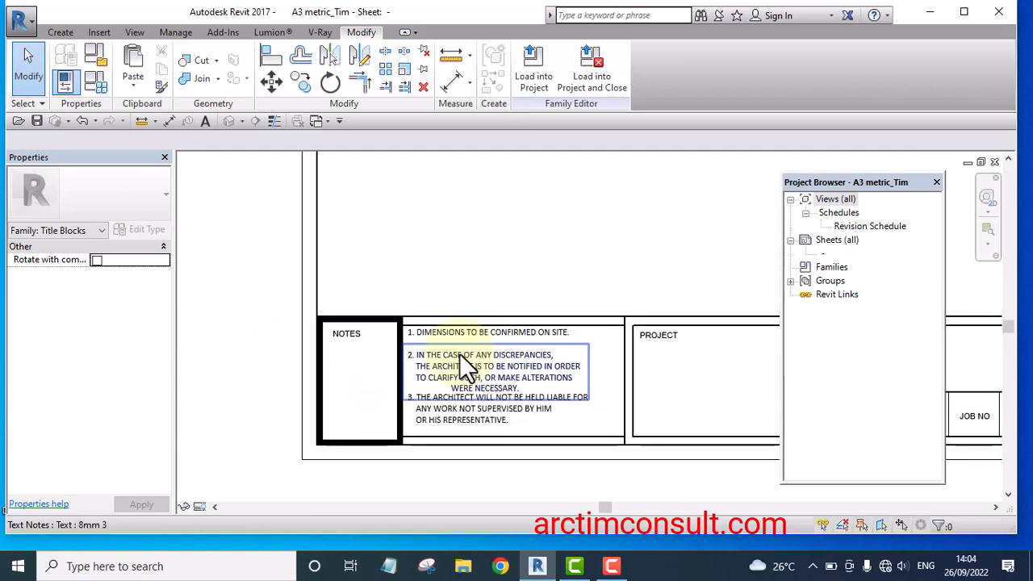
scroll(510, 388, "up", 2)
scroll(509, 389, "up", 1)
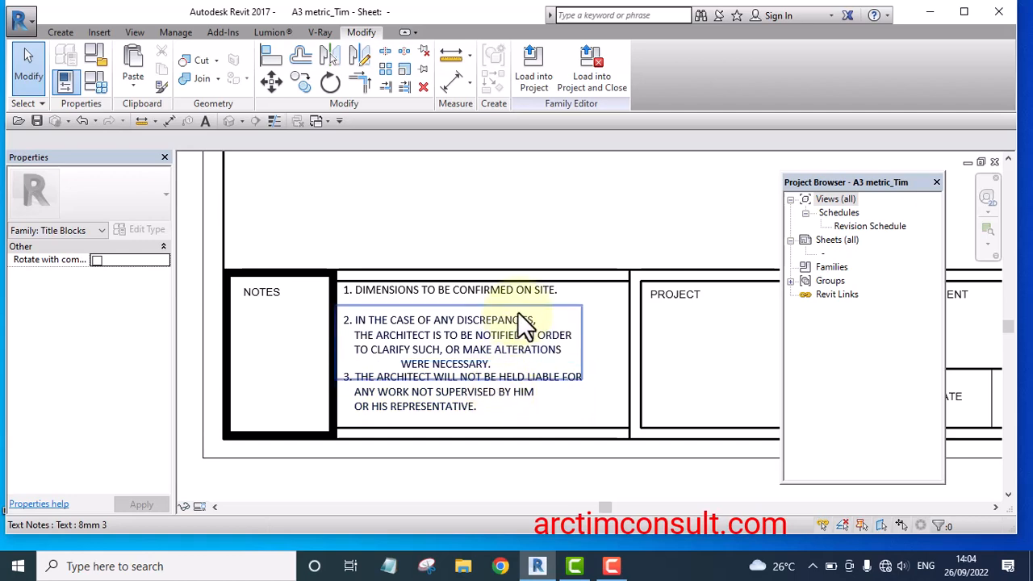
scroll(516, 307, "up", 1)
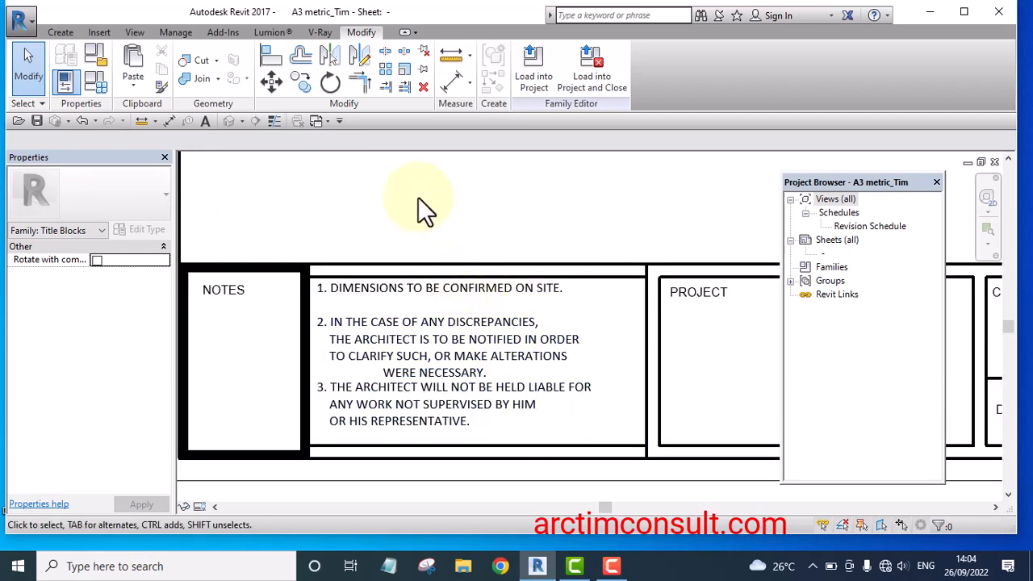
scroll(406, 339, "down", 1)
scroll(422, 373, "up", 5)
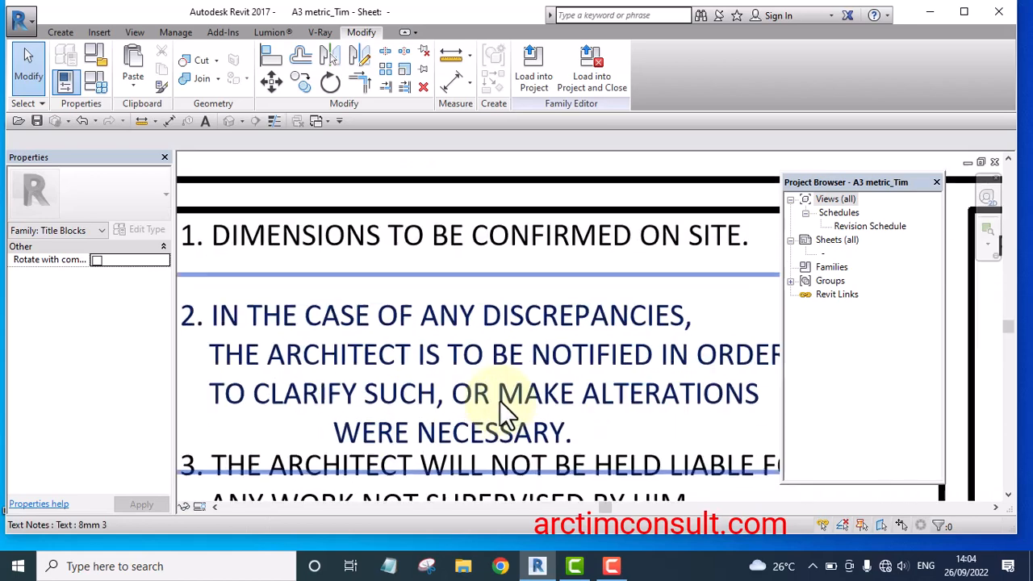
scroll(375, 324, "down", 2)
scroll(375, 325, "down", 2)
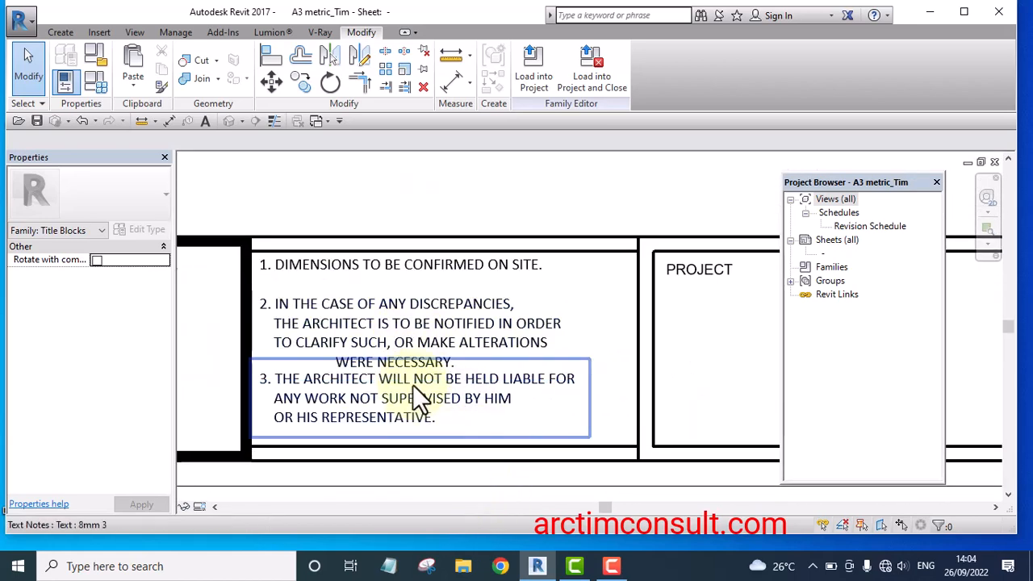
left_click(413, 408)
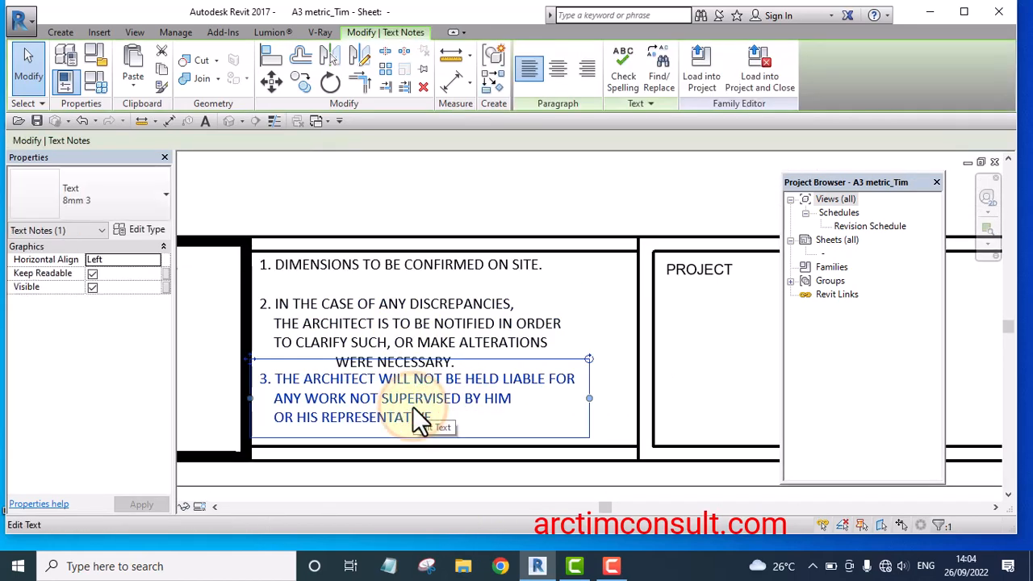
key("Down")
key("Down")
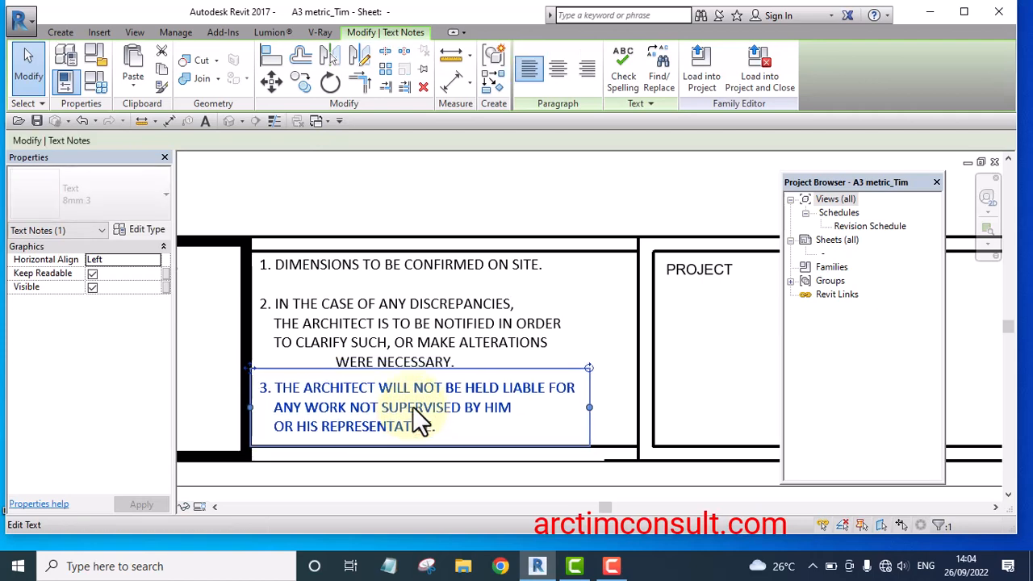
left_click(476, 170)
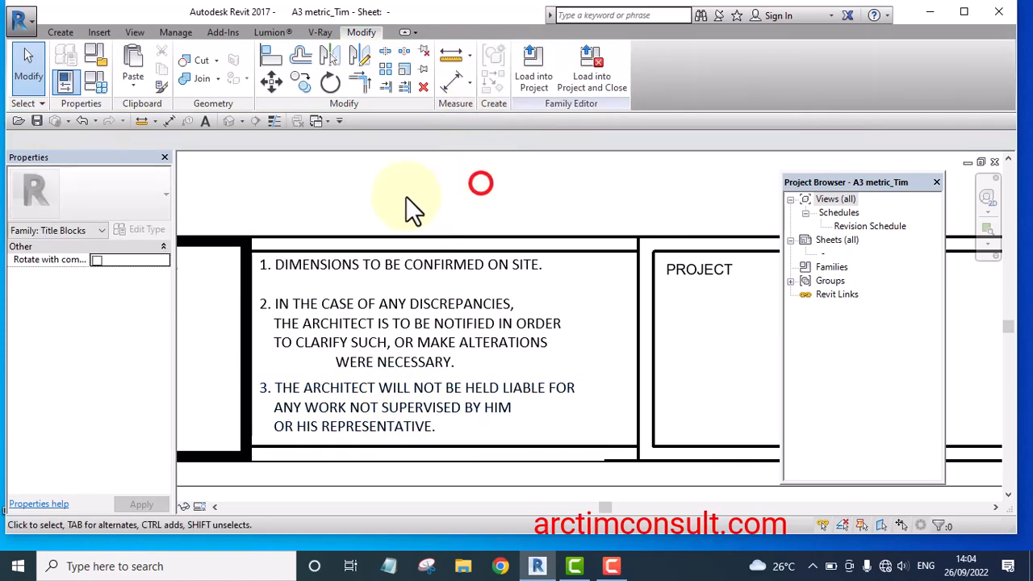
Add a colon to the end of the PROJECT label so it reads "PROJECT:"
scroll(403, 283, "down", 3)
scroll(433, 293, "up", 4)
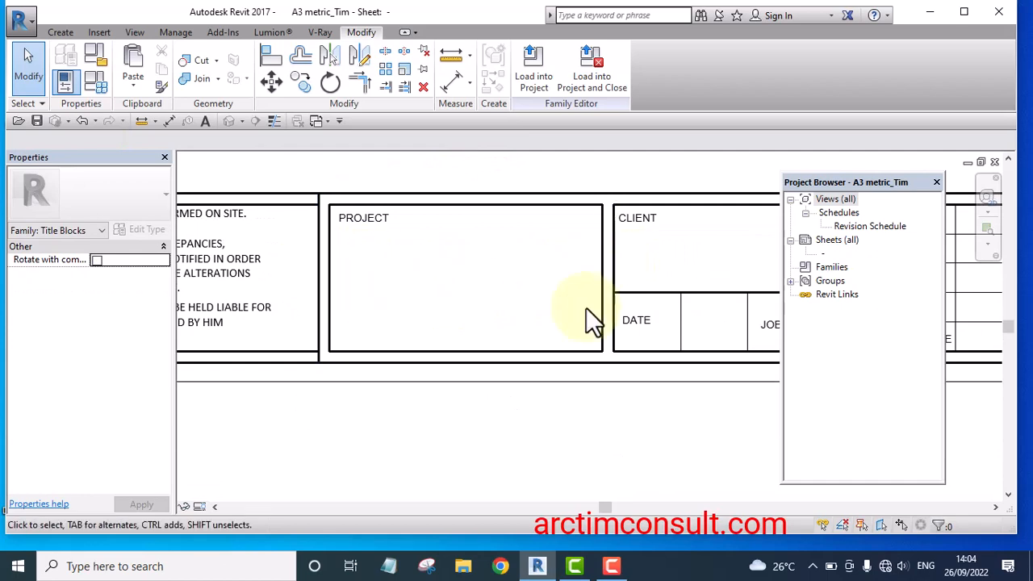
scroll(368, 226, "up", 4)
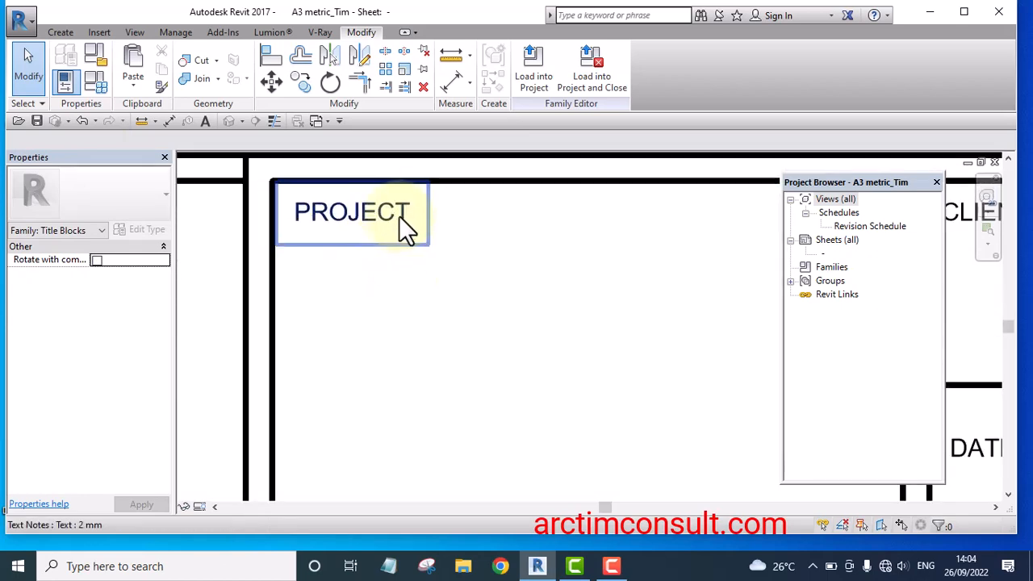
left_click(404, 213)
left_click(412, 209)
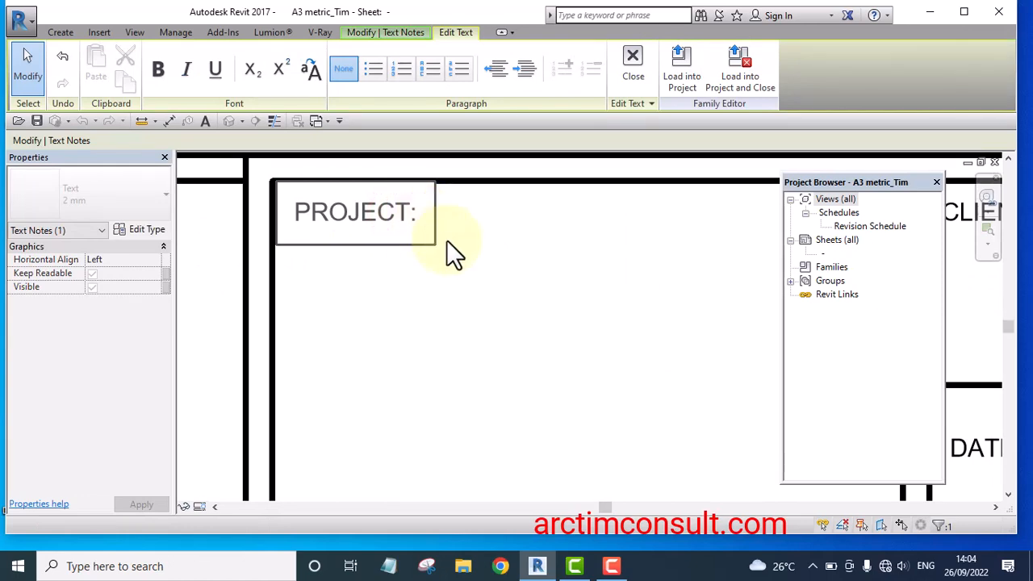
left_click(485, 300)
Add a colon to the end of the CLIENT label so it reads "CLIENT:"
scroll(407, 286, "down", 5)
scroll(565, 279, "up", 4)
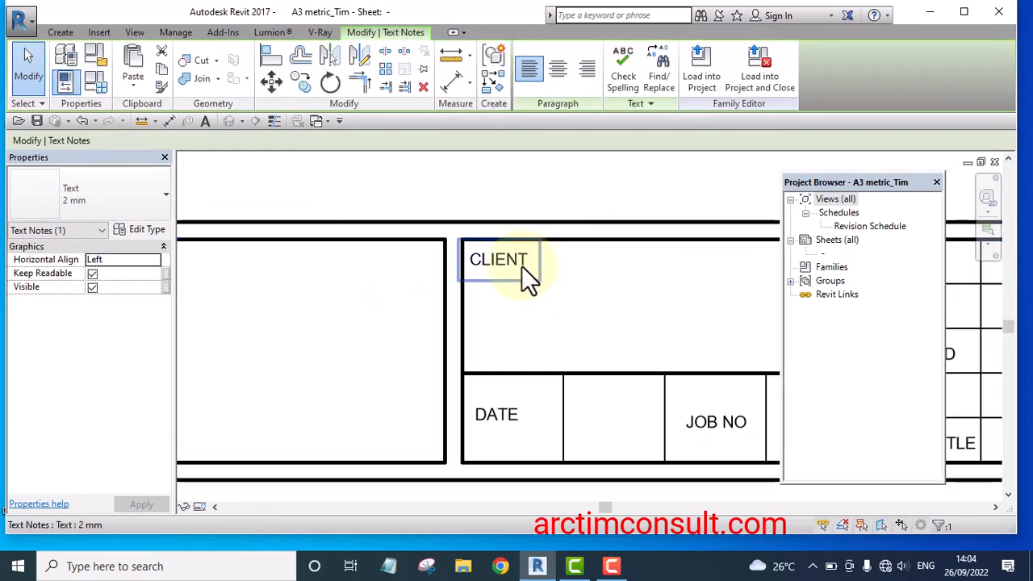
scroll(528, 271, "up", 1)
left_click(527, 254)
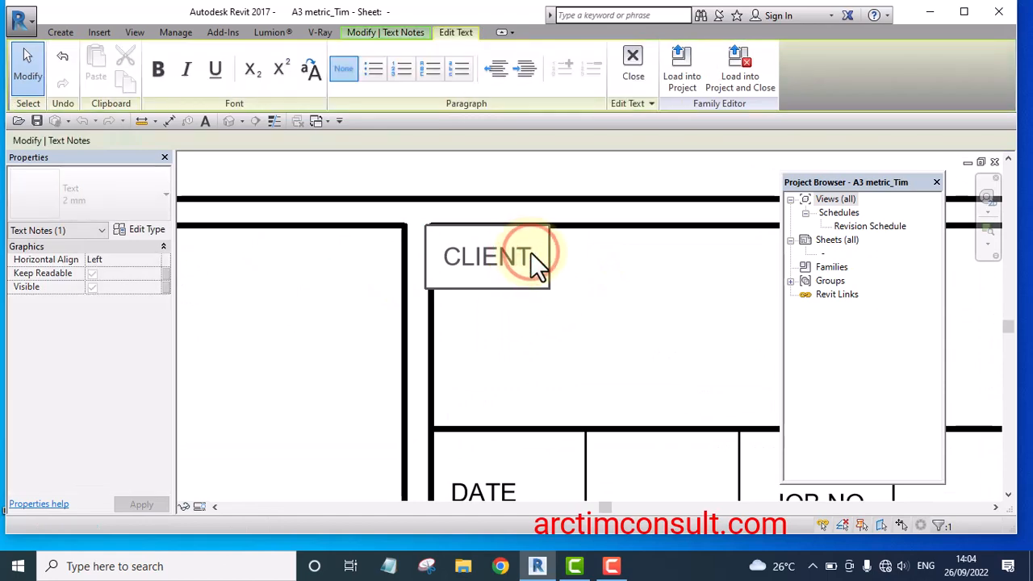
left_click(589, 330)
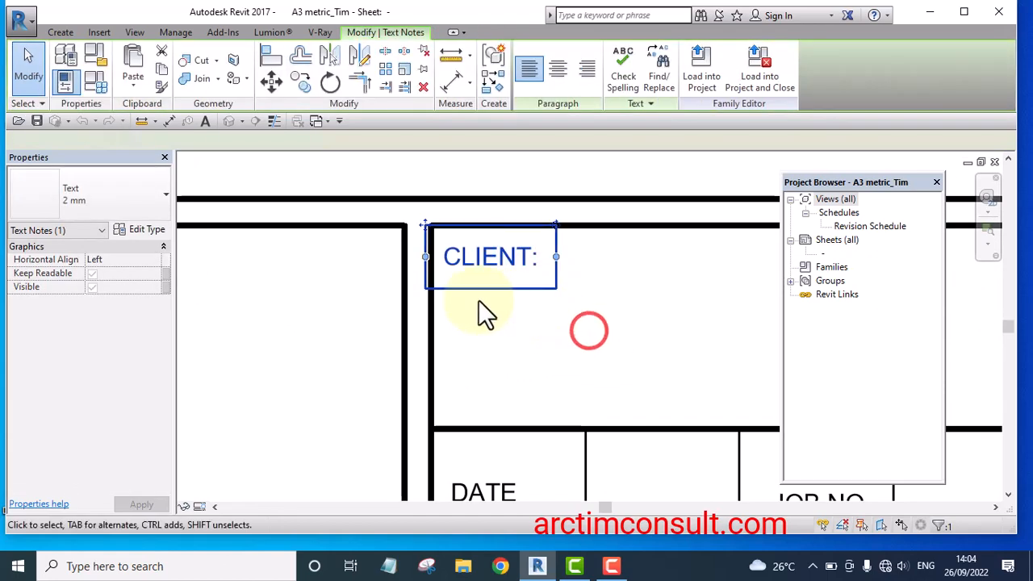
Add a colon to the DATE label and widen its text box until "DATE:" fits on one line
scroll(479, 314, "down", 3)
scroll(478, 363, "up", 2)
scroll(445, 352, "up", 1)
left_click(439, 352)
left_click(439, 352)
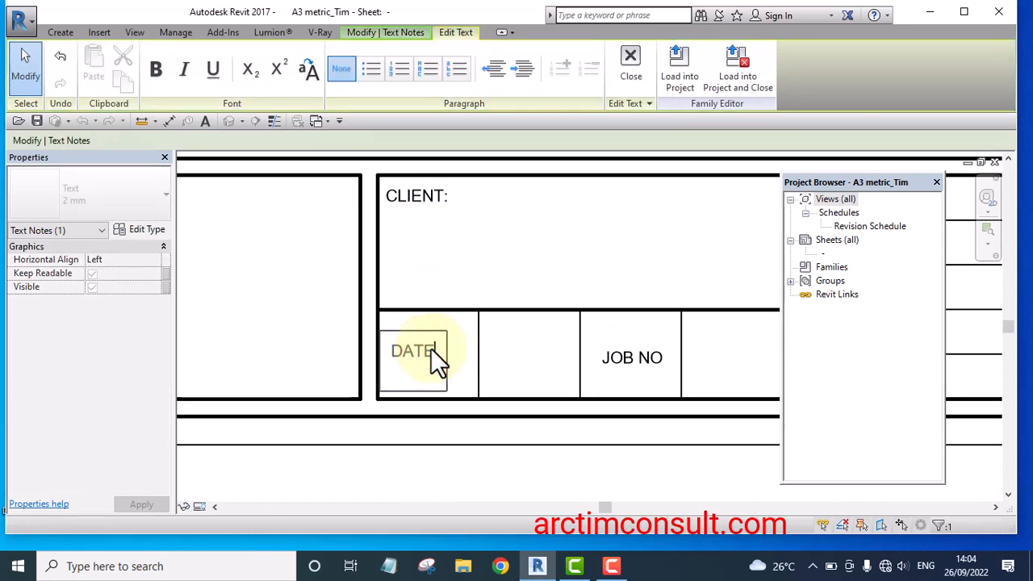
type(":")
left_click(493, 351)
left_click(447, 357)
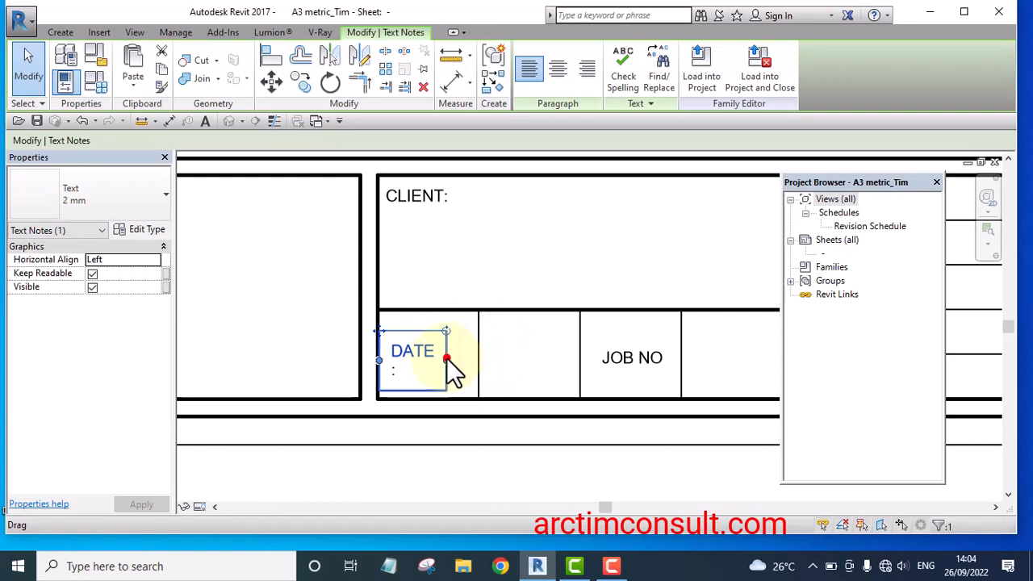
left_click(535, 444)
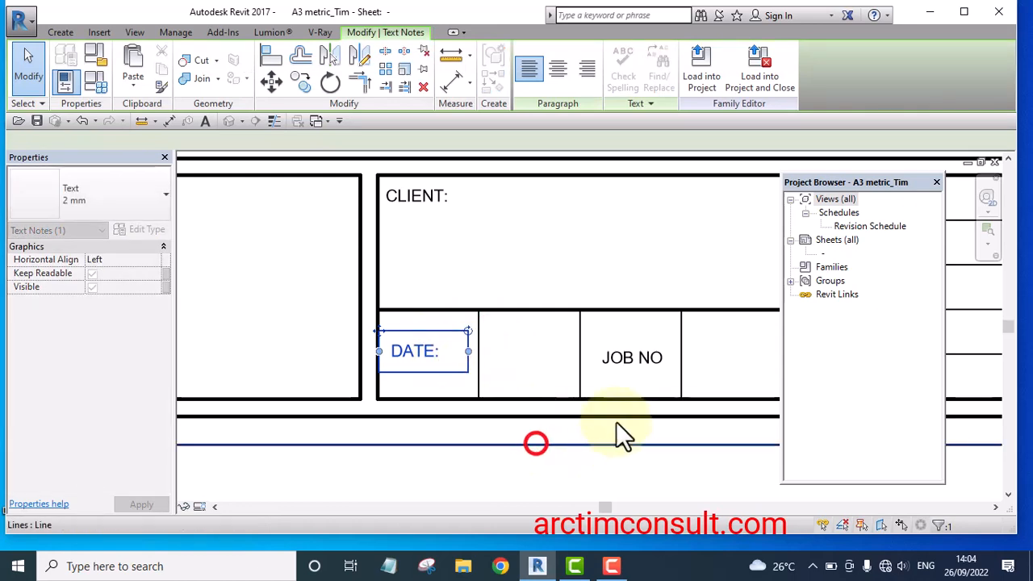
Add a colon to the end of the JOB NO label so it reads "JOB NO:"
scroll(637, 355, "up", 1)
left_click(644, 356)
left_click(666, 356)
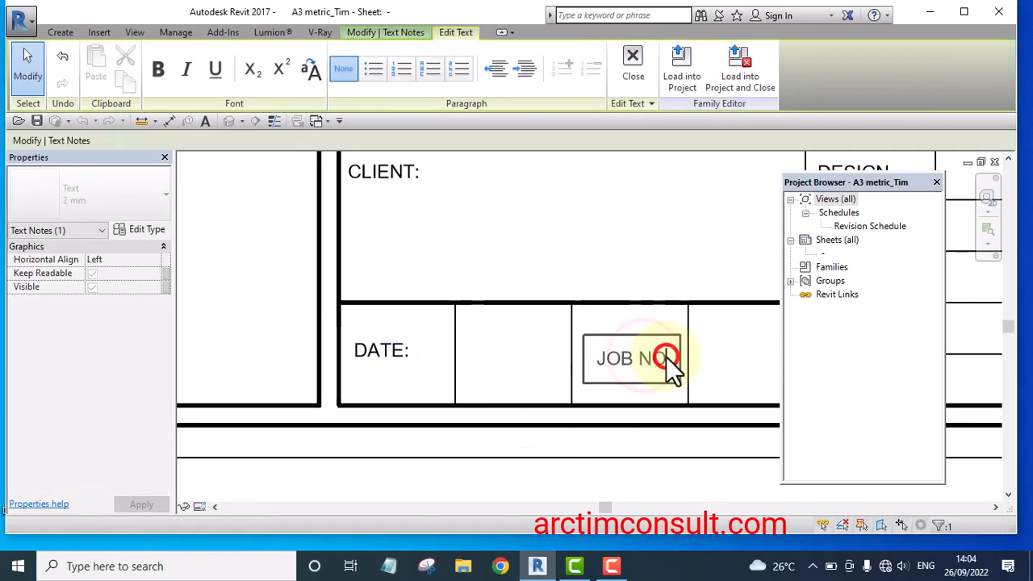
type(":")
left_click(562, 225)
Add a colon to the end of the CONSULTANT label so it reads "CONSULTANT:"
scroll(476, 287, "down", 3)
scroll(475, 289, "down", 1)
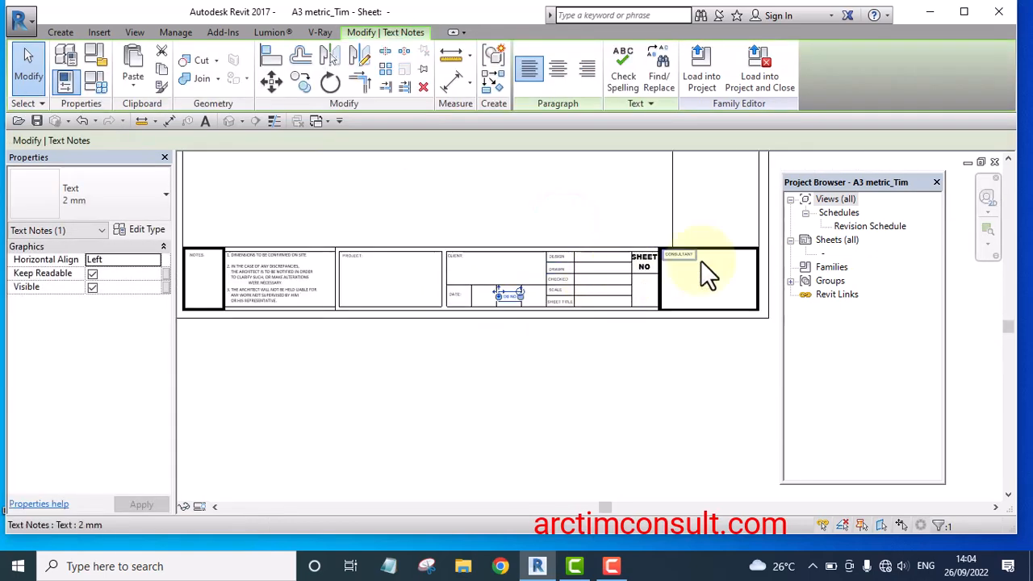
scroll(701, 263, "up", 4)
left_click(679, 236)
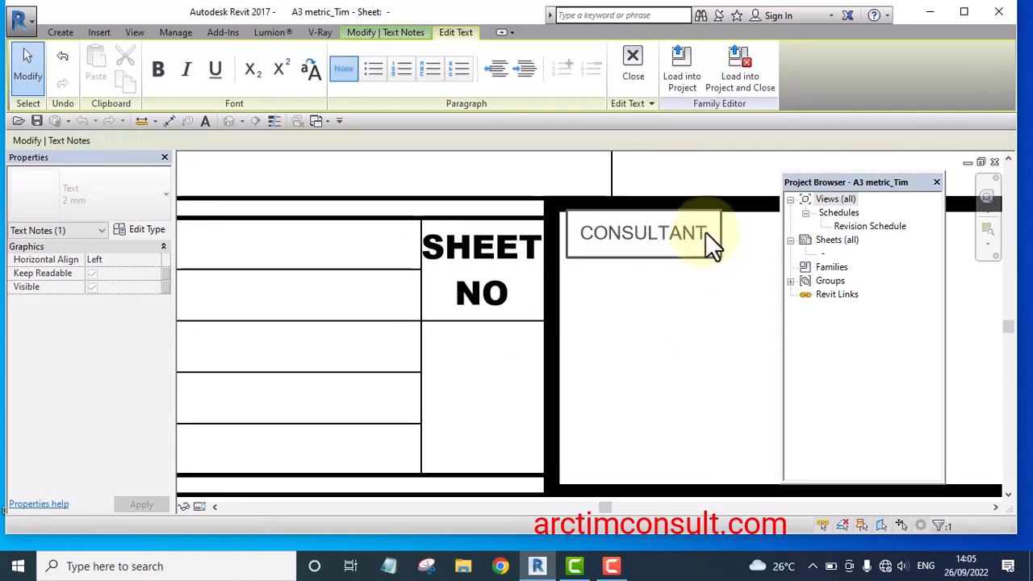
type(":")
left_click(722, 339)
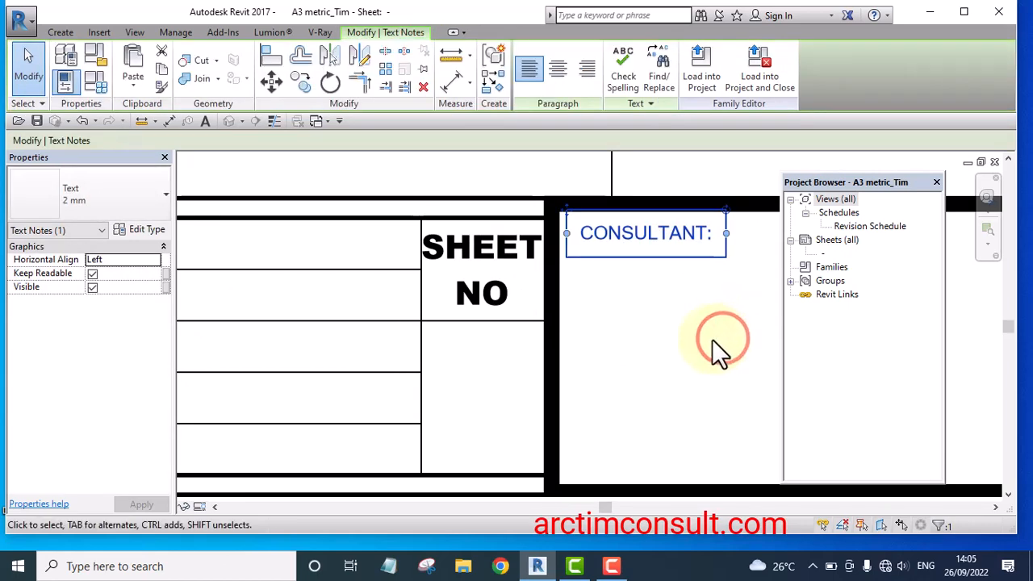
left_click(712, 339)
Try the 5 mm text type on the NOTES label, and settle on the 3 mm type
scroll(712, 323, "down", 5)
scroll(358, 312, "up", 3)
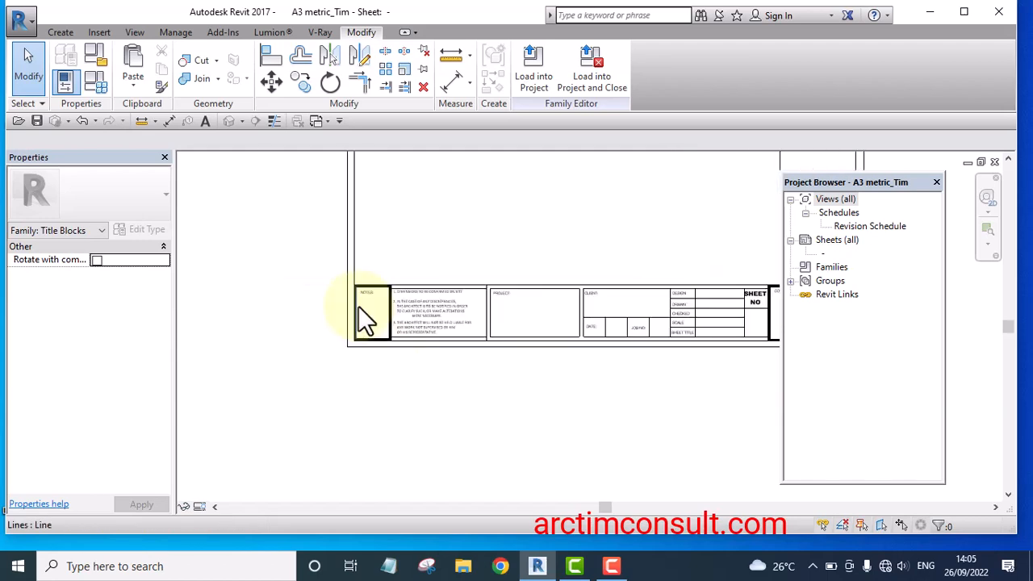
scroll(401, 316, "up", 1)
scroll(366, 271, "up", 1)
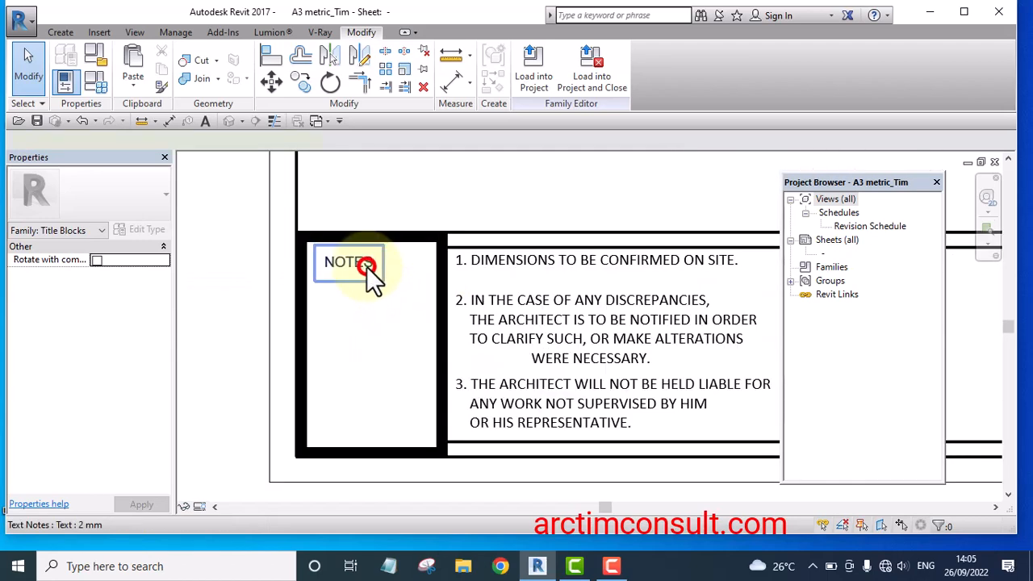
left_click(367, 271)
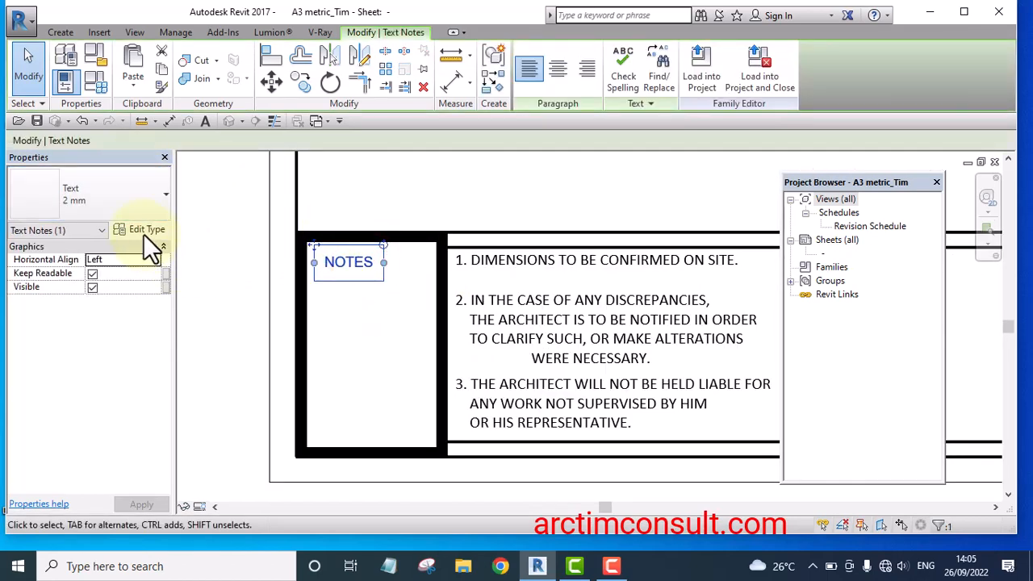
left_click(142, 194)
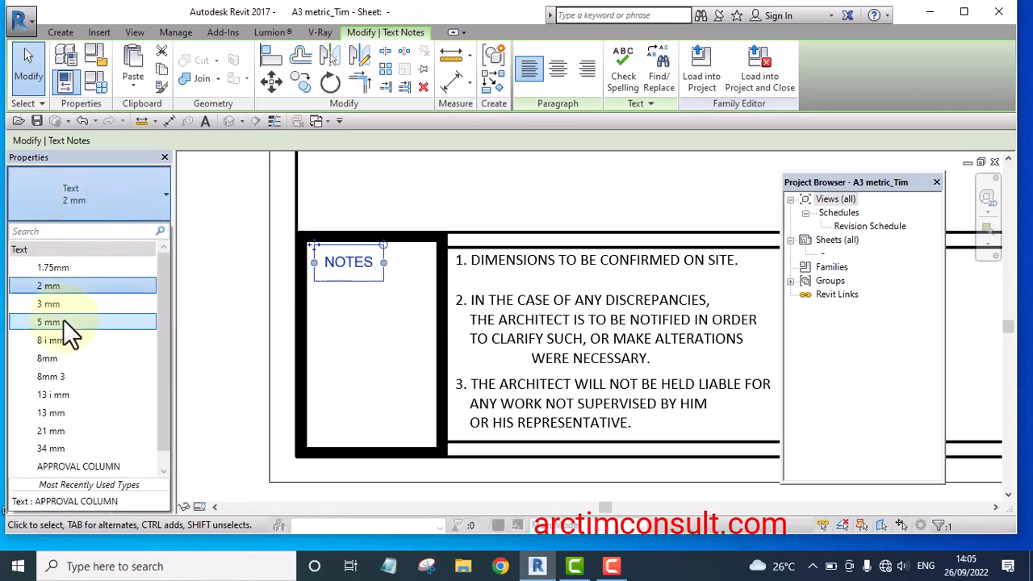
left_click(63, 322)
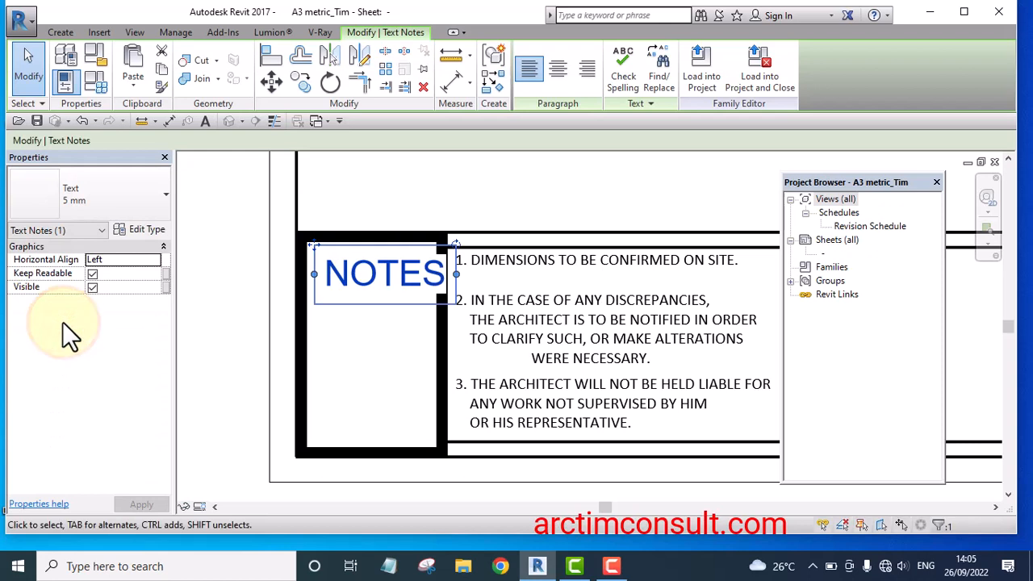
left_click(103, 195)
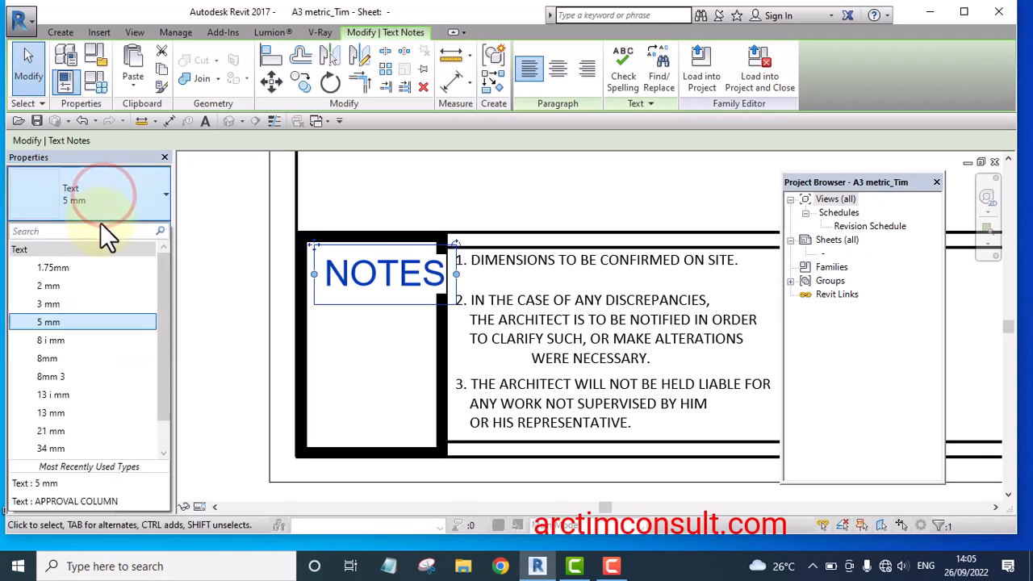
left_click(63, 303)
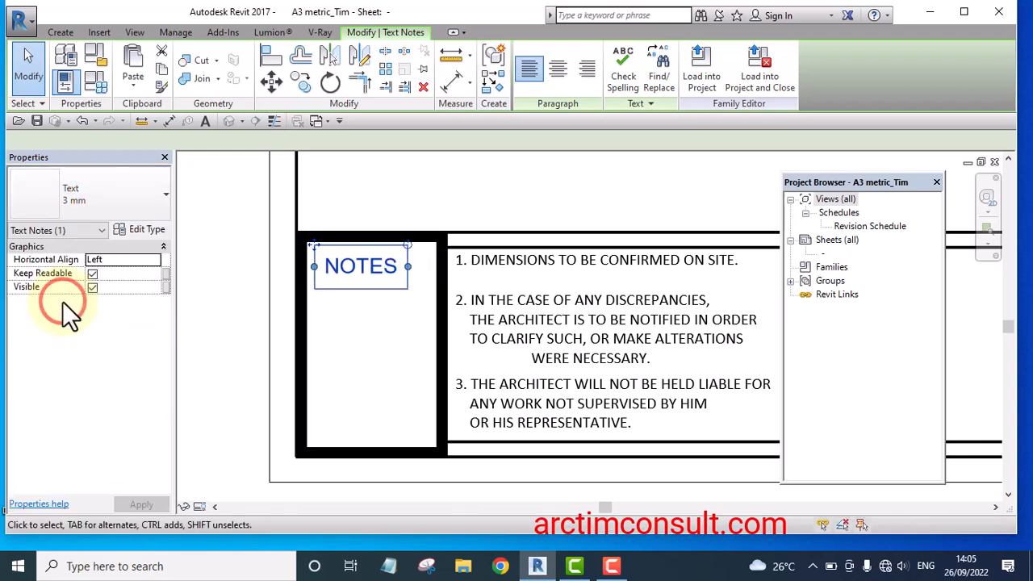
left_click(493, 178)
Nudge the NOTES label slightly to the right to centre it across its thick-bordered box
left_click(365, 264)
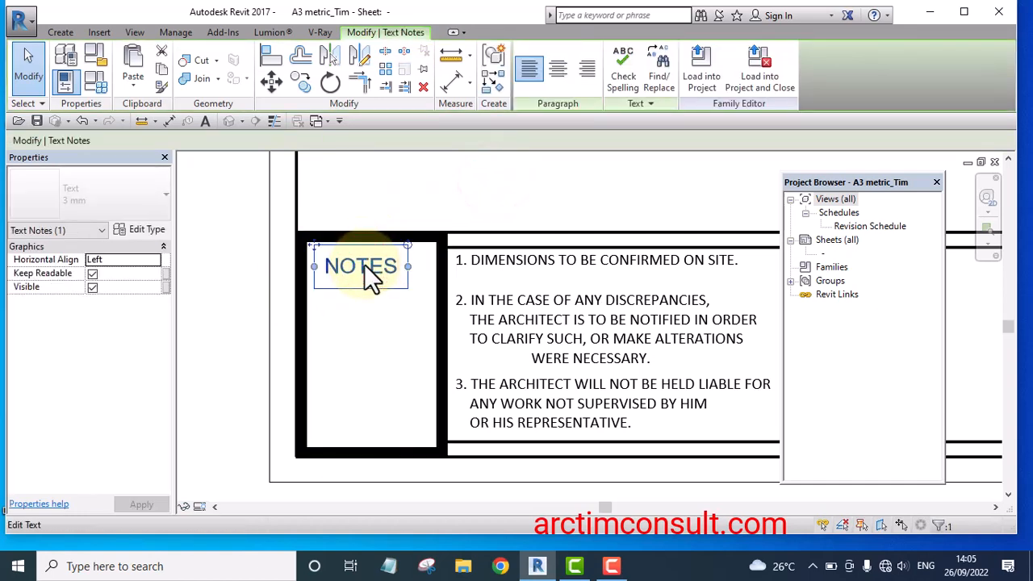
key("Right")
key("Right")
left_click(224, 288)
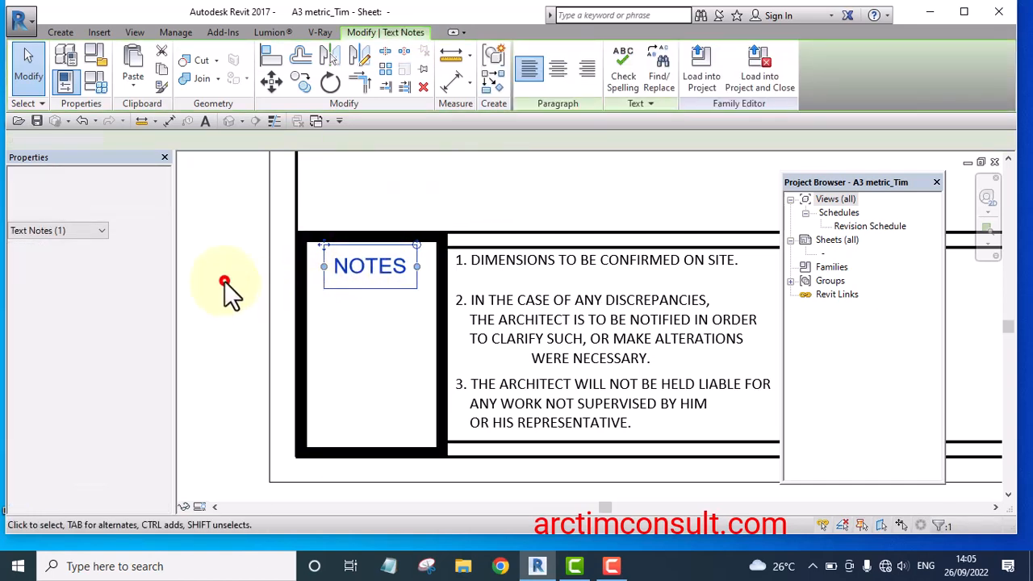
Draw a horizontal line in the Medium Lines subcategory across the PROJECT box, slightly below its mid-height, from side edge to side edge
scroll(272, 292, "down", 6)
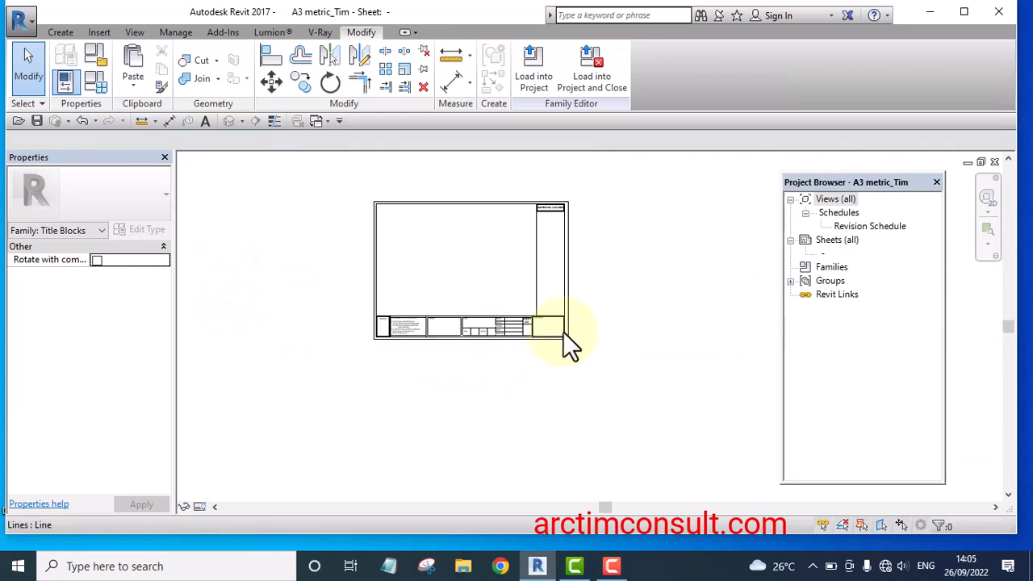
scroll(328, 415, "up", 2)
scroll(467, 282, "up", 4)
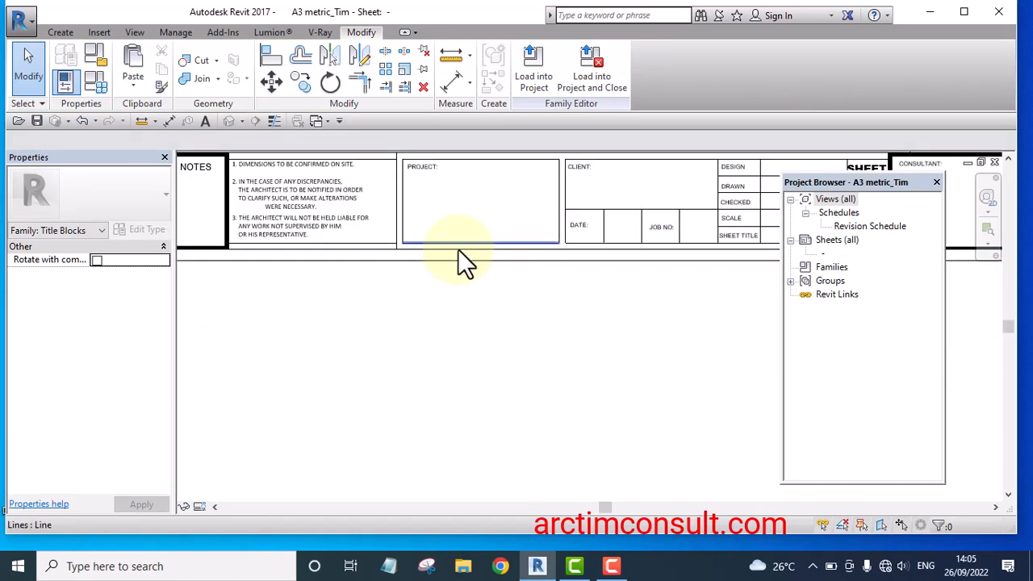
scroll(457, 250, "up", 1)
middle_click_drag(457, 250, 376, 385)
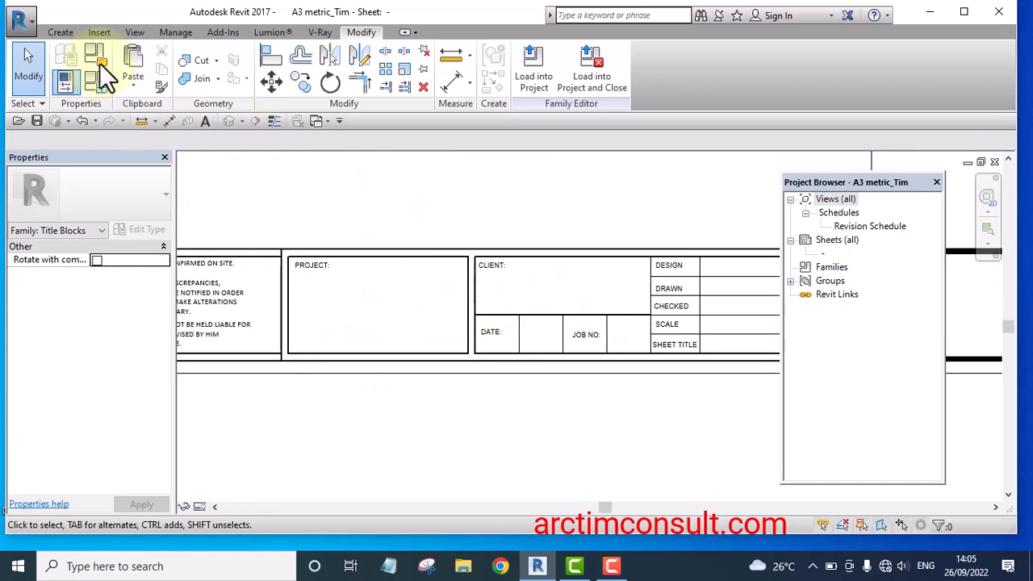
left_click(58, 32)
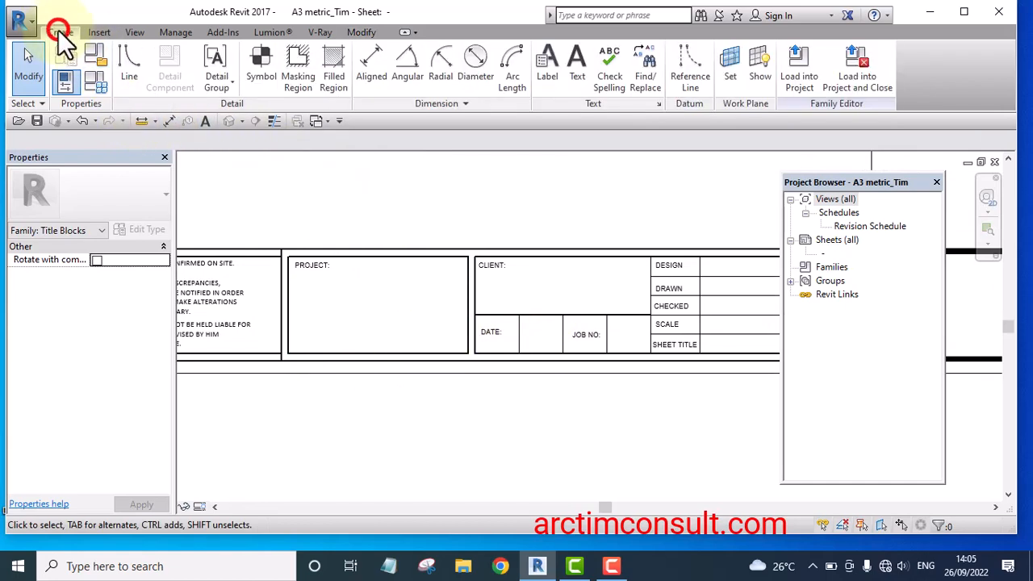
left_click(126, 60)
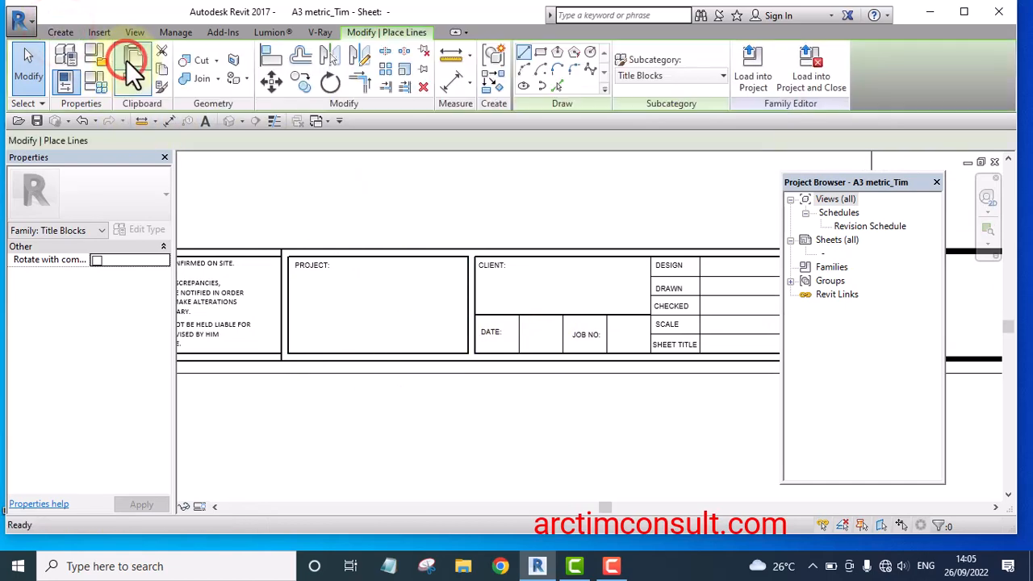
left_click(655, 75)
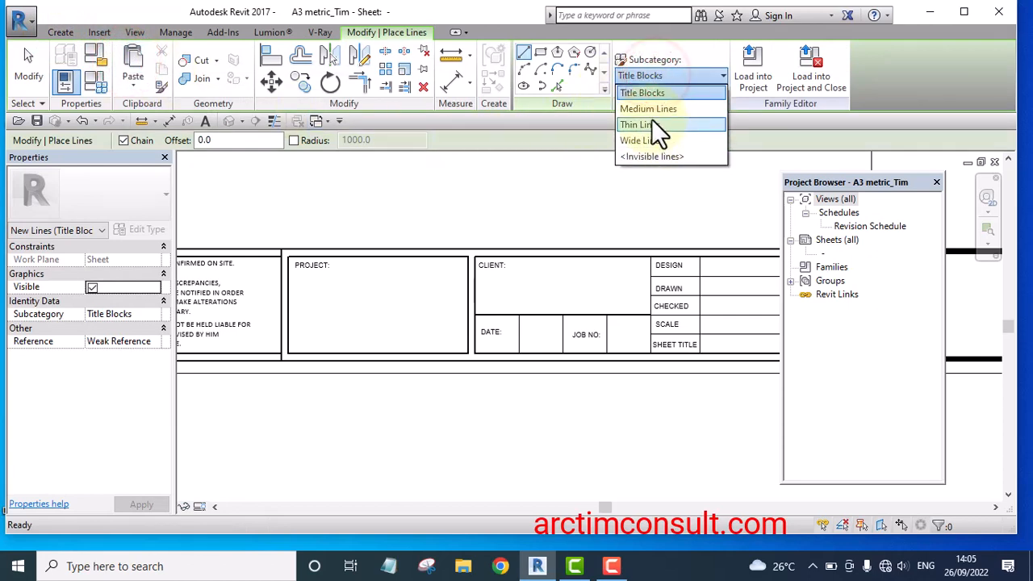
left_click(650, 109)
scroll(291, 307, "up", 3)
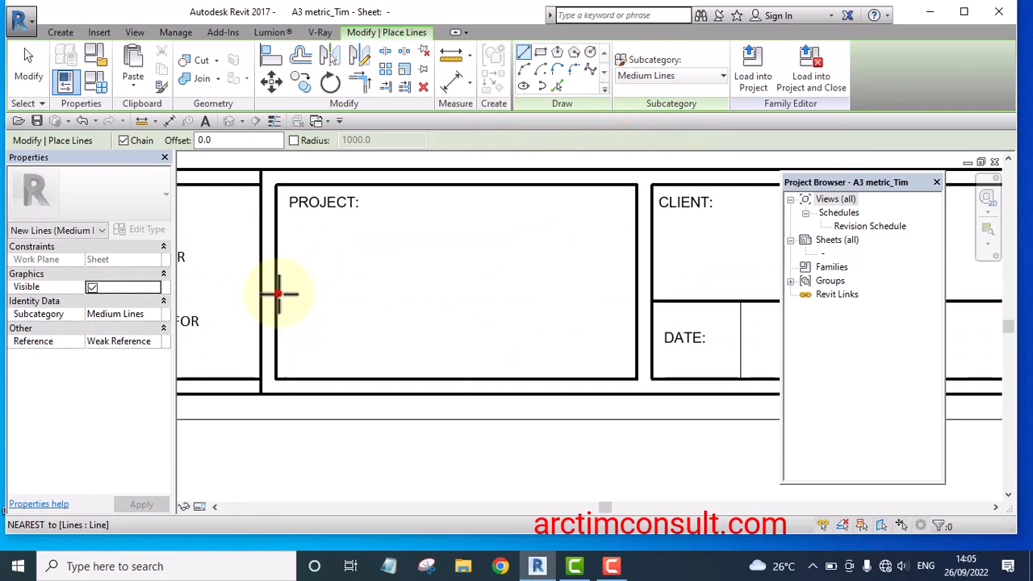
left_click(277, 292)
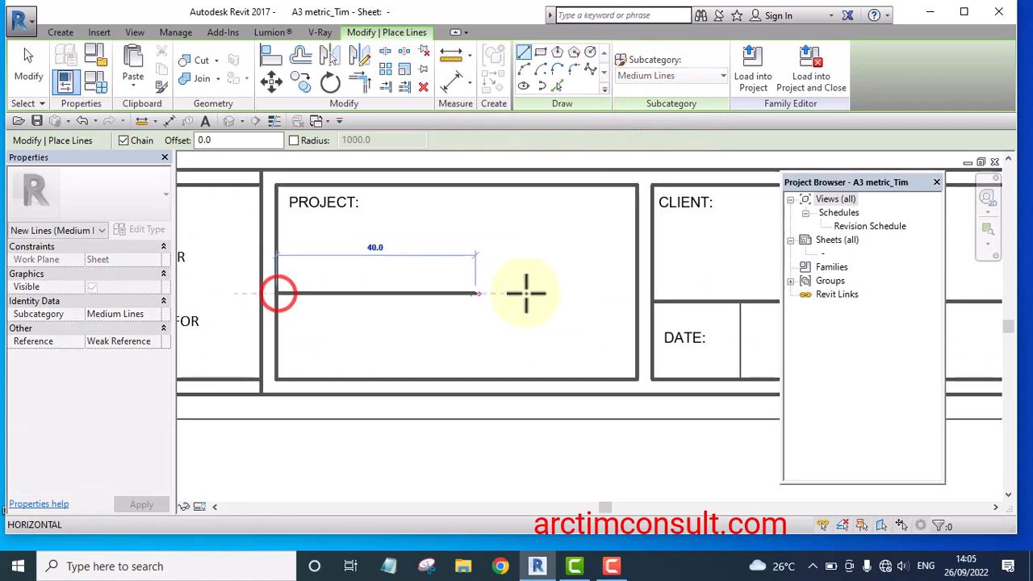
left_click(638, 291)
key("Escape")
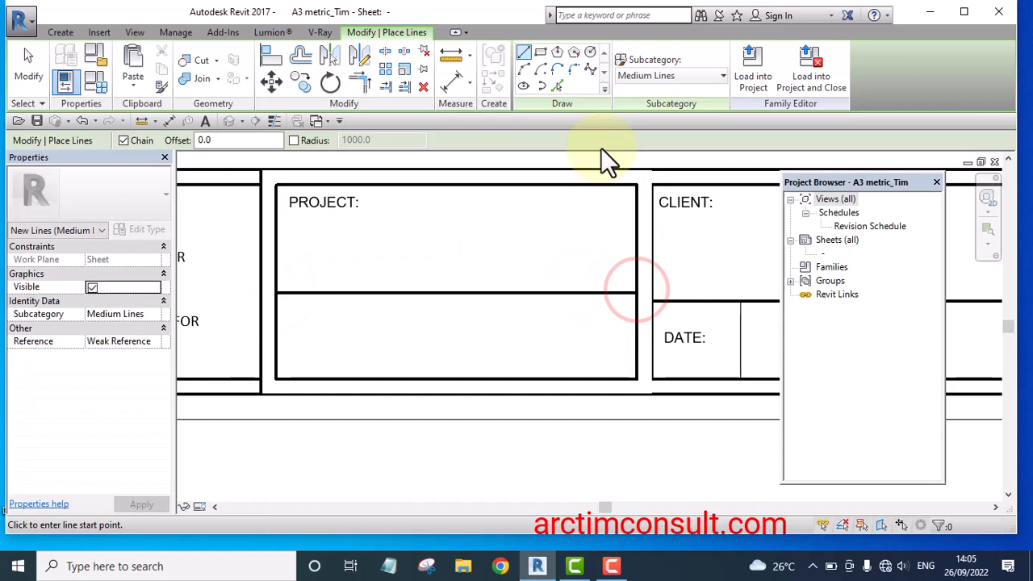
Draw a horizontal line in the Title Blocks subcategory just above the thick divider, spanning the PROJECT box from side edge to side edge
left_click(524, 52)
left_click(658, 76)
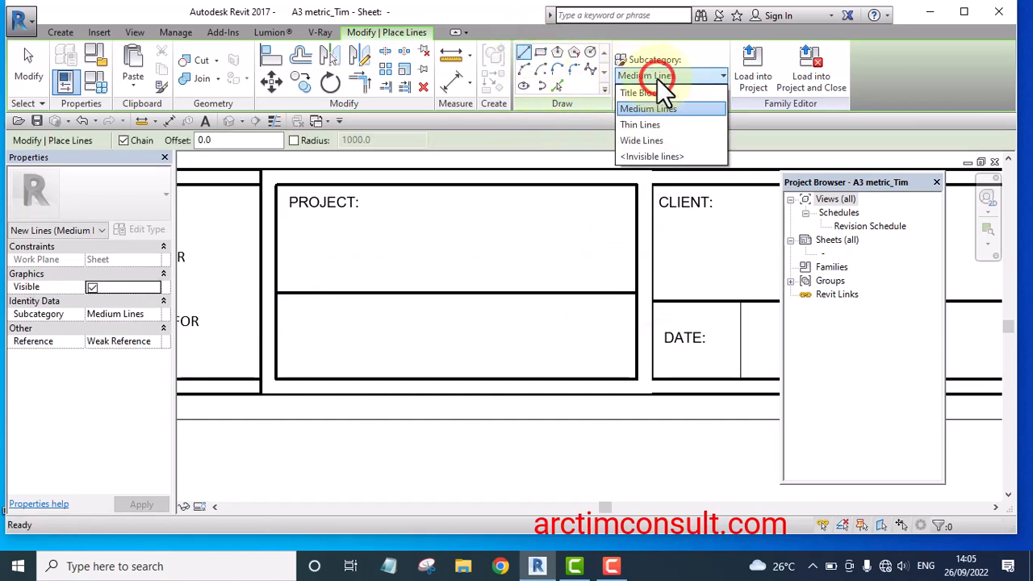
left_click(646, 93)
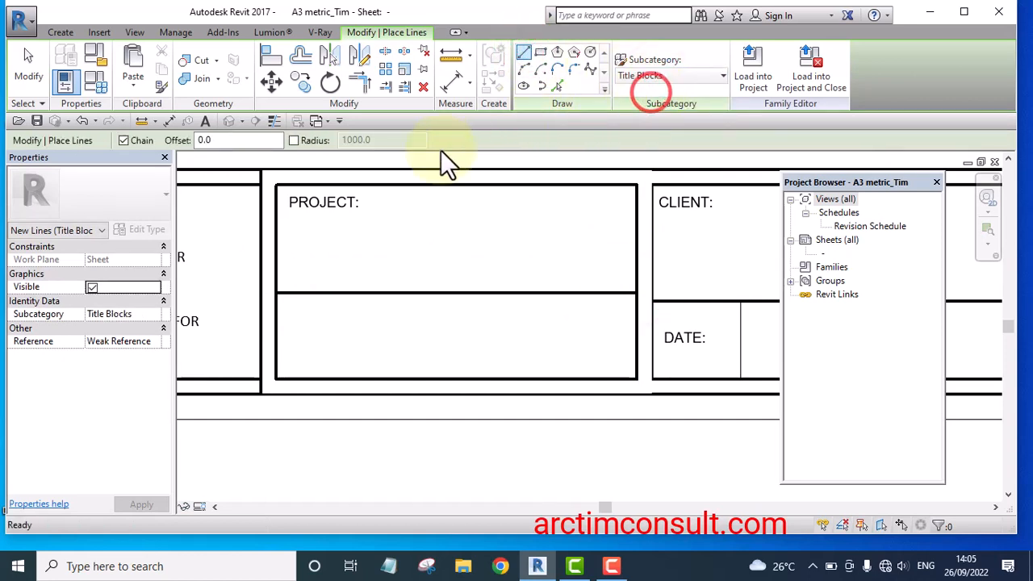
scroll(279, 288, "up", 4)
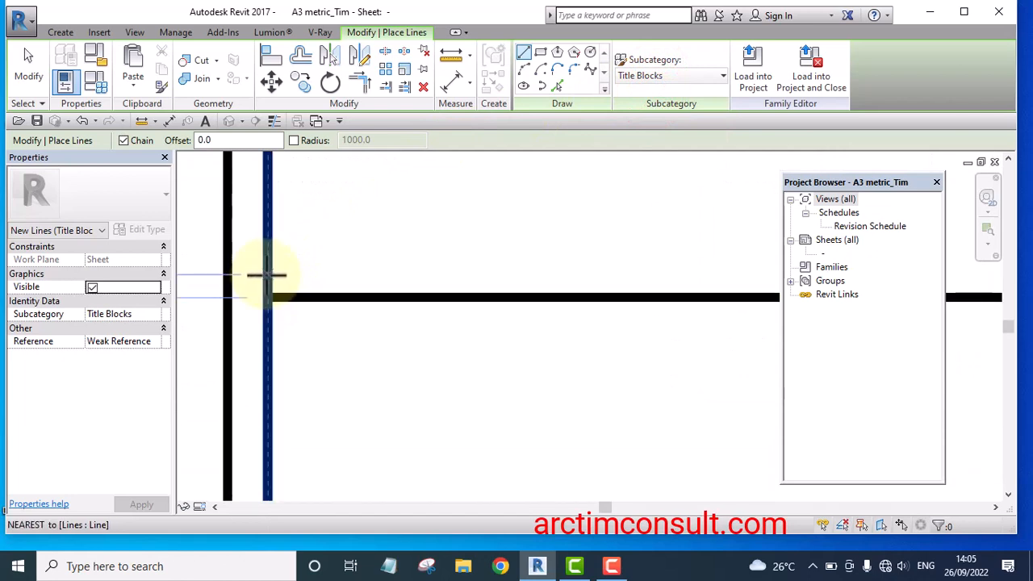
left_click(269, 280)
scroll(270, 279, "down", 3)
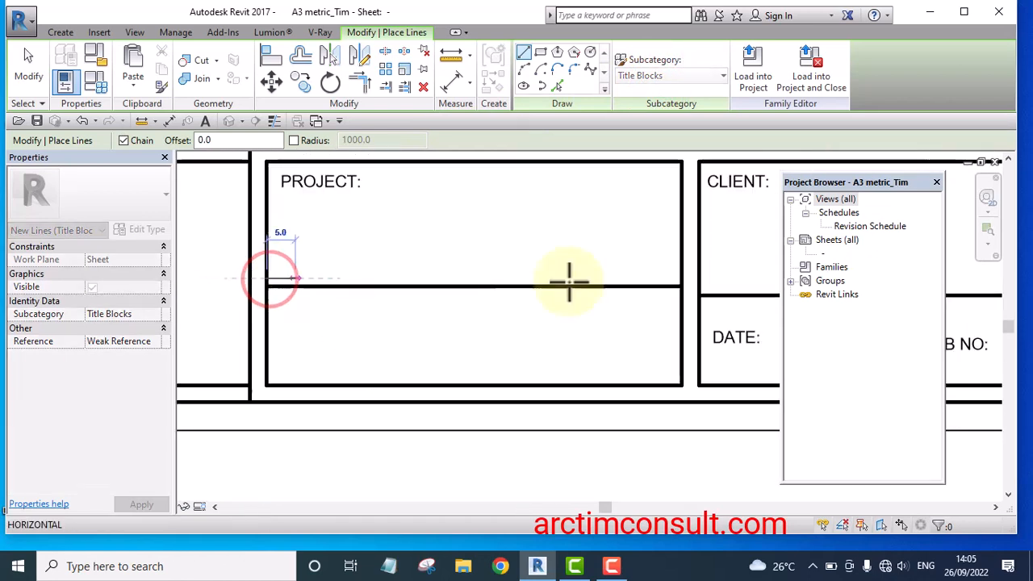
left_click(680, 276)
key("Escape")
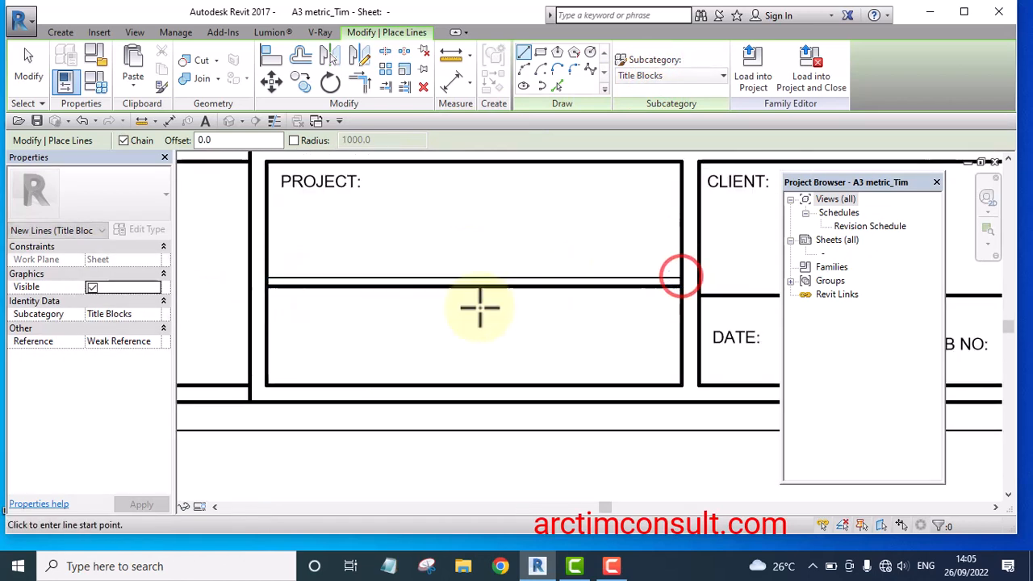
Draw a second Title Blocks line just below the thick divider, across the full width of the PROJECT box
scroll(277, 295, "up", 4)
left_click(244, 290)
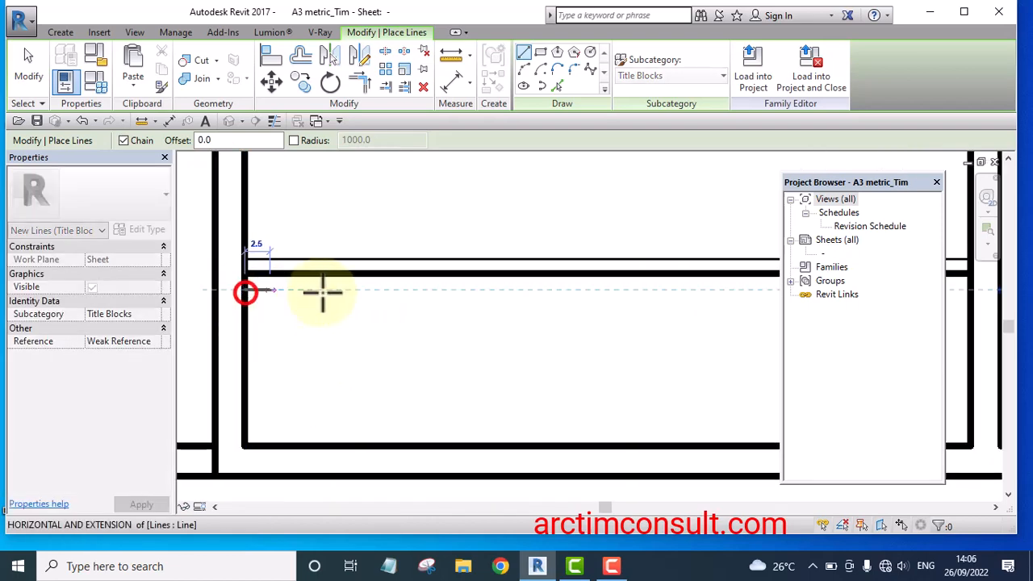
scroll(327, 289, "down", 4)
scroll(517, 291, "up", 3)
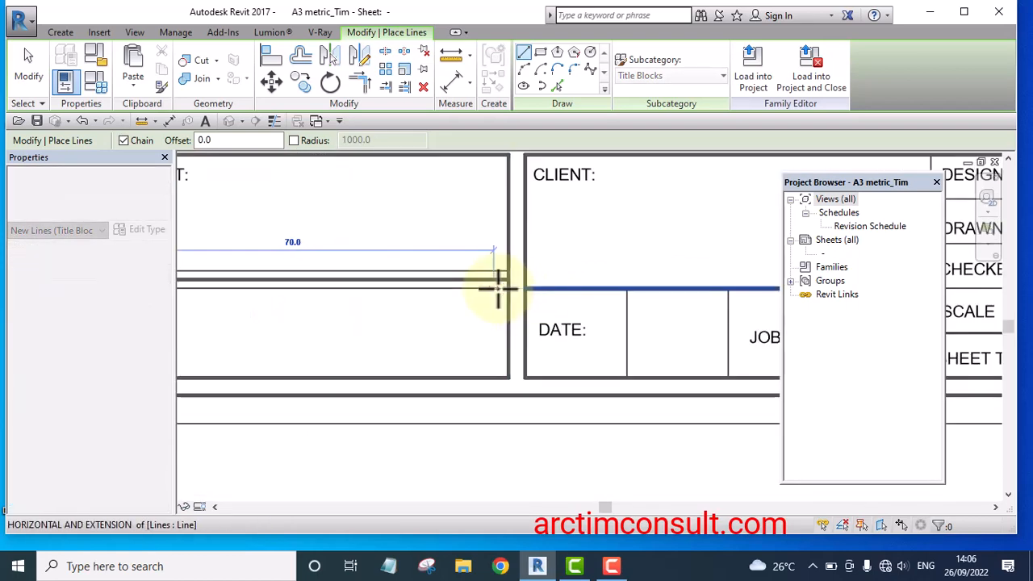
left_click(507, 288)
key("Escape")
scroll(573, 309, "down", 4)
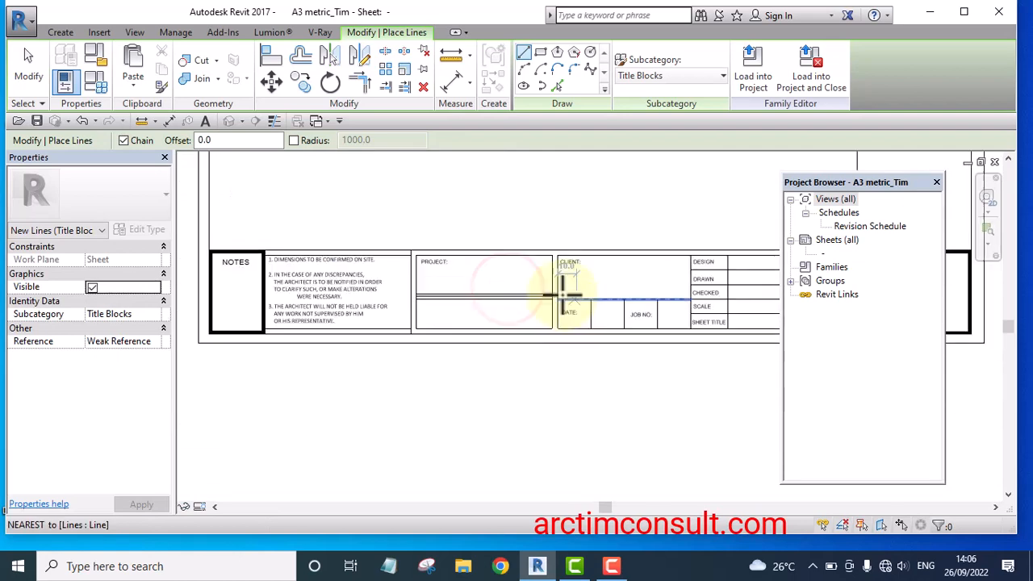
key("Escape")
Copy the PROJECT: label straight down into the upper-left corner of the compartment below the divider lines
scroll(489, 307, "up", 4)
left_click(357, 203)
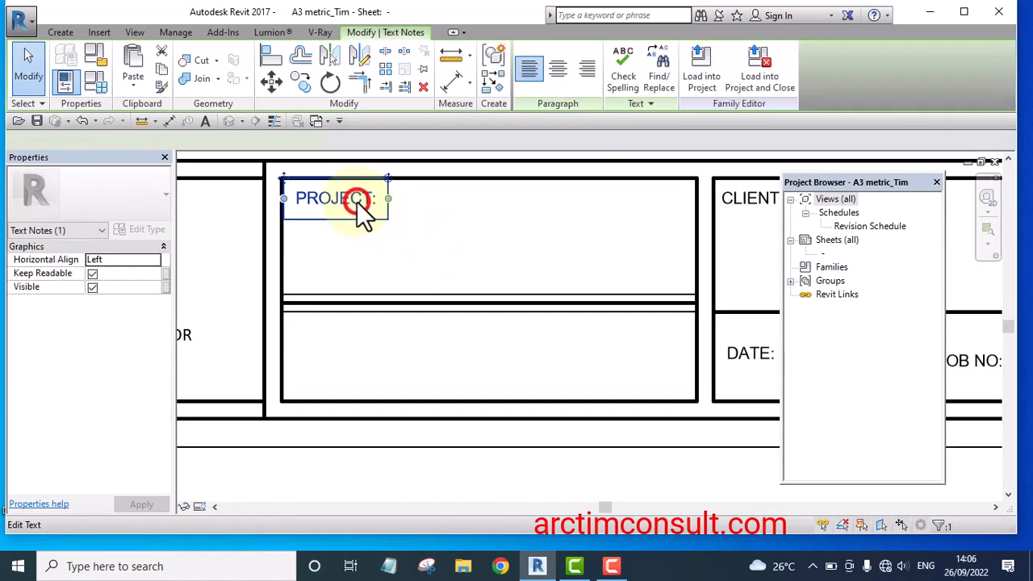
left_click_drag(359, 203, 351, 327)
scroll(331, 346, "up", 2)
scroll(367, 333, "up", 1)
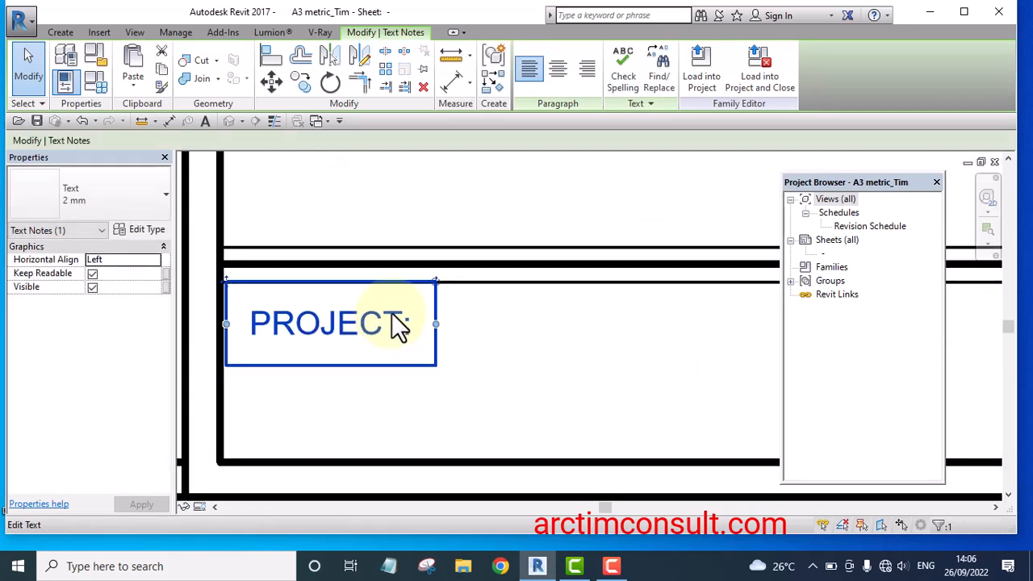
Change the copied label's text to "LOCATION:"
double_click(398, 323)
key("BackSpace")
key("BackSpace")
key("BackSpace")
key("BackSpace")
key("BackSpace")
key("BackSpace")
key("BackSpace")
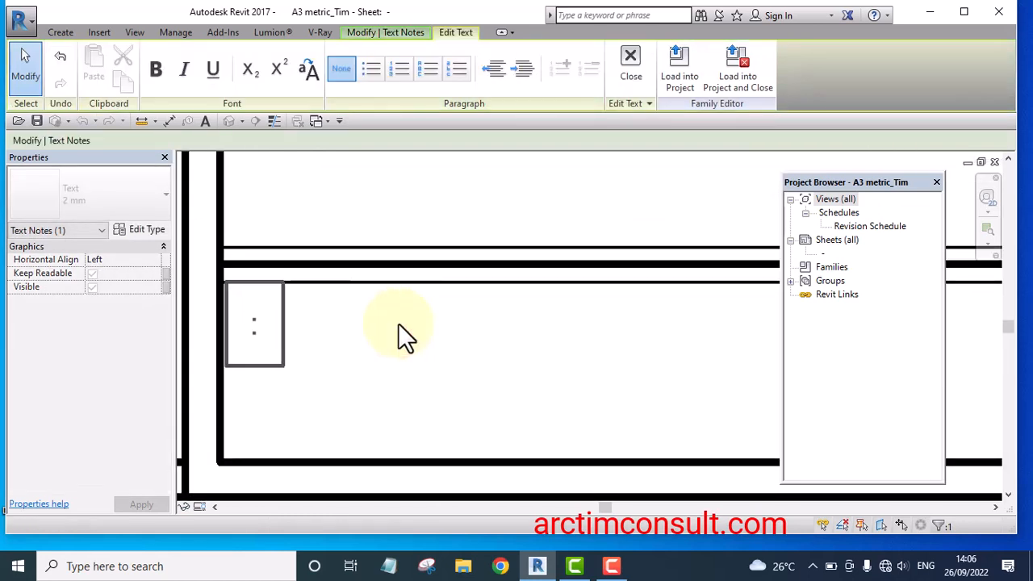
type("LOCA")
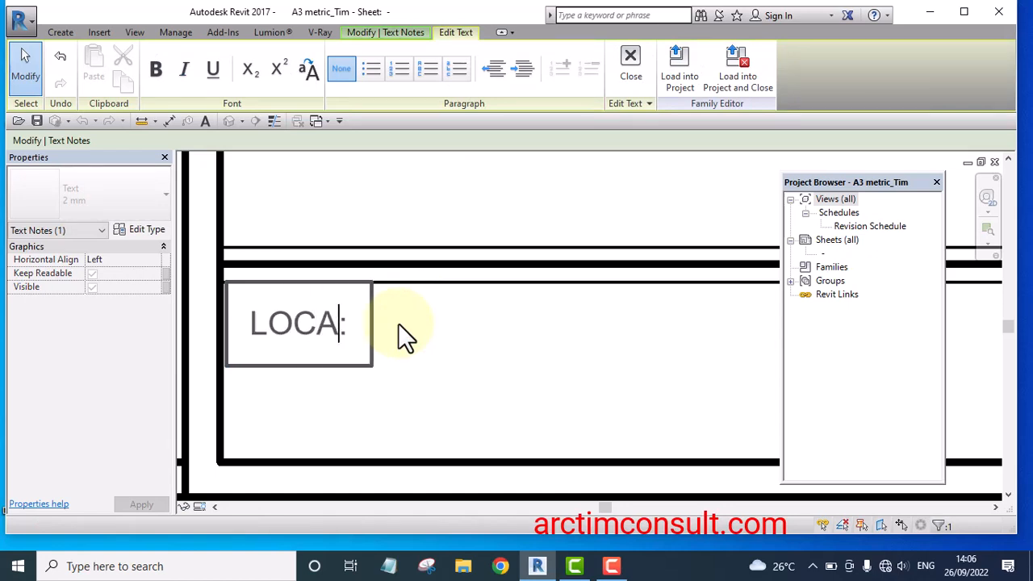
type("TION")
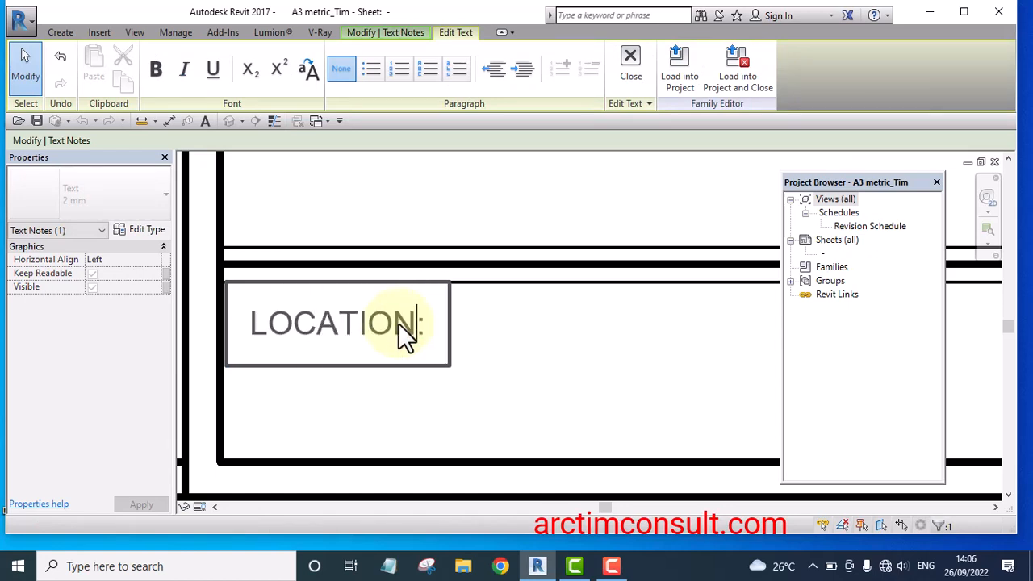
left_click(489, 352)
left_click(515, 379)
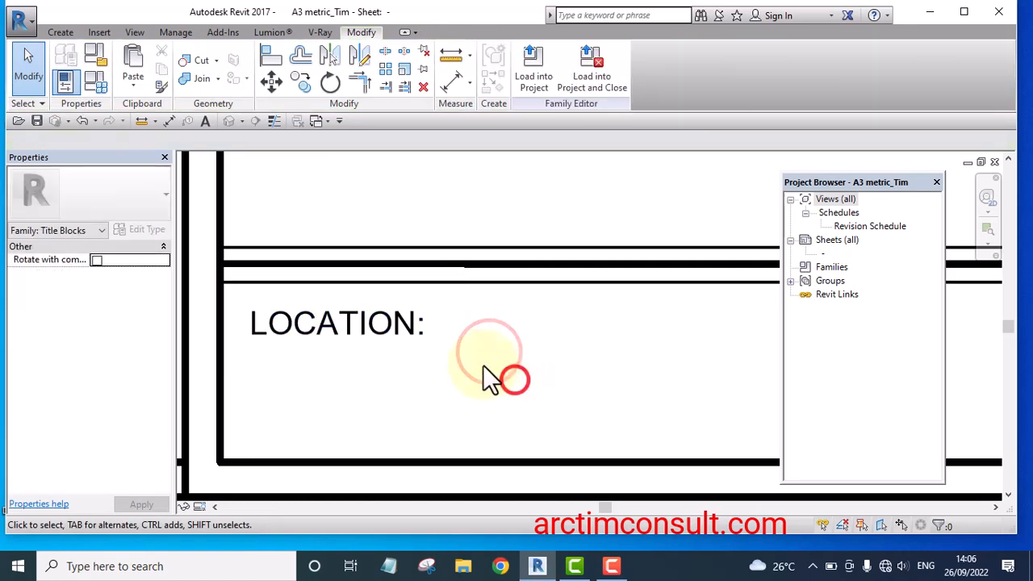
Examine the title block strip from the NOTES box across to the empty area of the CONSULTANT box
scroll(407, 331, "down", 5)
left_click(436, 350)
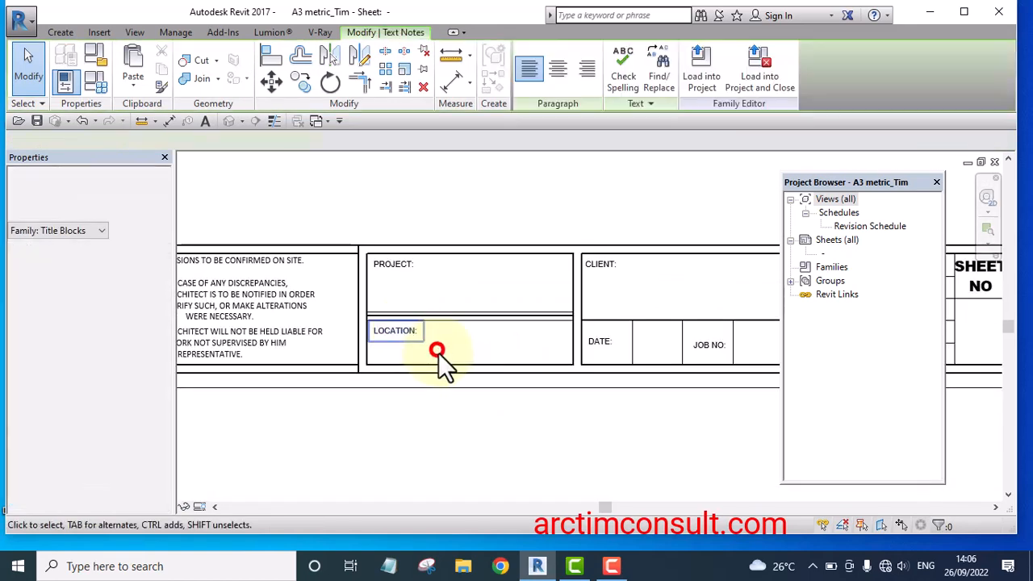
left_click(484, 422)
middle_click_drag(589, 456, 490, 442)
scroll(514, 399, "down", 3)
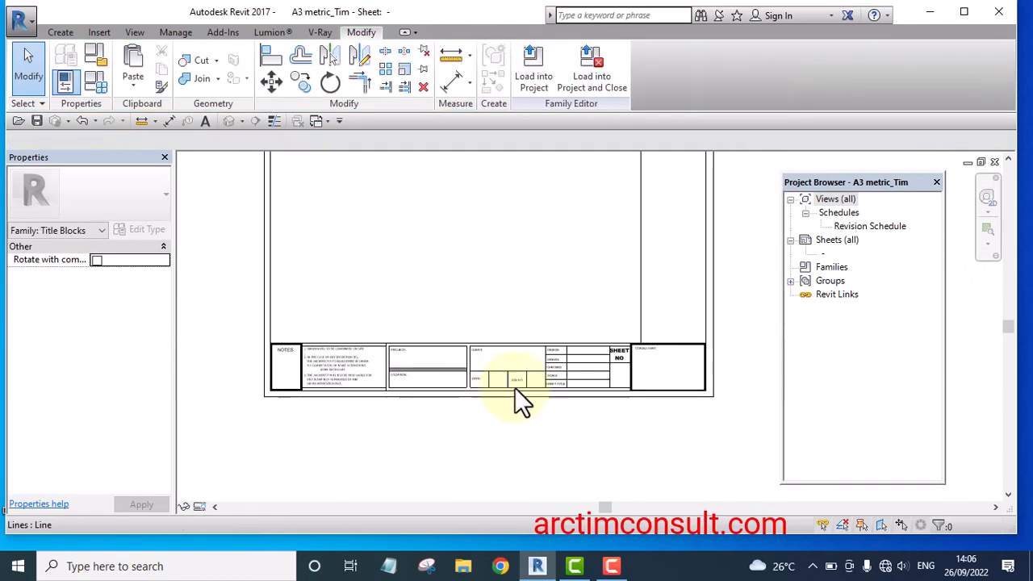
scroll(584, 417, "up", 4)
scroll(484, 355, "down", 2)
scroll(554, 358, "up", 4)
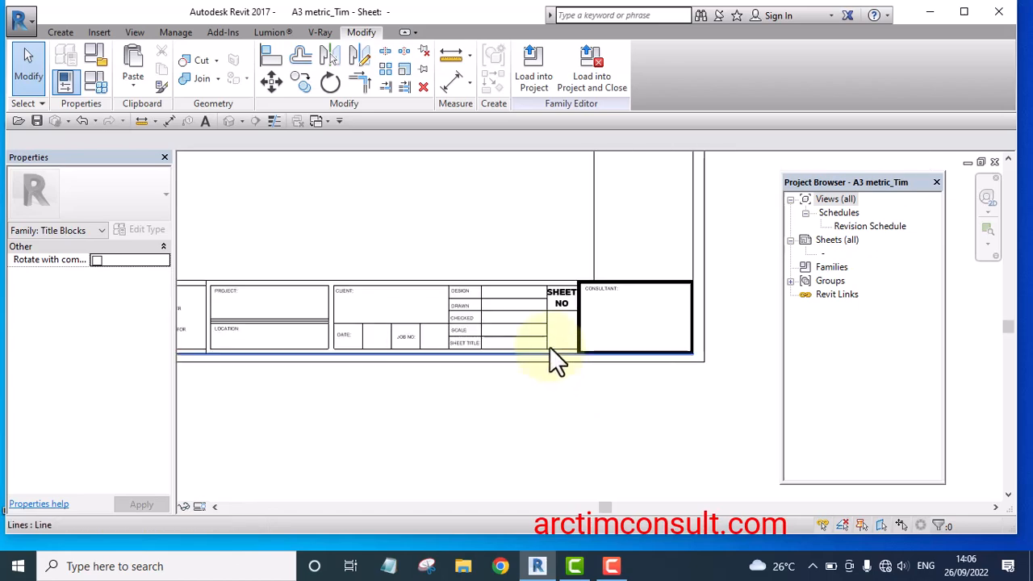
scroll(556, 282, "down", 4)
scroll(485, 300, "down", 2)
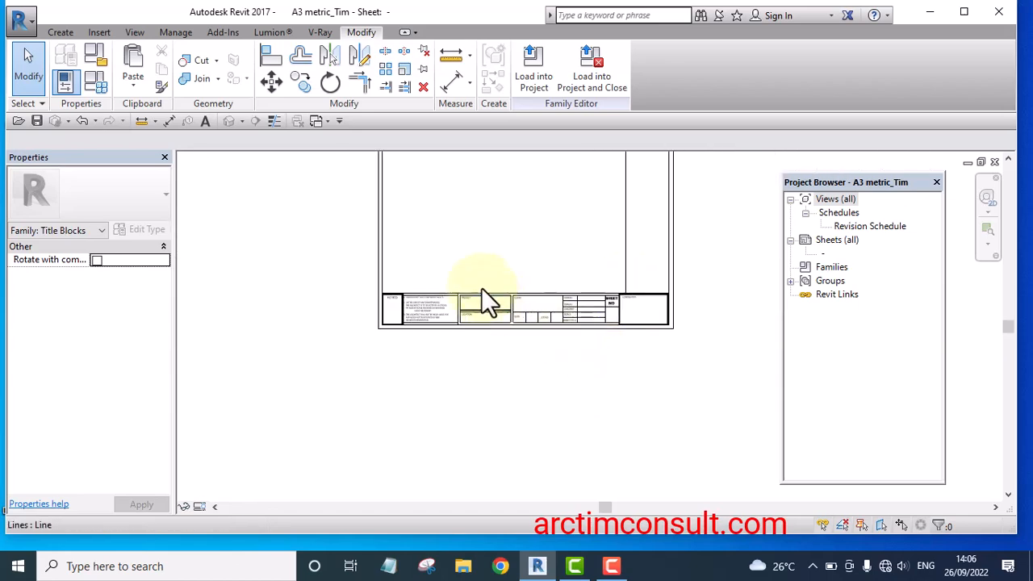
scroll(530, 289, "up", 3)
scroll(521, 335, "down", 3)
scroll(632, 339, "up", 5)
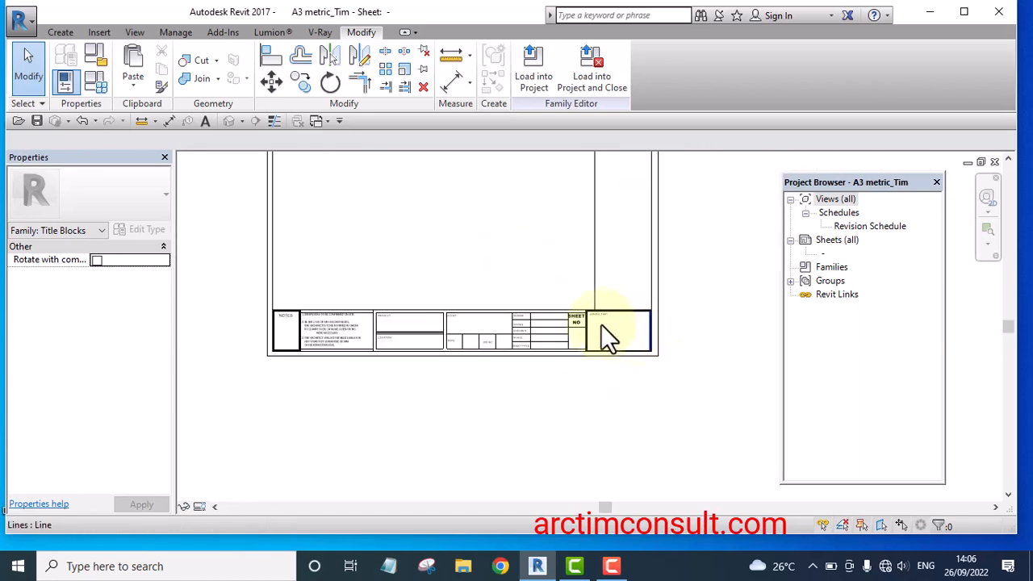
scroll(489, 299, "down", 2)
scroll(485, 307, "down", 1)
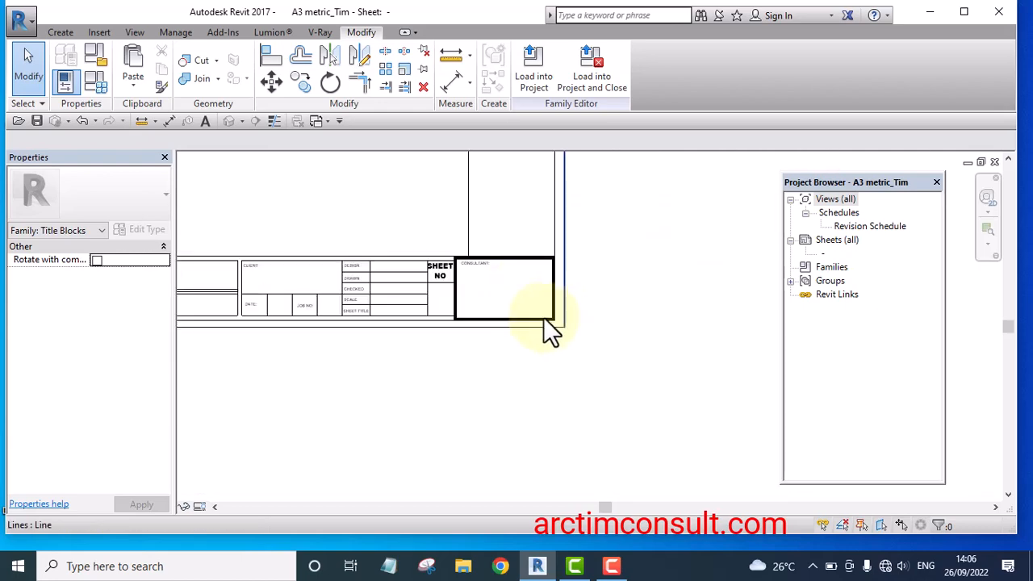
scroll(501, 307, "up", 4)
scroll(613, 323, "down", 1)
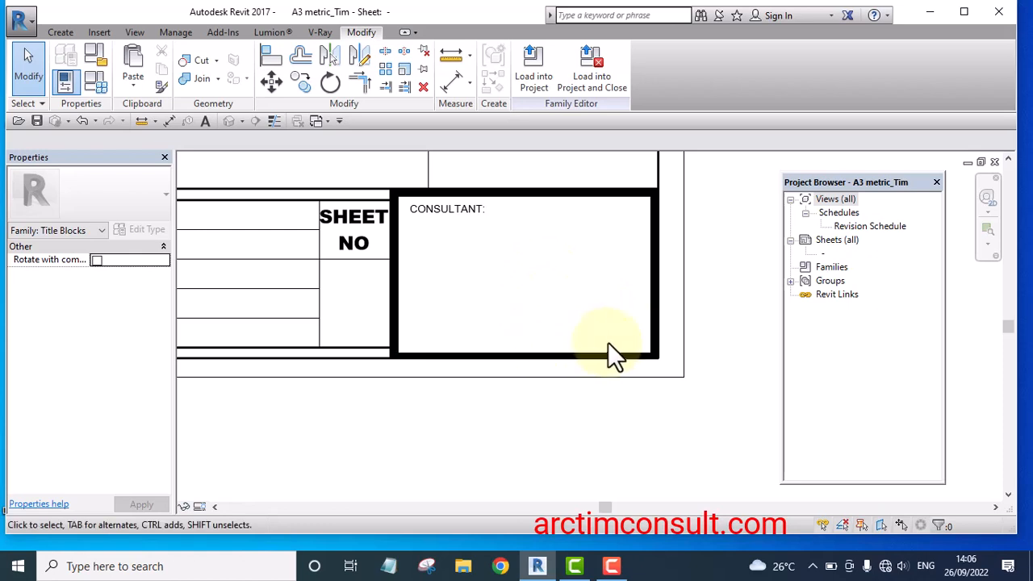
scroll(653, 347, "down", 6)
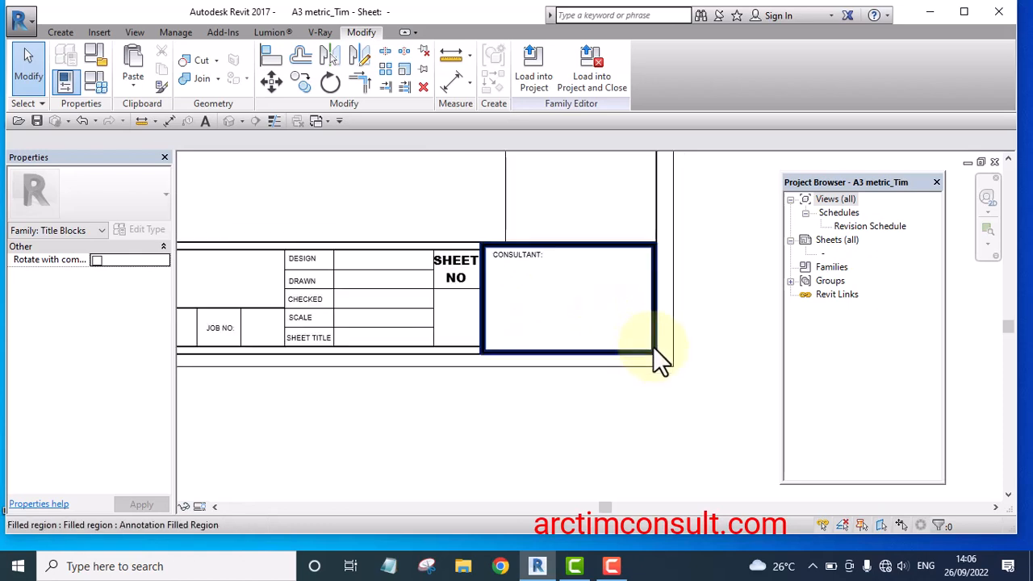
scroll(654, 335, "up", 4)
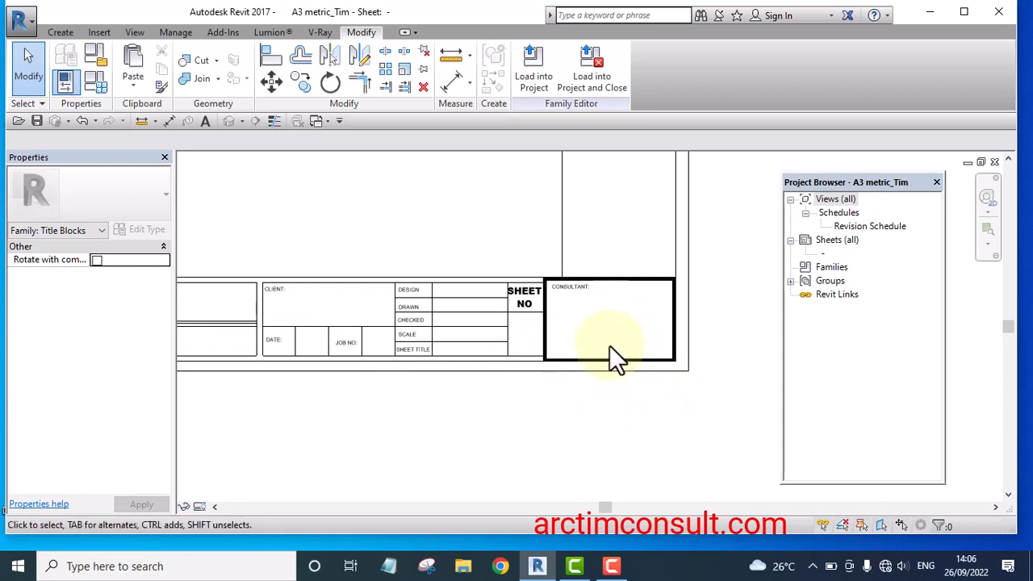
middle_click_drag(557, 334, 554, 356)
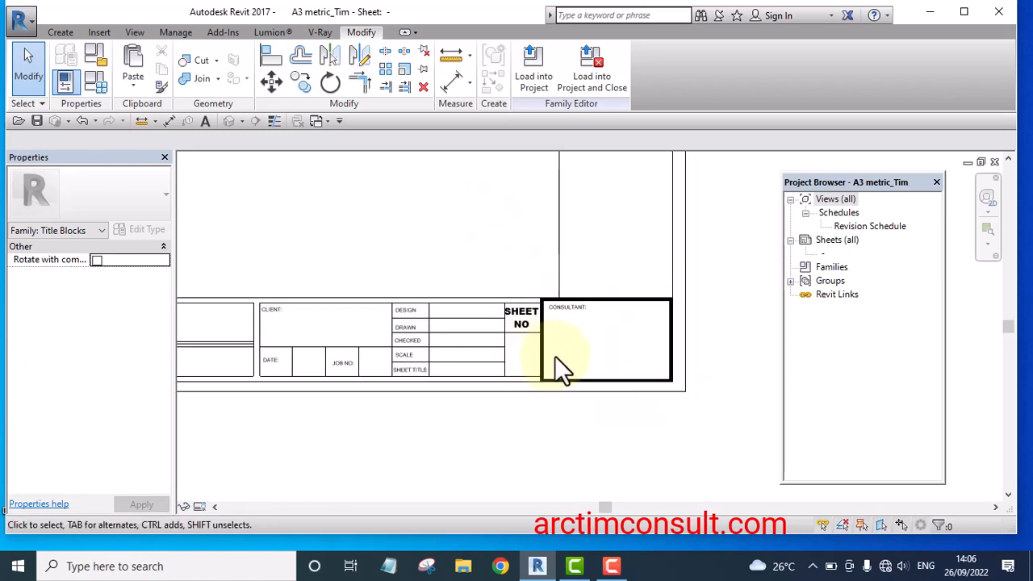
middle_click_drag(611, 335, 618, 383)
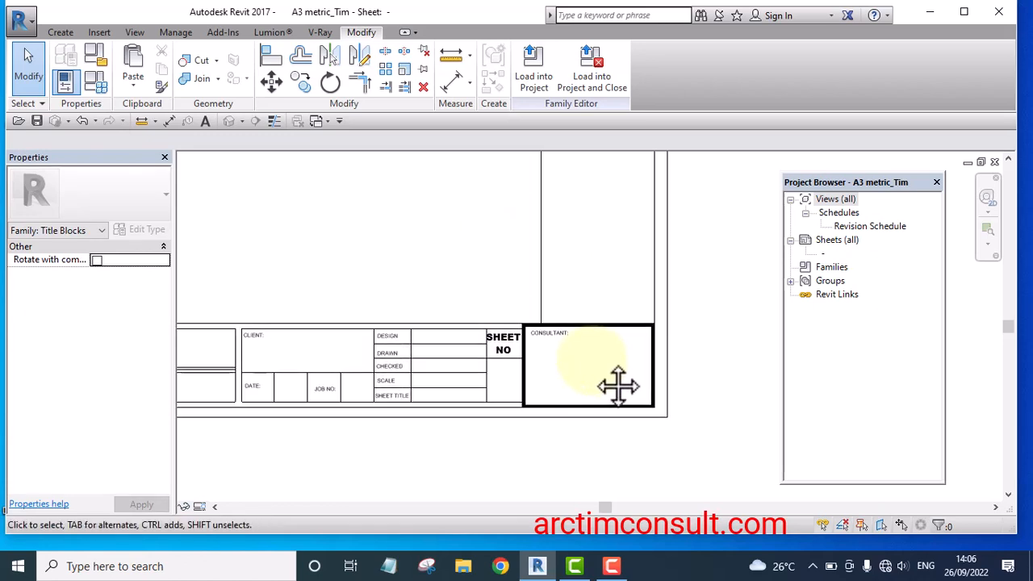
Import the image "arctim logo theme 16 p n g" from the Desktop and place it over the CONSULTANT box
left_click(93, 29)
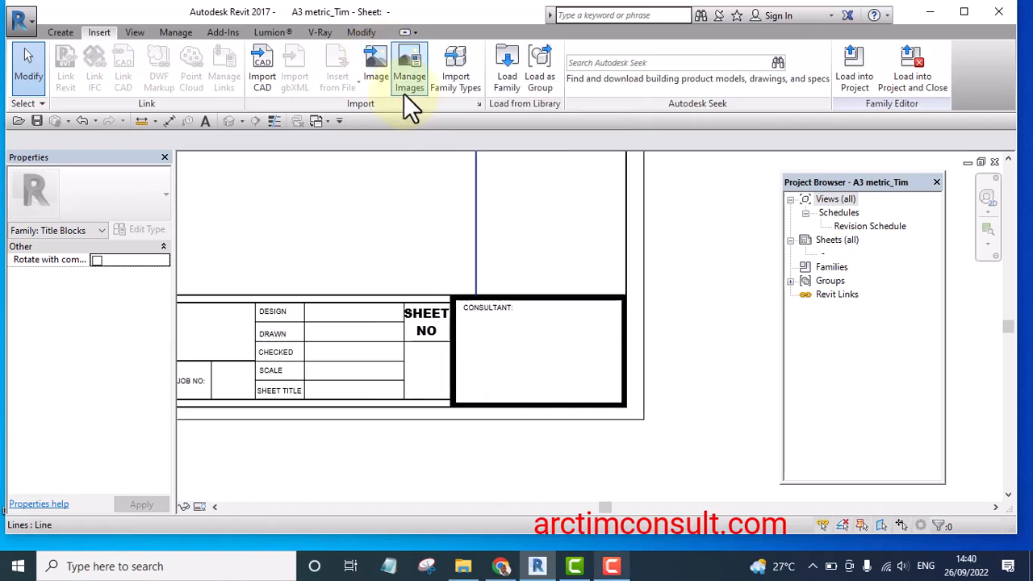
left_click(379, 53)
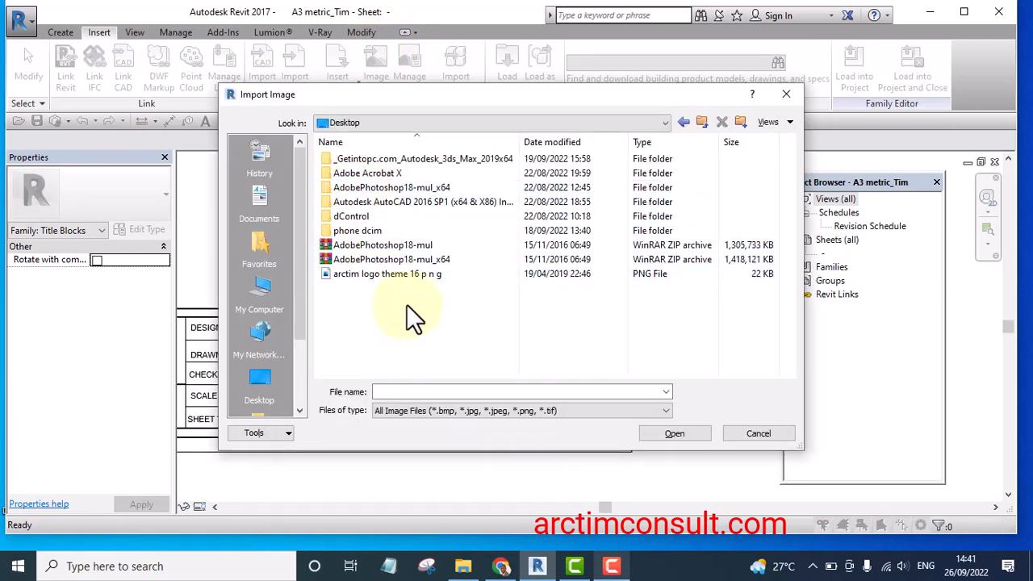
left_click(361, 274)
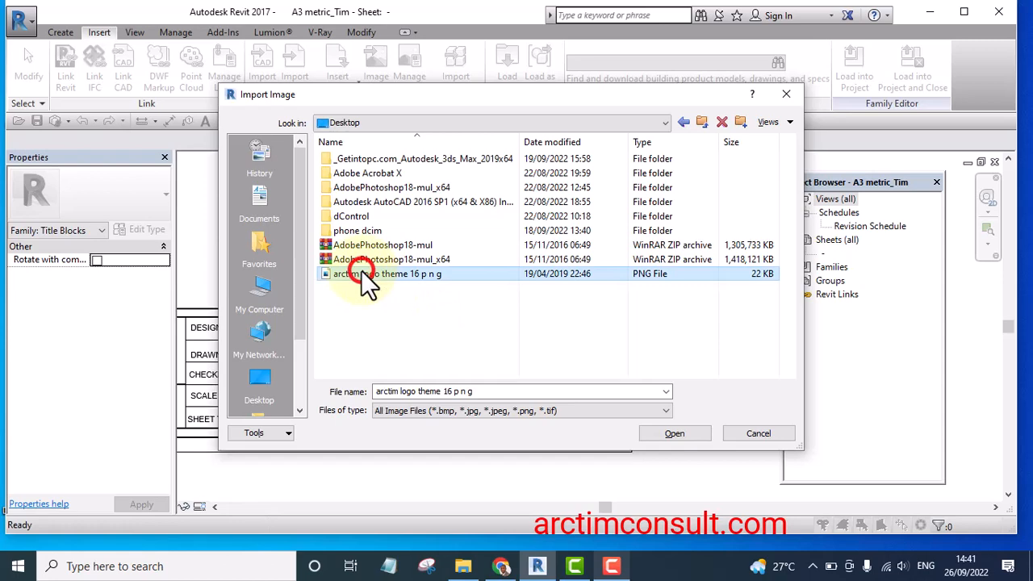
left_click(680, 433)
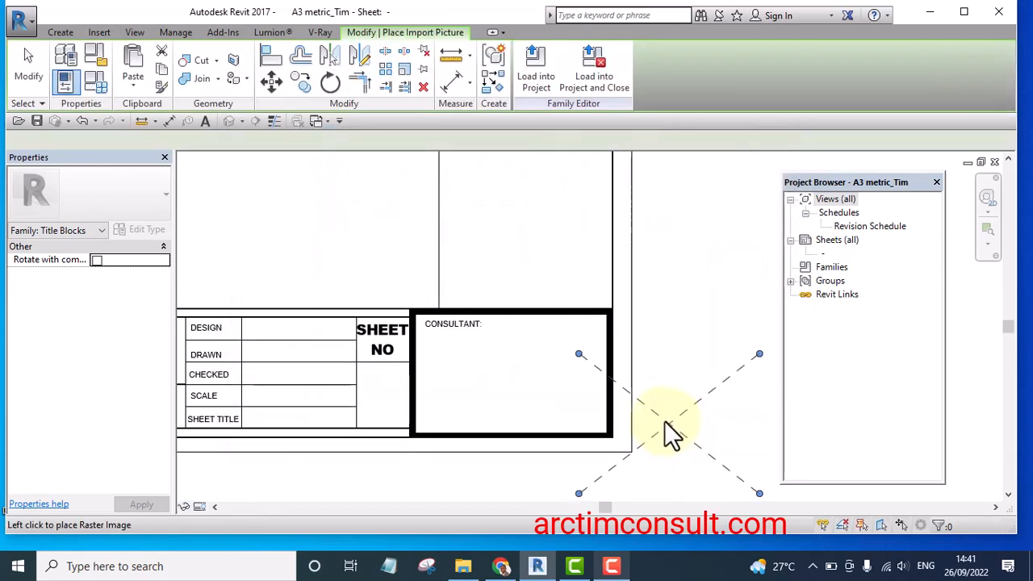
left_click(579, 373)
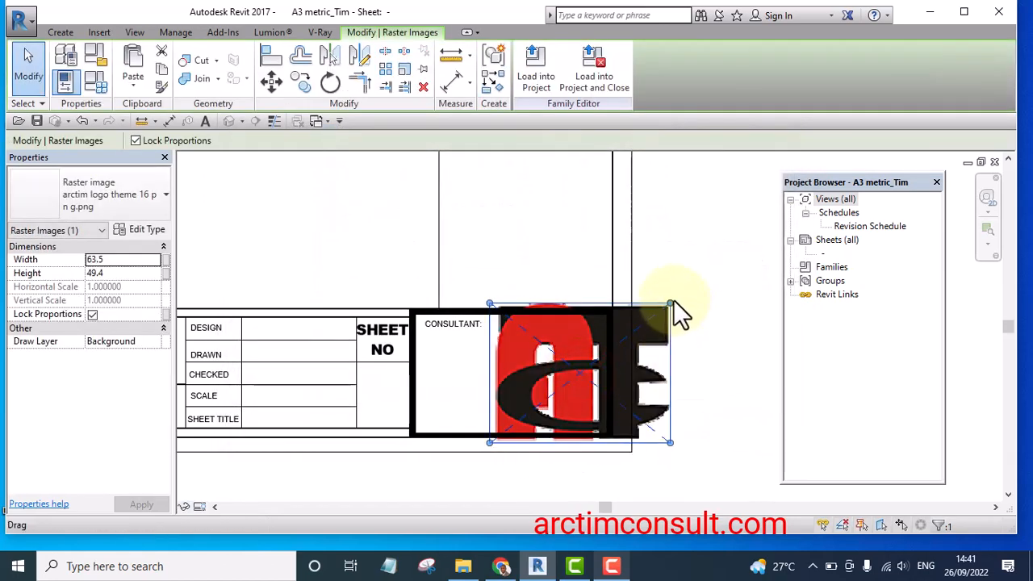
Scale the logo proportionally to about 22.5 wide by 17.5 high and fit it into the CONSULTANT box's upper-right corner
left_click_drag(675, 307, 589, 339)
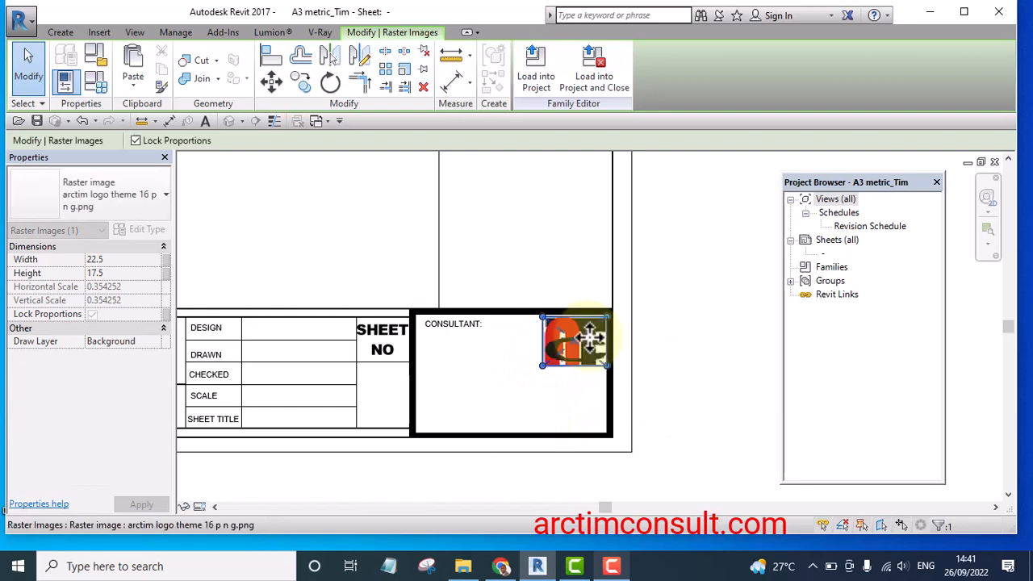
left_click(713, 309)
middle_click_drag(701, 344, 668, 411)
scroll(721, 335, "down", 4)
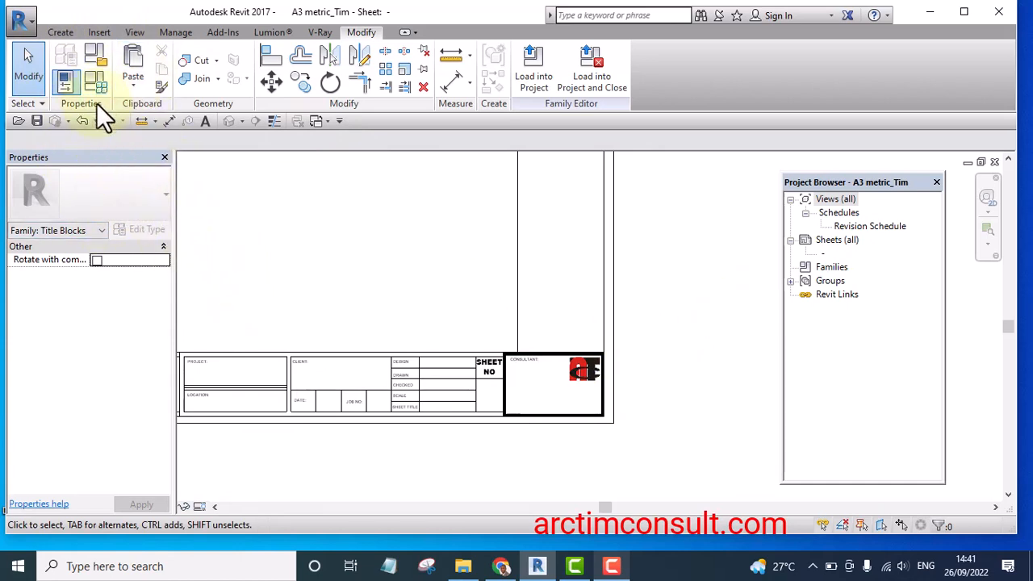
Start a text note and duplicate its 2 mm text type as "Arctim Consult"
left_click(58, 30)
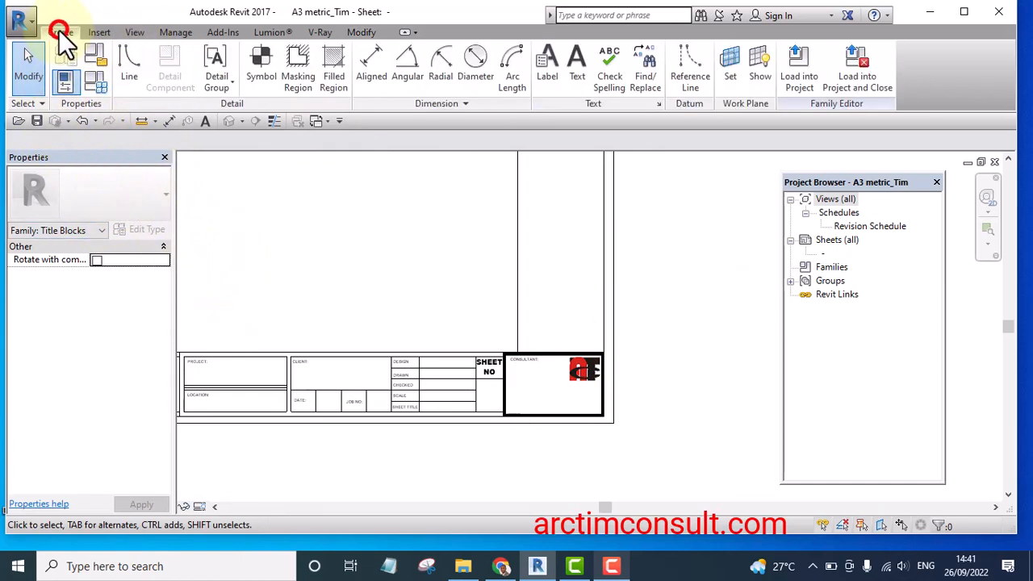
left_click(207, 120)
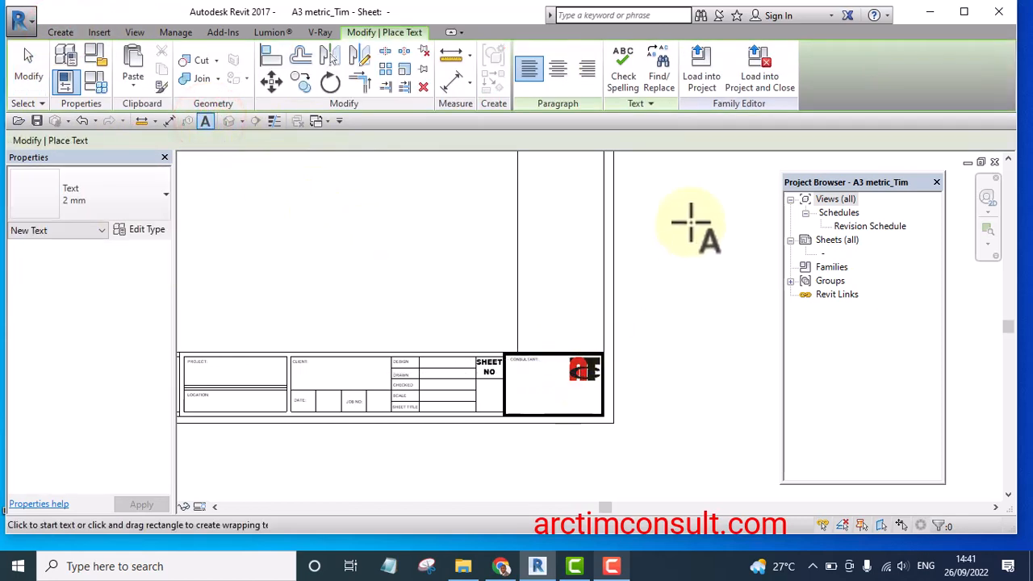
scroll(577, 428, "up", 3)
middle_click_drag(565, 439, 614, 321)
scroll(492, 302, "up", 3)
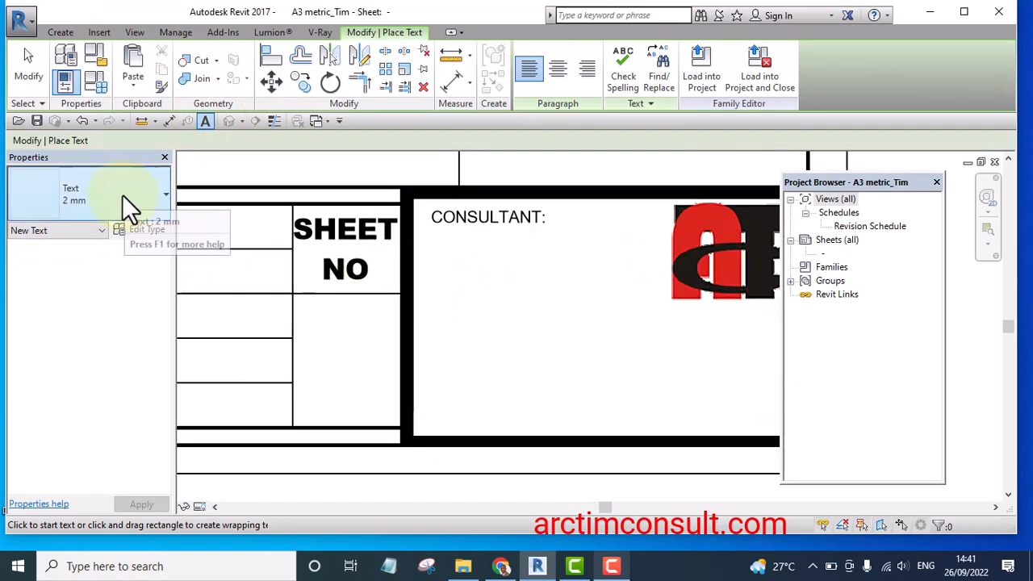
left_click(147, 231)
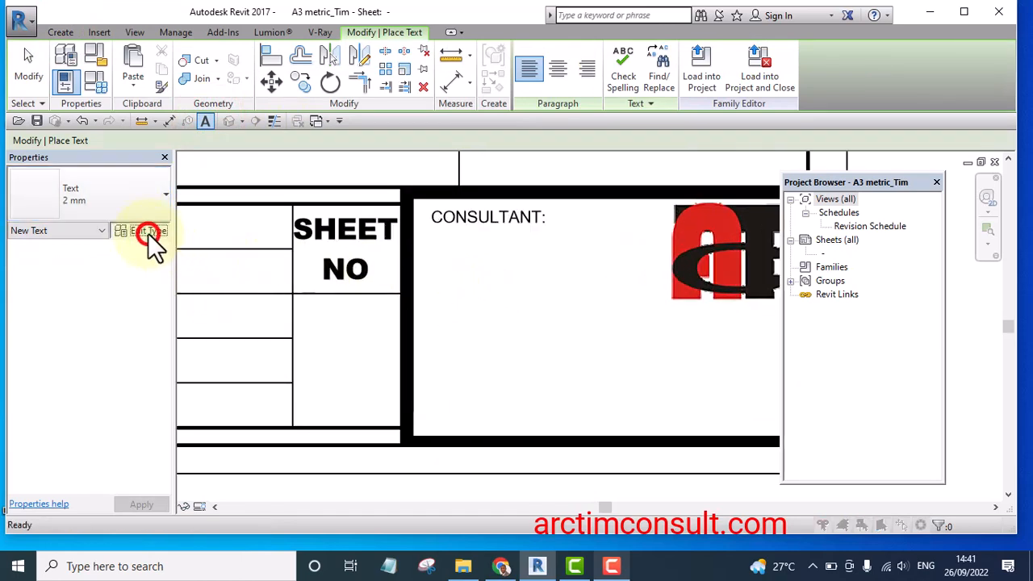
left_click(291, 150)
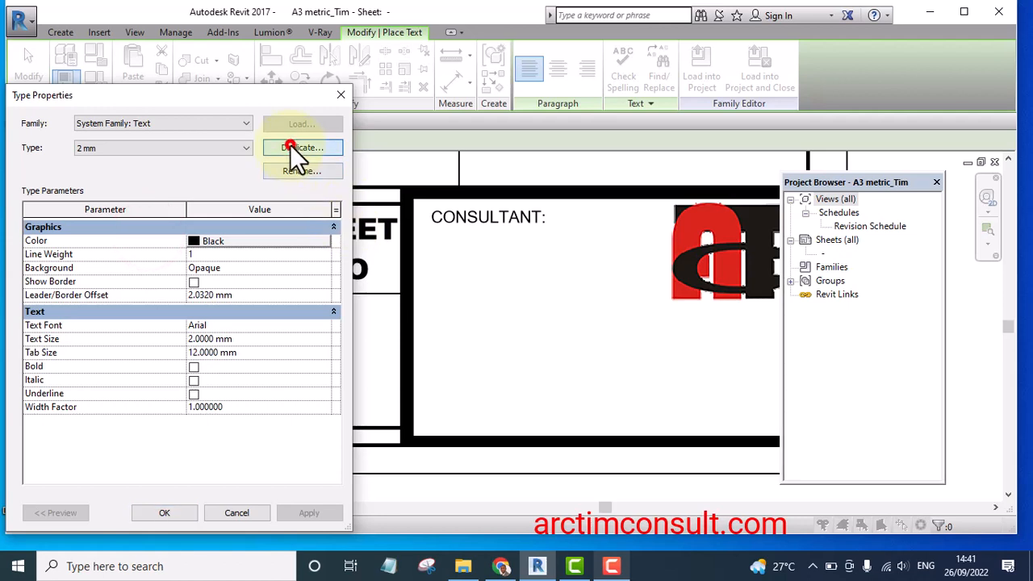
left_click(158, 303)
double_click(158, 303)
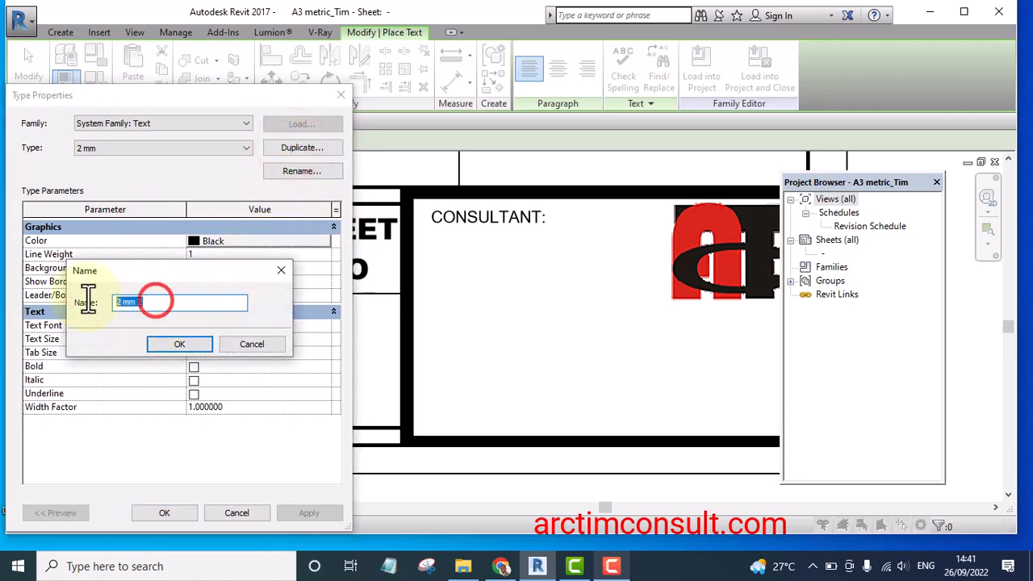
type("A")
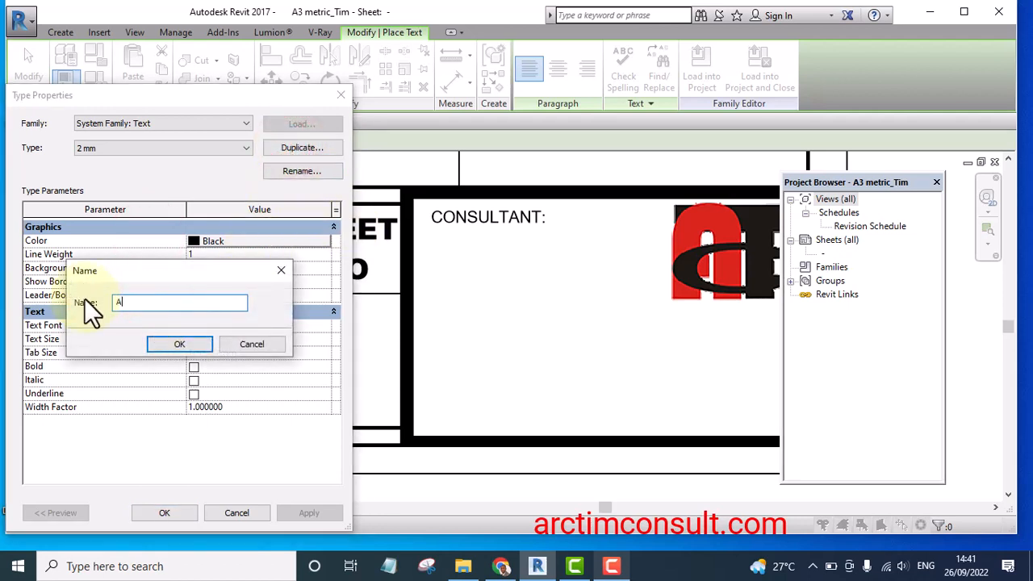
type("rctim Consult")
left_click(180, 345)
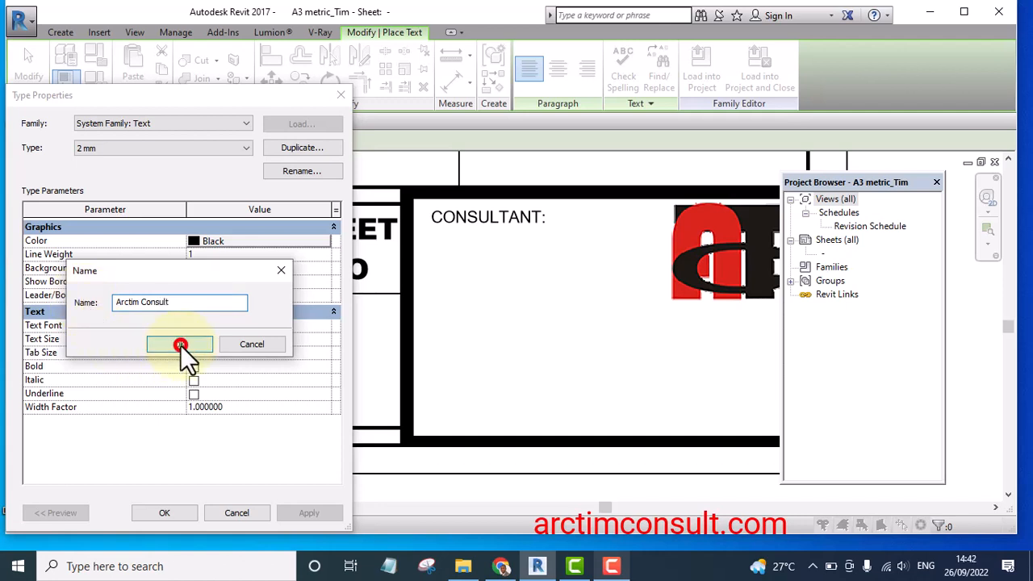
Set the Arctim Consult text type's font to Arial Black and its text size to 3 mm
left_click(325, 324)
left_click(324, 324)
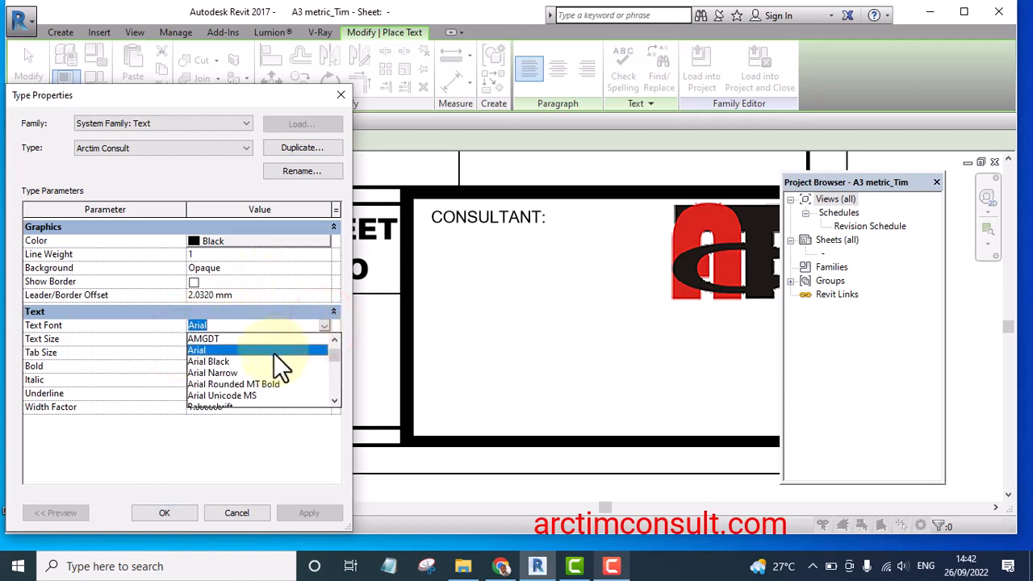
mouse_move(334, 356)
left_mouse_down()
mouse_move(341, 416)
mouse_move(340, 347)
mouse_move(333, 354)
left_mouse_up()
scroll(310, 382, "down", 2)
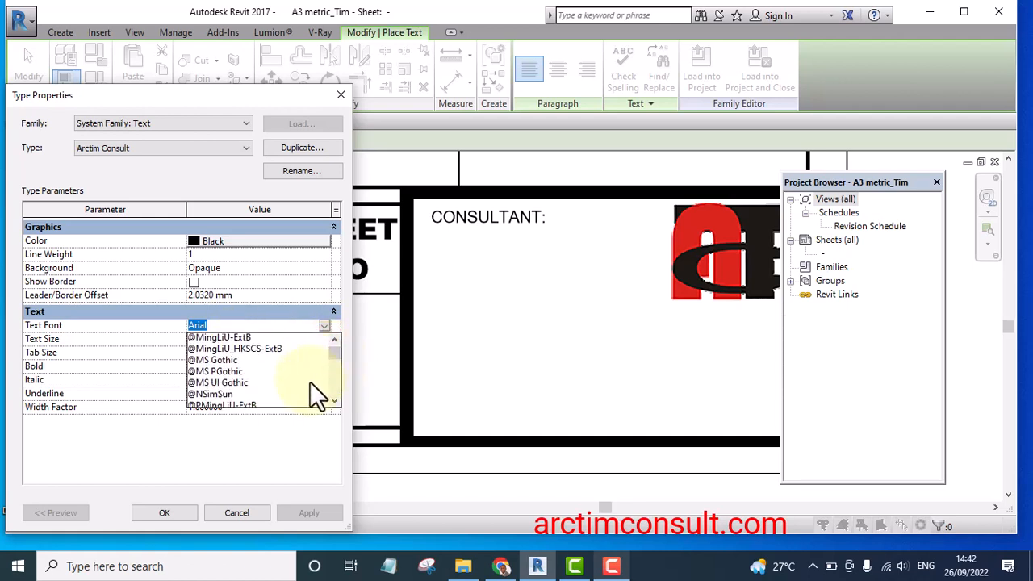
scroll(310, 382, "down", 6)
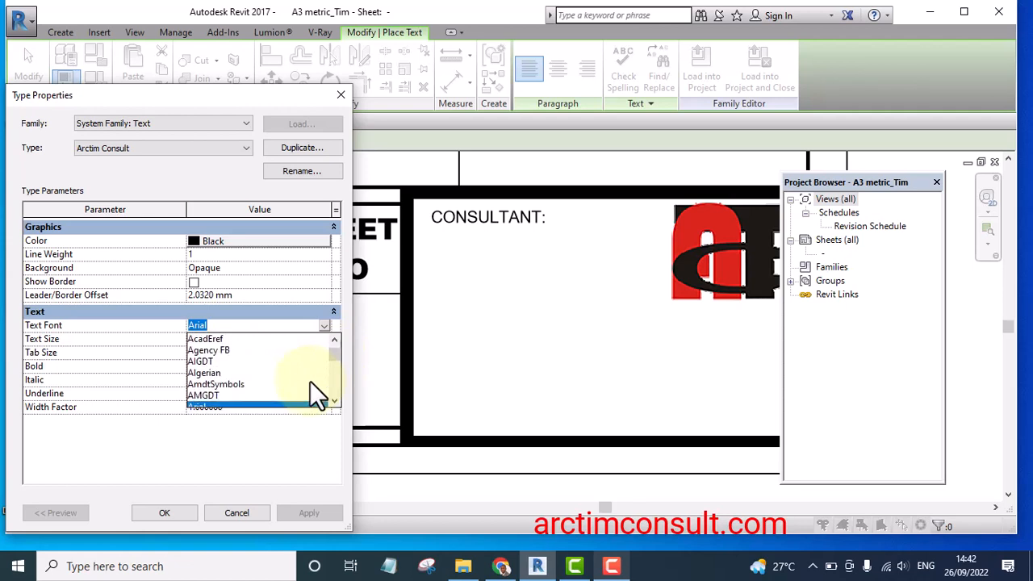
scroll(225, 356, "down", 1)
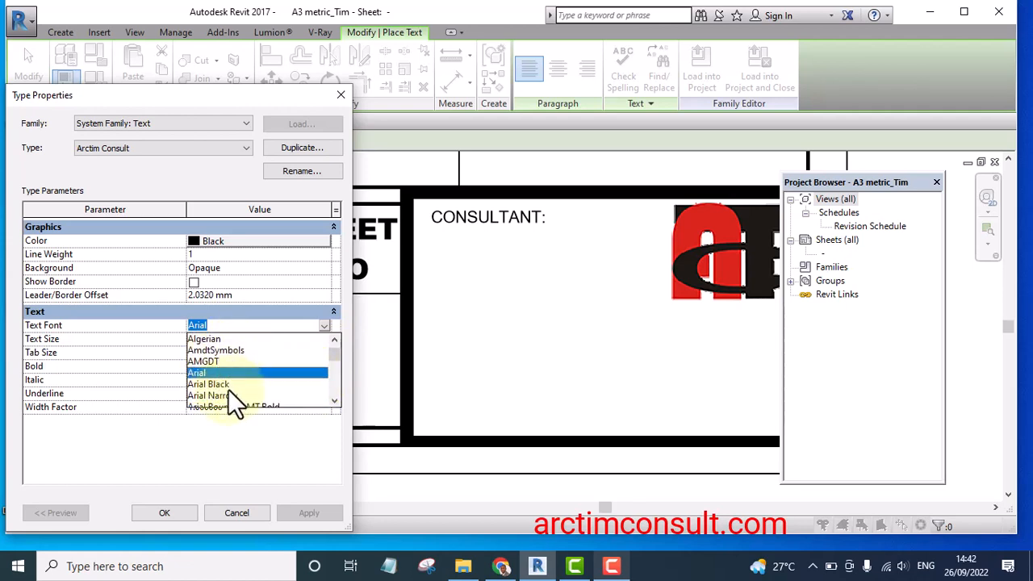
left_click(206, 384)
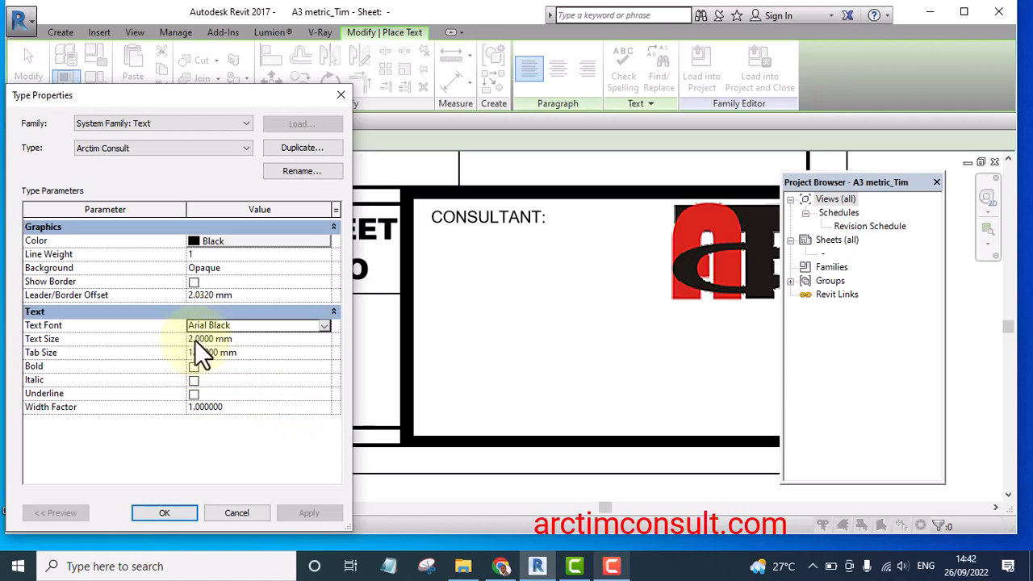
left_click(194, 340)
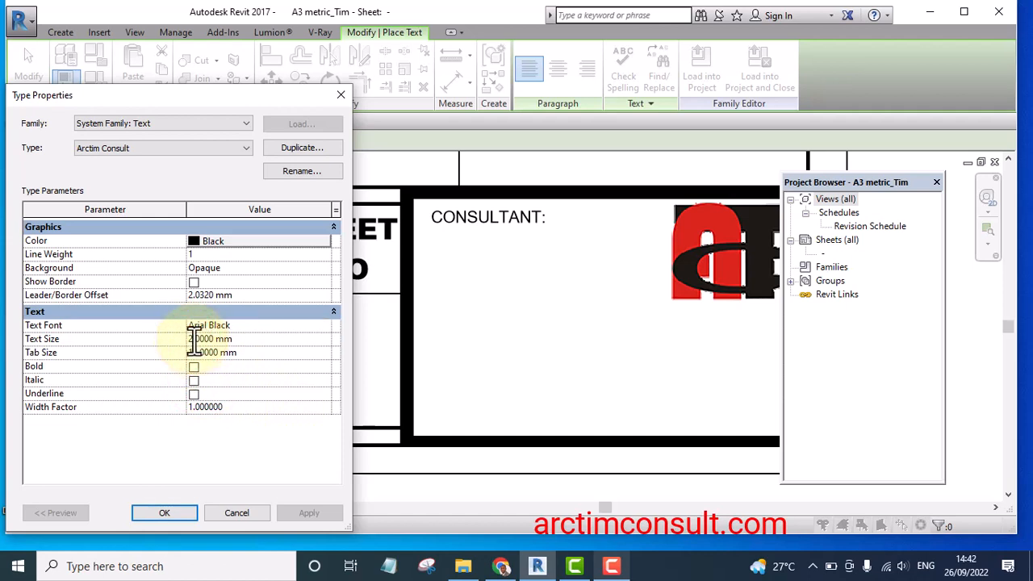
left_click_drag(194, 339, 175, 342)
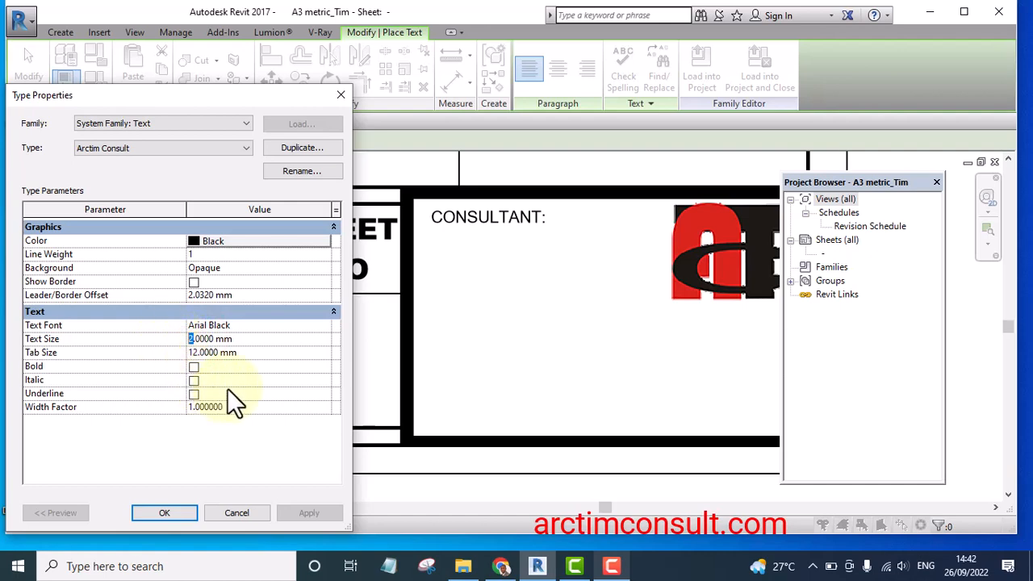
type("3")
left_click(179, 514)
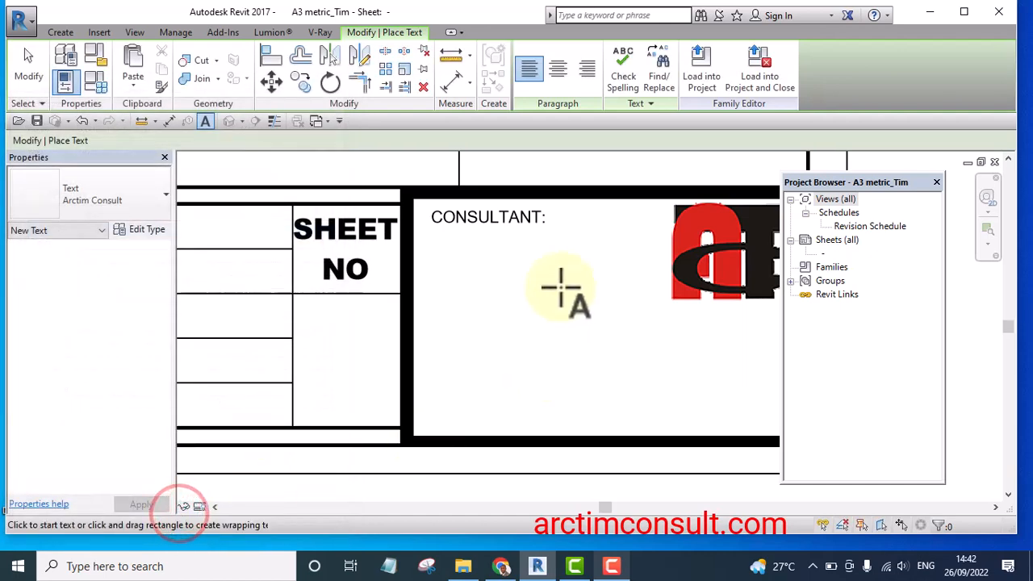
Place the text "ARCTIM CONSULT" below the CONSULTANT label, beside the logo
left_click(432, 257)
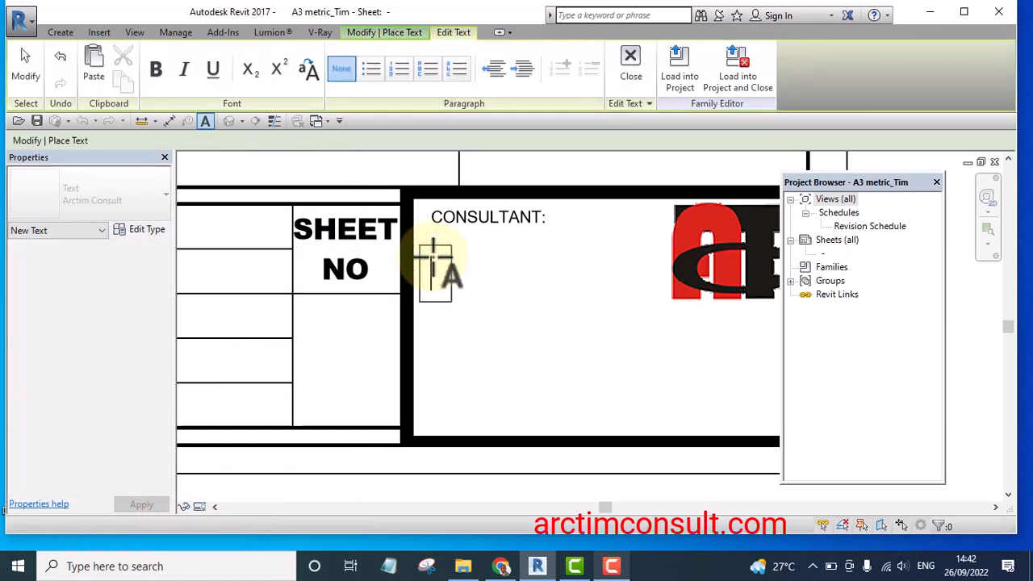
type("ARCTIM ")
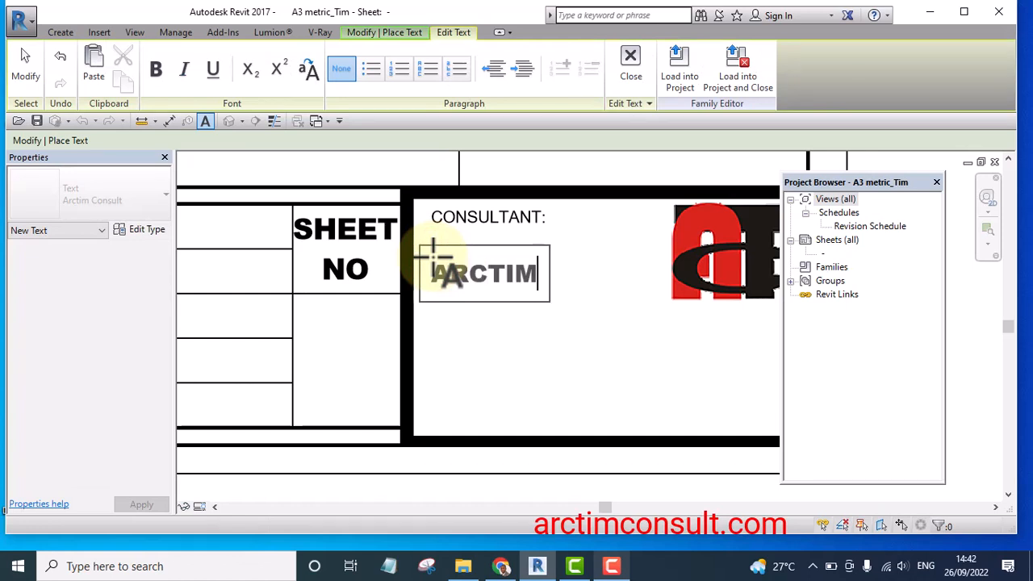
type("CONS")
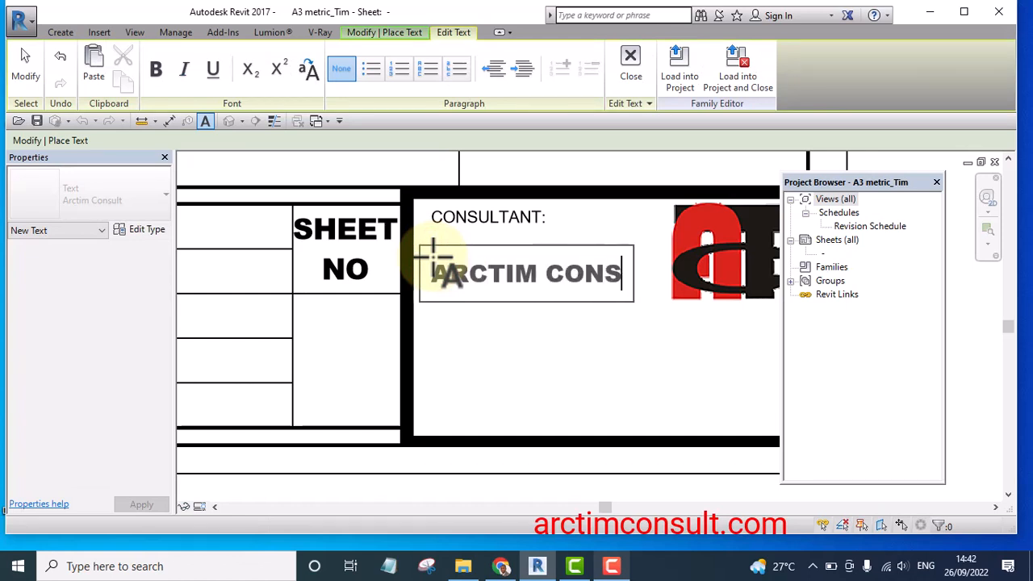
type("ULT")
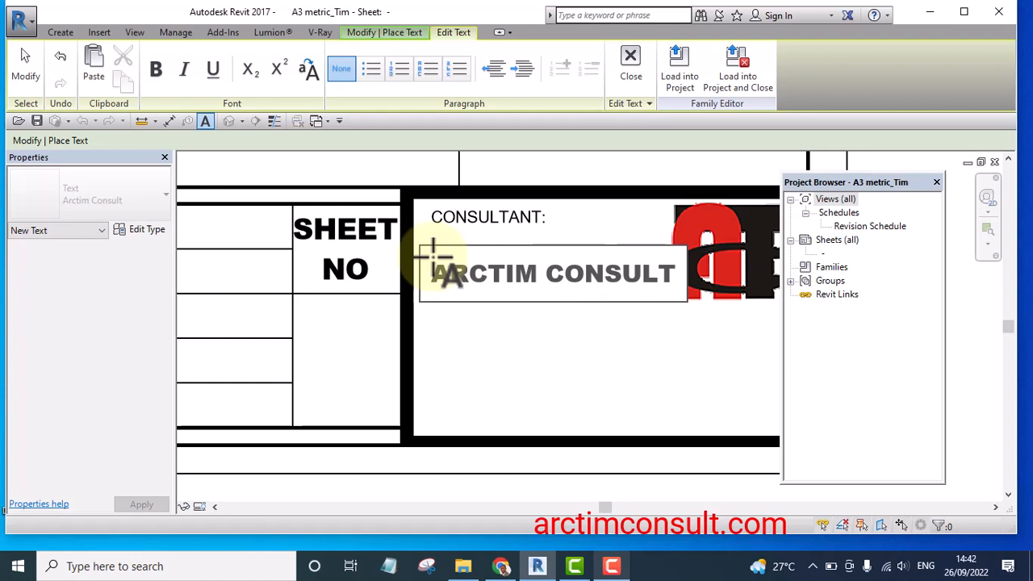
left_click(533, 371)
key("Escape")
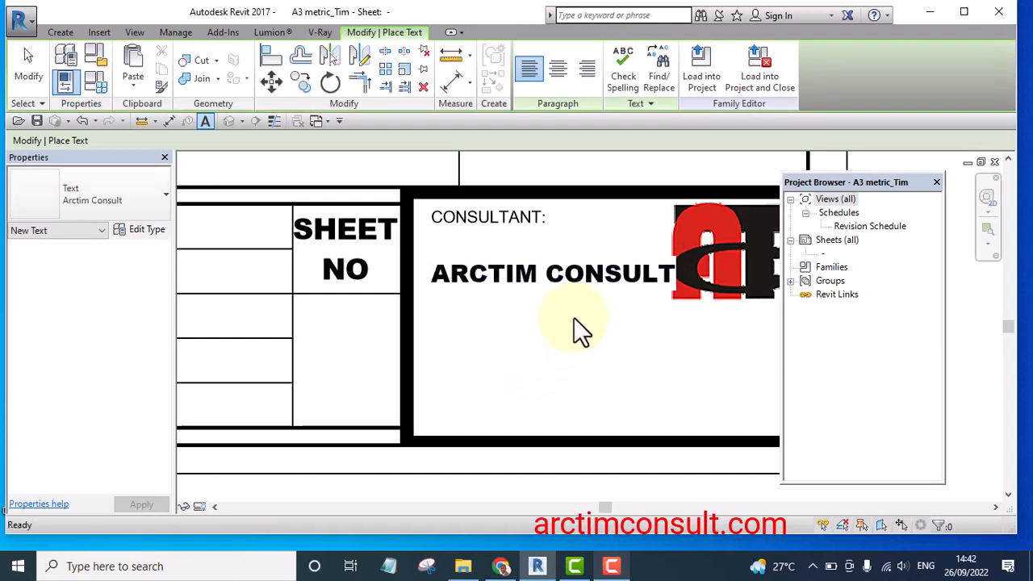
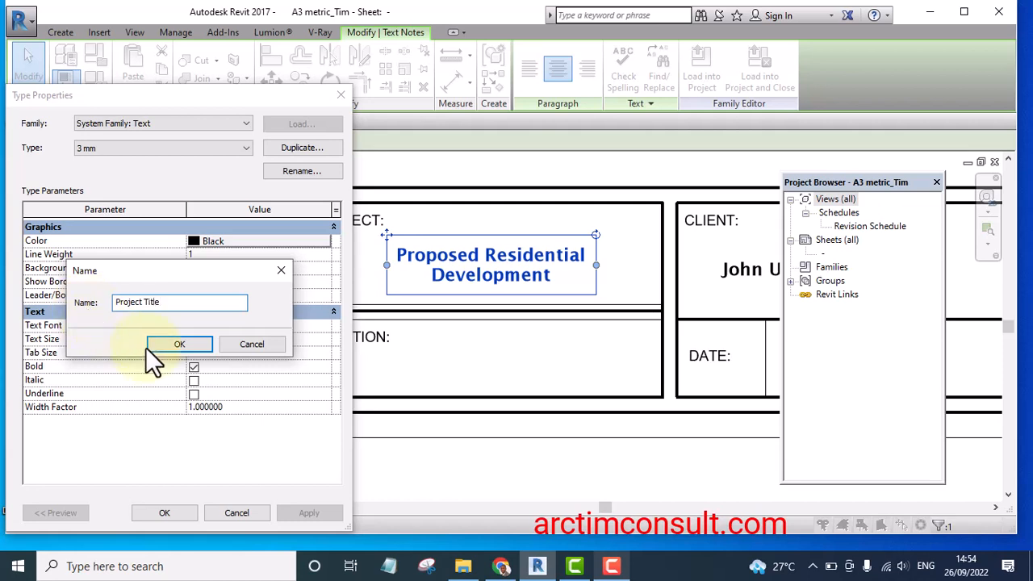
Create the duplicated text type "Project Title" for the project name and set its text size to 4.0 mm
left_click(179, 345)
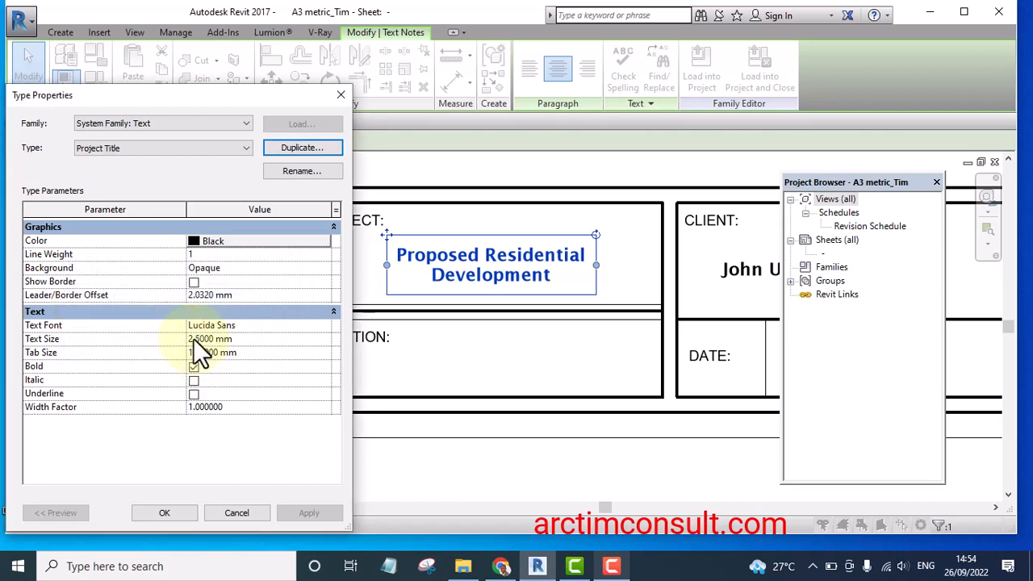
left_click_drag(193, 339, 147, 349)
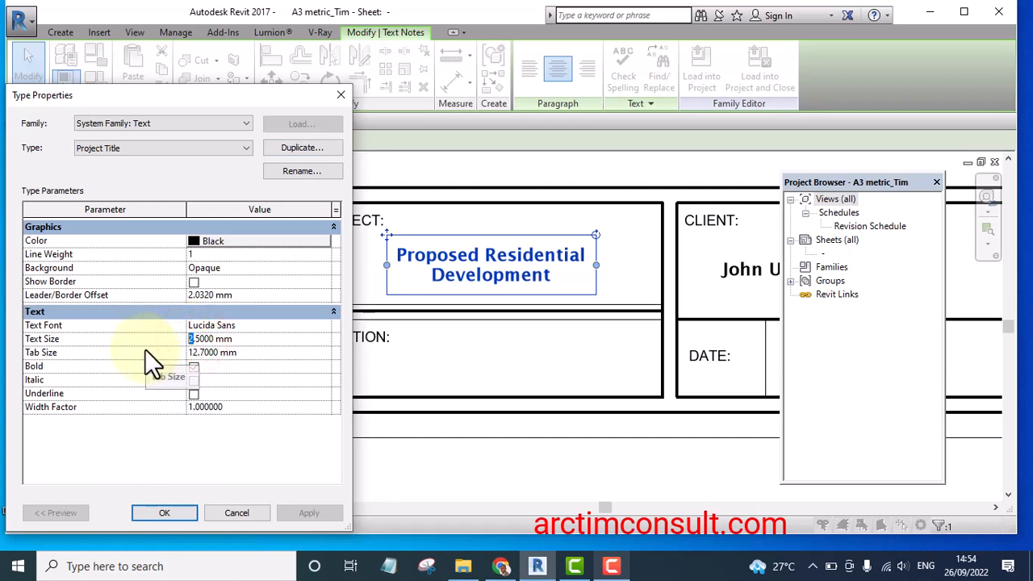
type("4")
left_click(206, 338)
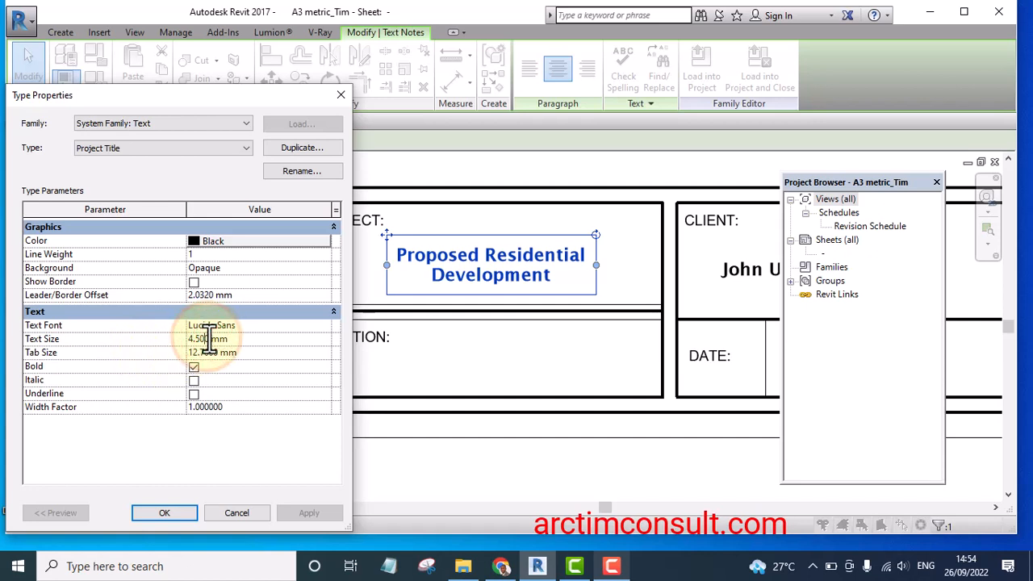
key("BackSpace")
key("BackSpace")
key("BackSpace")
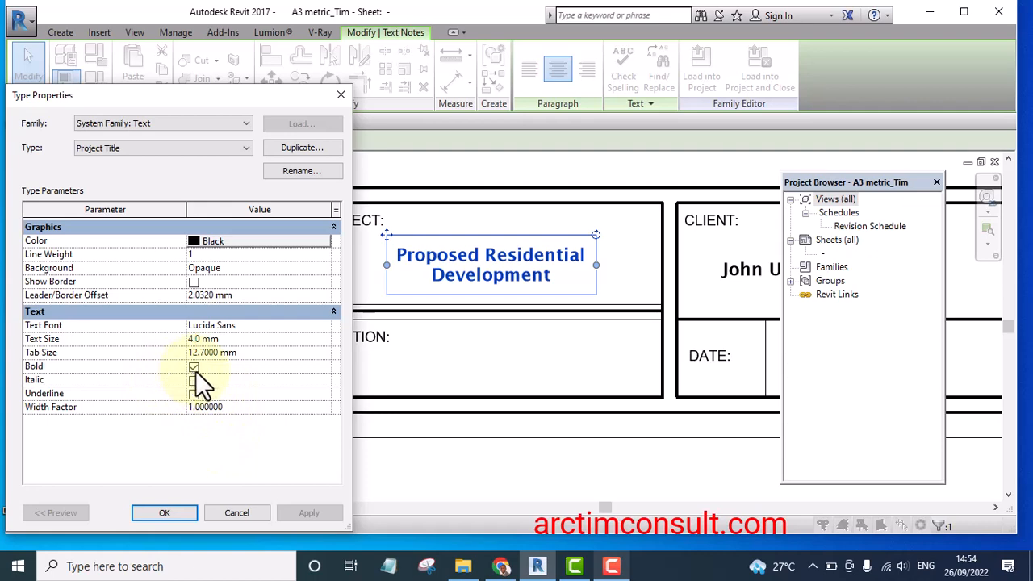
left_click(178, 512)
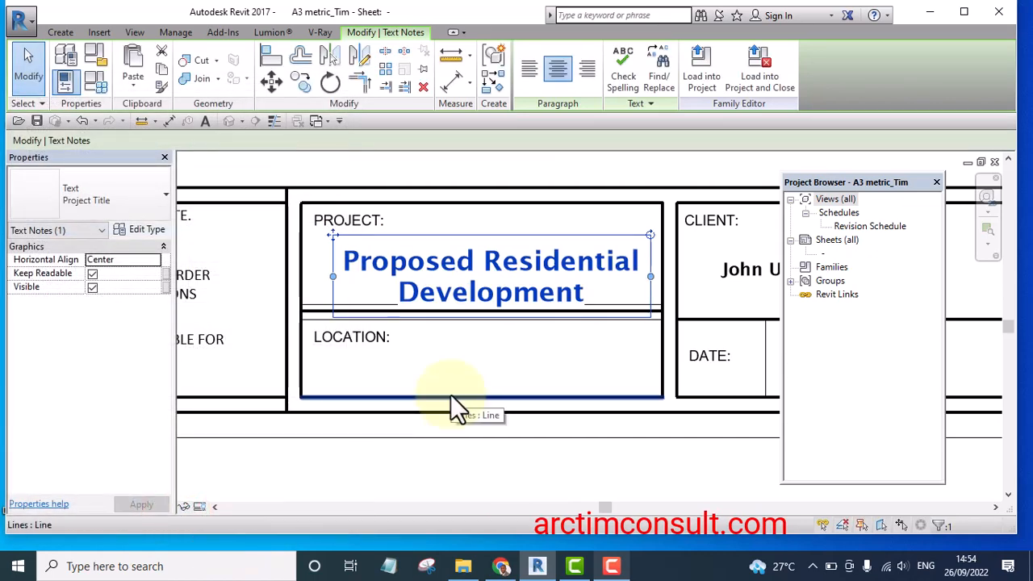
left_click(428, 469)
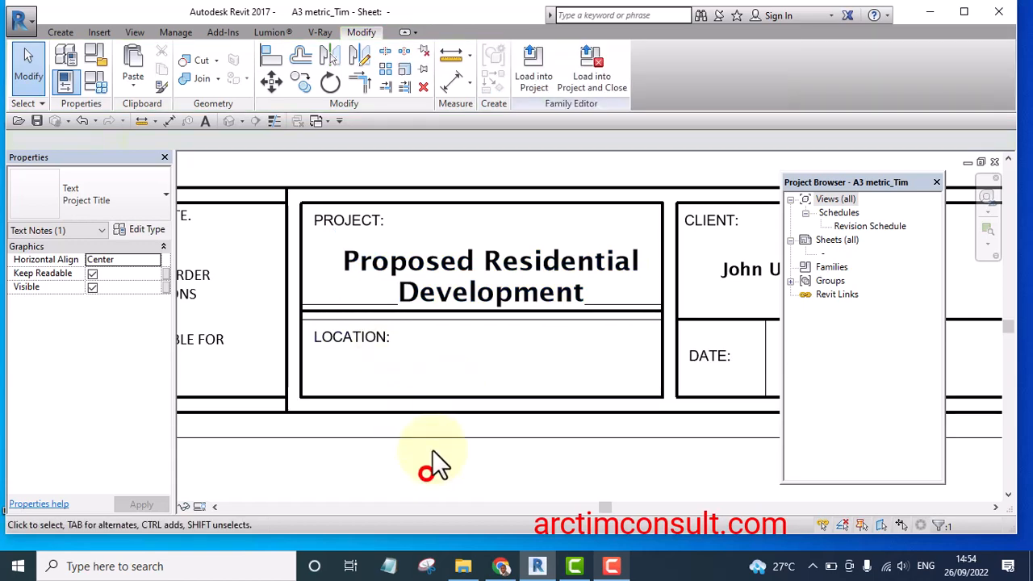
Shift the "Proposed Residential Development" text slightly up so it clears the divider lines below the PROJECT compartment
left_click(463, 279)
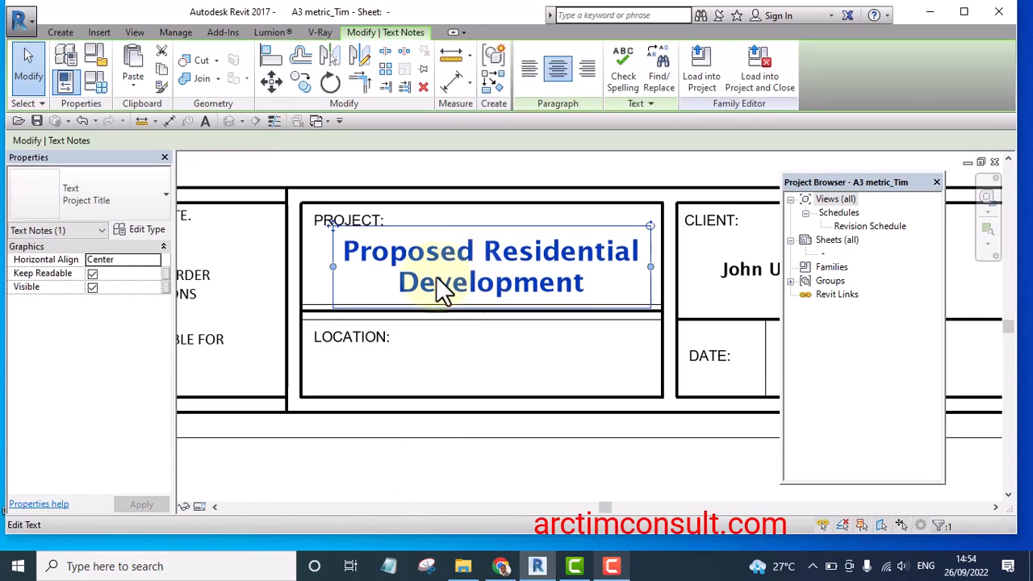
scroll(438, 288, "down", 2)
scroll(452, 389, "down", 2)
left_click(535, 472)
scroll(501, 379, "down", 2)
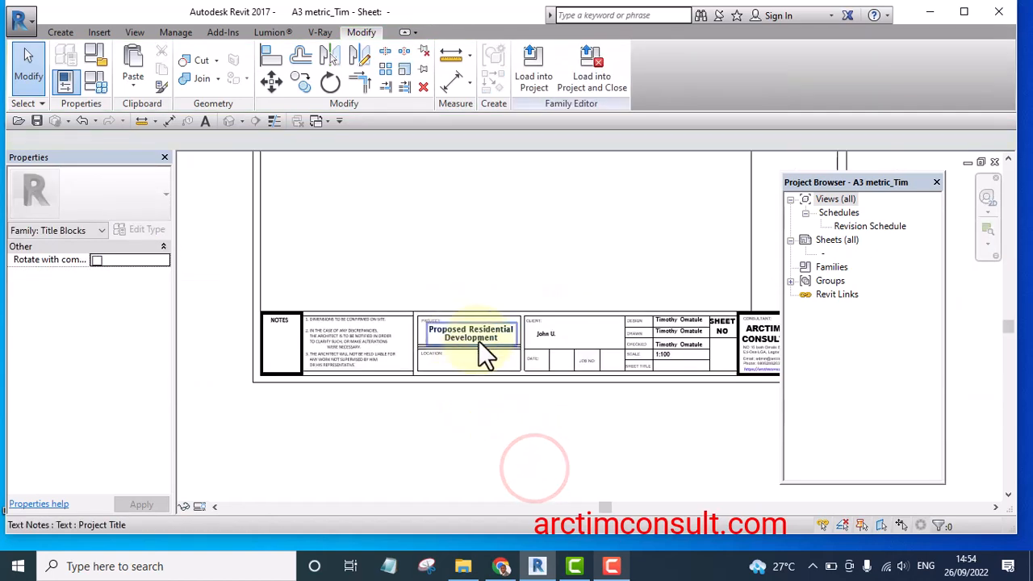
Copy the client's name text from the CLIENT box into the LOCATION compartment
scroll(500, 351, "up", 1)
scroll(535, 359, "up", 3)
left_click(551, 273)
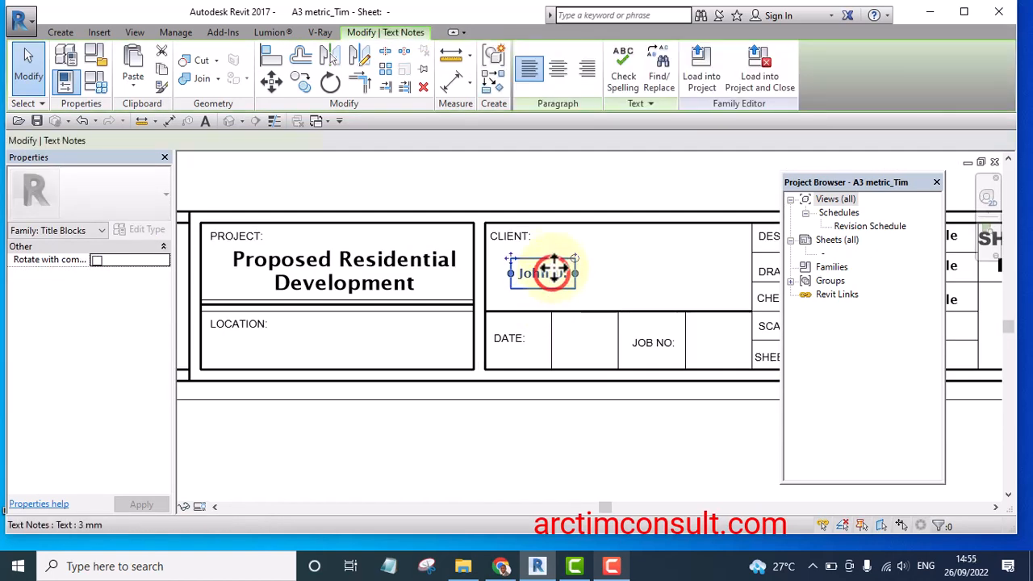
left_click_drag(533, 274, 299, 333, "ctrl")
left_click(366, 473)
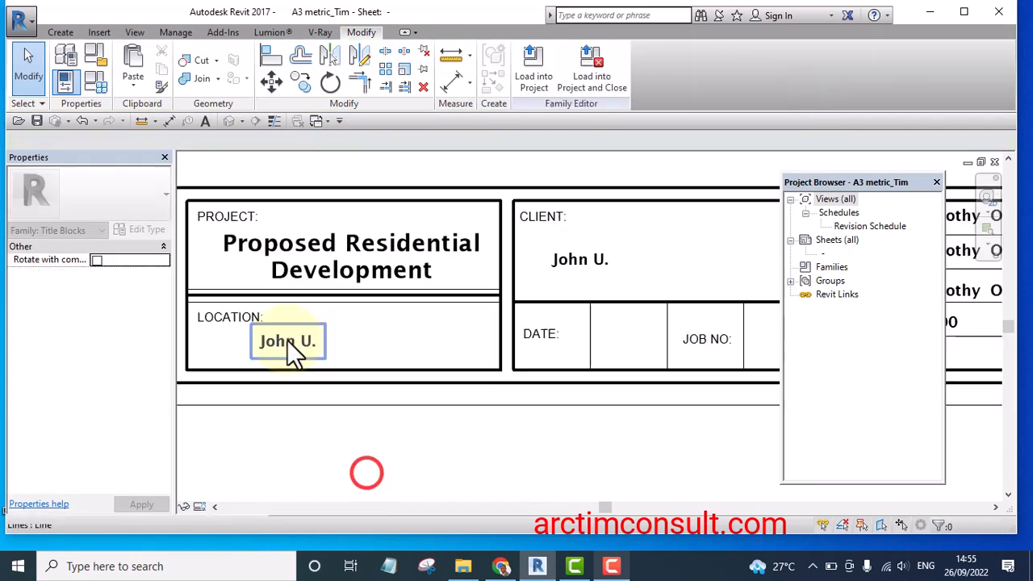
Replace the copied client name in the LOCATION compartment with the text "Lagos State"
scroll(288, 339, "up", 3)
left_click(288, 338)
left_click(343, 342)
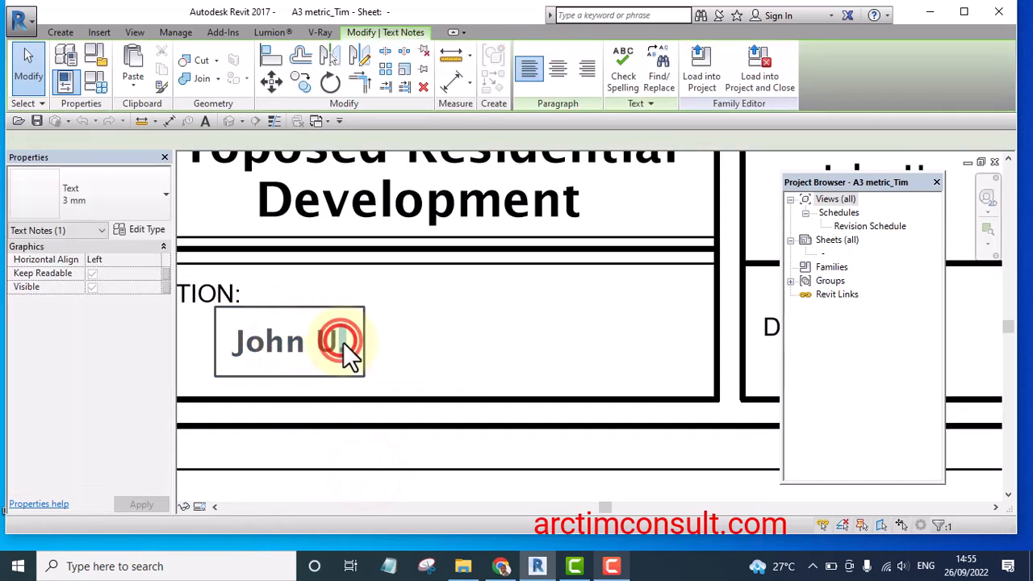
key("BackSpace")
key("BackSpace")
key("BackSpace")
key("BackSpace")
key("BackSpace")
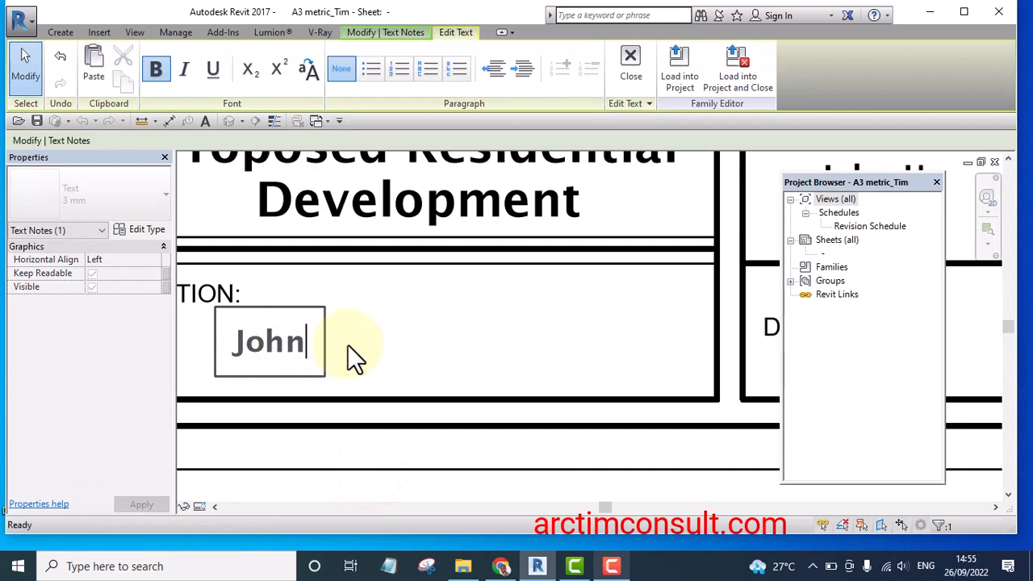
key("BackSpace")
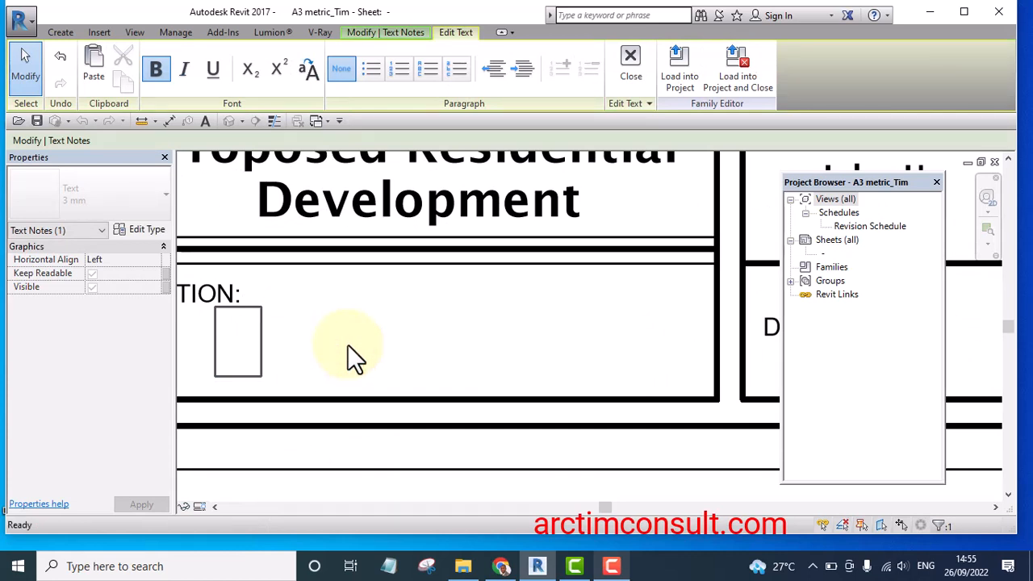
type("L")
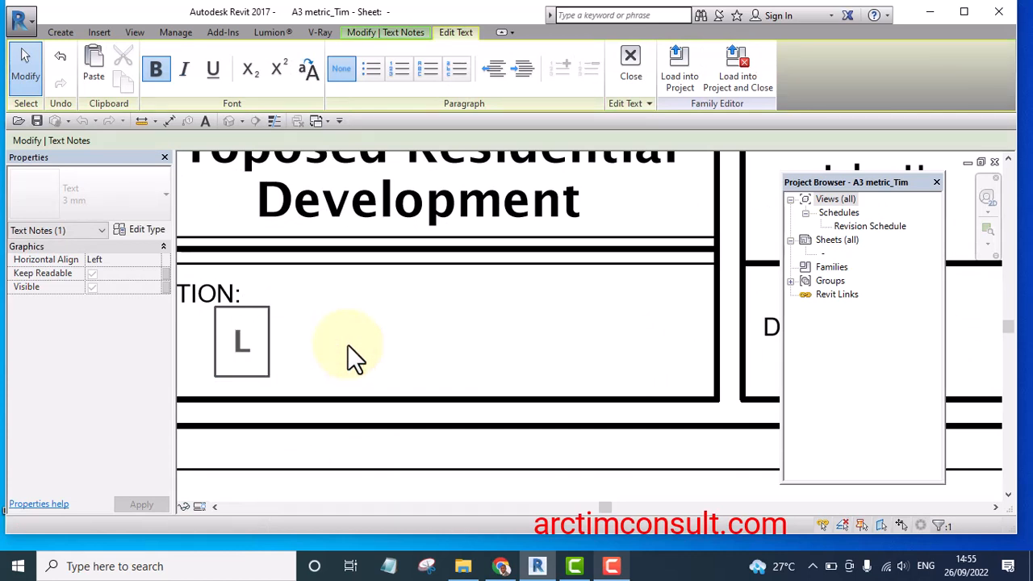
type("agos ")
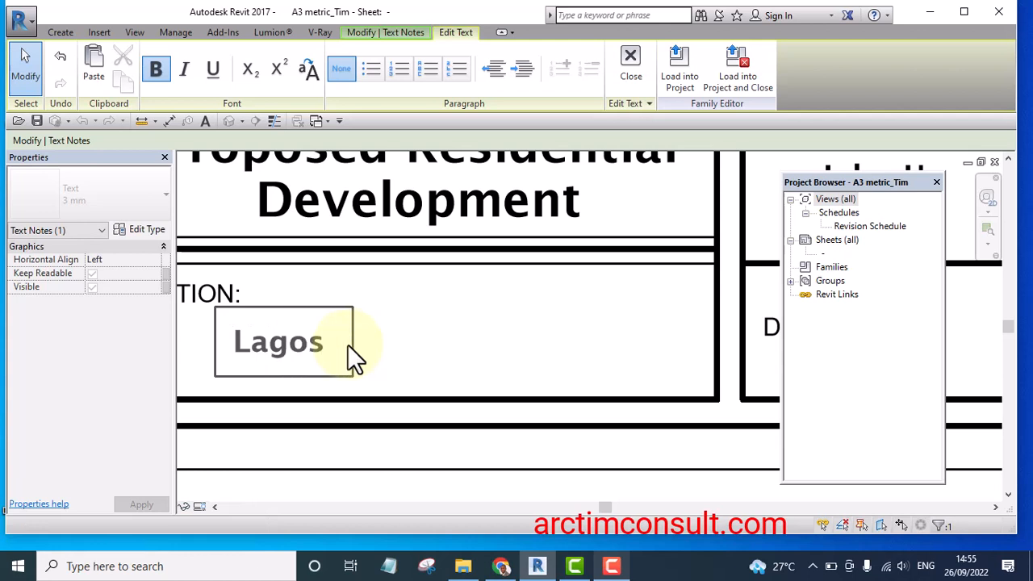
type("State")
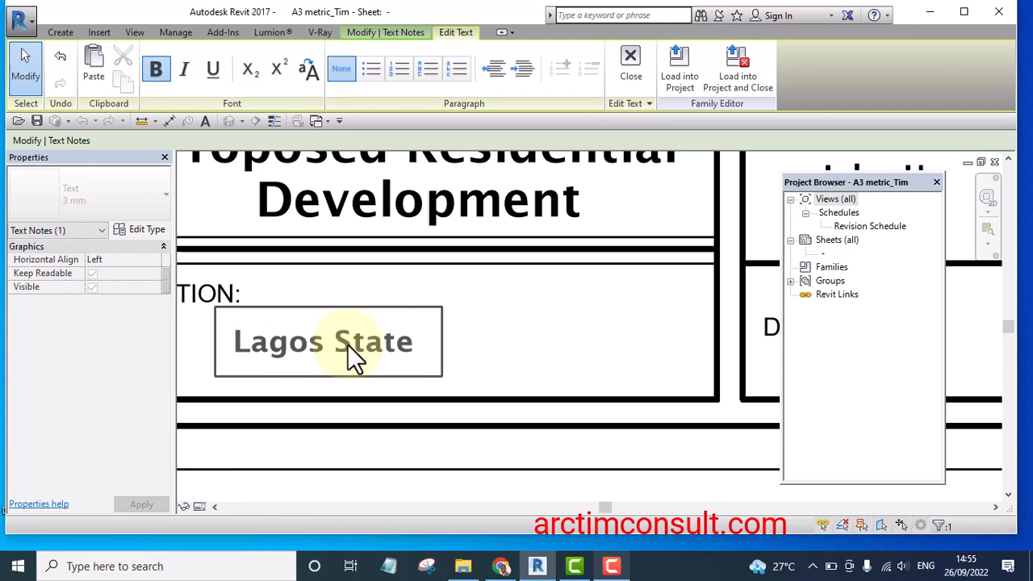
left_click(563, 442)
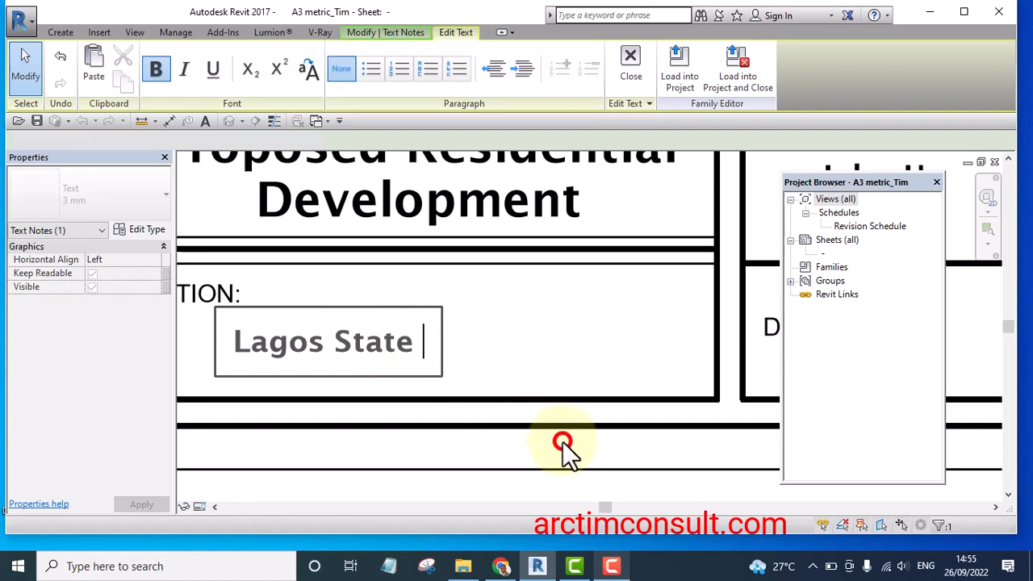
Examine the whole title block, checking the notes, project, client, design and consultant compartments along the sheet's lower edge
scroll(573, 298, "down", 5)
scroll(546, 377, "up", 1)
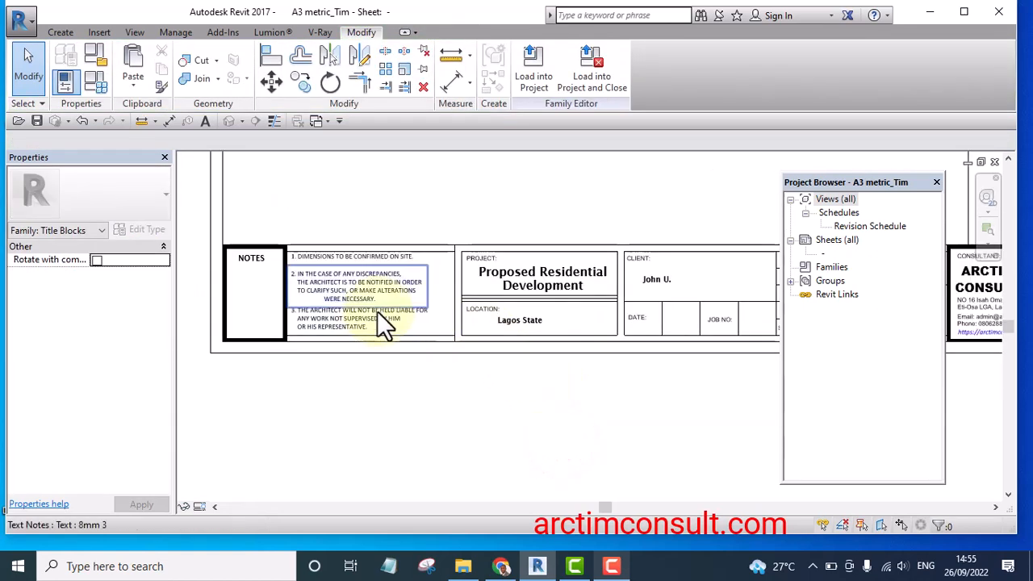
scroll(385, 323, "up", 1)
scroll(403, 351, "down", 4)
scroll(653, 357, "up", 4)
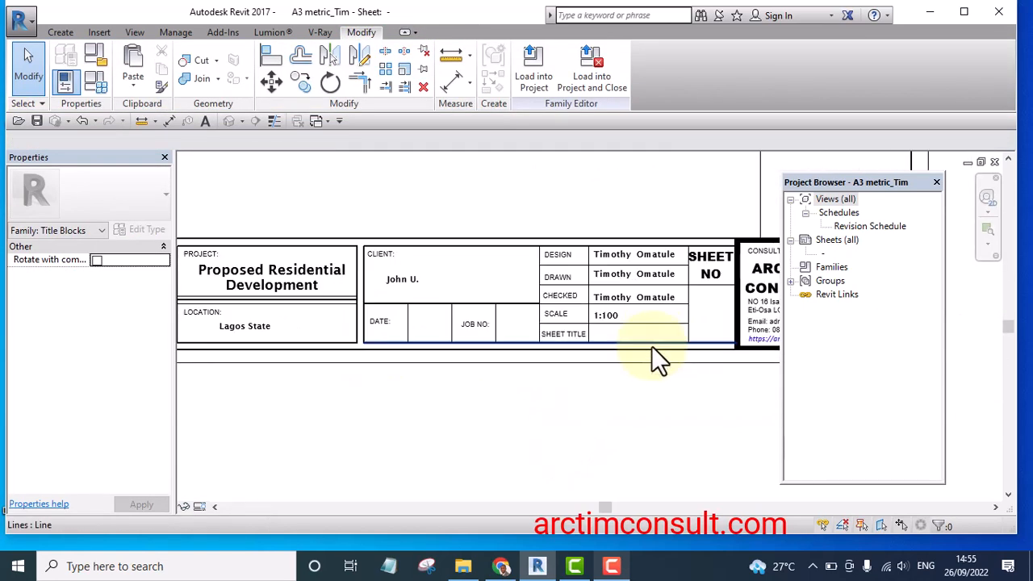
scroll(652, 347, "up", 2)
middle_click_drag(623, 385, 515, 367)
scroll(582, 366, "down", 6)
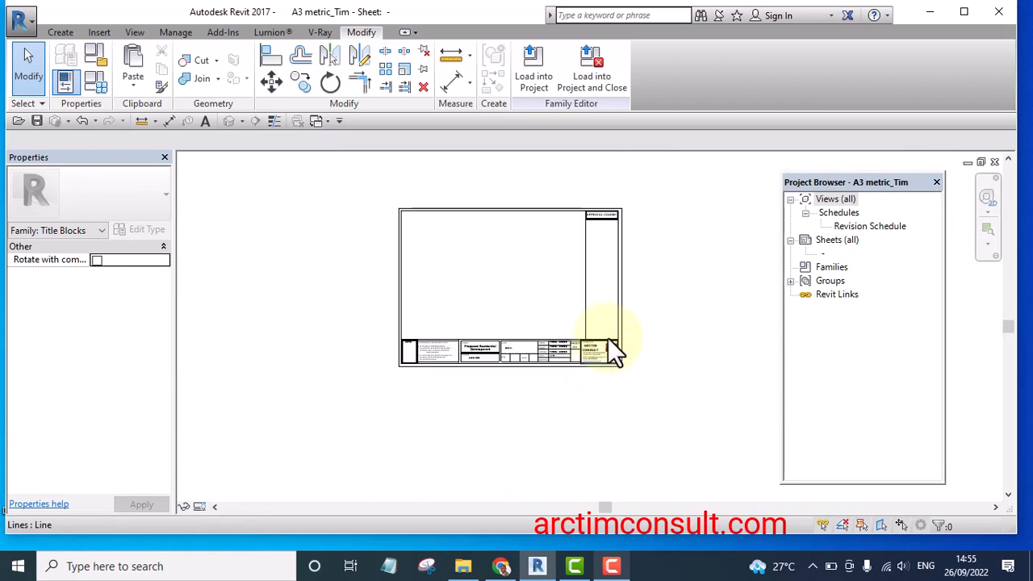
scroll(638, 318, "down", 2)
scroll(641, 349, "up", 5)
middle_click_drag(630, 380, 676, 377)
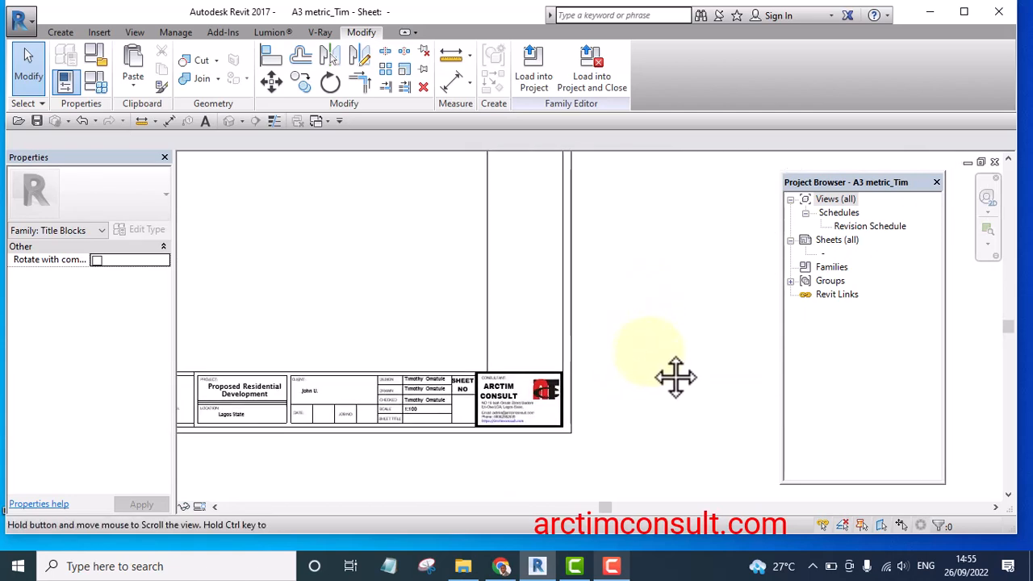
scroll(662, 326, "down", 3)
scroll(587, 385, "up", 3)
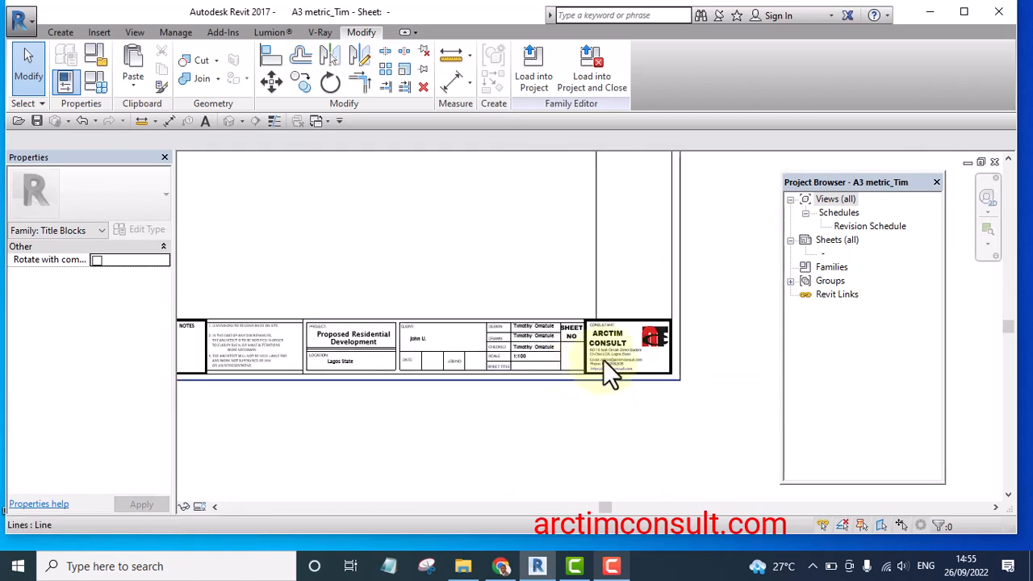
scroll(603, 363, "down", 2)
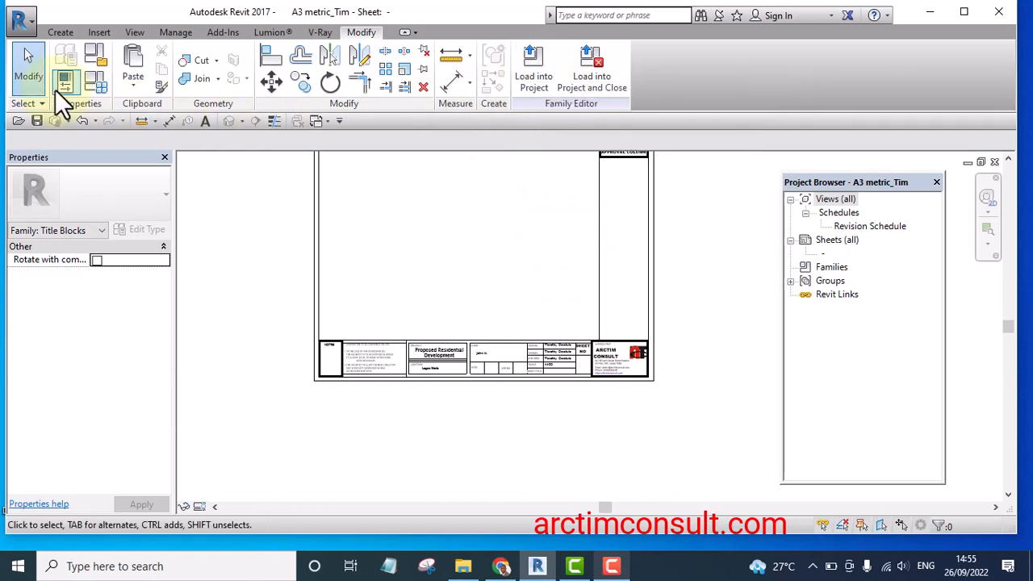
Save the title block family and load it into the project Empeco Alaka Estate Ink.0021.rvt only
left_click(35, 121)
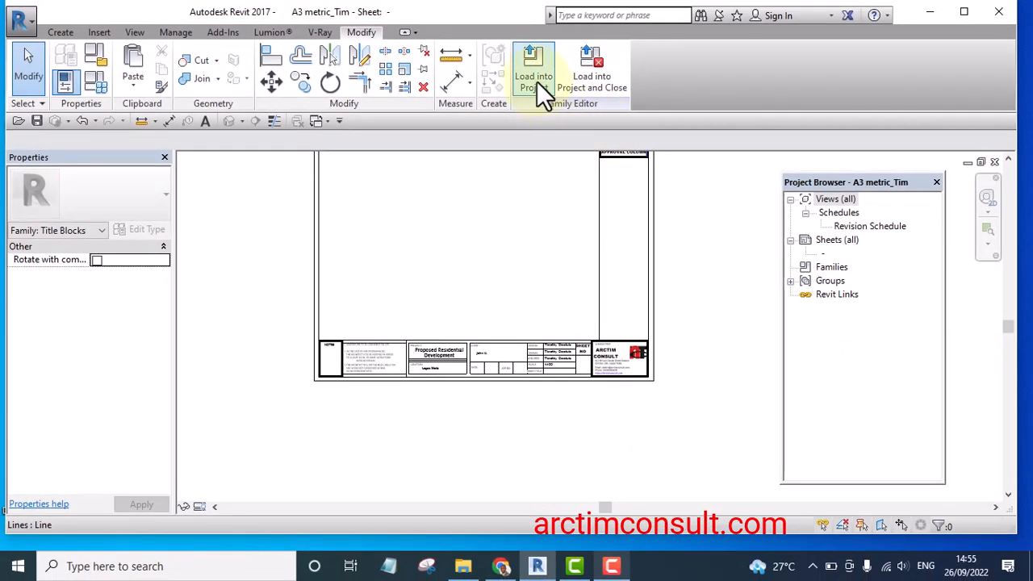
left_click(538, 79)
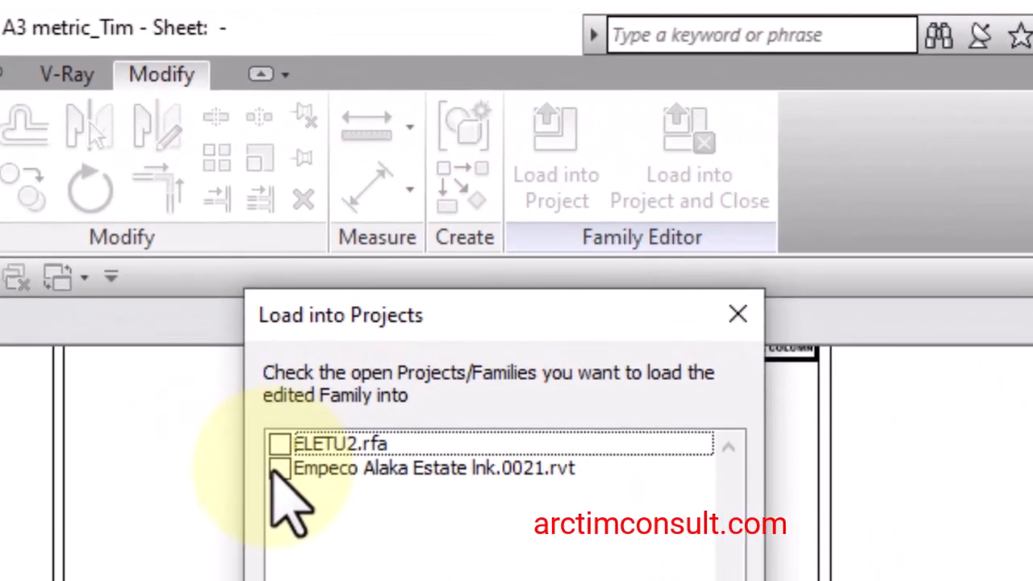
left_click(279, 471)
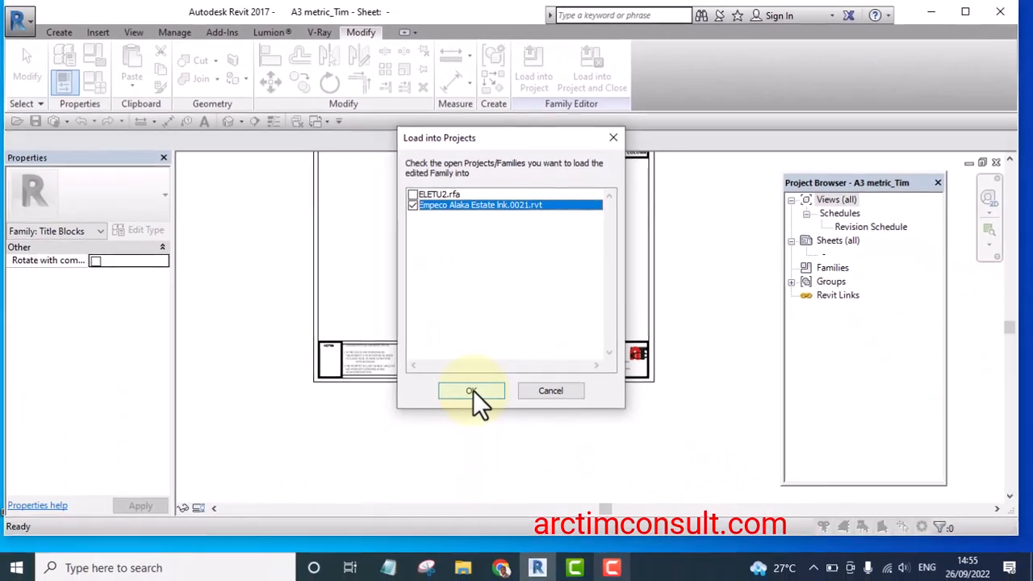
left_click(472, 390)
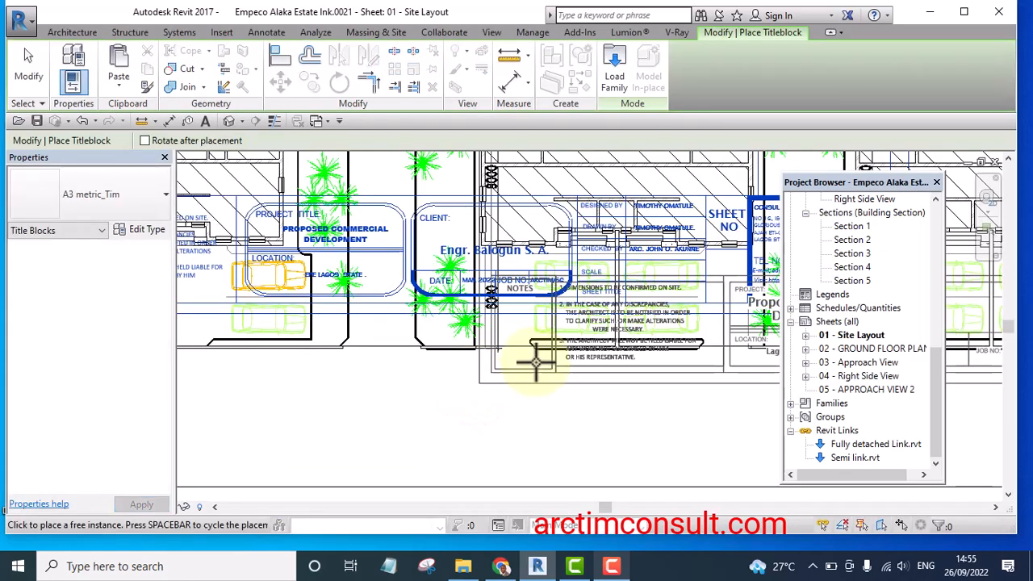
Place the A3 metric_Tim title block on the Site Layout sheet in the empty area beside the existing drawing
scroll(499, 311, "down", 3)
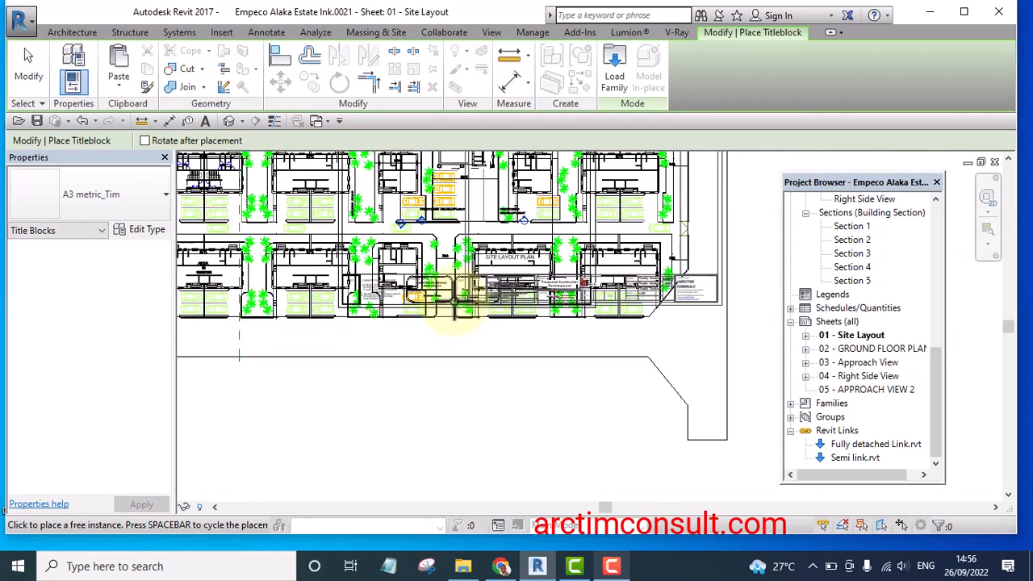
scroll(454, 293, "down", 2)
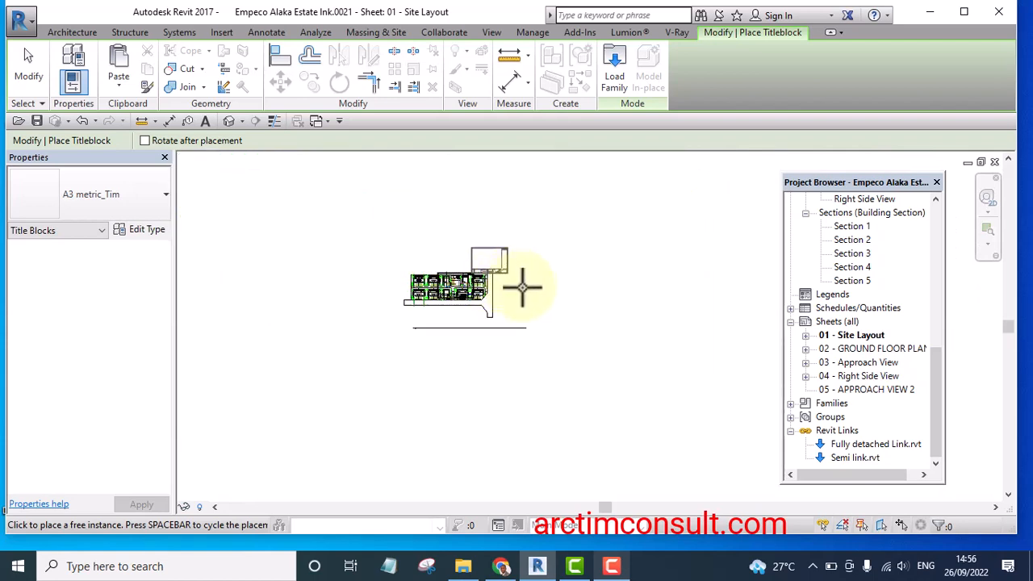
scroll(526, 291, "up", 2)
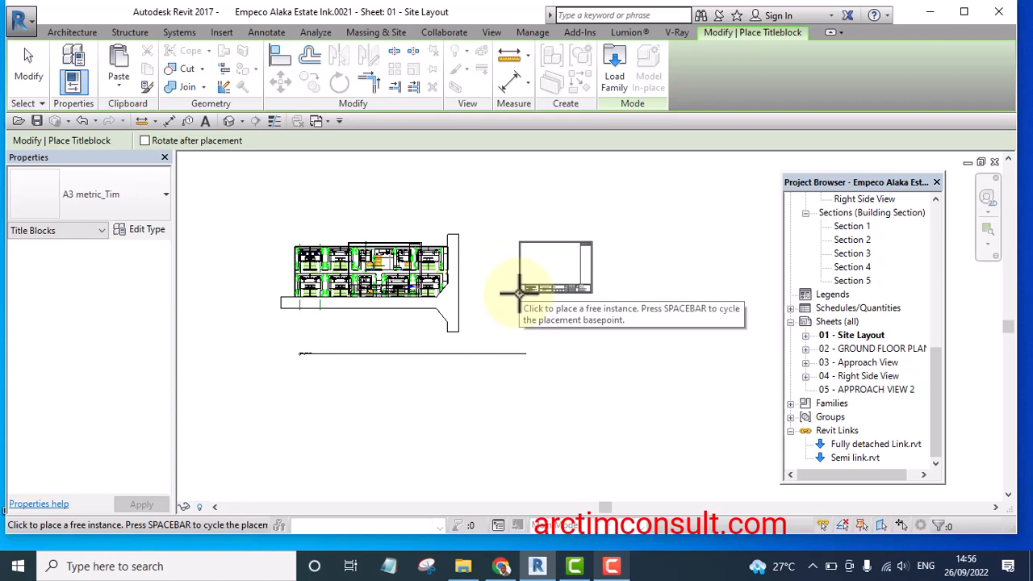
left_click(518, 292)
scroll(611, 283, "up", 3)
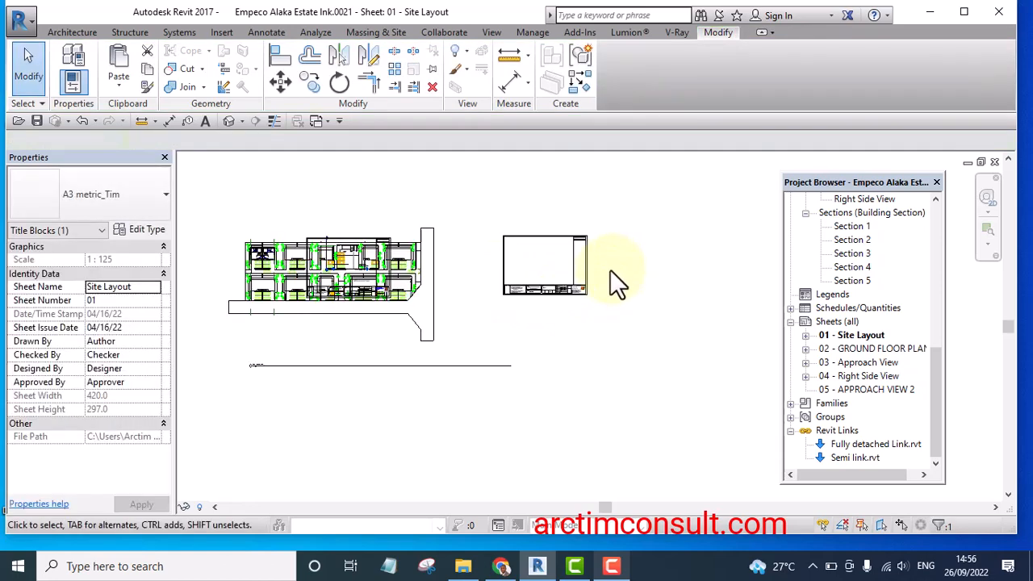
scroll(534, 294, "up", 3)
scroll(598, 309, "down", 5)
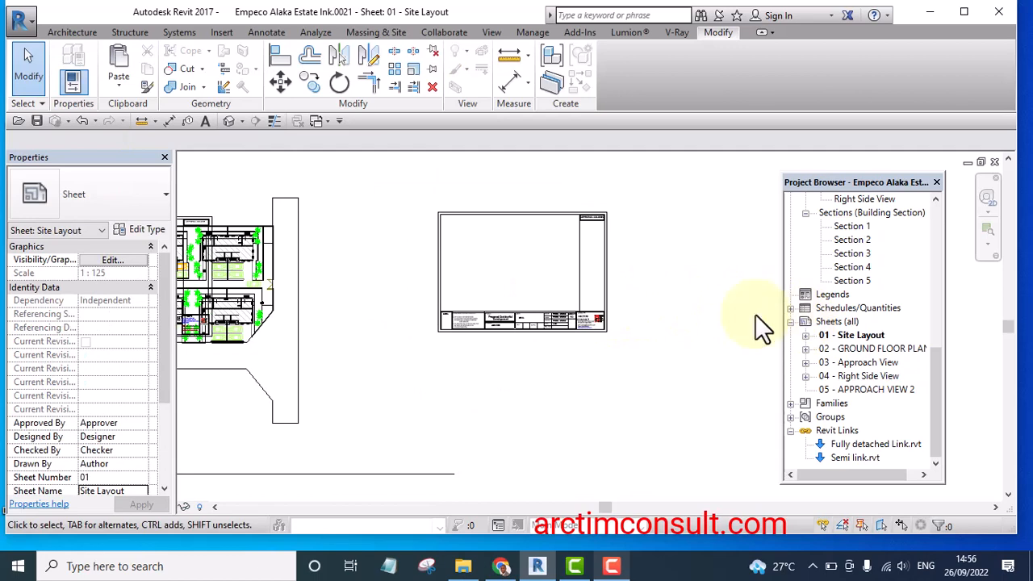
scroll(756, 316, "down", 5)
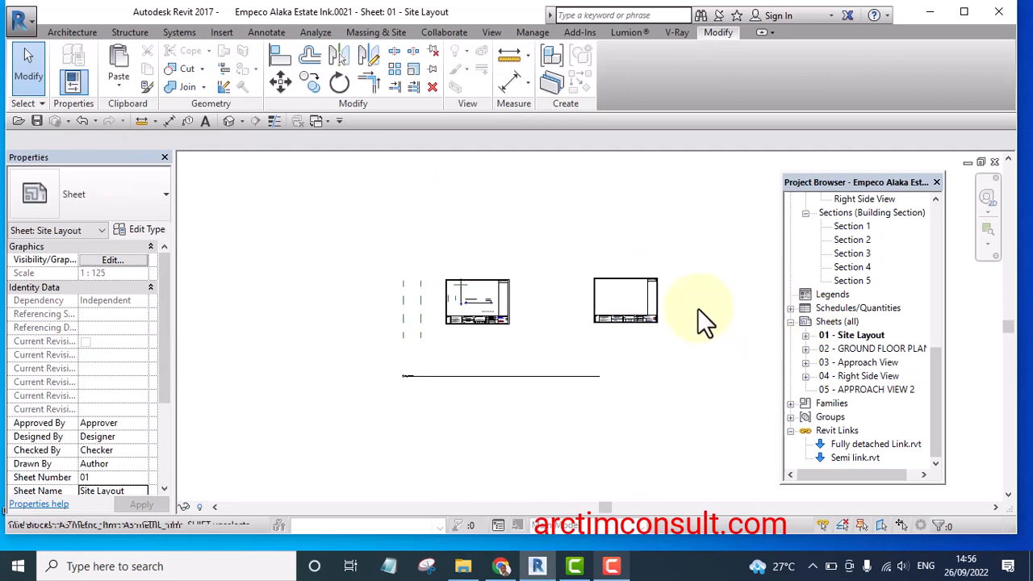
middle_click_drag(697, 308, 636, 329)
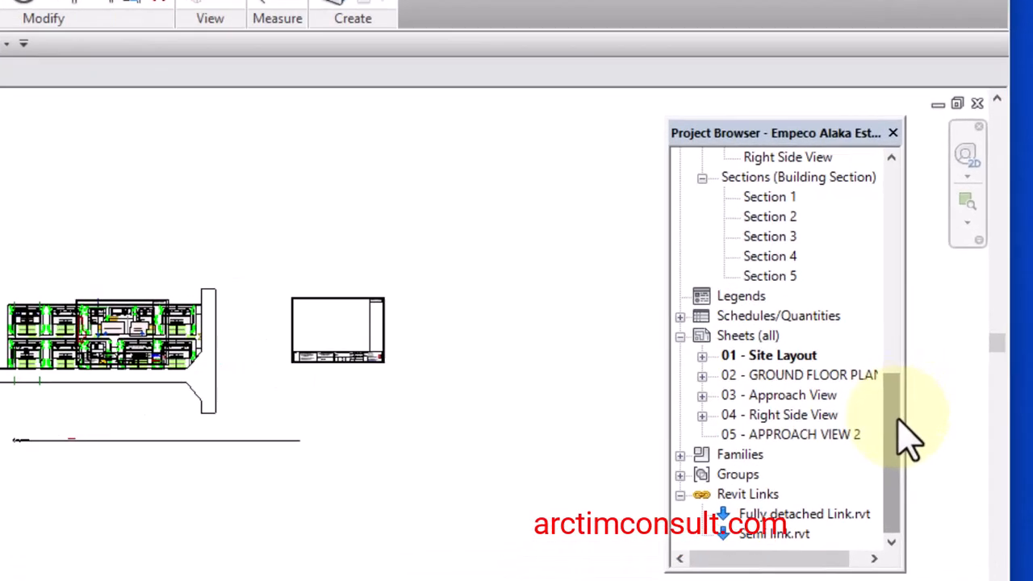
Create a new sheet in the project using the A3 metric_Tim title block
left_click_drag(937, 381, 936, 381)
left_click_drag(836, 476, 834, 456)
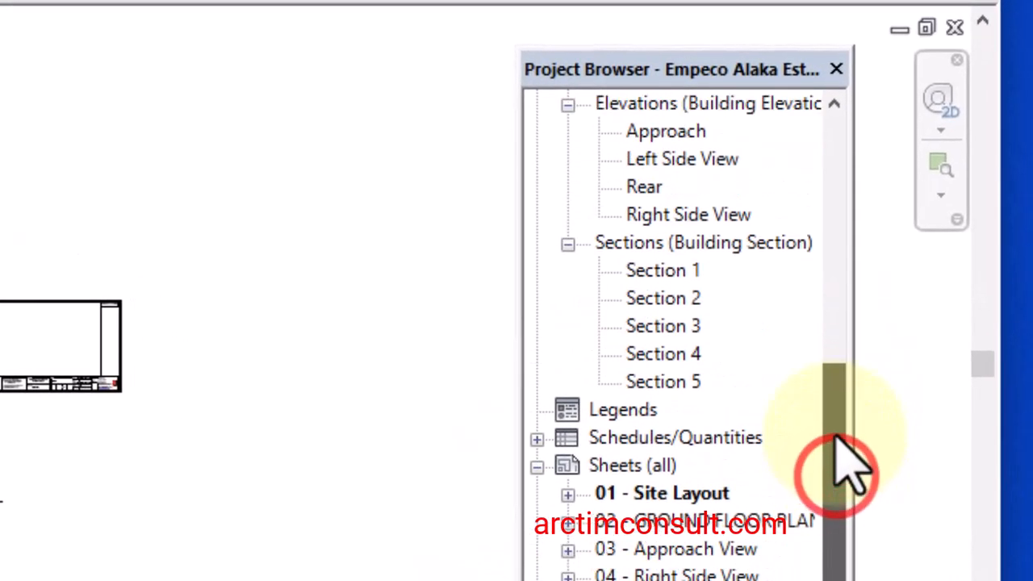
right_click(612, 468)
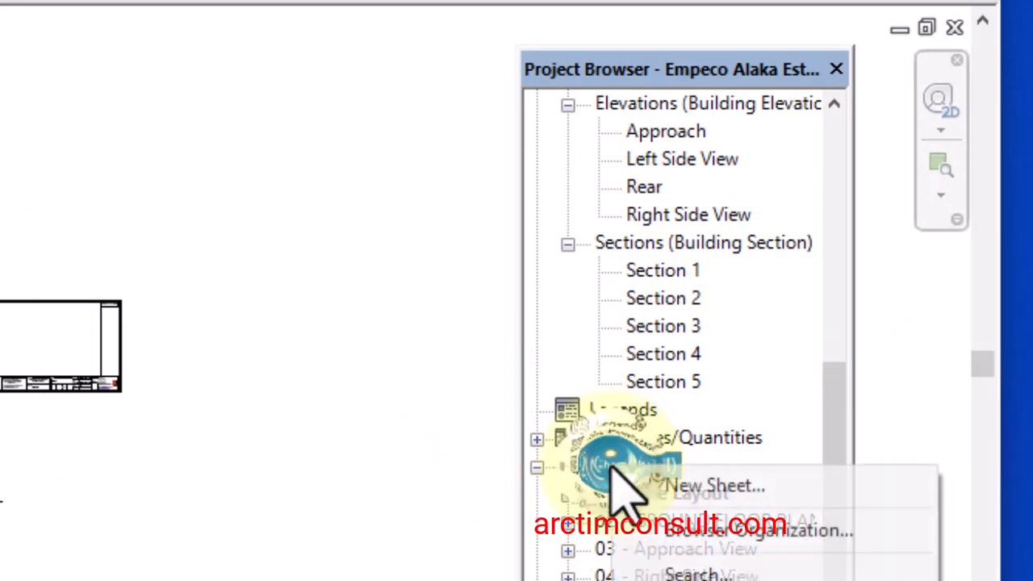
left_click(694, 487)
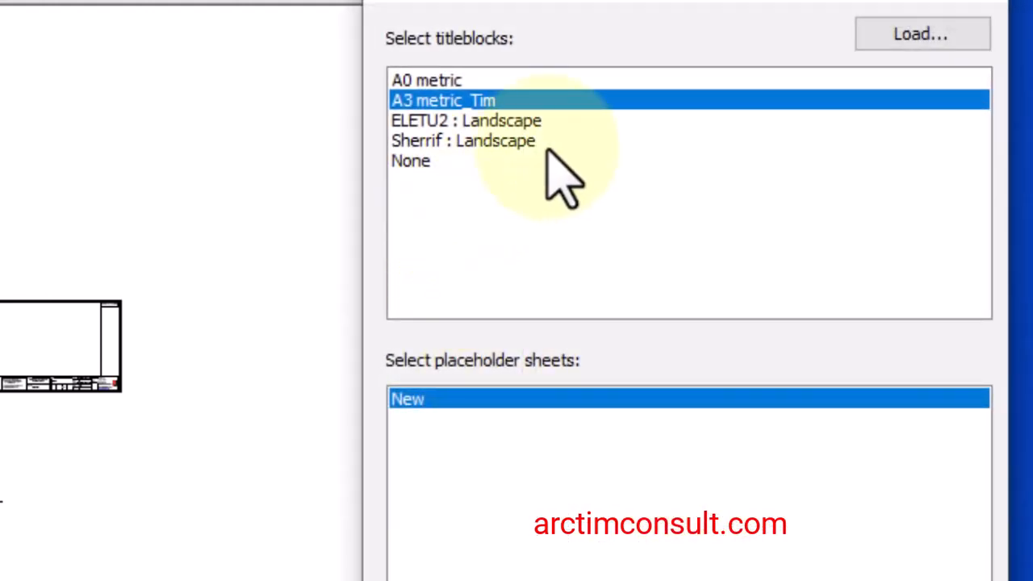
left_click(455, 98)
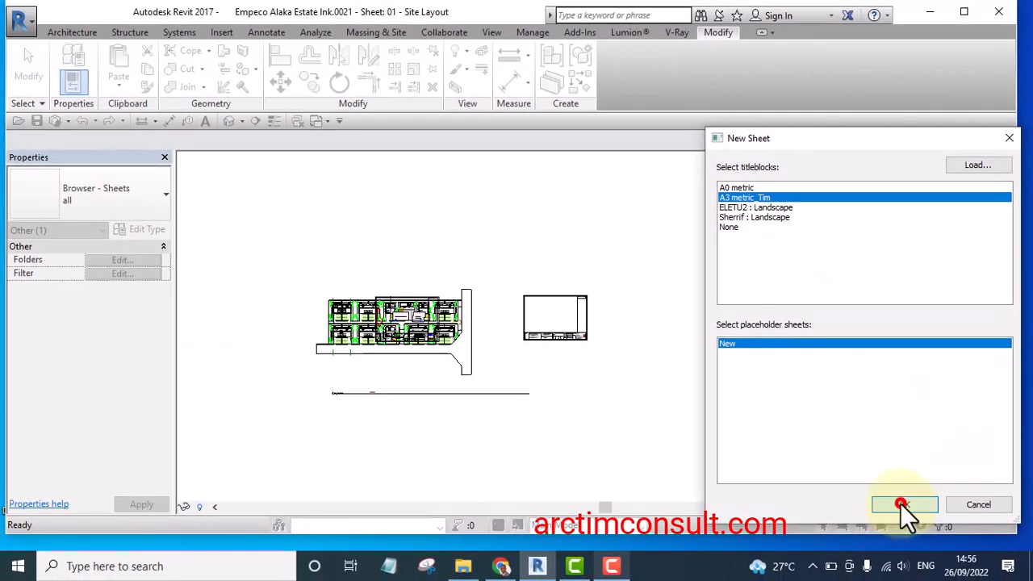
left_click(902, 510)
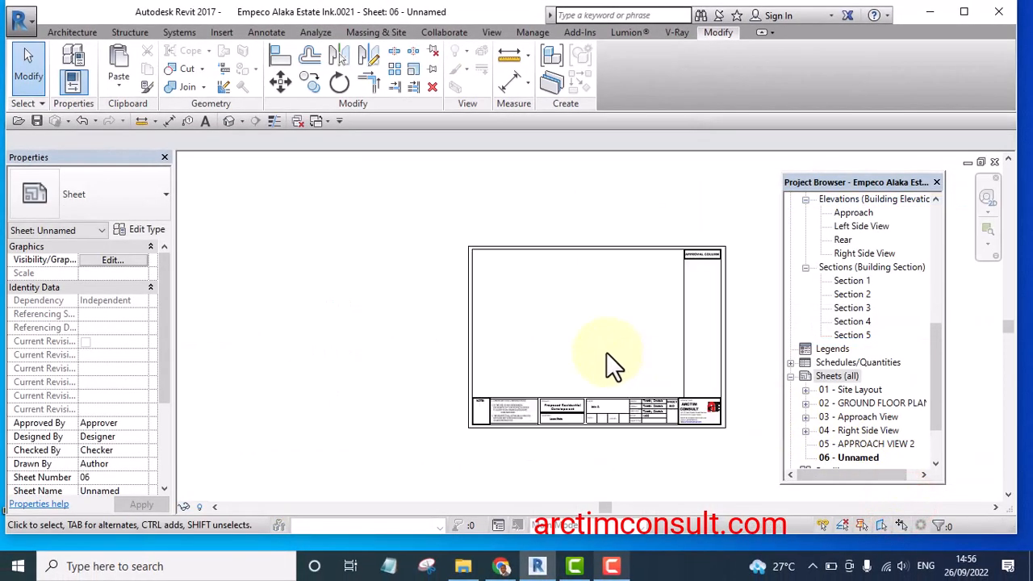
Examine the title block on the new sheet, from its lower strip of compartments to the approval column
scroll(647, 419, "down", 1)
scroll(651, 421, "up", 4)
middle_click_drag(692, 451, 656, 487)
scroll(622, 432, "down", 2)
scroll(666, 423, "down", 2)
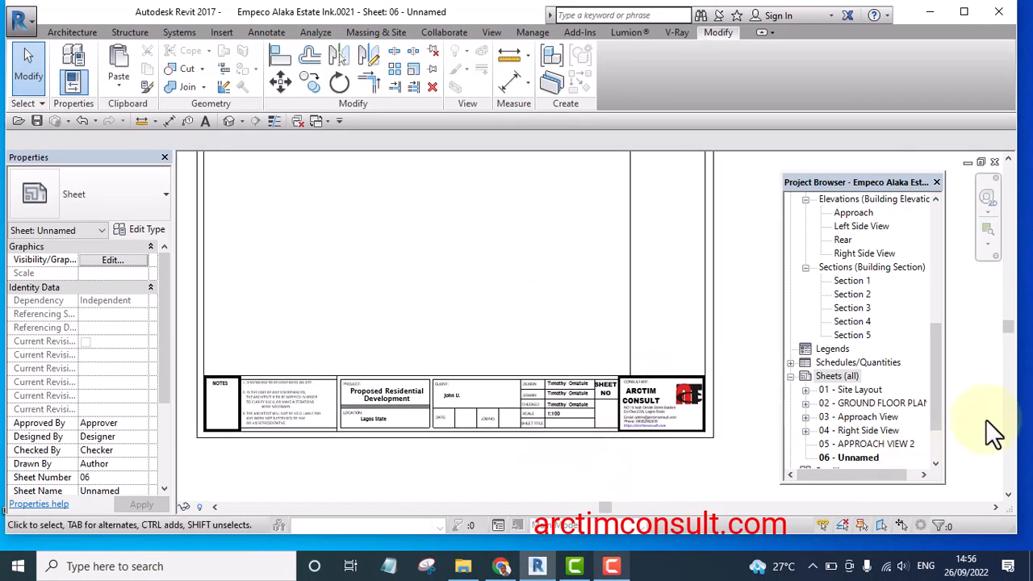
left_click_drag(938, 375, 927, 234)
scroll(557, 412, "down", 2)
scroll(634, 376, "up", 1)
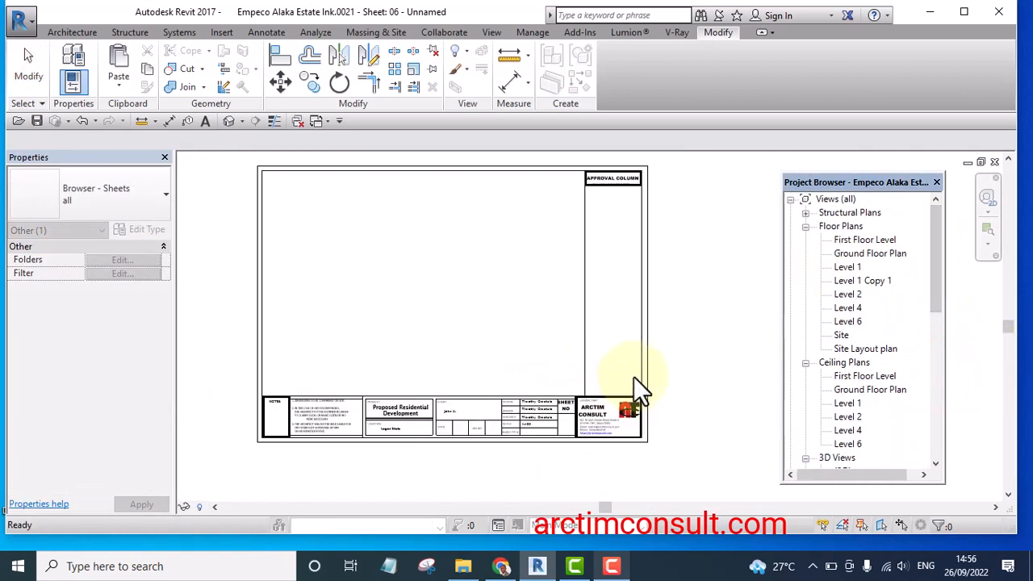
middle_click_drag(684, 346, 708, 374)
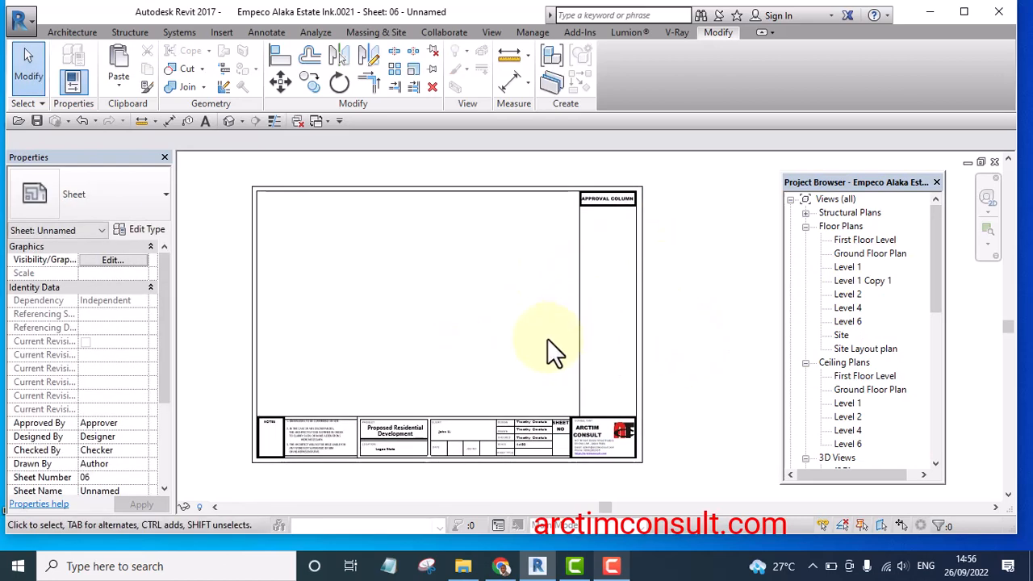
Try to place the Ground Floor Plan view on the new sheet
left_click_drag(932, 236, 933, 233)
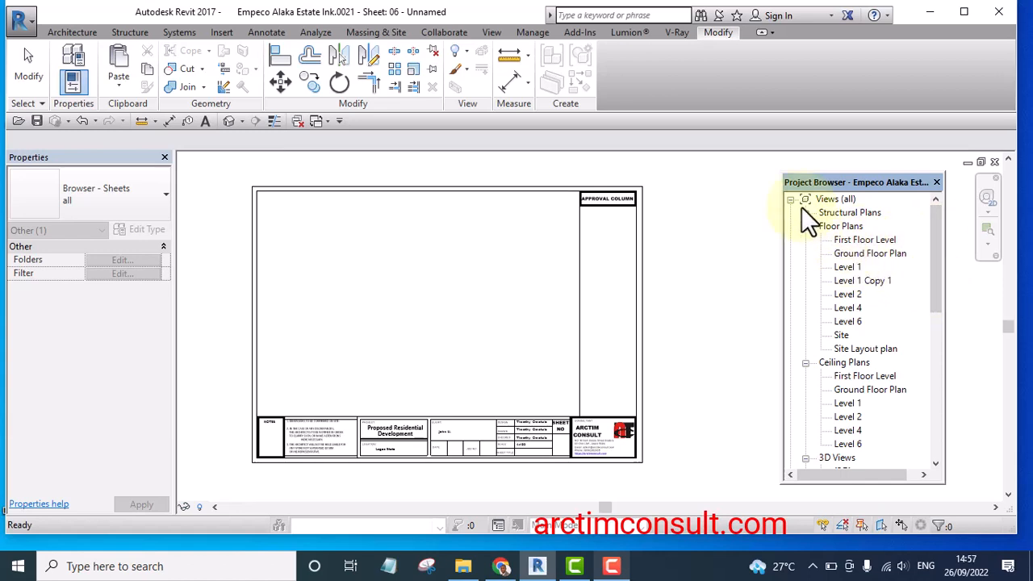
left_click(873, 251)
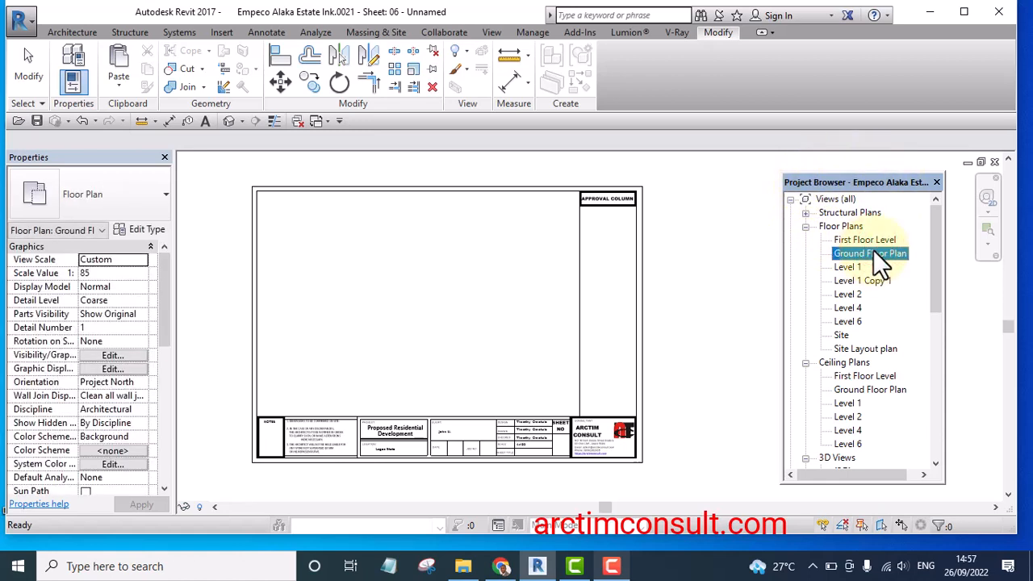
left_click_drag(874, 250, 468, 295)
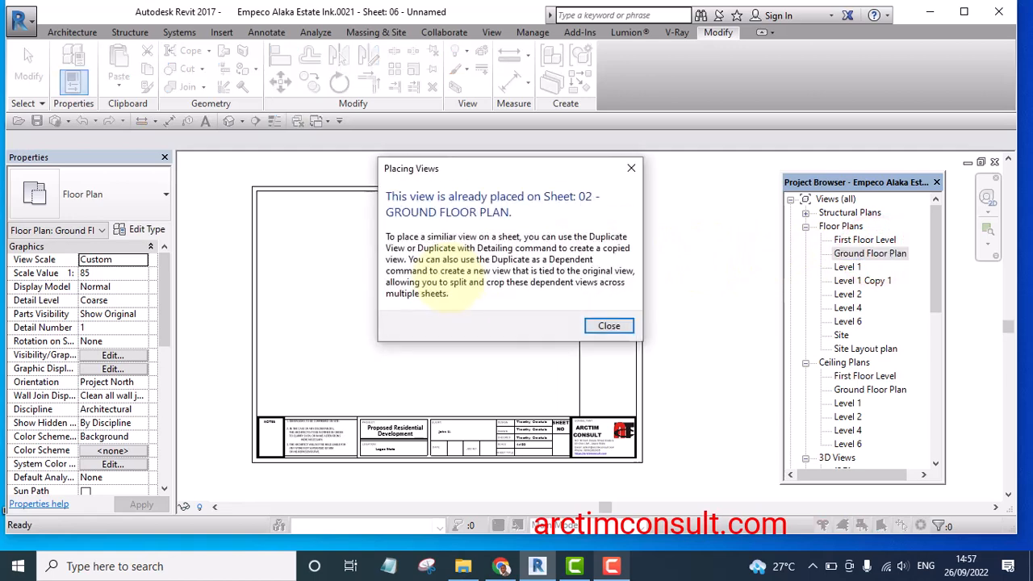
left_click(620, 323)
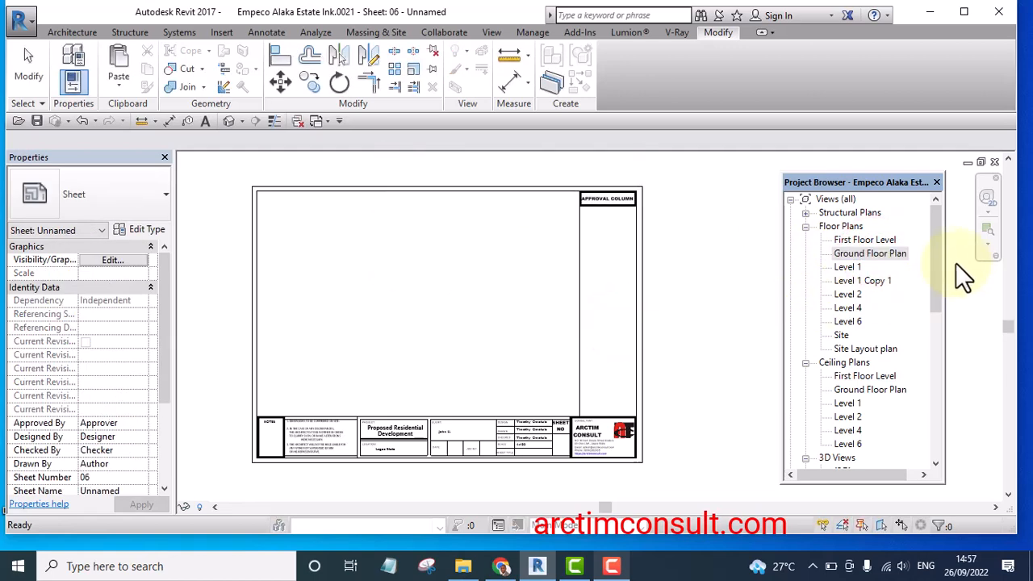
Place the Rear elevation view on the new sheet over the title block's drawing area
left_click_drag(934, 251, 927, 437)
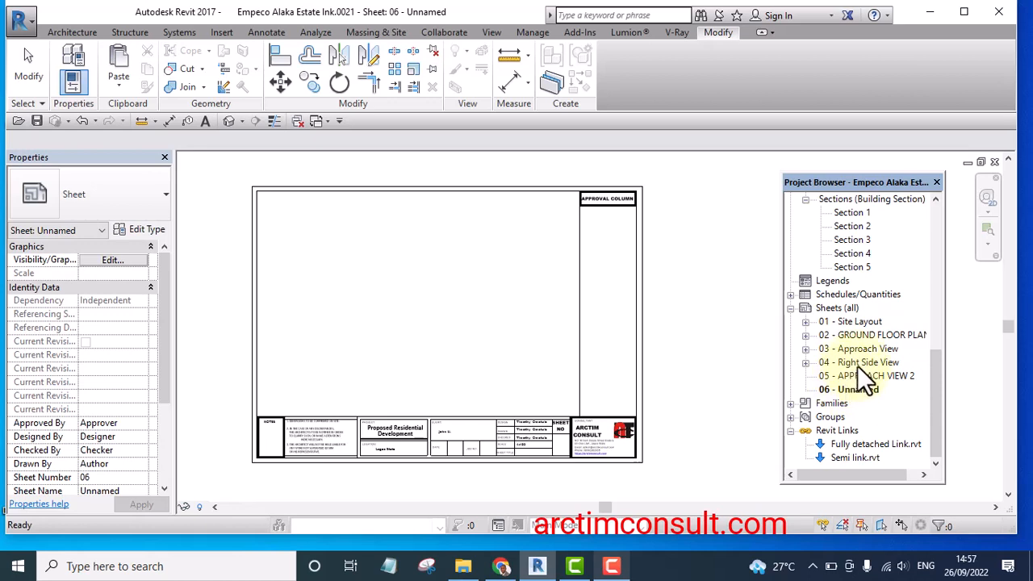
left_click_drag(933, 380, 924, 316)
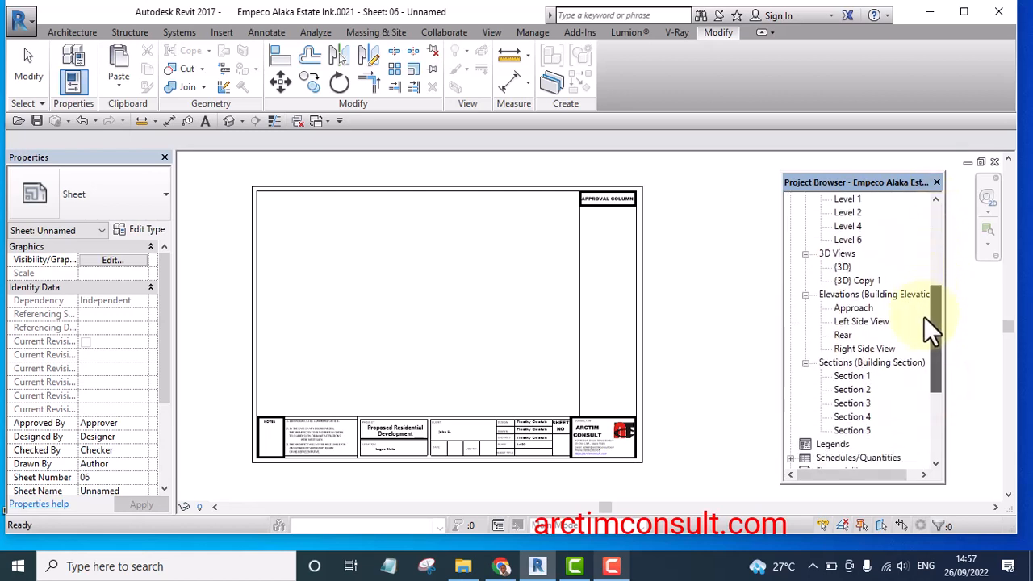
left_click(842, 335)
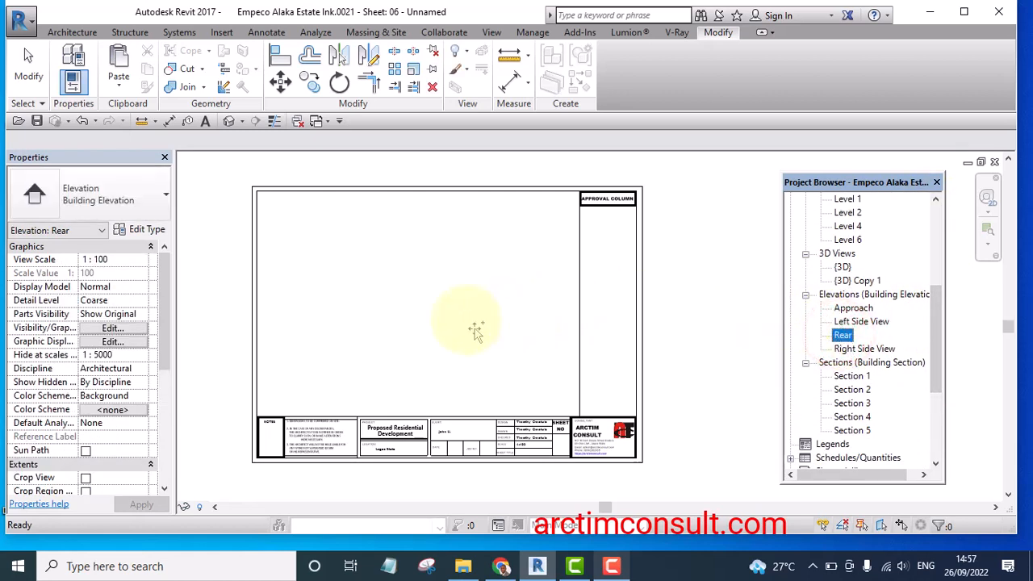
left_click(404, 298)
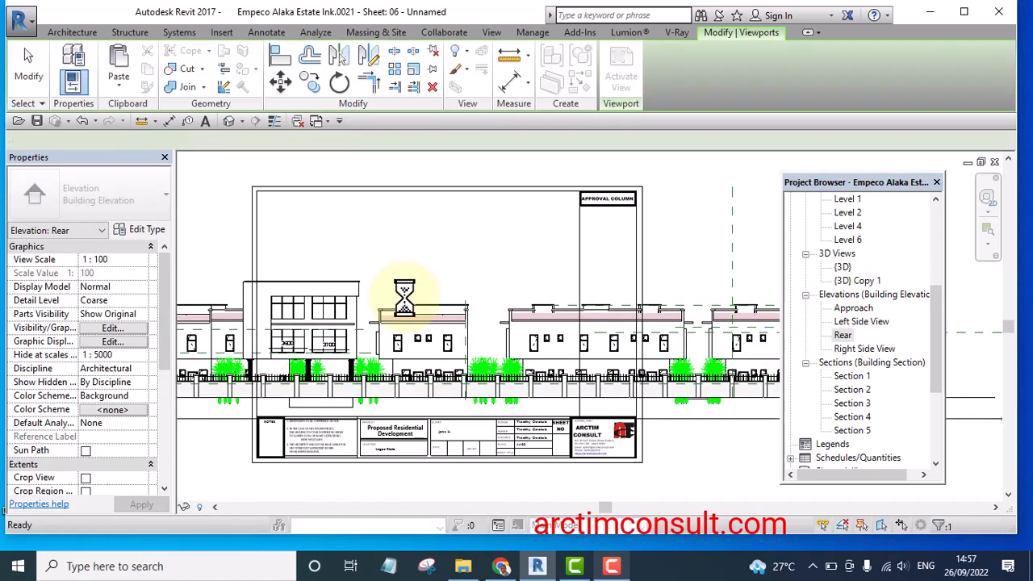
scroll(410, 293, "down", 4)
left_click(570, 387)
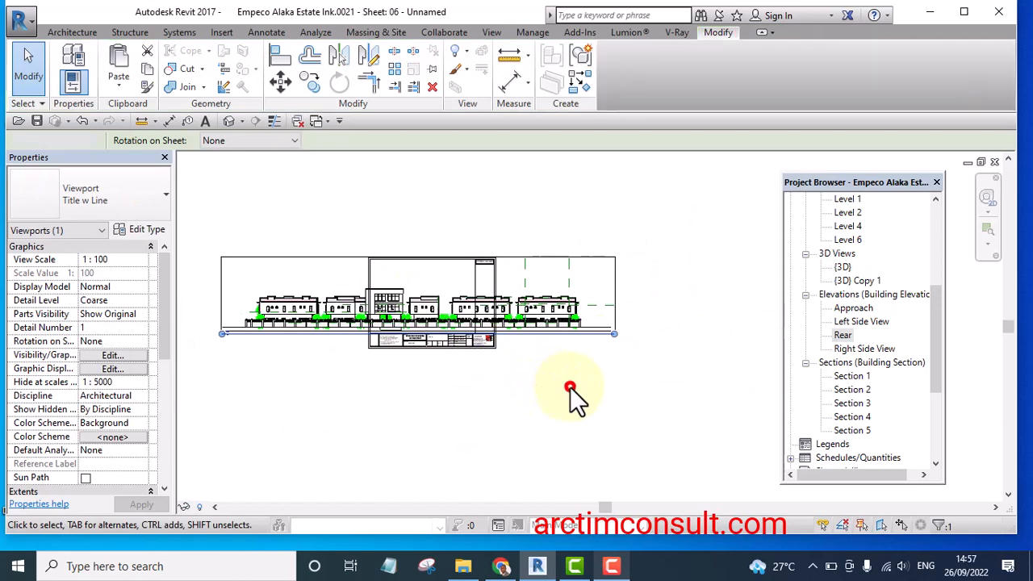
Reposition the Rear elevation viewport on the sheet and check how it fits within the title block frame
scroll(425, 302, "up", 4)
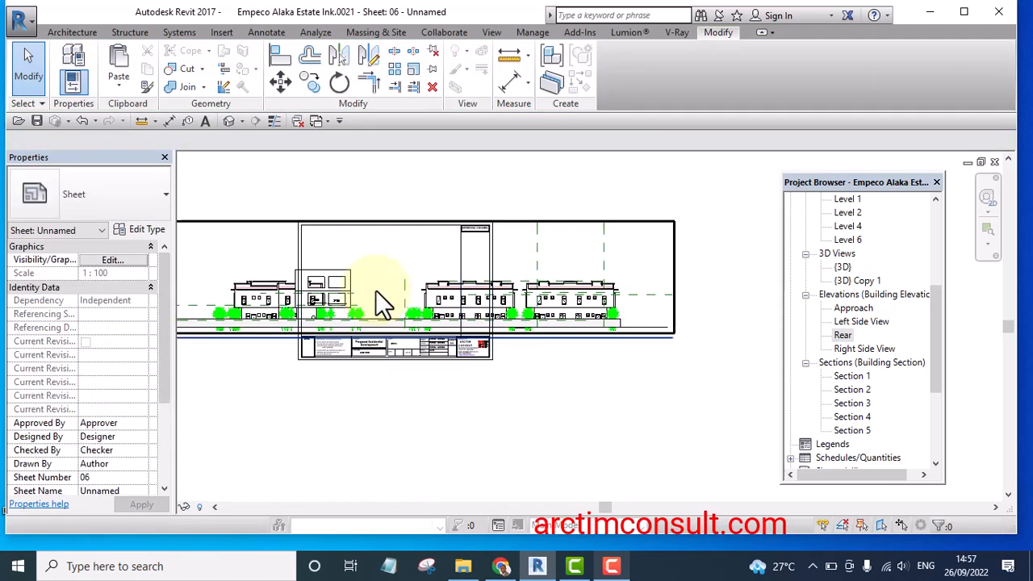
left_click(371, 291)
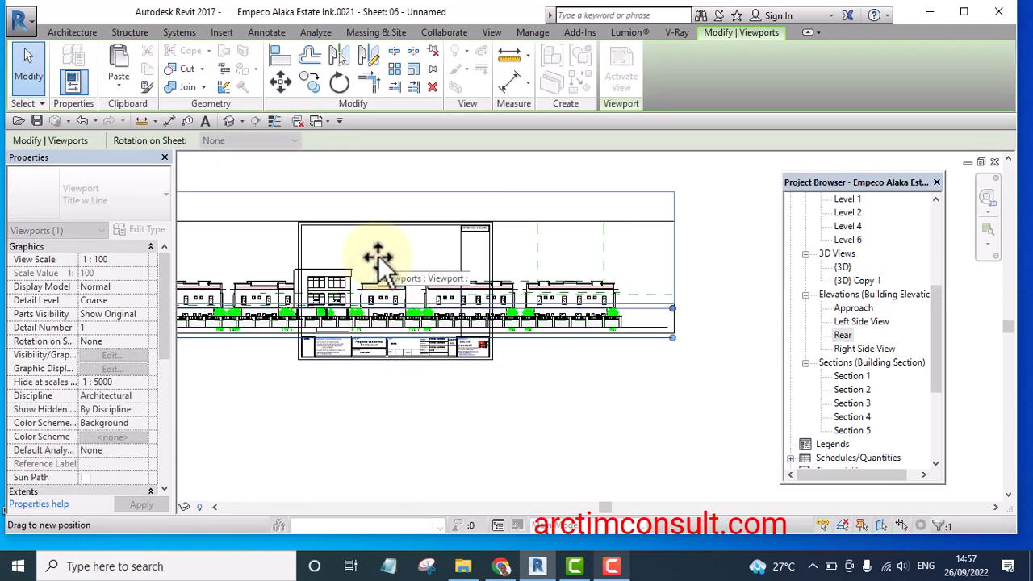
left_click(538, 373)
scroll(385, 284, "up", 2)
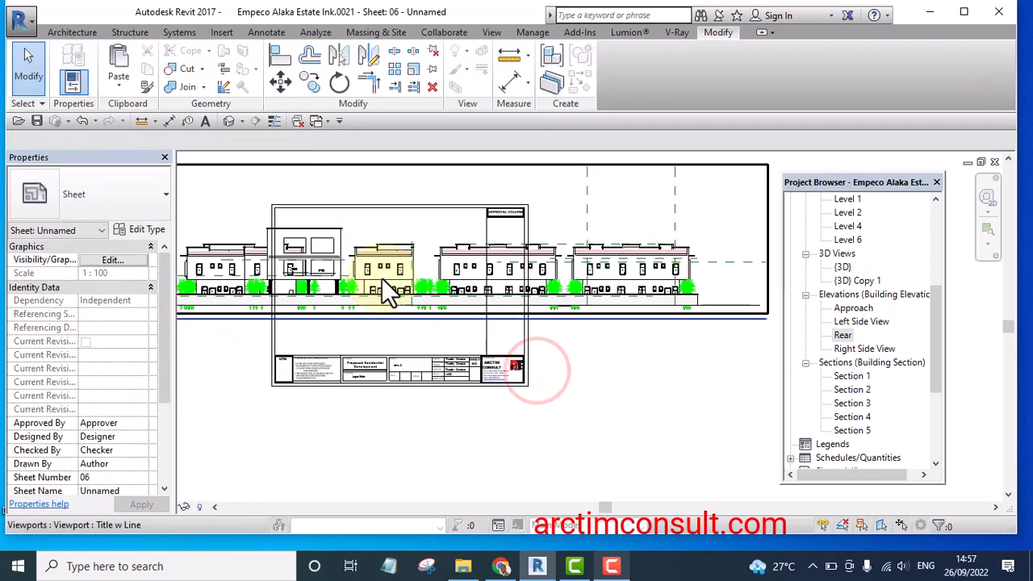
scroll(560, 327, "down", 4)
scroll(506, 326, "up", 5)
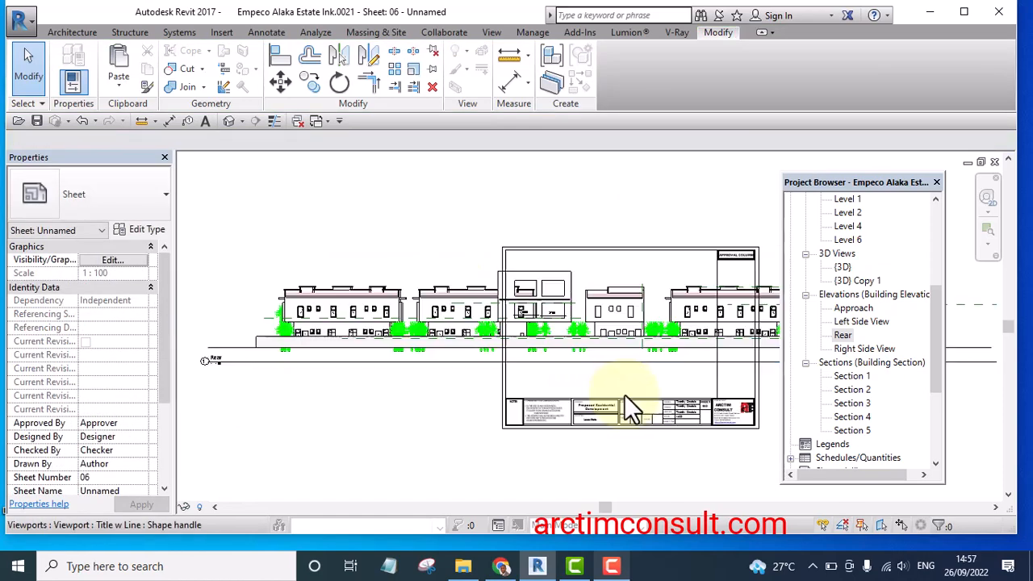
middle_click_drag(638, 392, 509, 323)
left_click_drag(504, 308, 546, 323)
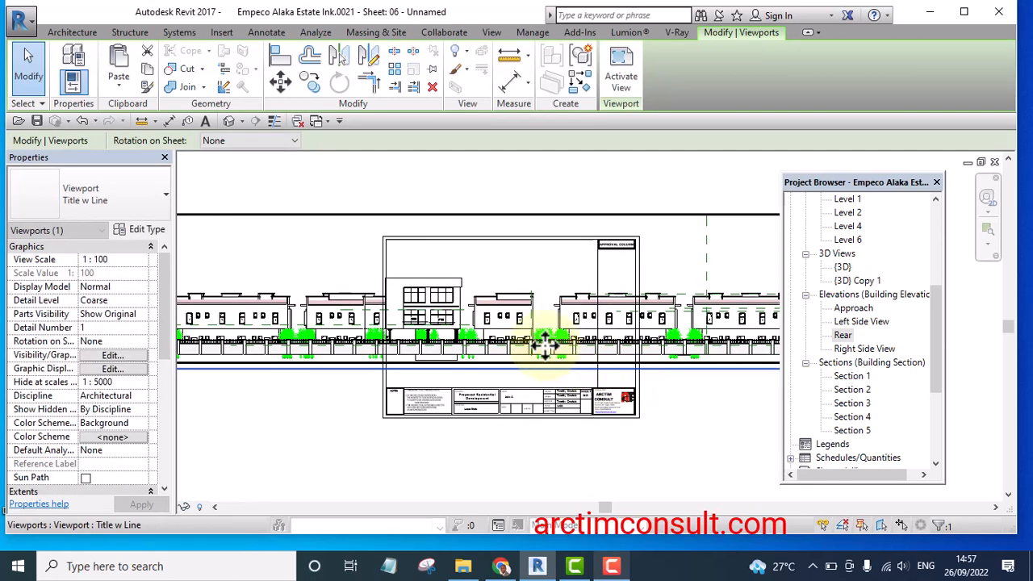
scroll(460, 337, "up", 3)
scroll(489, 339, "down", 5)
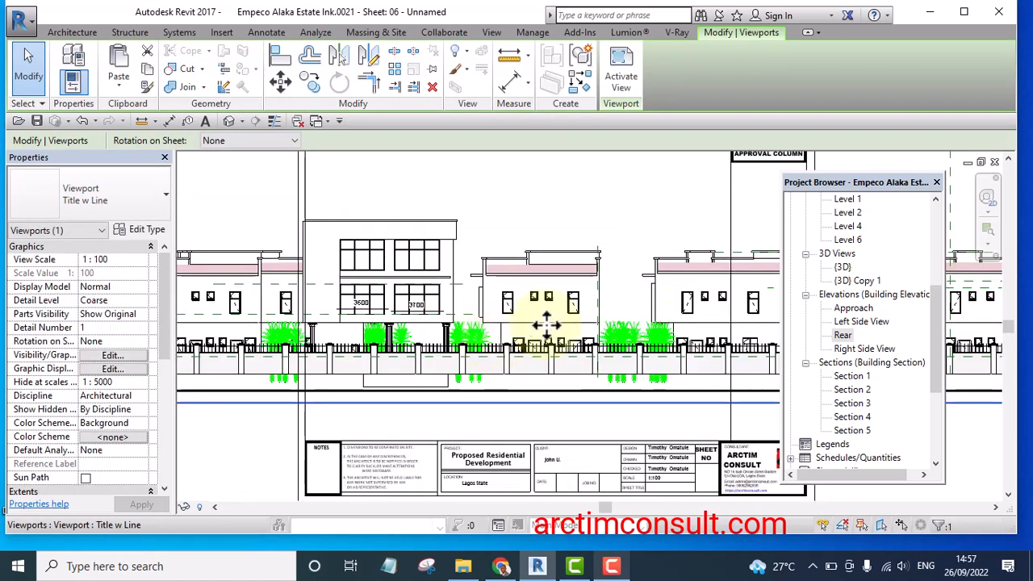
scroll(484, 331, "up", 4)
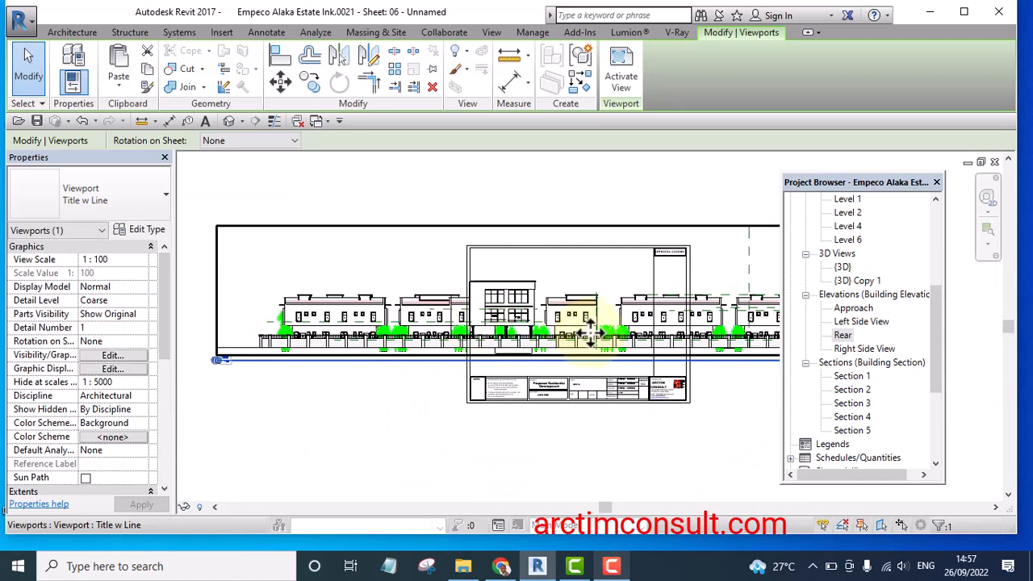
scroll(598, 358, "down", 4)
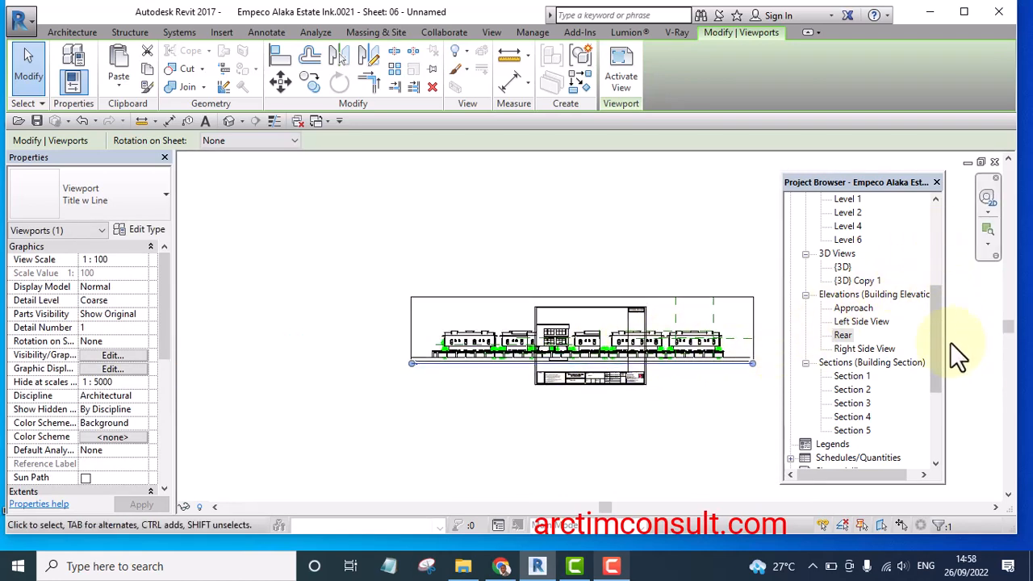
Open the Level 1 floor plan and examine the site layout with its surrounding elevation markers
left_click_drag(937, 331, 933, 198)
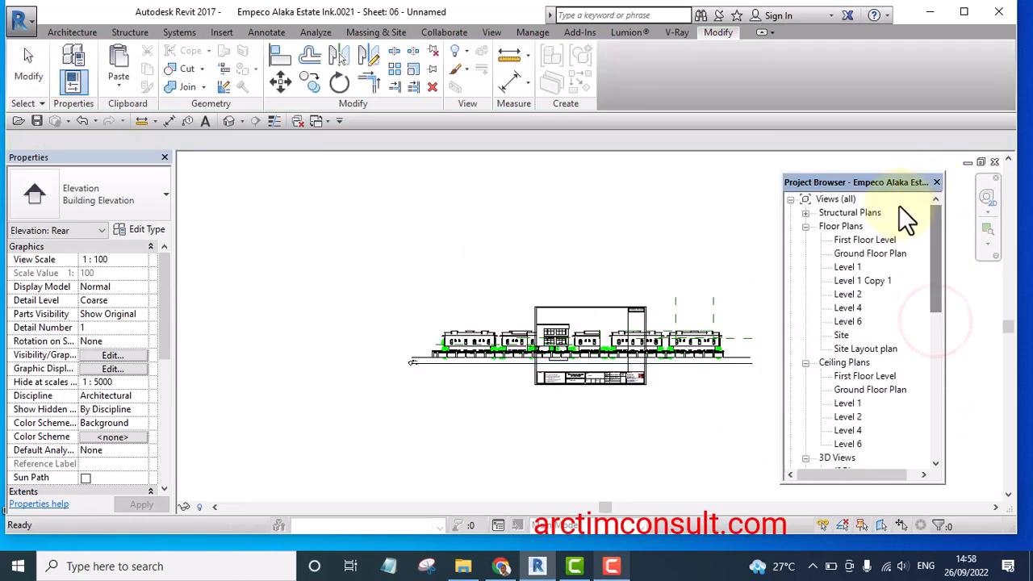
double_click(851, 266)
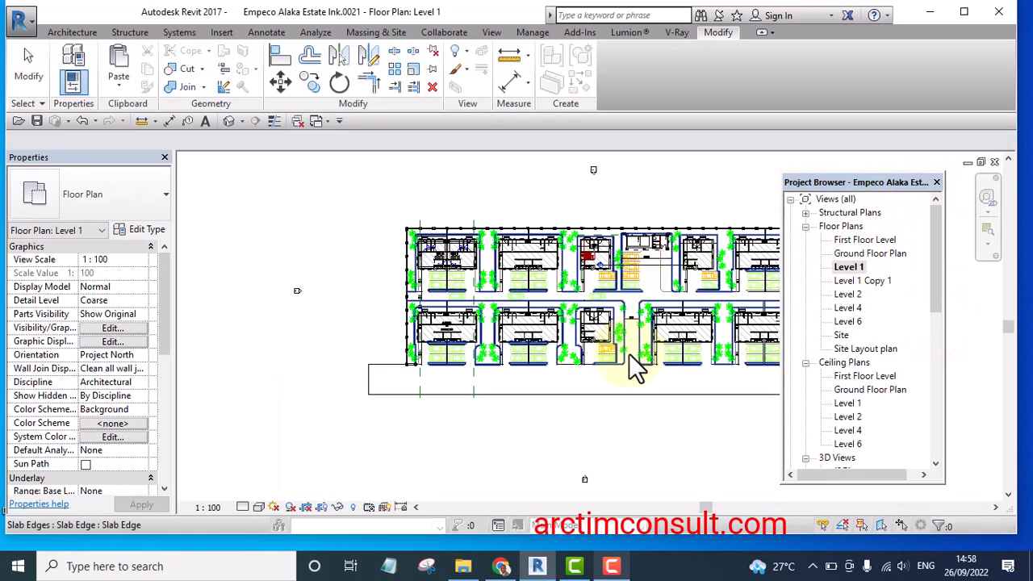
middle_click_drag(643, 369, 505, 360)
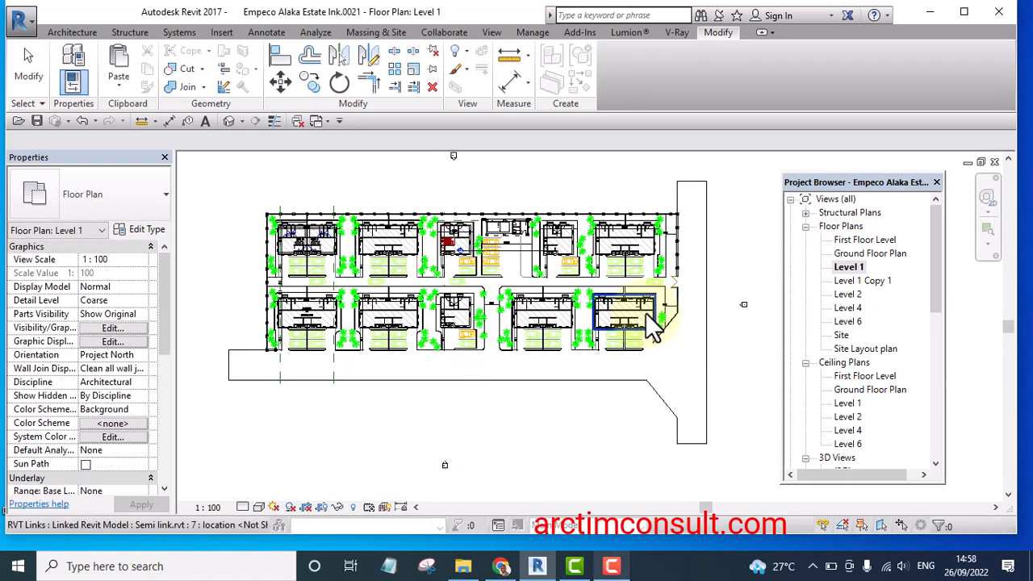
scroll(646, 313, "down", 2)
scroll(554, 398, "up", 2)
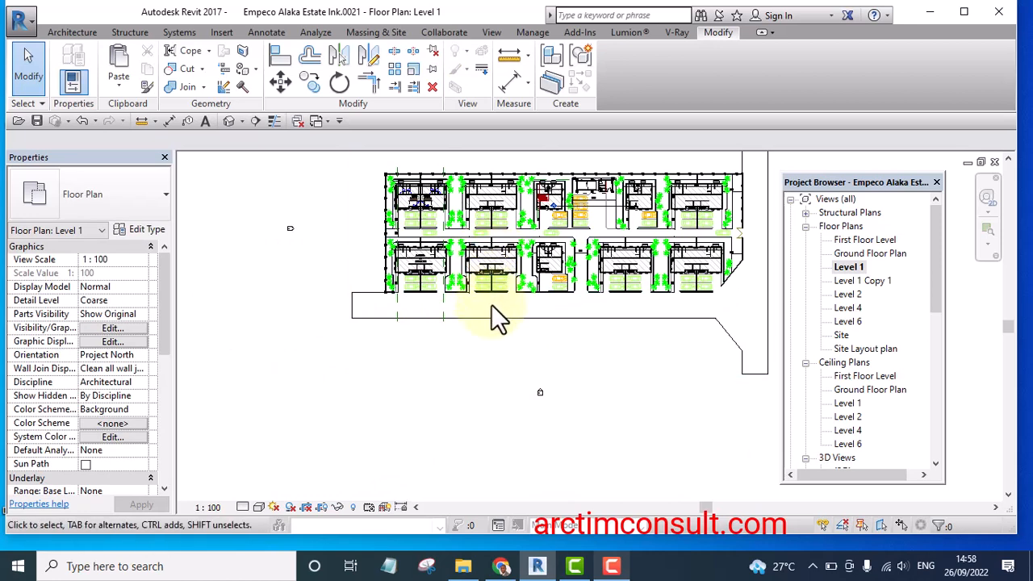
middle_click_drag(492, 307, 468, 343)
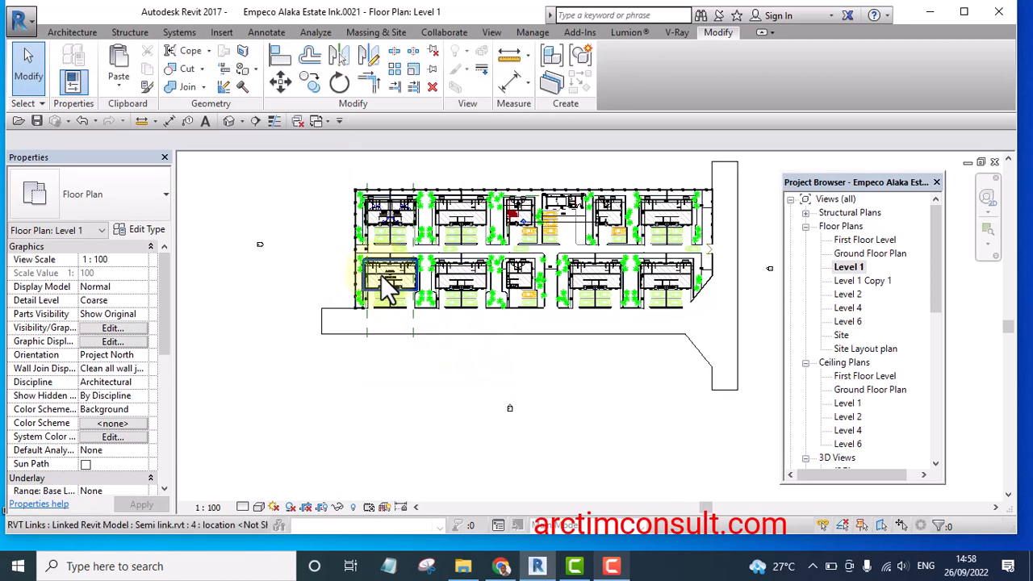
scroll(468, 339, "down", 1)
scroll(487, 300, "up", 2)
scroll(498, 284, "down", 2)
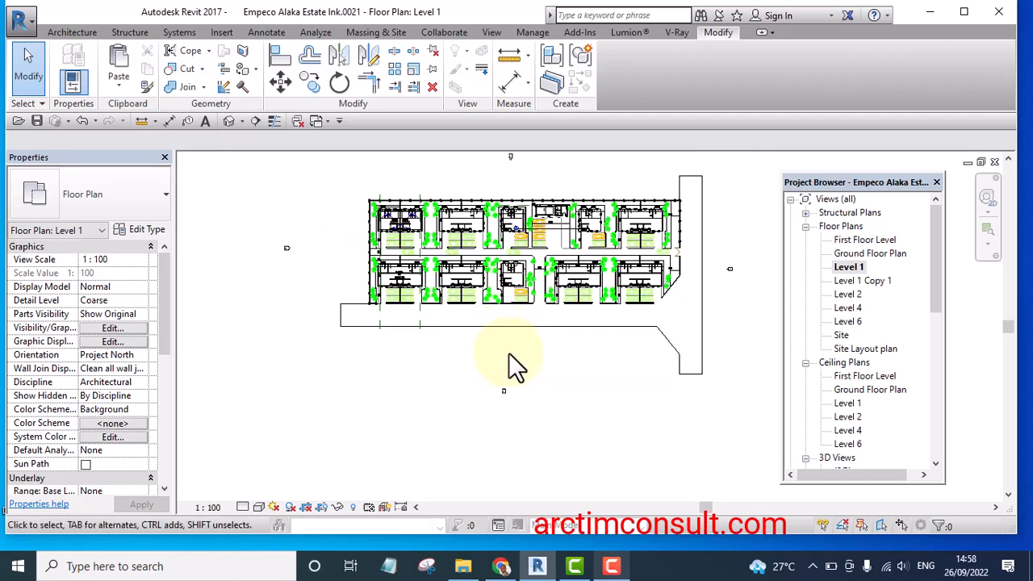
scroll(482, 377, "up", 1)
Move the Approach elevation marker from below the site into the front yard of the detached house in the lower row
left_click_drag(279, 358, 608, 456)
left_click_drag(505, 396, 502, 299)
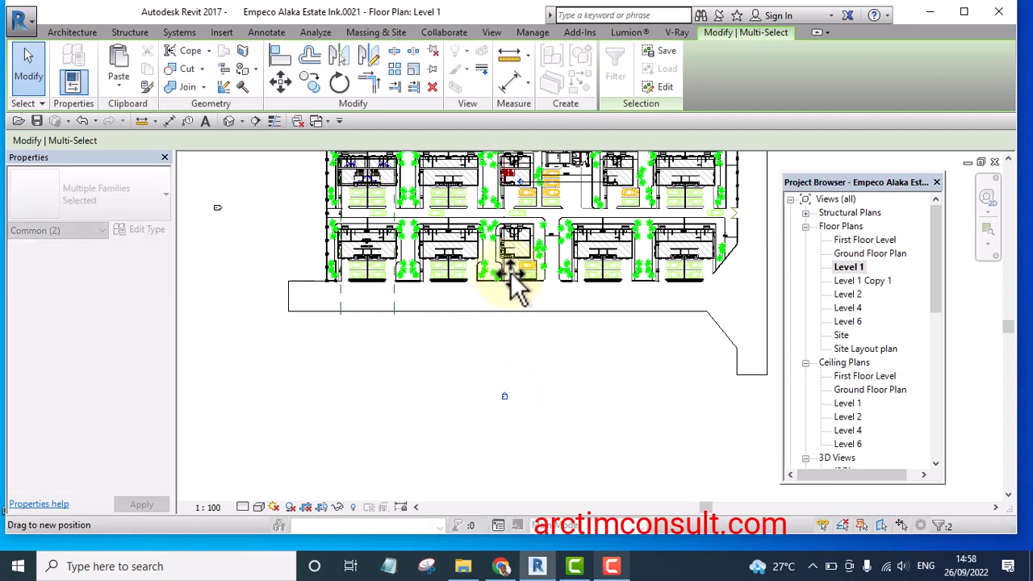
left_click_drag(510, 275, 511, 275)
scroll(515, 267, "up", 5)
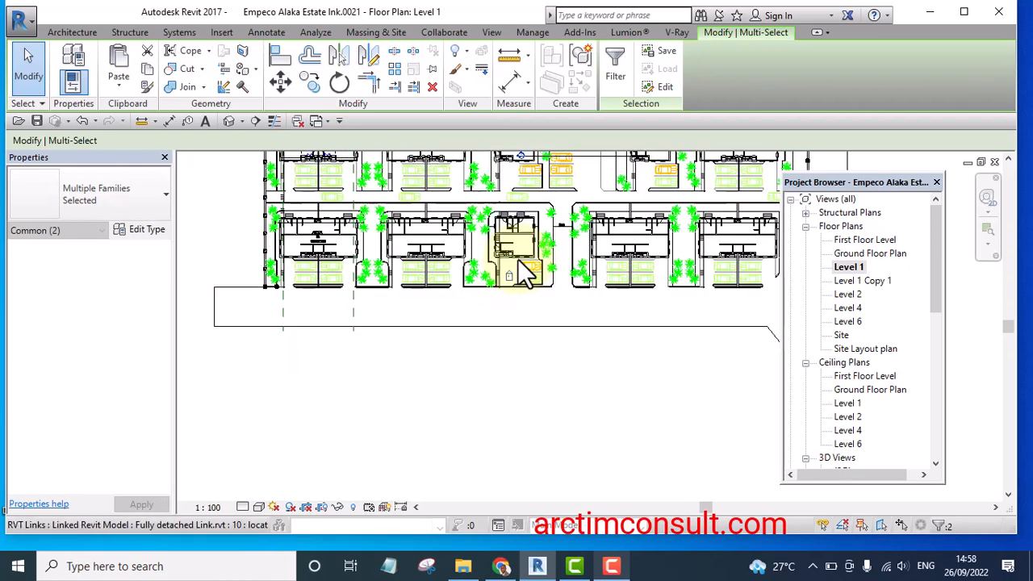
scroll(534, 325, "down", 4)
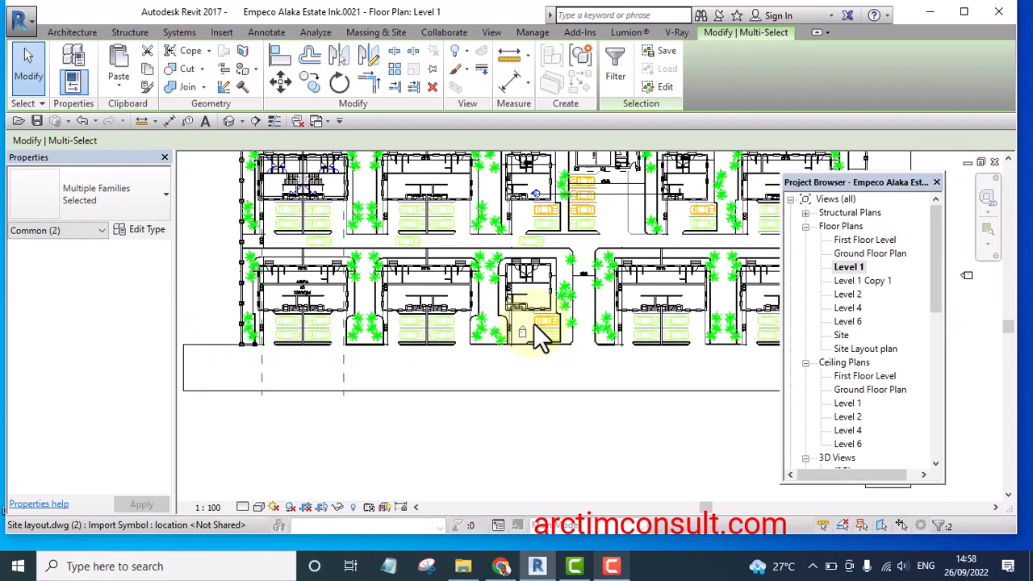
scroll(516, 327, "up", 2)
scroll(529, 332, "up", 3)
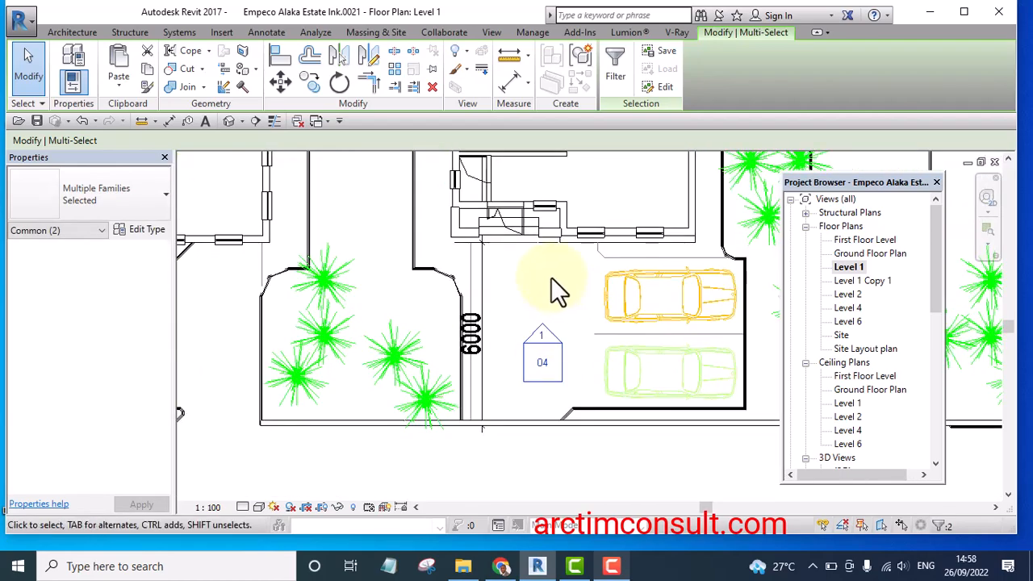
Open the Approach elevation view from its relocated marker in the Level 1 plan
scroll(554, 288, "down", 5)
scroll(565, 363, "down", 3)
scroll(508, 346, "up", 3)
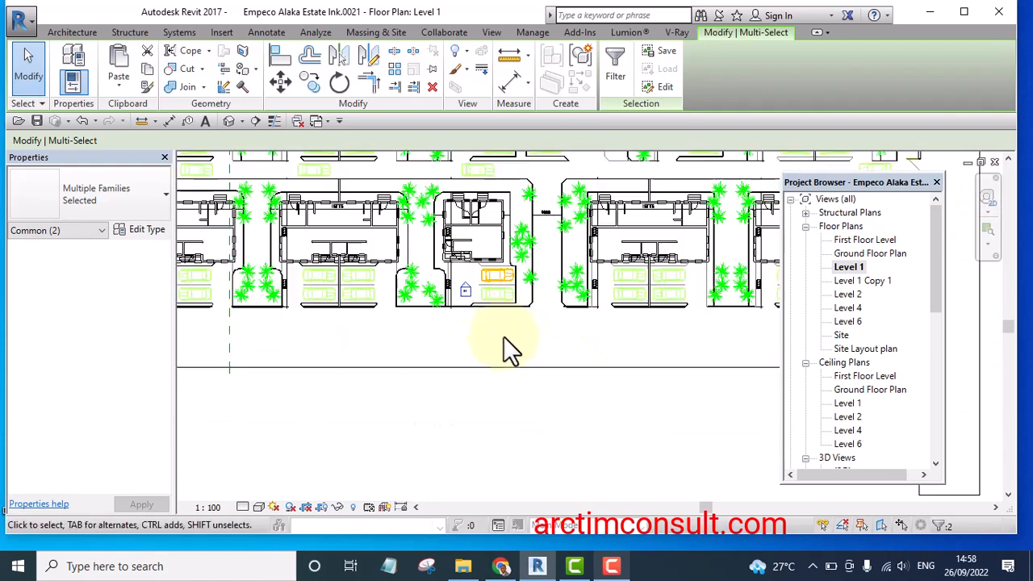
scroll(472, 296, "up", 3)
scroll(471, 296, "up", 5)
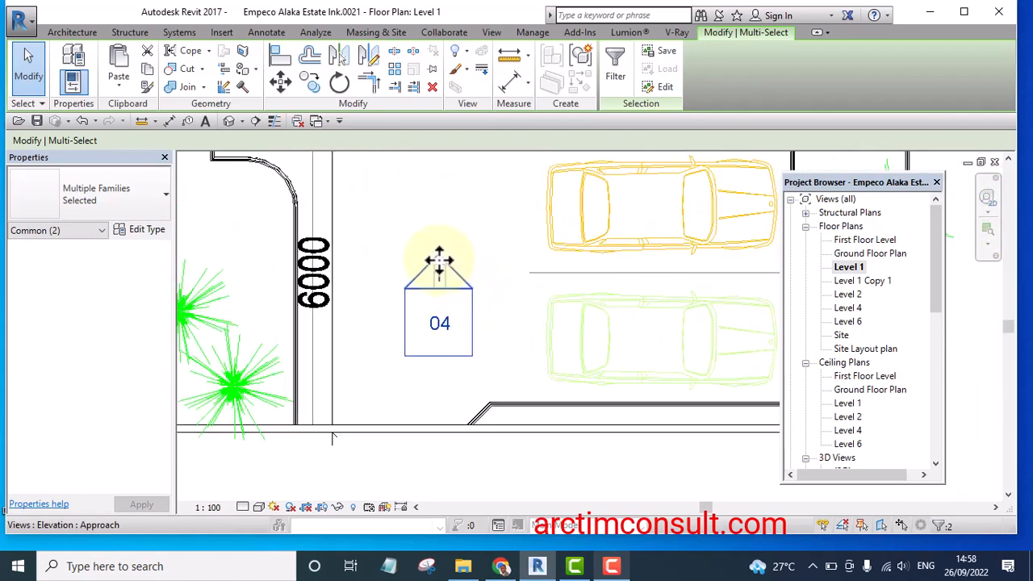
left_click(437, 258)
double_click(437, 258)
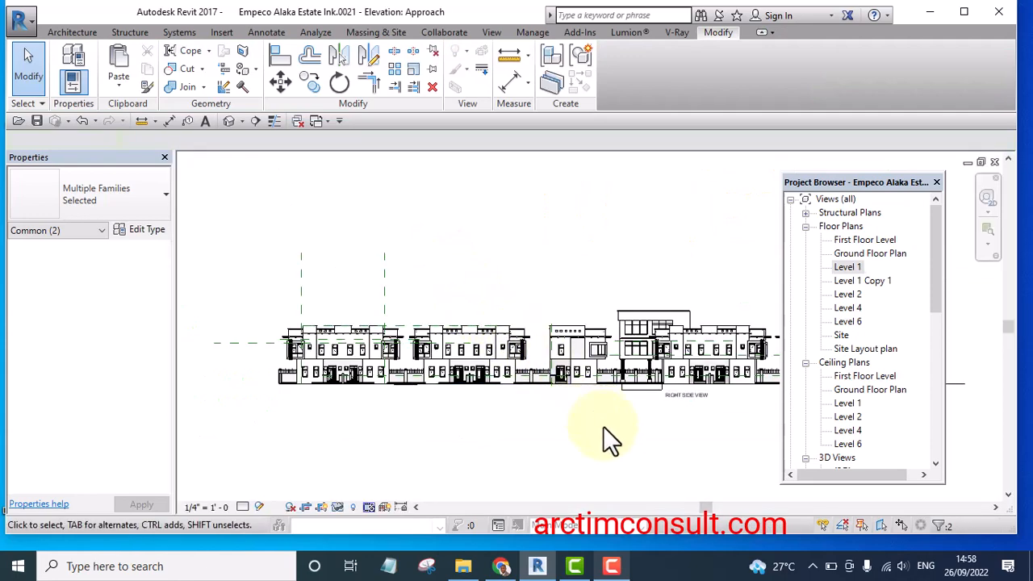
Turn on view cropping for the Approach elevation
scroll(600, 423, "up", 2)
middle_click_drag(599, 422, 521, 411)
scroll(491, 348, "up", 5)
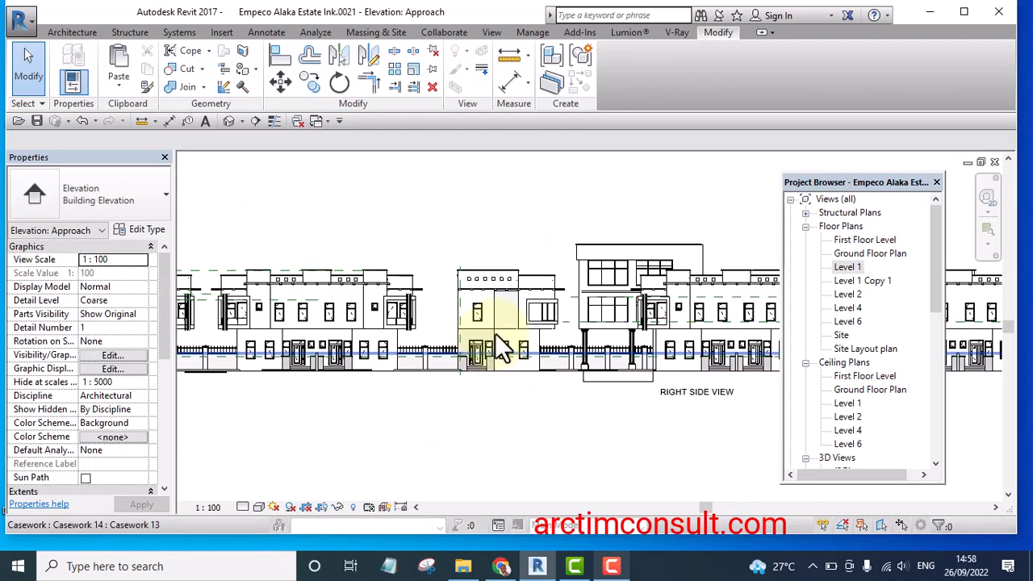
scroll(475, 398, "down", 5)
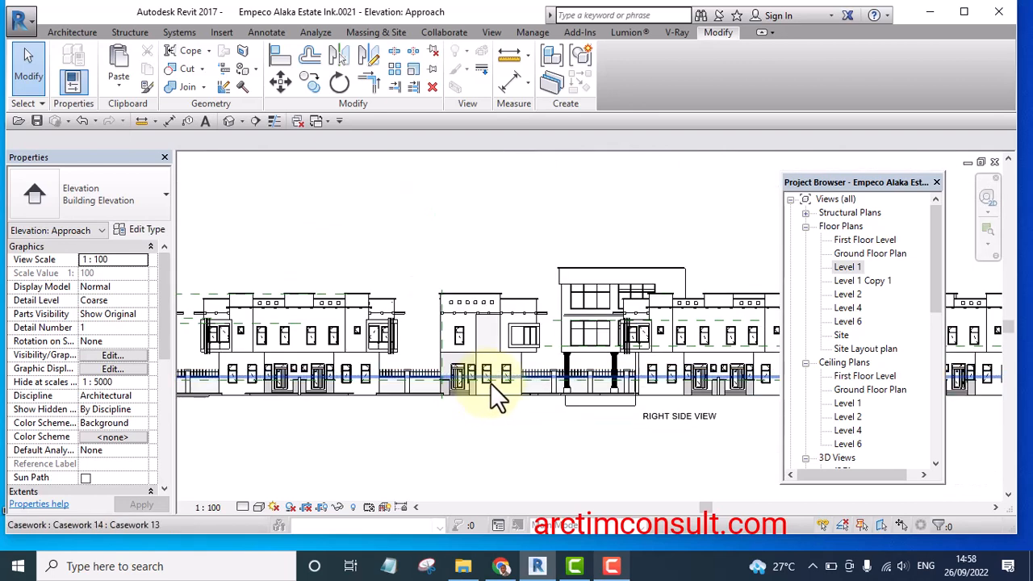
middle_click_drag(530, 449, 506, 473)
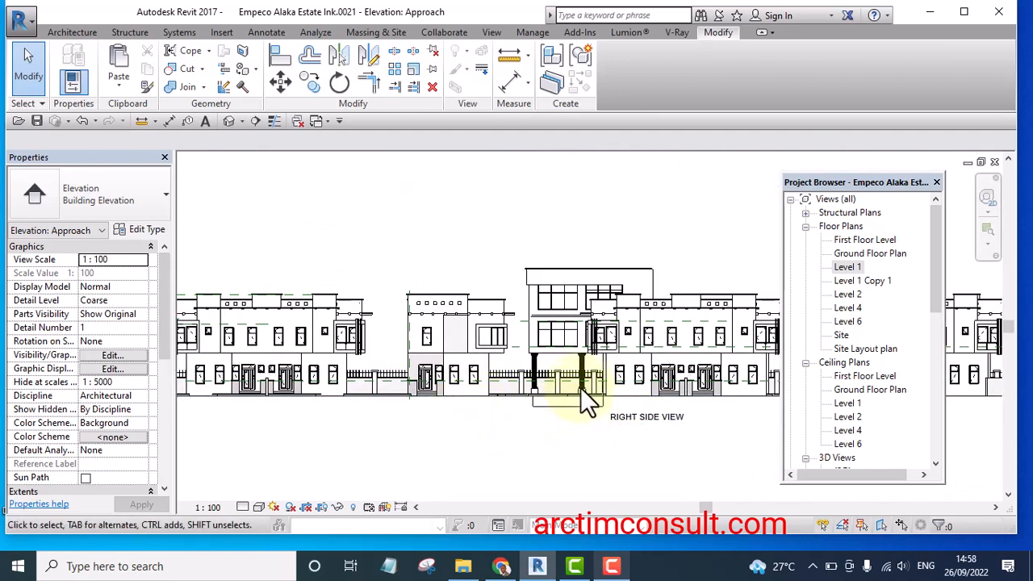
scroll(581, 389, "down", 3)
middle_click_drag(595, 436, 589, 402)
scroll(531, 380, "up", 4)
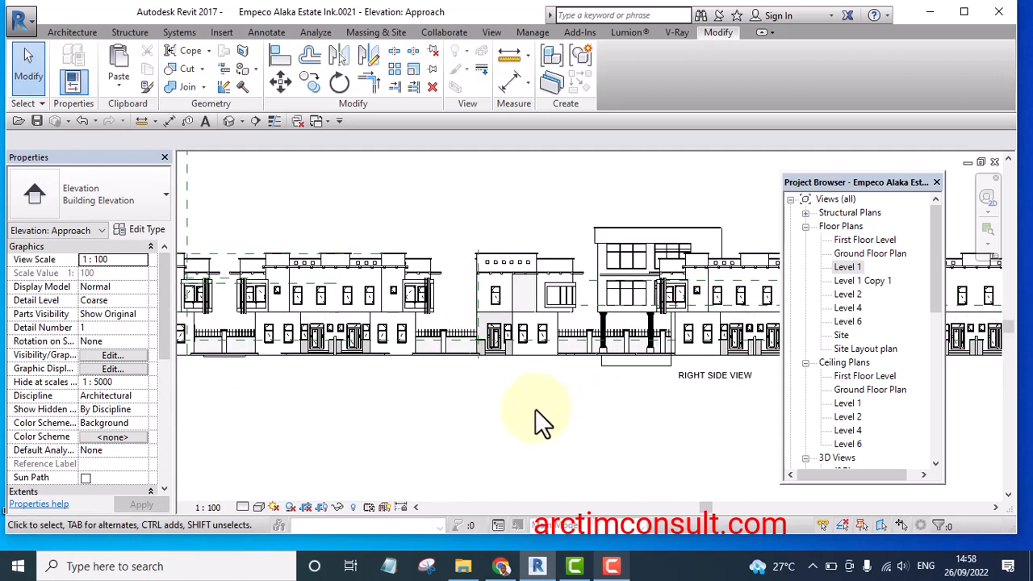
left_click(307, 506)
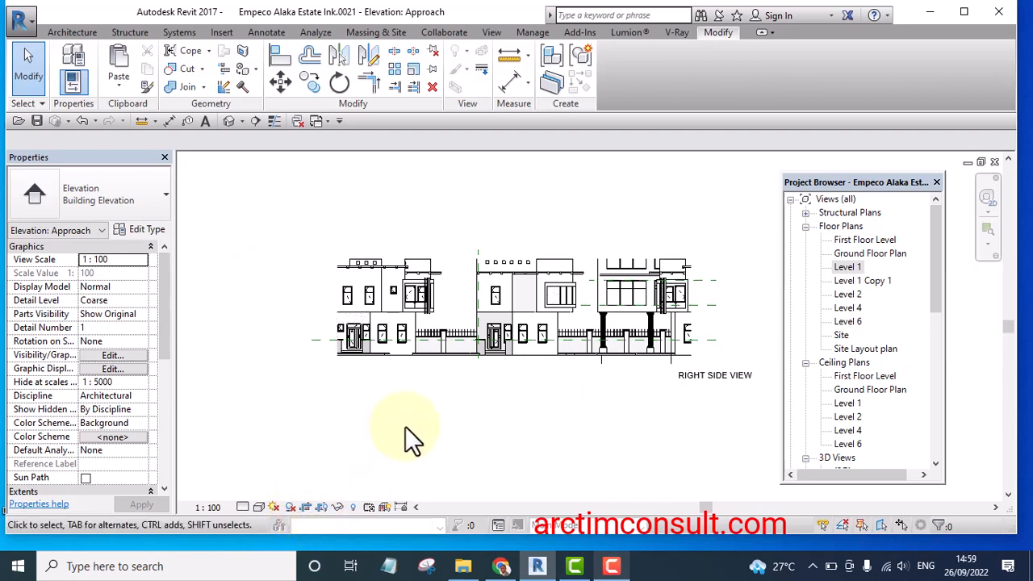
Show the Approach elevation's crop region and raise its upper edge well above the rooflines
scroll(634, 411, "down", 3)
middle_click_drag(650, 445, 615, 444)
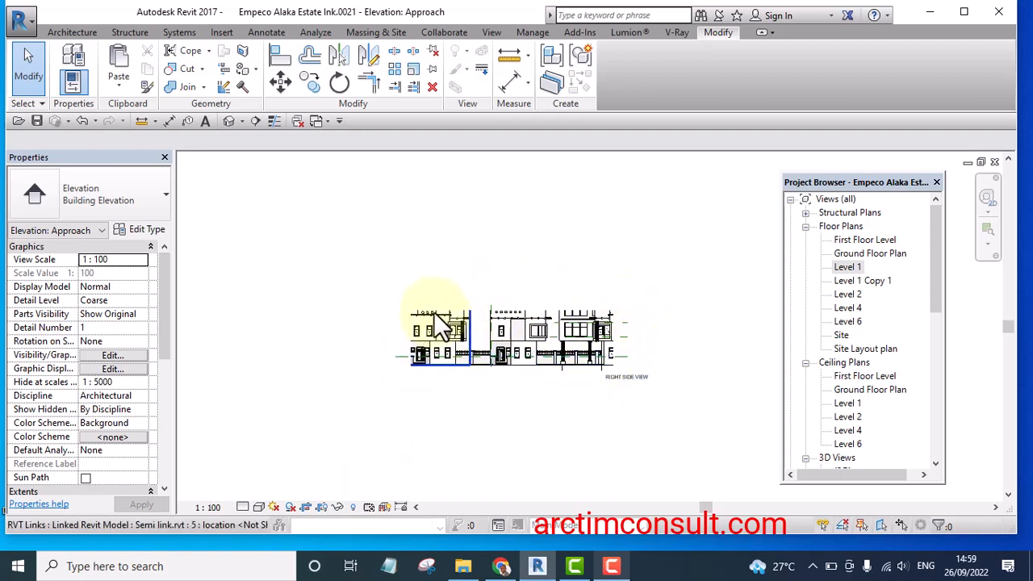
left_click(321, 506)
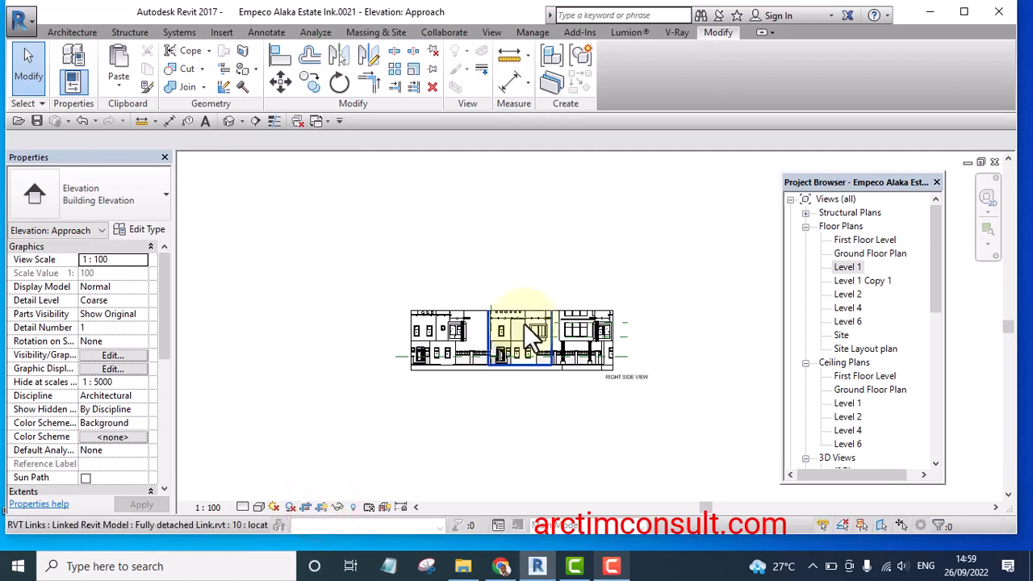
scroll(485, 310, "up", 4)
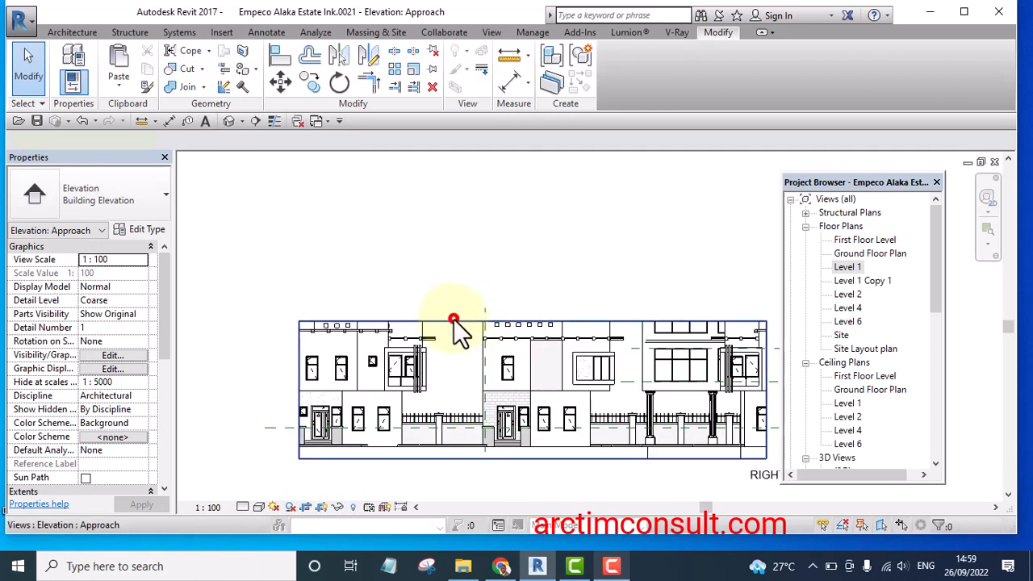
left_click(454, 320)
left_click(532, 322)
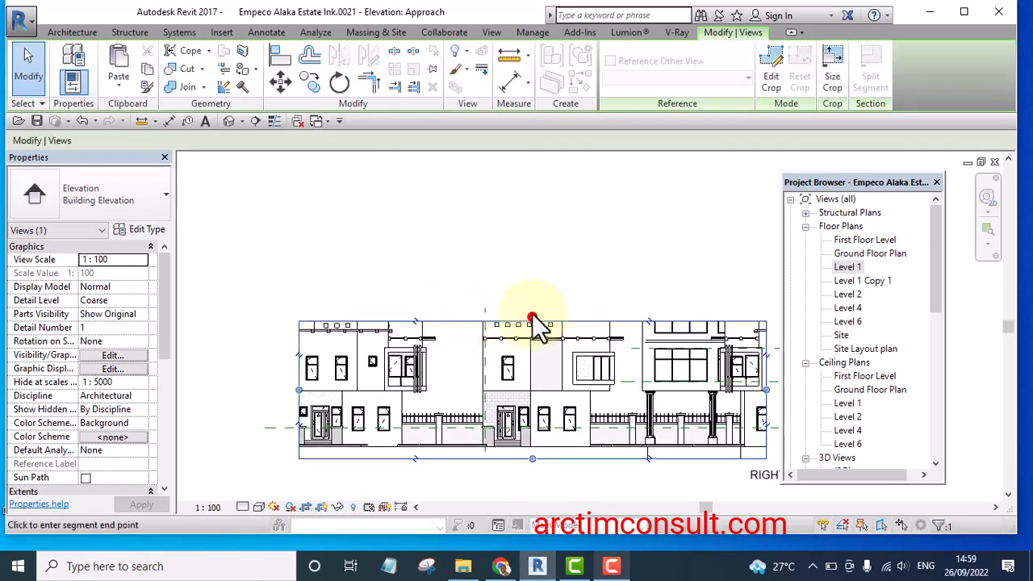
left_click(538, 240)
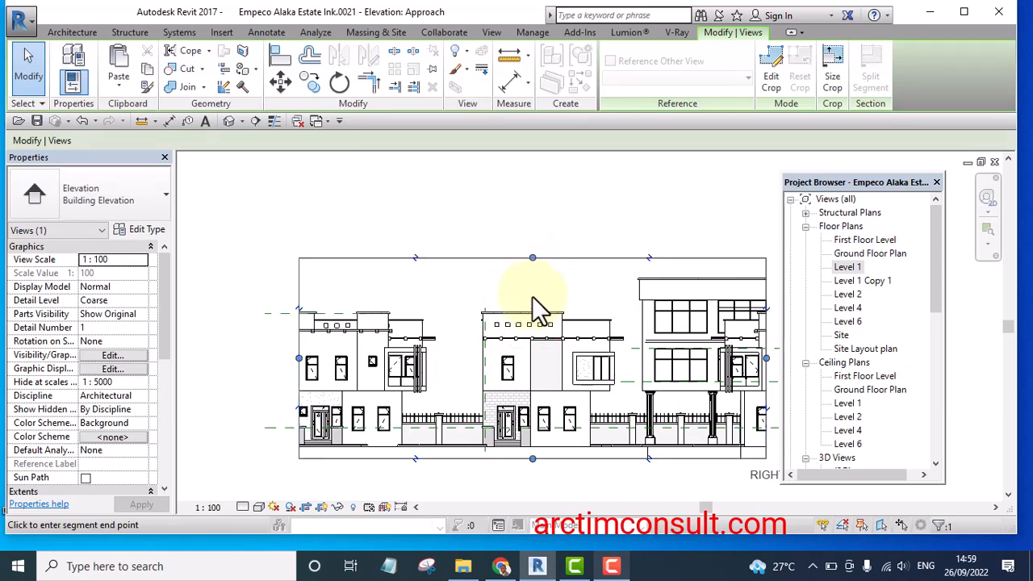
Pull both side edges of the crop region inward to frame only the middle detached house
scroll(511, 272, "down", 2)
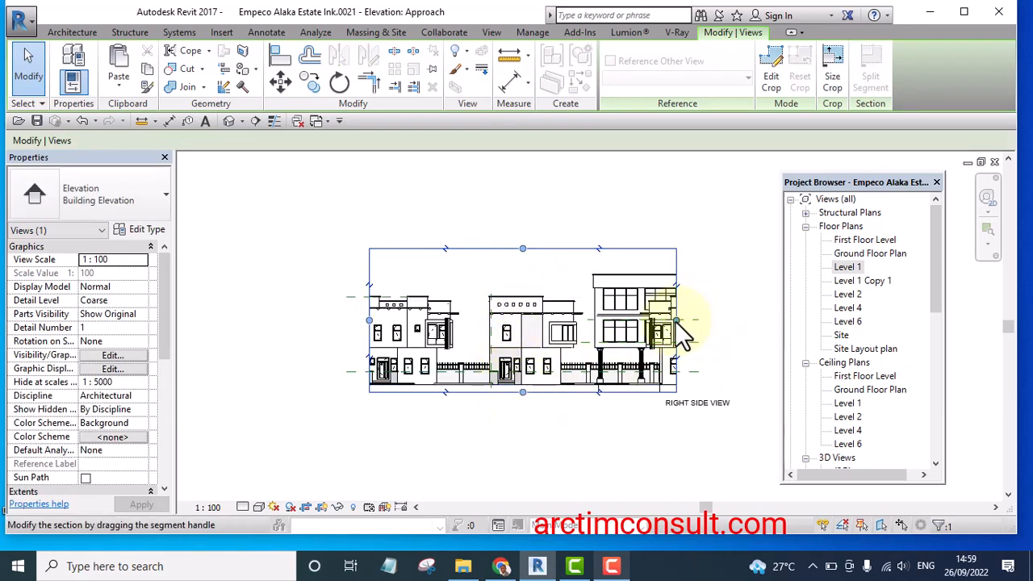
left_click_drag(675, 321, 595, 328)
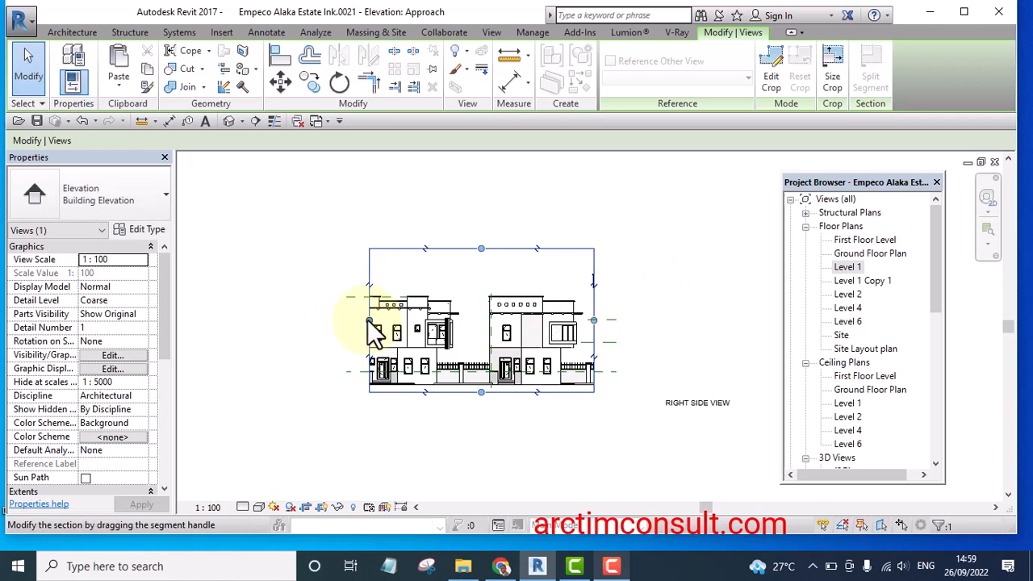
left_click_drag(369, 320, 469, 321)
left_click(664, 312)
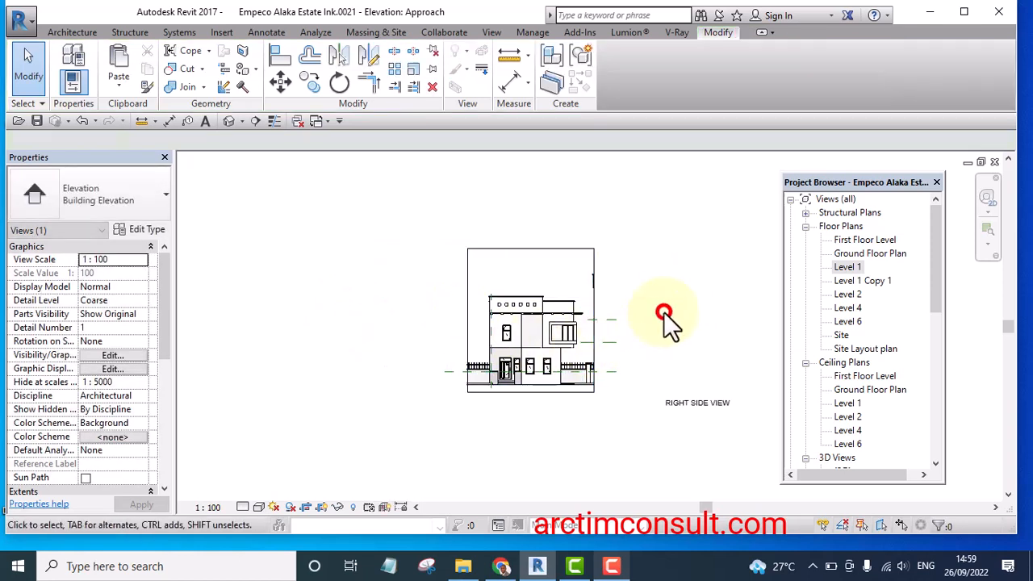
scroll(642, 363, "up", 4)
scroll(626, 335, "down", 3)
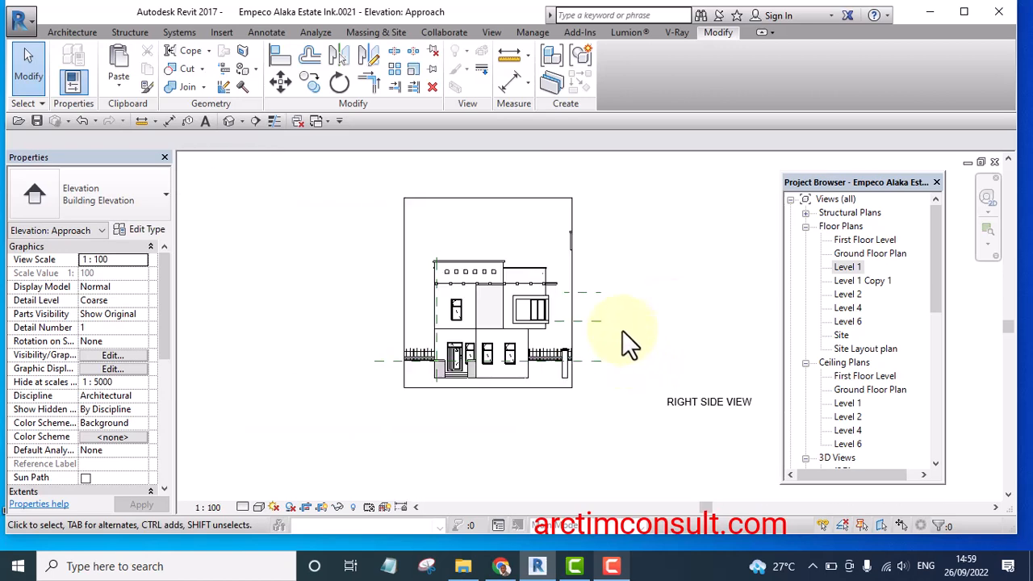
scroll(638, 492, "up", 1)
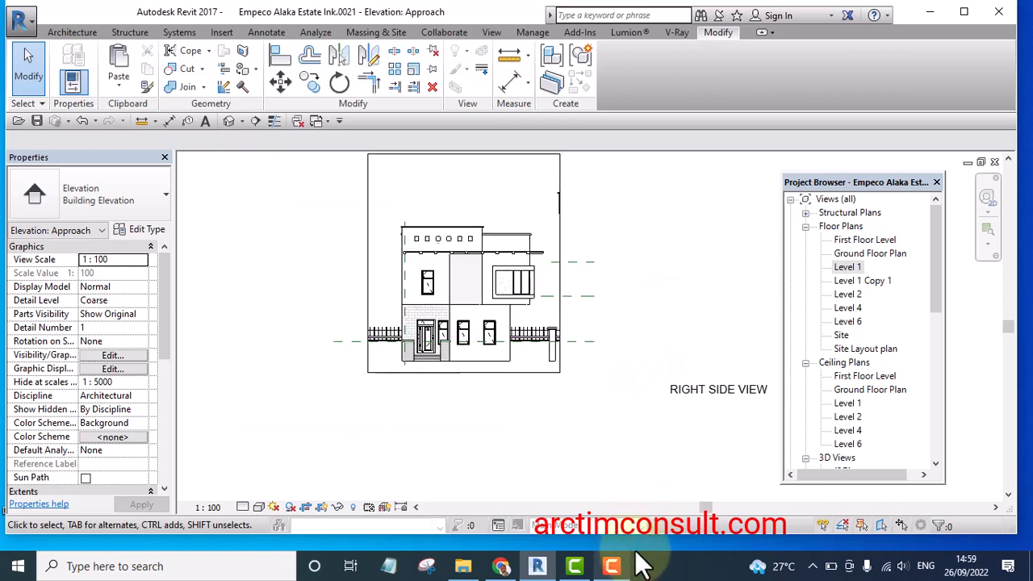
scroll(464, 424, "down", 2)
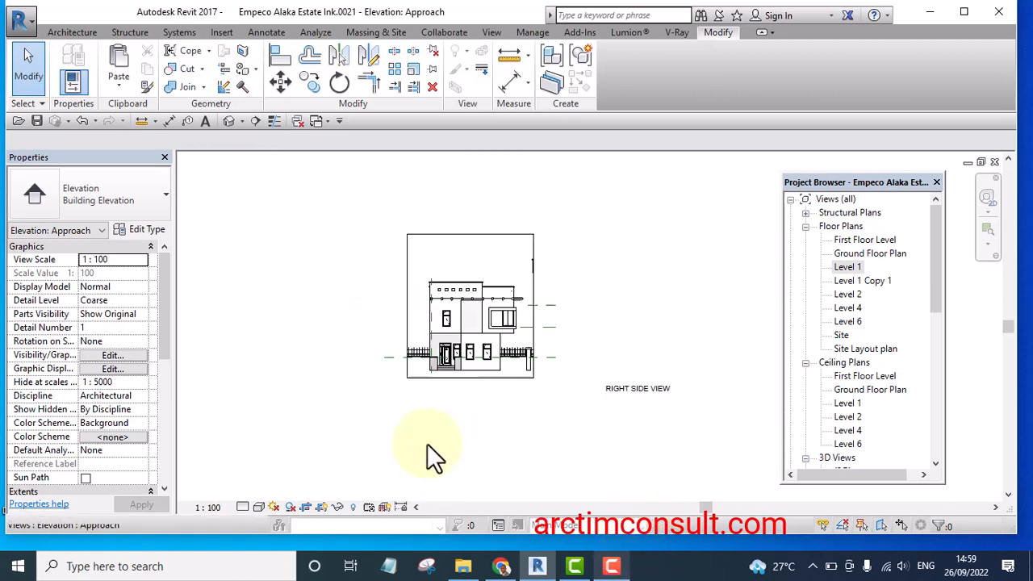
Hide the crop region and examine the stray casework element beside the roof of the detached house
left_click(320, 507)
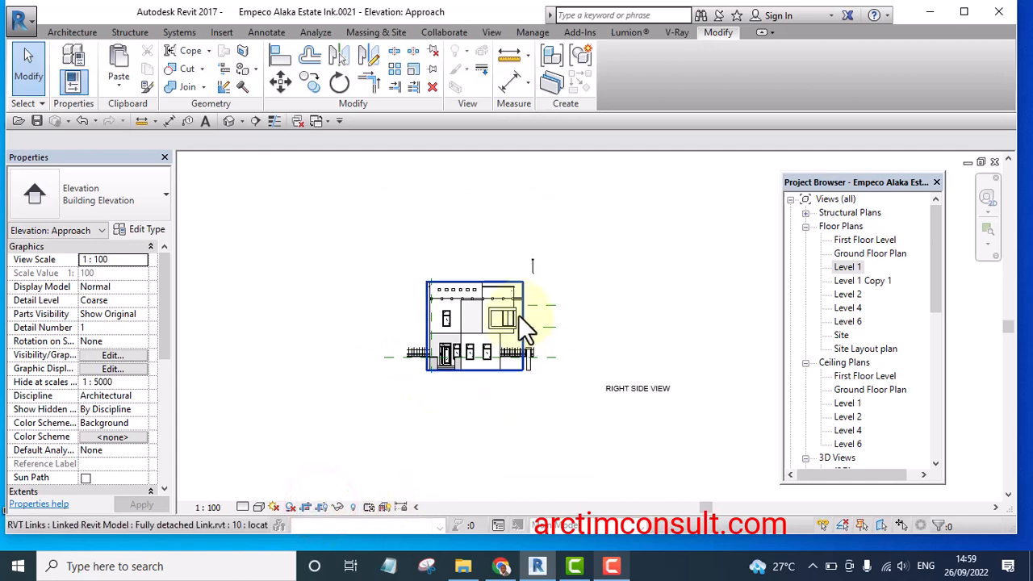
scroll(521, 307, "up", 4)
scroll(549, 210, "up", 3)
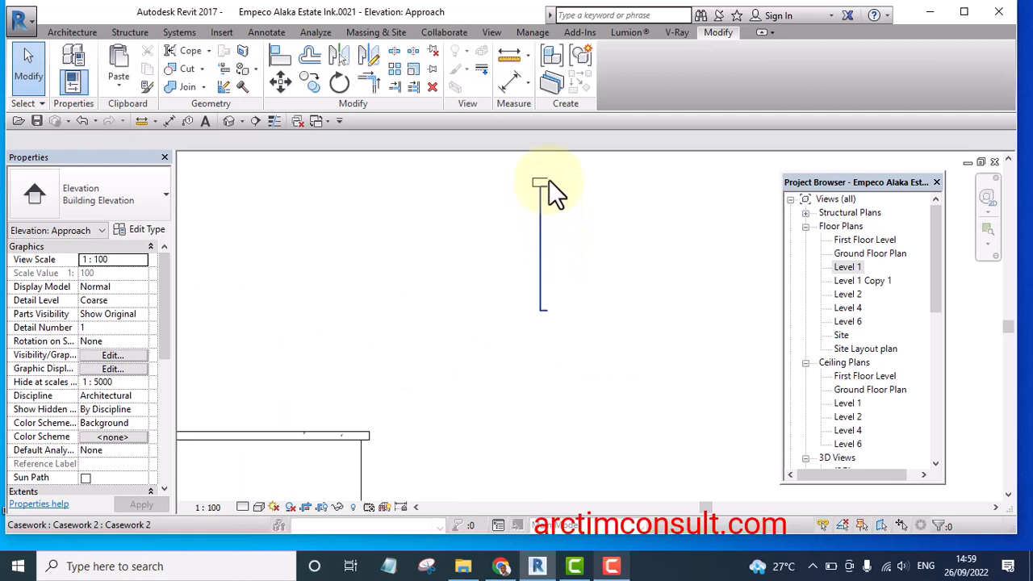
left_click_drag(540, 161, 483, 362)
left_click(441, 314)
scroll(504, 245, "down", 5)
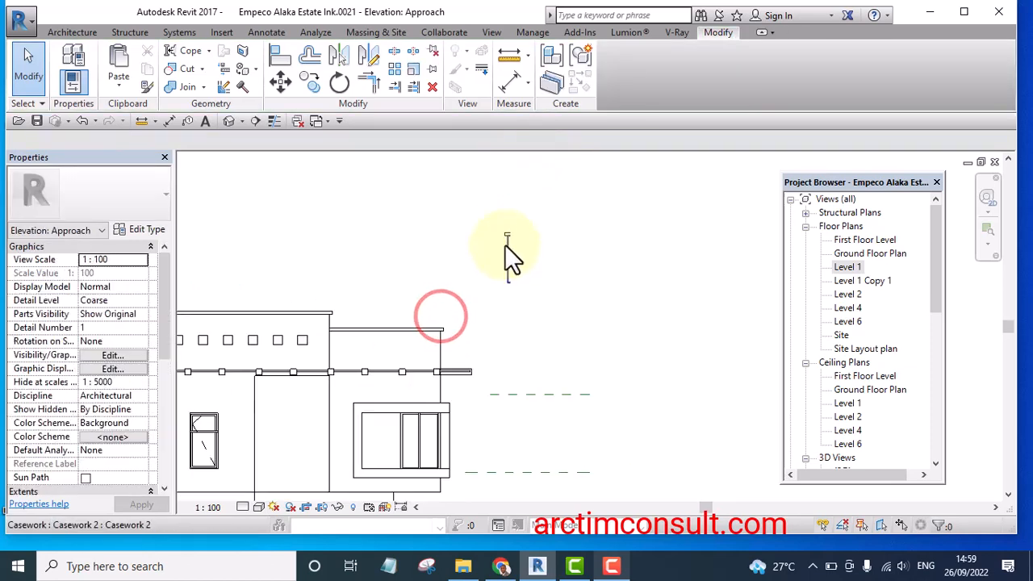
Show the crop region again and move its right edge inward to exclude the stray casework element
left_click(321, 507)
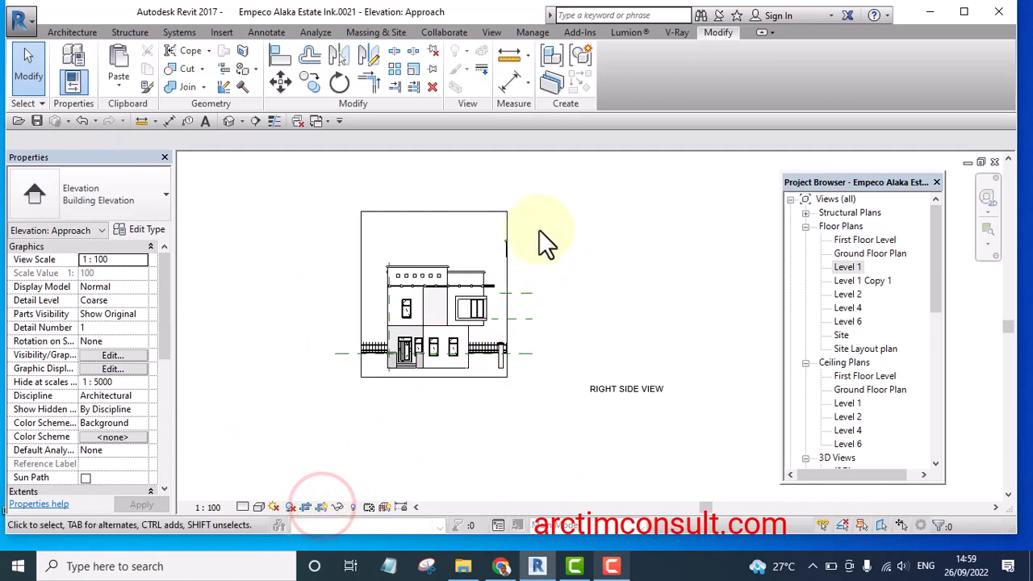
scroll(525, 226, "up", 2)
left_click(492, 223)
scroll(501, 362, "up", 1)
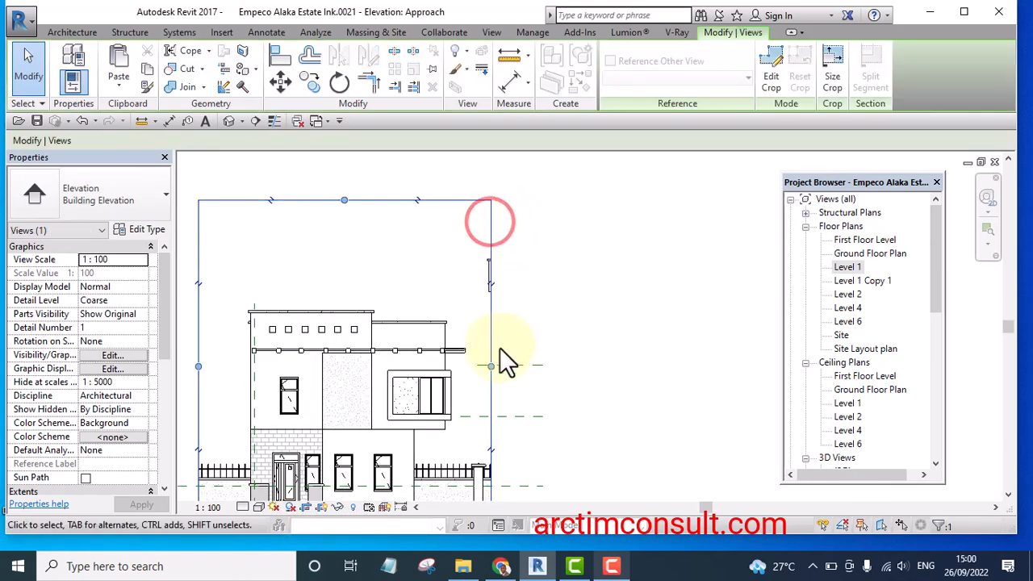
left_click_drag(489, 367, 481, 366)
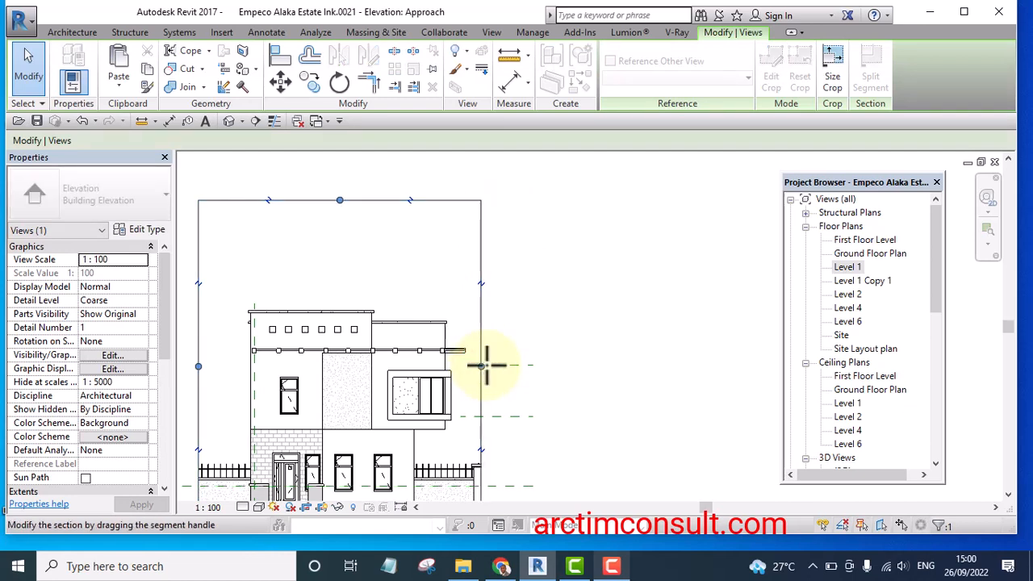
scroll(570, 290, "down", 5)
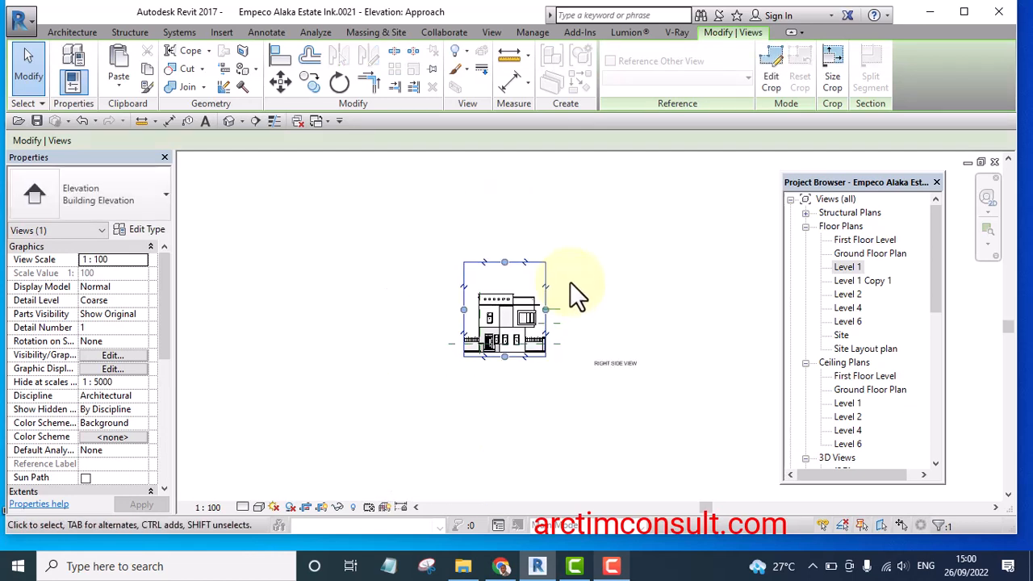
Hide the crop region boundary and check the cropped Approach elevation
left_click(320, 507)
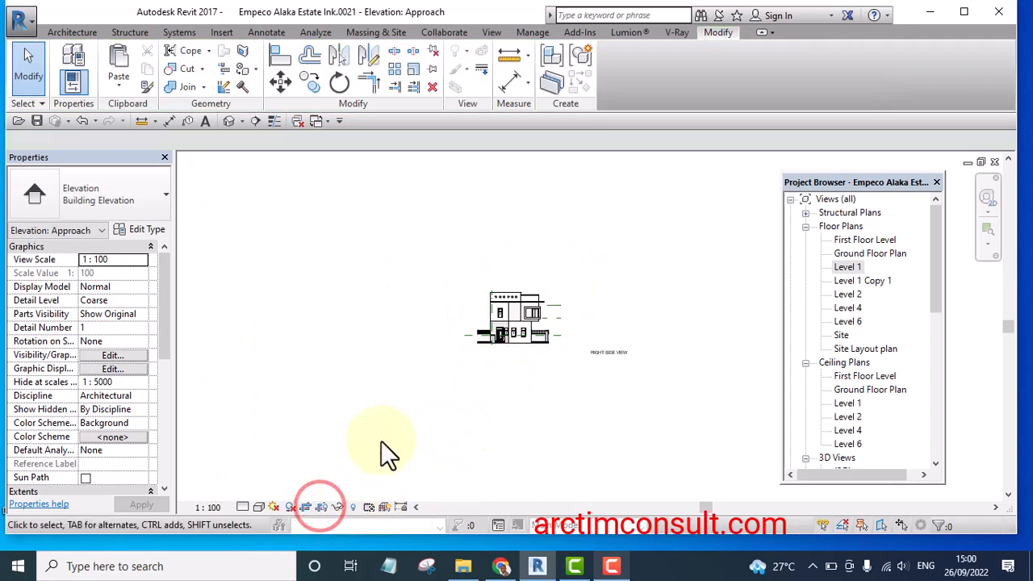
scroll(557, 347, "up", 3)
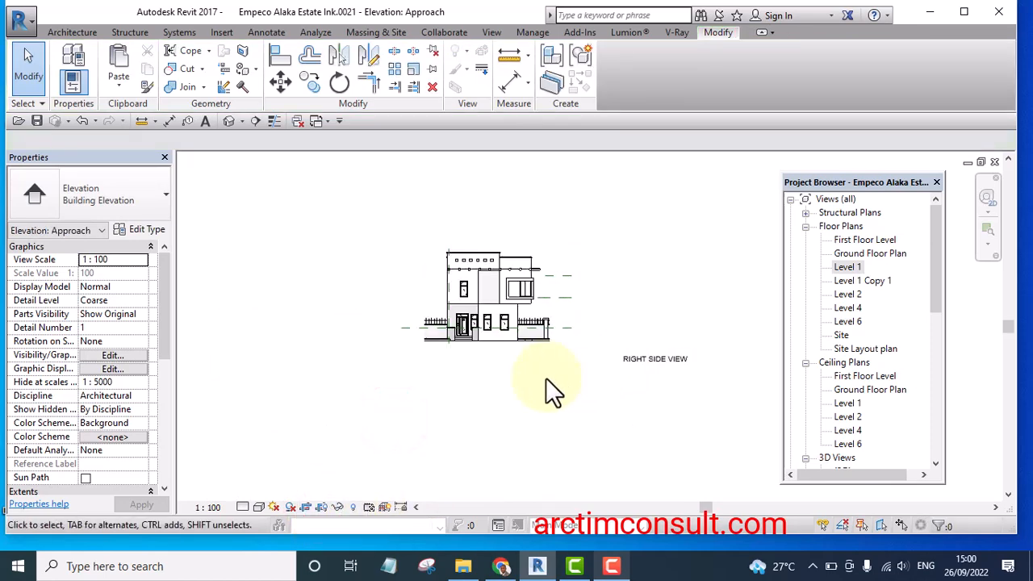
scroll(551, 303, "up", 4)
scroll(679, 331, "down", 2)
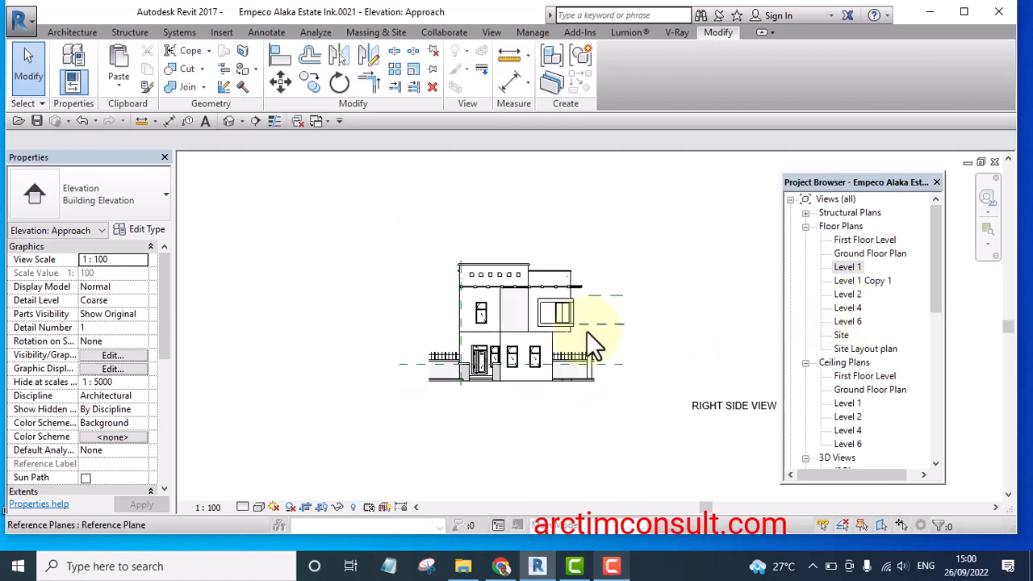
Delete the three horizontal reference planes extending beside the house in the Approach elevation
scroll(616, 319, "up", 5)
left_click(628, 315)
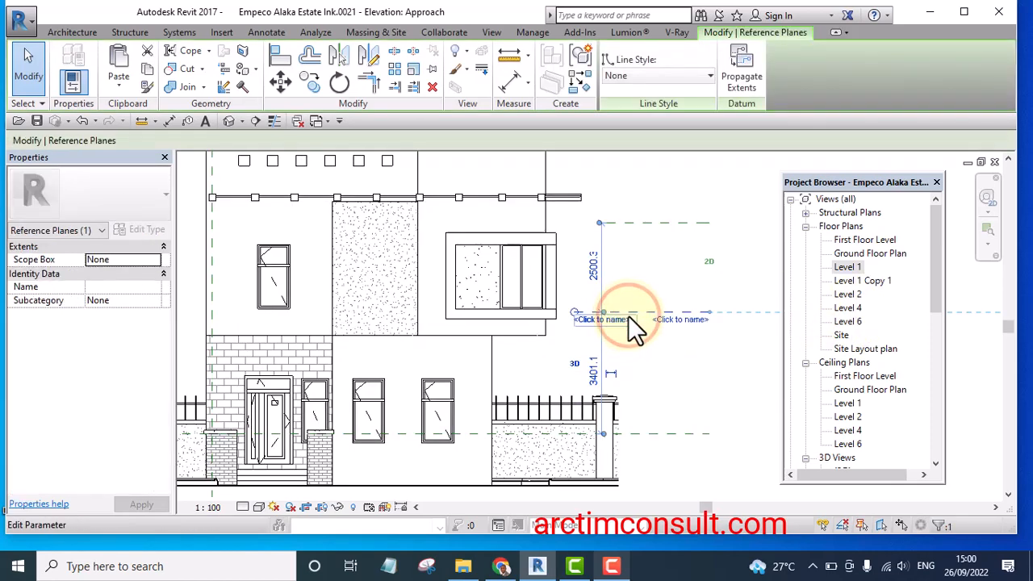
key("Escape")
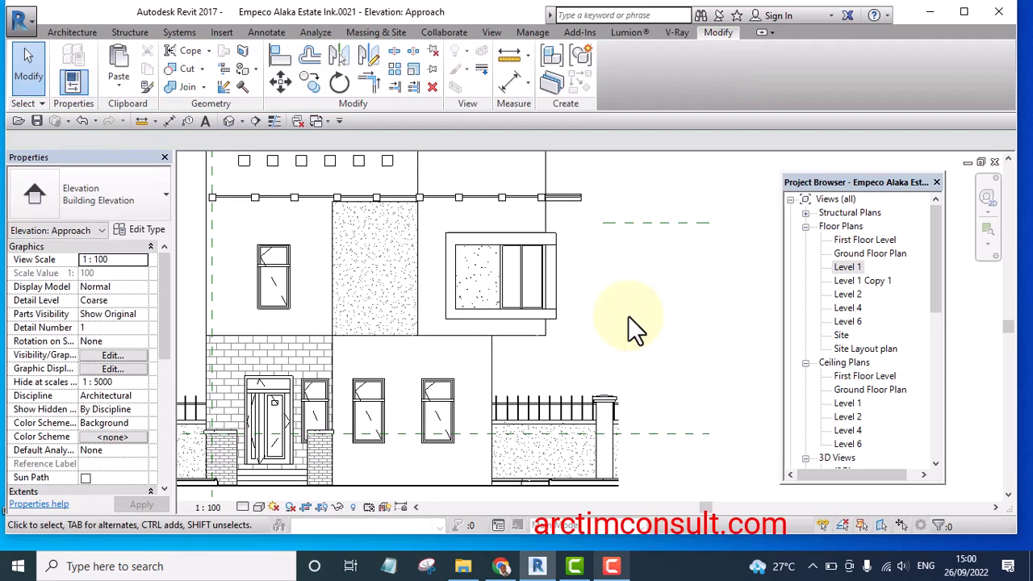
scroll(550, 297, "down", 2)
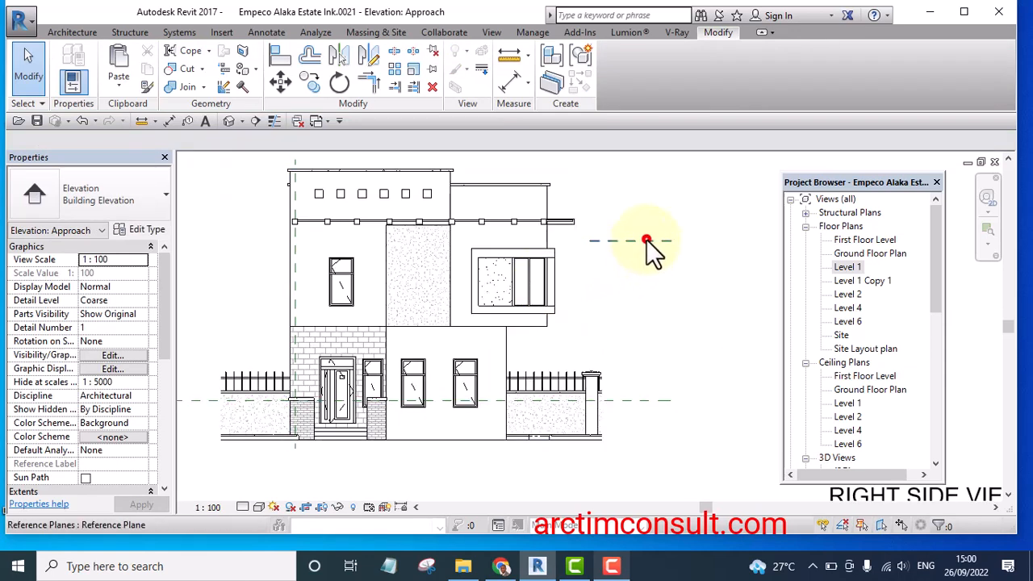
left_click(647, 239)
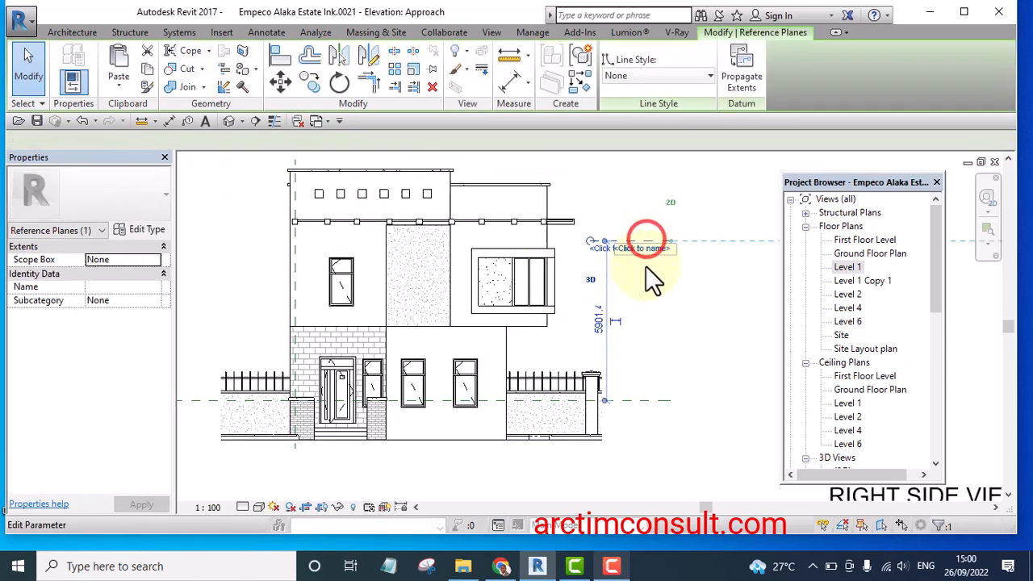
left_click(646, 402)
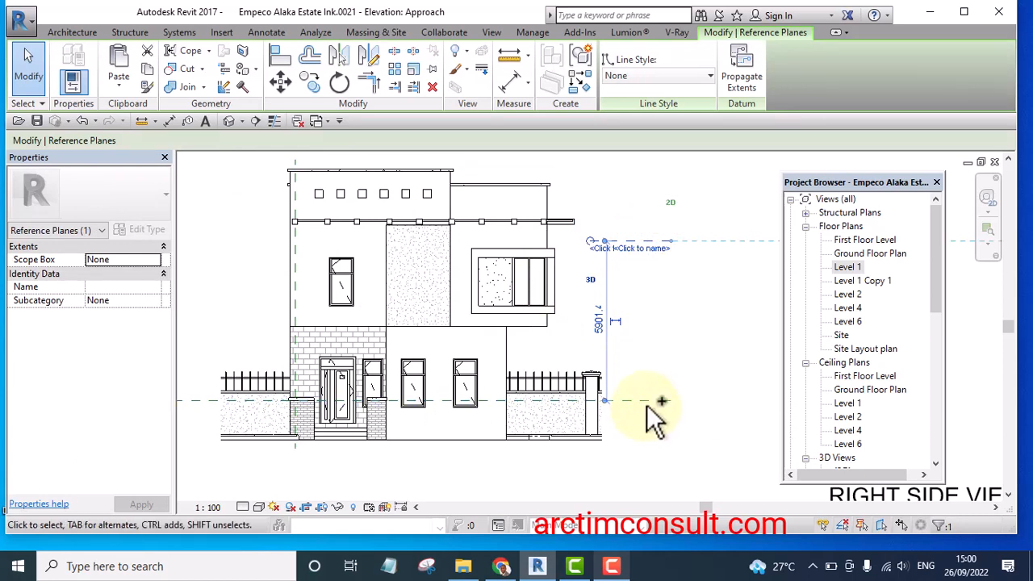
left_click(645, 402, "ctrl")
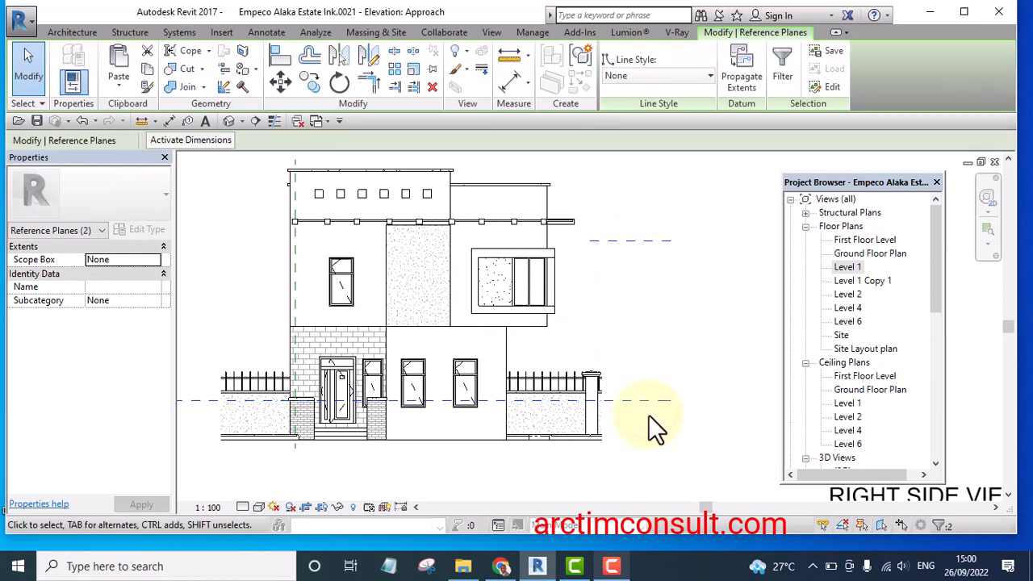
key("Delete")
scroll(621, 379, "down", 3)
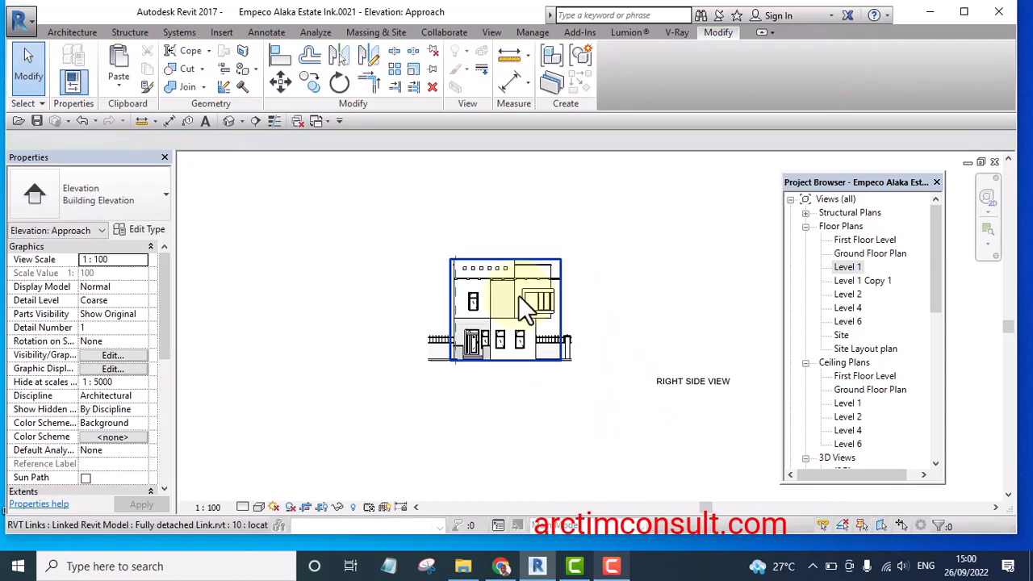
Open sheet 06 - Unnamed and delete the oversized elevation viewport overlapping its title block
scroll(581, 372, "up", 3)
scroll(509, 364, "down", 2)
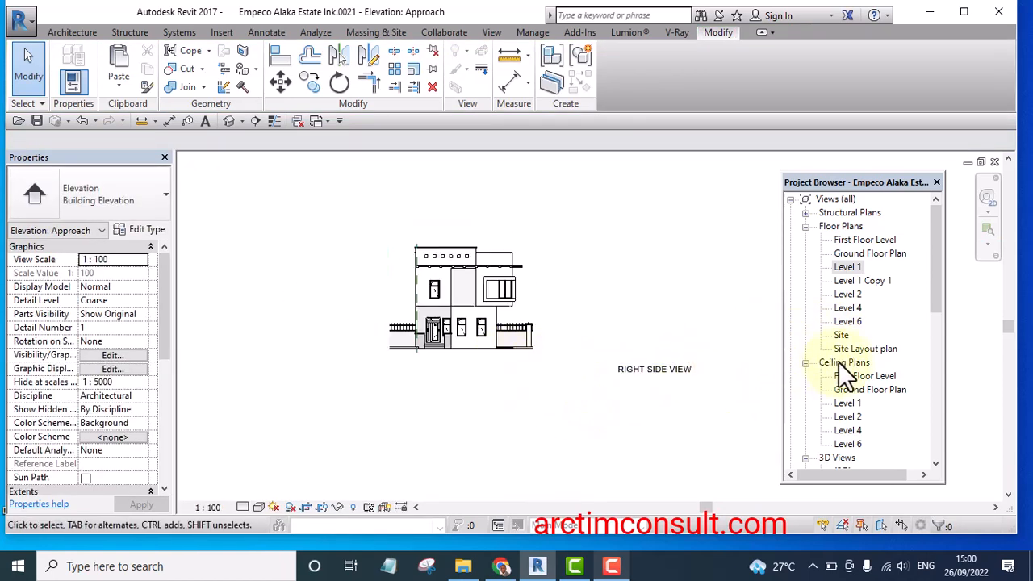
left_click_drag(932, 280, 930, 448)
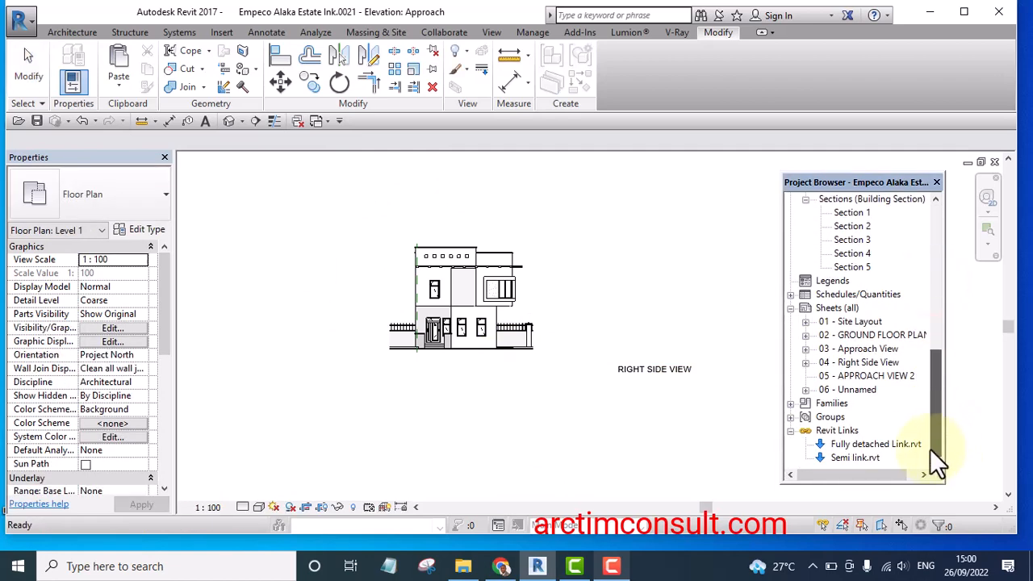
double_click(851, 389)
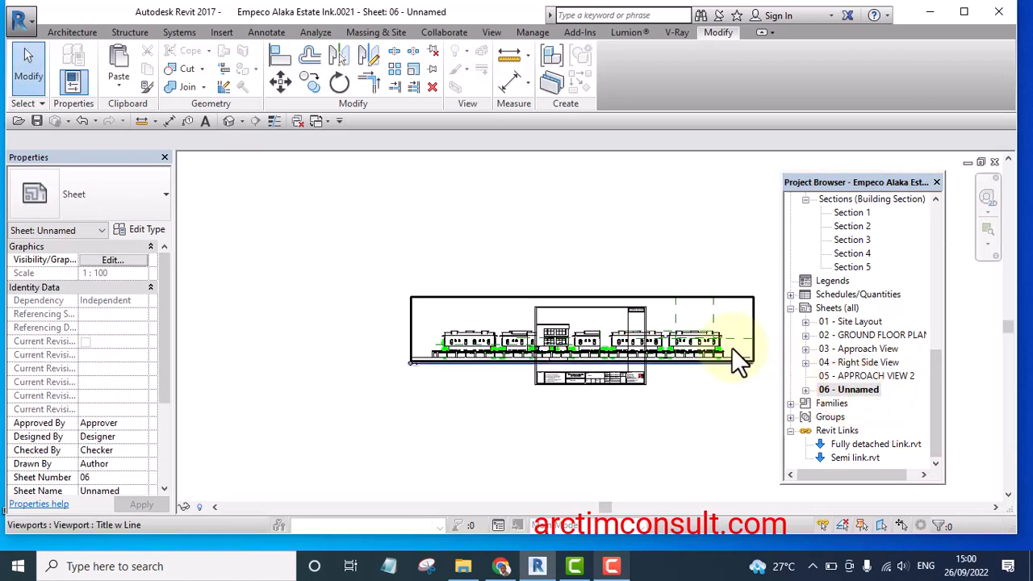
scroll(697, 372, "up", 4)
scroll(703, 358, "down", 3)
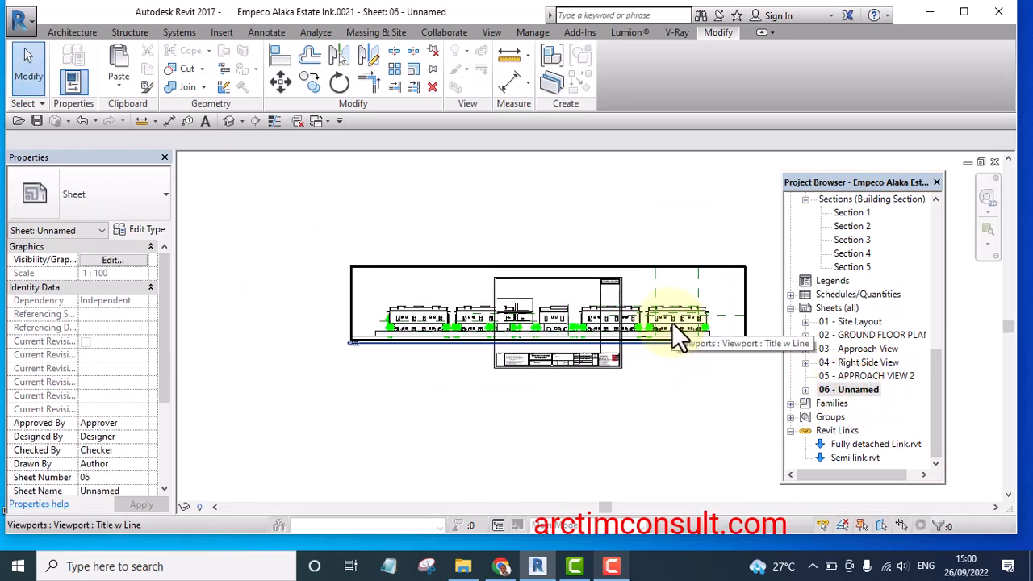
left_click(673, 326)
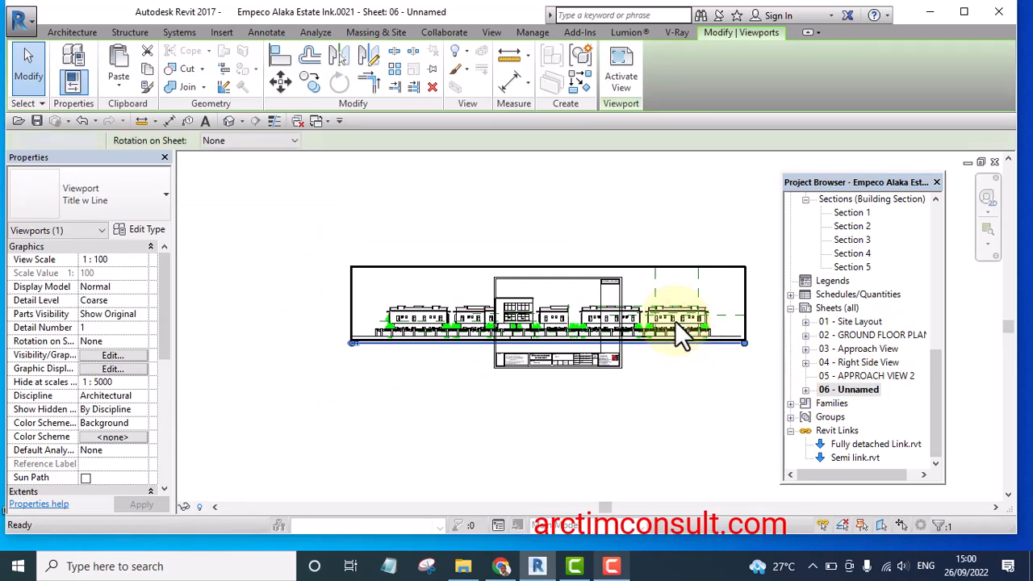
key("Delete")
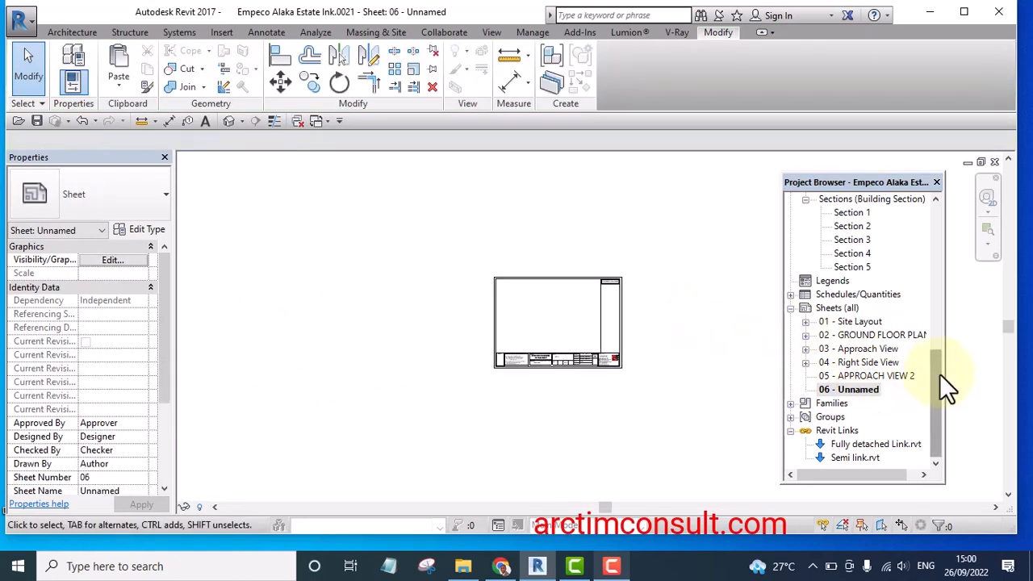
Switch back to the Approach elevation and reopen sheet 06 - Unnamed
left_click_drag(940, 375, 924, 406)
key("ctrl+Tab")
double_click(855, 390)
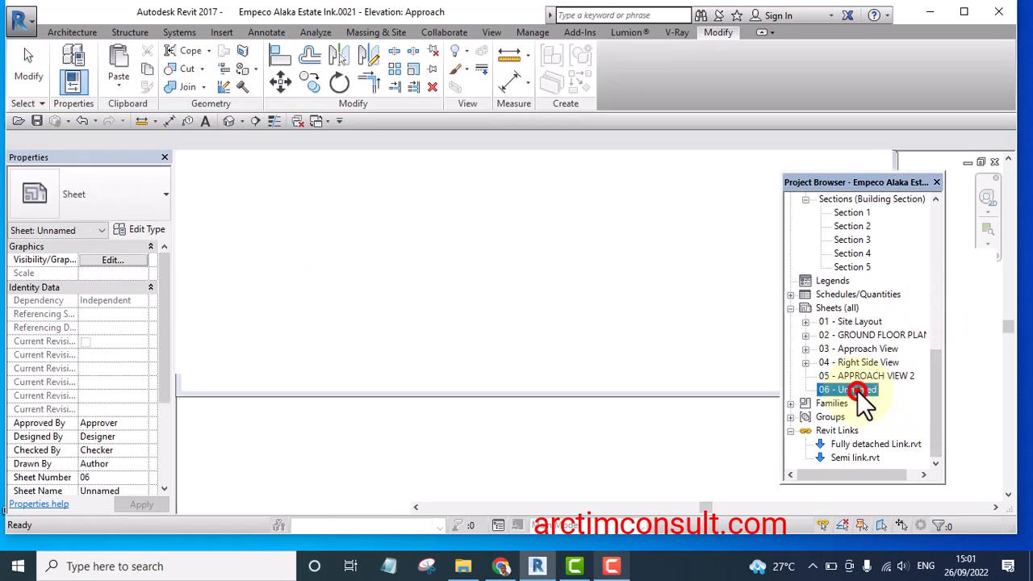
Try to place the Approach elevation on sheet 06 - Unnamed
scroll(638, 323, "up", 2)
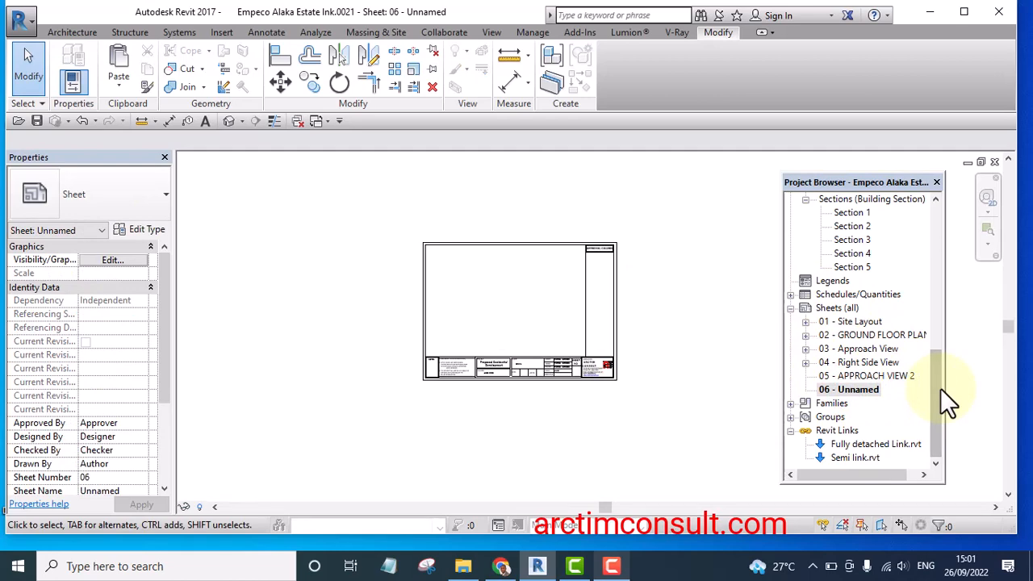
left_click_drag(936, 396, 938, 330)
left_click(853, 322)
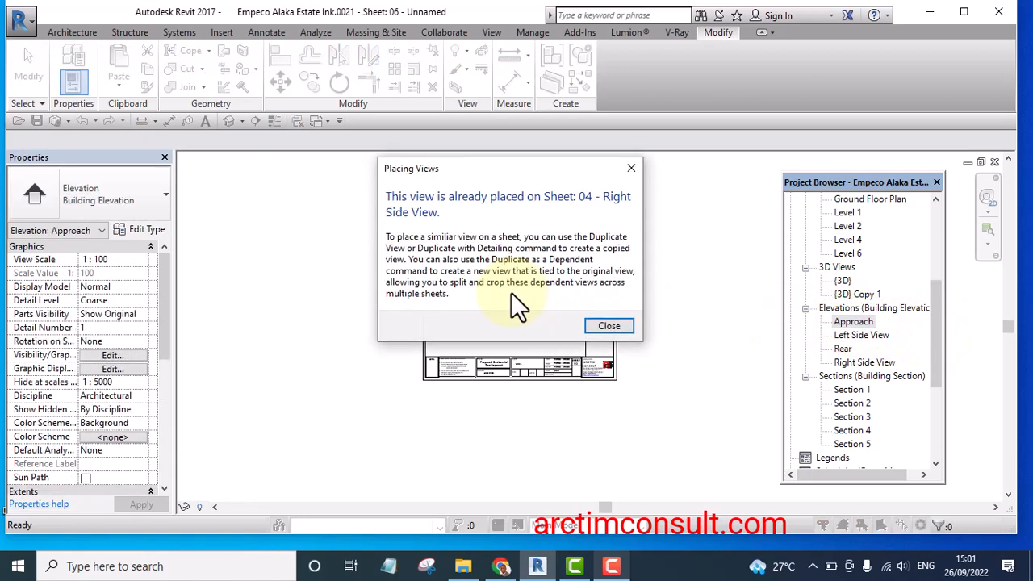
left_click(606, 324)
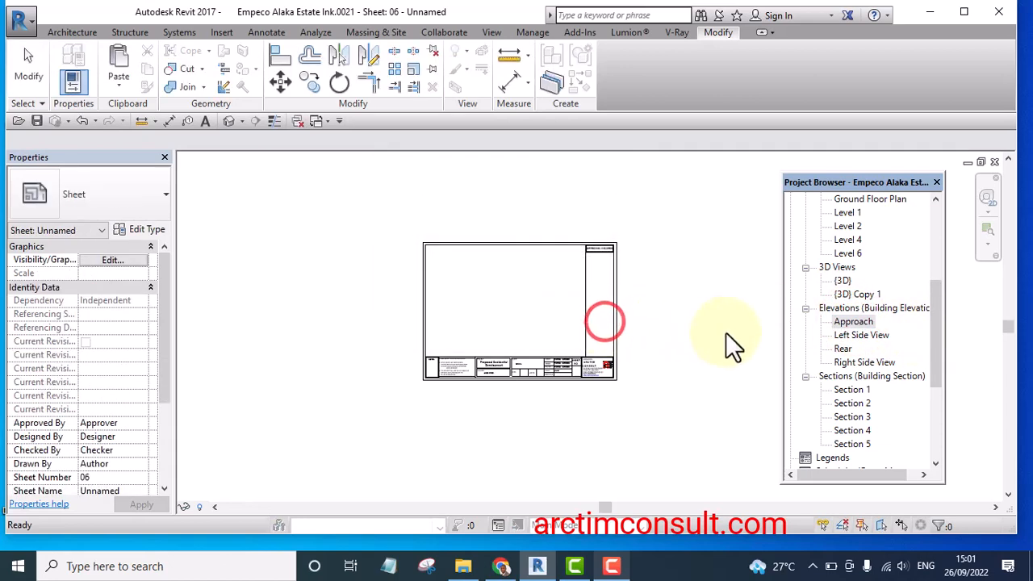
Open sheet 03 - Approach View and delete the oversized elevation viewport overlapping its title block
left_click(937, 321)
left_click_drag(936, 321, 936, 416)
double_click(845, 348)
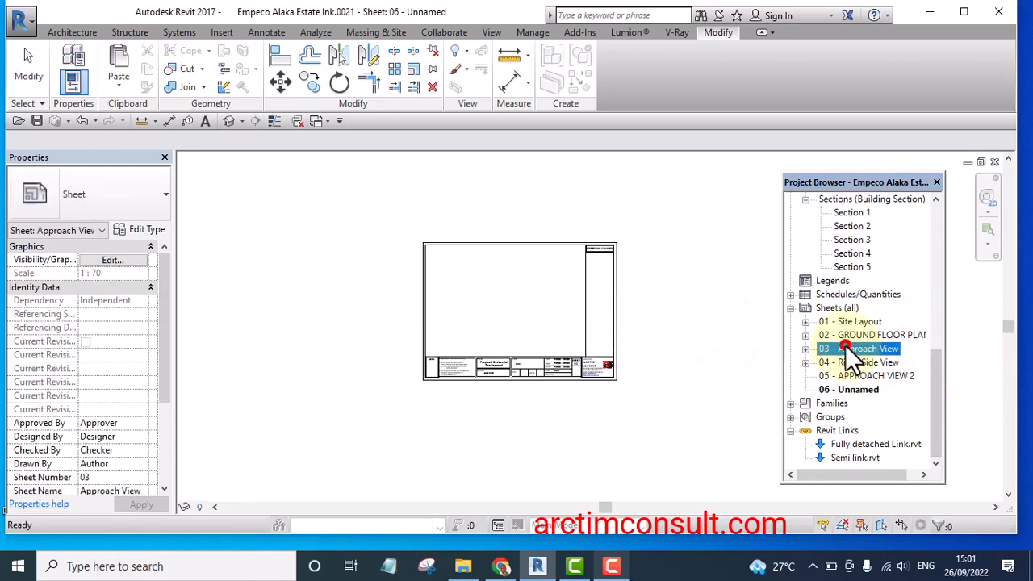
scroll(573, 340, "down", 4)
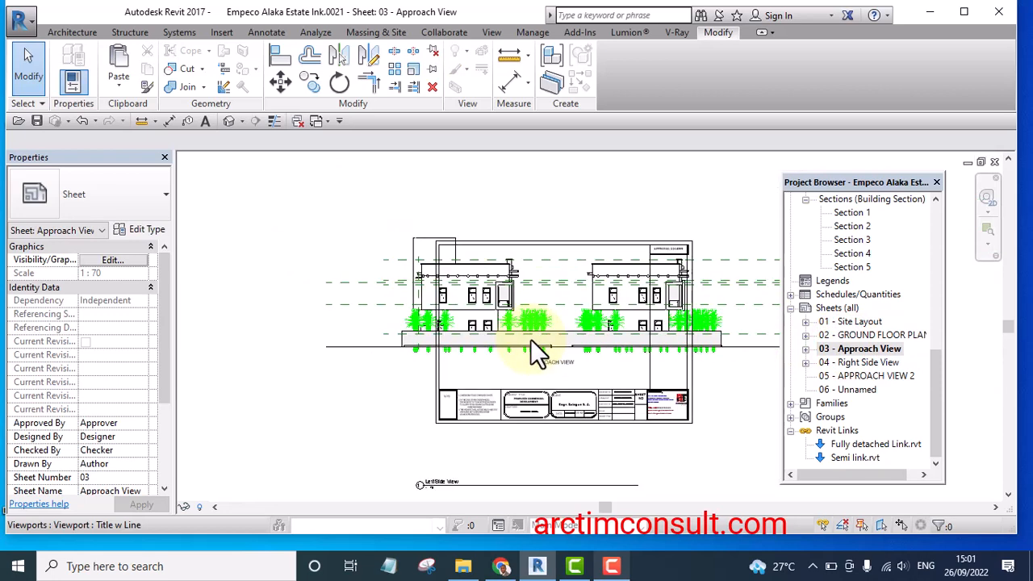
left_click(586, 318)
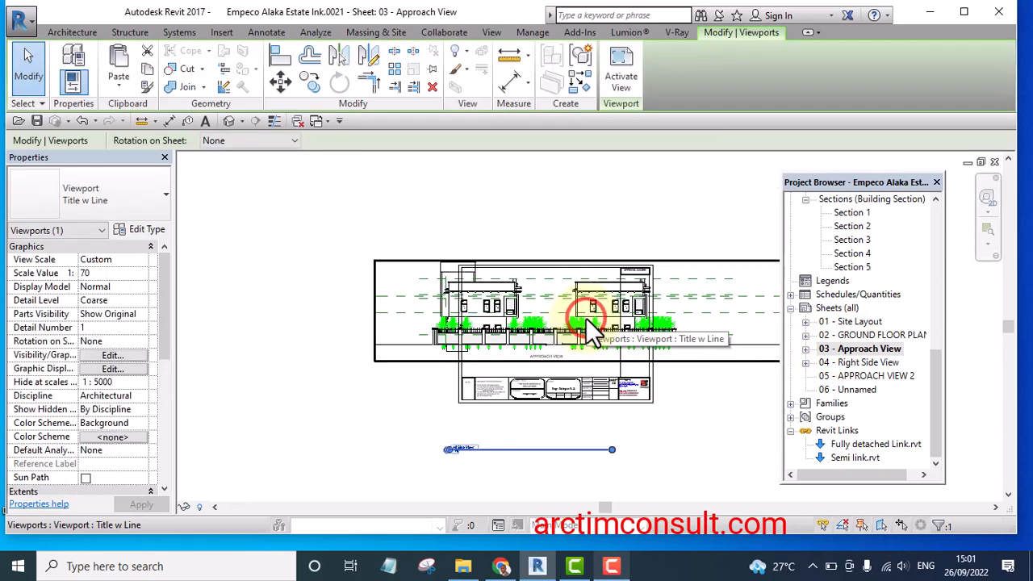
key("Delete")
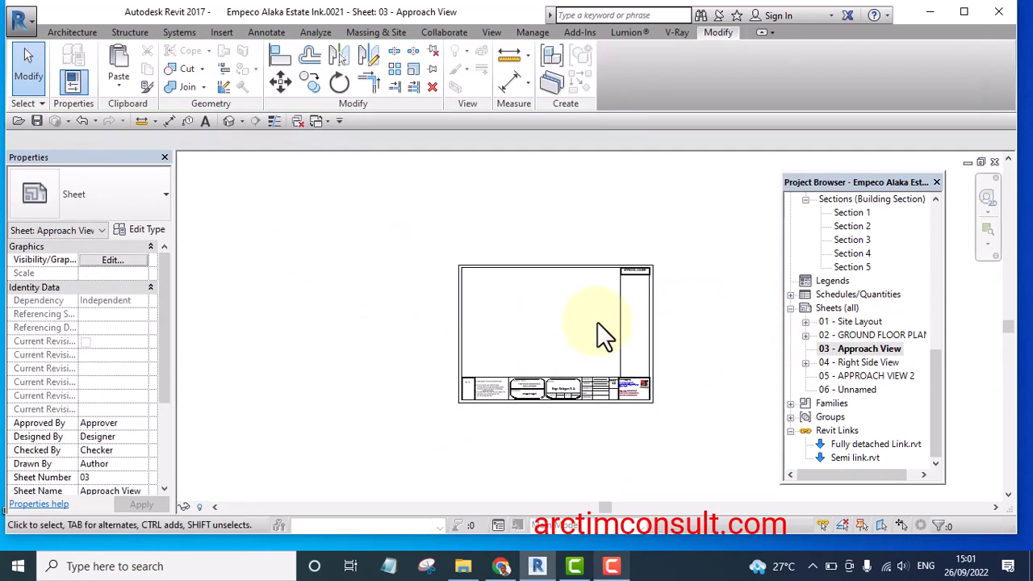
Open sheet 04 - Right Side View and delete the Approach elevation viewport from it
double_click(845, 363)
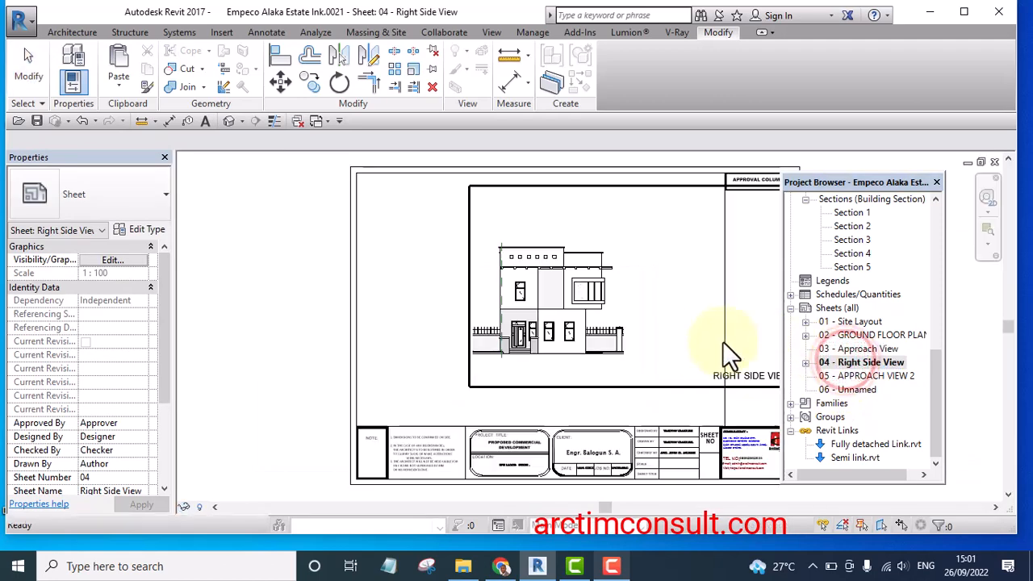
left_click(620, 331)
key("Delete")
scroll(620, 331, "down", 4)
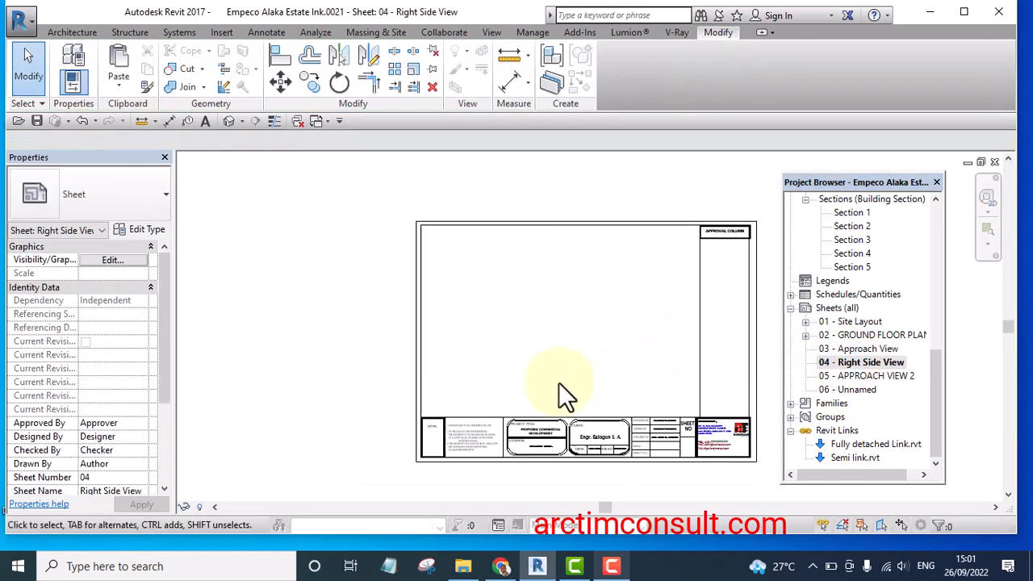
Reopen sheet 06 - Unnamed and place the Approach elevation inside the title block's drawing area
double_click(852, 390)
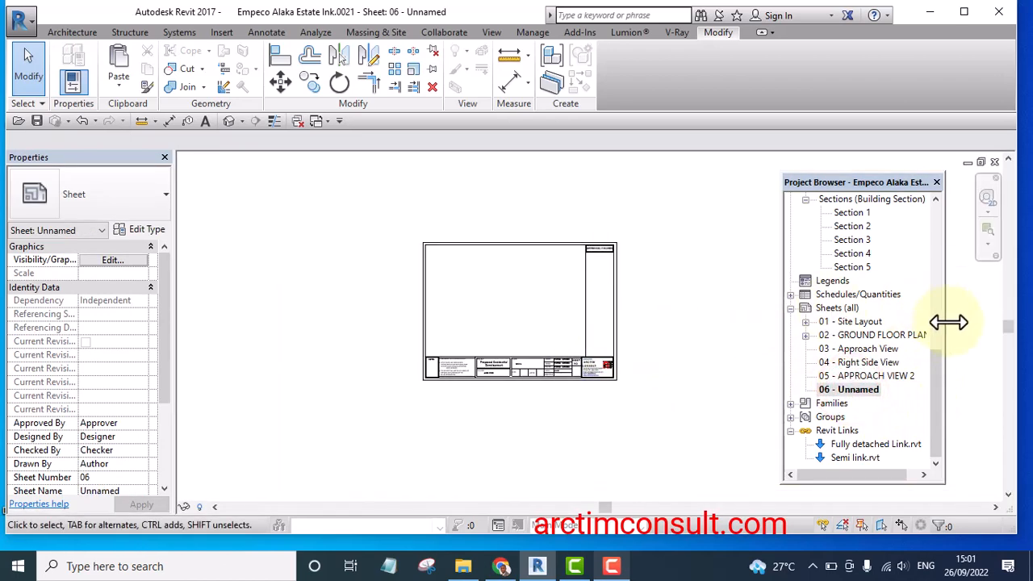
left_click_drag(939, 380, 941, 301)
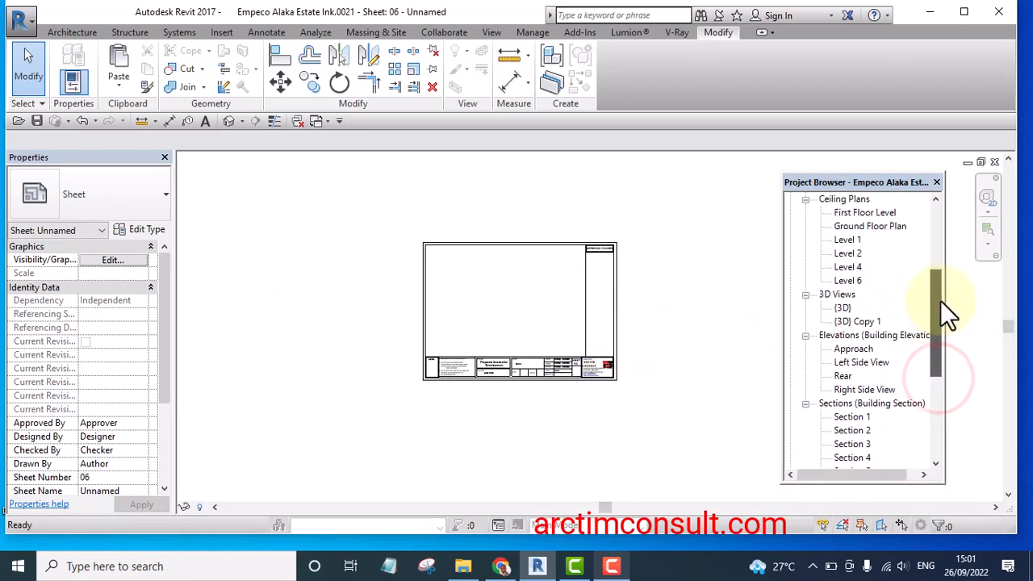
left_click(849, 349)
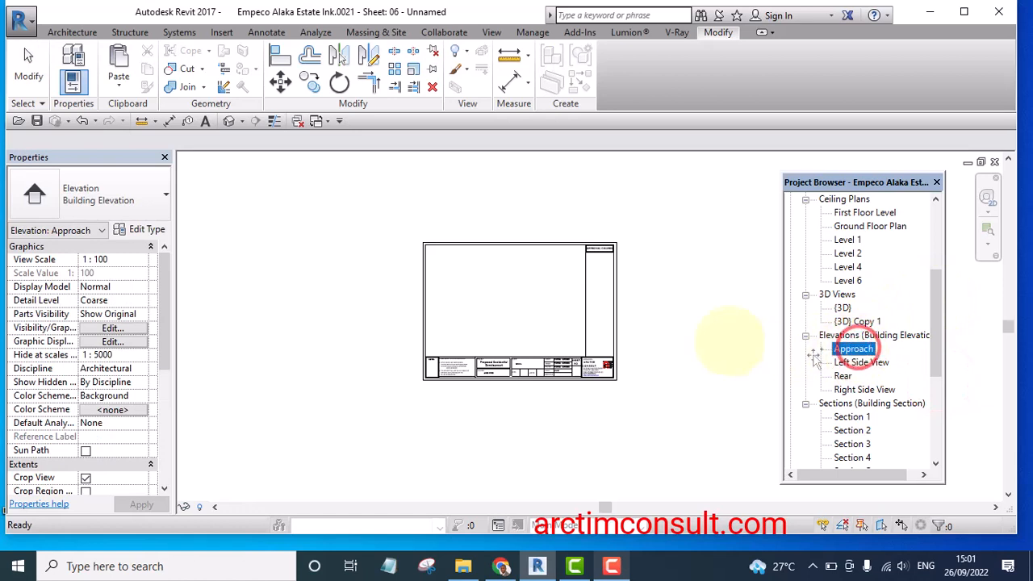
left_click_drag(515, 309, 505, 298)
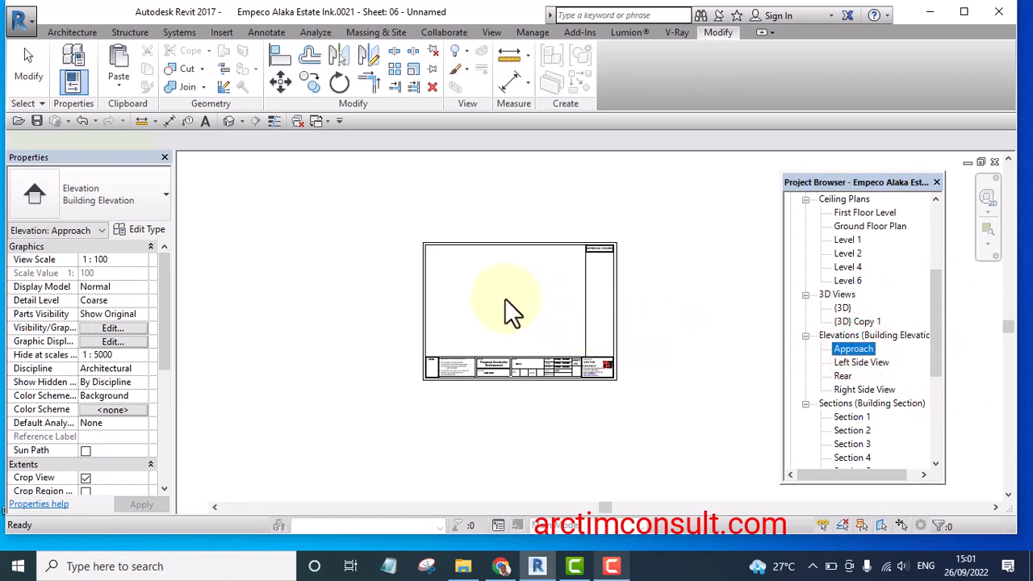
left_click(505, 300)
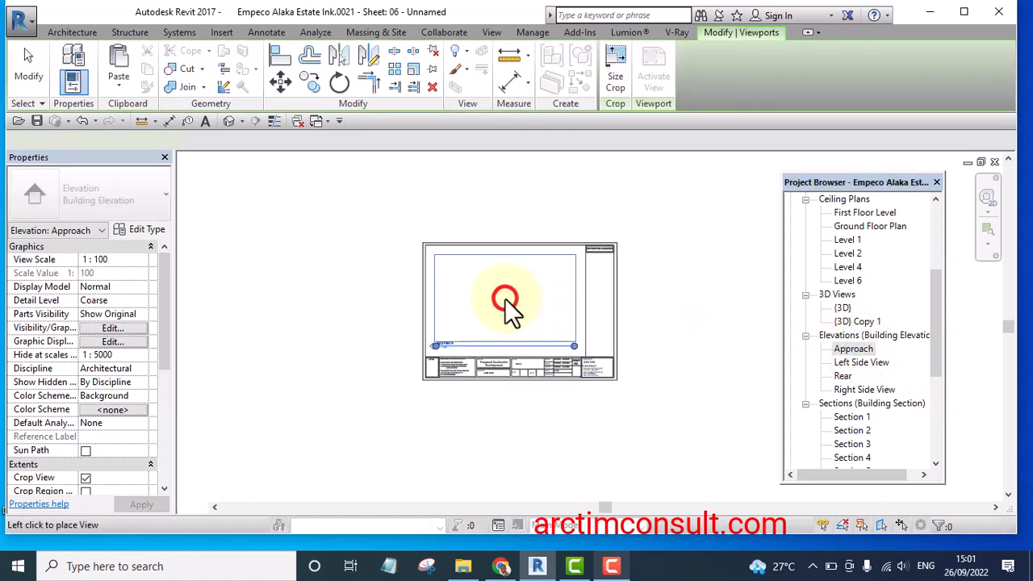
left_click(733, 307)
scroll(678, 321, "up", 4)
scroll(437, 318, "down", 4)
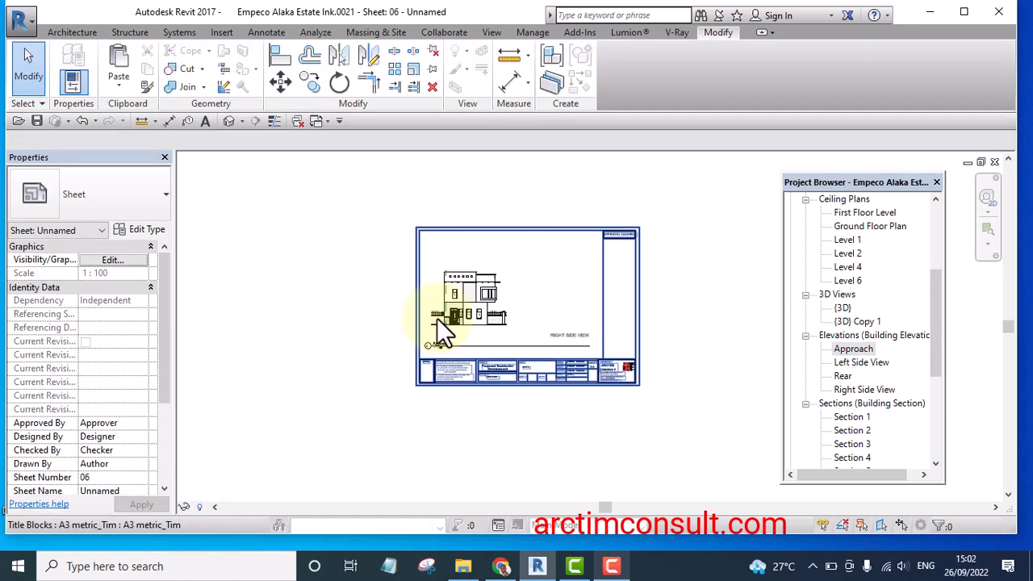
Nudge the Approach viewport to the right until the house sits near the middle of the drawing area
scroll(482, 309, "up", 1)
left_click(481, 305)
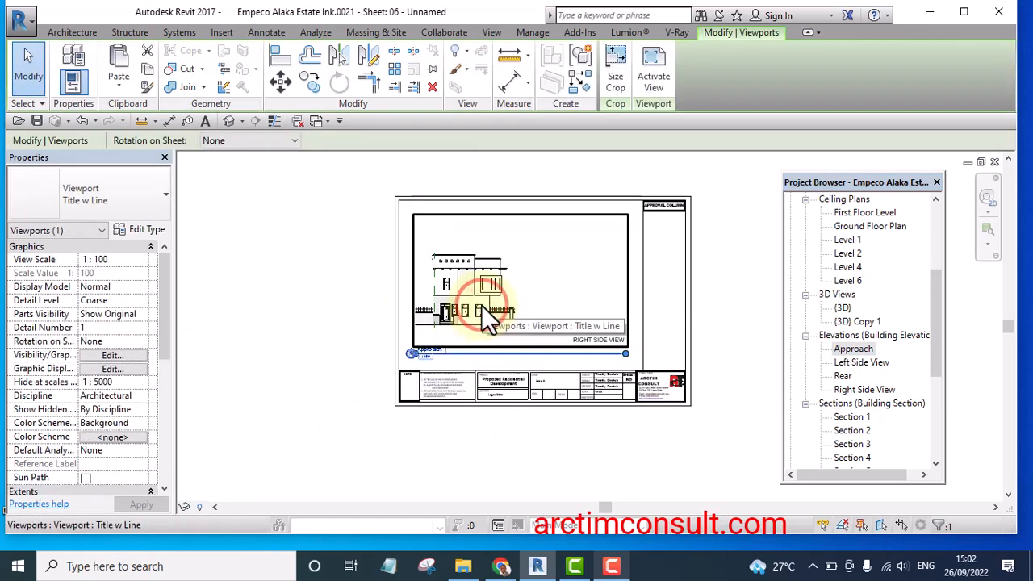
key("Right")
key("Right")
key("Right")
key("Right")
key("Right")
key("Right")
key("Right")
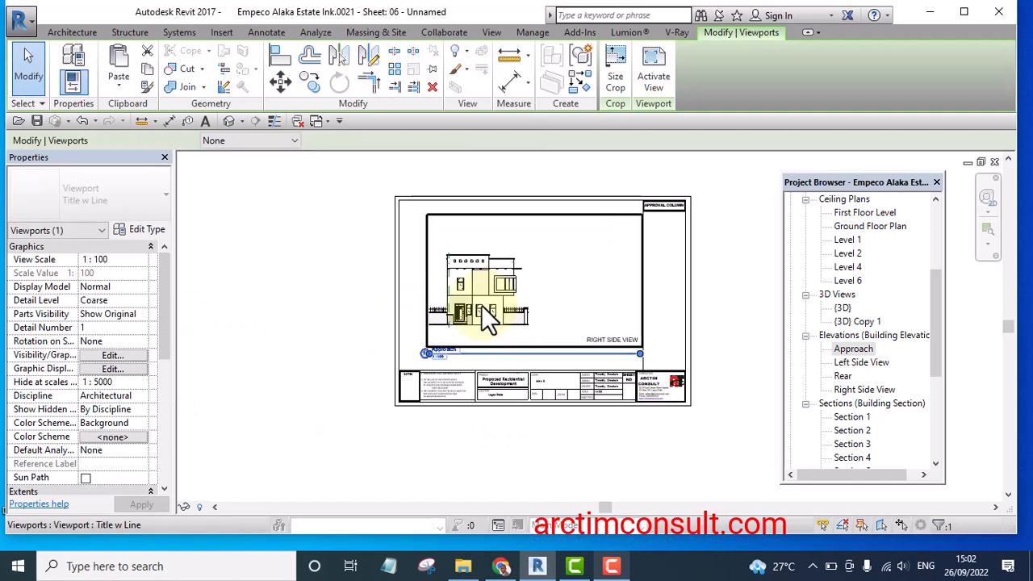
key("Right")
key("Right")
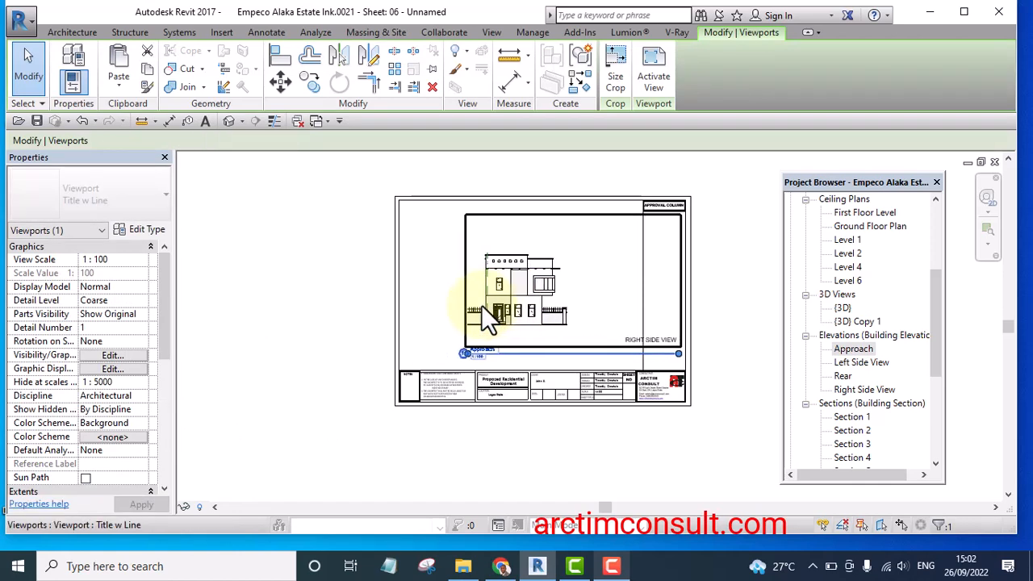
left_click(331, 250)
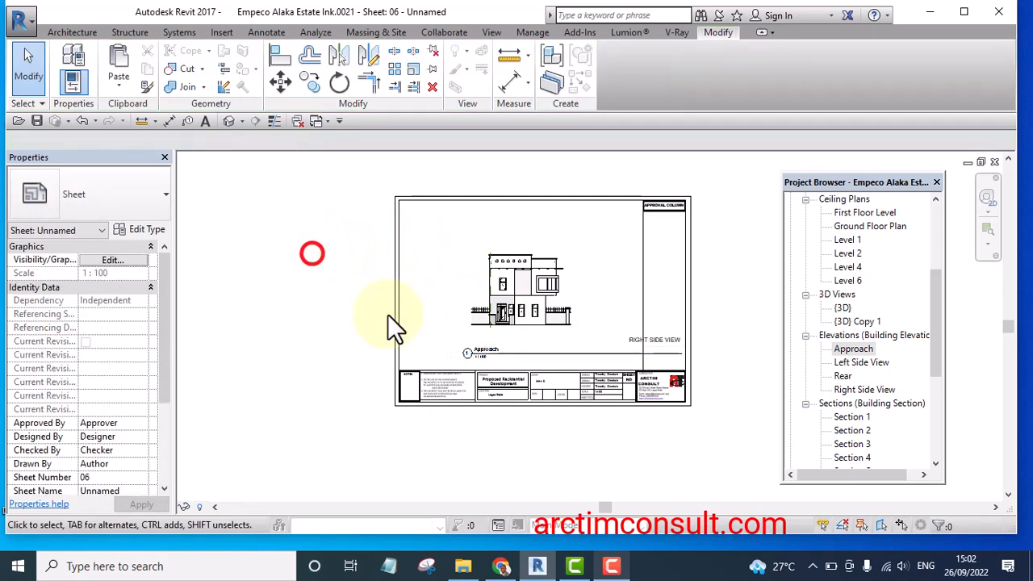
Move the Approach viewport's title and its line off the sheet, below the title block
scroll(624, 452, "up", 1)
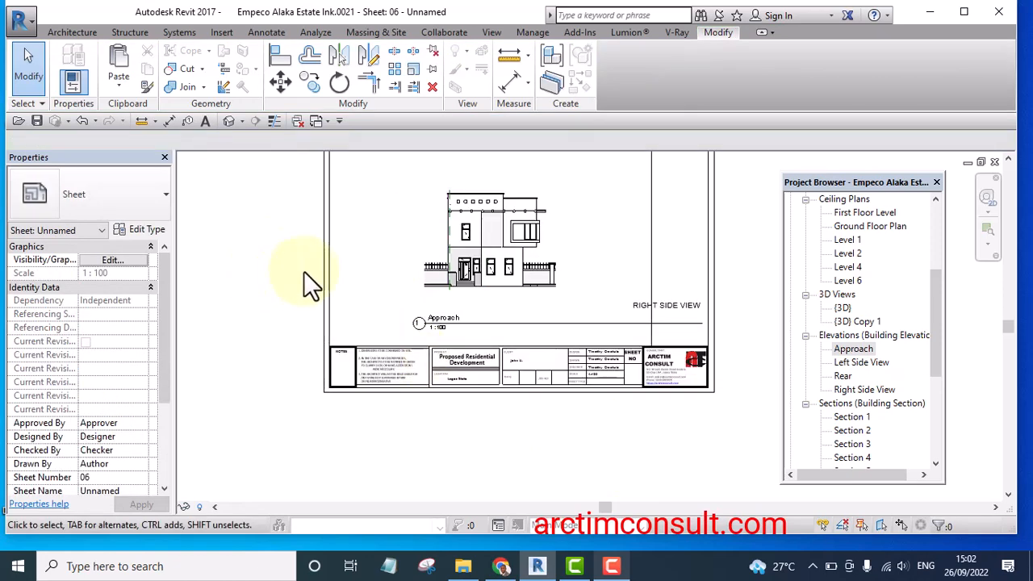
scroll(304, 271, "down", 2)
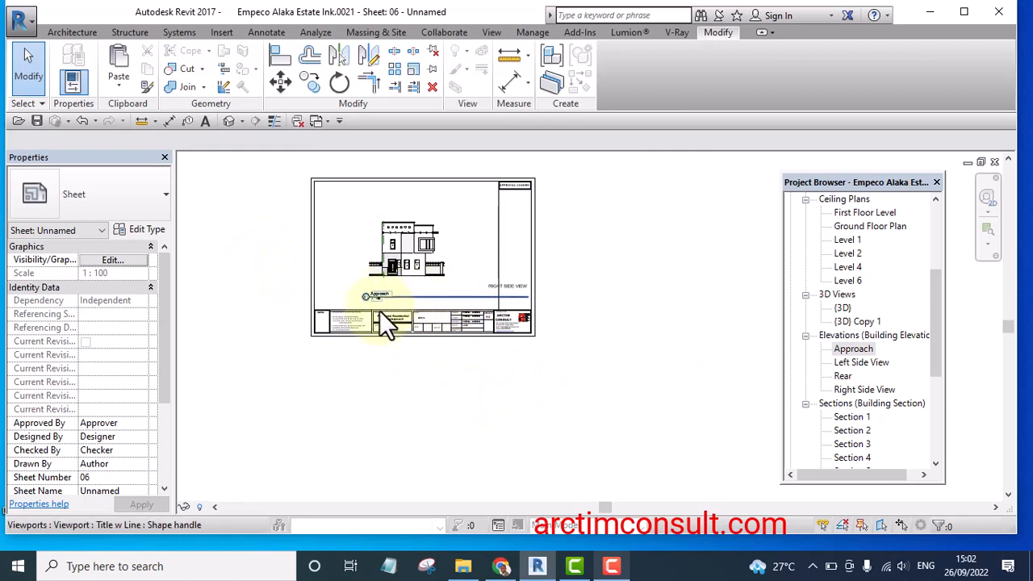
scroll(391, 260, "up", 3)
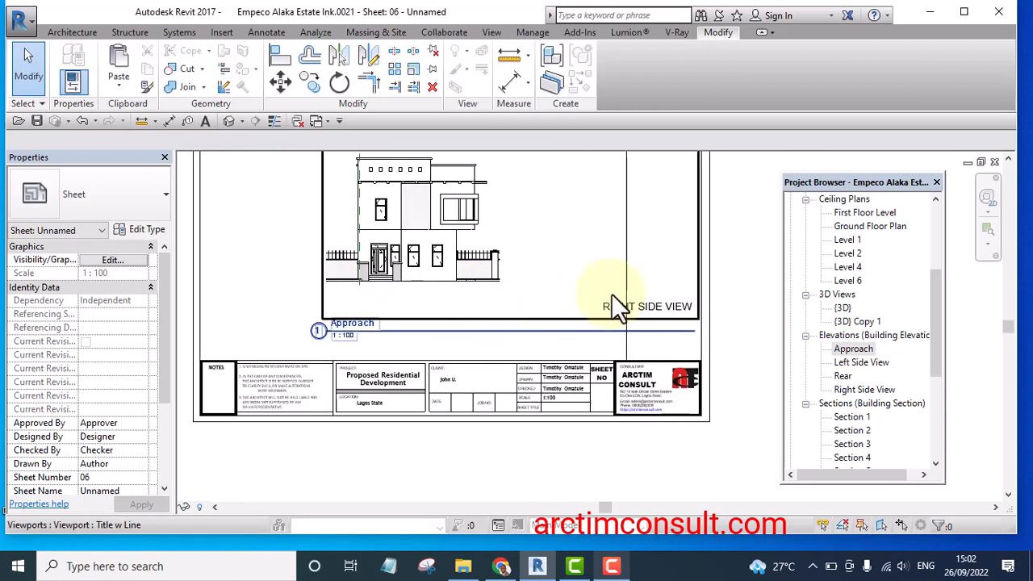
scroll(508, 315, "down", 3)
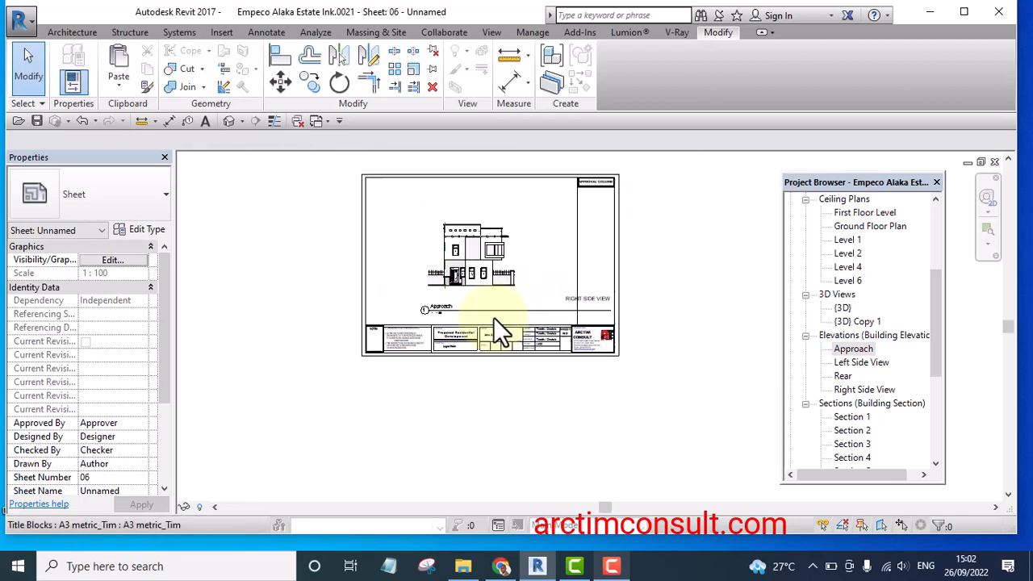
left_click_drag(495, 315, 411, 468)
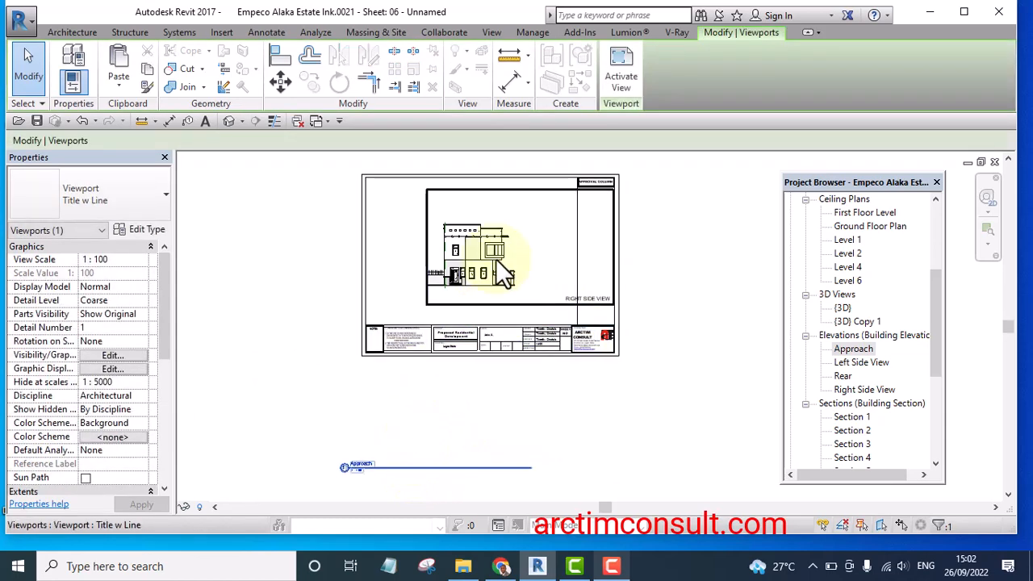
scroll(494, 239, "up", 3)
scroll(505, 274, "down", 5)
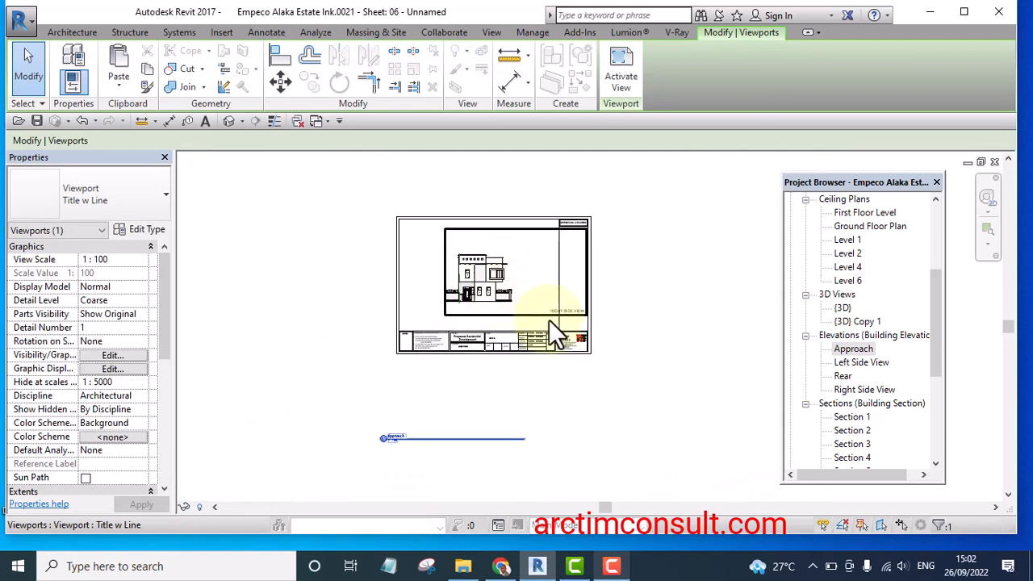
scroll(557, 302, "up", 3)
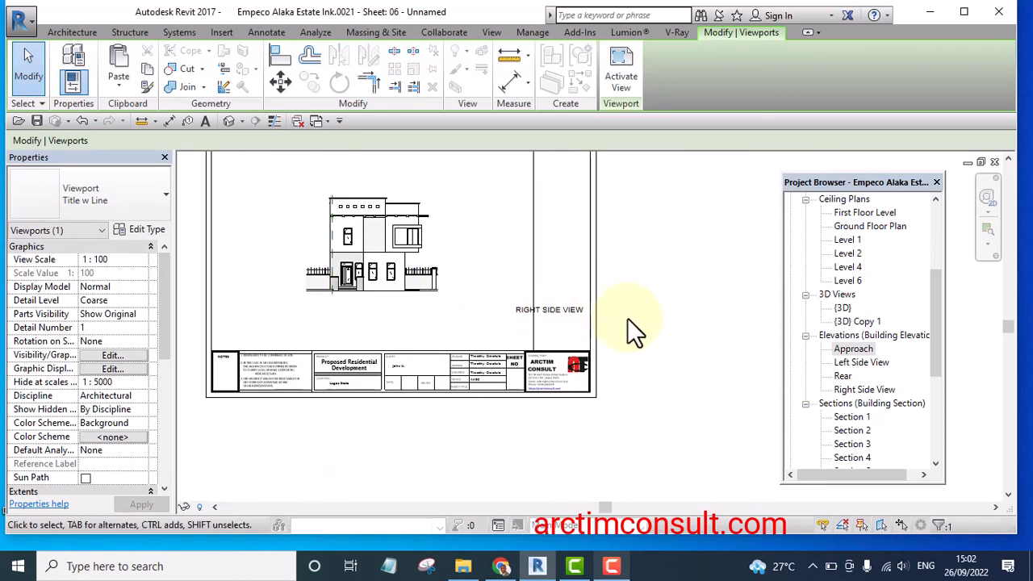
scroll(565, 315, "down", 2)
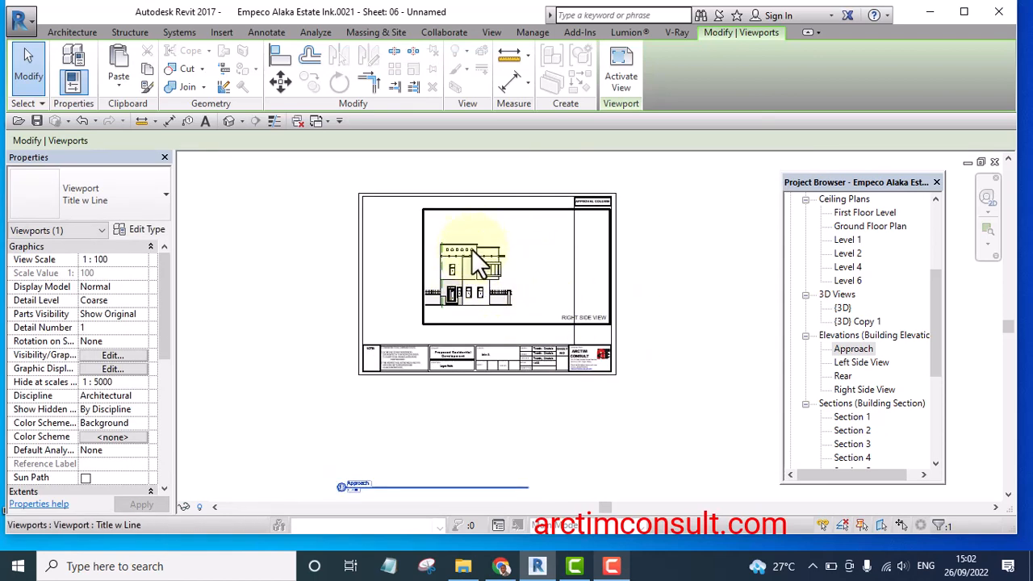
scroll(495, 260, "up", 4)
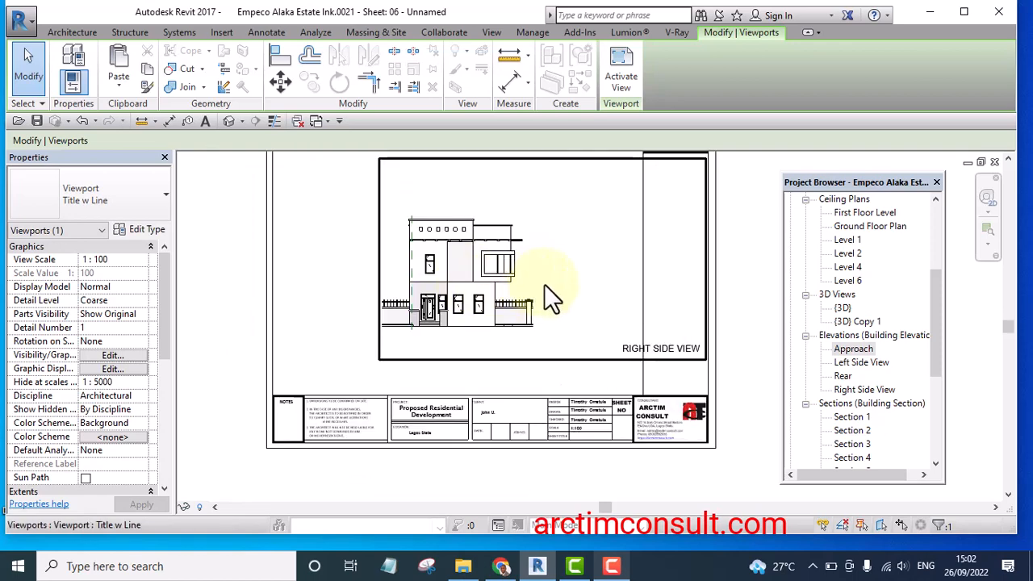
scroll(542, 283, "down", 1)
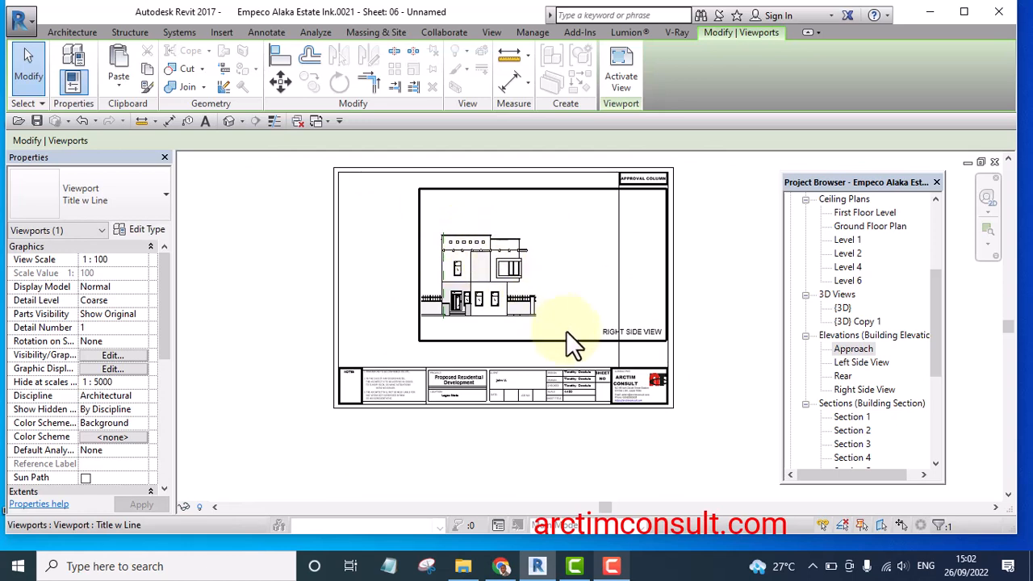
scroll(514, 270, "down", 1)
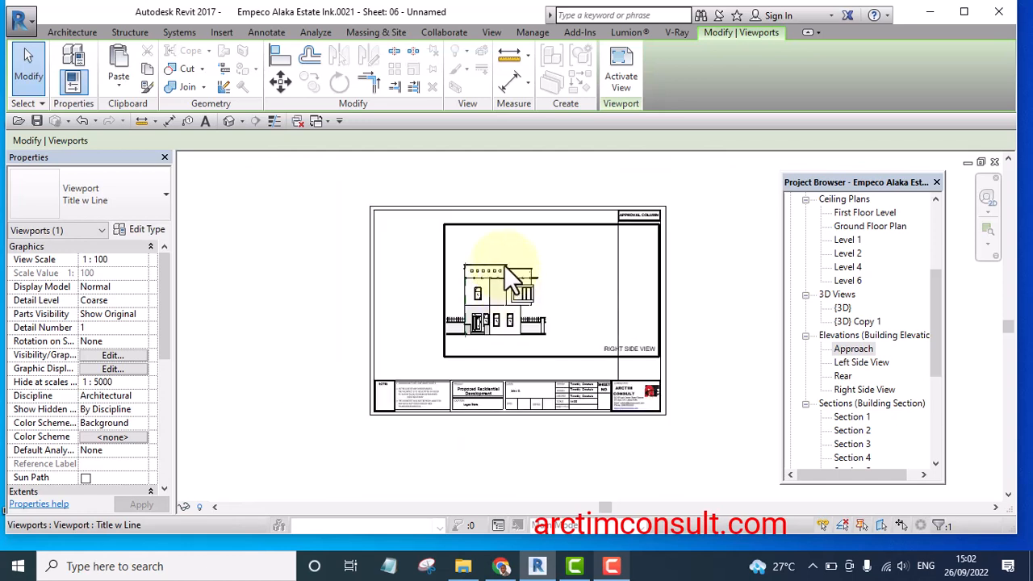
Activate the Approach viewport and move the RIGHT SIDE VIEW text note left, out of the approval column and into the drawing area
right_click(503, 264)
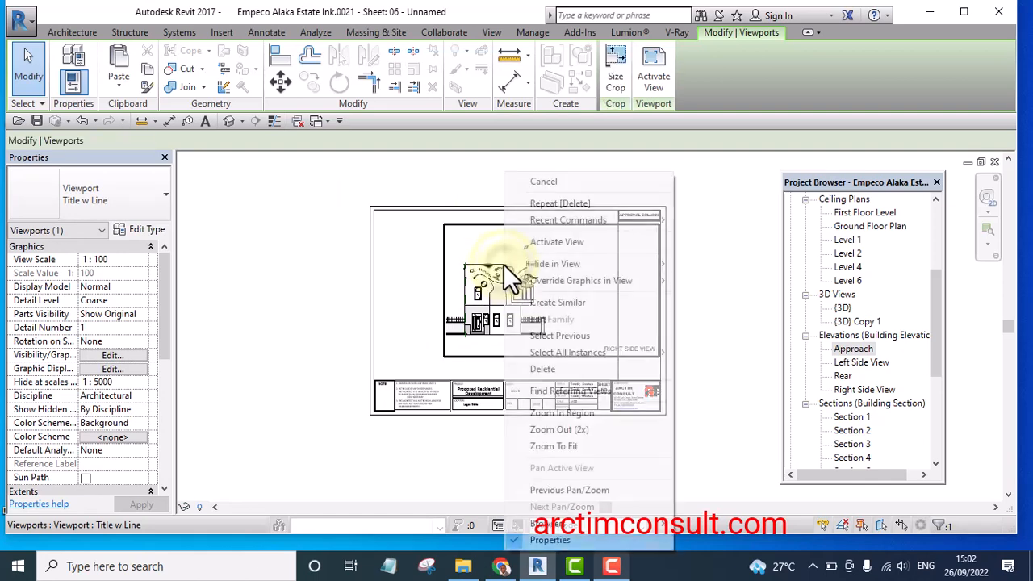
left_click(544, 243)
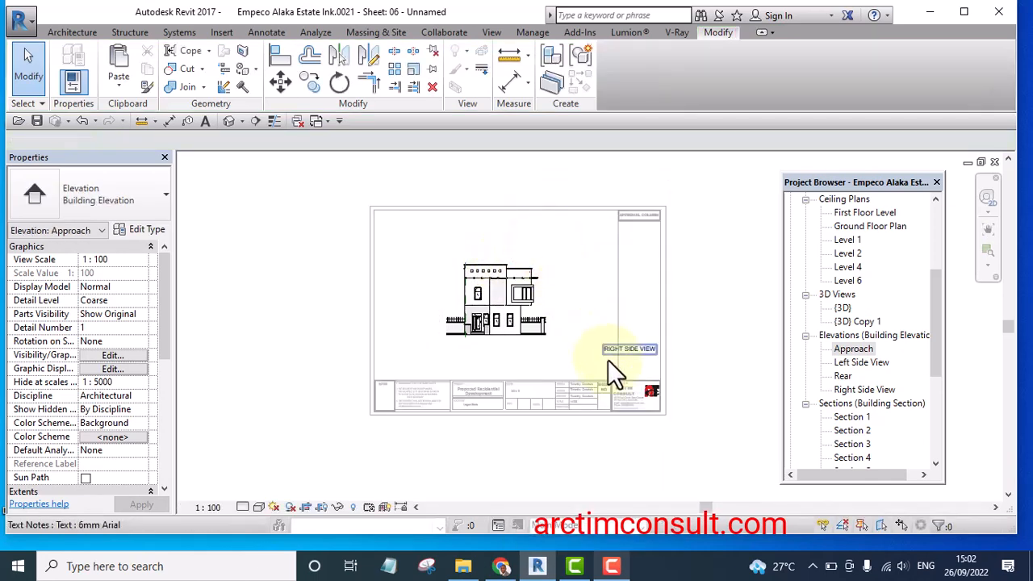
scroll(596, 359, "up", 2)
middle_click_drag(571, 345, 614, 302)
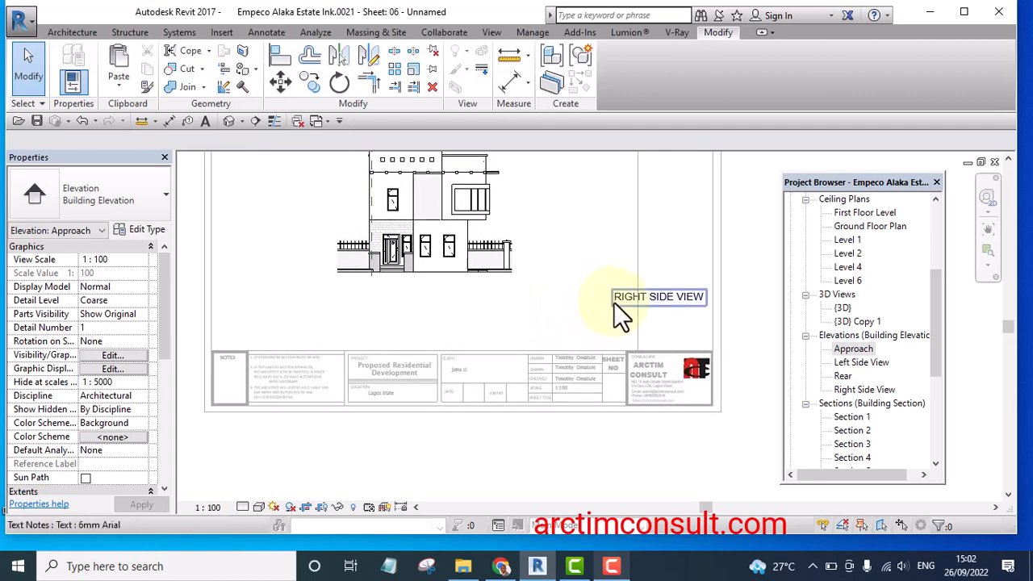
left_click_drag(619, 297, 522, 313)
left_click(581, 277)
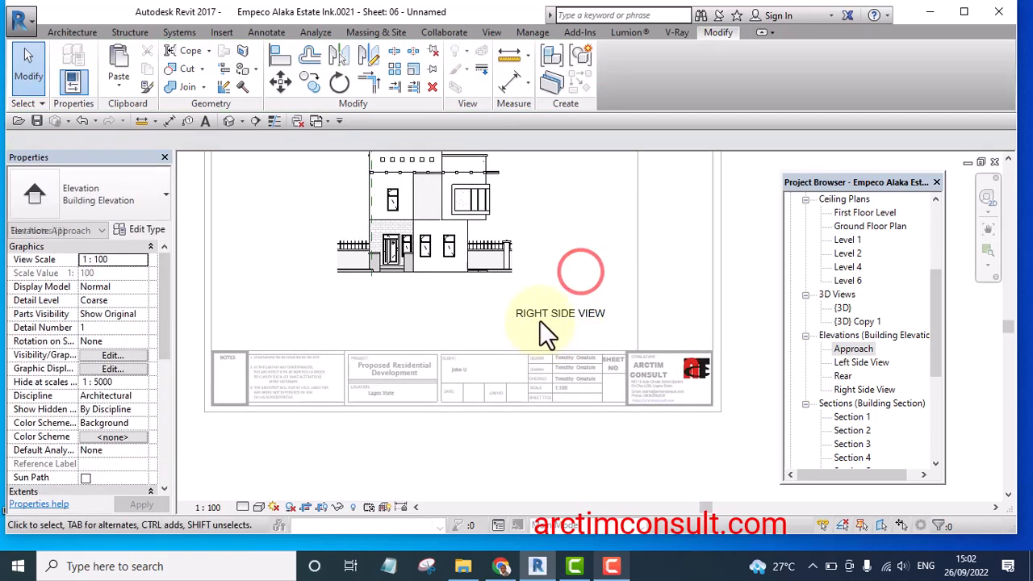
scroll(543, 274, "down", 3)
scroll(550, 288, "up", 3)
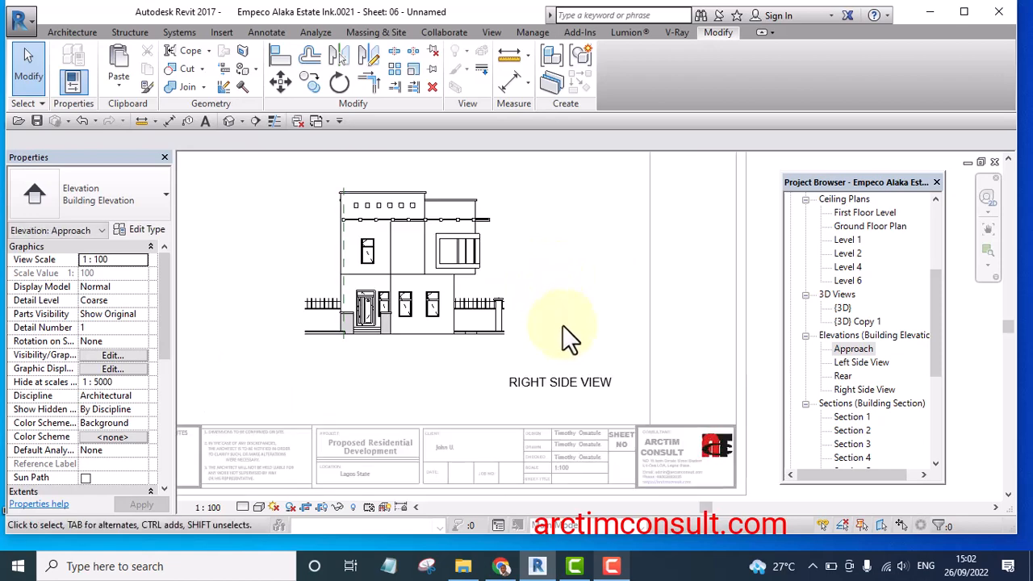
Set the activated Approach view to a custom scale with a ratio of 1 : 75
middle_click_drag(592, 359, 594, 362)
scroll(574, 334, "down", 2)
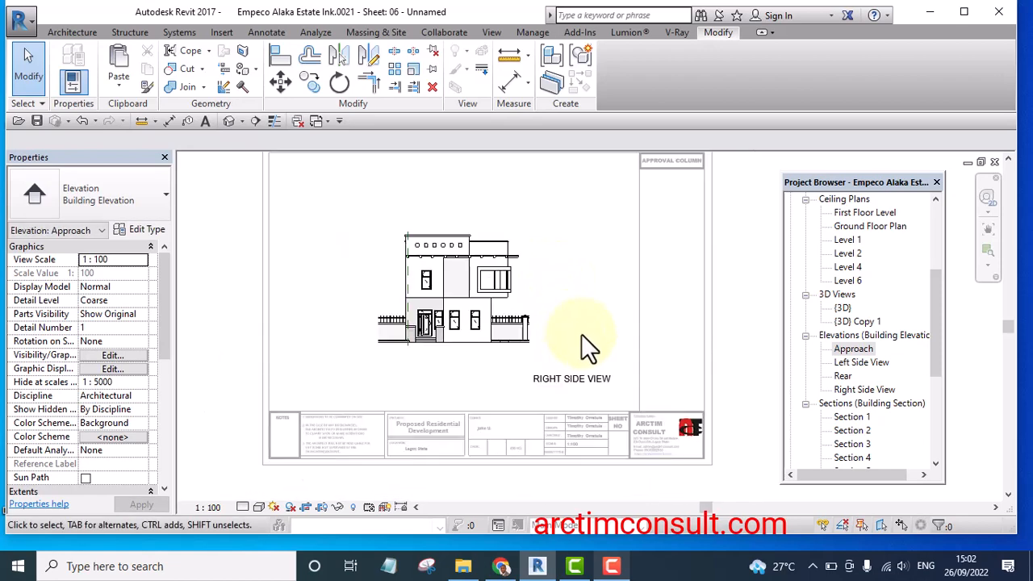
left_click(214, 507)
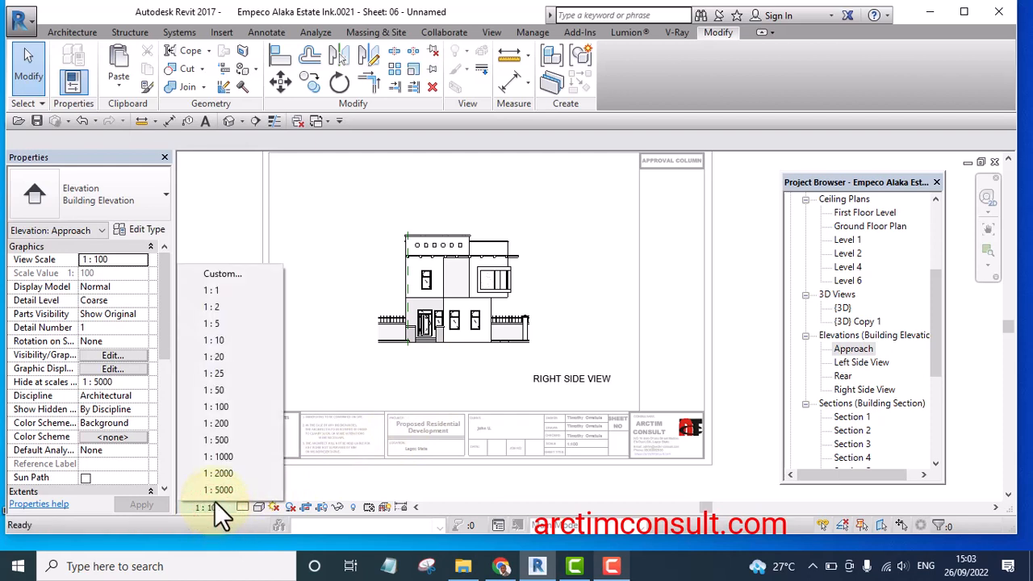
left_click(225, 273)
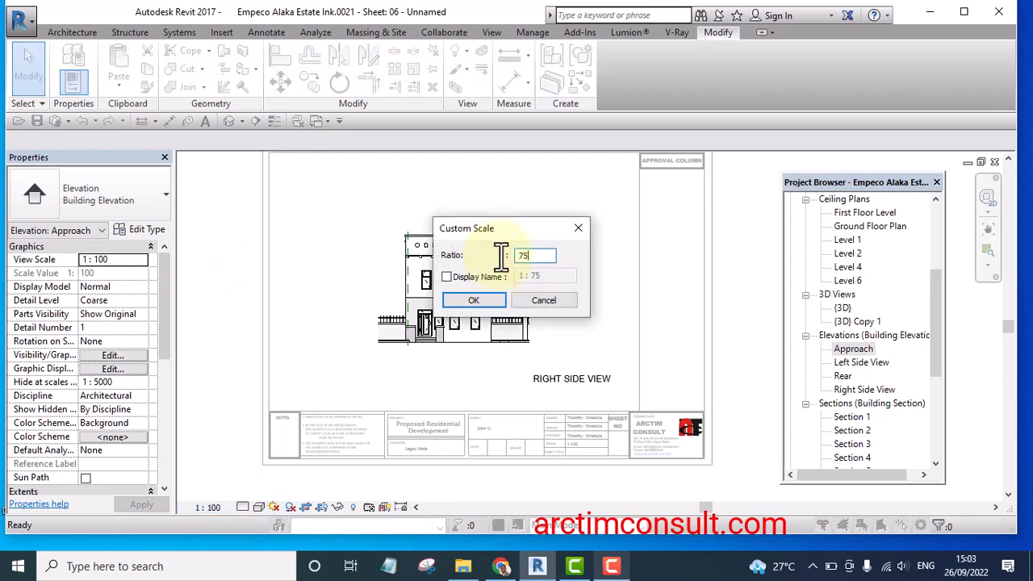
left_click(476, 302)
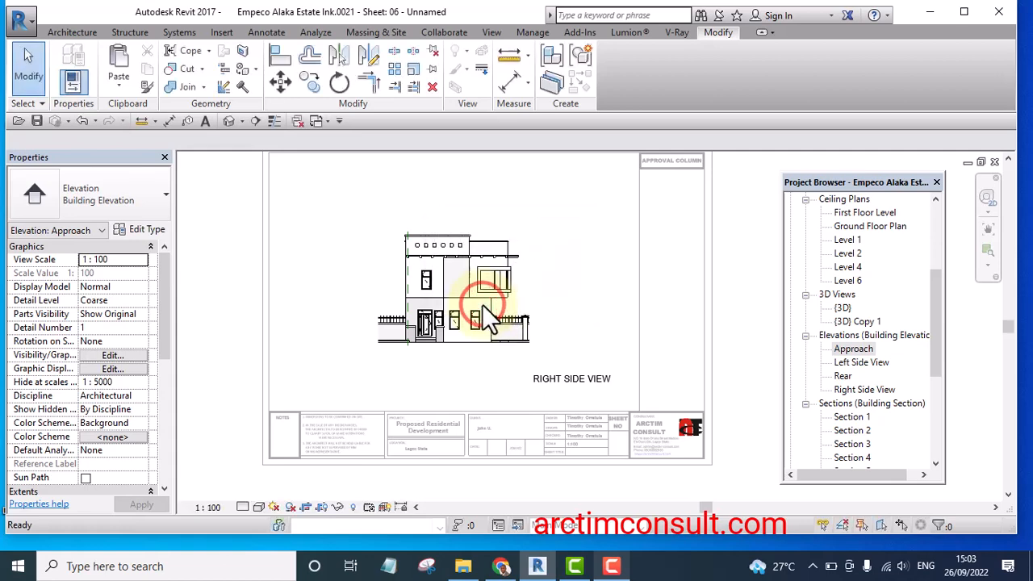
Deactivate the Approach view and move its viewport down and left, back inside the title block's frame
scroll(499, 301, "down", 3)
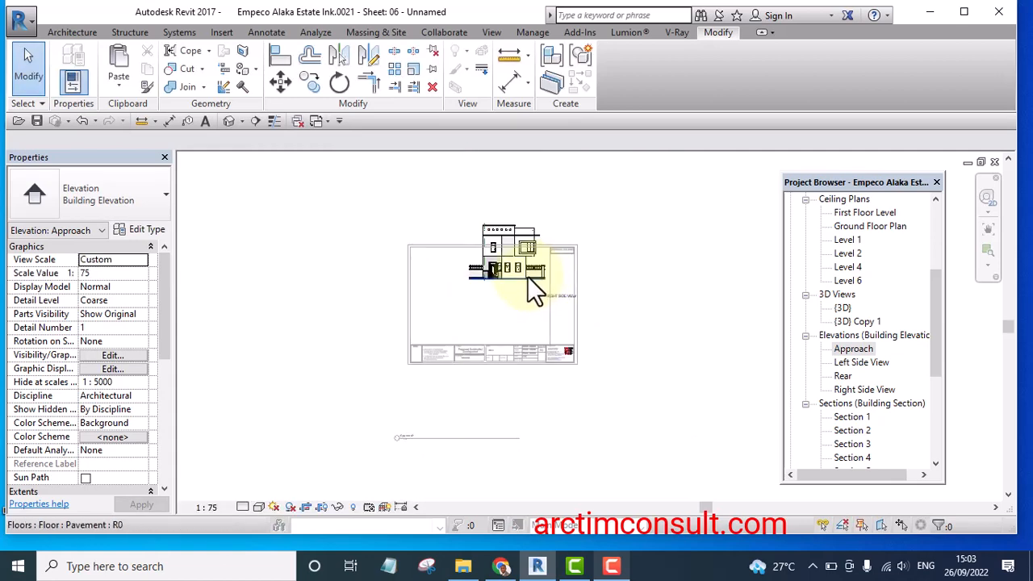
scroll(532, 230, "up", 3)
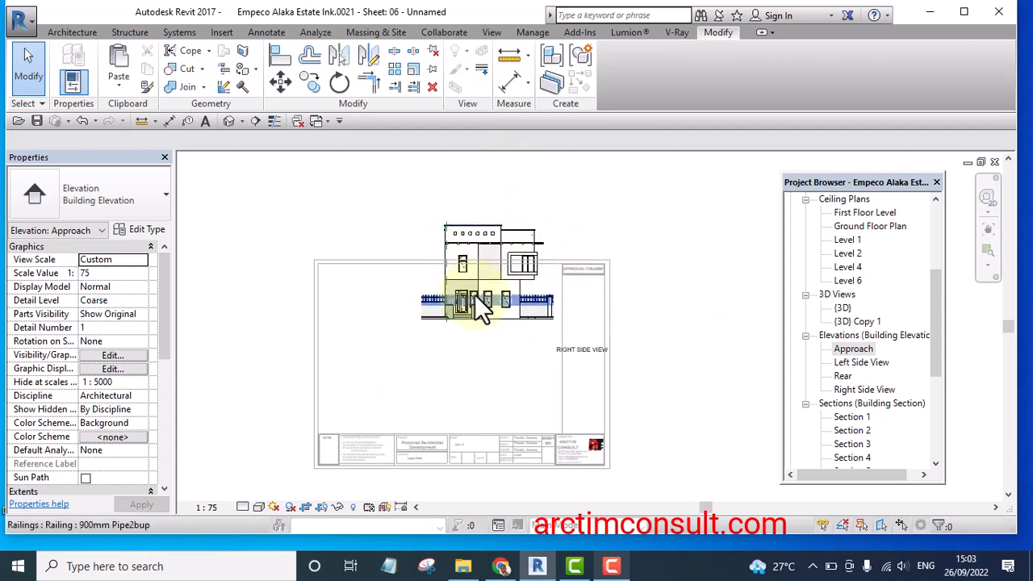
left_click(485, 276)
right_click(485, 277)
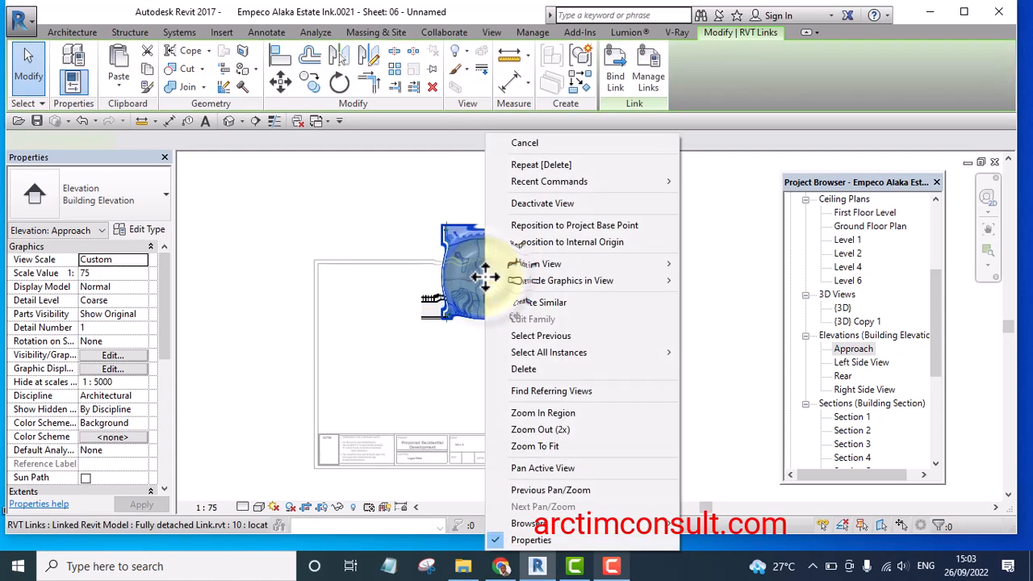
left_click(545, 202)
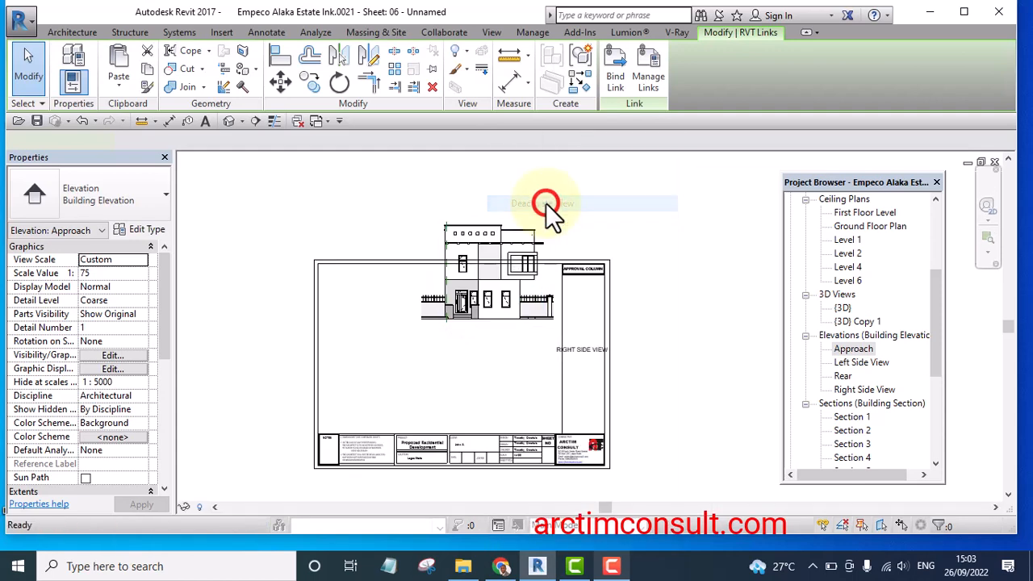
scroll(565, 202, "down", 2)
left_click(515, 255)
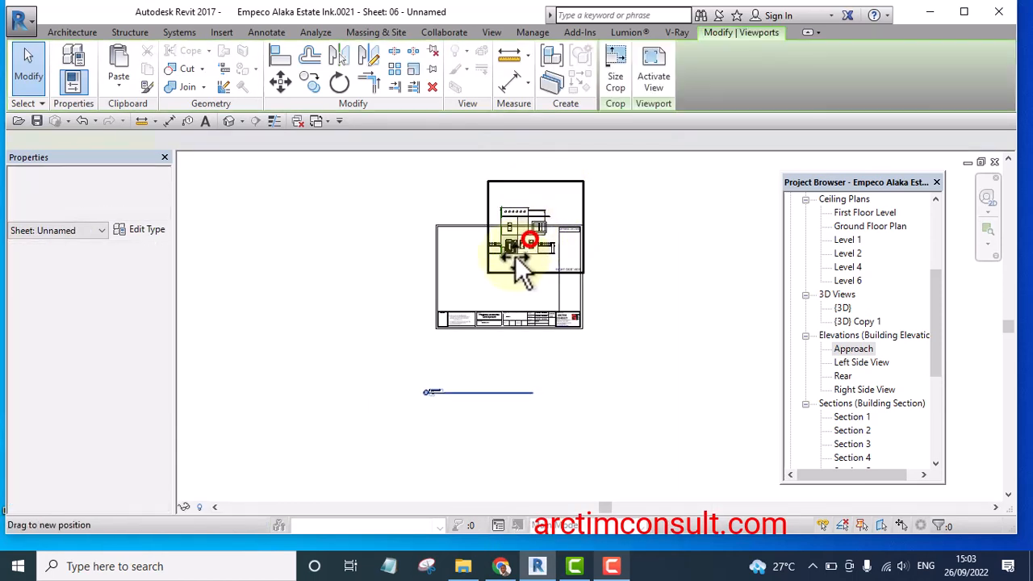
left_click_drag(494, 284, 490, 282)
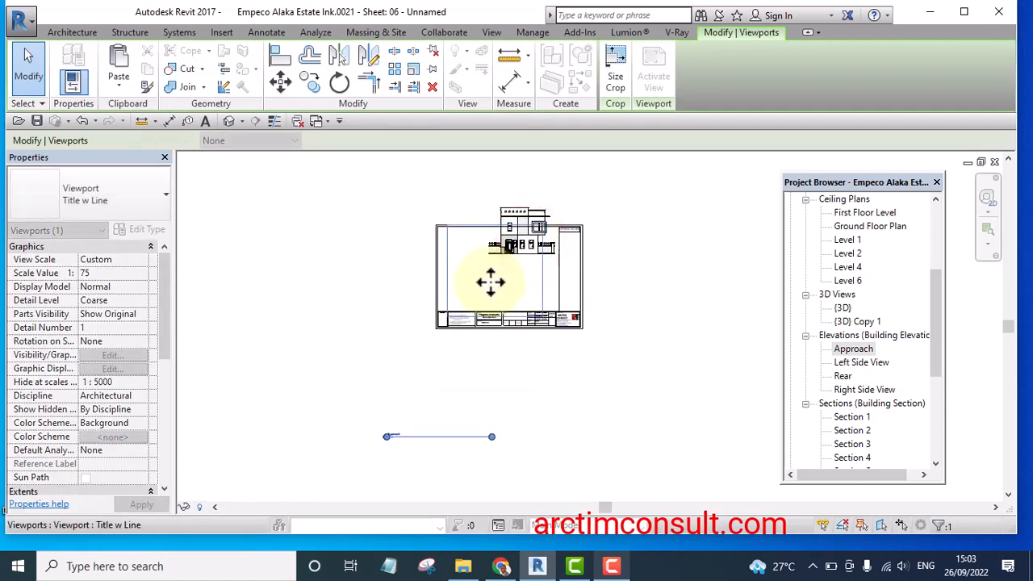
Nudge the Approach viewport right in small increments toward the middle of the drawing area
scroll(482, 282, "up", 2)
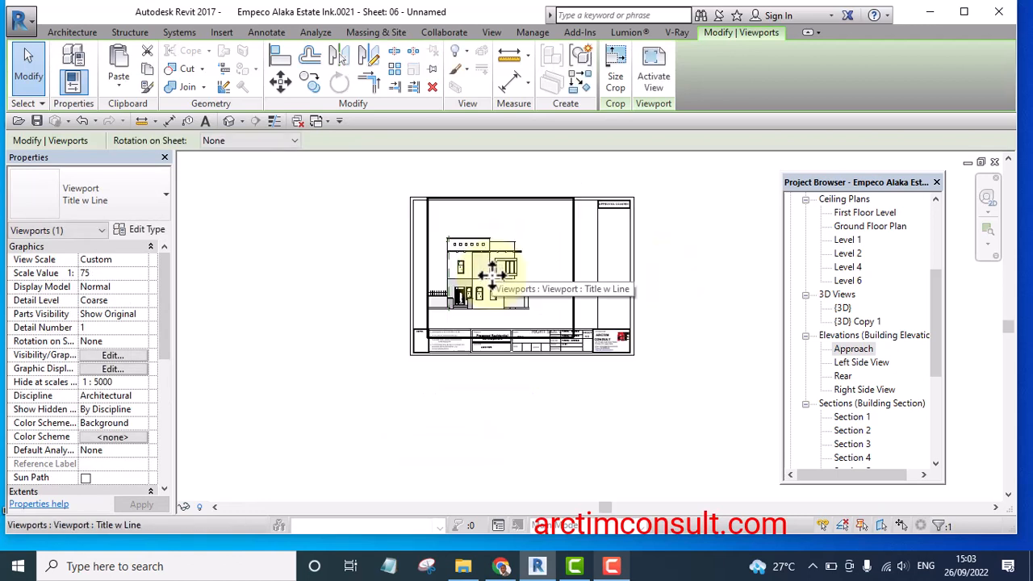
key("Right")
key("Right")
key("Right")
key("Right")
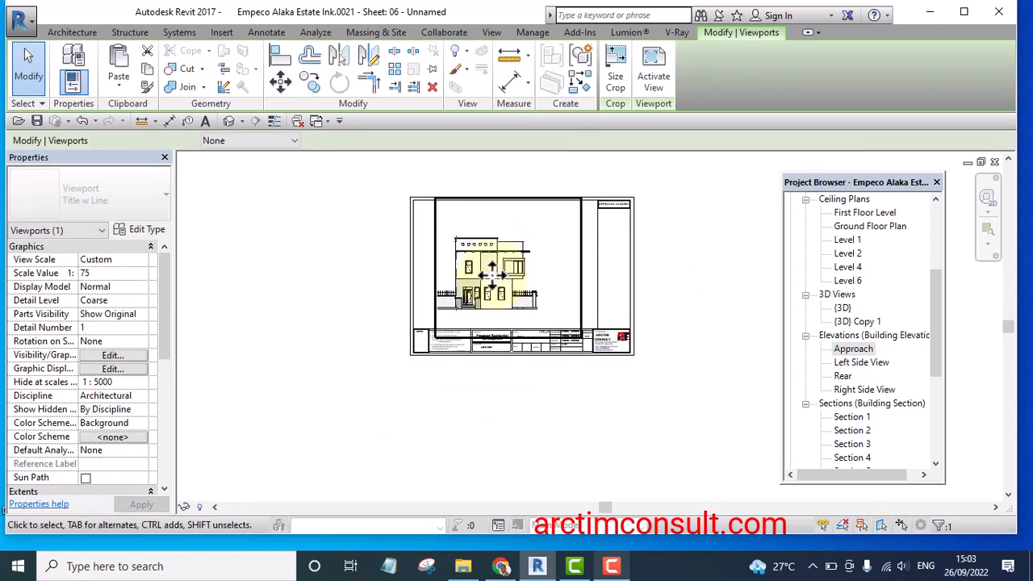
key("Right")
key("Right")
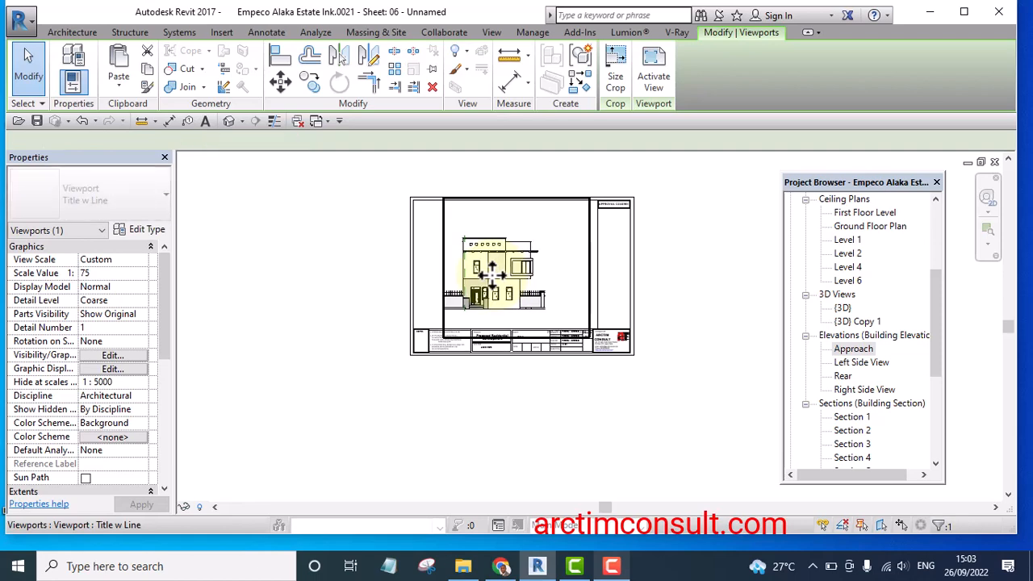
left_click(716, 270)
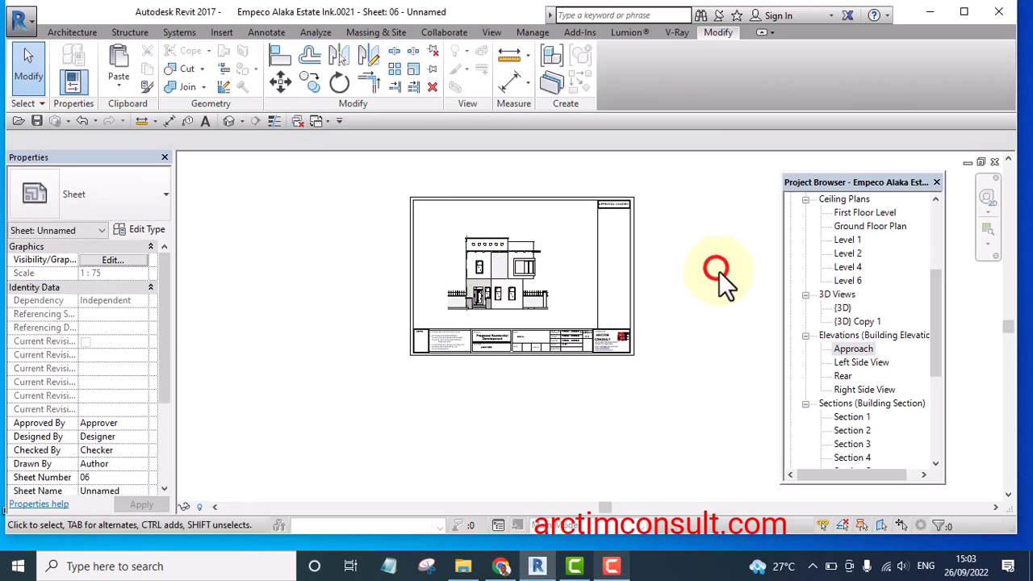
Check the view title's position against the title block and shift the Approach viewport slightly further right
scroll(618, 331, "up", 1)
scroll(645, 314, "up", 3)
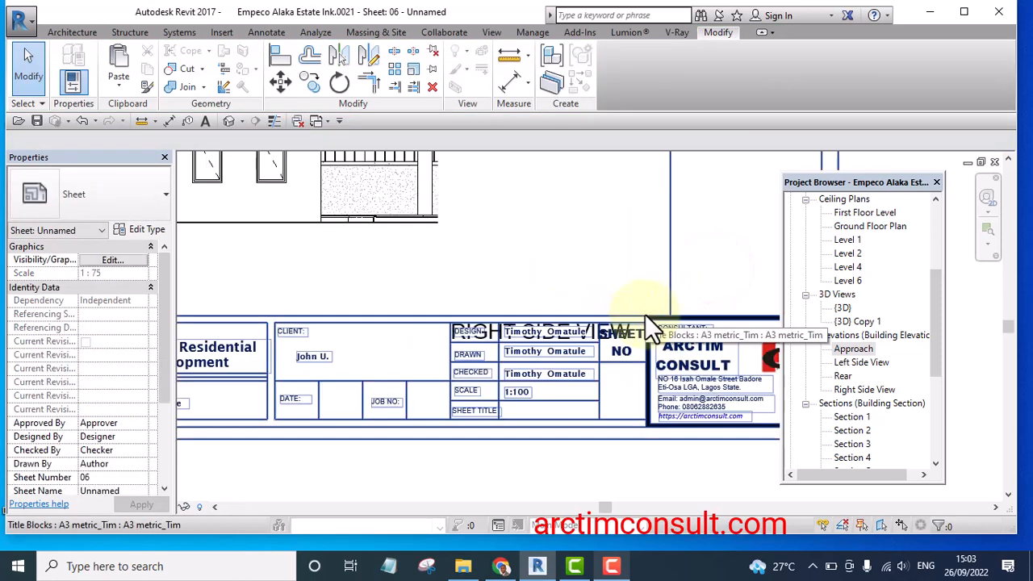
scroll(648, 310, "down", 3)
scroll(648, 310, "down", 2)
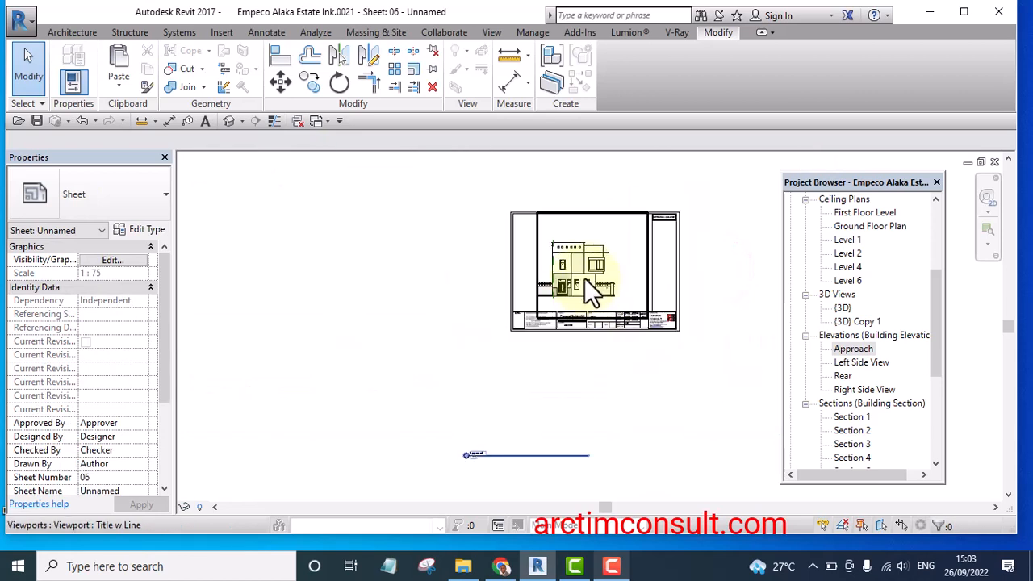
left_click(588, 276)
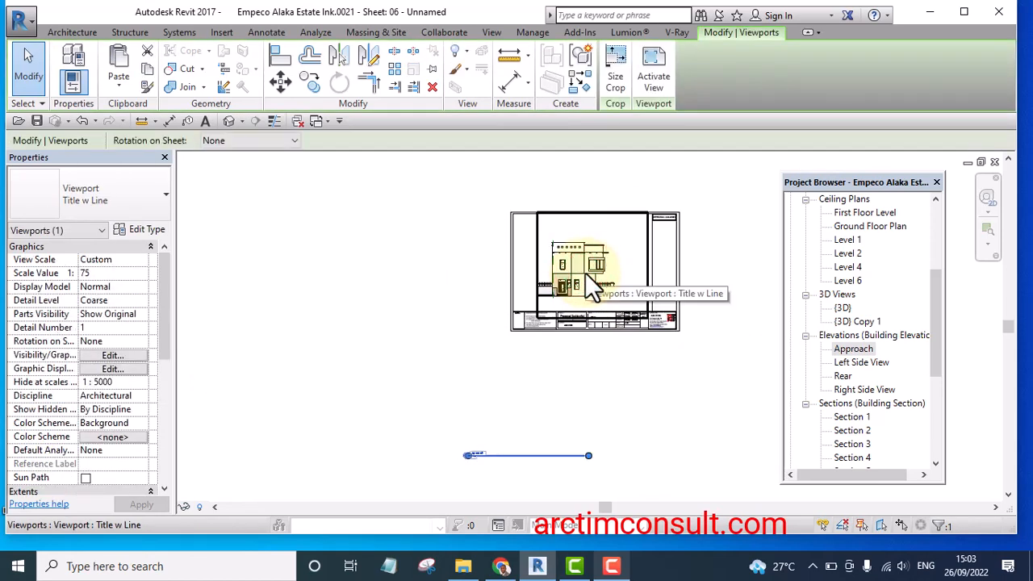
left_click(430, 264)
scroll(568, 285, "up", 2)
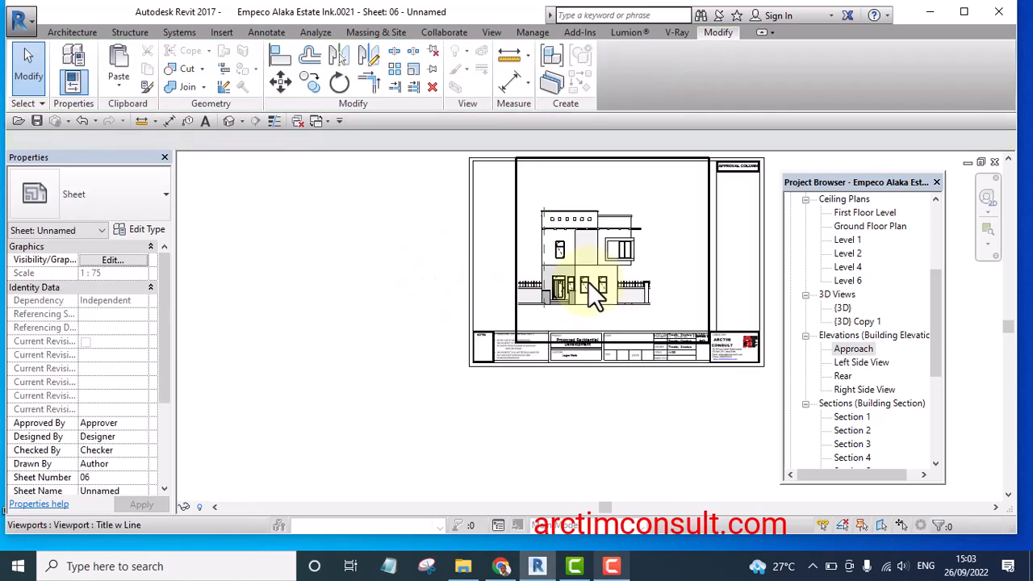
left_click(588, 281)
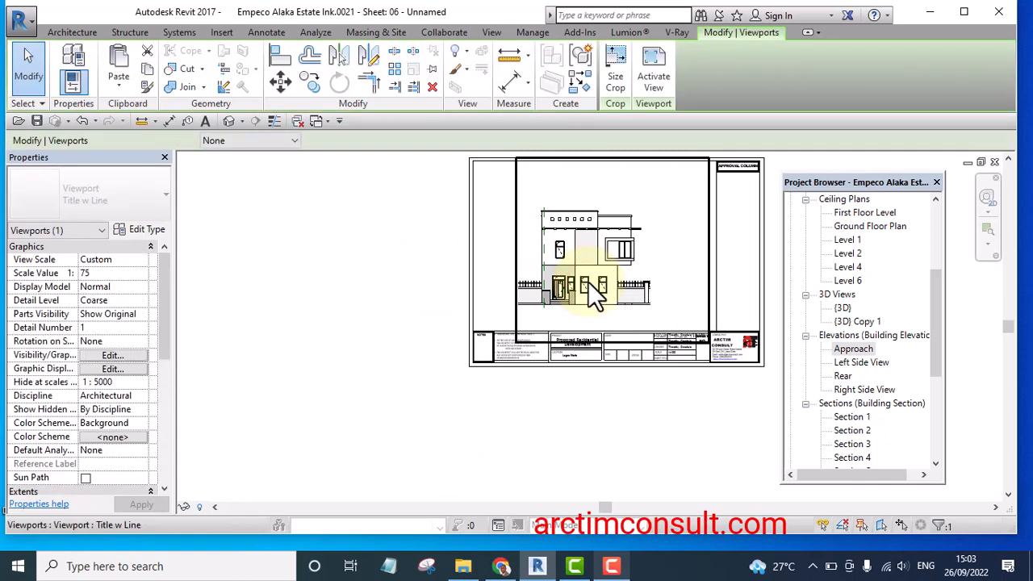
left_click_drag(587, 281, 591, 281)
left_click(277, 326)
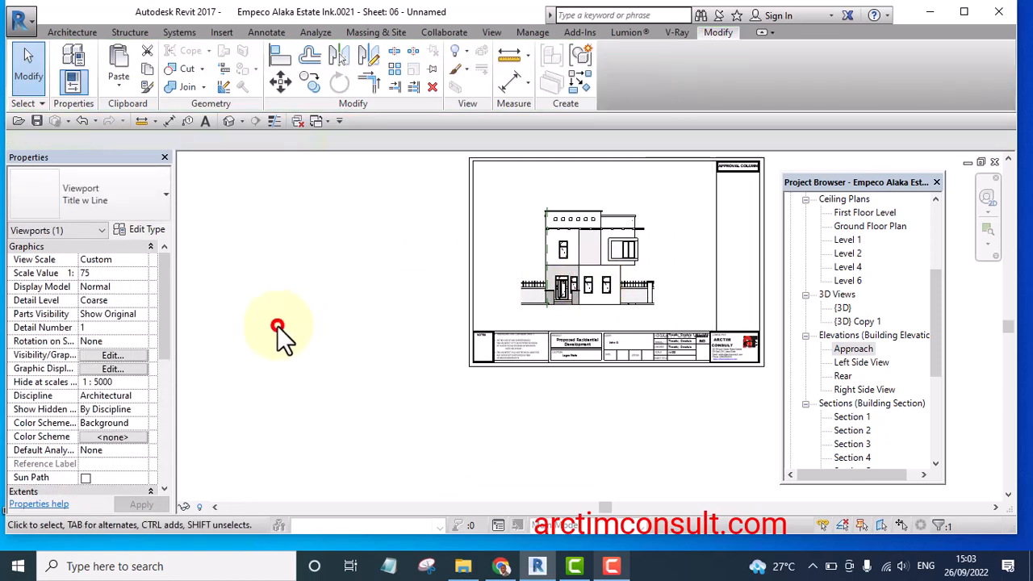
Activate the Approach view and move the RIGHT SIDE VIEW text note up, off the title block and into the drawing area below the house
right_click(595, 232)
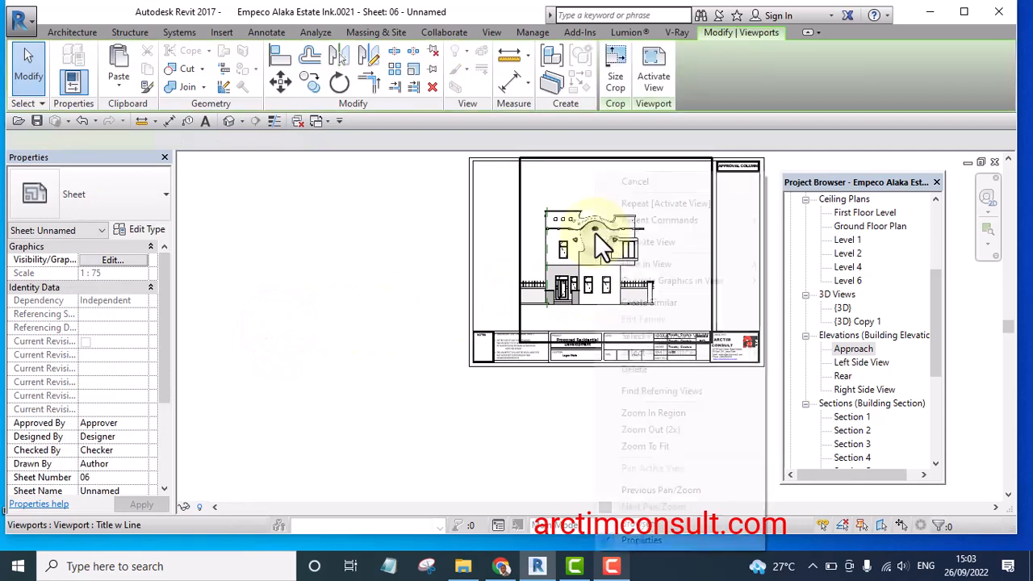
left_click(648, 242)
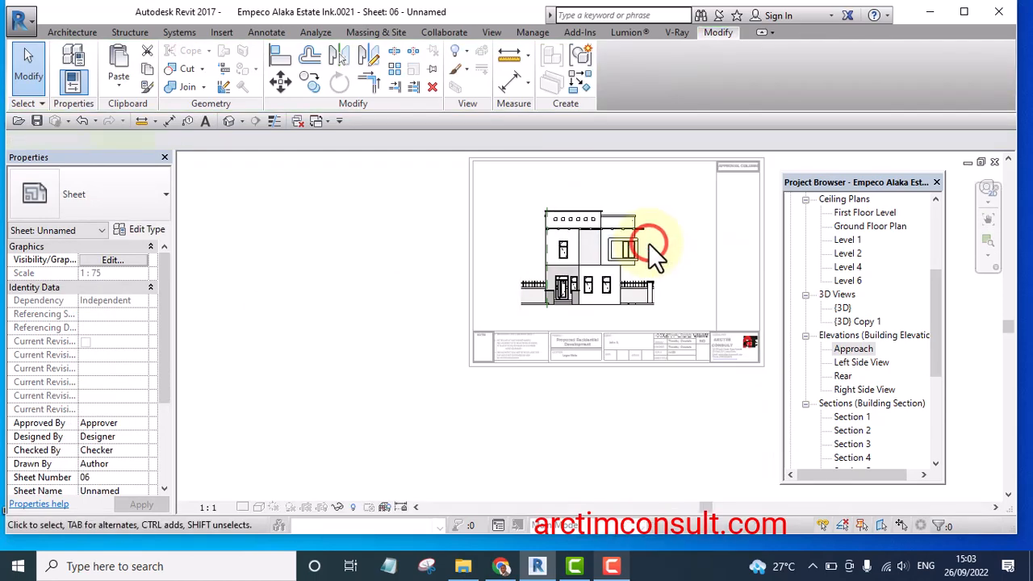
scroll(595, 266, "down", 1)
scroll(670, 323, "up", 3)
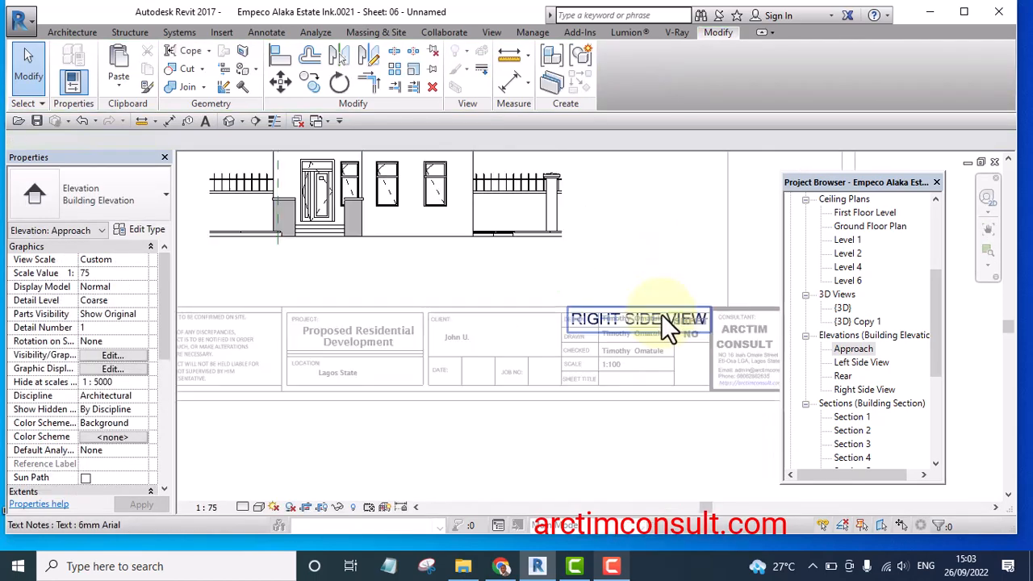
left_click_drag(662, 315, 624, 271)
scroll(624, 272, "down", 3)
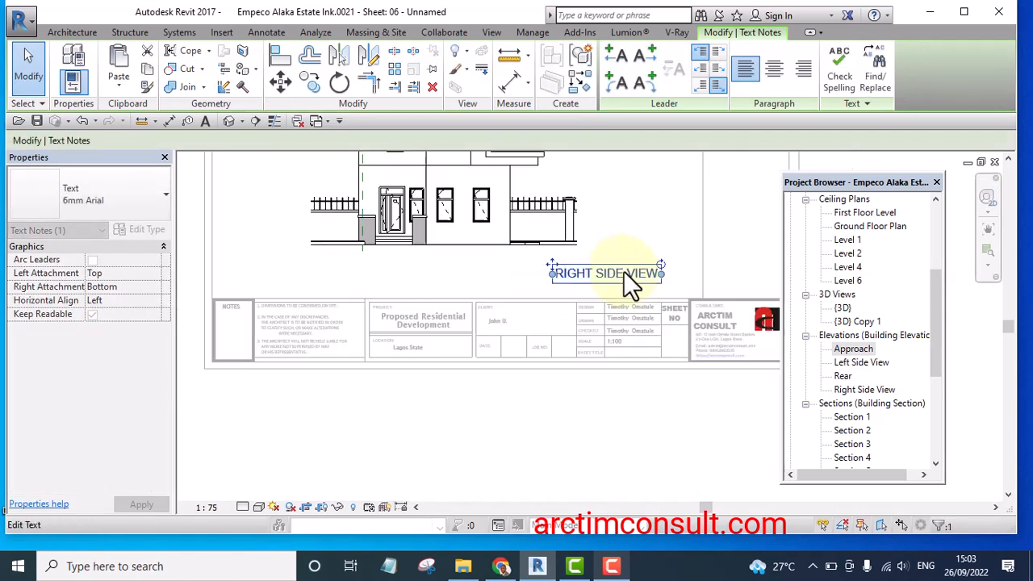
left_click(601, 406)
scroll(615, 267, "up", 2)
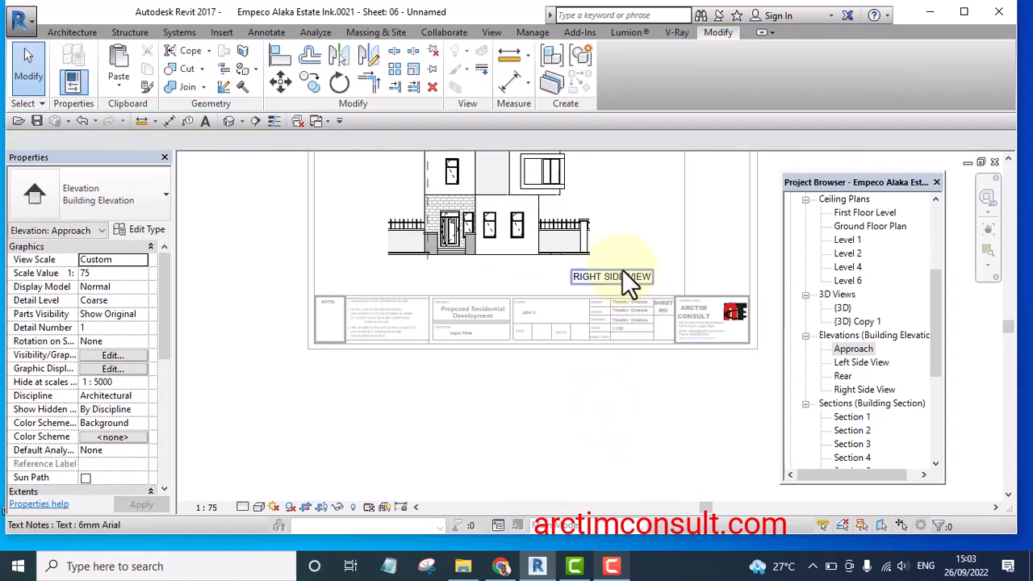
scroll(610, 270, "down", 2)
middle_click_drag(619, 240, 601, 264)
scroll(611, 284, "down", 1)
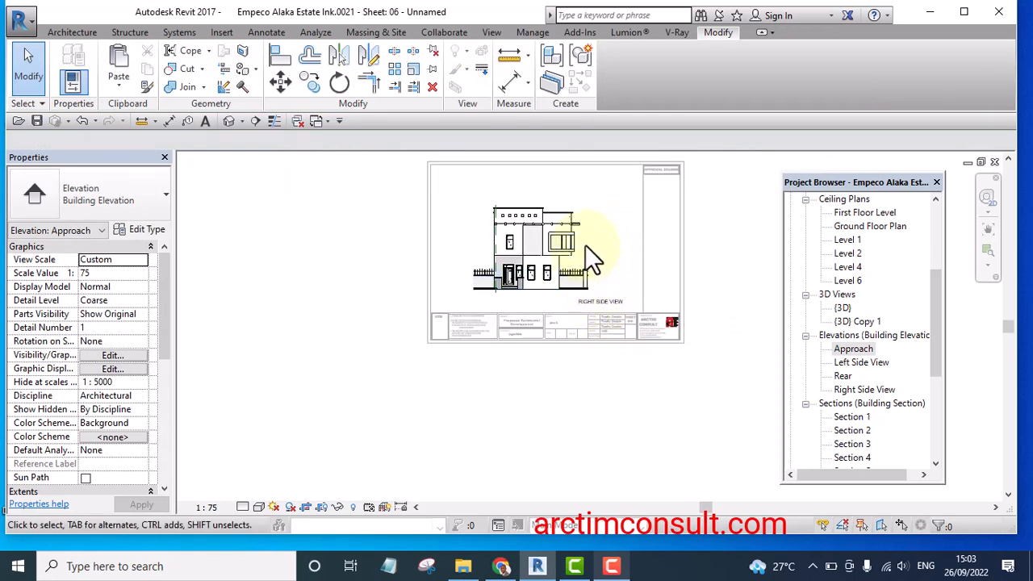
scroll(548, 239, "up", 1)
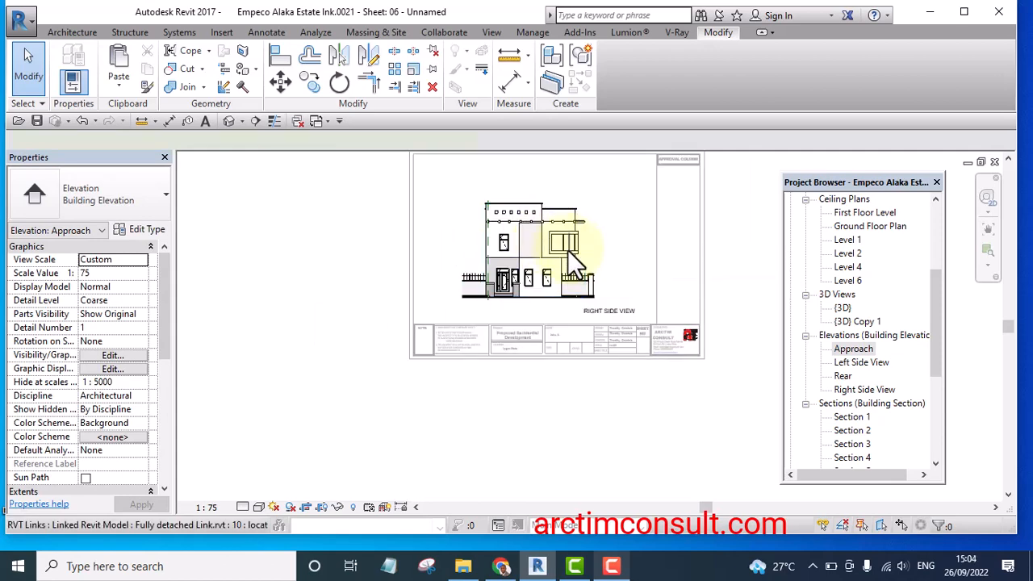
key("d")
key("i")
scroll(592, 319, "up", 2)
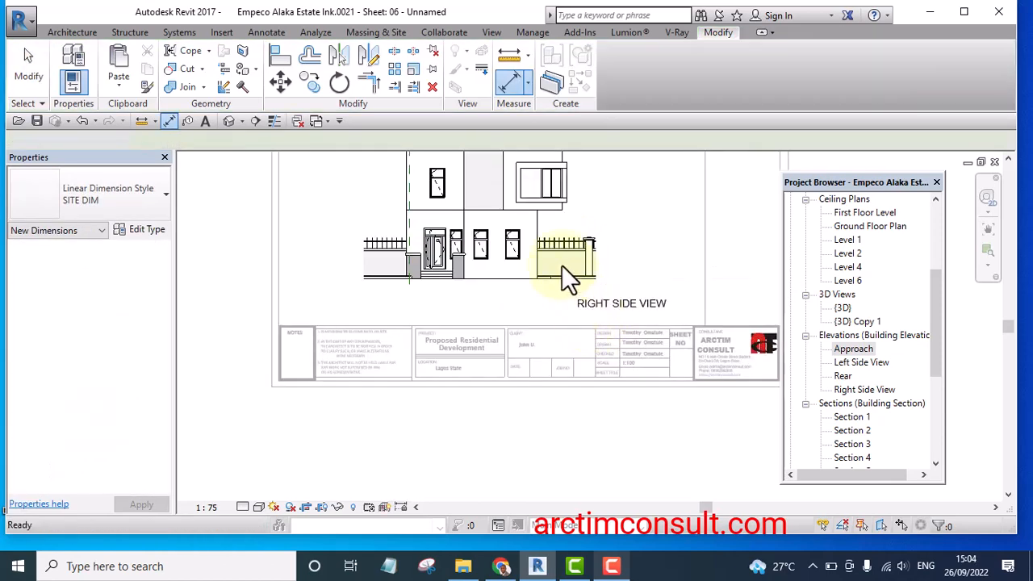
key("Escape")
Deactivate the Approach view to return to the sheet and review the layout
left_click(517, 211)
scroll(576, 307, "down", 1)
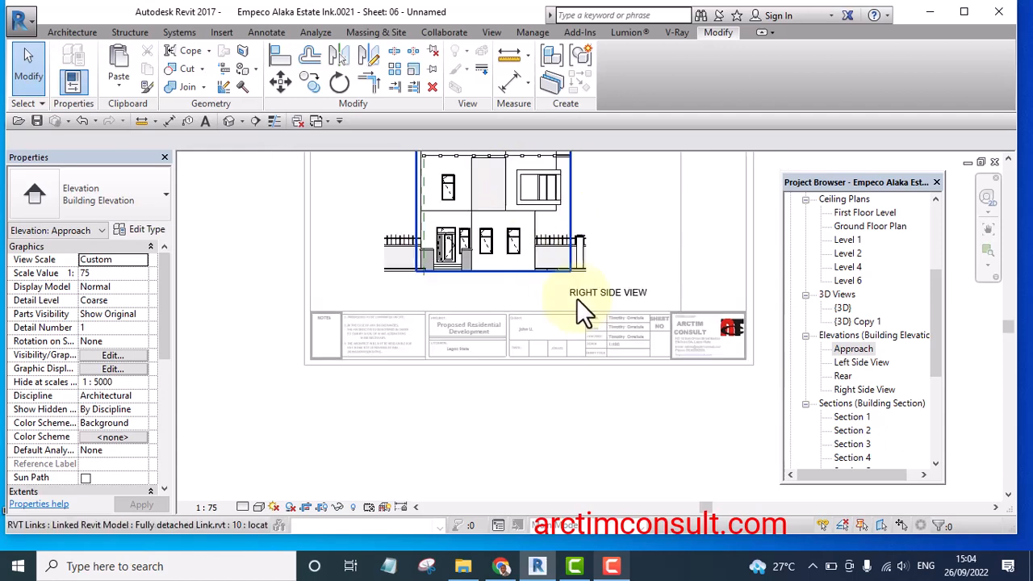
scroll(571, 291, "down", 3)
scroll(538, 206, "up", 3)
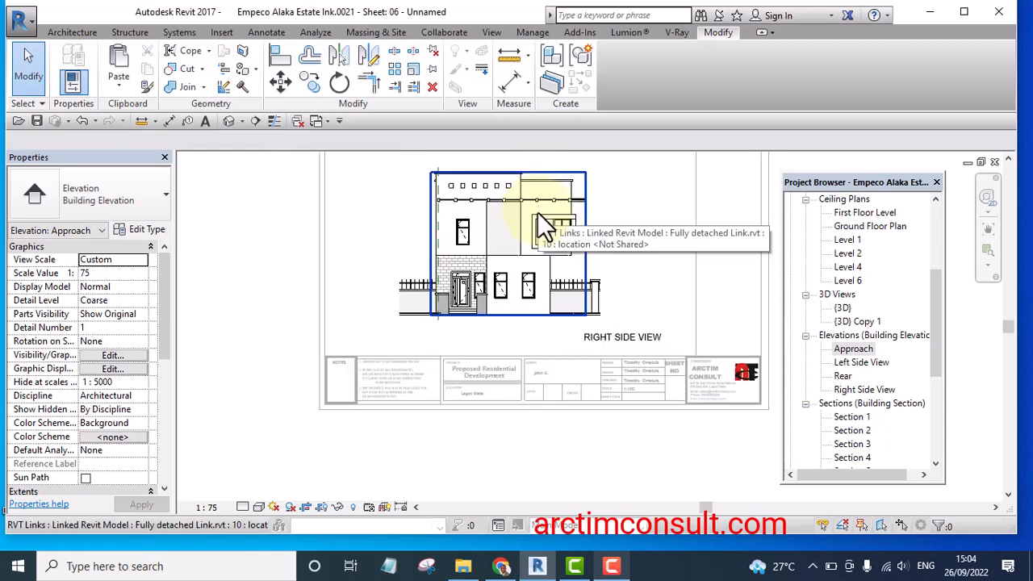
key("Escape")
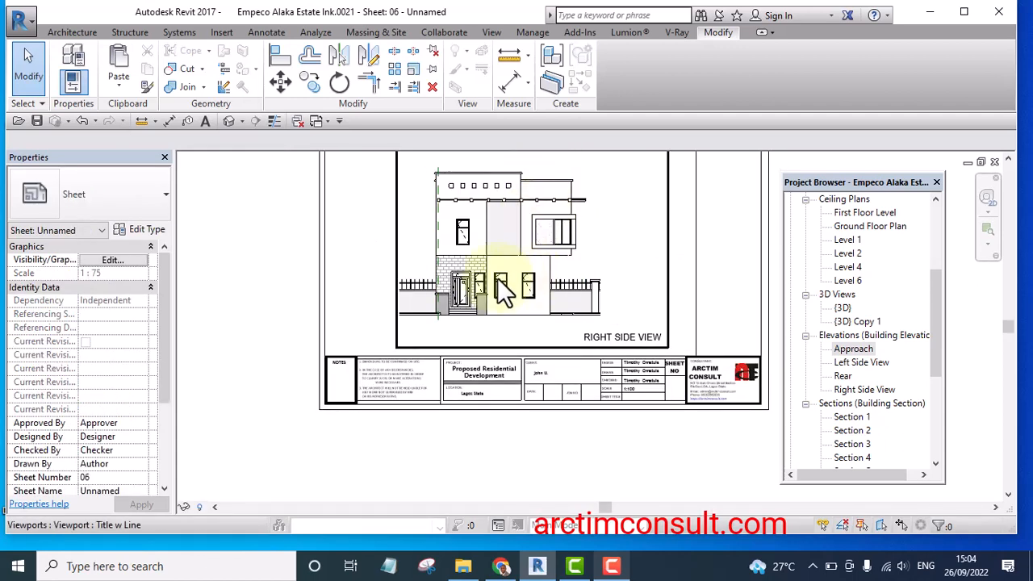
scroll(509, 282, "down", 2)
scroll(327, 223, "up", 2)
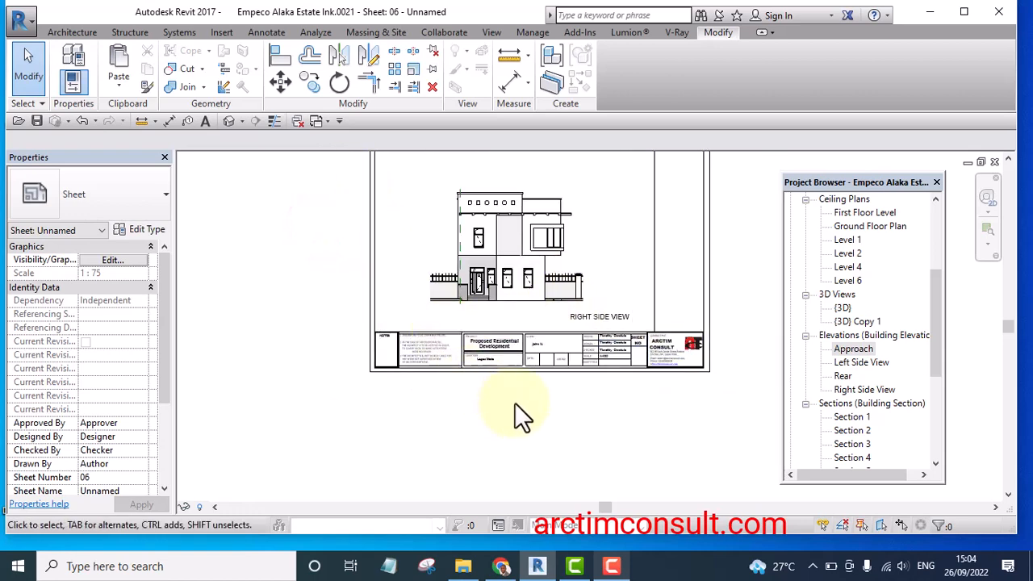
Draw a horizontal Wide Lines detail line about 347 mm long along the house's ground level, from the left sheet border to the approval column
middle_click_drag(517, 417, 513, 408)
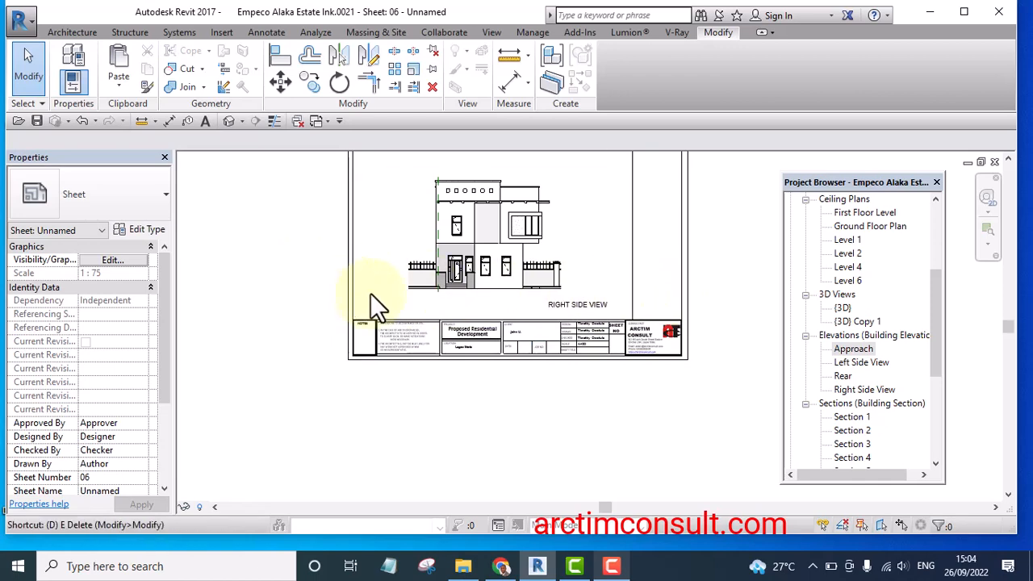
key("d")
key("l")
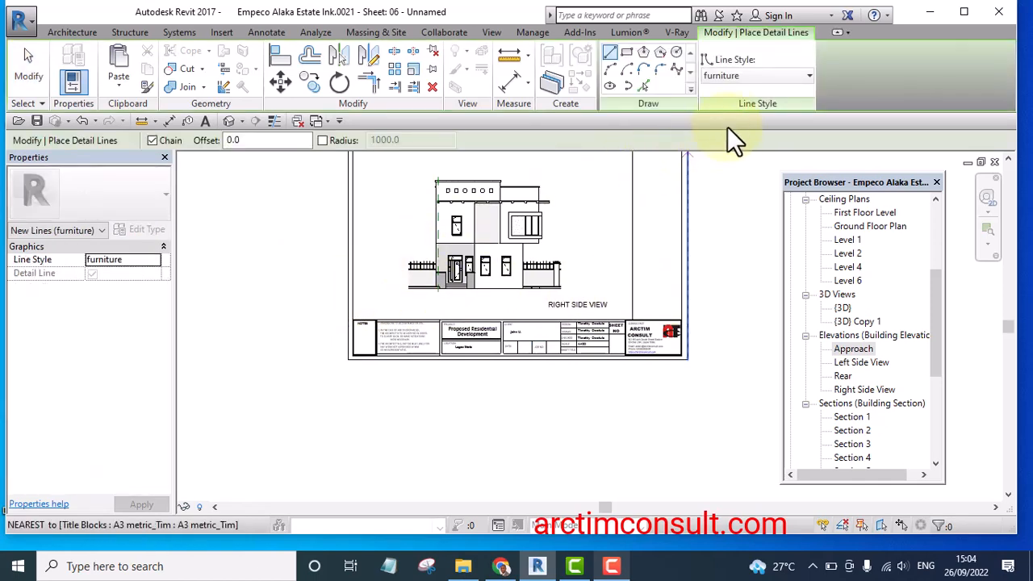
left_click(754, 77)
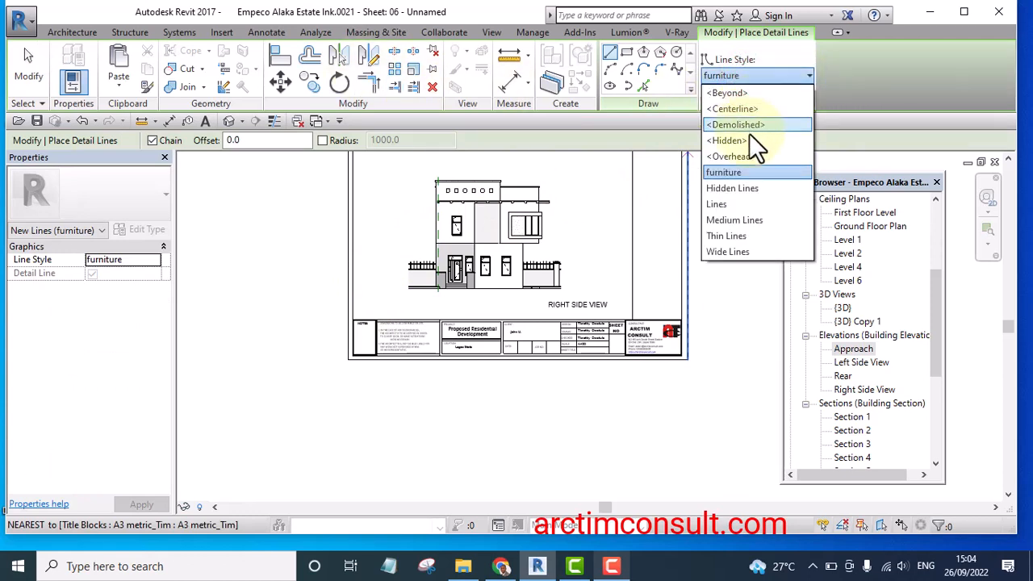
left_click(738, 250)
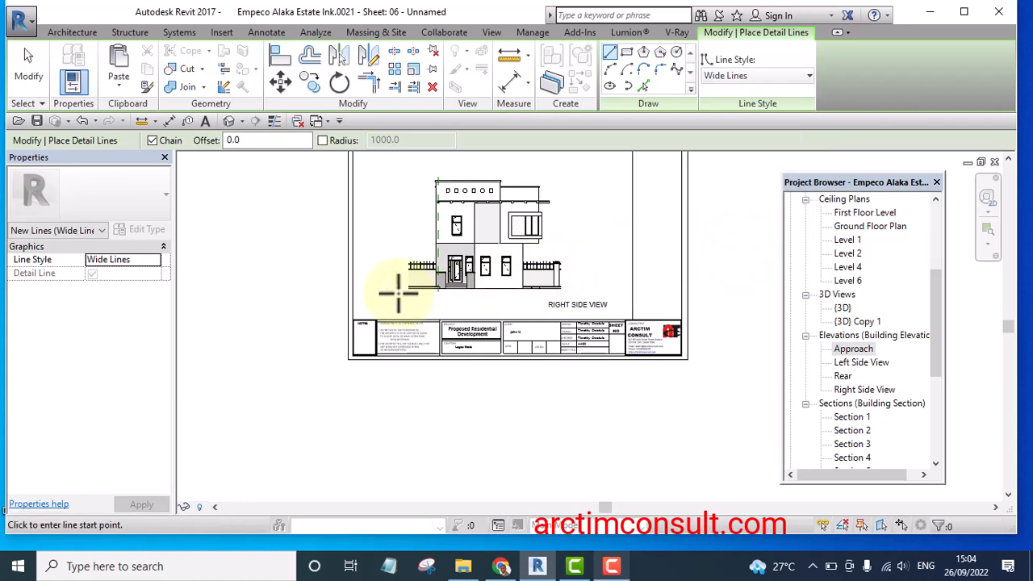
left_click(352, 289)
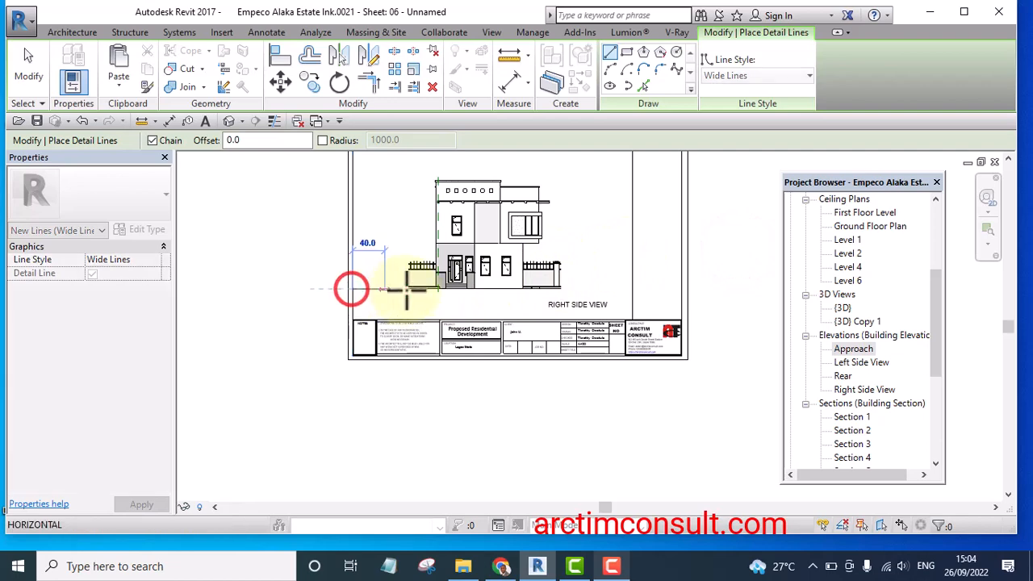
left_click(633, 286)
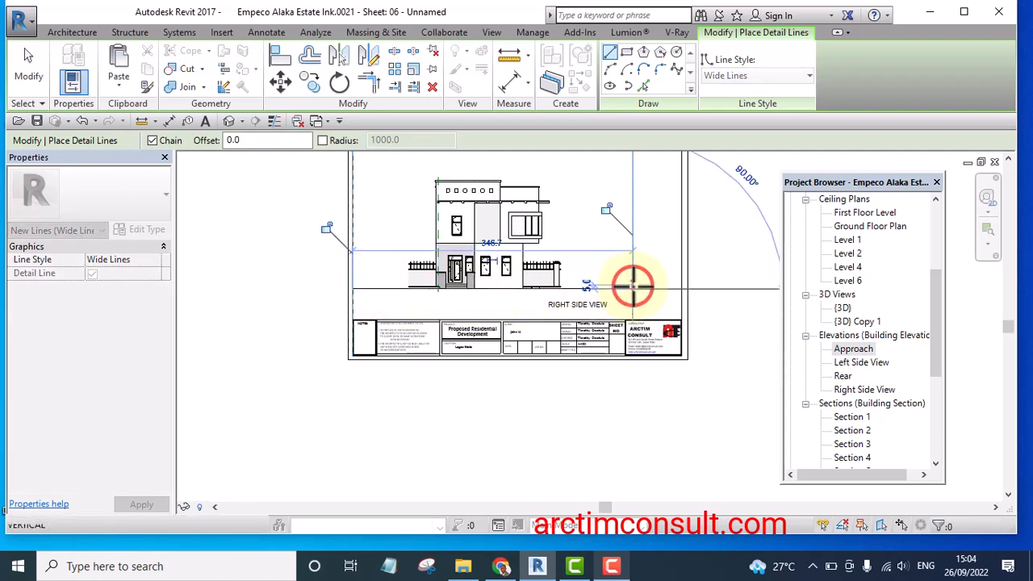
key("Escape")
key("Escape")
Inspect the ground line up close along the base of the house and fence walls
scroll(577, 294, "up", 3)
scroll(577, 296, "up", 5)
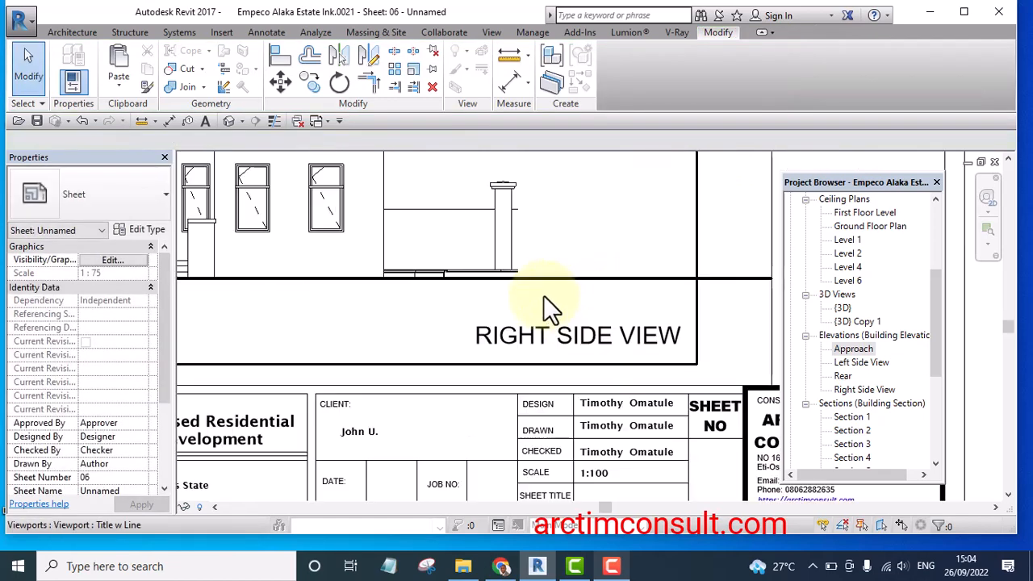
scroll(715, 293, "down", 6)
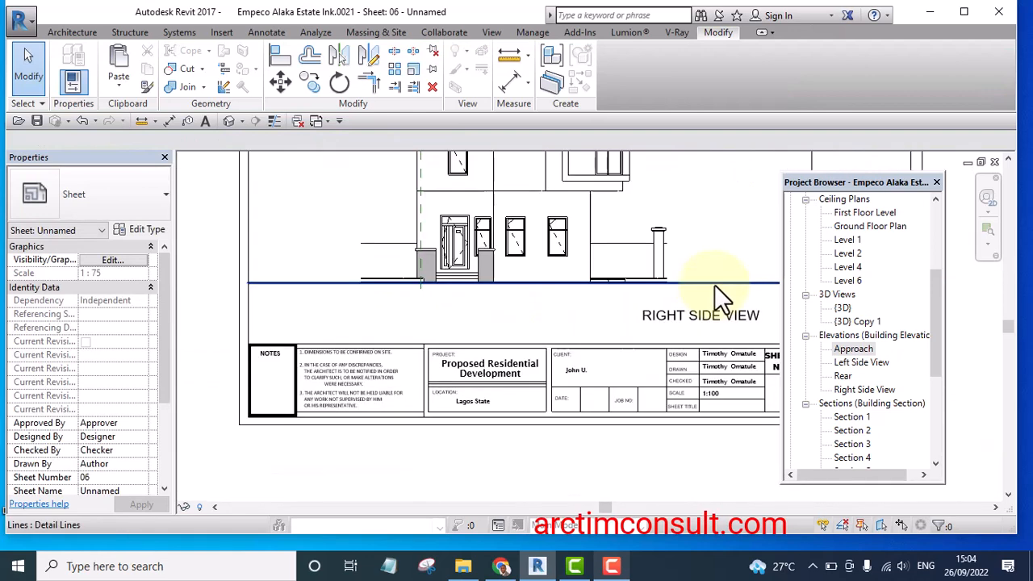
scroll(557, 286, "up", 7)
middle_click_drag(537, 250, 323, 334)
scroll(484, 283, "down", 3)
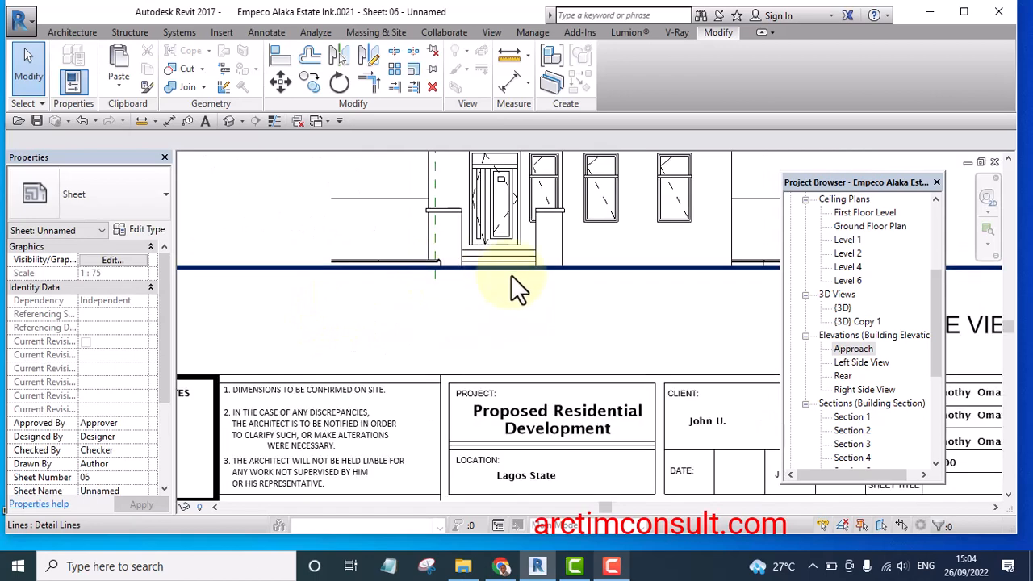
scroll(687, 277, "up", 4)
middle_click_drag(671, 277, 392, 329)
scroll(309, 291, "down", 3)
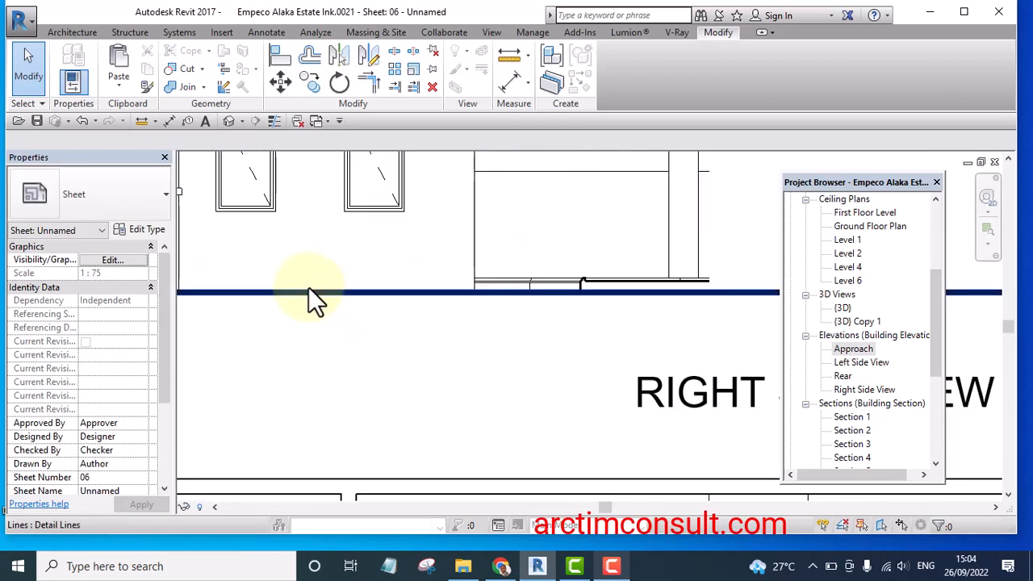
scroll(565, 286, "up", 3)
scroll(533, 285, "down", 5)
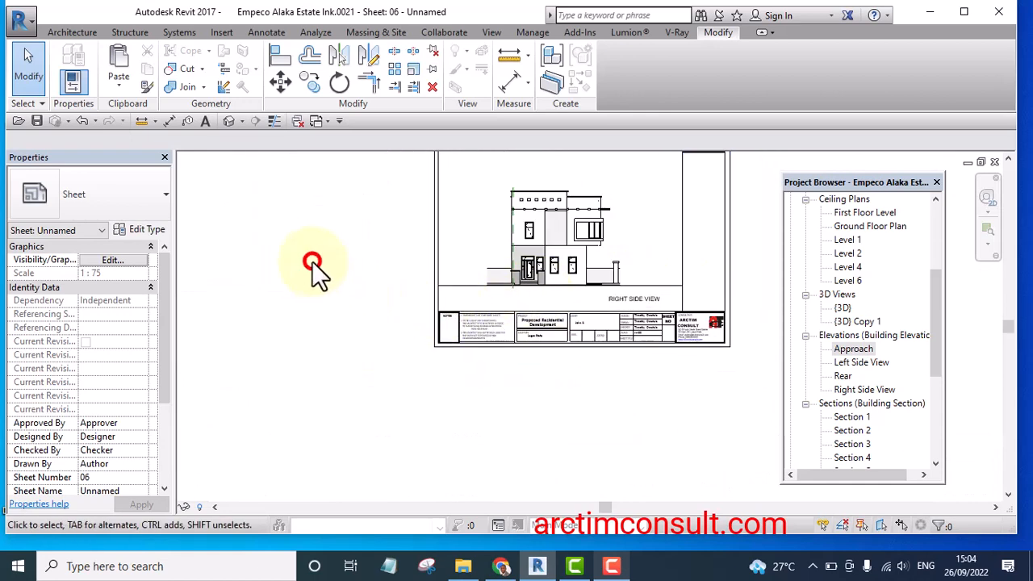
Review the whole sheet layout and compare the RIGHT SIDE VIEW title with the elevation placed above it
middle_click_drag(311, 261, 347, 296)
middle_click_drag(341, 297, 310, 293)
scroll(310, 293, "down", 4)
scroll(359, 289, "up", 3)
scroll(493, 313, "up", 5)
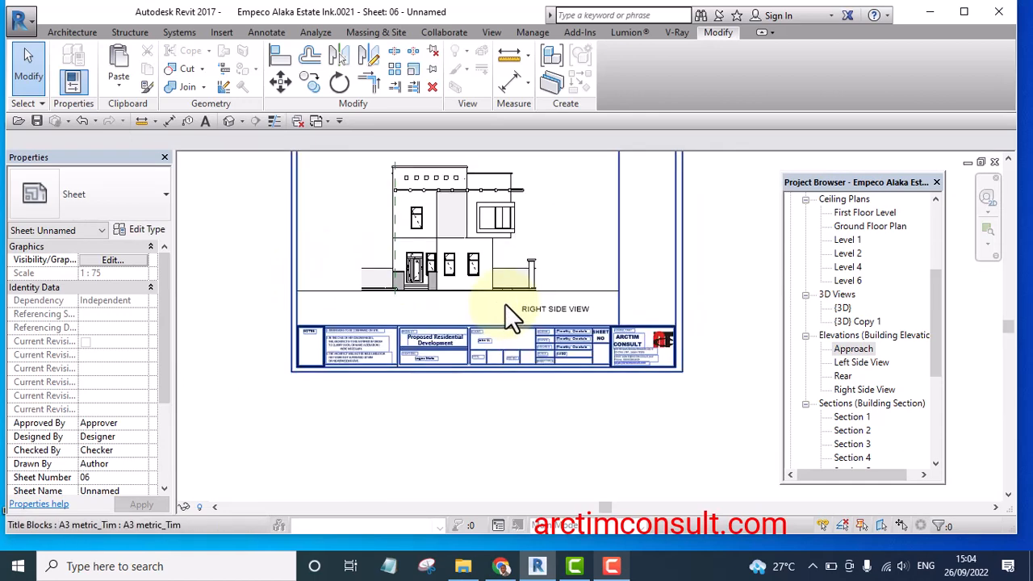
scroll(557, 307, "down", 2)
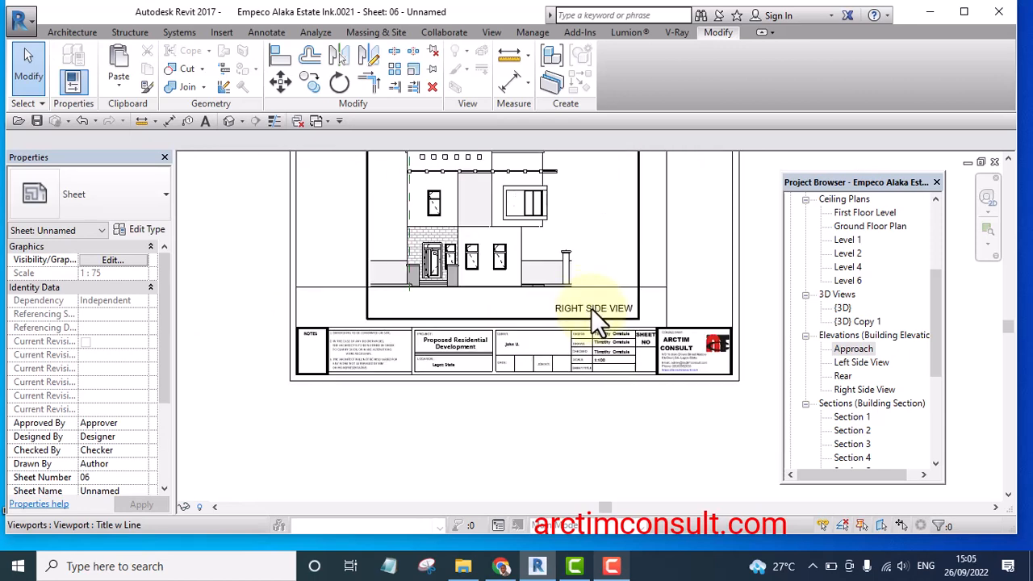
scroll(529, 292, "down", 2)
scroll(517, 291, "down", 1)
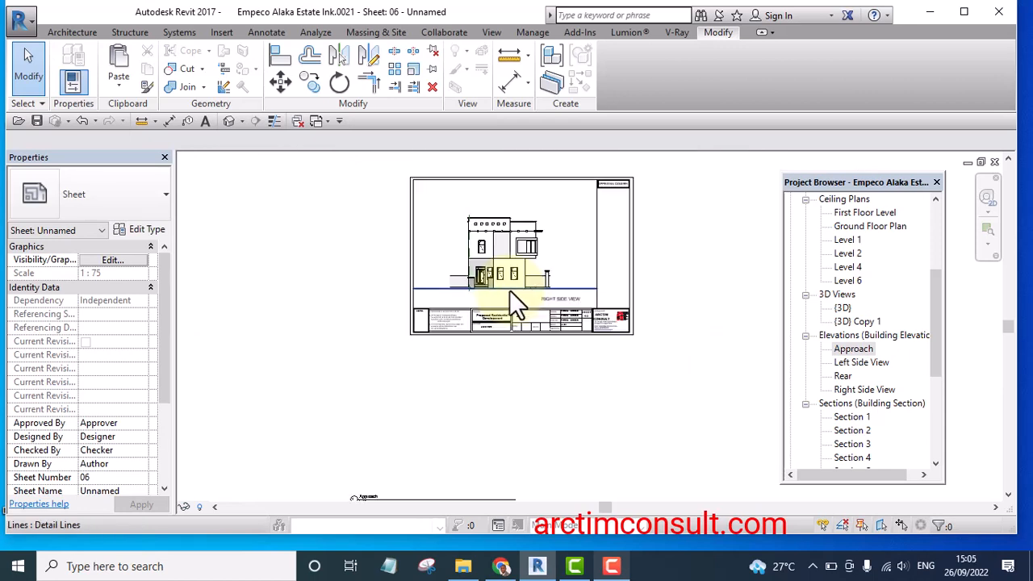
scroll(565, 303, "up", 2)
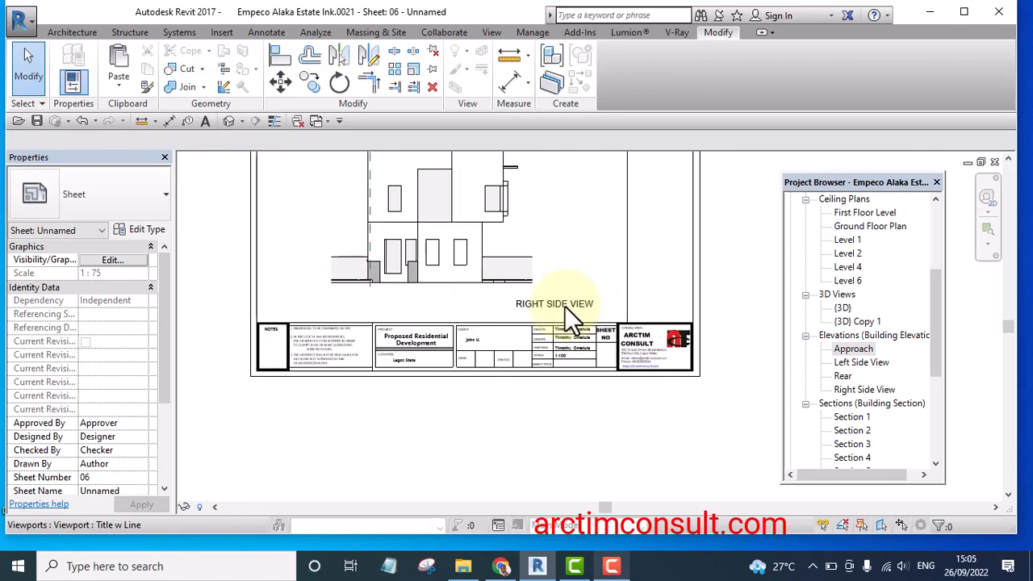
scroll(563, 302, "down", 3)
left_click(317, 233)
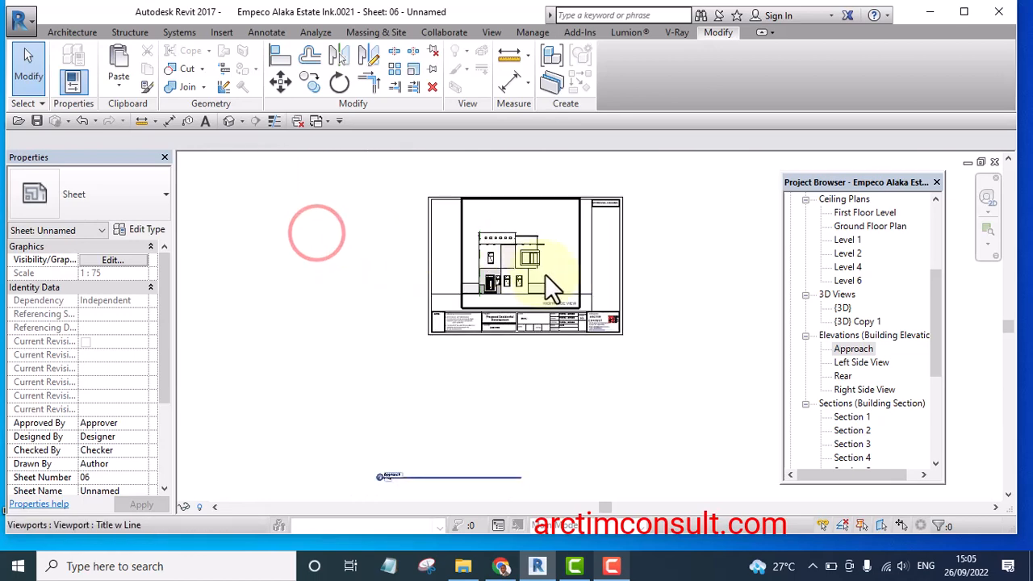
scroll(555, 319, "up", 4)
scroll(559, 292, "up", 2)
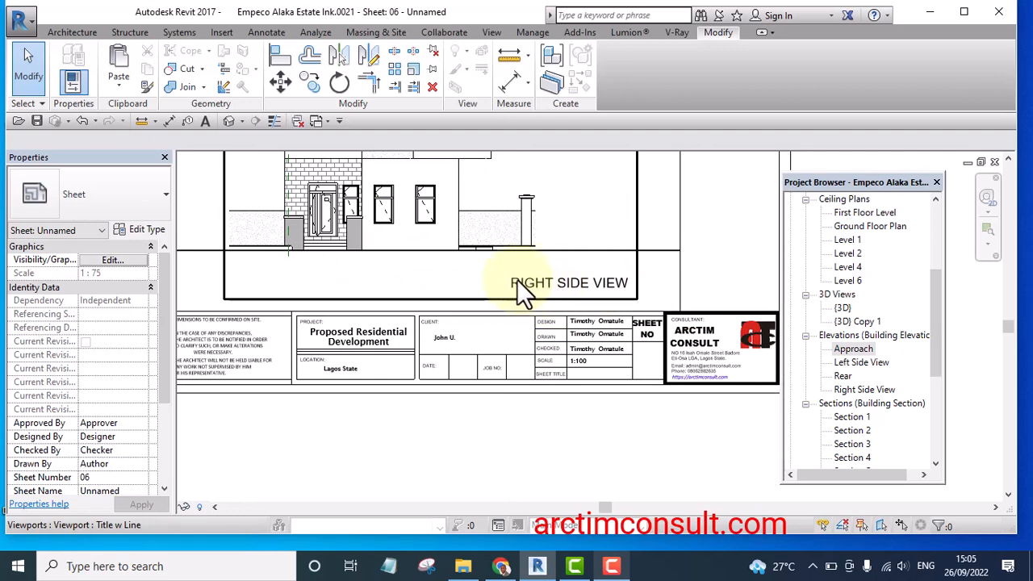
scroll(533, 285, "down", 4)
scroll(492, 284, "up", 4)
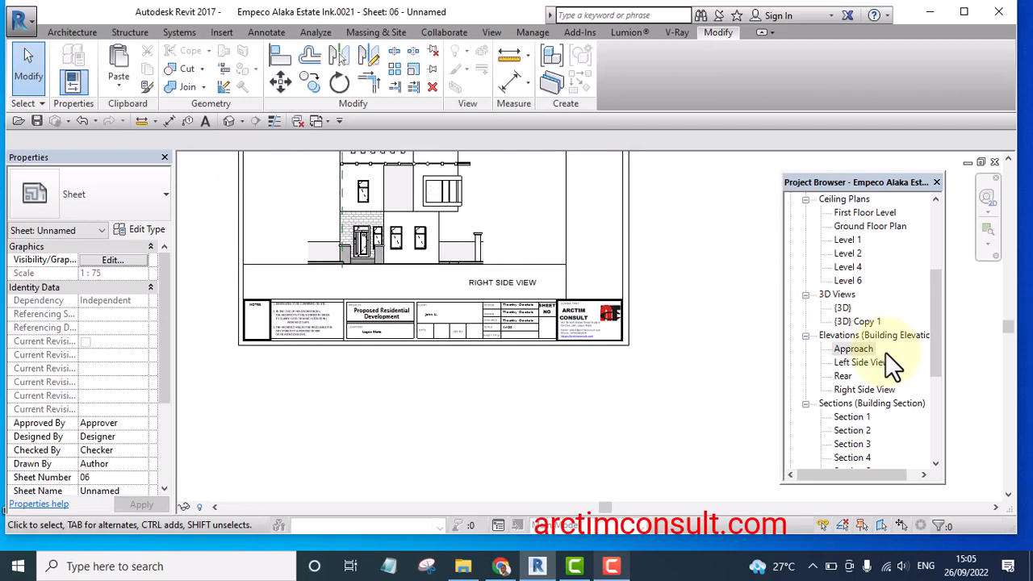
Open the Approach building elevation as its own view
left_click(939, 357)
scroll(929, 367, "up", 1)
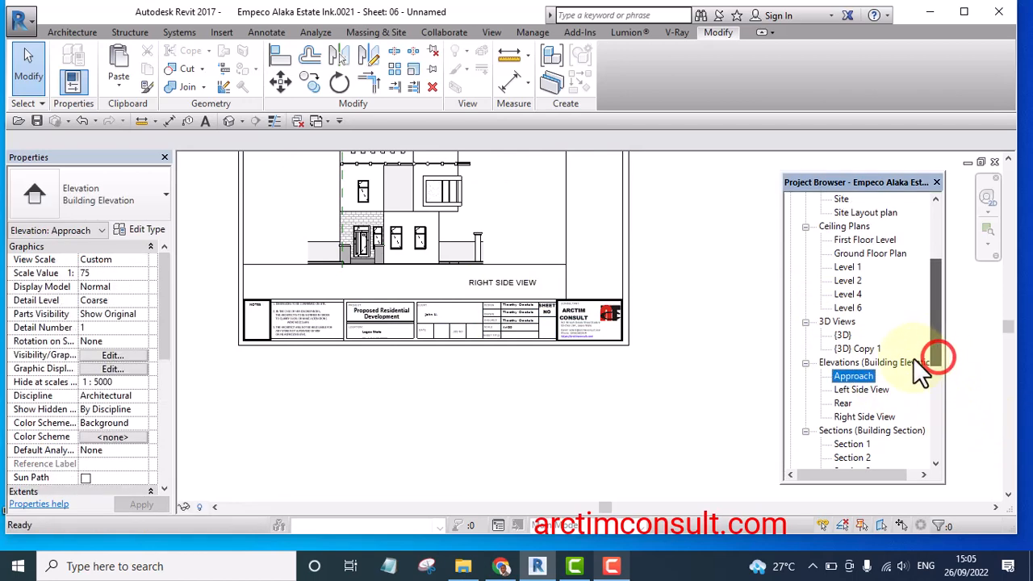
double_click(854, 376)
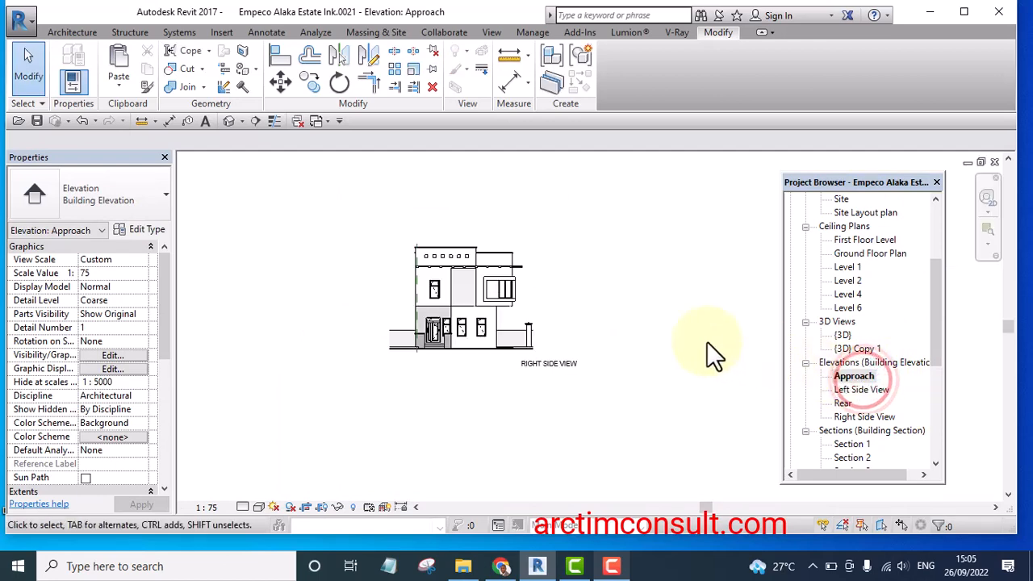
Change the text note below the house from RIGHT SIDE VIEW to APPROACH VIEW
scroll(521, 362, "up", 4)
left_click(518, 351)
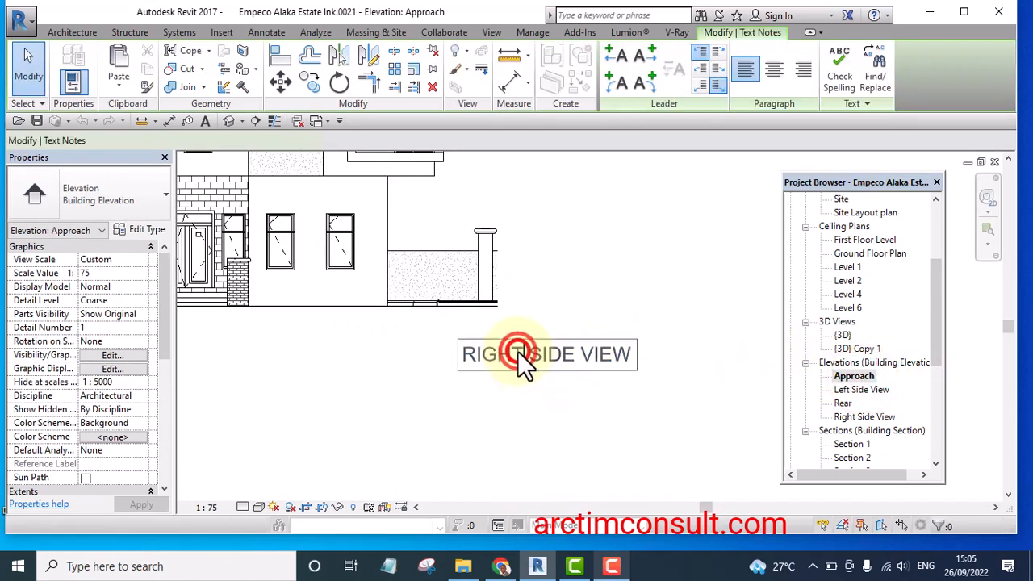
double_click(514, 353)
left_click_drag(462, 355, 507, 355)
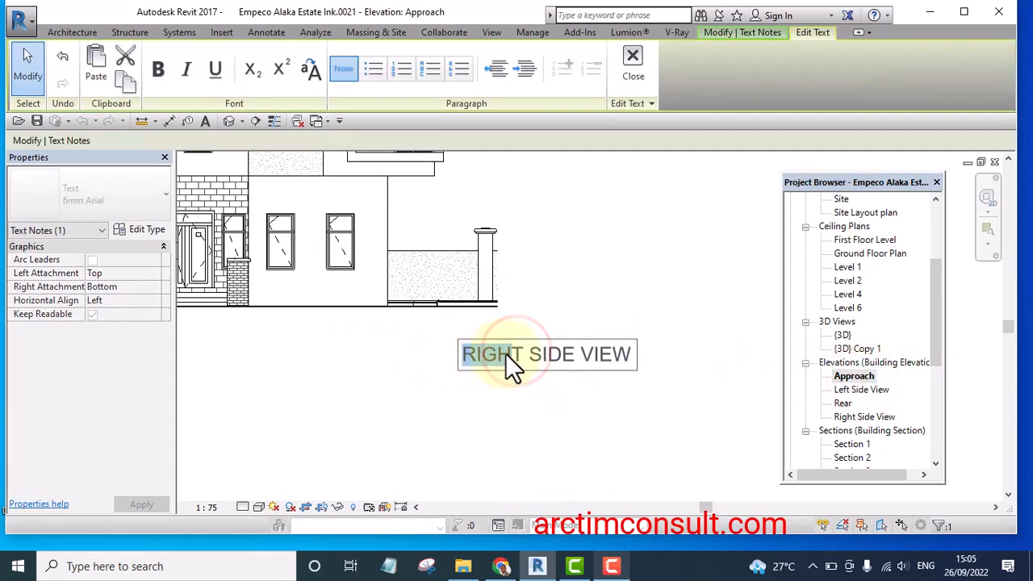
left_click(582, 349)
left_click_drag(633, 355, 438, 356)
left_click(574, 352)
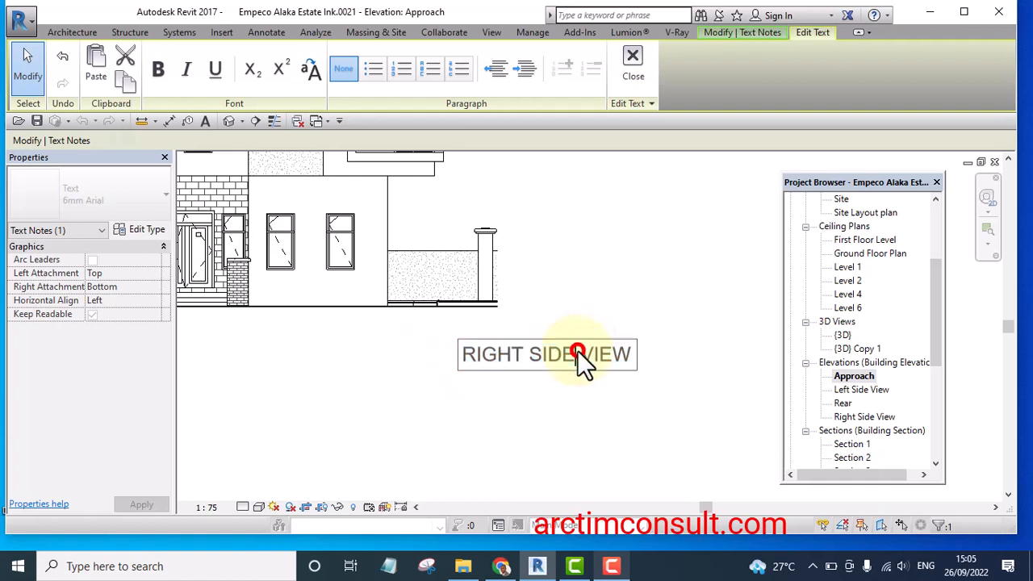
key("BackSpace")
key("BackSpace")
key("BackSpace")
key("BackSpace")
key("BackSpace")
key("BackSpace")
key("BackSpace")
key("BackSpace")
key("BackSpace")
key("BackSpace")
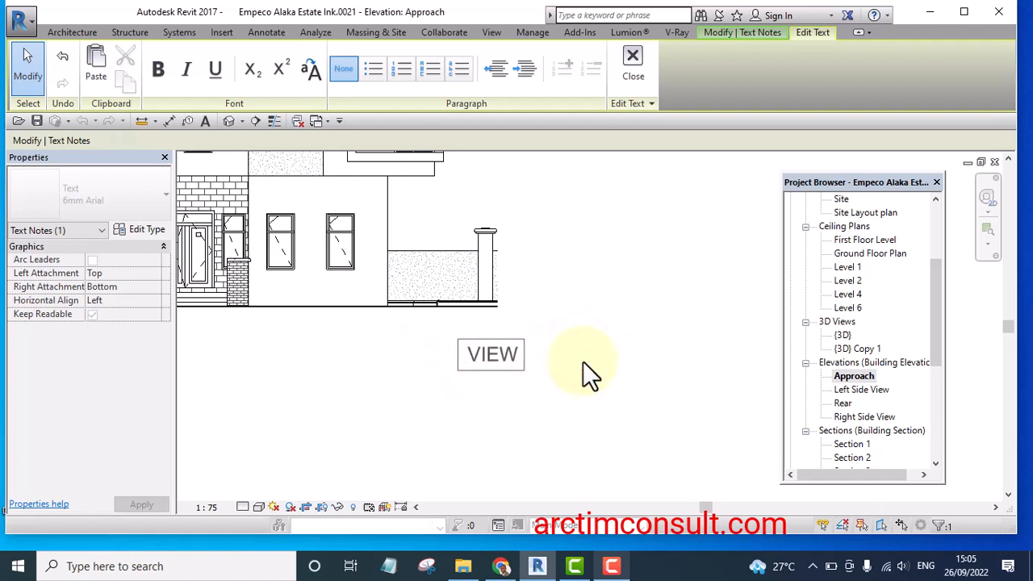
type("AP")
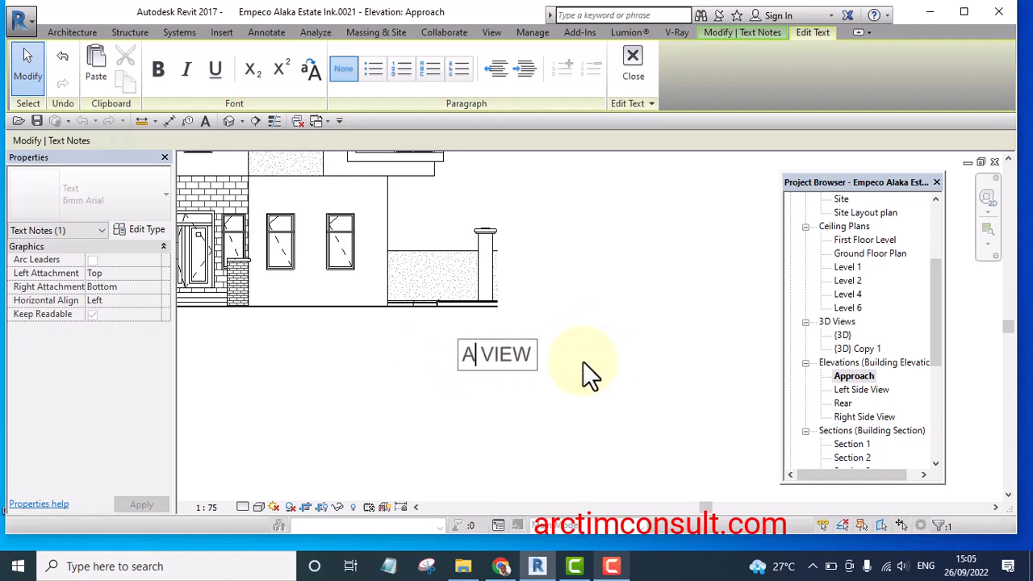
type("PRO")
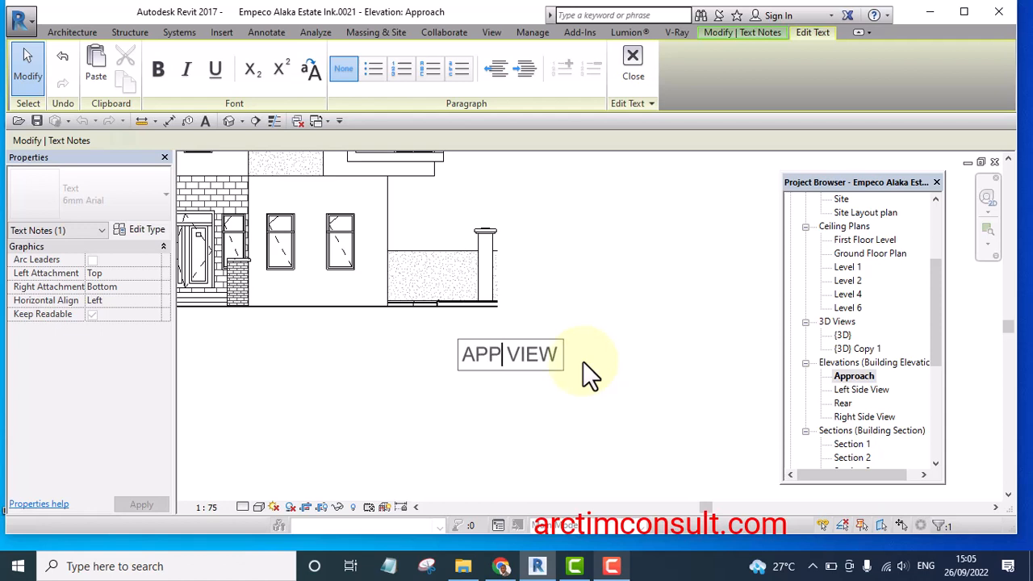
type("ACH")
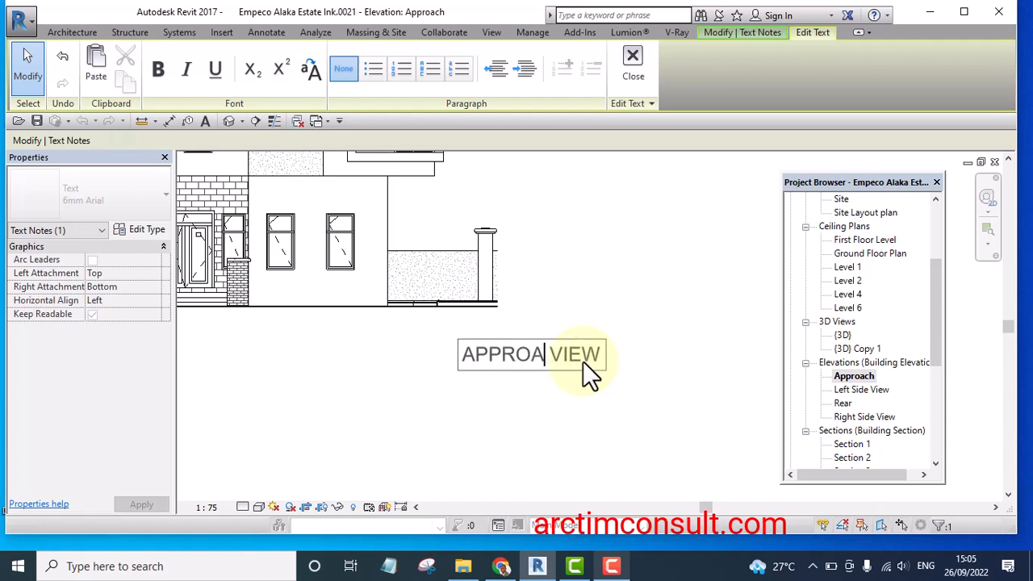
left_click(585, 433)
Reopen sheet 06 - Unnamed and check the view title within the full layout
scroll(561, 319, "down", 3)
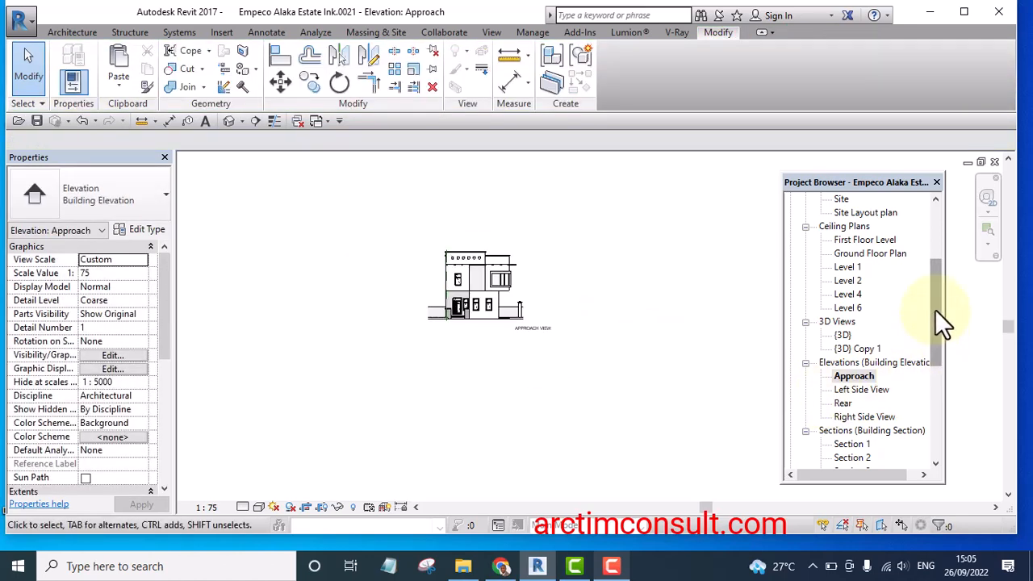
left_click_drag(935, 309, 933, 431)
double_click(856, 389)
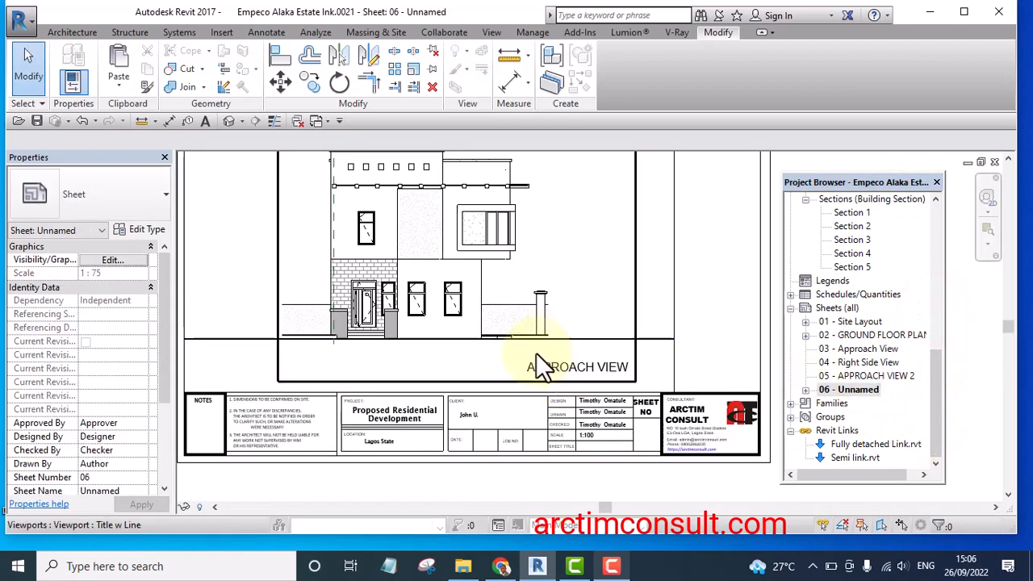
scroll(553, 366, "down", 2)
scroll(553, 366, "down", 1)
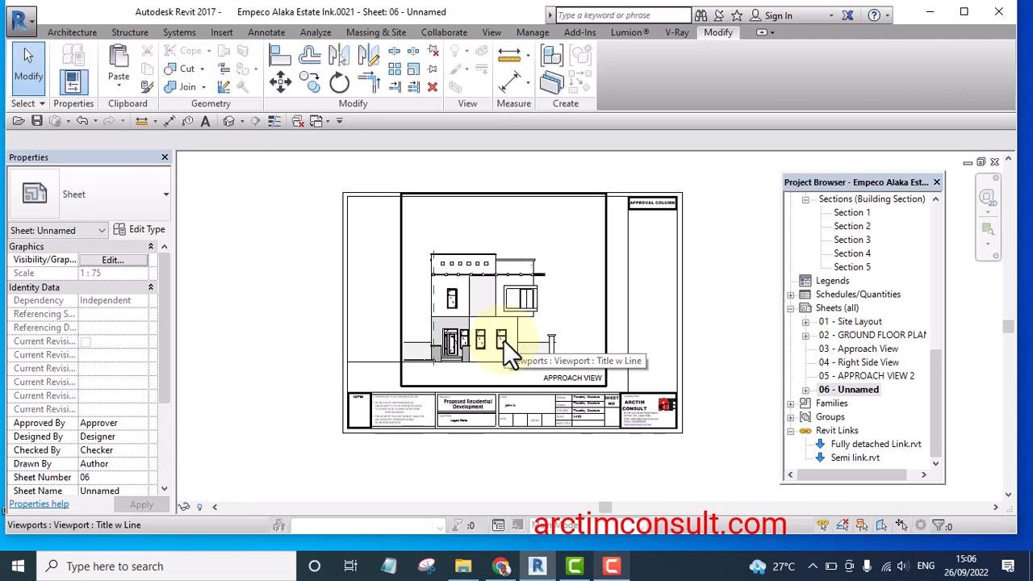
right_click(481, 283)
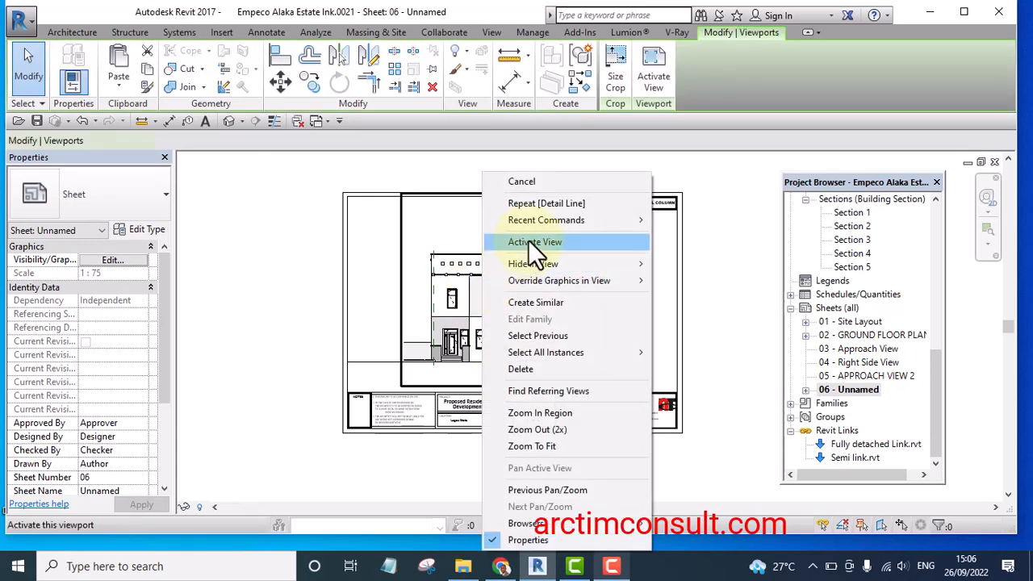
left_click(284, 303)
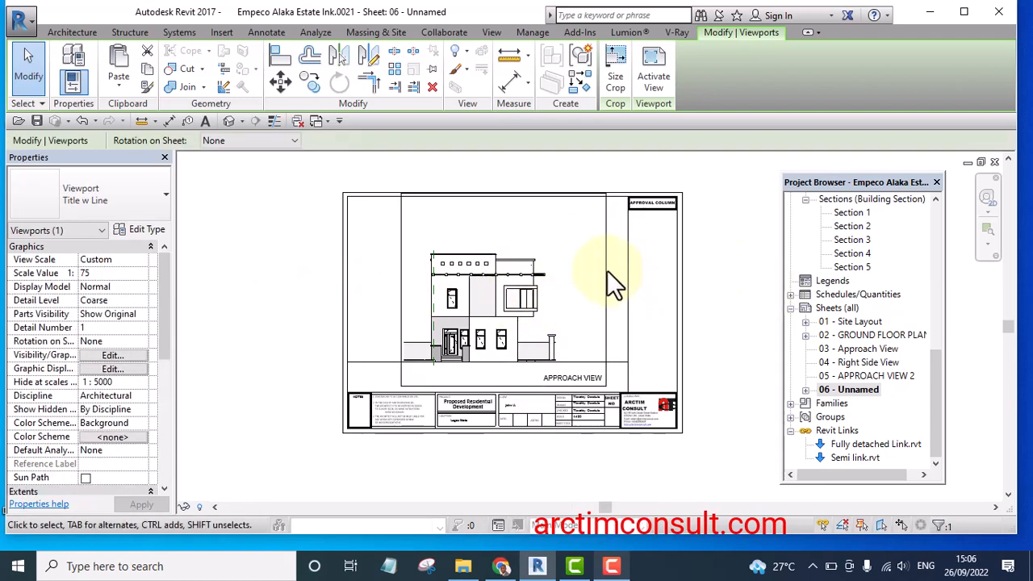
key("Escape")
Activate the Approach viewport on the sheet, check the APPROACH VIEW note against the title block, and deactivate the view
double_click(563, 261)
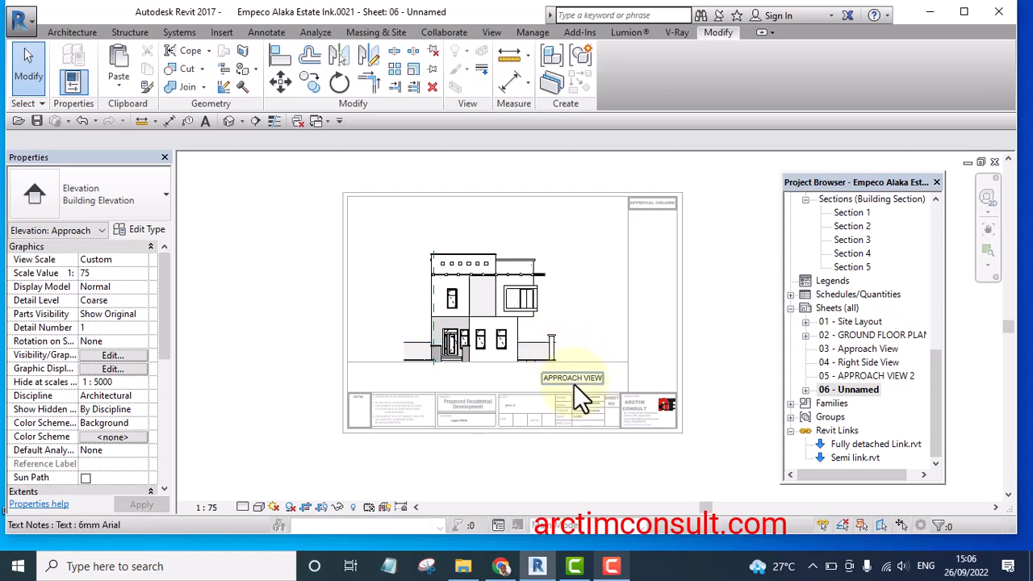
scroll(573, 385, "up", 3)
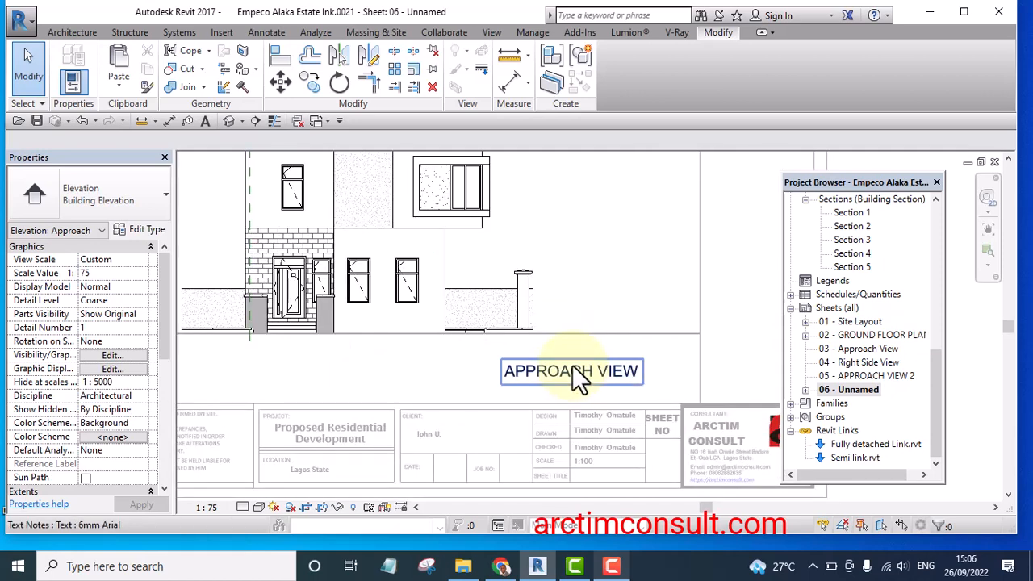
scroll(572, 365, "down", 4)
scroll(570, 360, "down", 1)
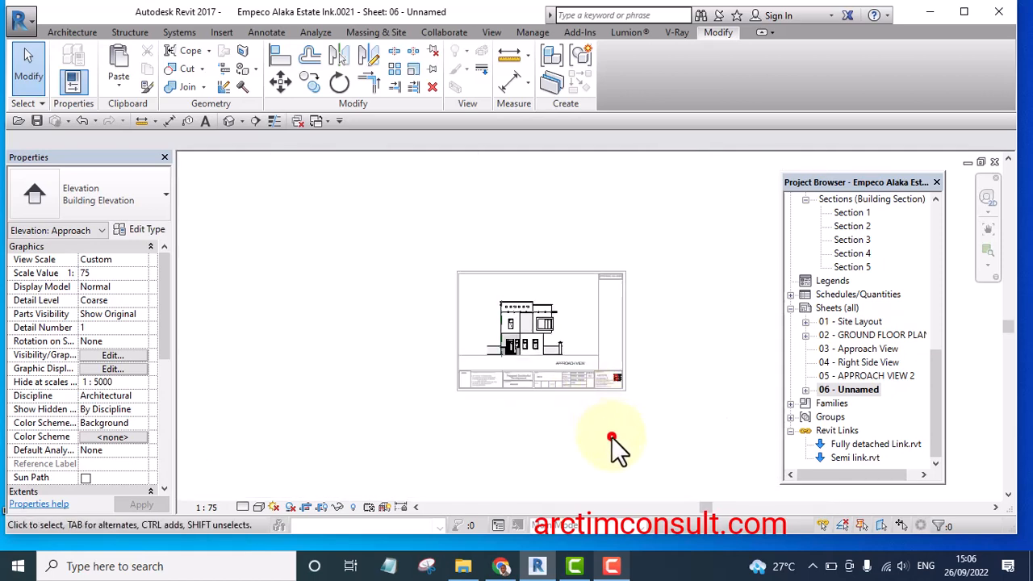
scroll(557, 321, "up", 2)
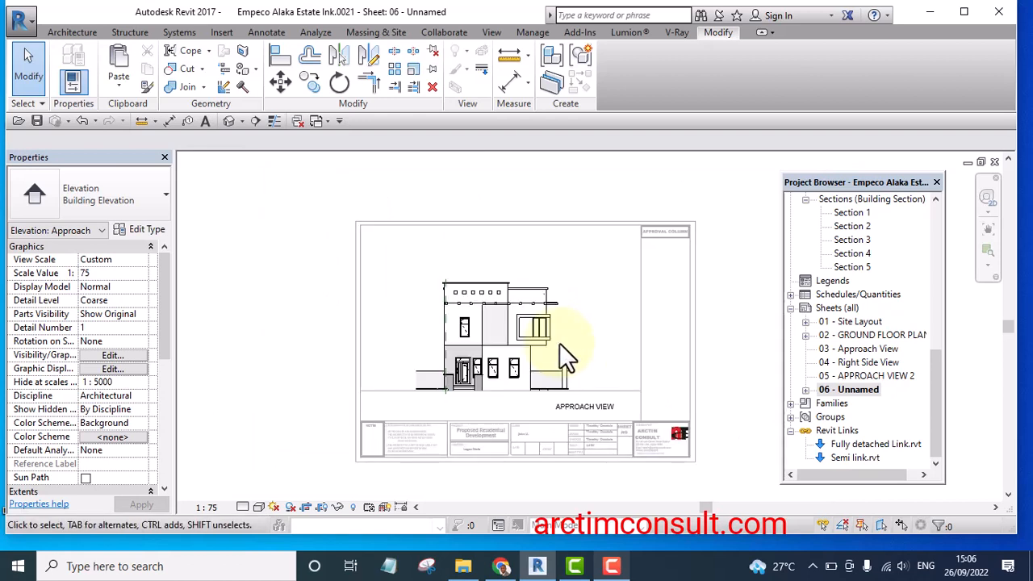
double_click(561, 345)
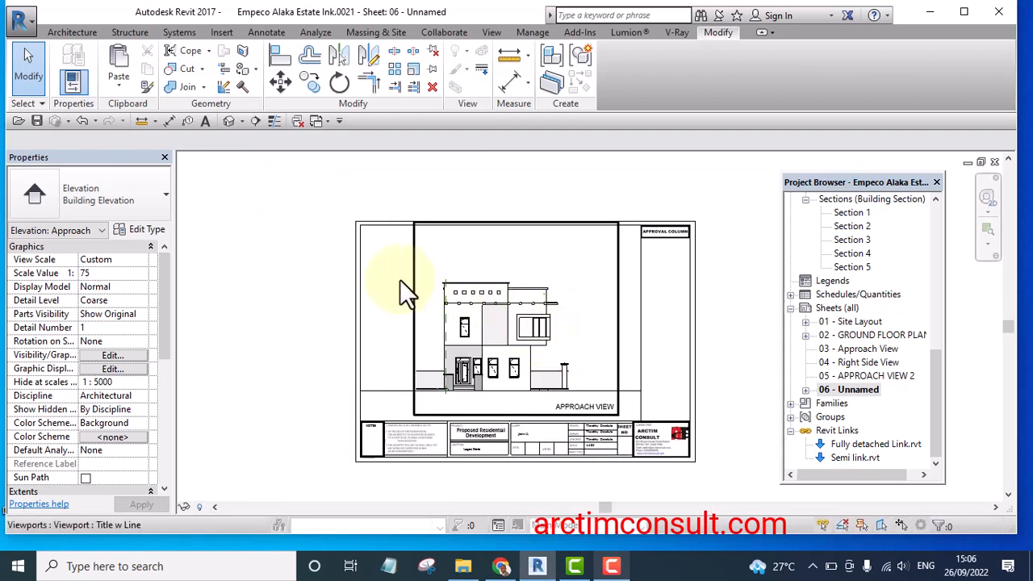